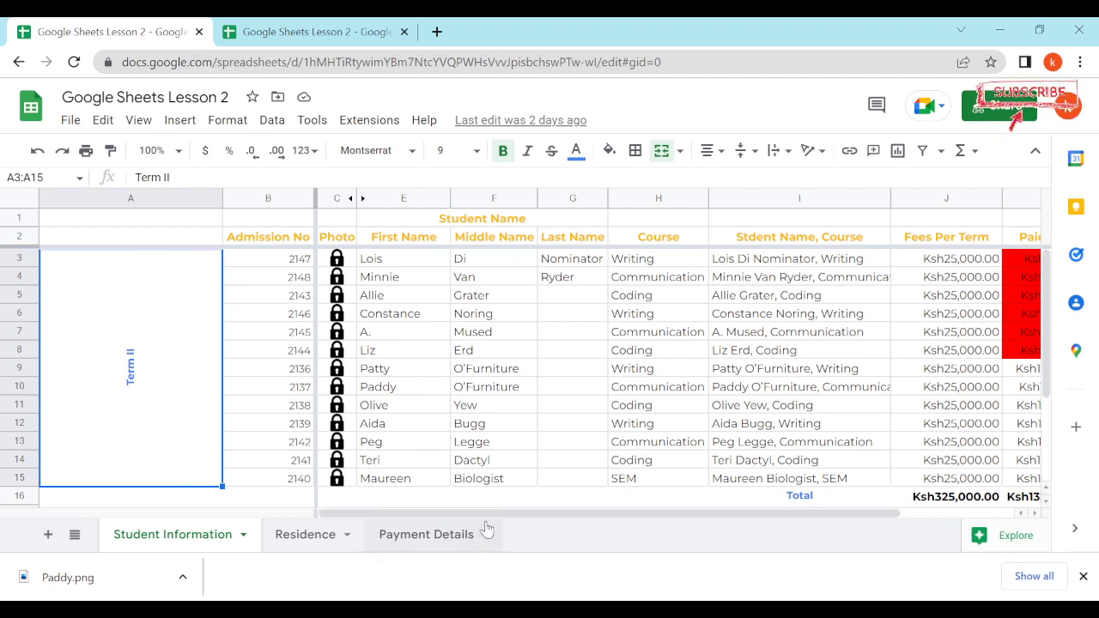
# Examine the Photo column's cells and the merged Student Name heading in the Student Information sheet
pyautogui.click(347, 266)
pyautogui.click(343, 284)
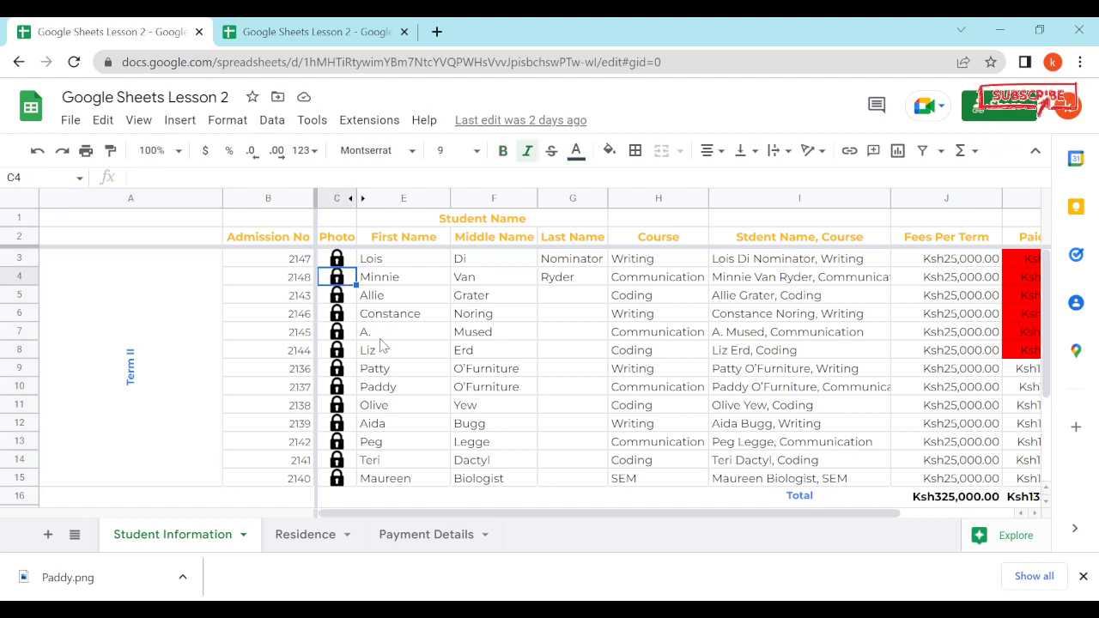
pyautogui.click(349, 298)
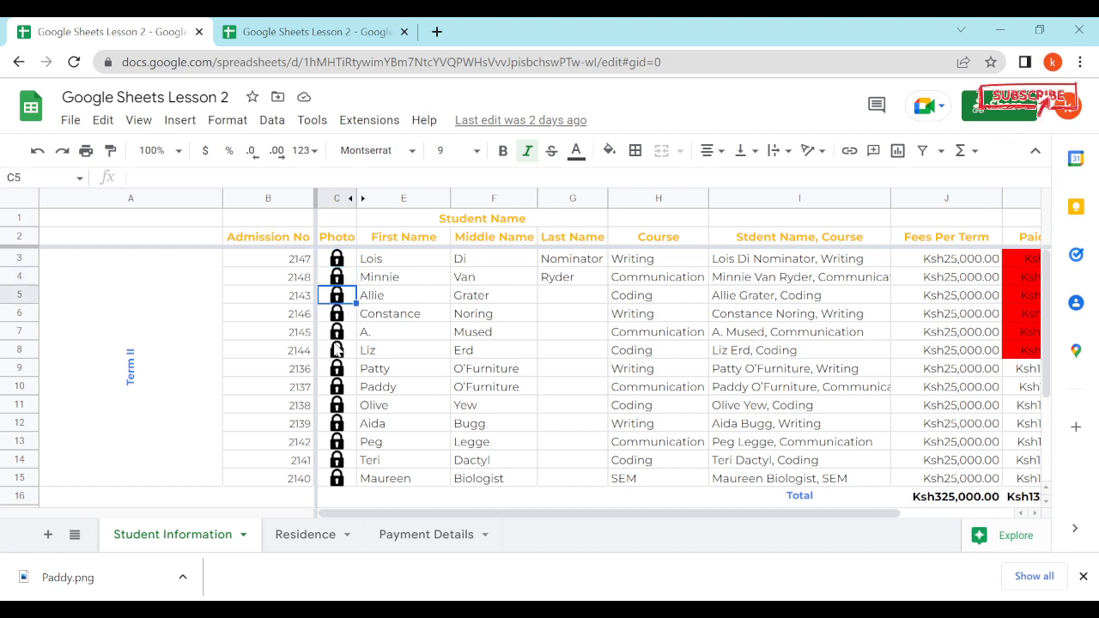
pyautogui.click(498, 225)
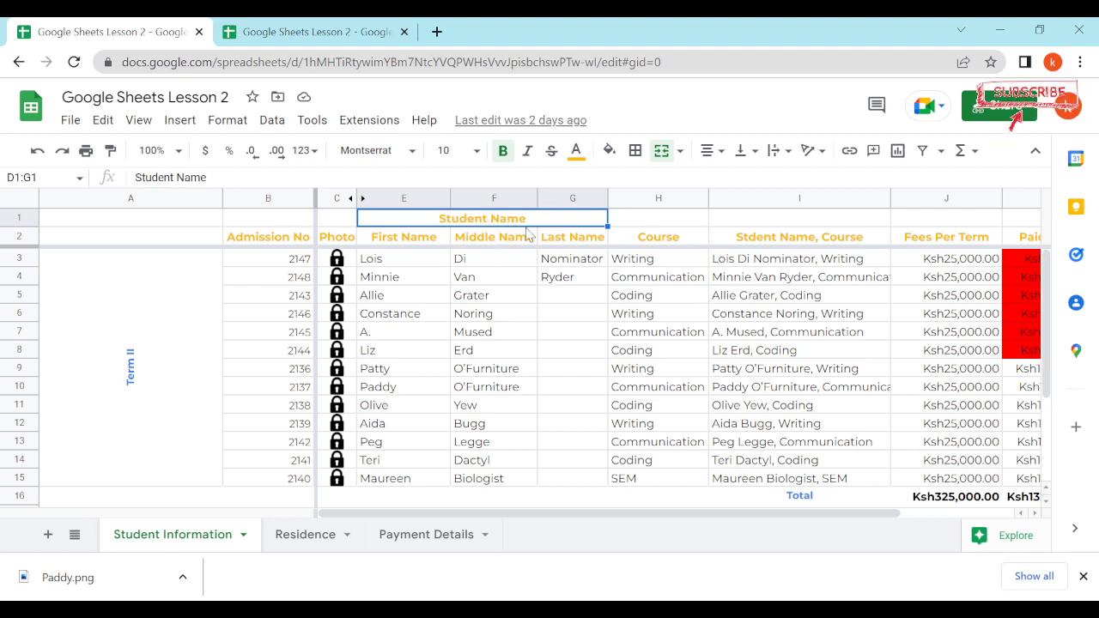
pyautogui.click(580, 335)
# Review the fees columns, inspecting the first student's Balance formula in L3 and the Balance total formula in L16
pyautogui.moveTo(519, 520); pyautogui.dragTo(683, 521)
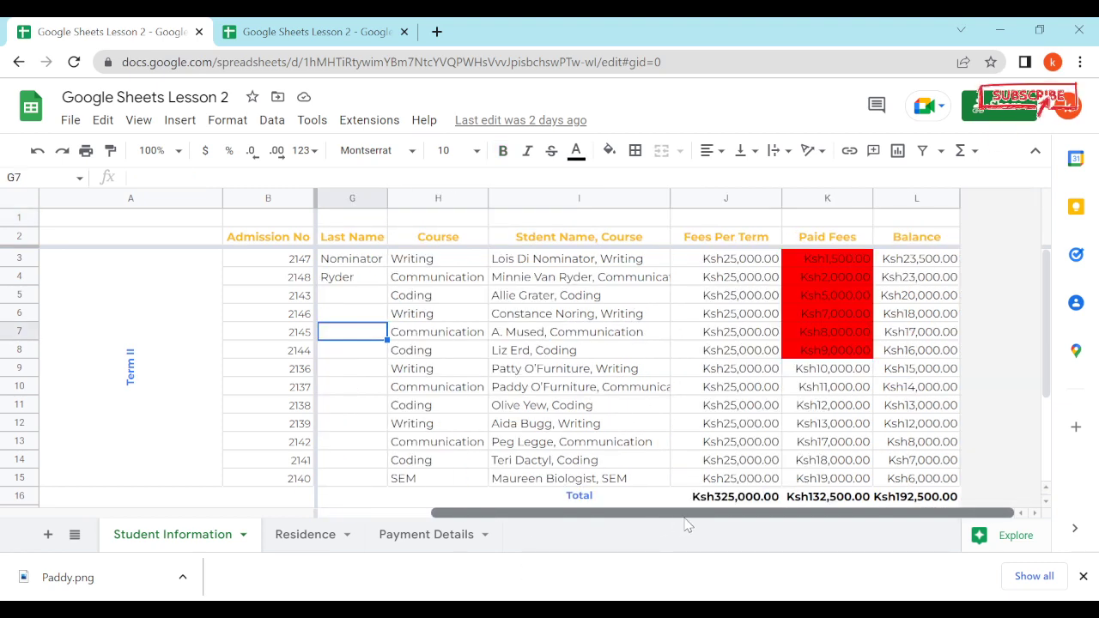
pyautogui.scroll(-2, 678, 318)
pyautogui.scroll(2, 799, 277)
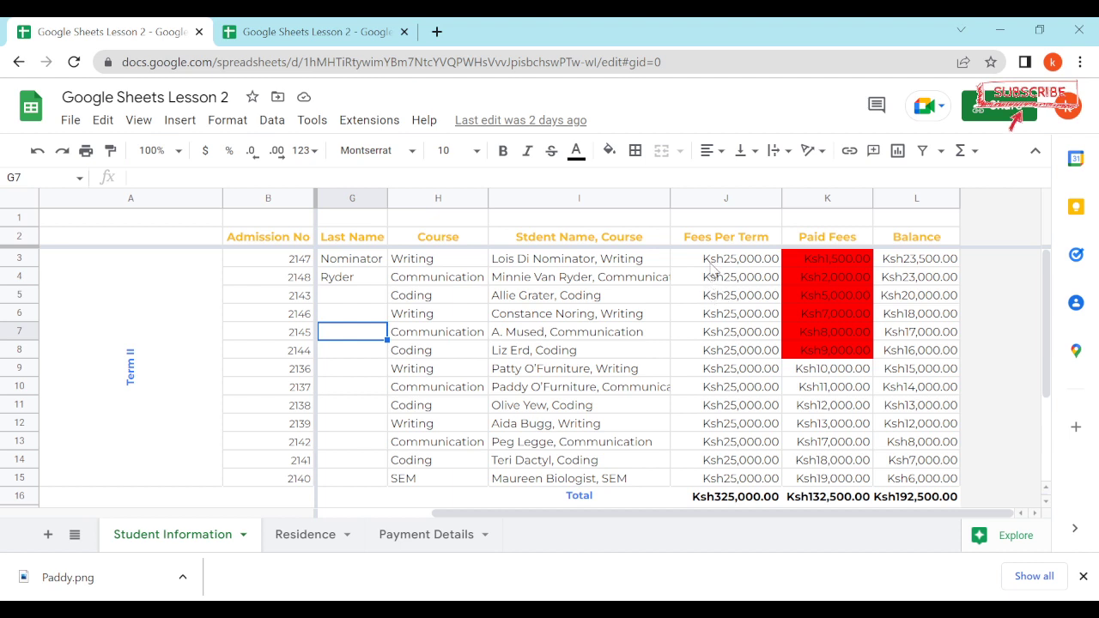
pyautogui.click(909, 265)
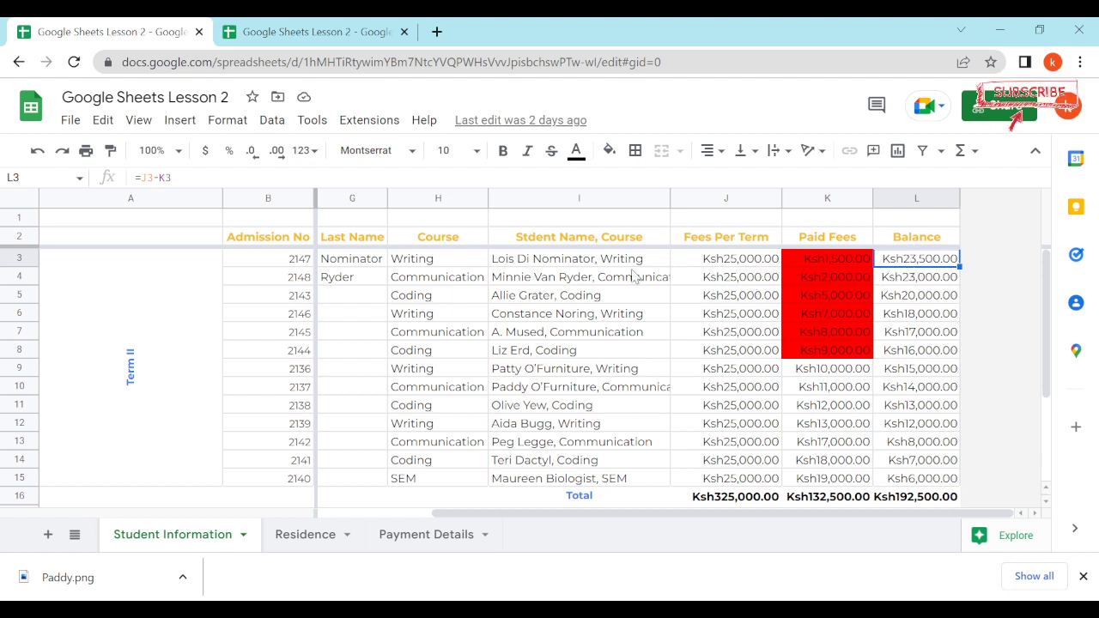
pyautogui.moveTo(730, 515)
pyautogui.mouseDown()
pyautogui.moveTo(627, 513)
pyautogui.moveTo(729, 515)
pyautogui.mouseUp()
pyautogui.scroll(-1, 840, 442)
pyautogui.click(928, 443)
pyautogui.scroll(1, 895, 378)
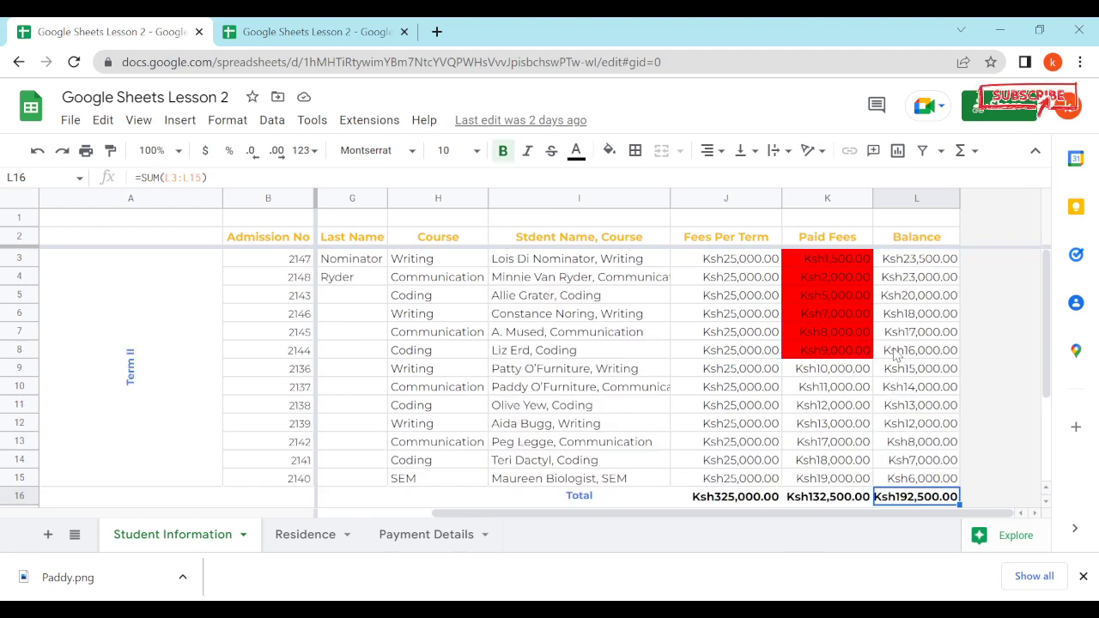
pyautogui.scroll(-1, 921, 302)
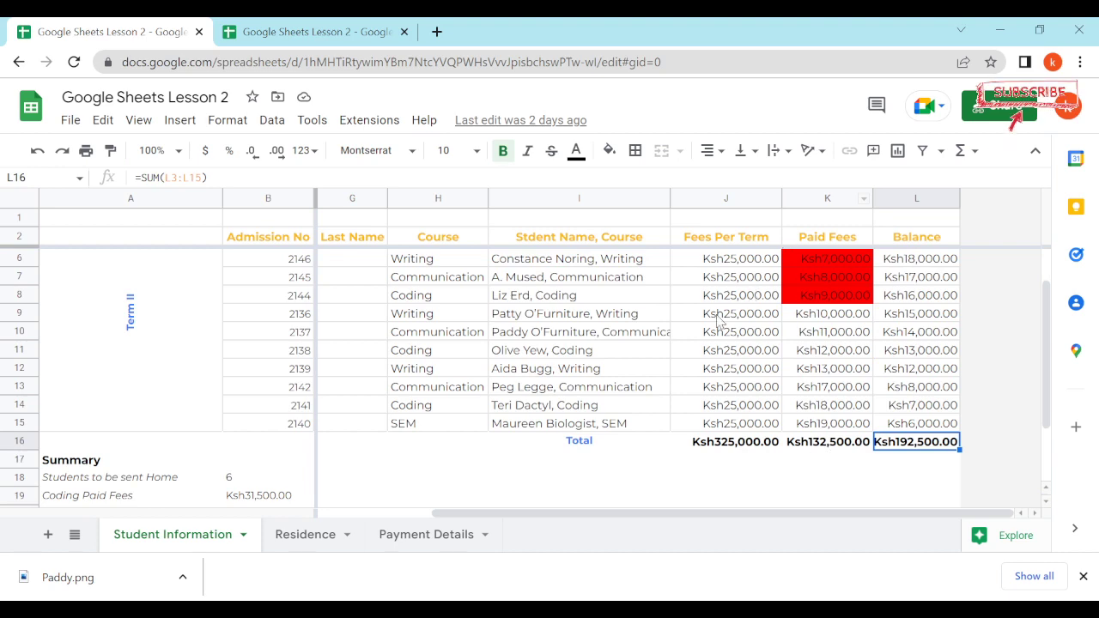
# Unhide column D before the First Name column in the Student Information sheet
pyautogui.moveTo(481, 513); pyautogui.dragTo(402, 514)
pyautogui.scroll(1, 465, 340)
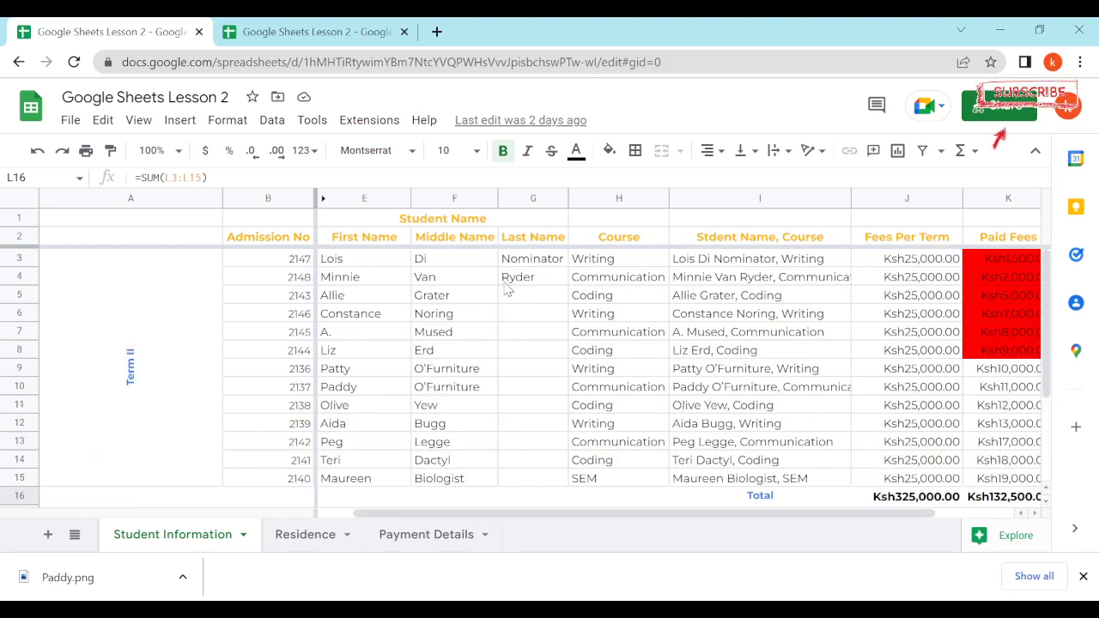
pyautogui.click(326, 201)
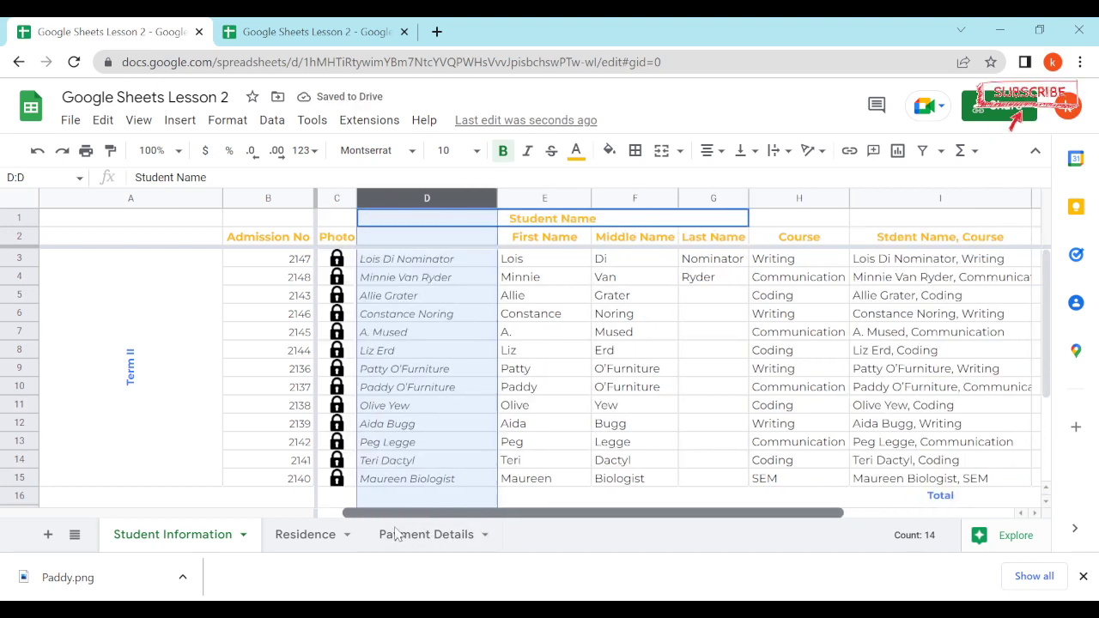
# Compare the full names in D3 and D4 with the split First, Middle and Last Name columns
pyautogui.click(421, 263)
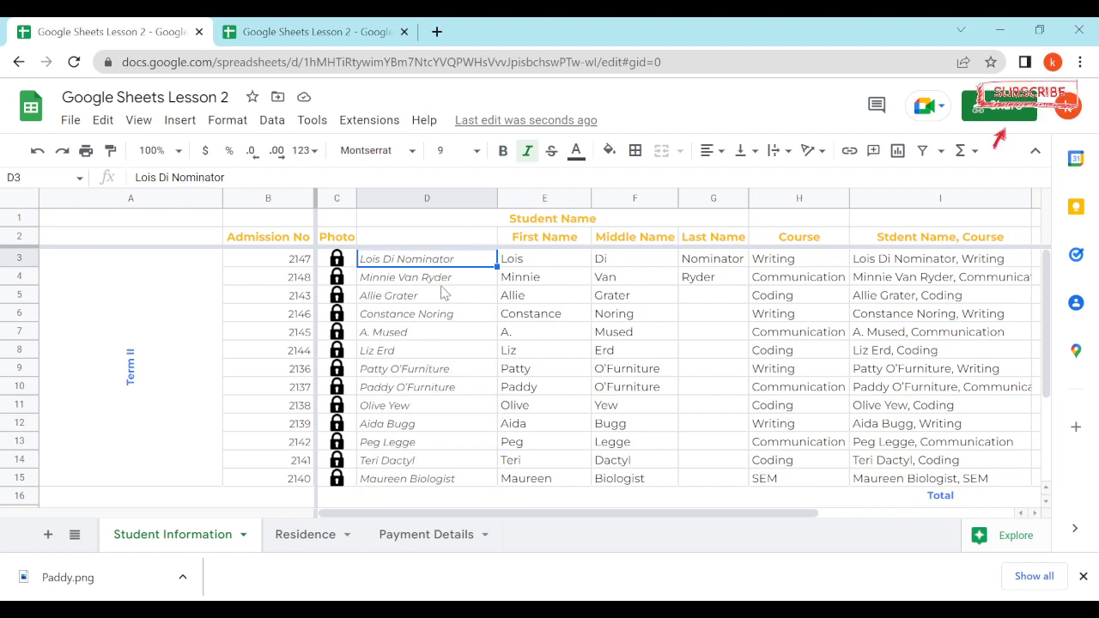
pyautogui.click(533, 262)
pyautogui.click(449, 267)
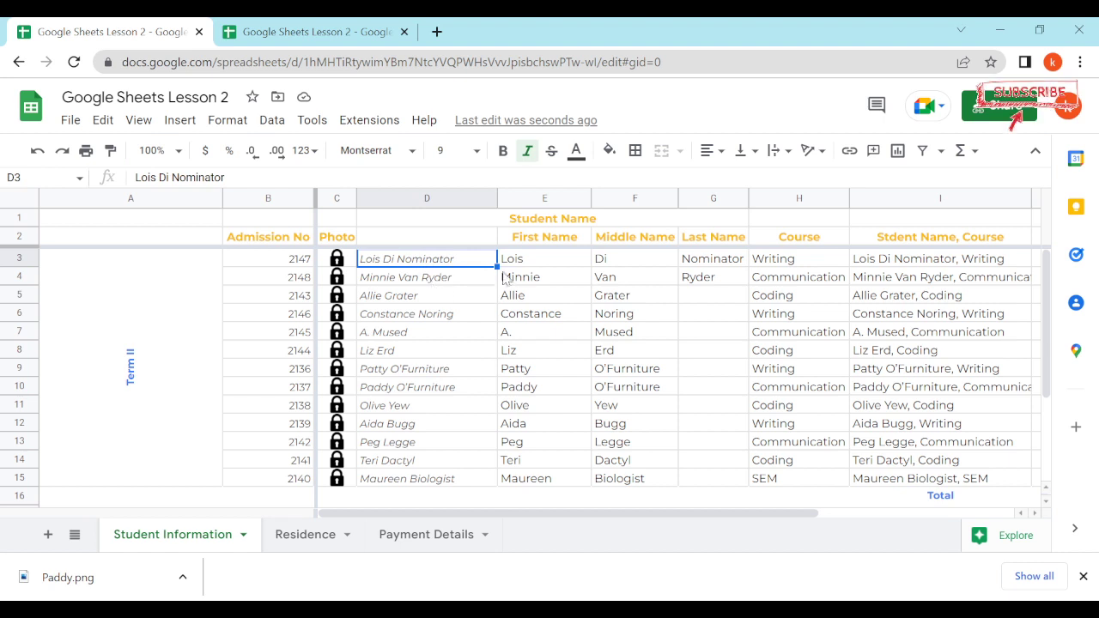
pyautogui.click(458, 282)
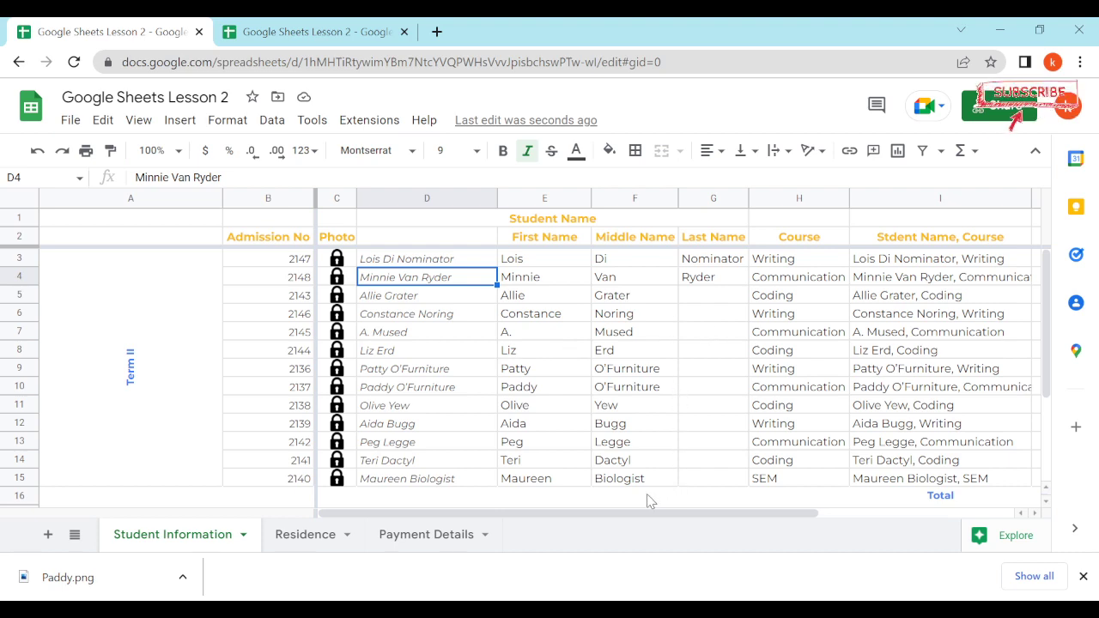
# Inspect the formula in I3 that combines student name and course, and review the column's entries
pyautogui.moveTo(703, 511); pyautogui.dragTo(833, 521)
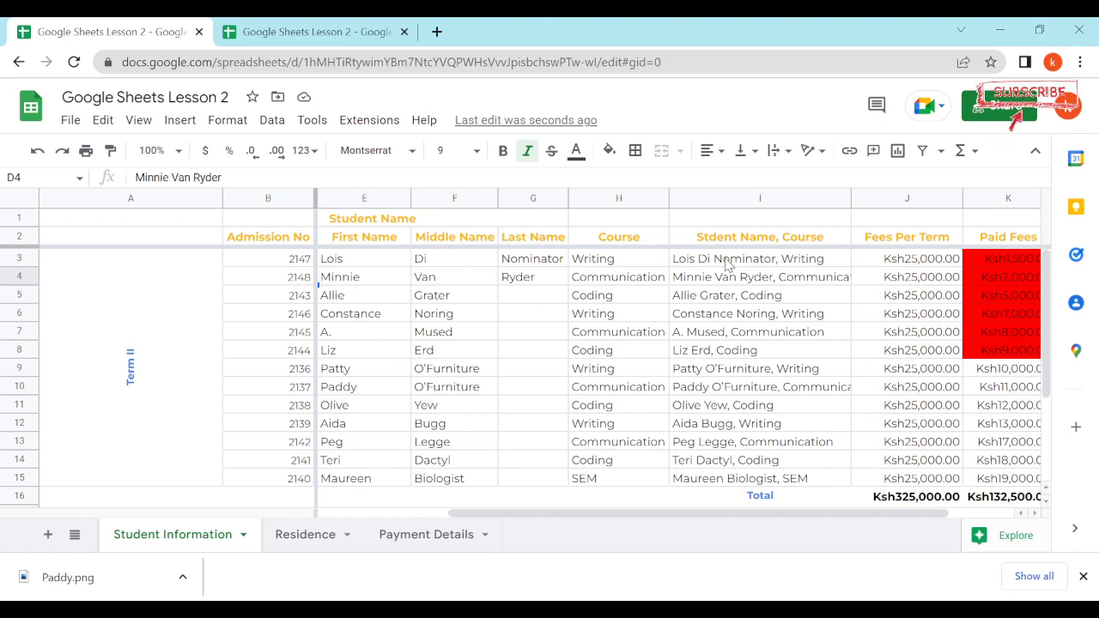
pyautogui.click(696, 262)
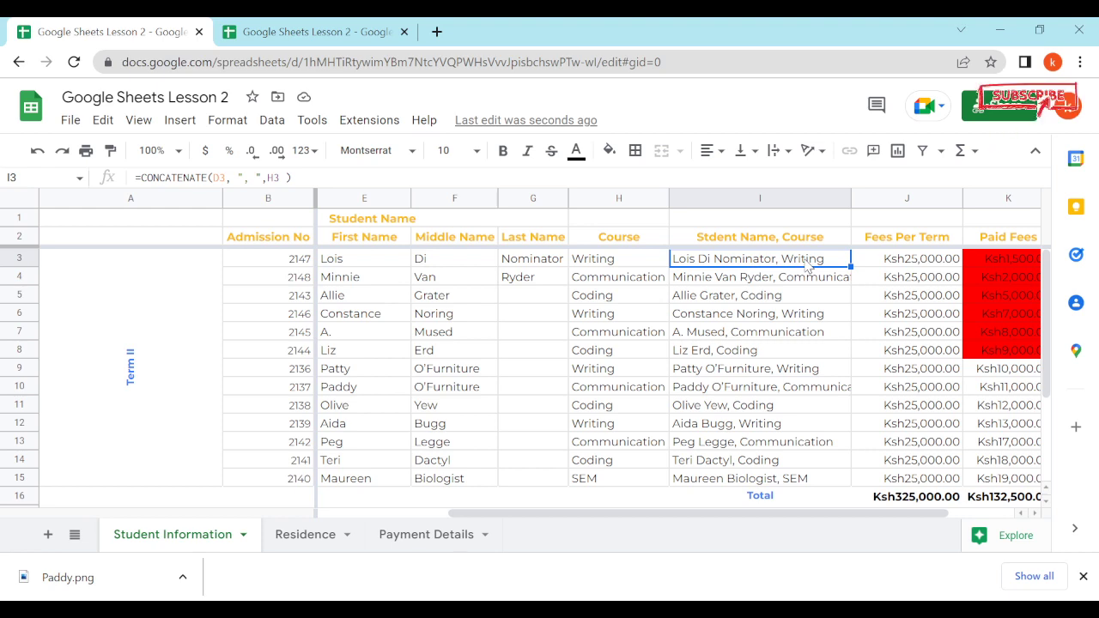
pyautogui.scroll(-1, 711, 318)
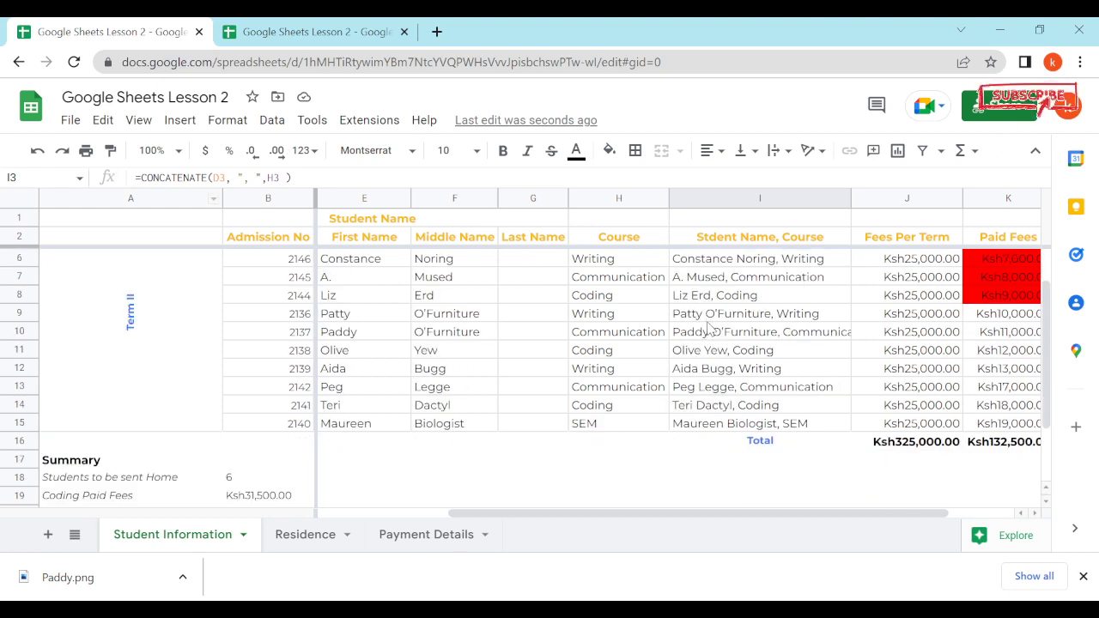
pyautogui.scroll(1, 770, 346)
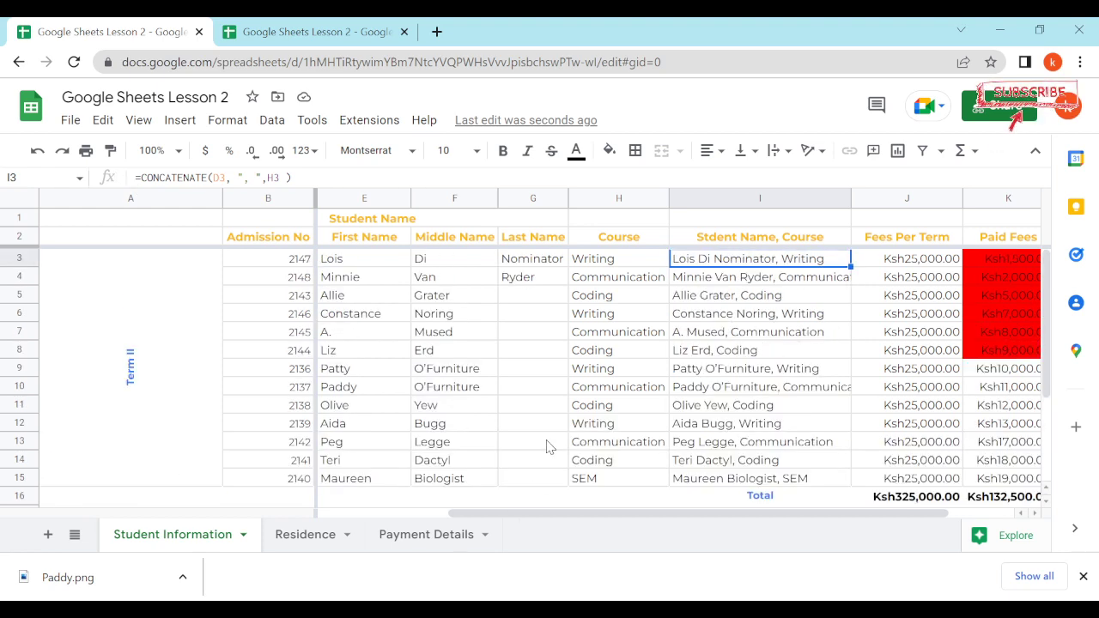
# Inspect the Summary formulas in B18 to B21 for students sent home, coding fees, student total and average fees
pyautogui.scroll(-3, 391, 460)
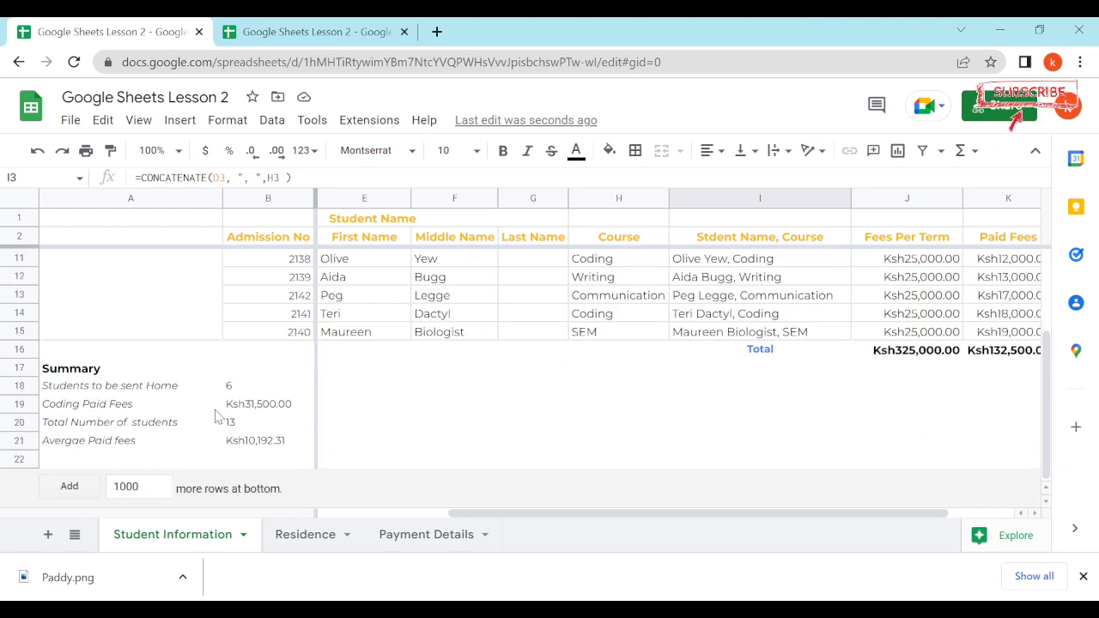
pyautogui.click(240, 387)
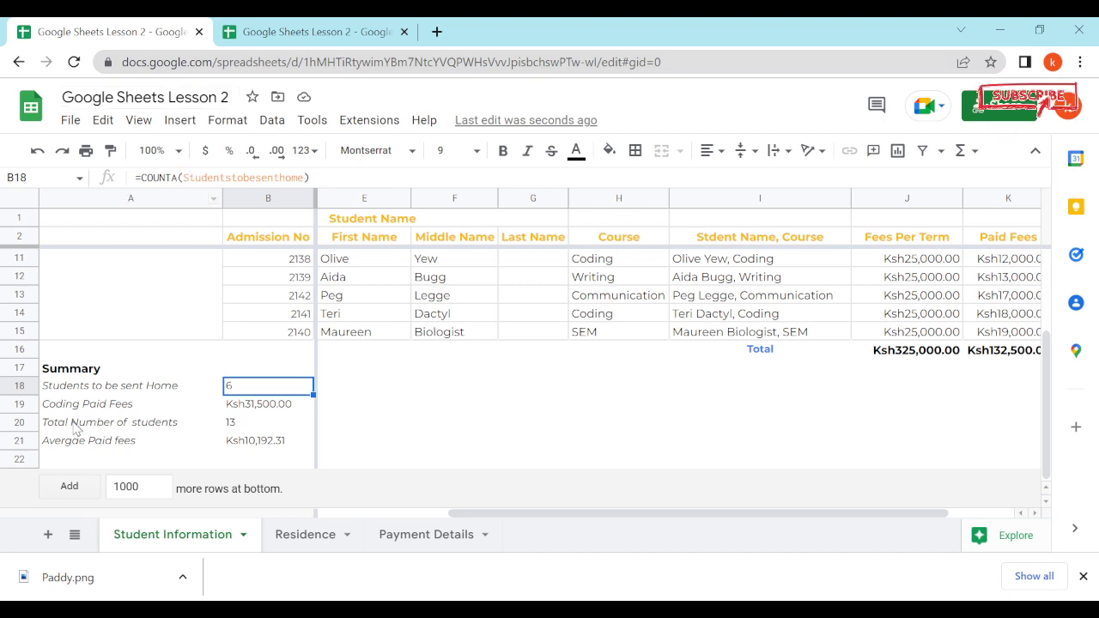
pyautogui.click(237, 411)
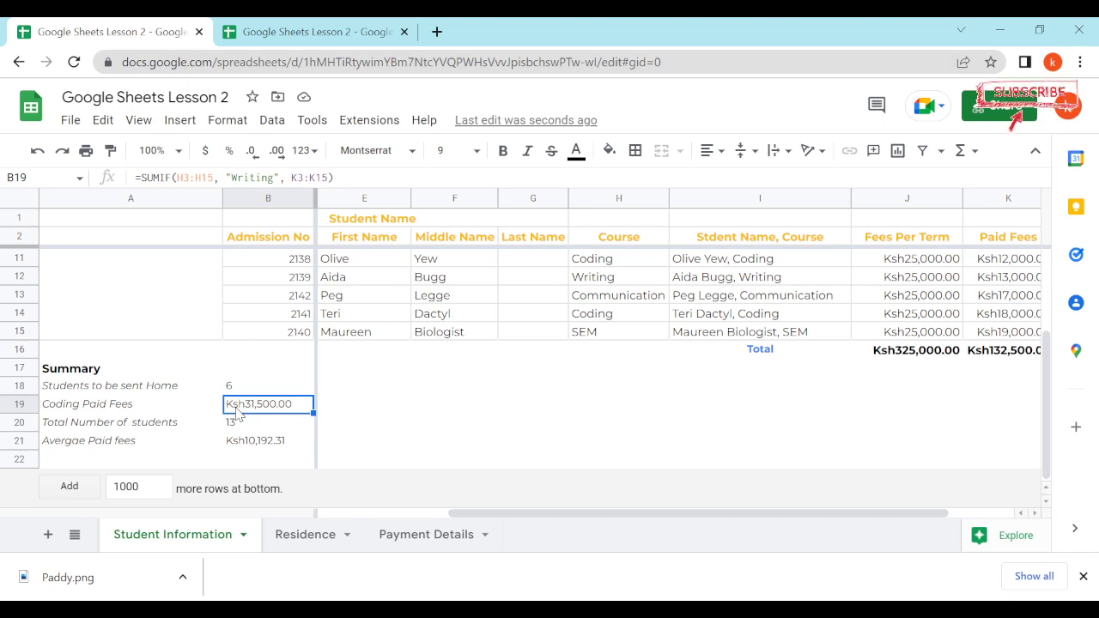
pyautogui.click(247, 426)
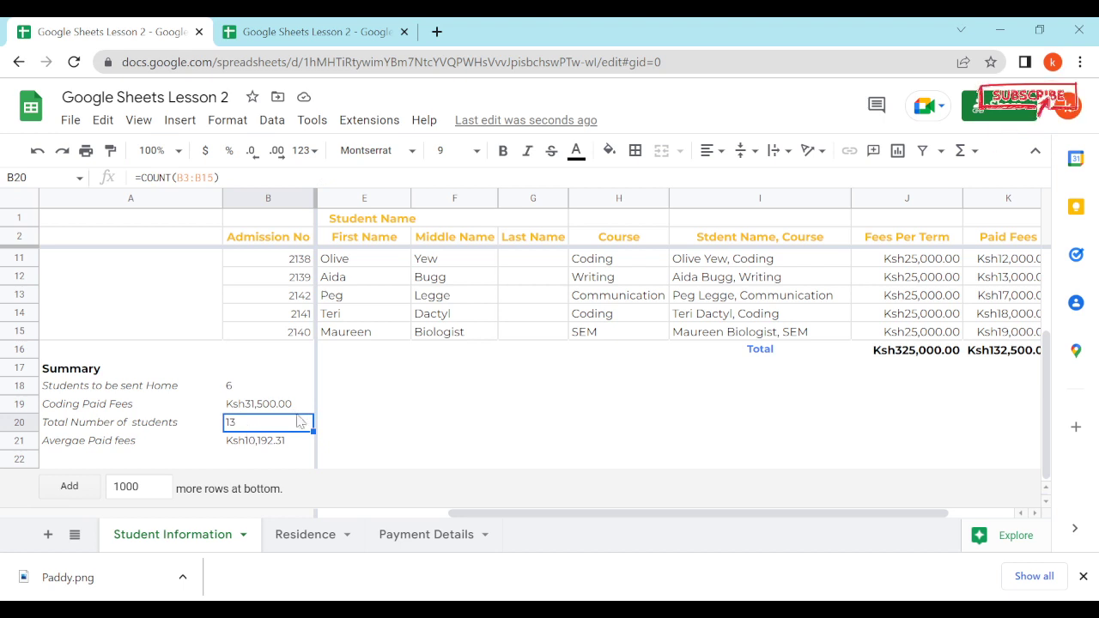
pyautogui.click(287, 445)
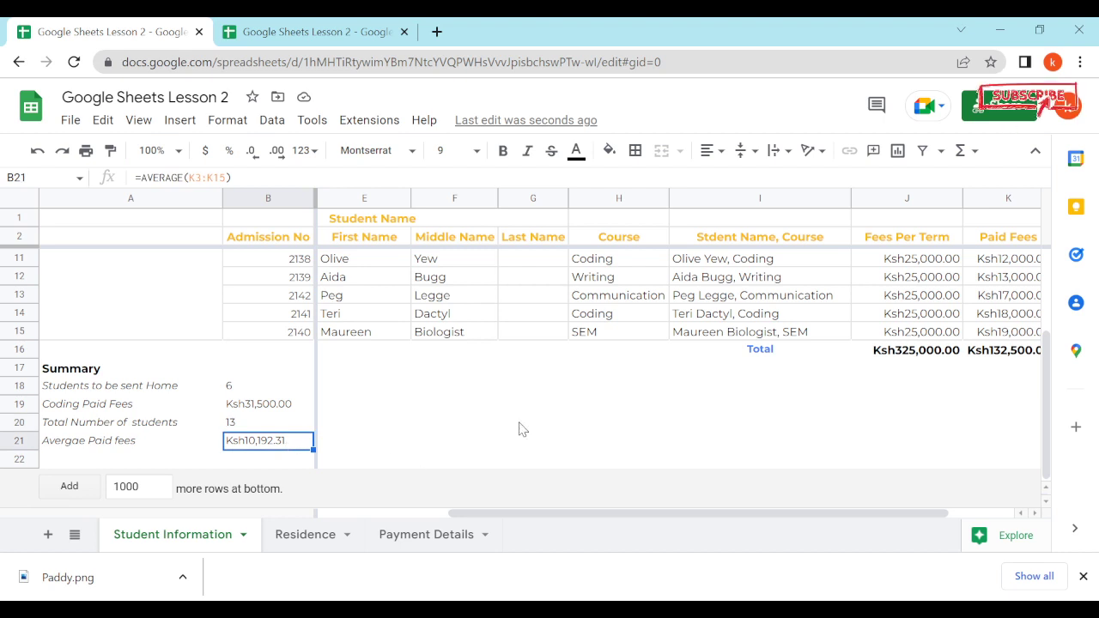
# Switch to the Payment Details sheet and examine the bars of the Paid Fees vs. Student Name chart
pyautogui.click(472, 548)
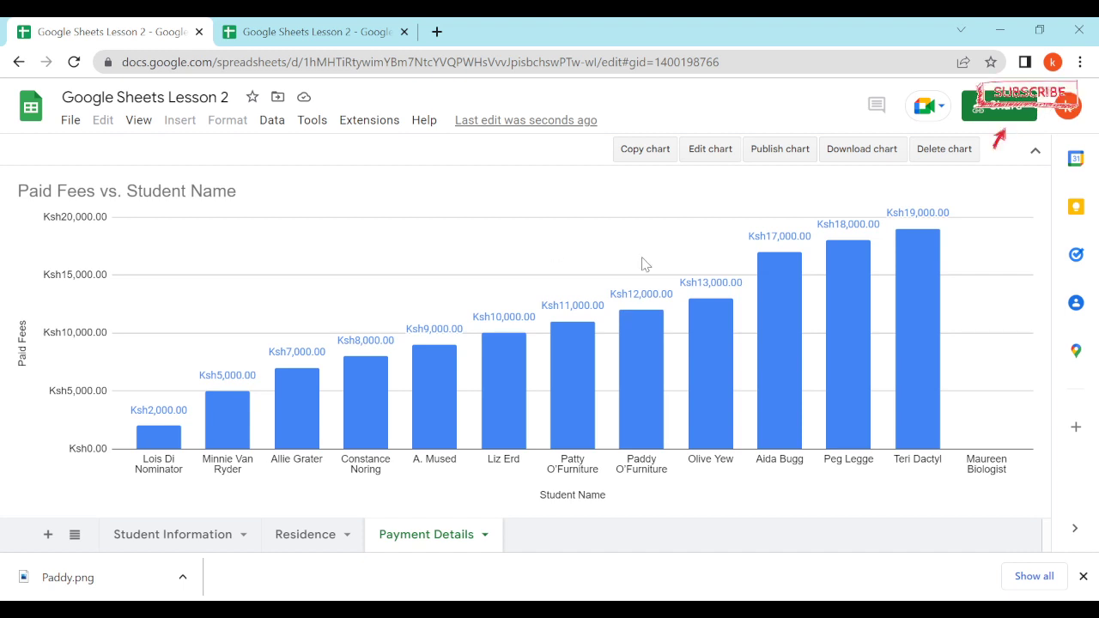
pyautogui.moveTo(930, 256)
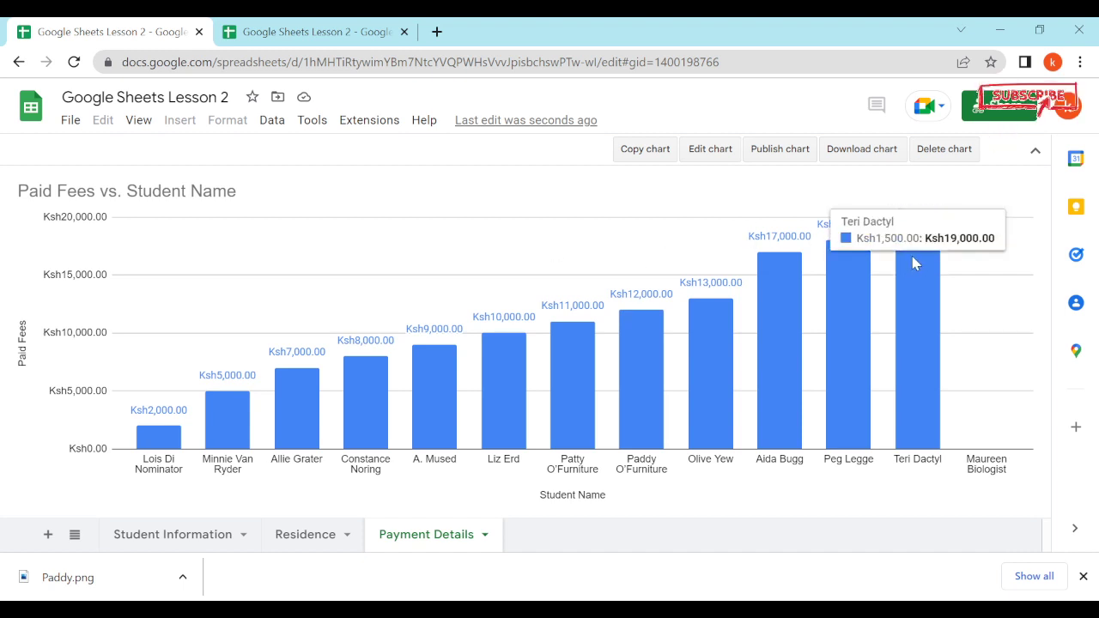
pyautogui.moveTo(225, 439)
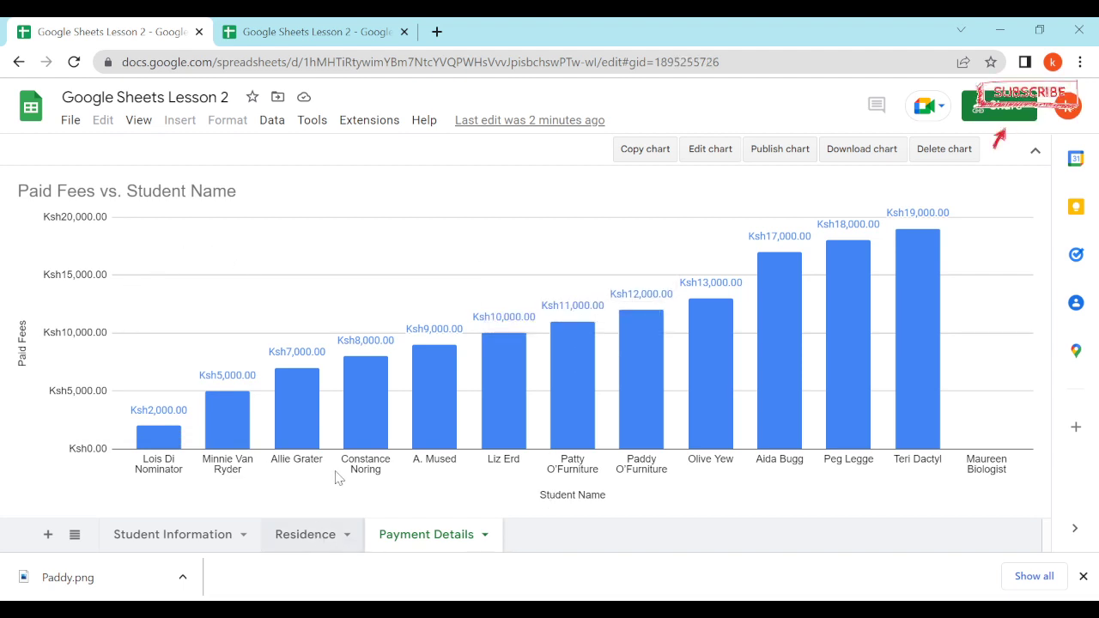
# Look through the Residence, Student Information and Payment Details sheets, ending on Residence
pyautogui.click(316, 536)
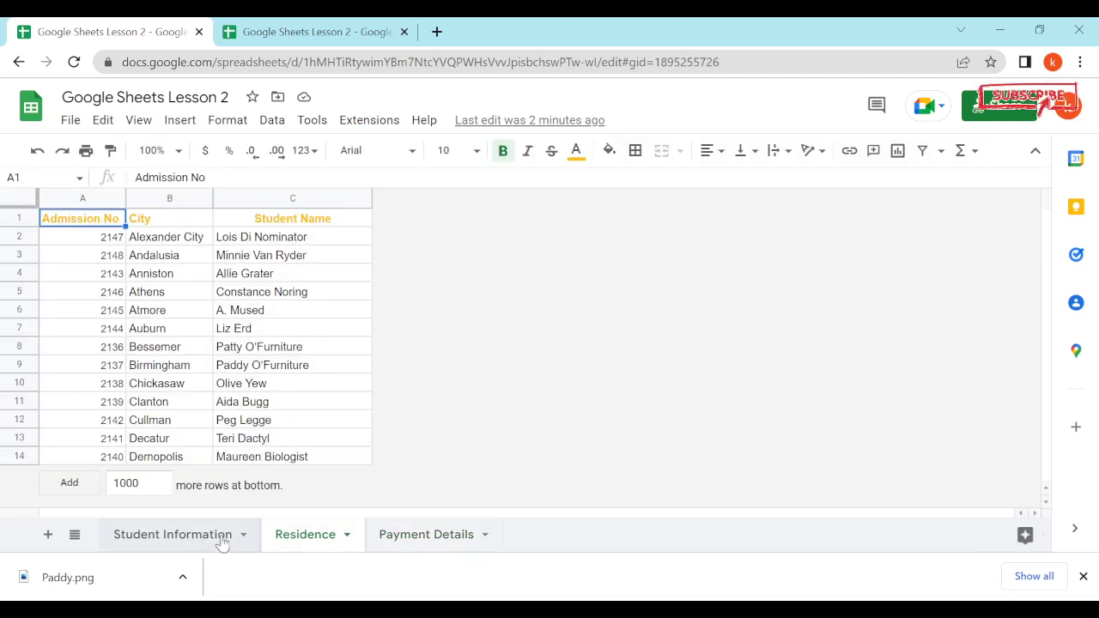
pyautogui.click(176, 535)
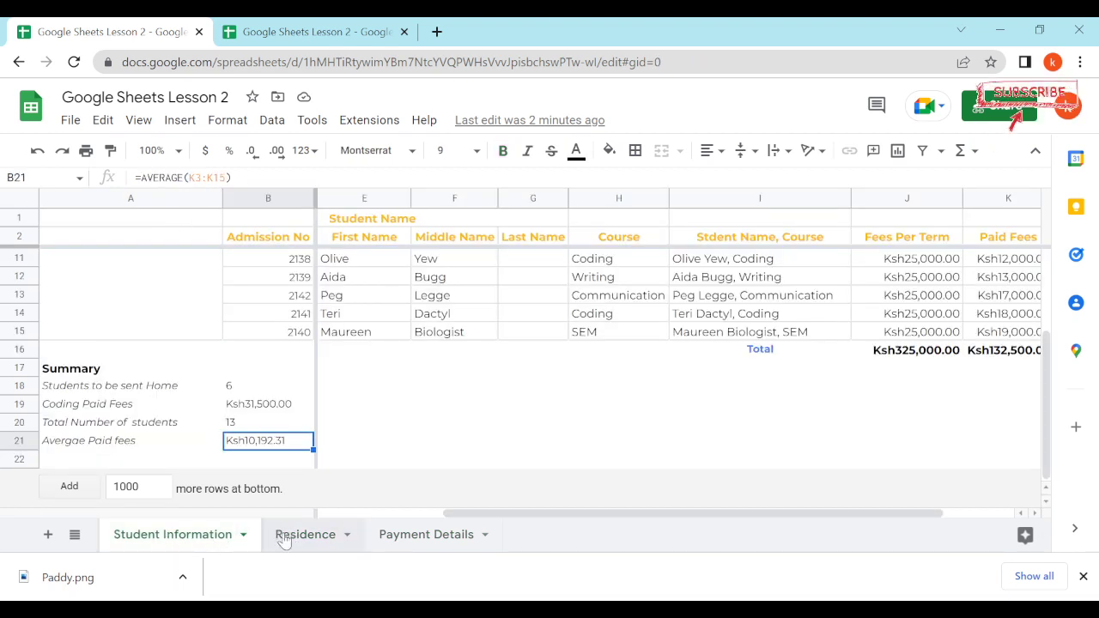
pyautogui.click(286, 535)
pyautogui.click(448, 543)
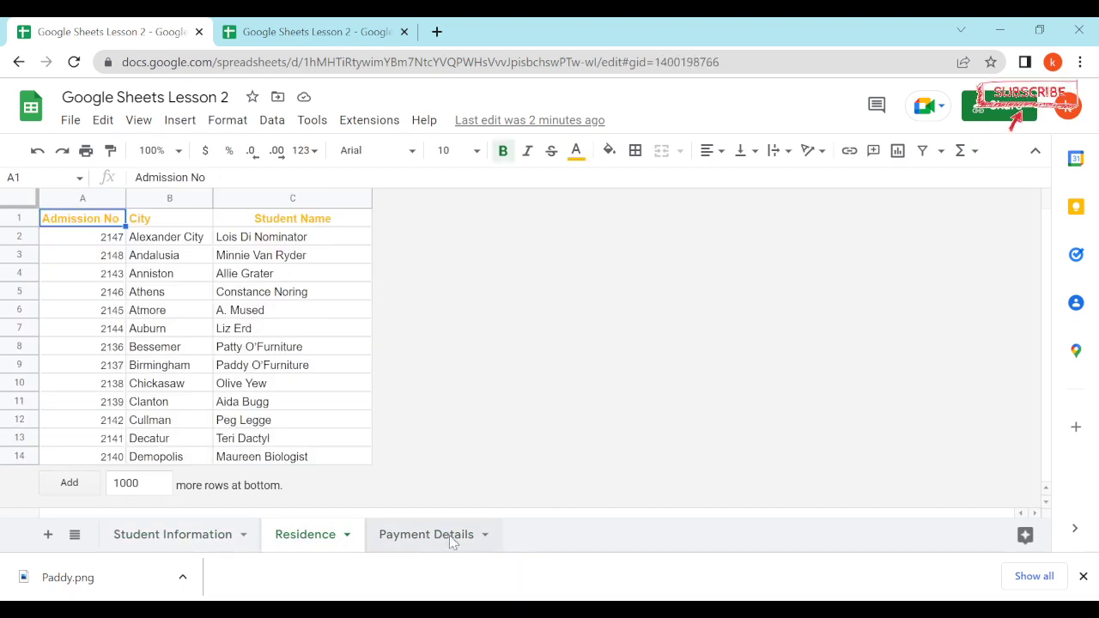
pyautogui.click(326, 536)
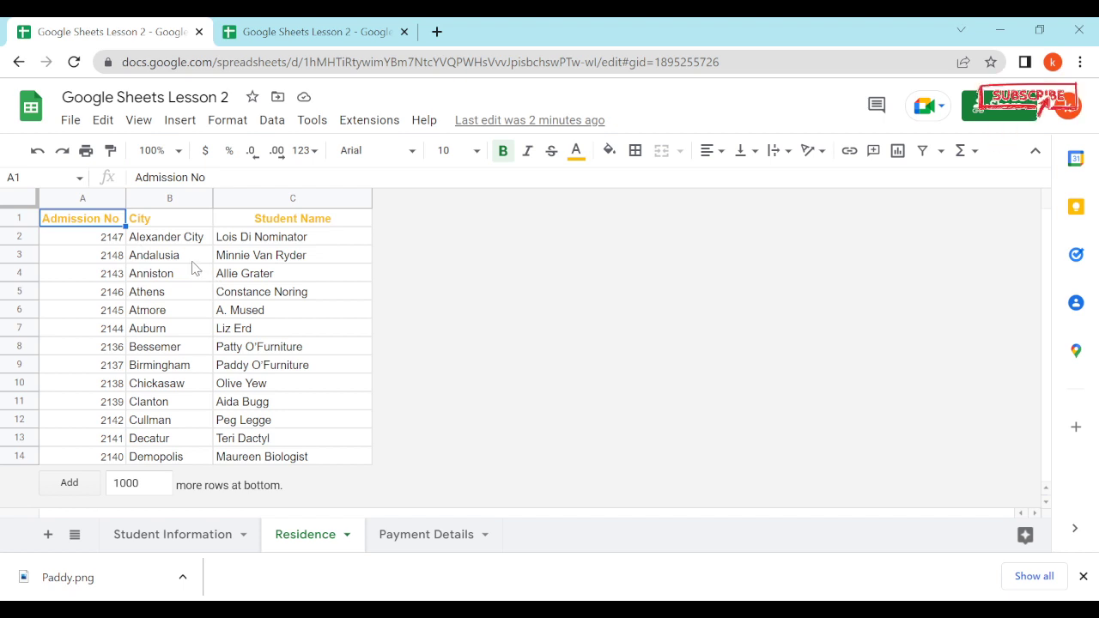
pyautogui.click(142, 530)
pyautogui.click(298, 537)
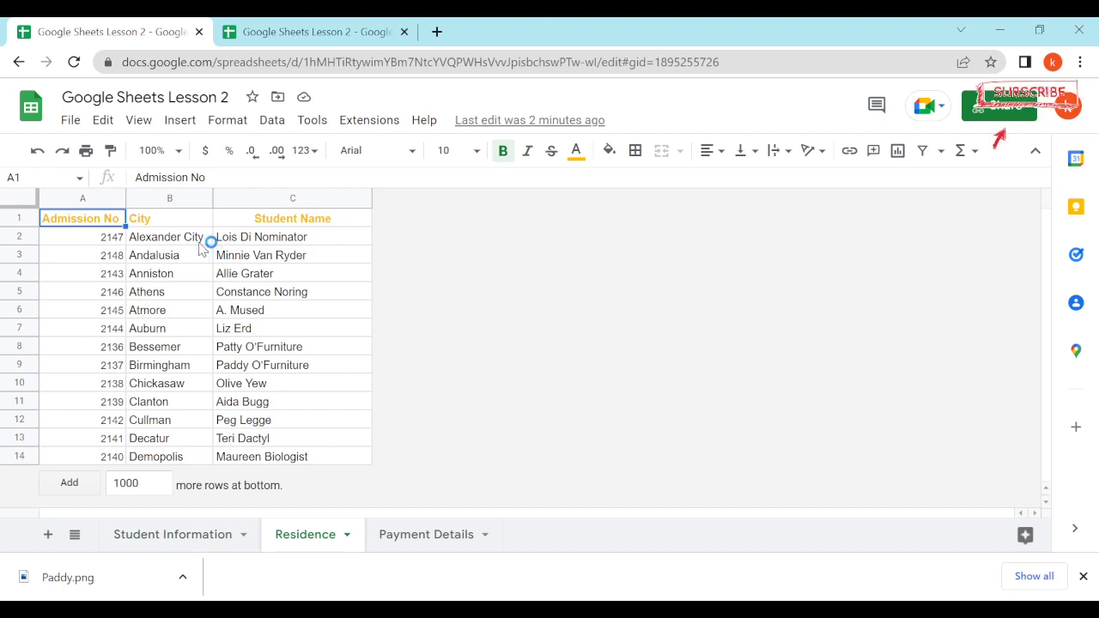
# Examine the Residence sheet's Admission No and City columns and the Student Name lookup formula in C2
pyautogui.click(291, 242)
pyautogui.click(91, 225)
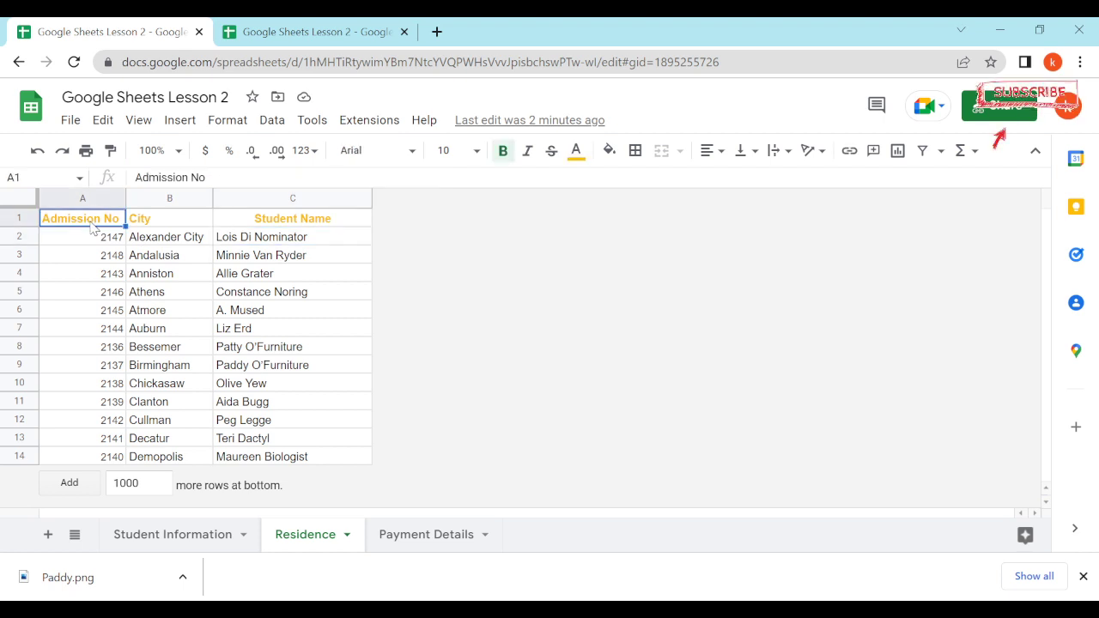
pyautogui.moveTo(140, 228); pyautogui.dragTo(188, 435)
pyautogui.click(259, 241)
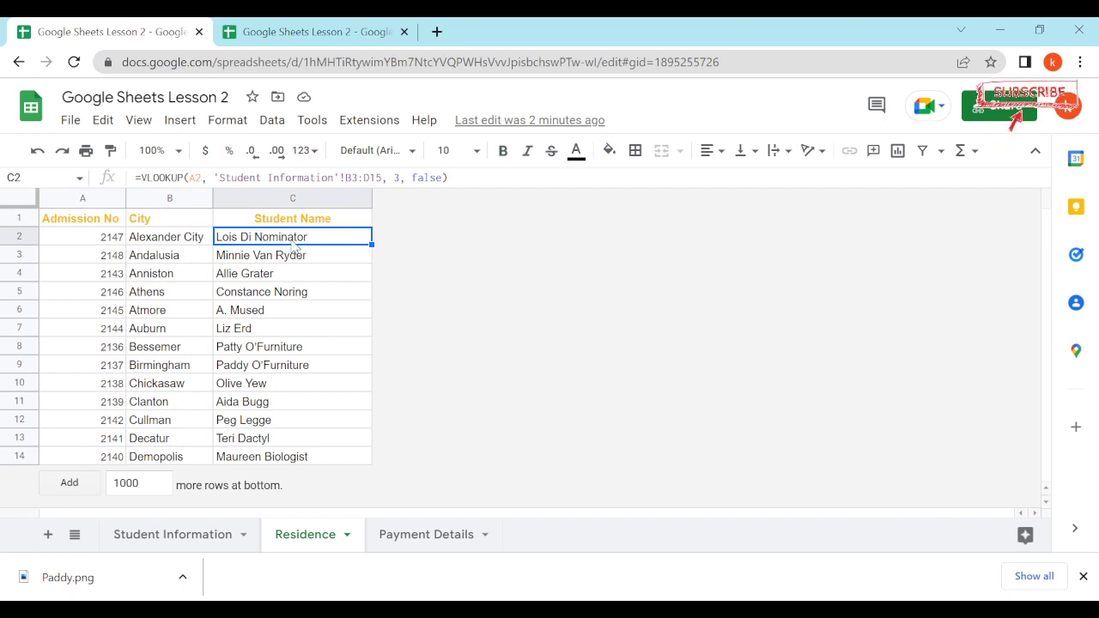
pyautogui.click(99, 199)
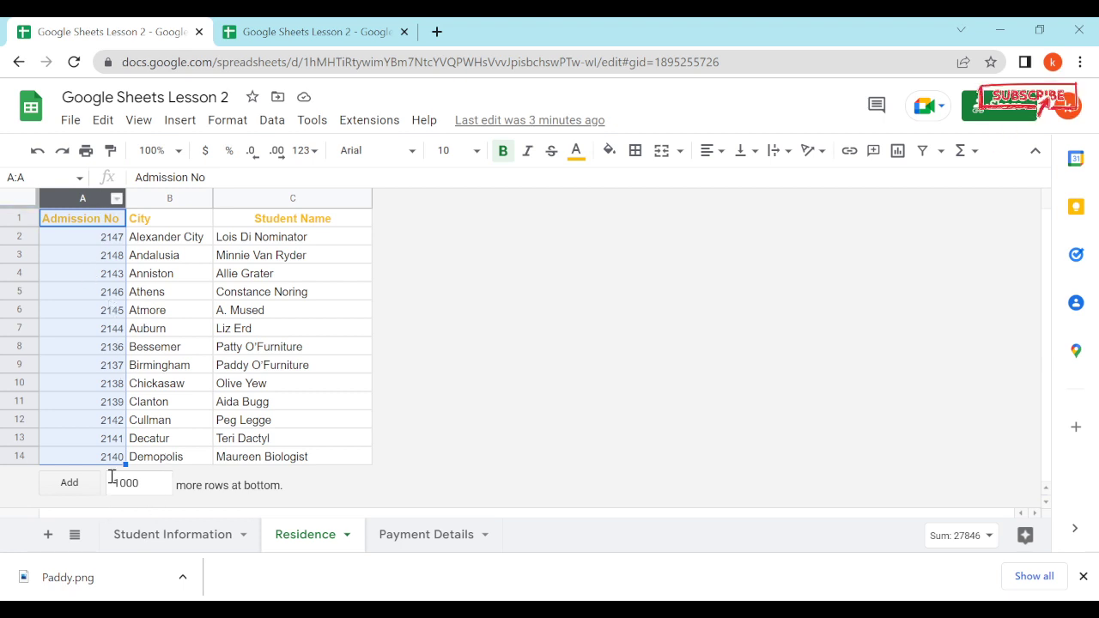
# Compare the Admission No column in the Student Information sheet with the one in the Residence sheet
pyautogui.click(206, 534)
pyautogui.scroll(3, 243, 263)
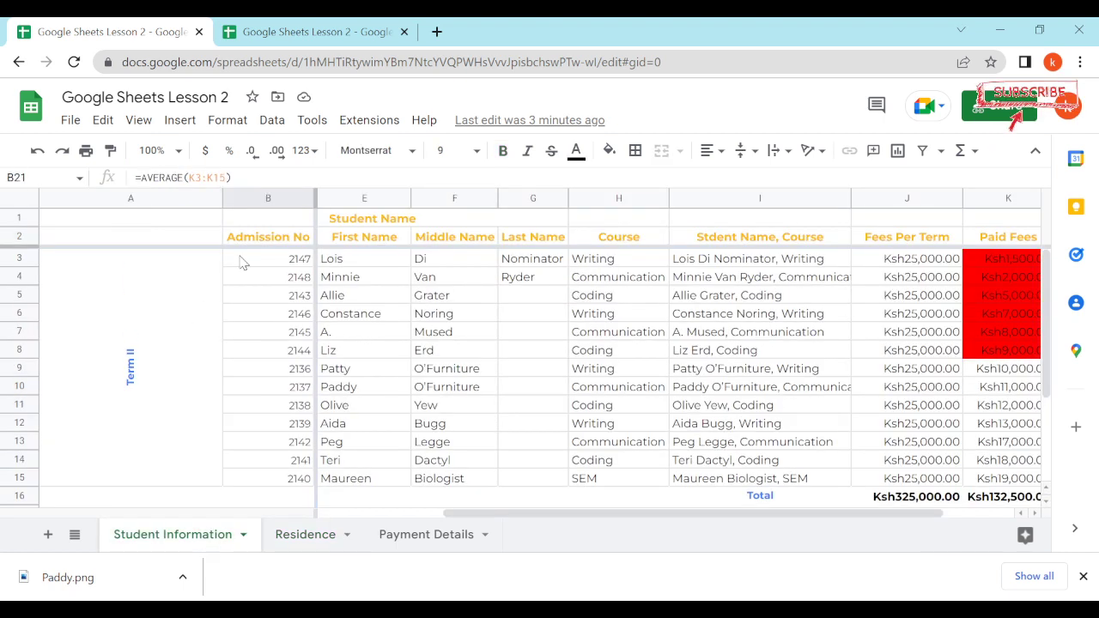
pyautogui.click(309, 540)
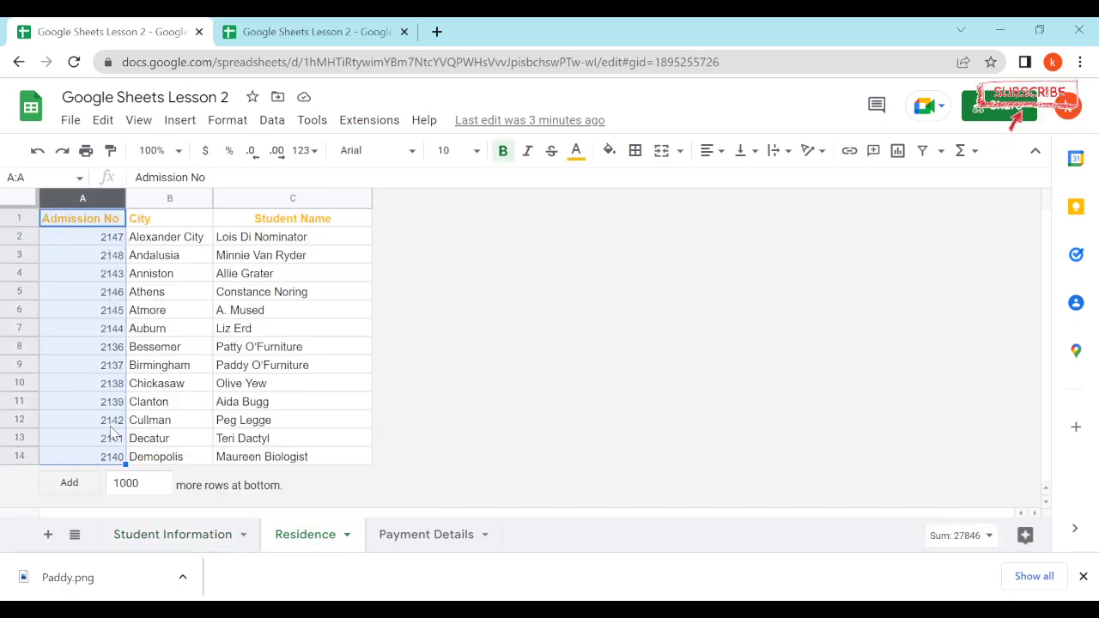
# Show the Payment Details sheet's chart, and switch to the other Google Sheets Lesson 2 workbook with the unfinished student table
pyautogui.click(407, 532)
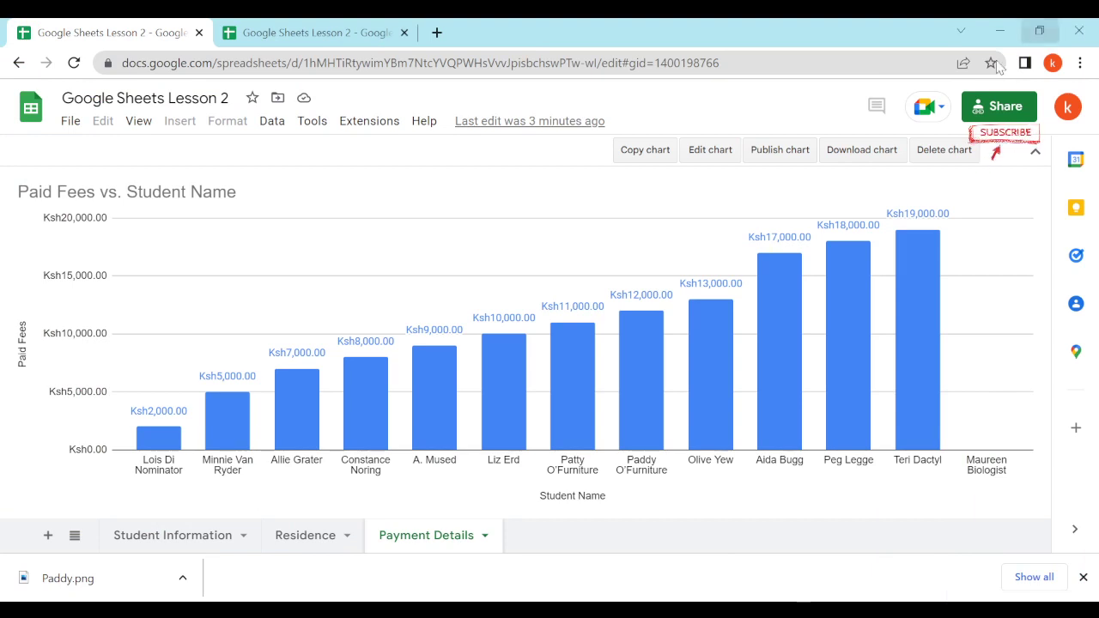
pyautogui.click(350, 43)
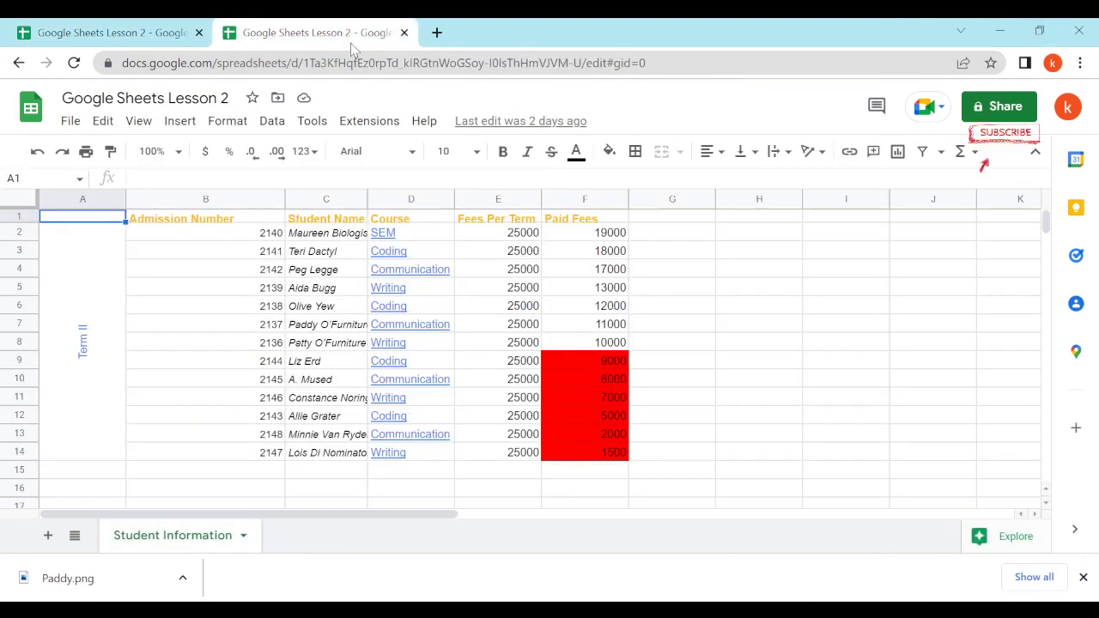
# Look for Sheets in the Google apps list of a new browser tab, and return to the workbook
pyautogui.click(438, 33)
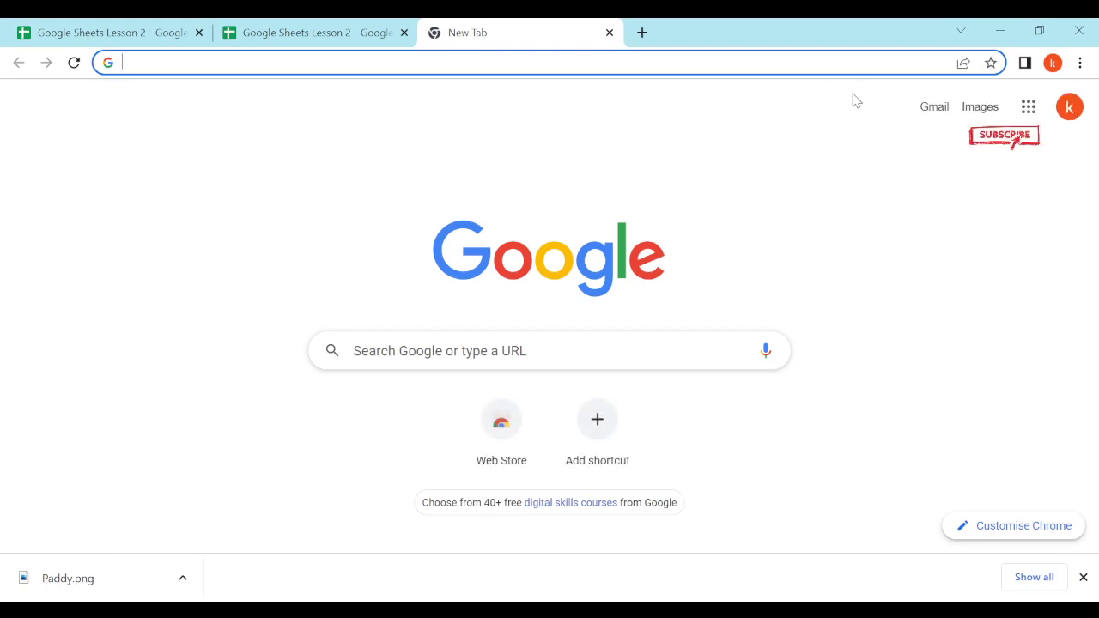
pyautogui.click(1030, 105)
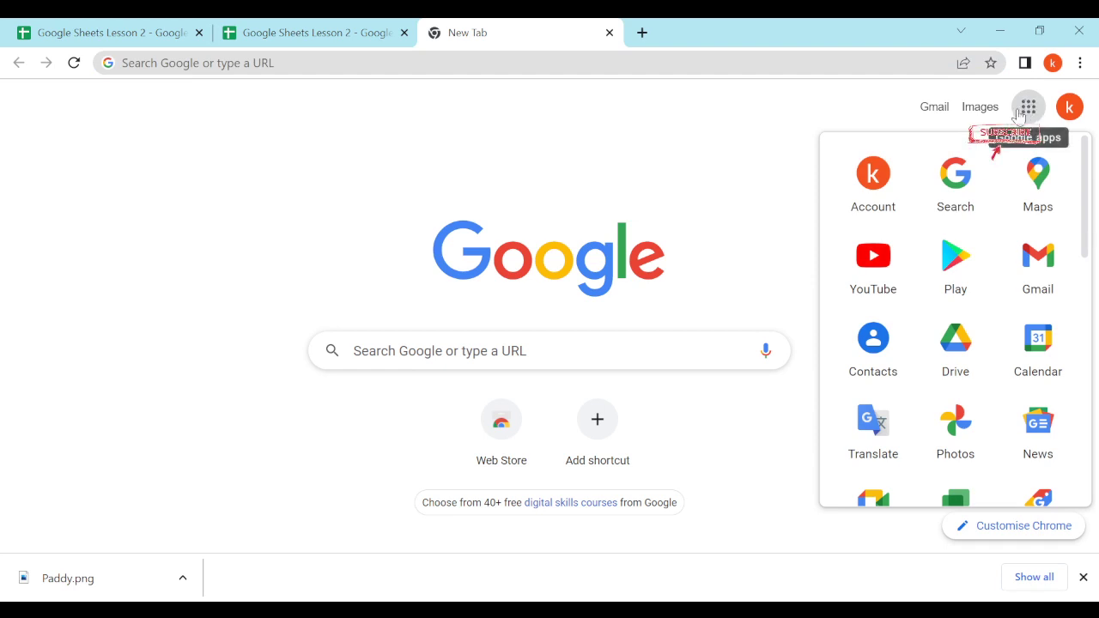
pyautogui.scroll(-6, 969, 300)
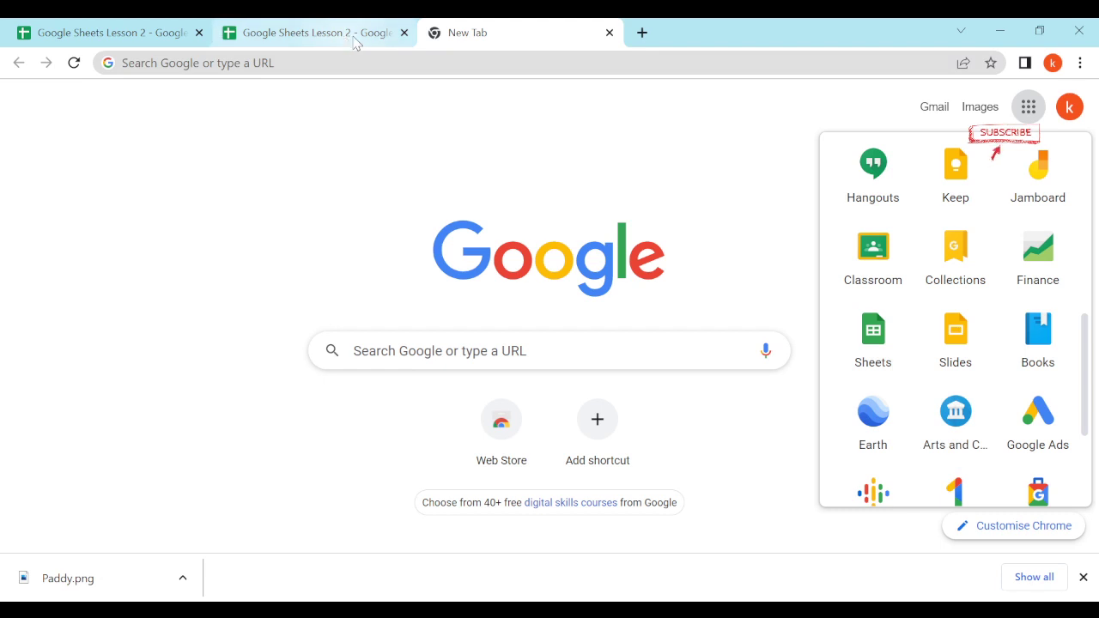
pyautogui.click(610, 34)
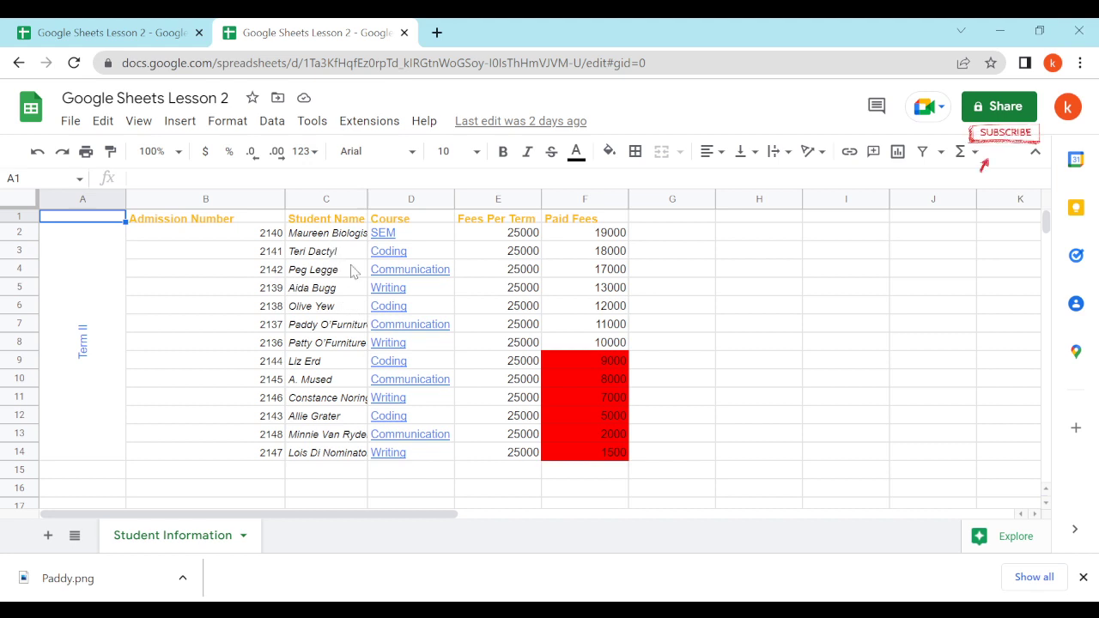
# Try to widen the Student Name column manually until the full names fit, and undo the resize
pyautogui.click(341, 199)
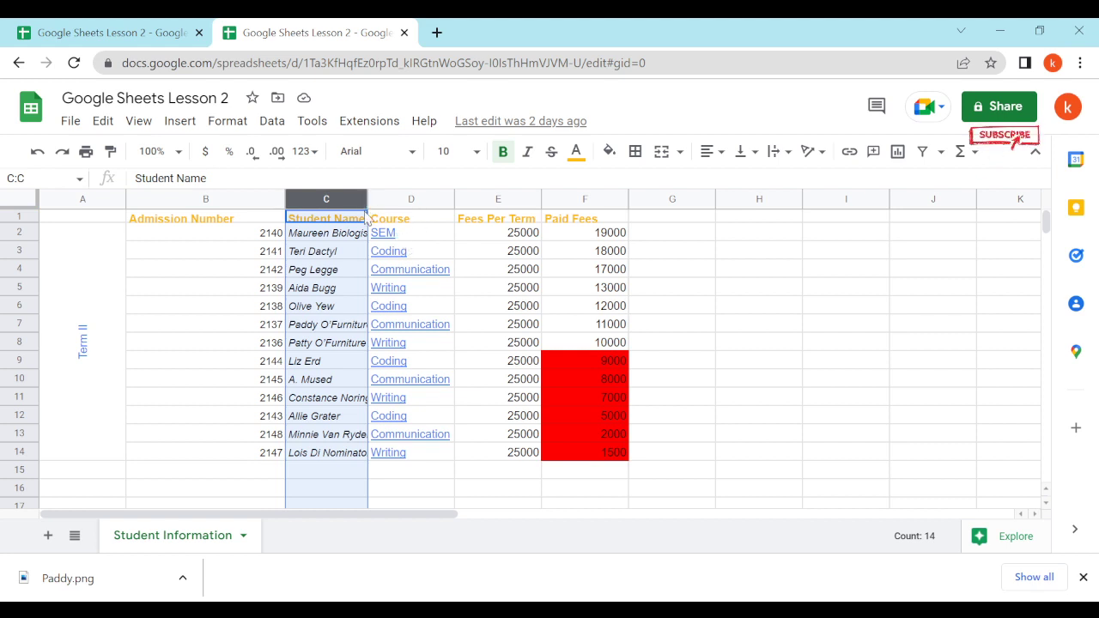
pyautogui.click(404, 238)
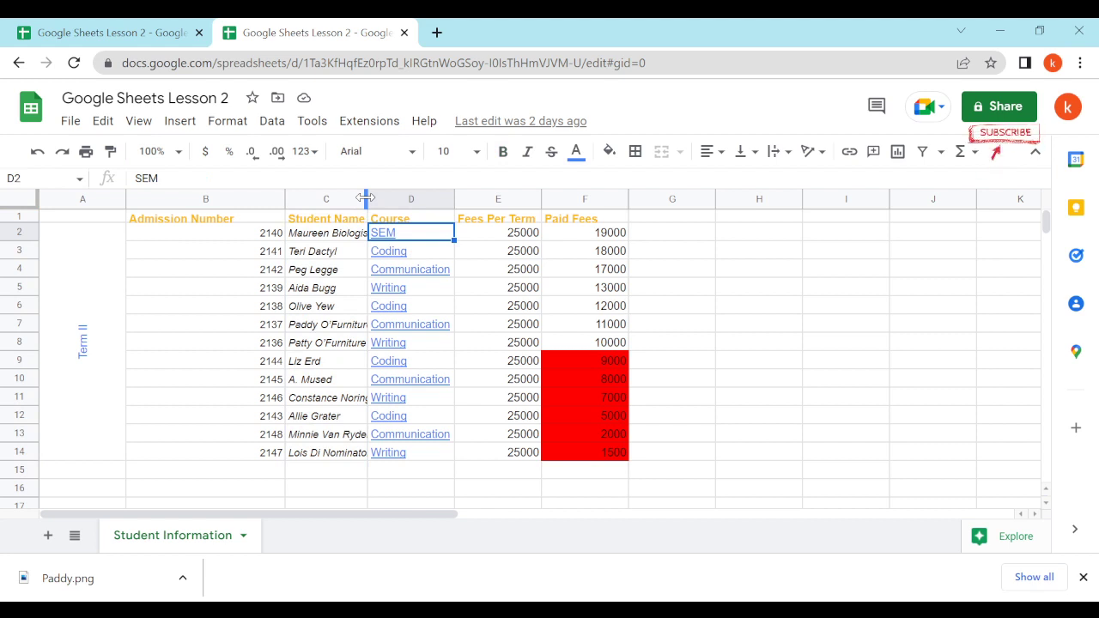
pyautogui.moveTo(366, 198); pyautogui.dragTo(412, 206)
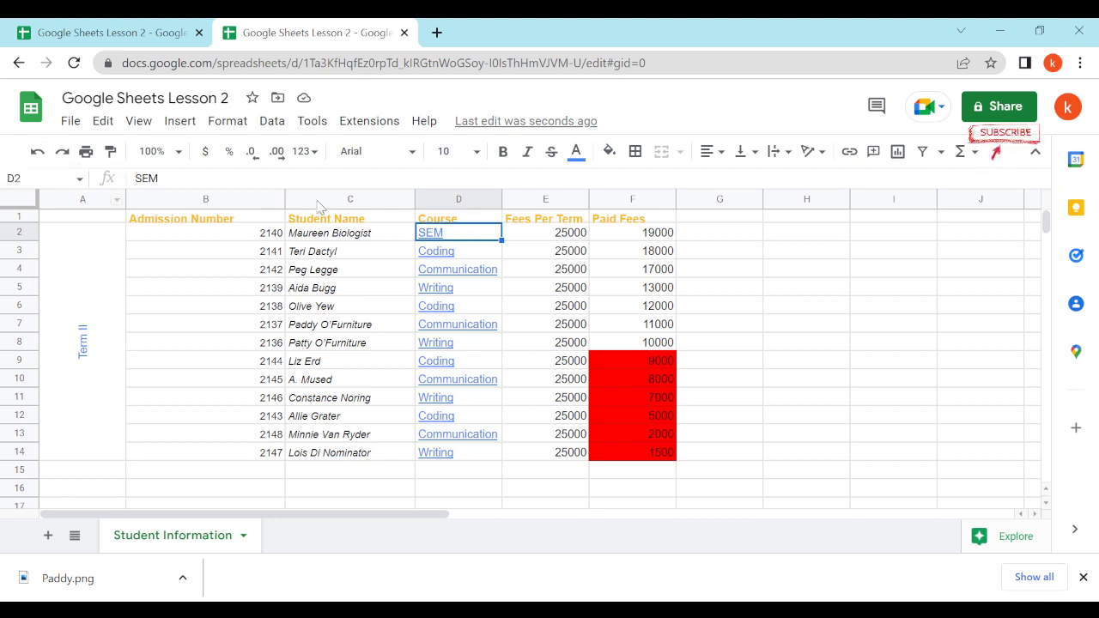
pyautogui.click(34, 151)
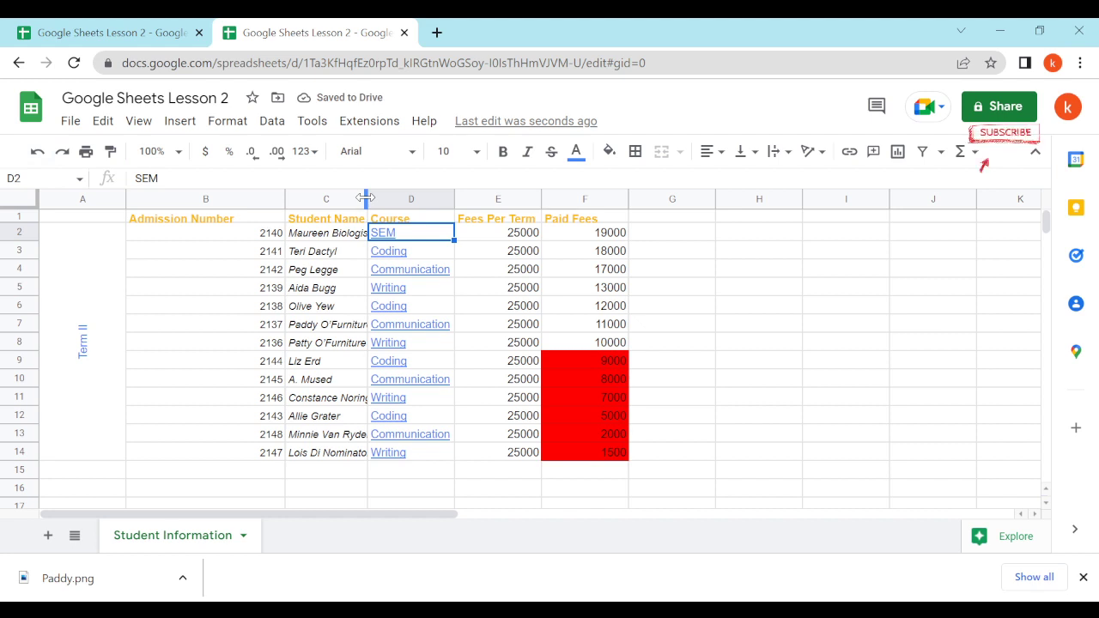
# Fit the Student Name column's width and the header row's height to their contents
pyautogui.doubleClick(367, 198)
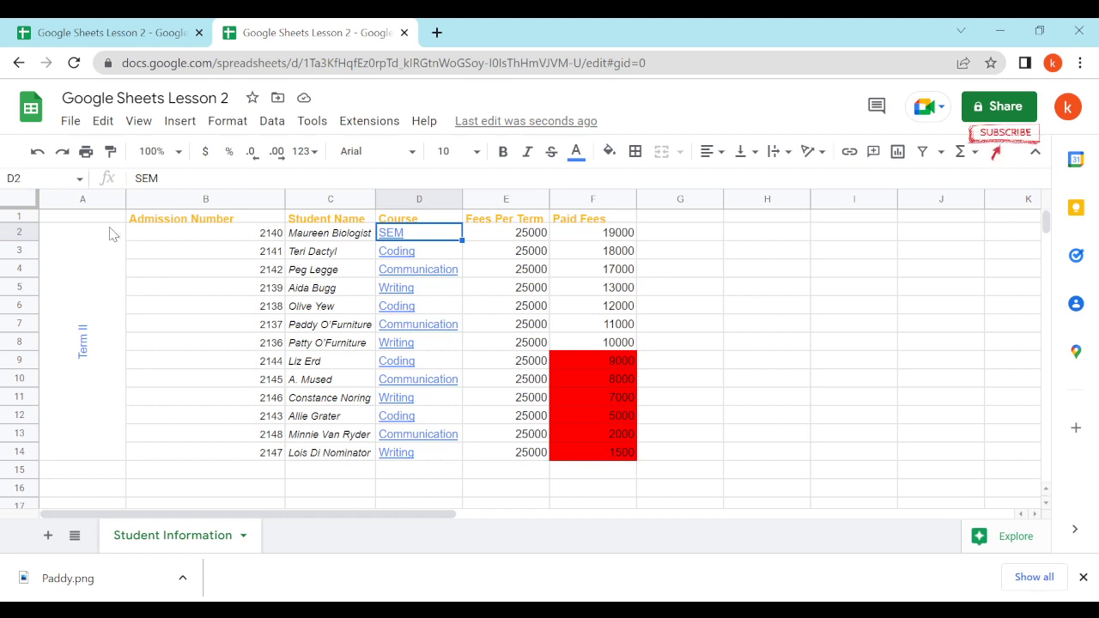
pyautogui.click(19, 218)
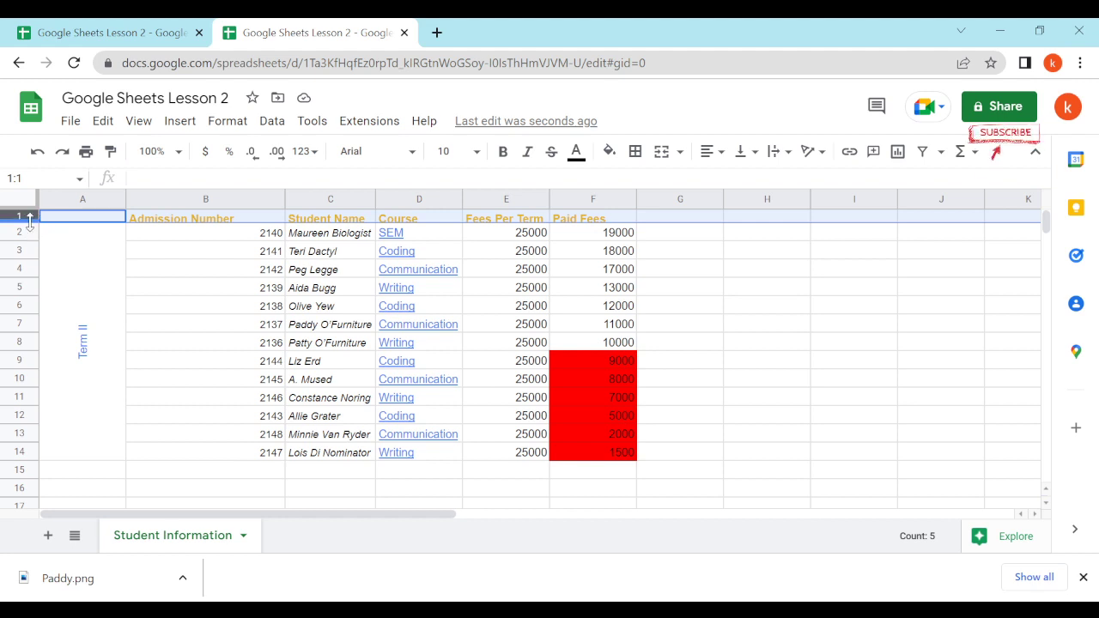
pyautogui.moveTo(32, 221); pyautogui.dragTo(32, 229)
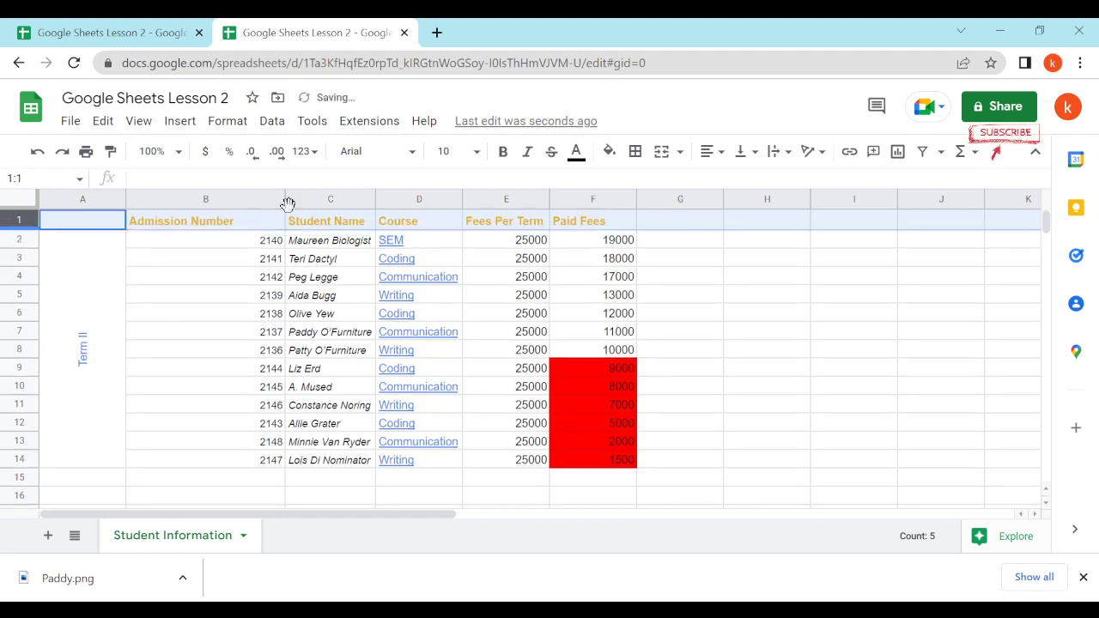
pyautogui.click(98, 280)
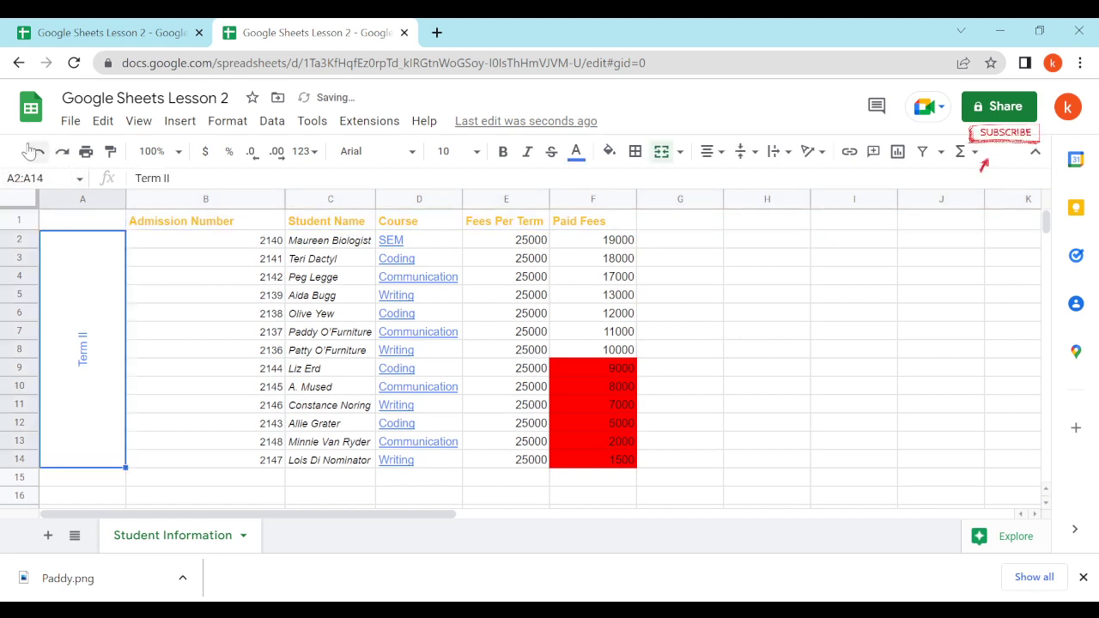
pyautogui.click(33, 152)
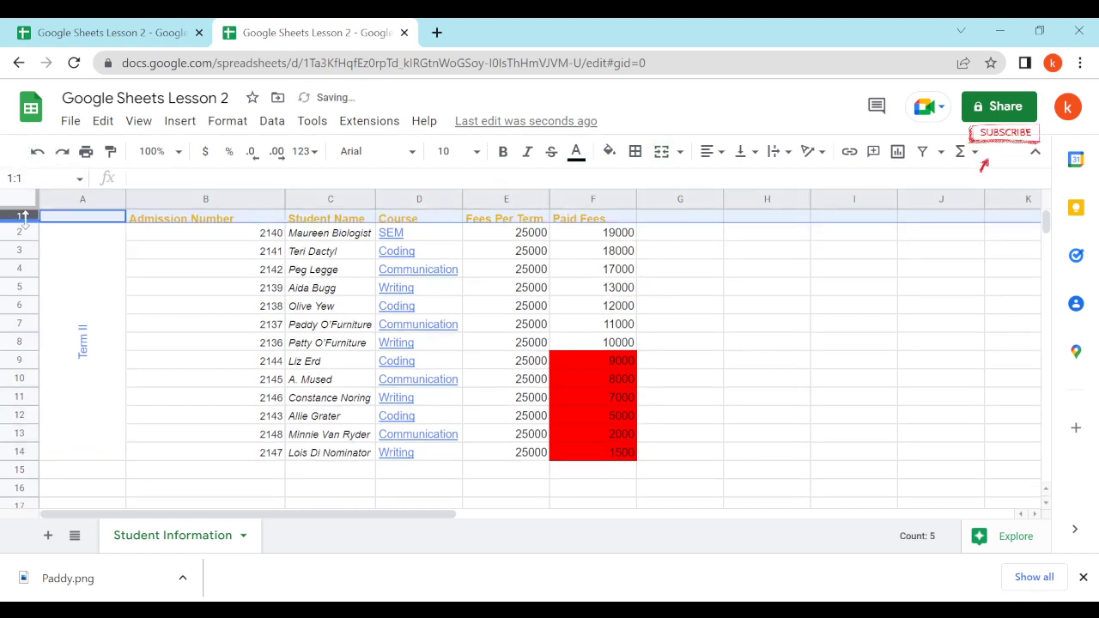
pyautogui.click(587, 295)
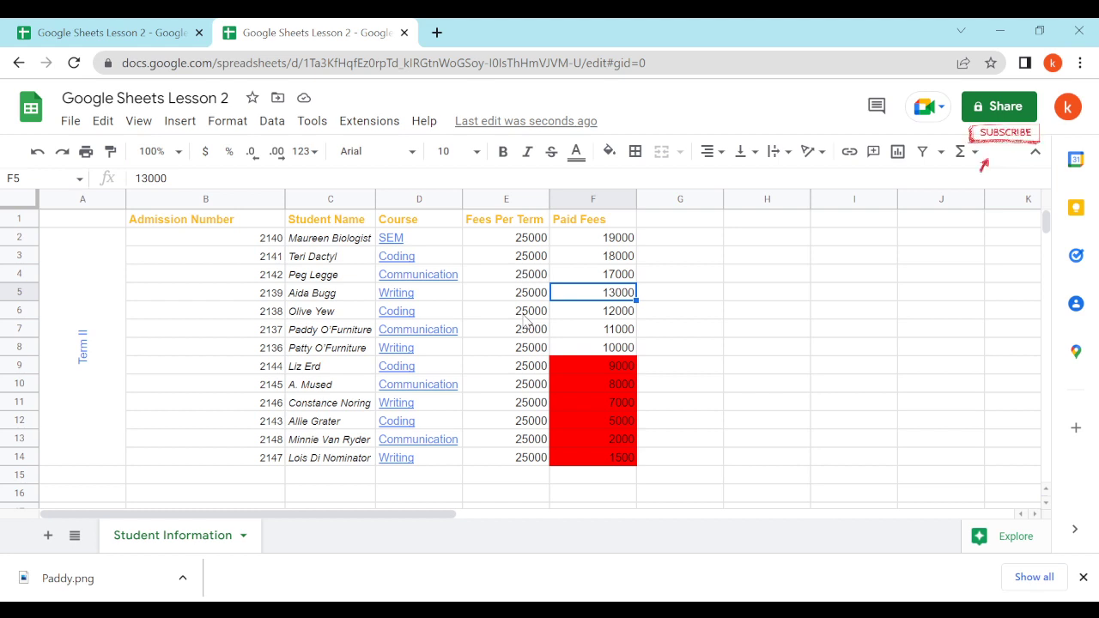
# Format the Fees Per Term and Paid Fees values in E2:F14 with the custom currency Ksh1,000.00
pyautogui.moveTo(525, 245); pyautogui.dragTo(617, 464)
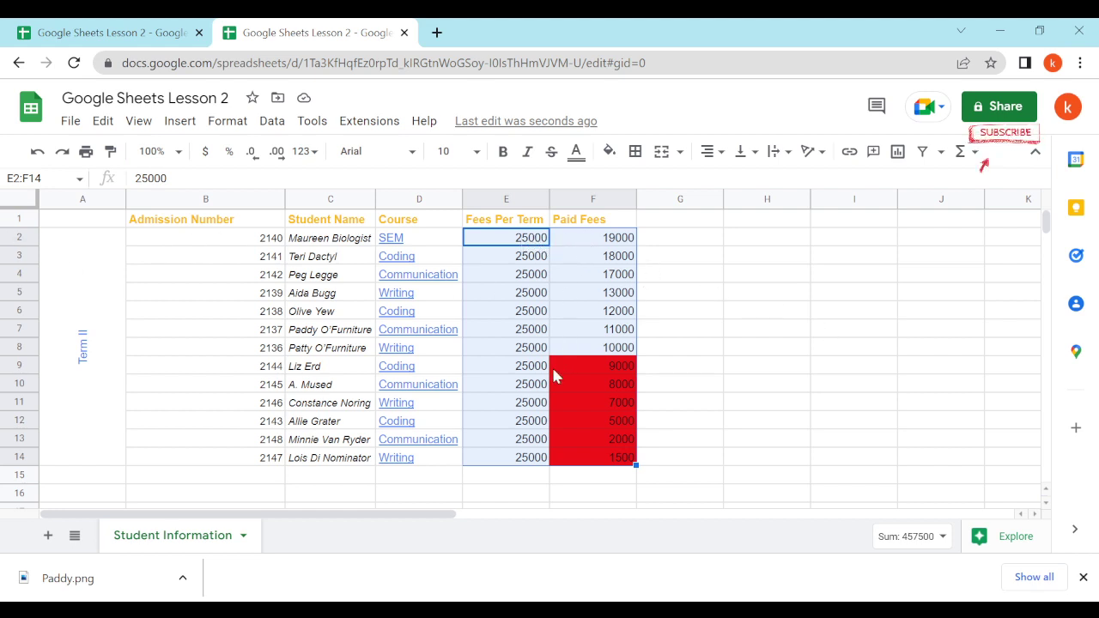
pyautogui.click(536, 280)
pyautogui.moveTo(521, 241); pyautogui.dragTo(613, 466)
pyautogui.click(306, 154)
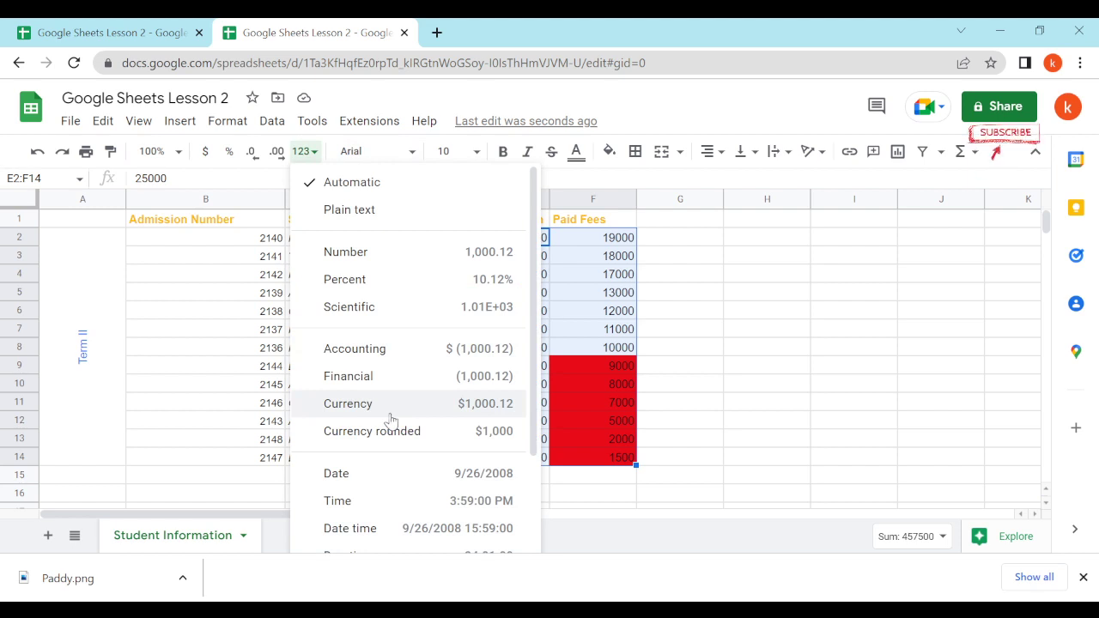
pyautogui.scroll(-2, 411, 400)
pyautogui.scroll(-1, 434, 395)
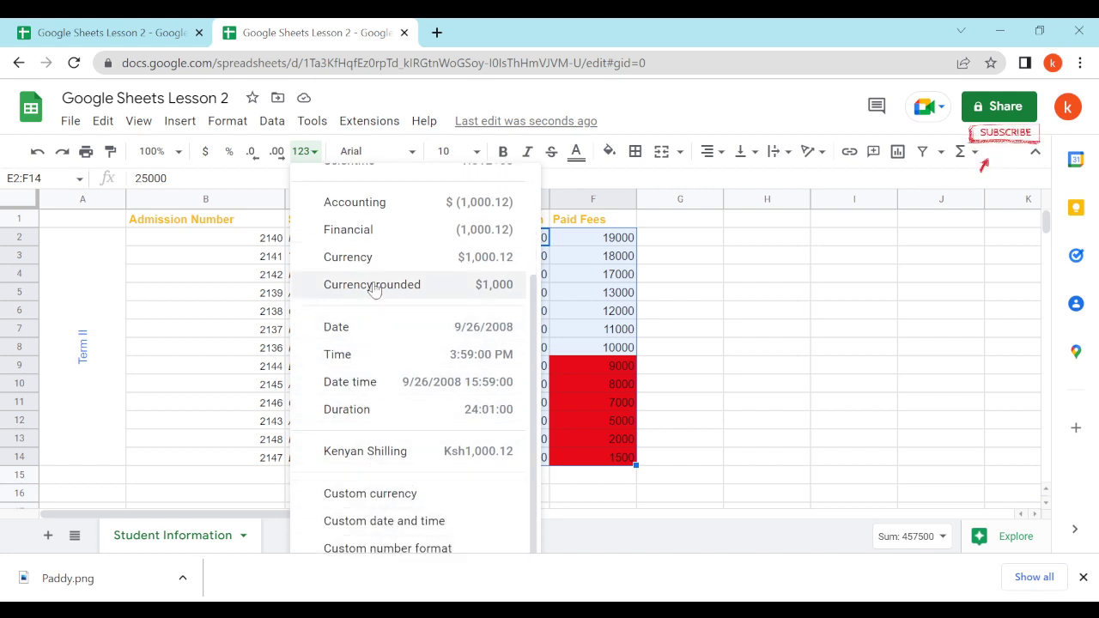
pyautogui.click(369, 494)
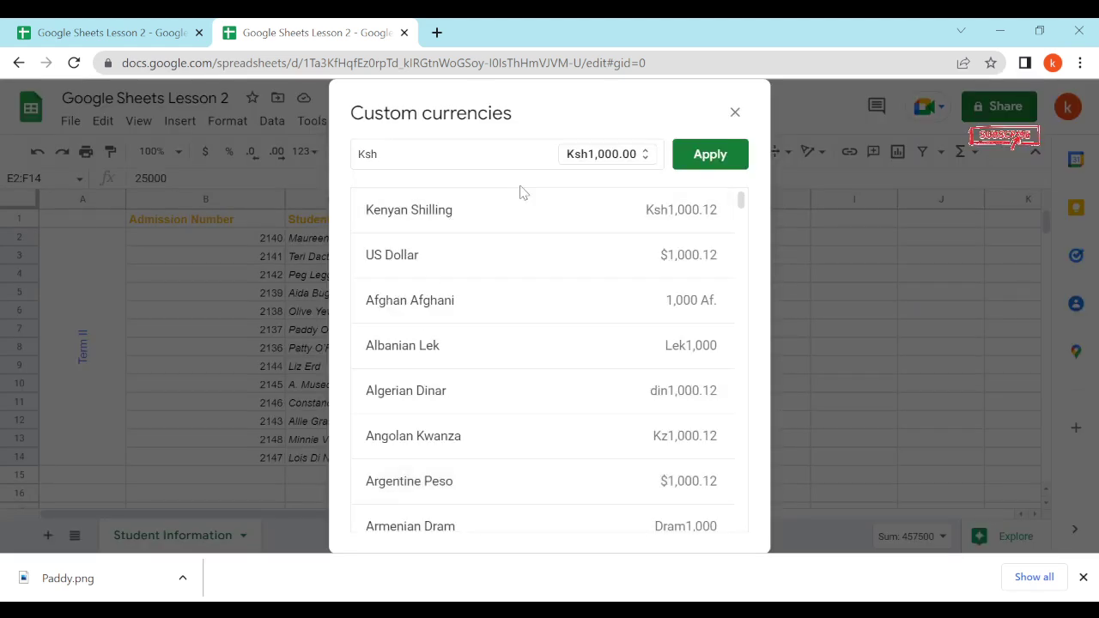
pyautogui.scroll(-2, 533, 378)
pyautogui.scroll(2, 472, 395)
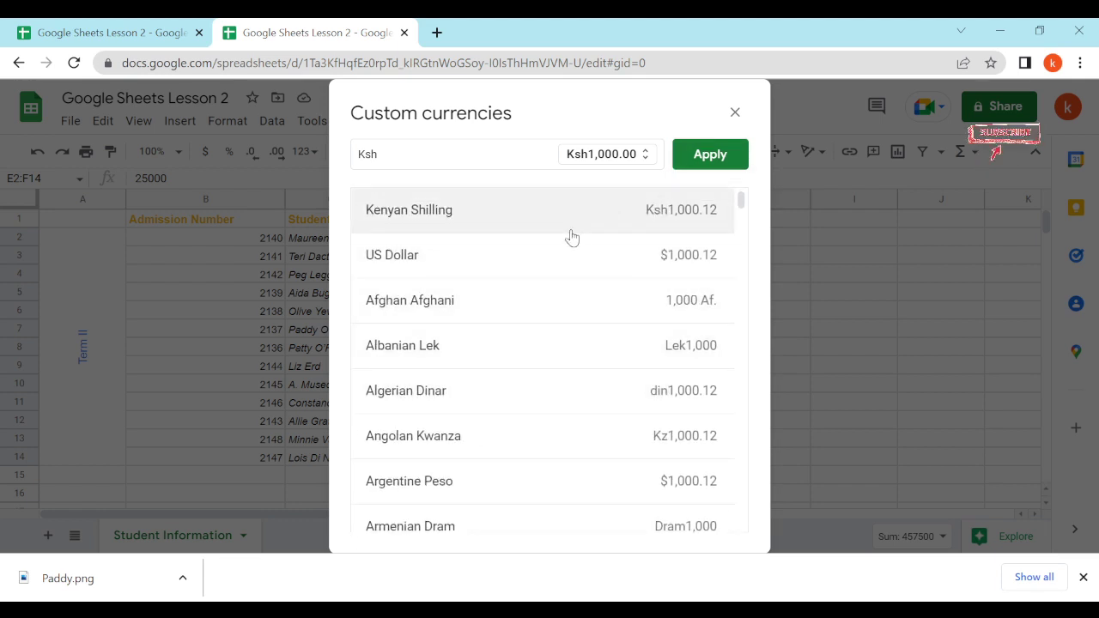
pyautogui.click(710, 155)
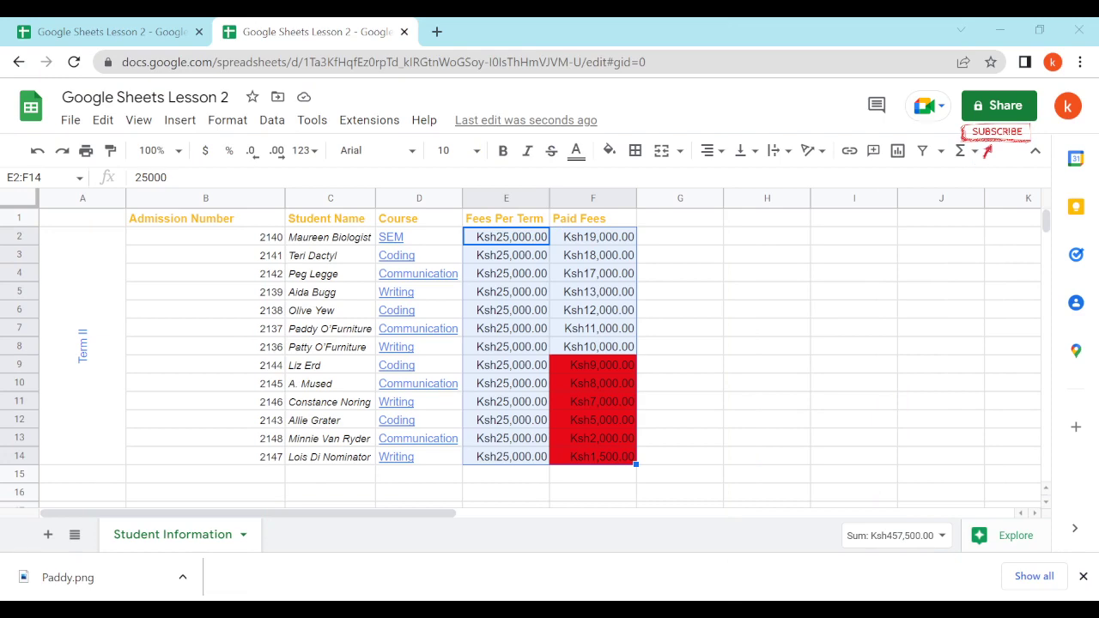
# Compare the finished workbook's Student Information sheet, including its Photo and name columns, with the sheet being built
pyautogui.click(127, 33)
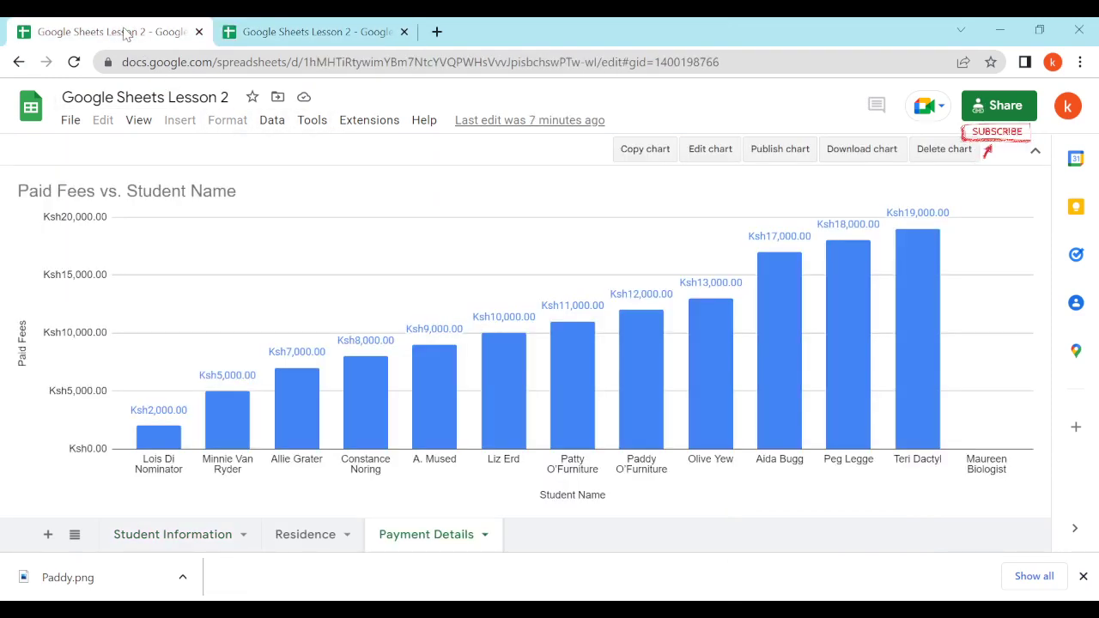
pyautogui.click(185, 536)
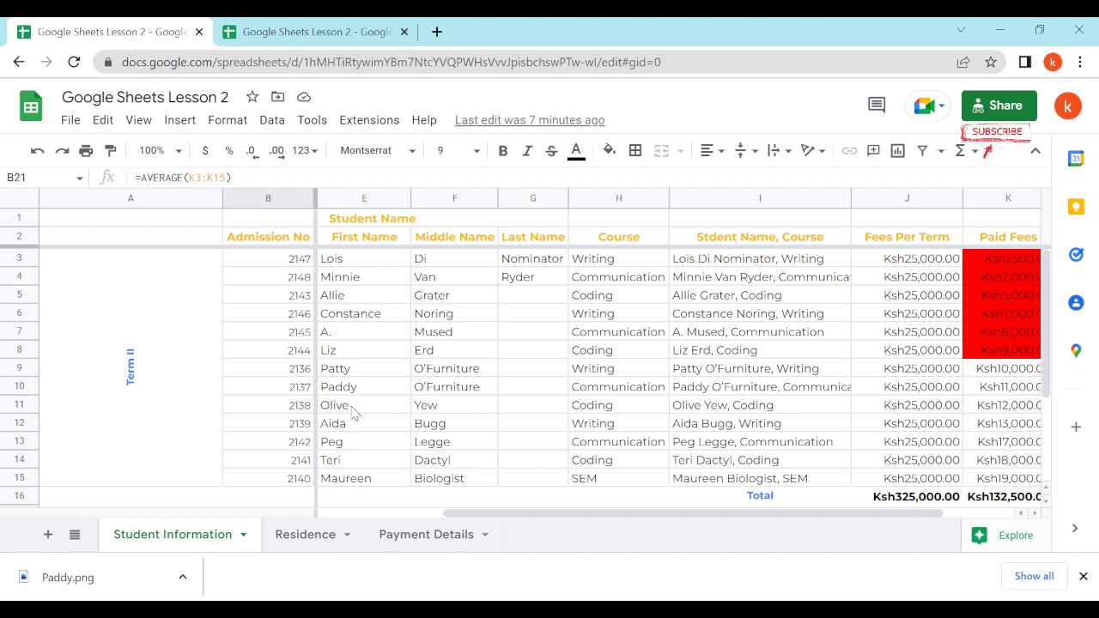
pyautogui.moveTo(515, 514); pyautogui.dragTo(378, 514)
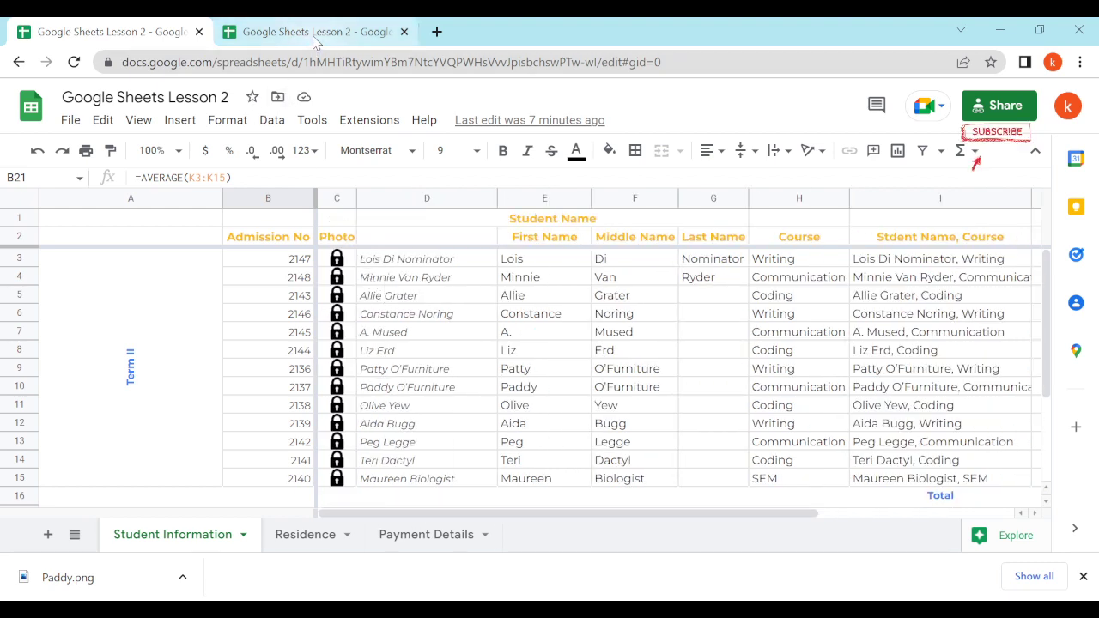
pyautogui.click(360, 32)
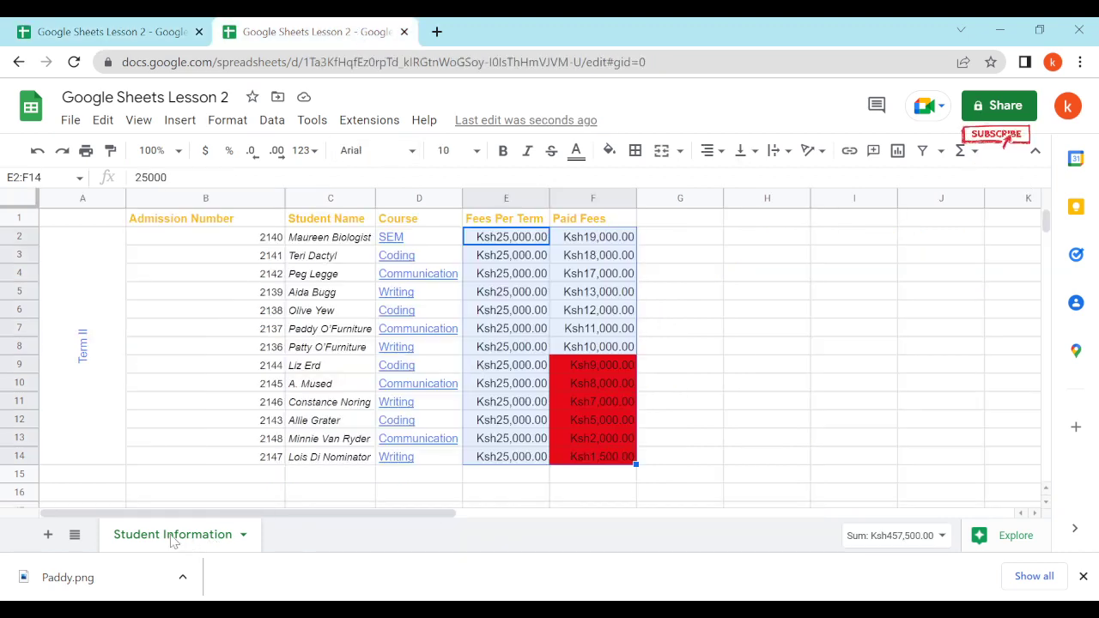
pyautogui.click(163, 33)
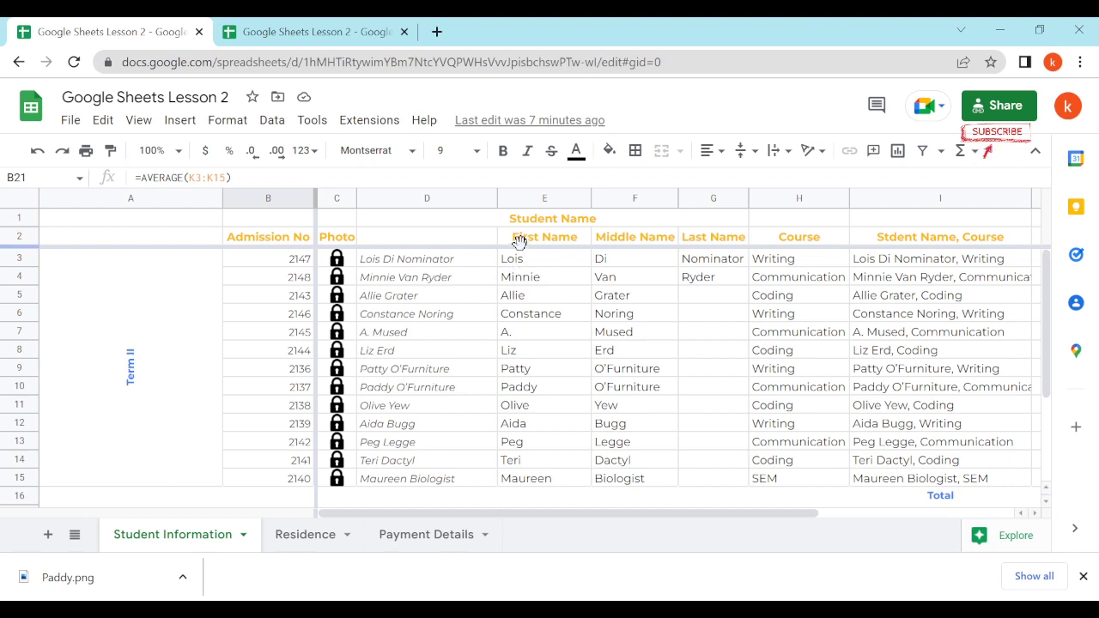
pyautogui.click(307, 39)
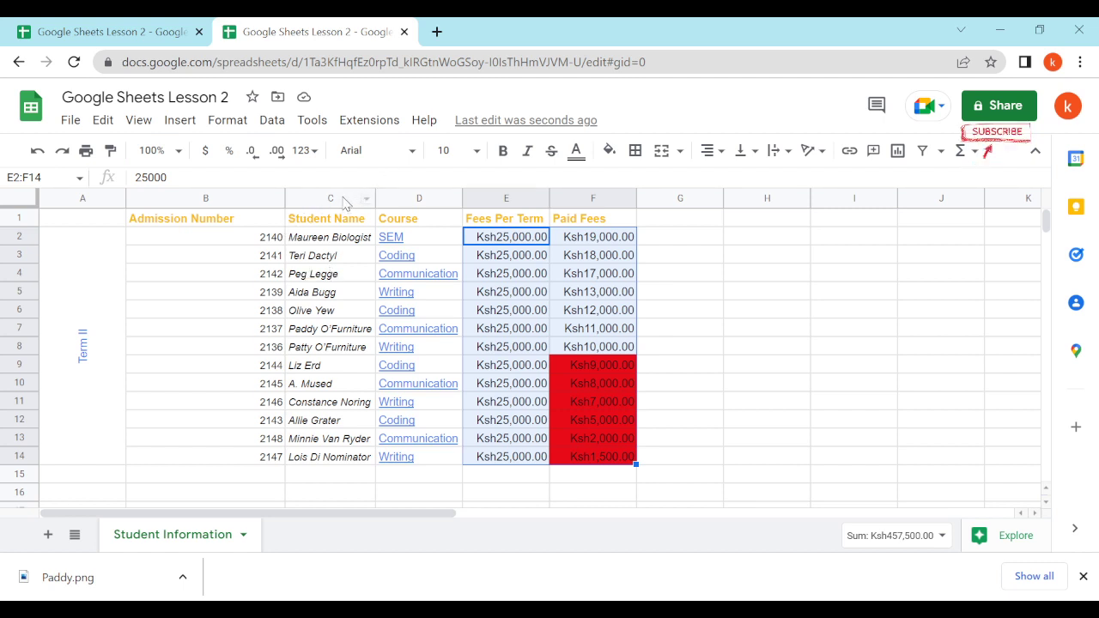
# Insert one empty column between the Admission Number and Student Name columns
pyautogui.click(335, 196)
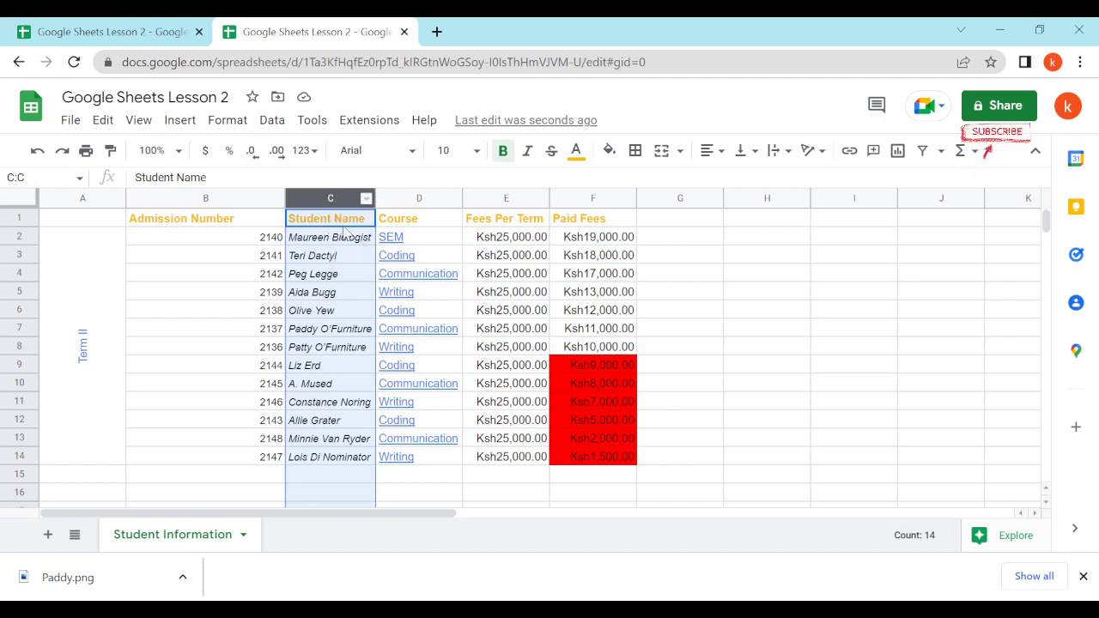
pyautogui.rightClick(332, 199)
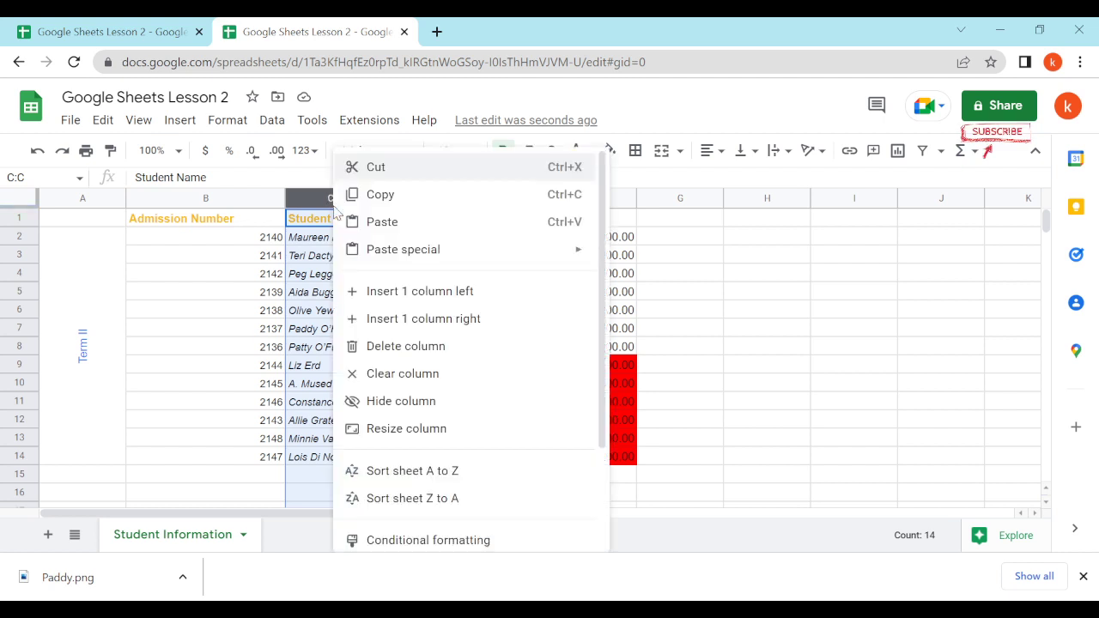
pyautogui.click(429, 292)
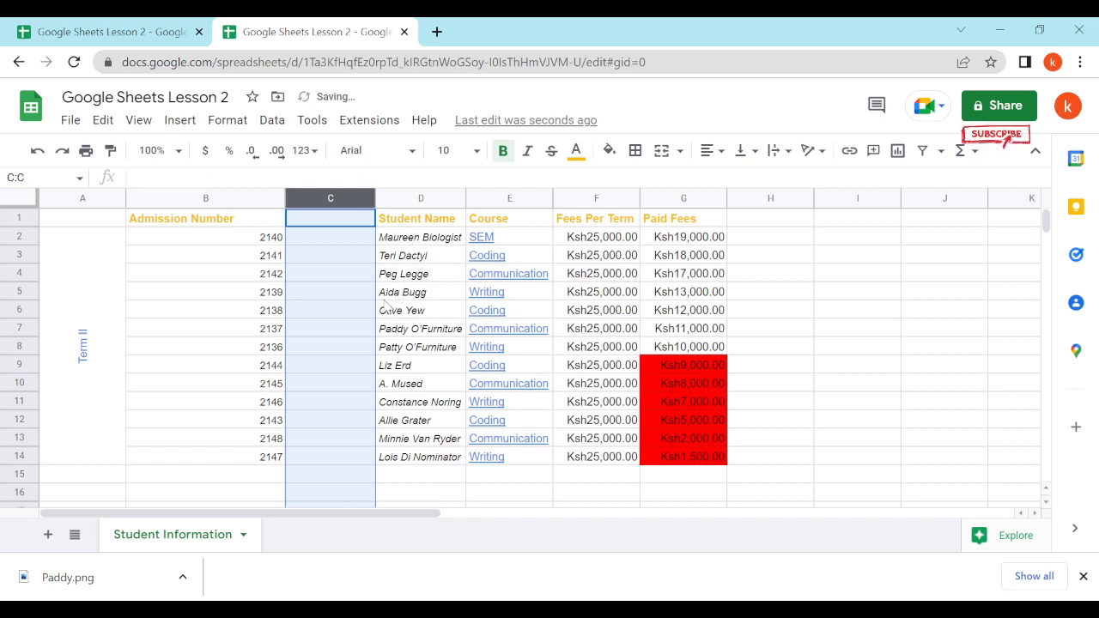
# Enter the header Photo in cell C1 of the new column, checking the finished workbook for reference
pyautogui.click(334, 225)
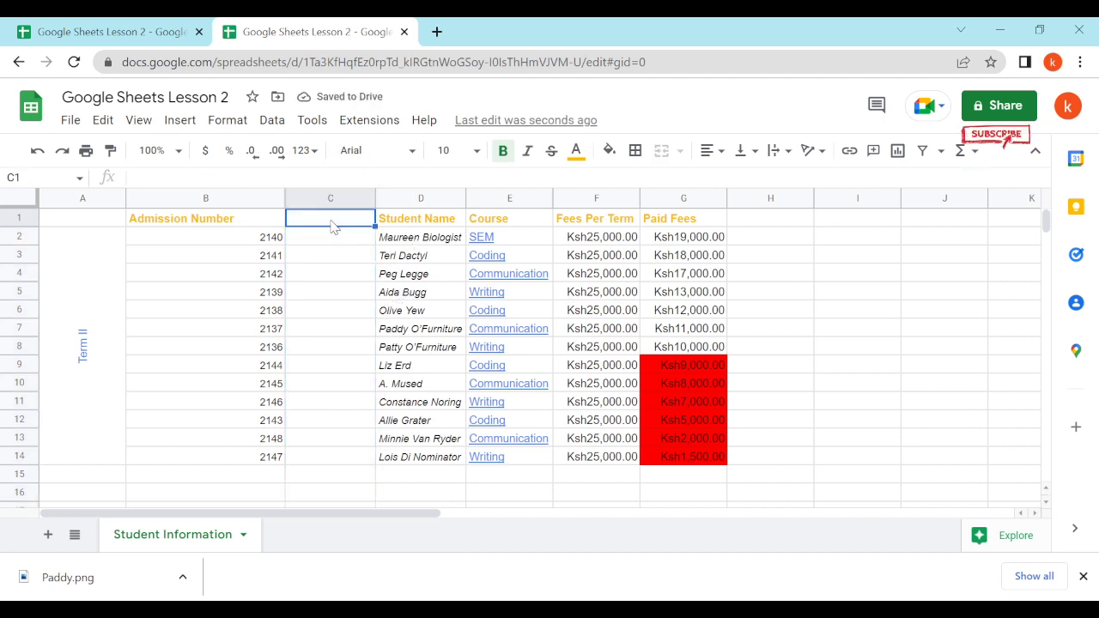
pyautogui.write('Ph')
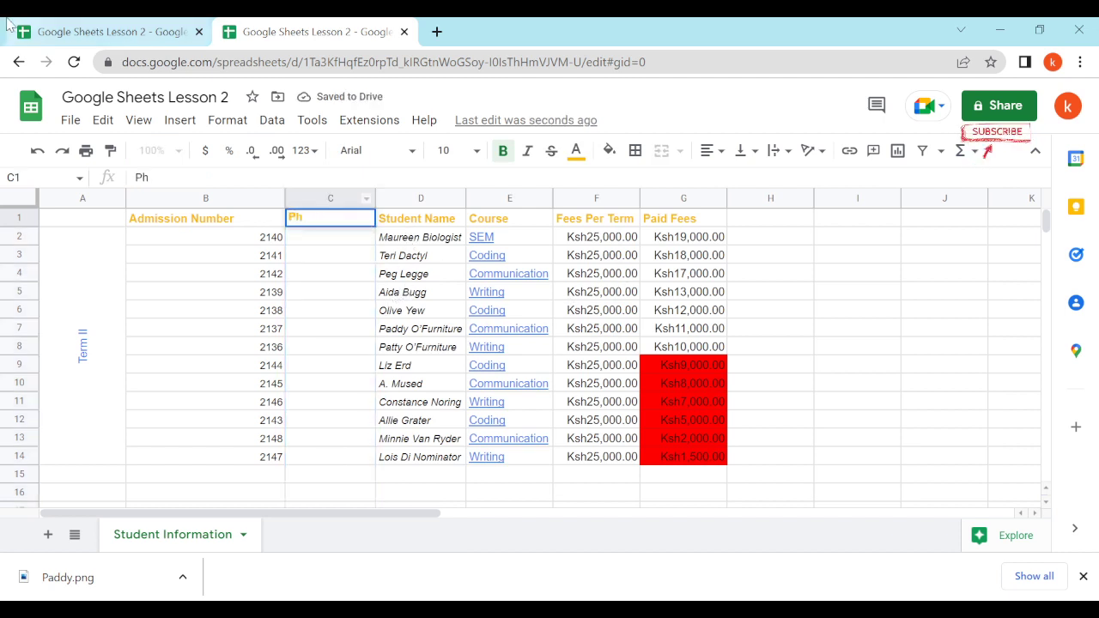
pyautogui.click(54, 36)
pyautogui.click(378, 31)
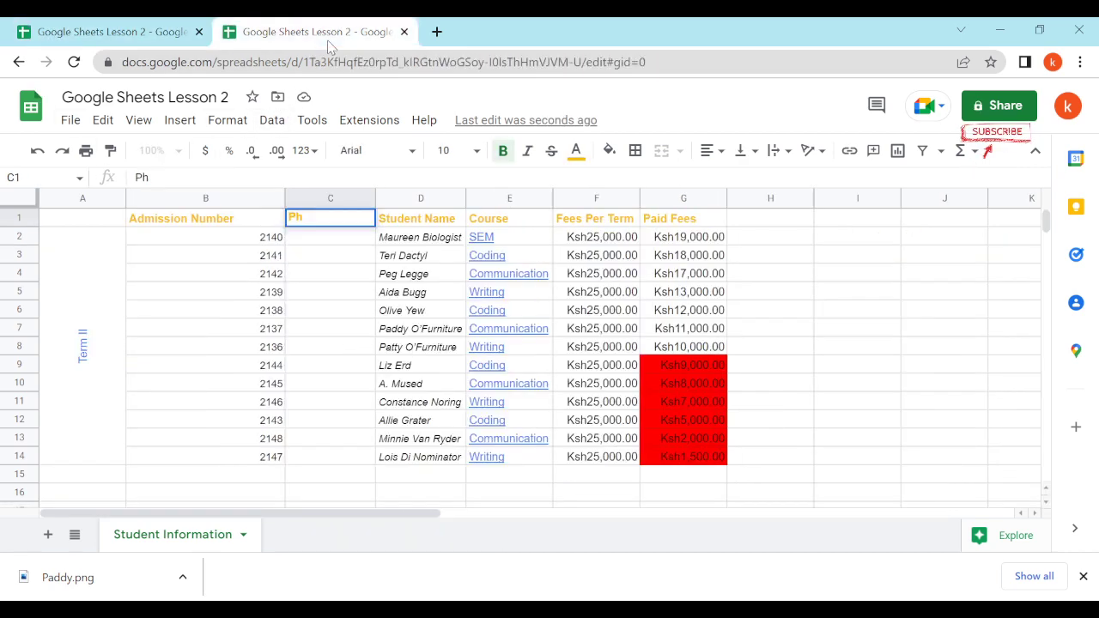
pyautogui.write('oto')
pyautogui.click(343, 264)
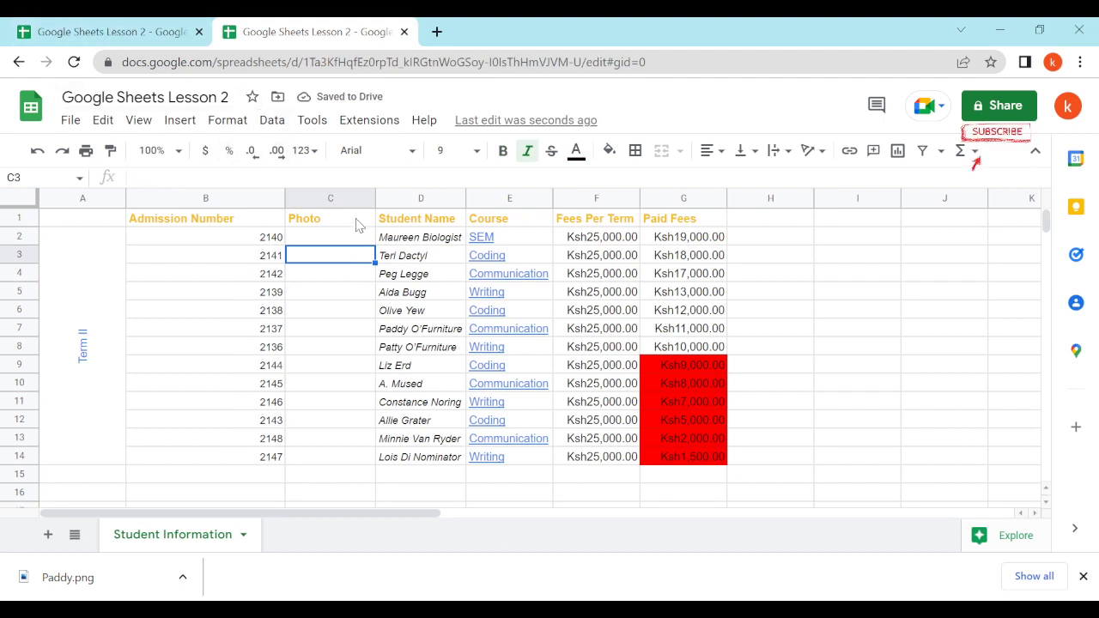
# Delete the Photo column and undo the deletion
pyautogui.click(325, 199)
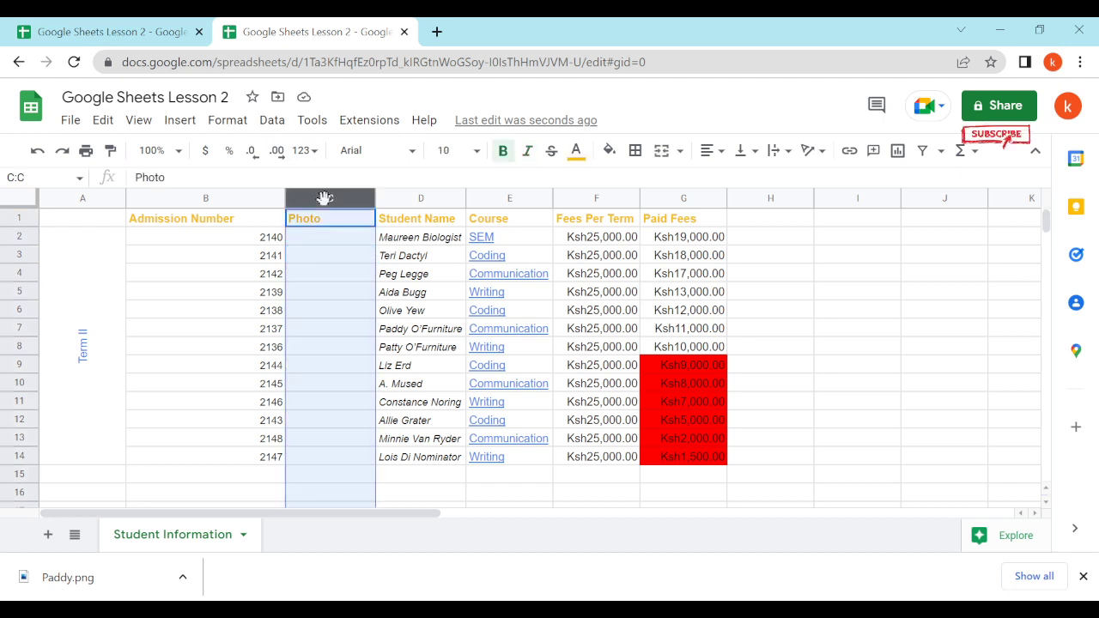
pyautogui.rightClick(324, 199)
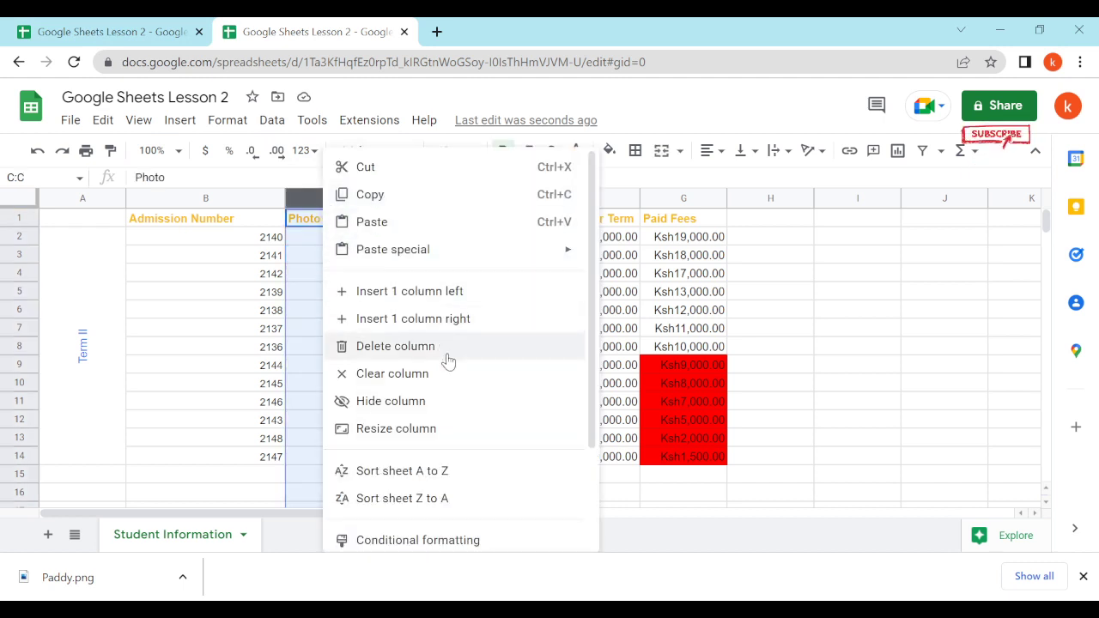
pyautogui.click(401, 356)
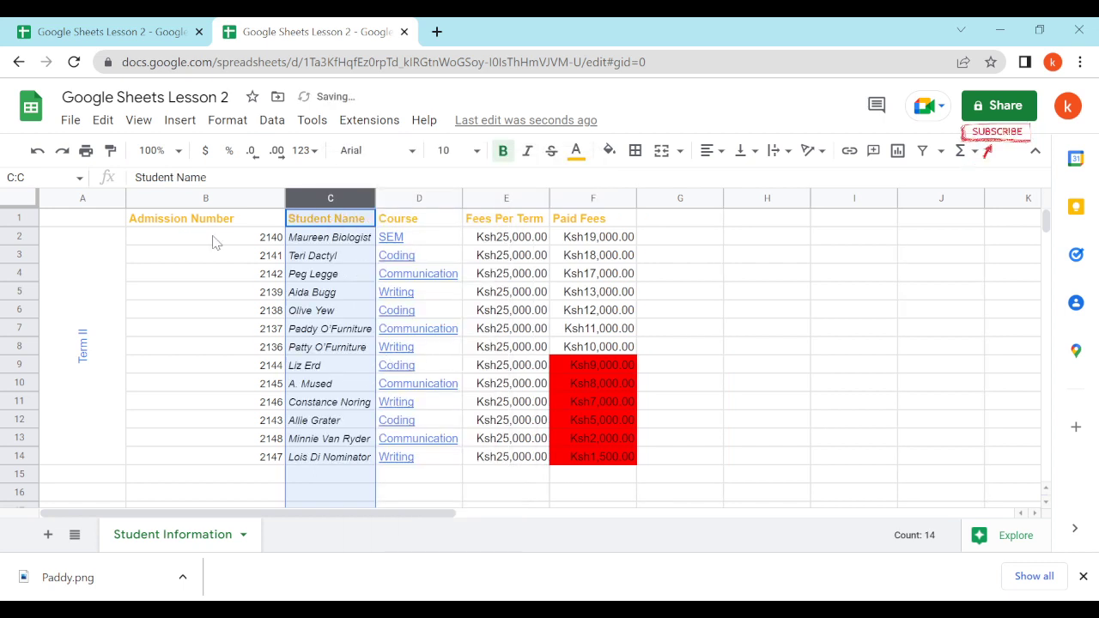
pyautogui.hotkey('ctrl', 'z')
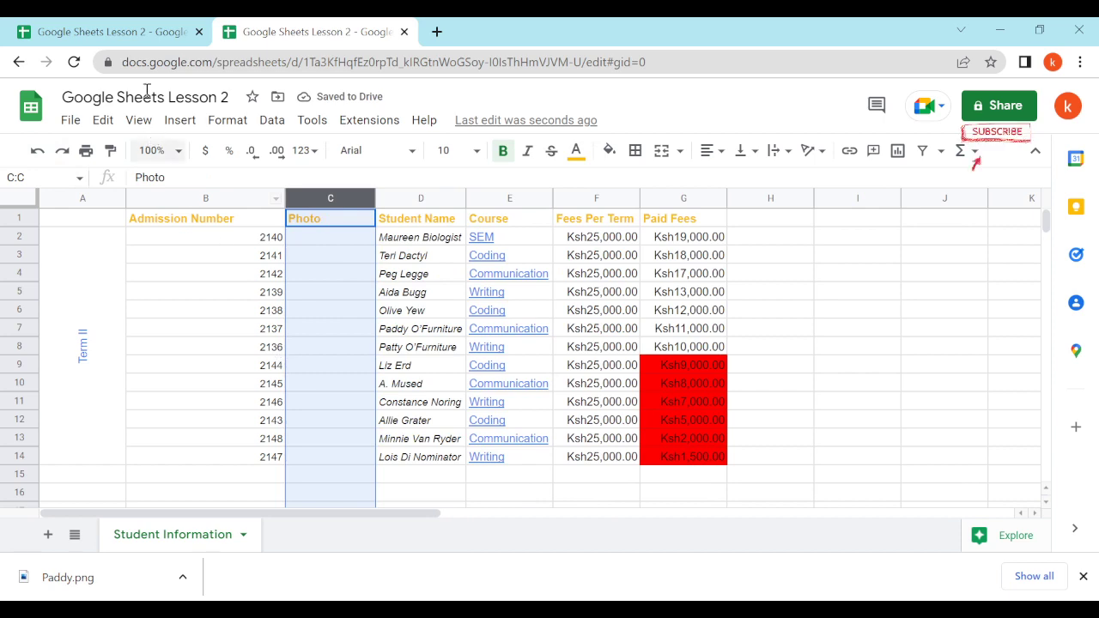
# Insert one empty row above the header row, comparing the layout with the finished workbook's Student Information sheet
pyautogui.click(153, 33)
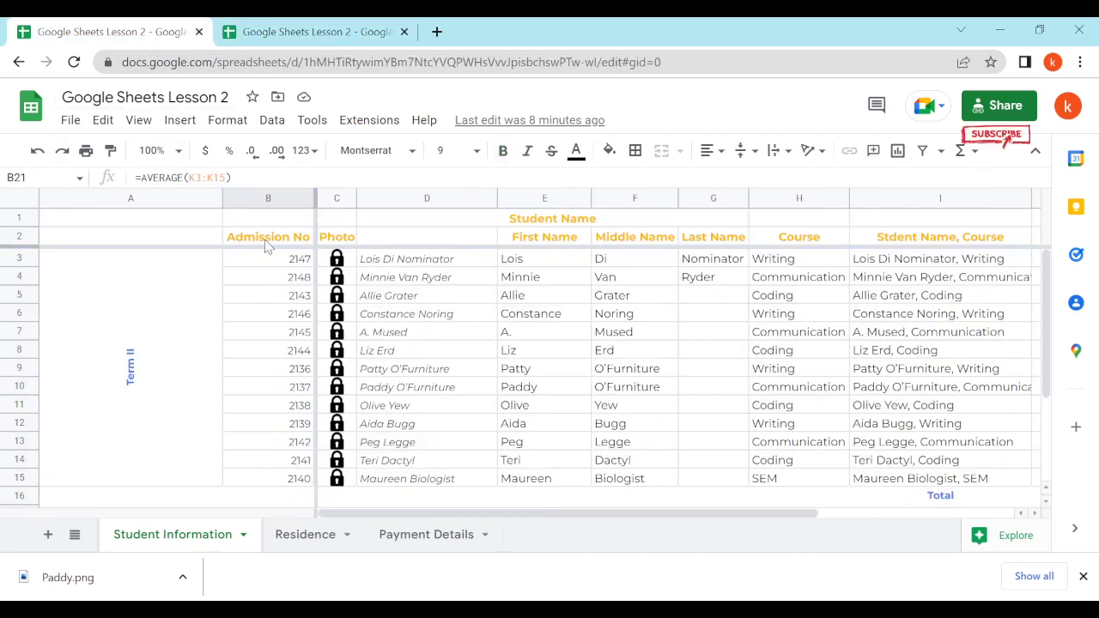
pyautogui.click(22, 218)
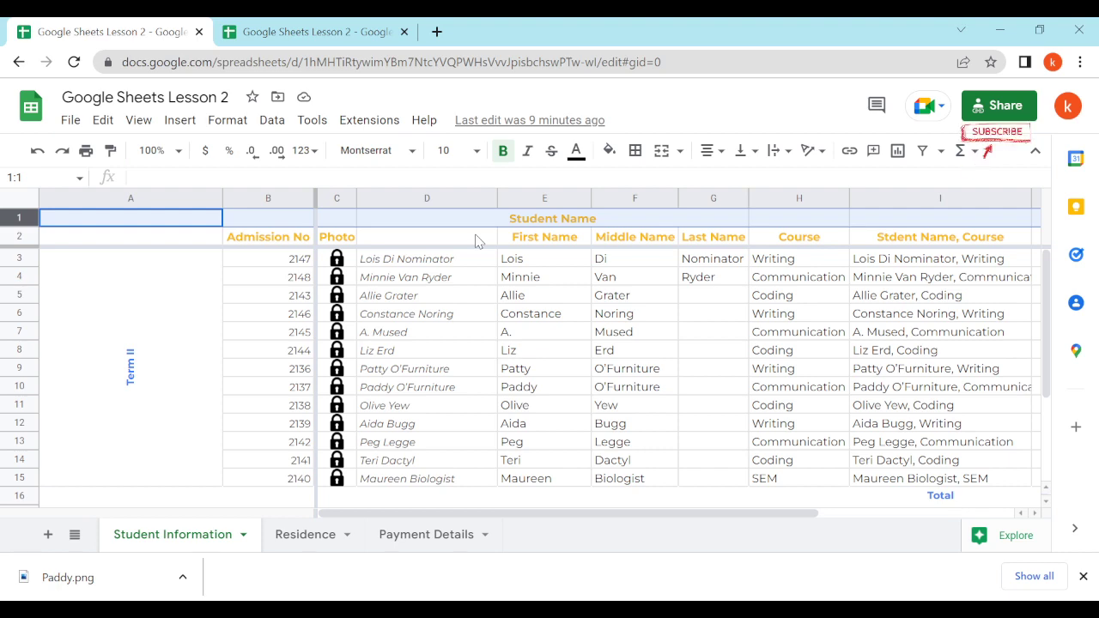
pyautogui.click(327, 39)
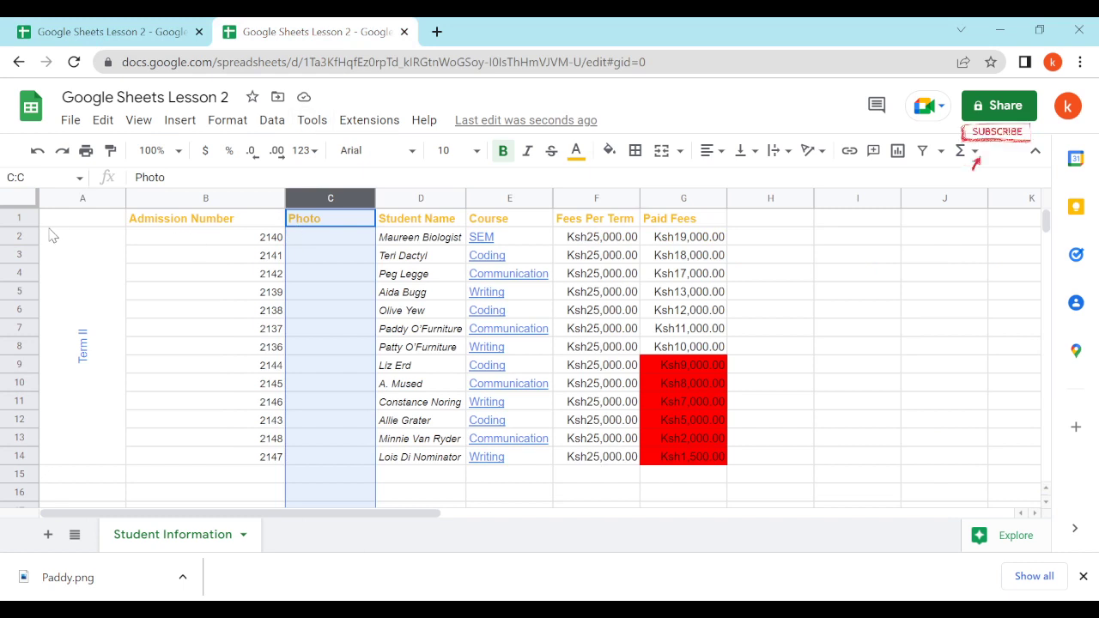
pyautogui.click(18, 219)
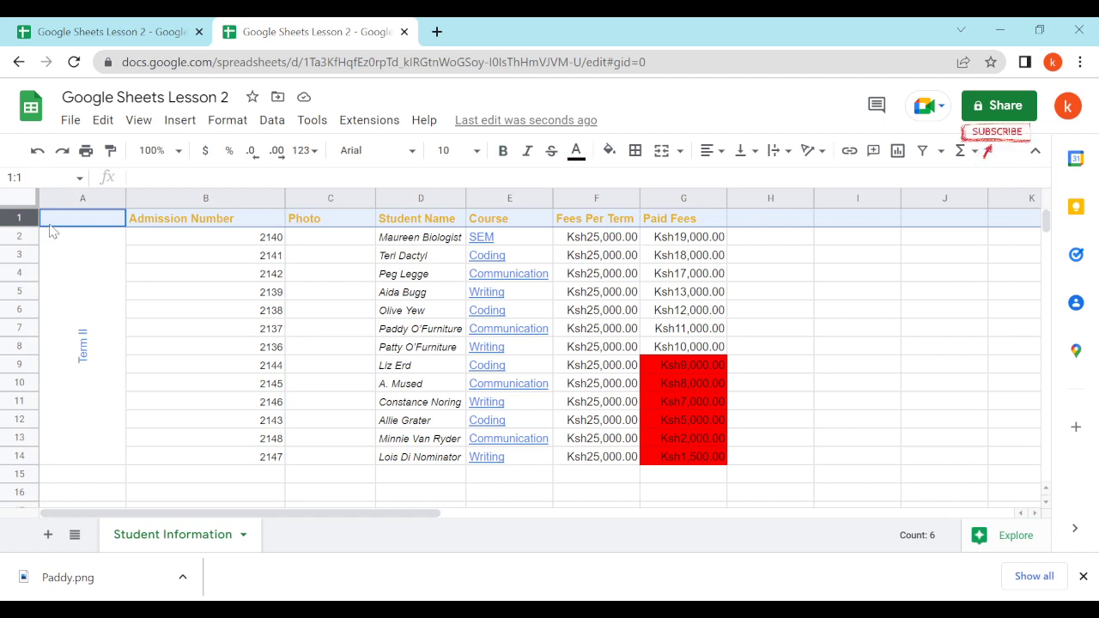
pyautogui.rightClick(25, 214)
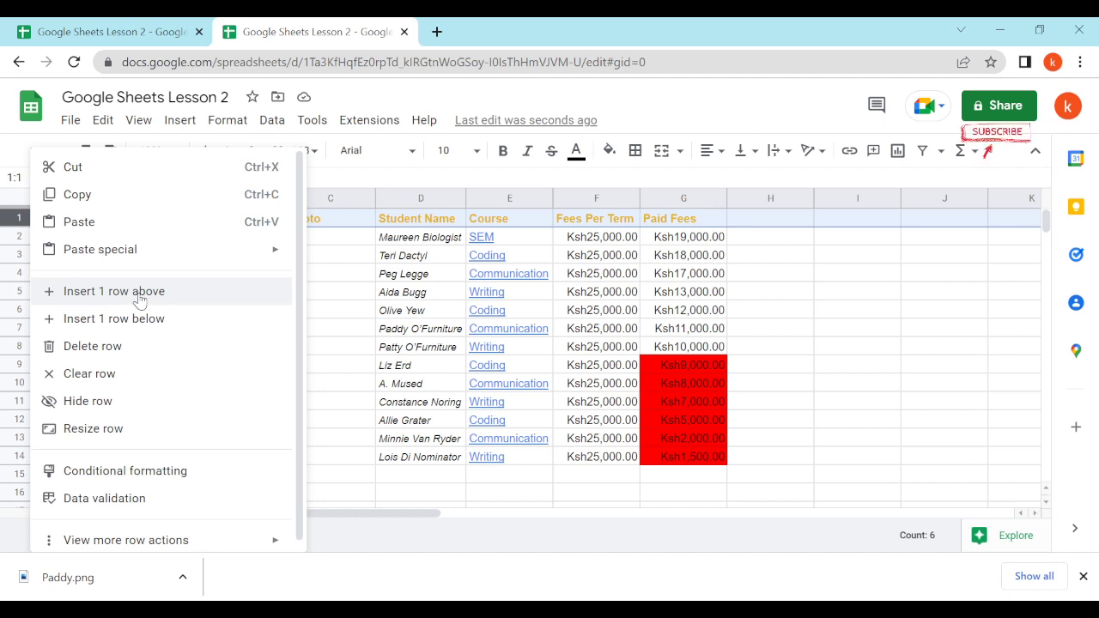
pyautogui.click(185, 296)
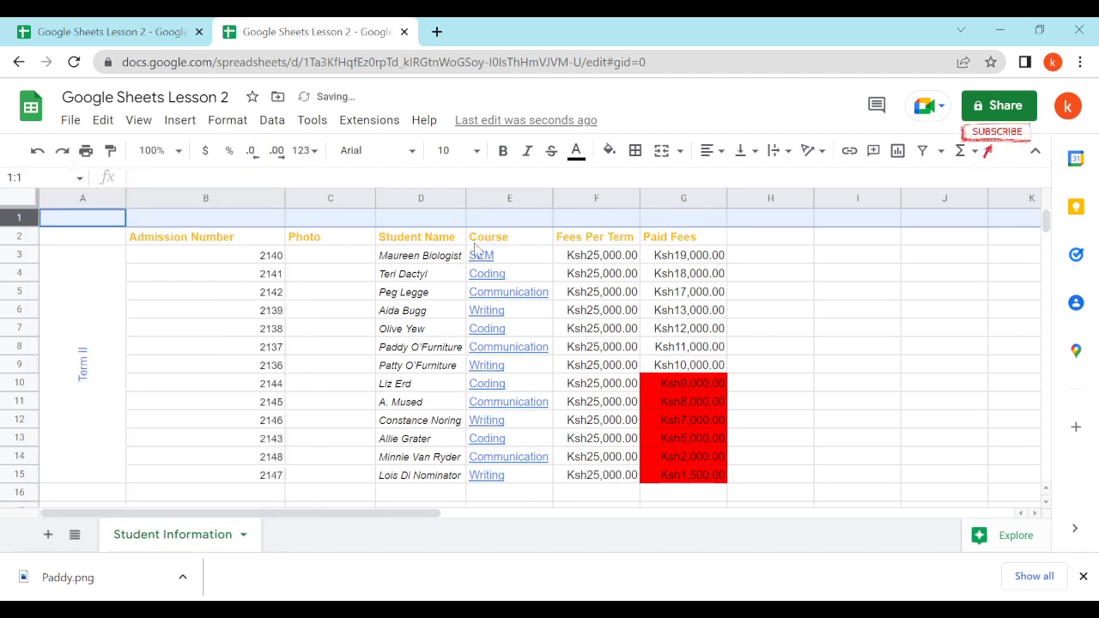
pyautogui.click(112, 32)
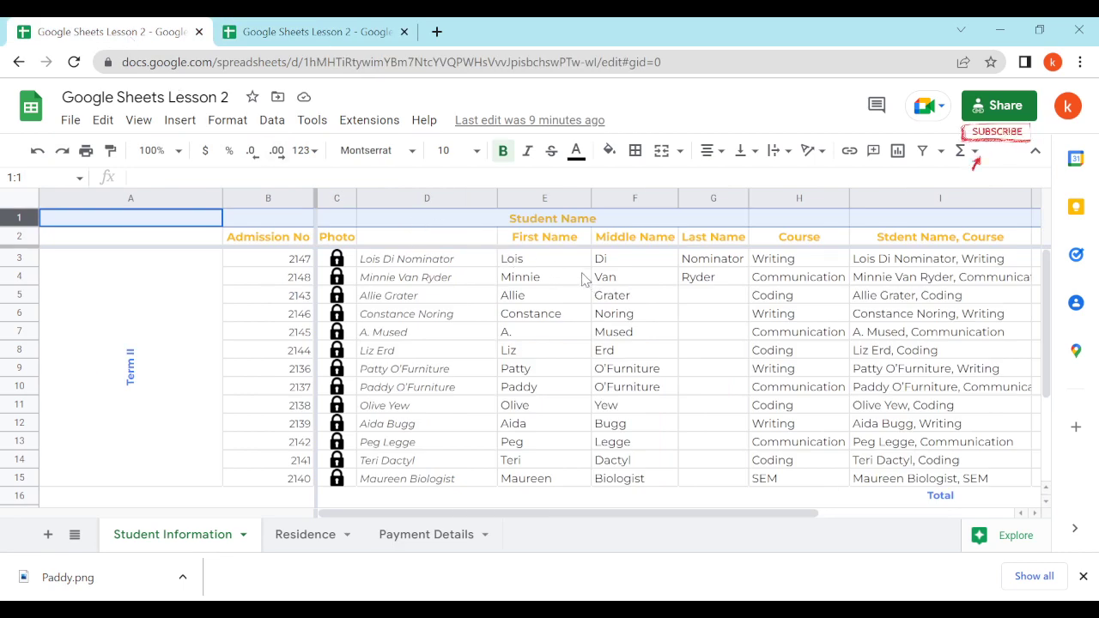
pyautogui.click(349, 35)
pyautogui.click(111, 32)
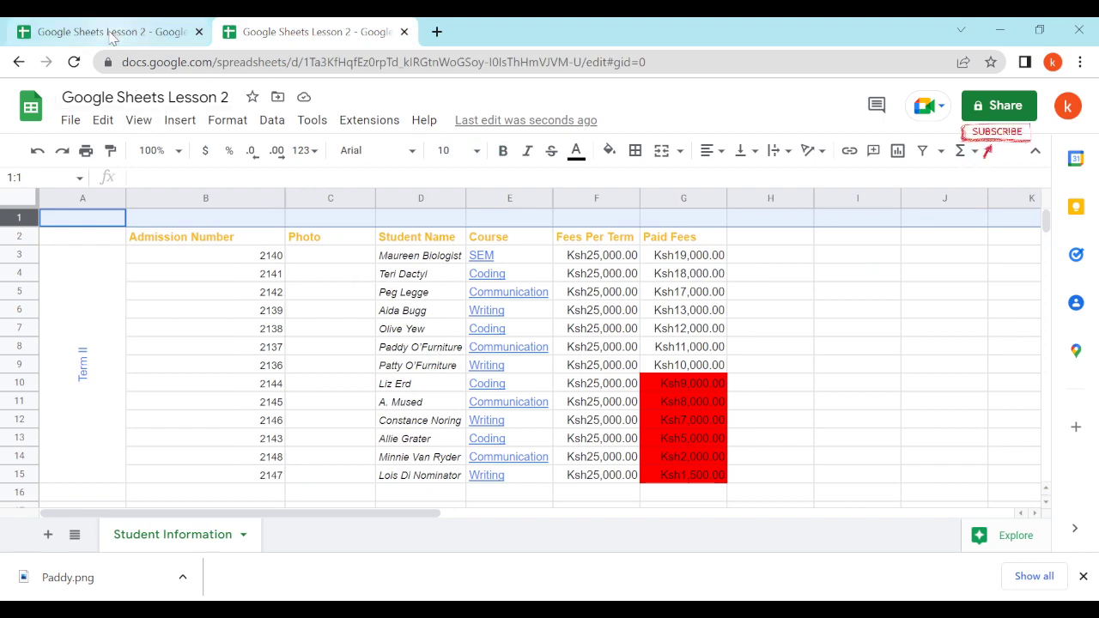
pyautogui.click(321, 36)
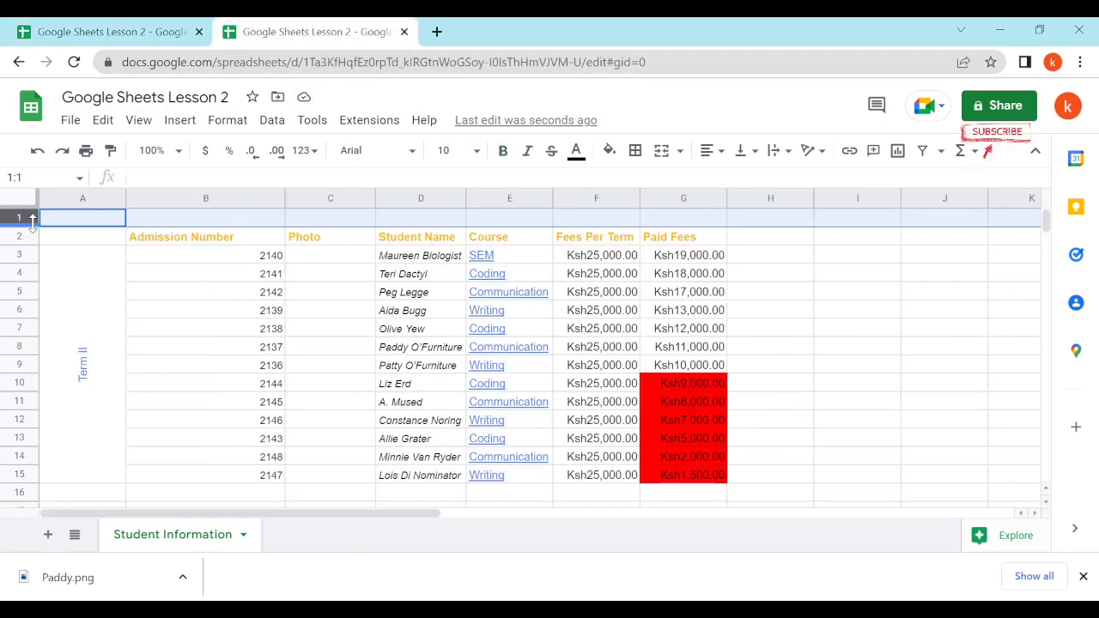
# Delete the empty row 1 above the headers and undo the deletion
pyautogui.click(138, 292)
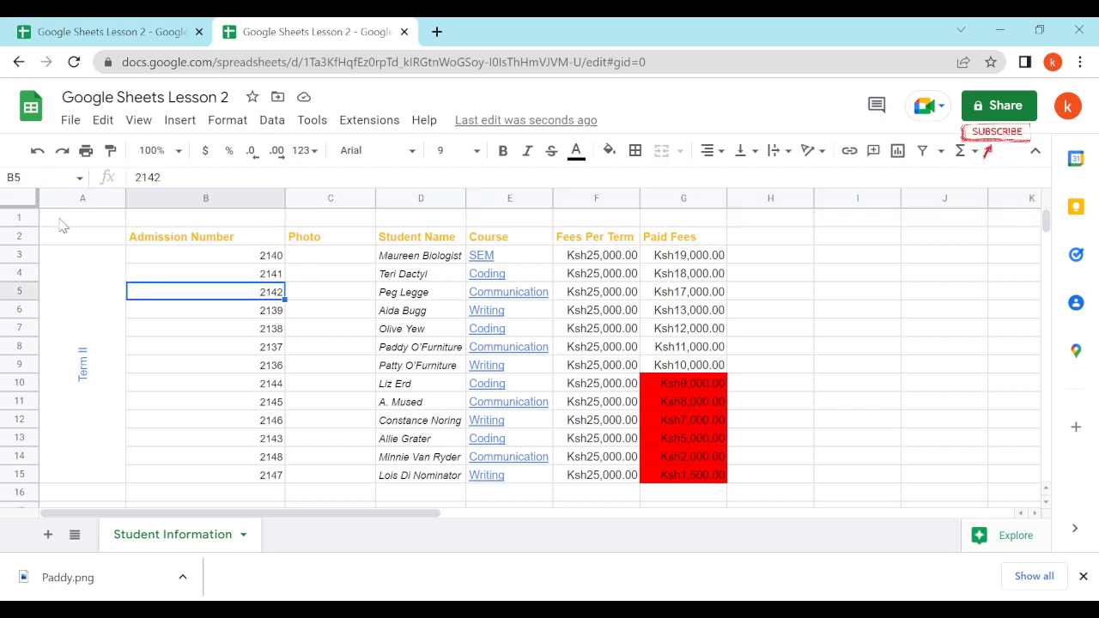
pyautogui.click(20, 218)
pyautogui.rightClick(21, 218)
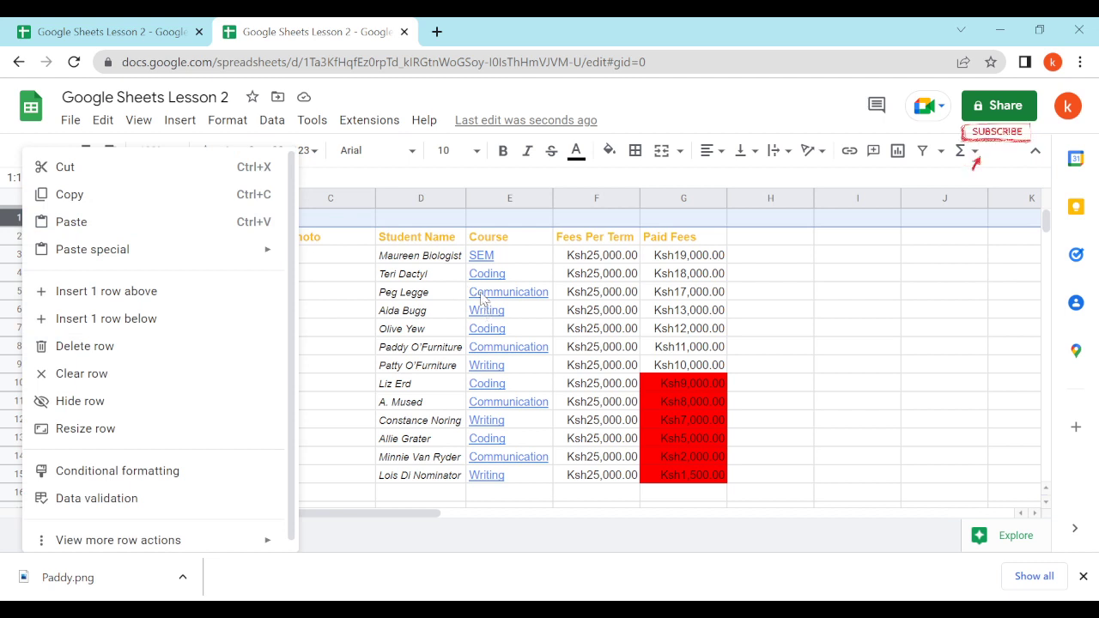
pyautogui.click(146, 348)
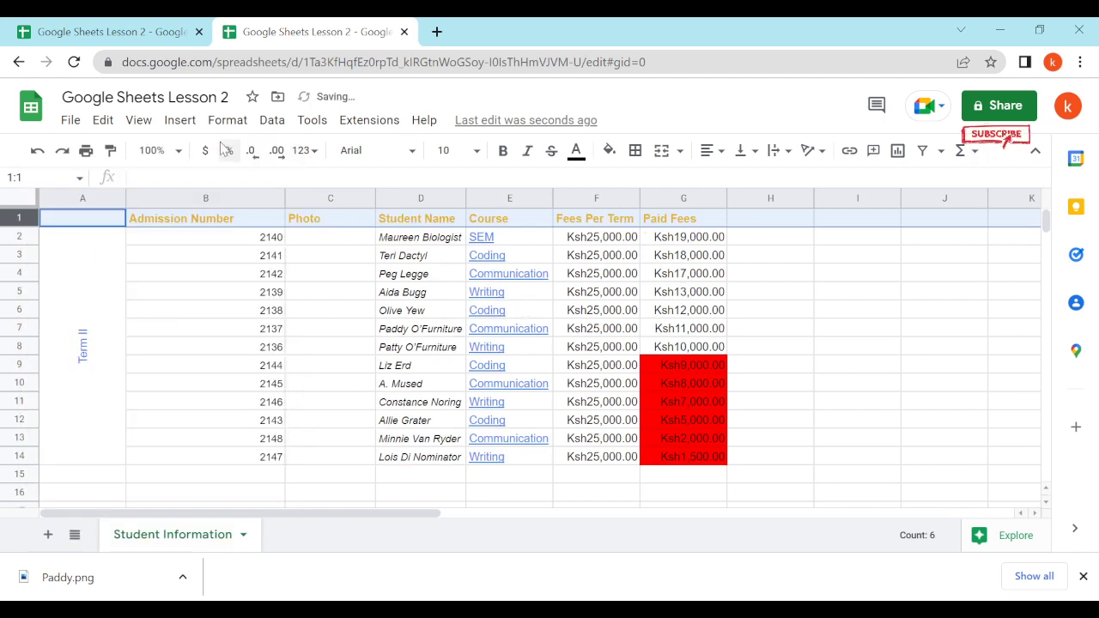
pyautogui.click(38, 151)
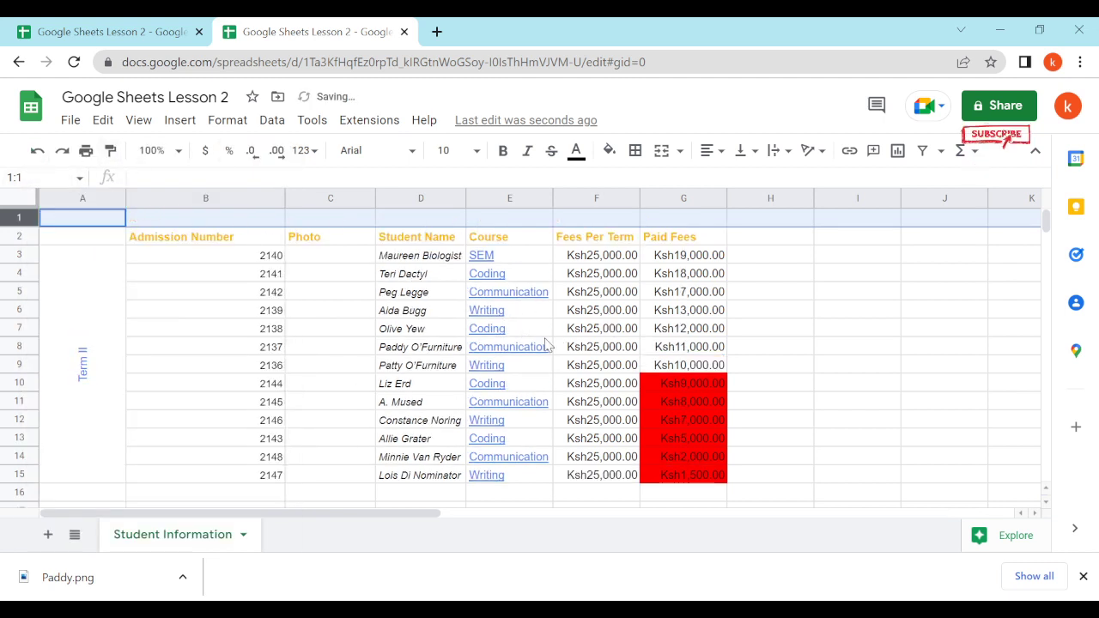
# Insert three empty columns between the Student Name and Course columns, using the finished workbook's name columns as reference
pyautogui.click(163, 31)
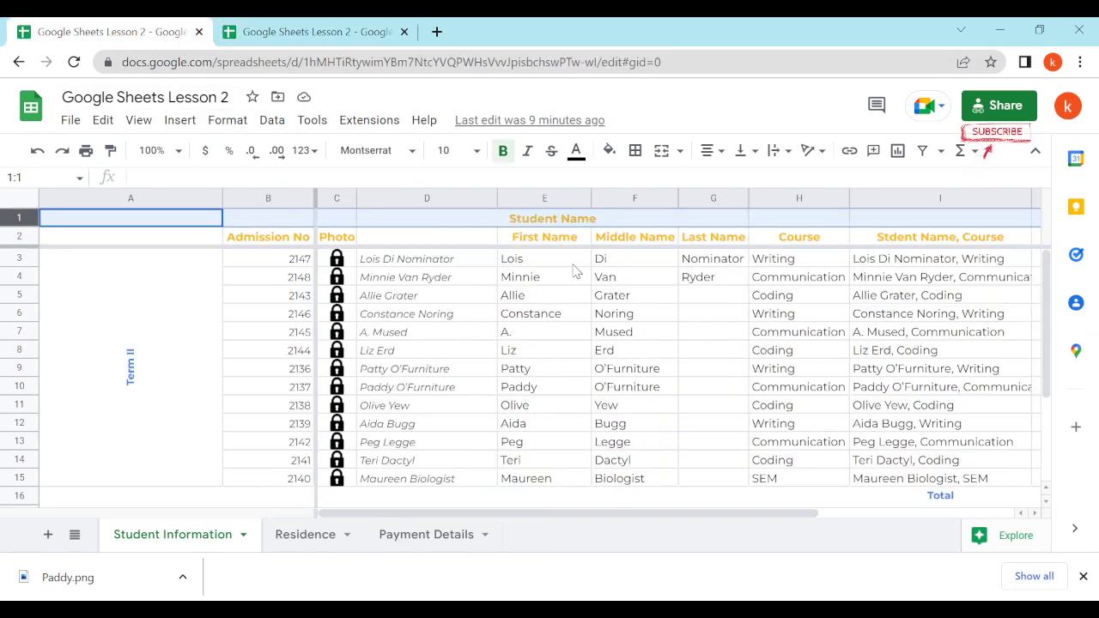
pyautogui.click(322, 42)
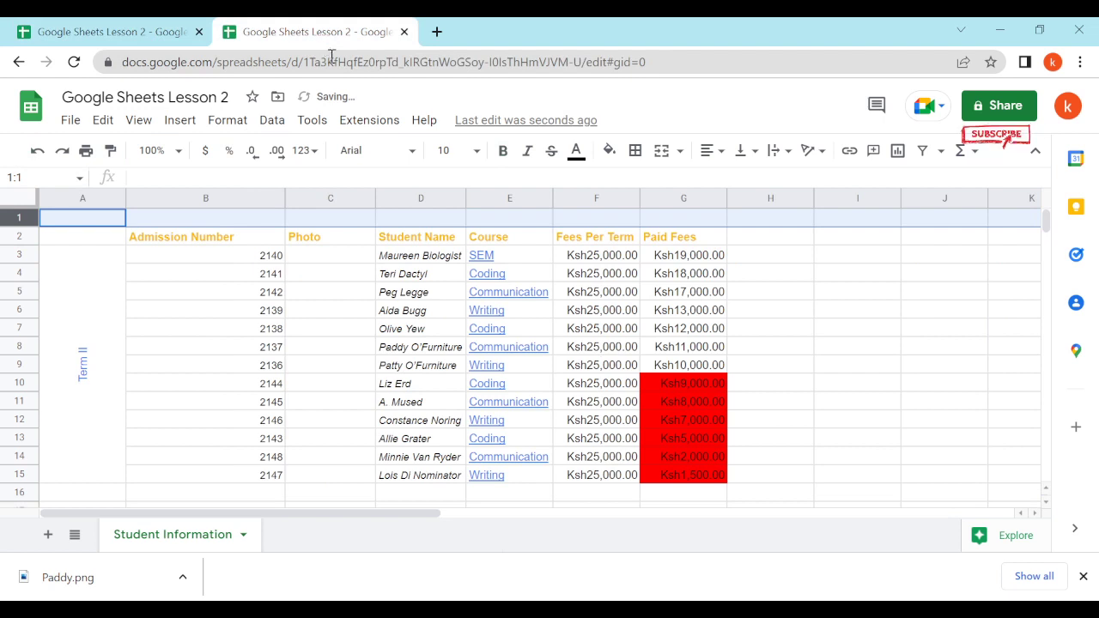
pyautogui.click(423, 242)
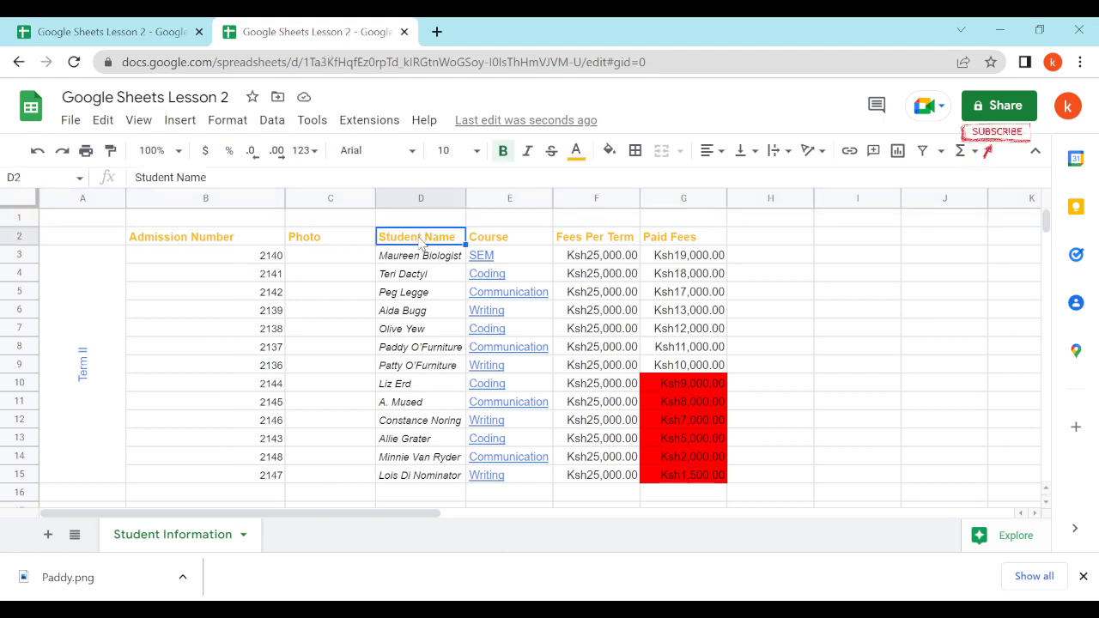
pyautogui.click(430, 198)
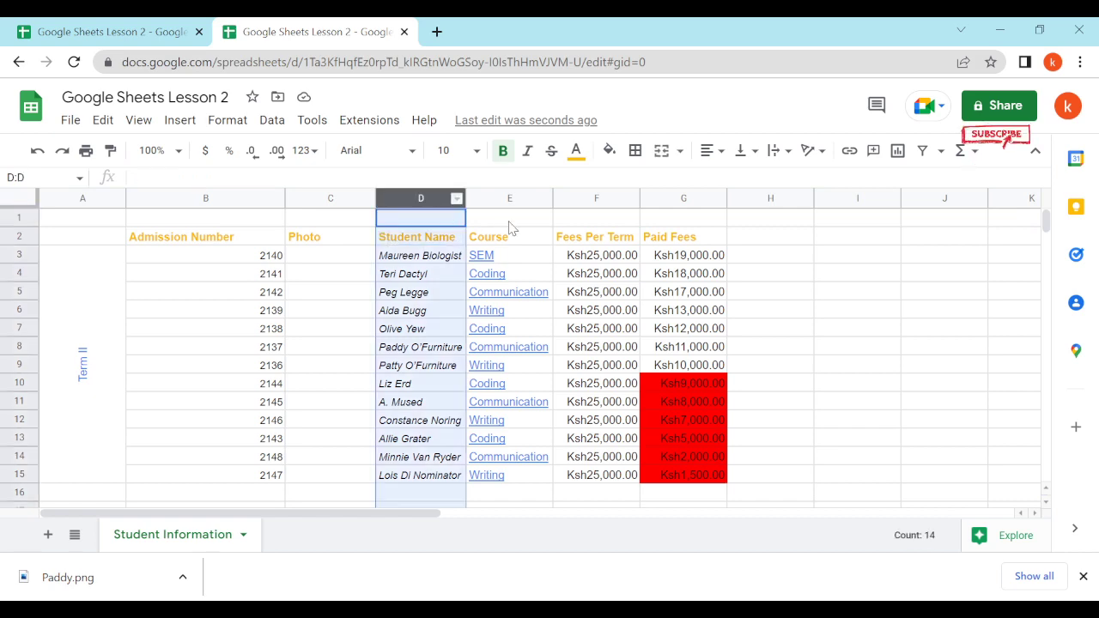
pyautogui.click(151, 32)
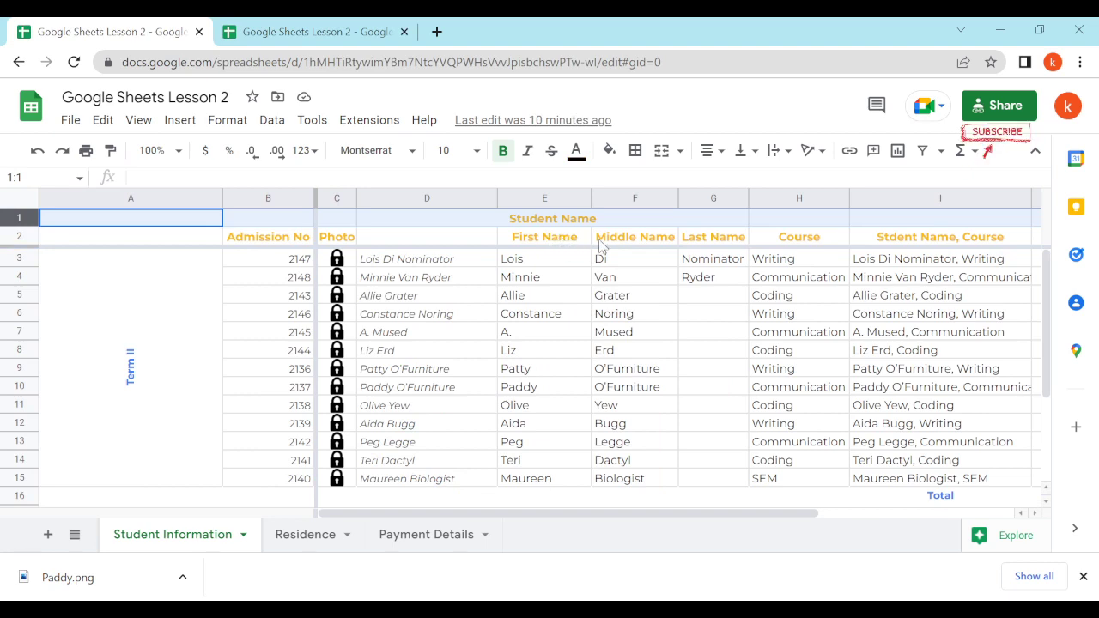
pyautogui.hotkey('ctrl', 'Tab')
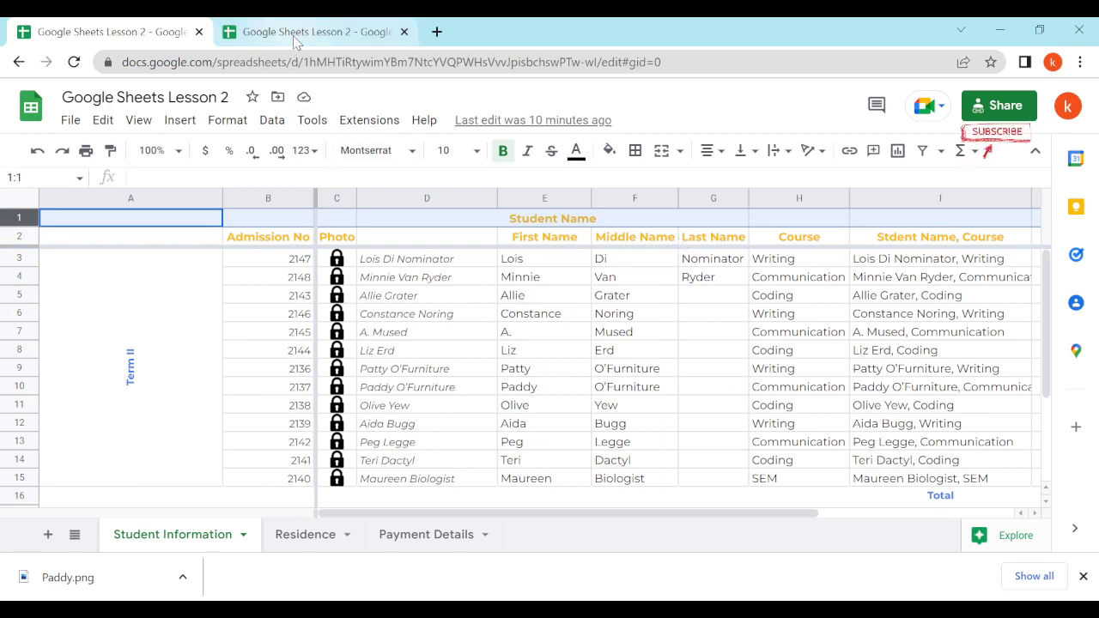
pyautogui.rightClick(435, 197)
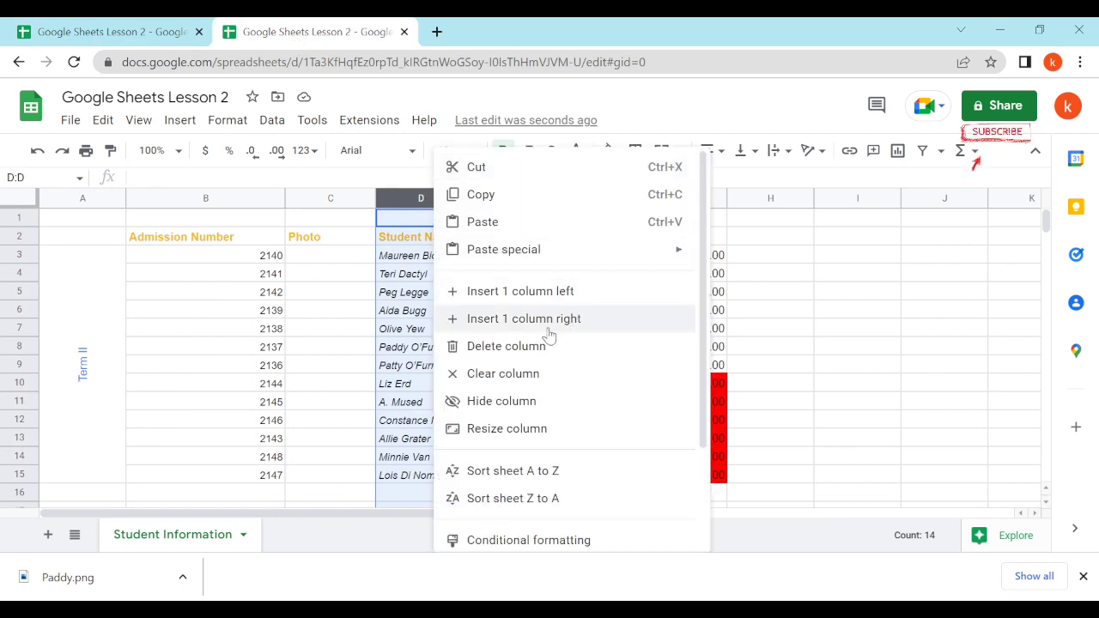
pyautogui.click(576, 322)
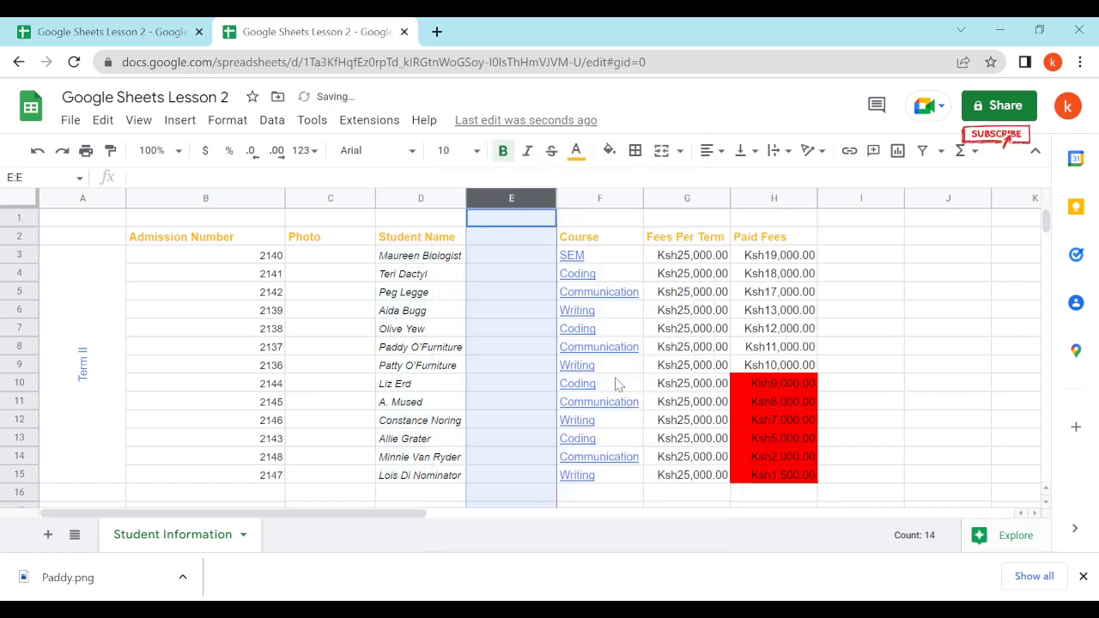
pyautogui.rightClick(521, 225)
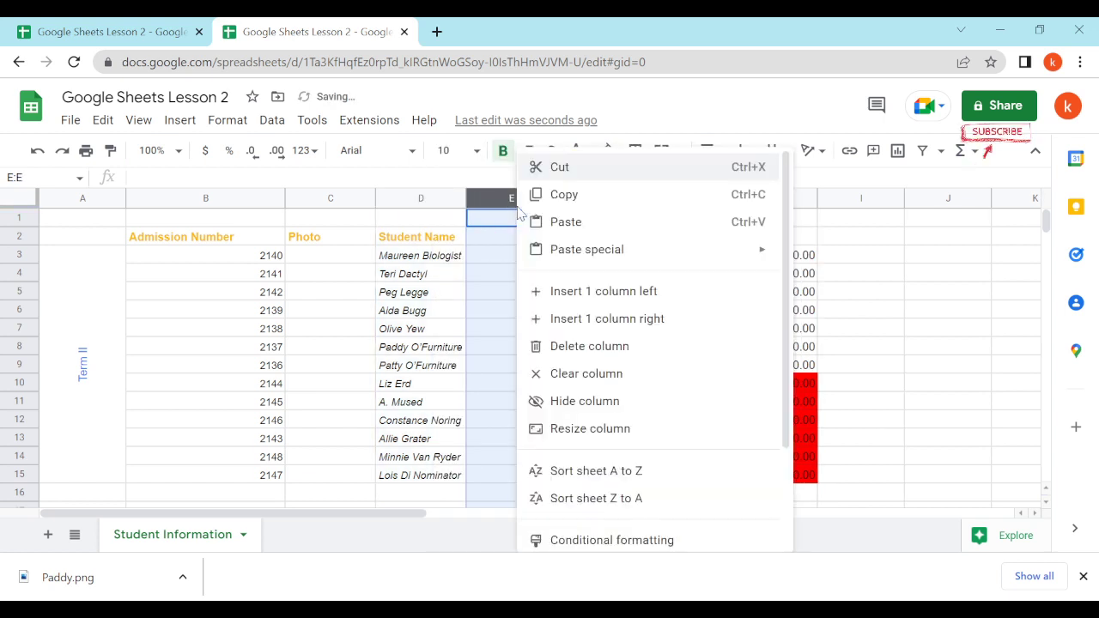
pyautogui.click(622, 321)
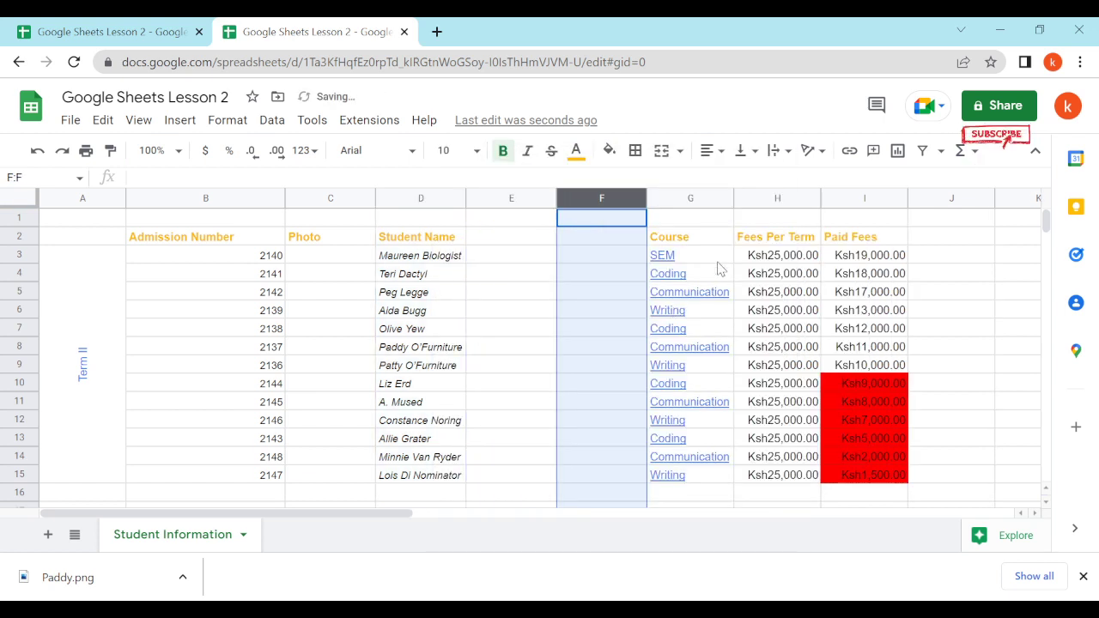
pyautogui.rightClick(581, 200)
pyautogui.click(667, 319)
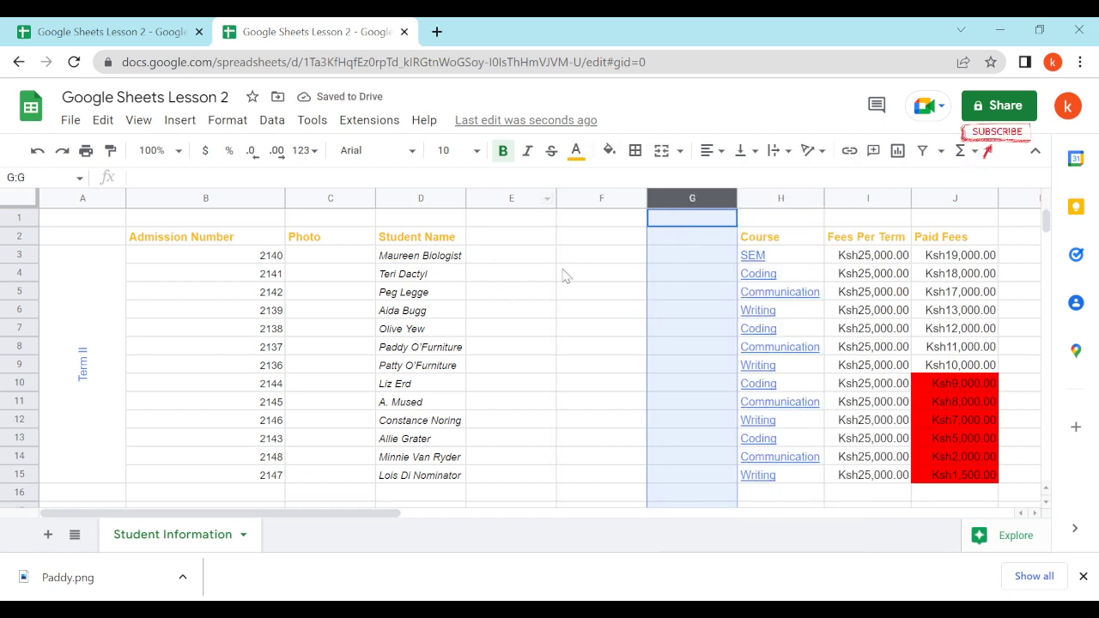
# Copy the First Name, Middle Name and Last Name headers from the finished workbook into E2:G2 of the sheet being built
pyautogui.click(537, 243)
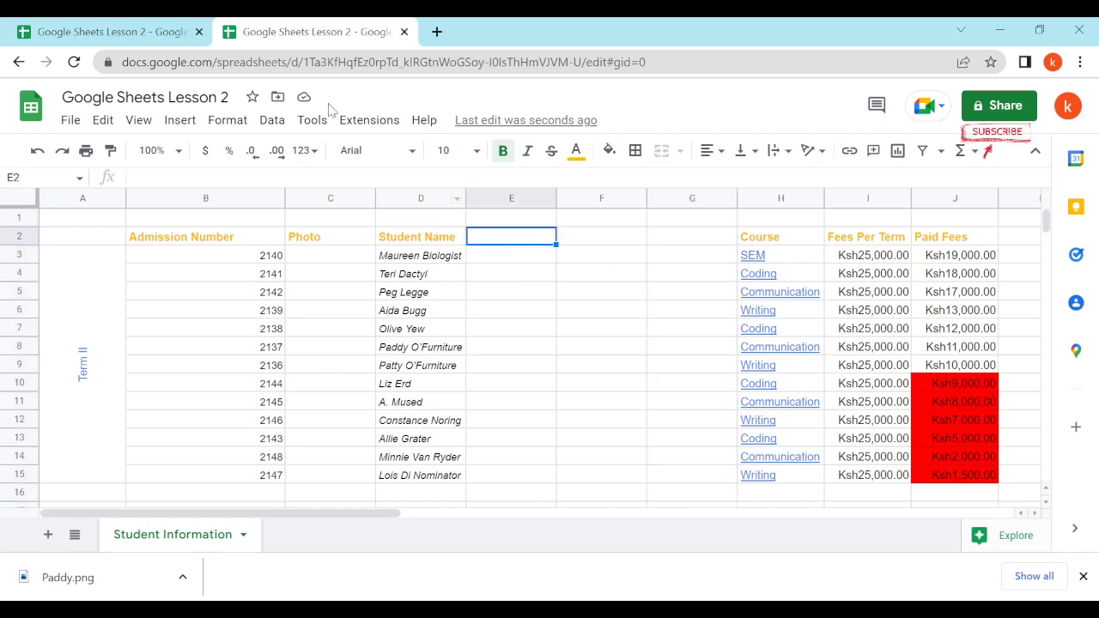
pyautogui.click(111, 32)
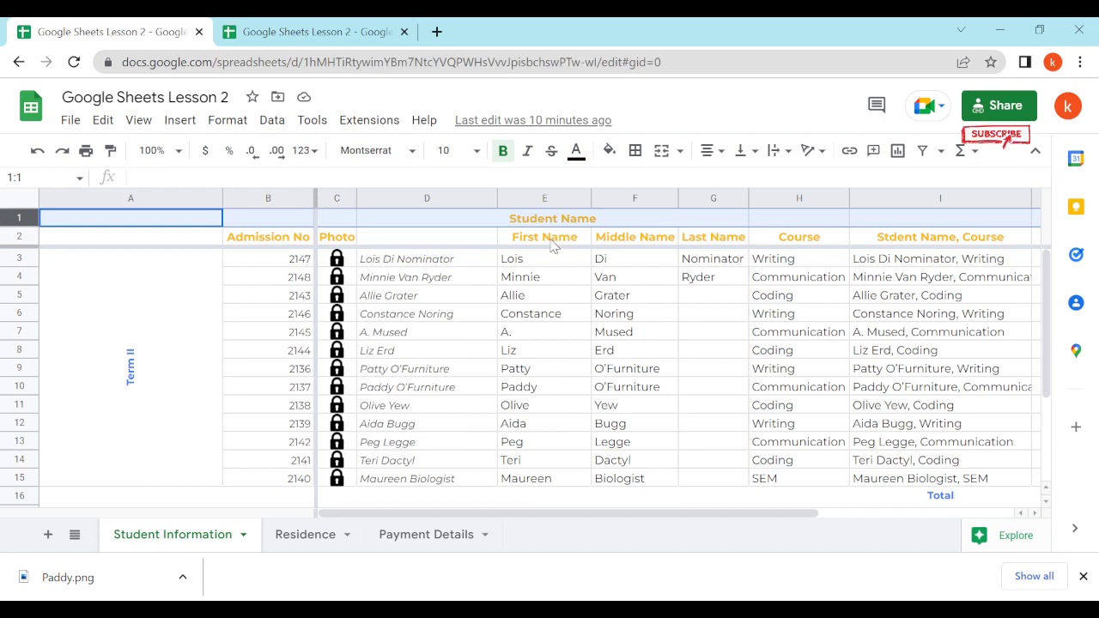
pyautogui.moveTo(550, 243); pyautogui.dragTo(678, 241)
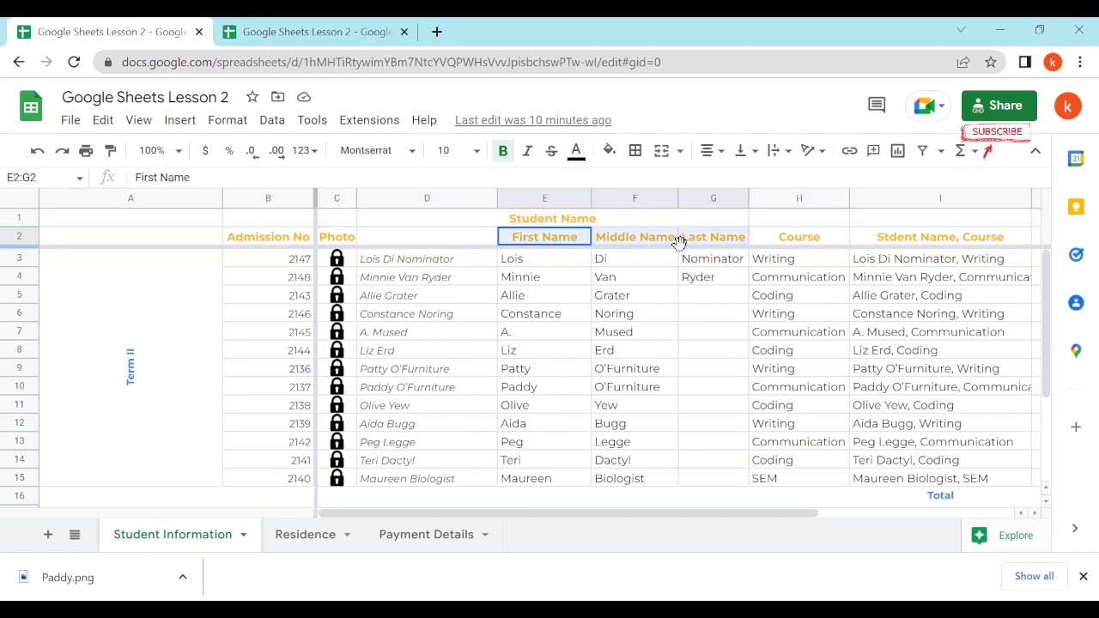
pyautogui.click(652, 328)
pyautogui.moveTo(550, 242); pyautogui.dragTo(713, 242)
pyautogui.hotkey('ctrl', 'c')
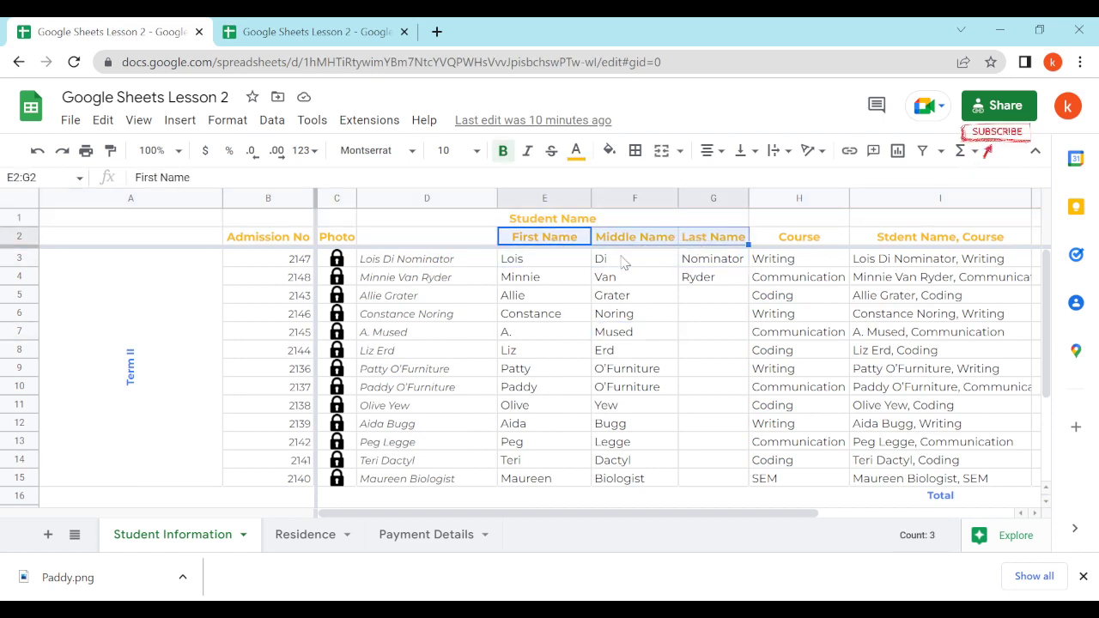
pyautogui.click(311, 34)
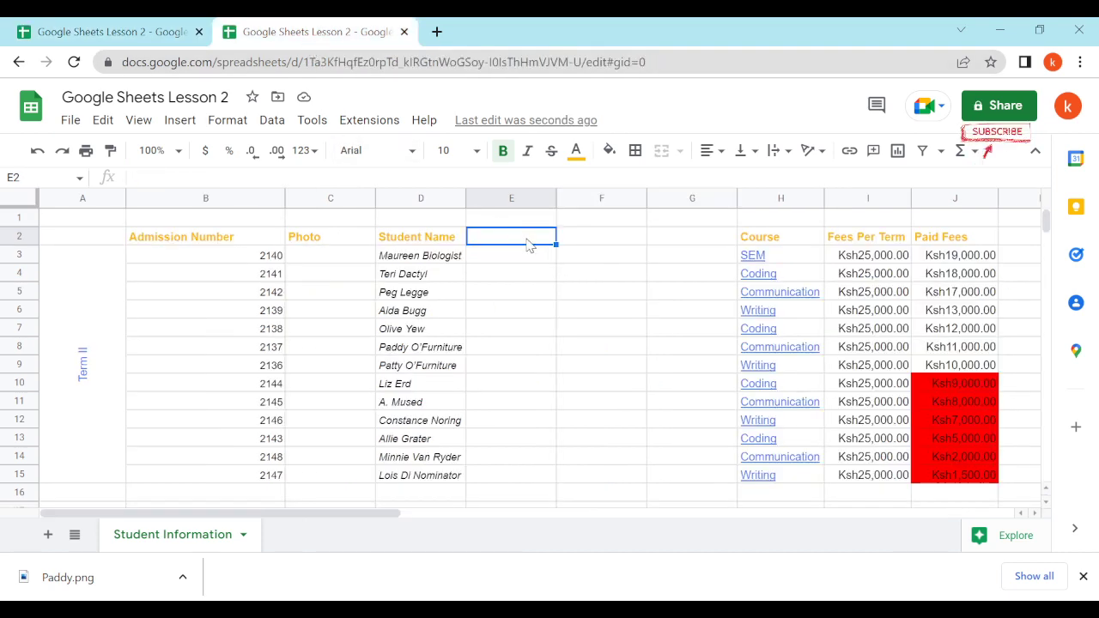
pyautogui.hotkey('ctrl', 'v')
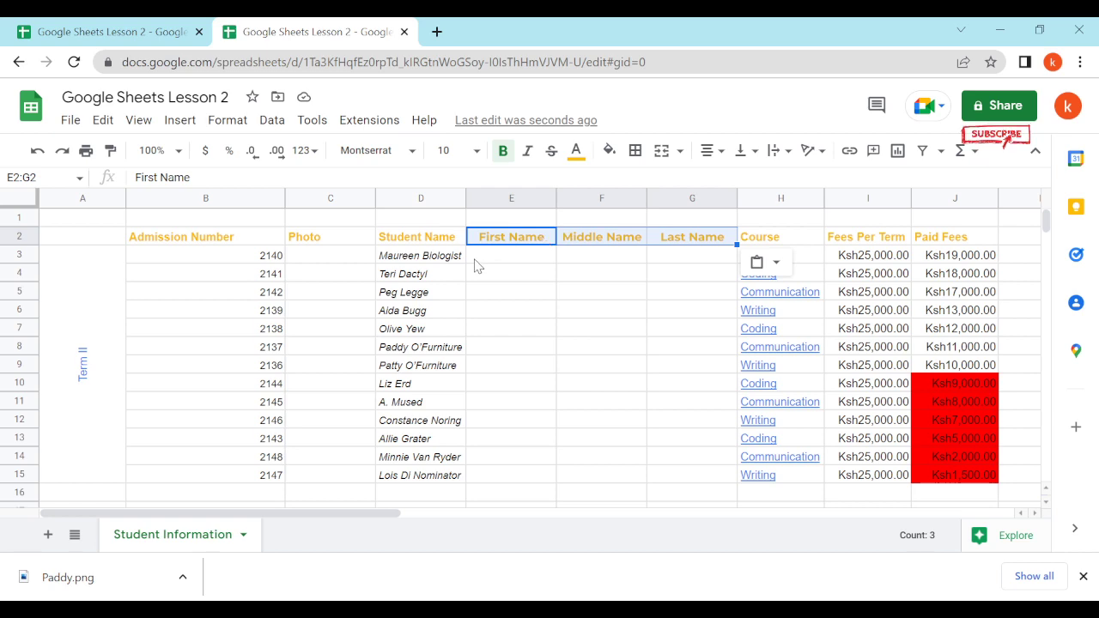
pyautogui.click(454, 242)
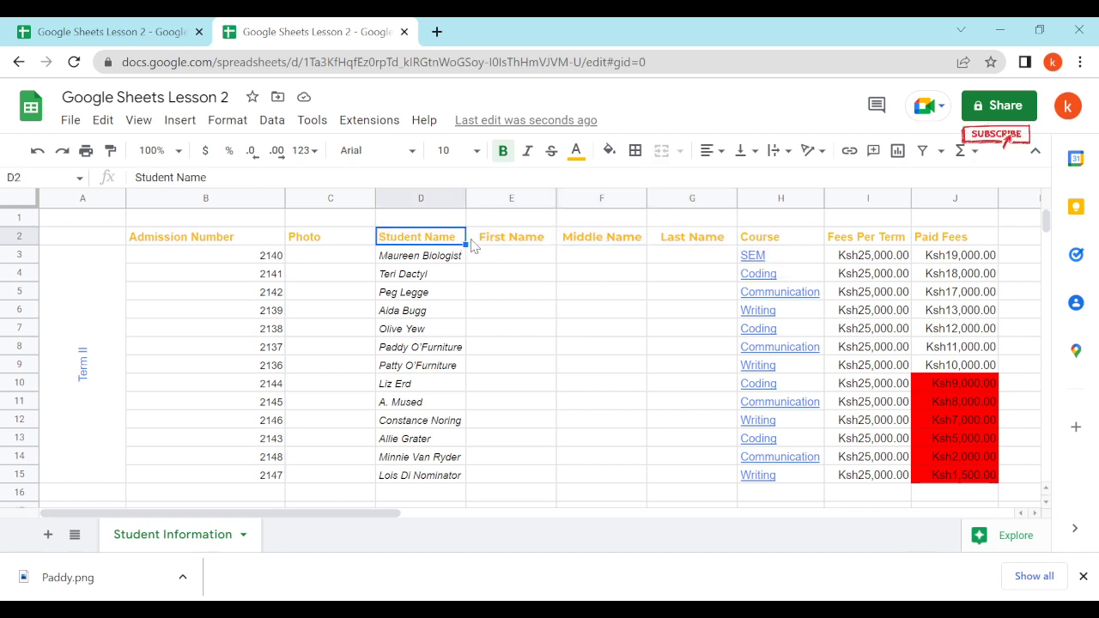
# Move the Student Name header from D2 up to D1 in the sheet being built, following the finished workbook's layout
pyautogui.click(120, 32)
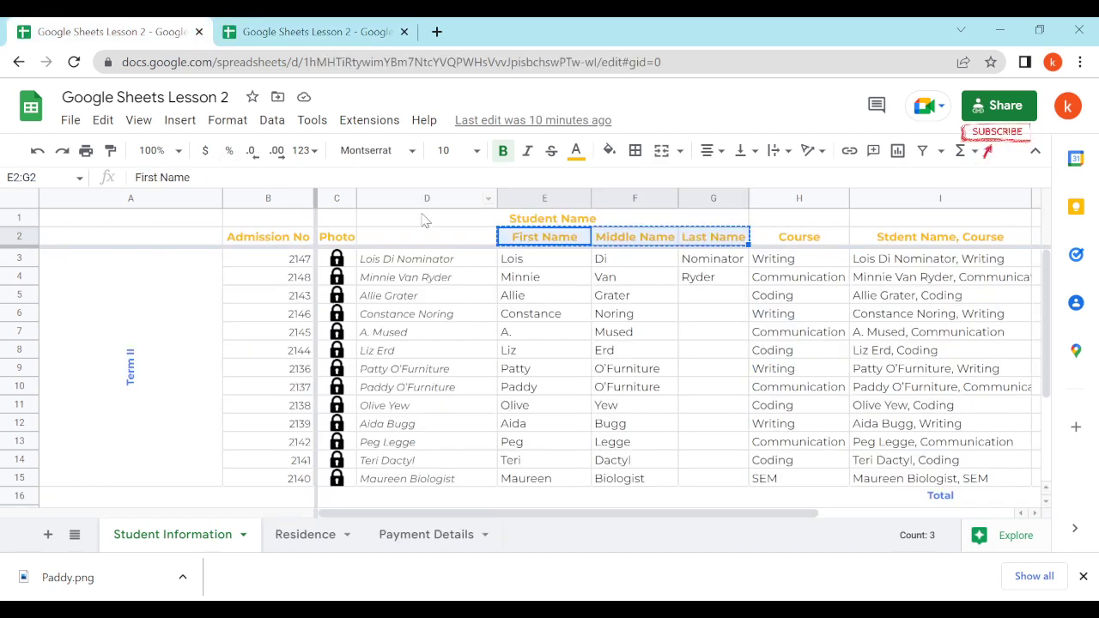
pyautogui.click(397, 225)
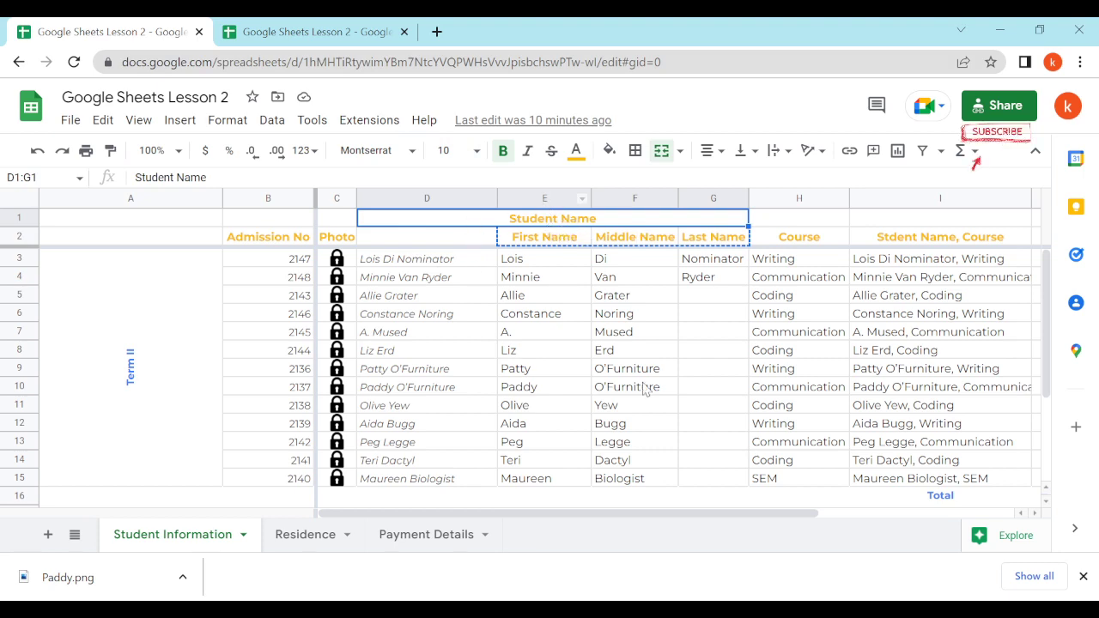
pyautogui.click(232, 35)
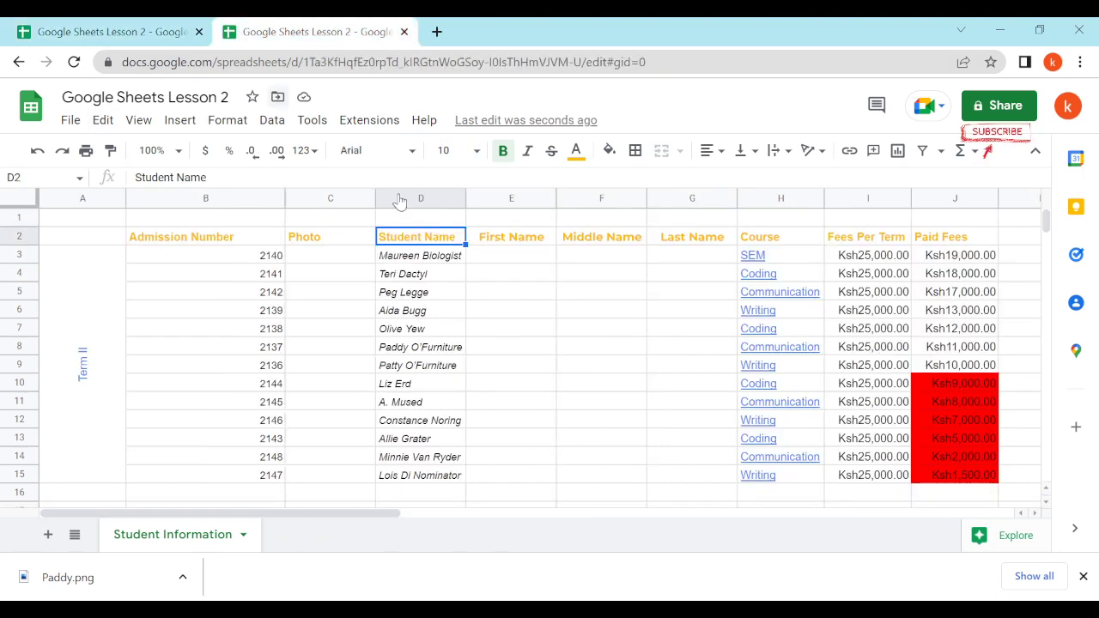
pyautogui.rightClick(420, 245)
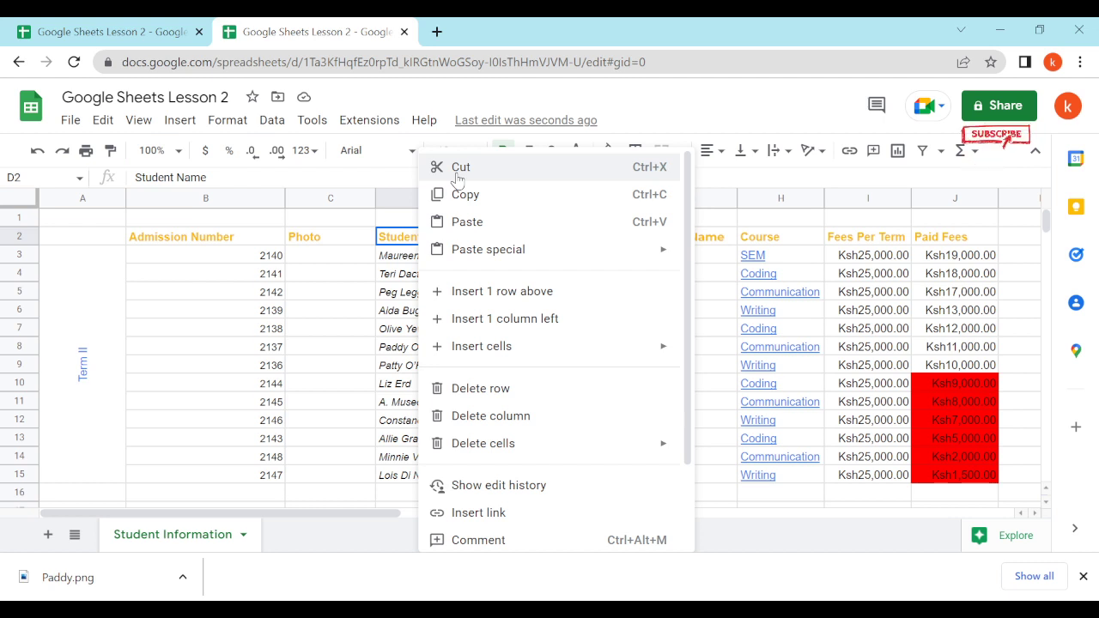
pyautogui.click(460, 168)
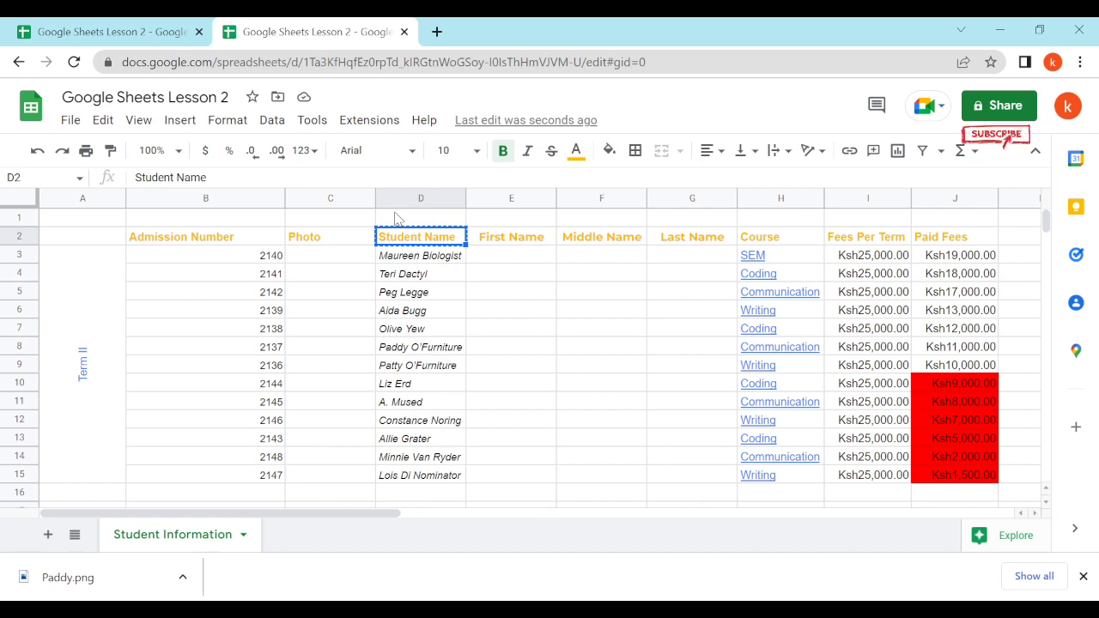
pyautogui.click(397, 217)
pyautogui.rightClick(397, 217)
pyautogui.click(464, 222)
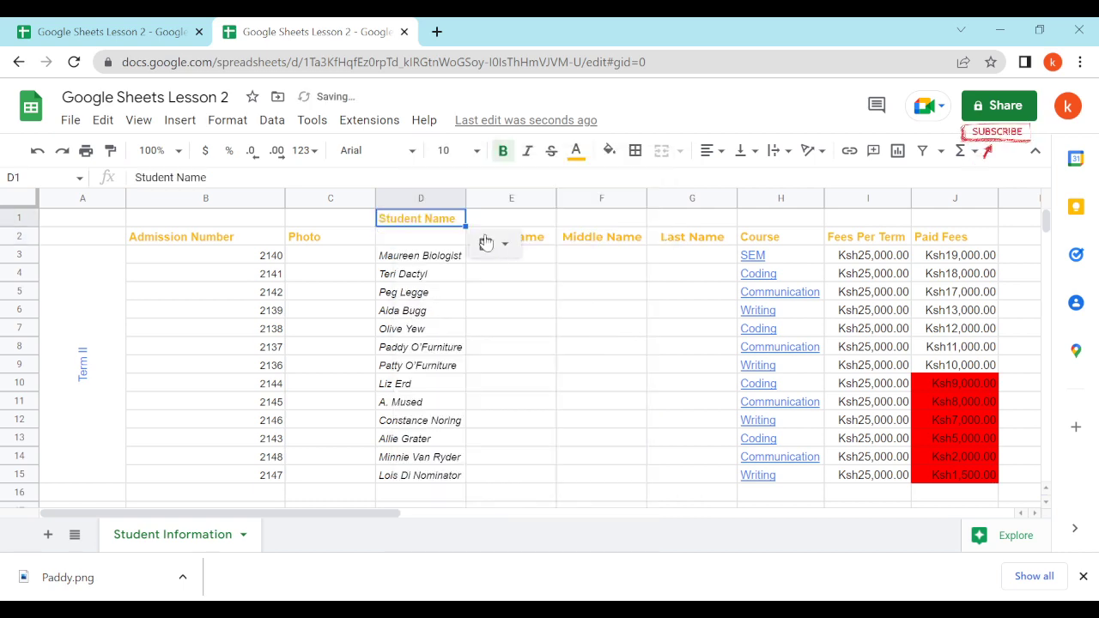
pyautogui.click(457, 276)
# Merge cells D1:G1 so the Student Name header spans the name columns, as in the finished workbook
pyautogui.click(158, 41)
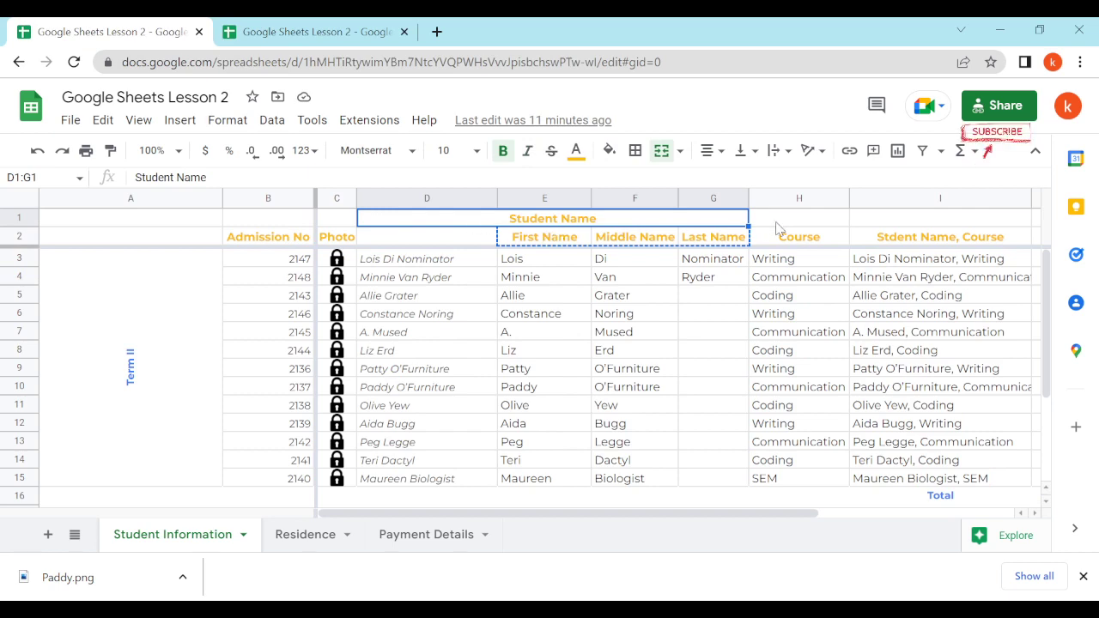
pyautogui.click(340, 31)
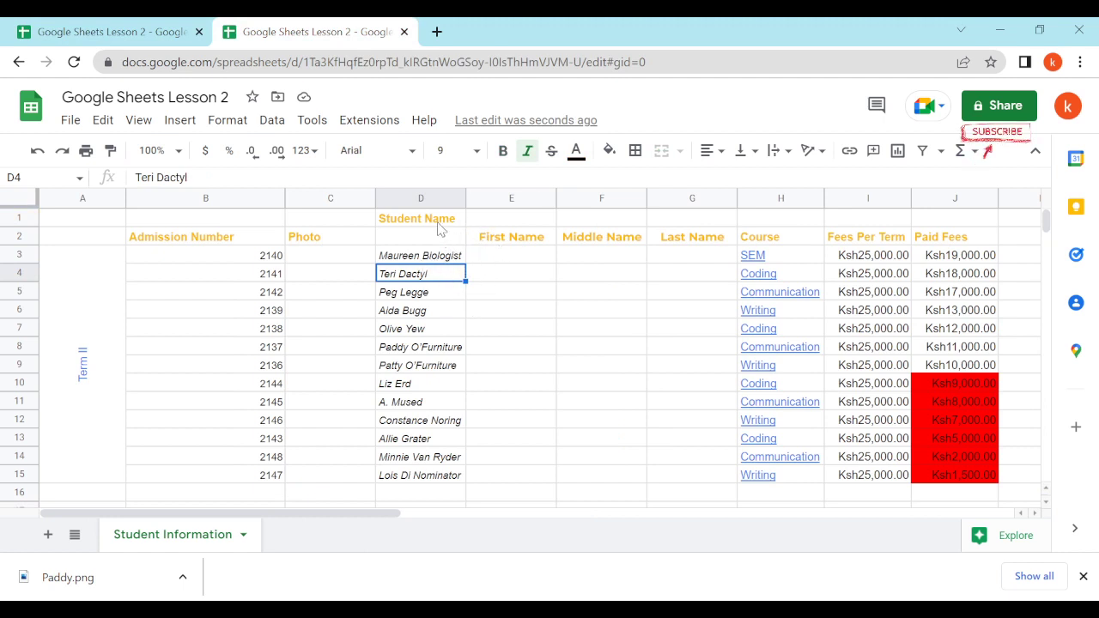
pyautogui.moveTo(446, 228); pyautogui.dragTo(672, 232)
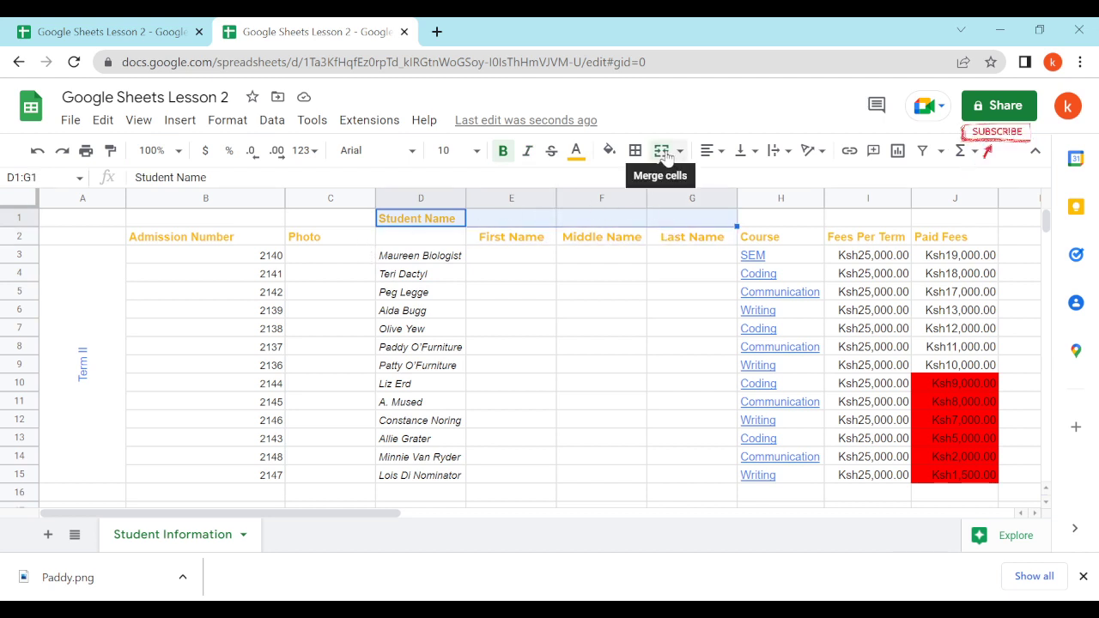
pyautogui.click(666, 155)
pyautogui.click(599, 307)
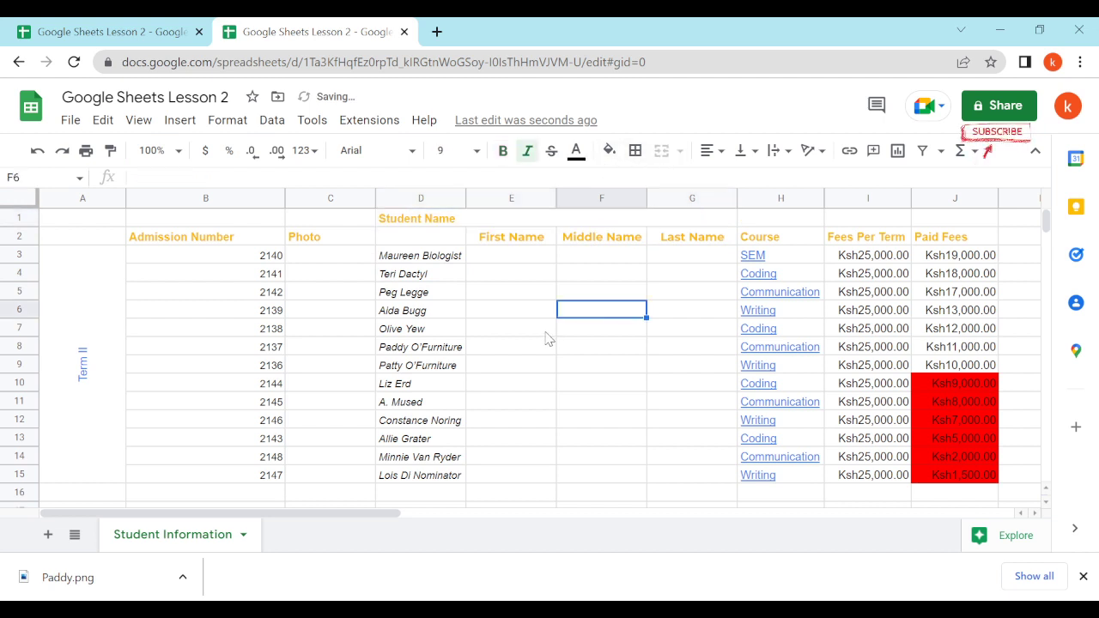
pyautogui.click(520, 219)
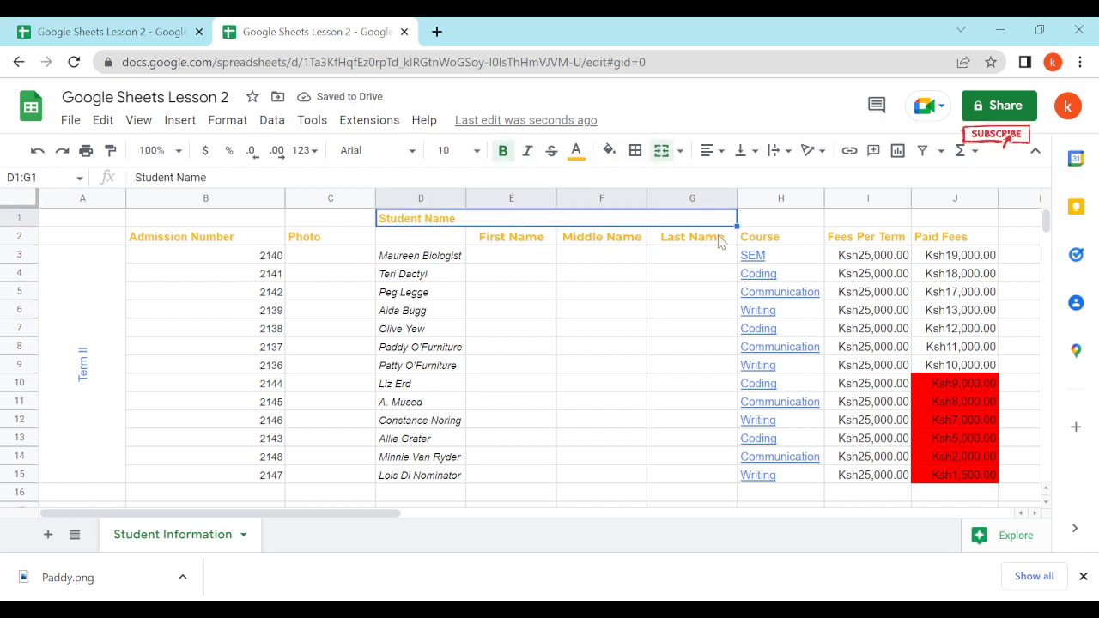
pyautogui.click(601, 324)
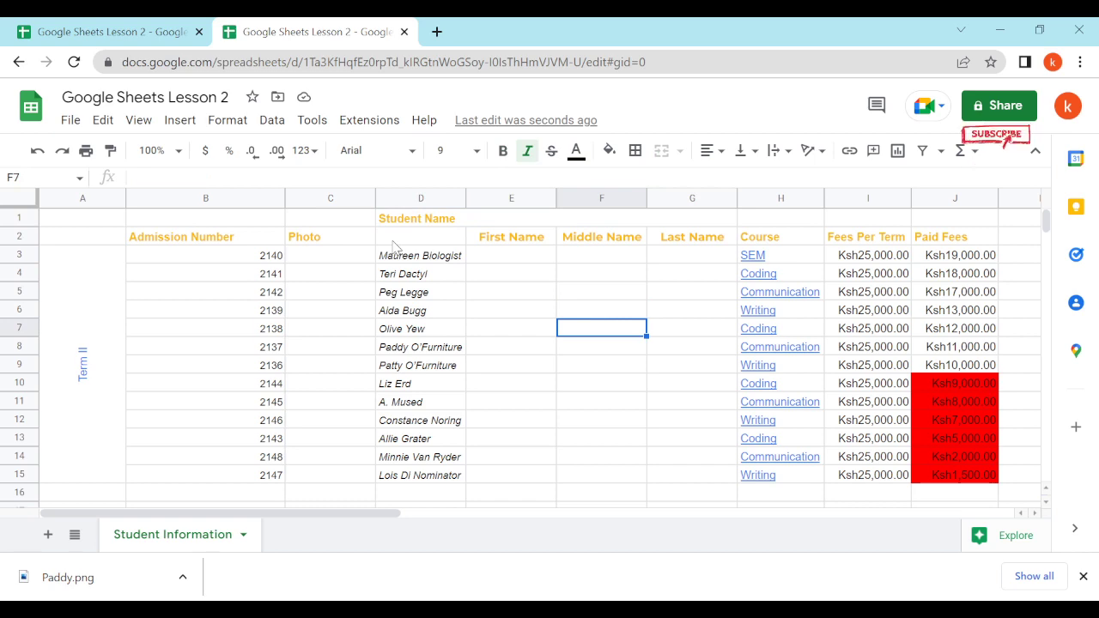
# Insert one empty column immediately after the Course column, matching column I in the finished workbook
pyautogui.click(80, 31)
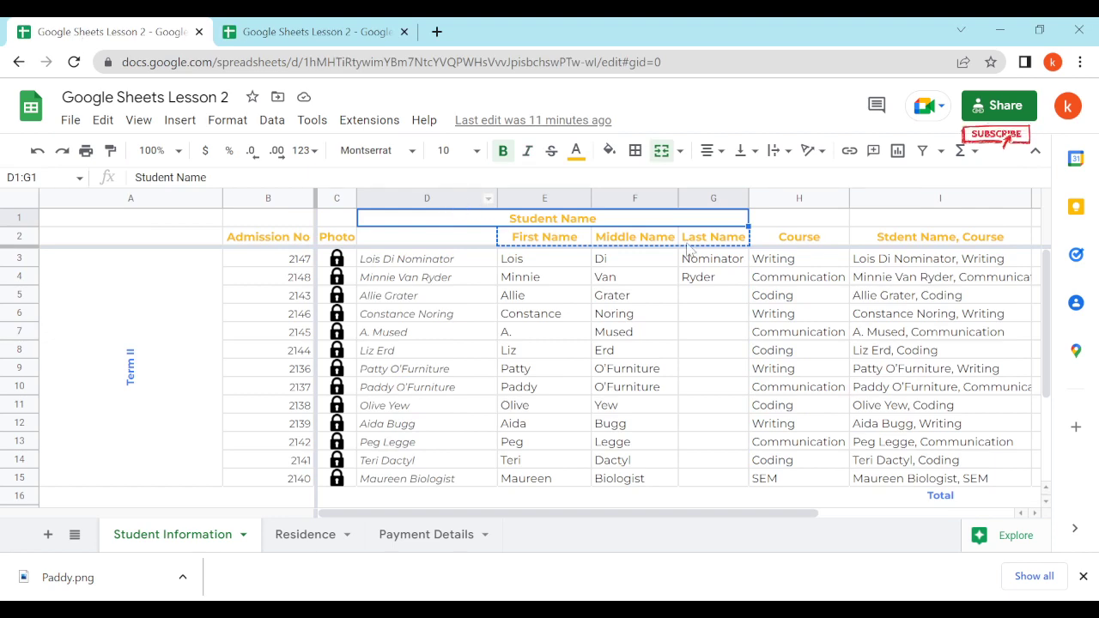
pyautogui.moveTo(663, 514); pyautogui.dragTo(807, 520)
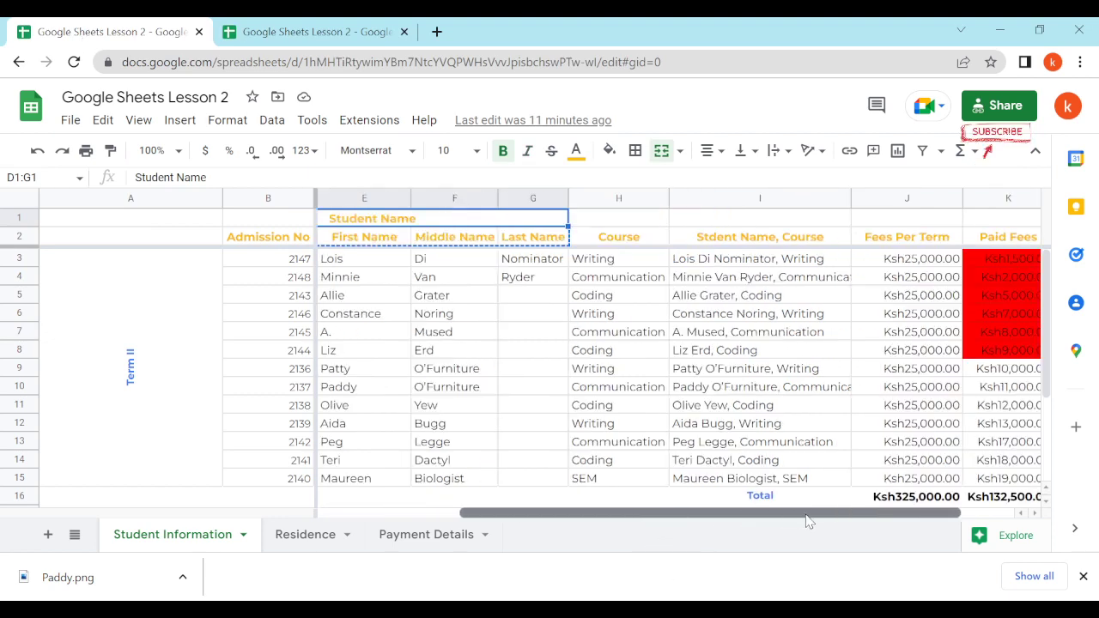
pyautogui.click(646, 334)
pyautogui.click(776, 197)
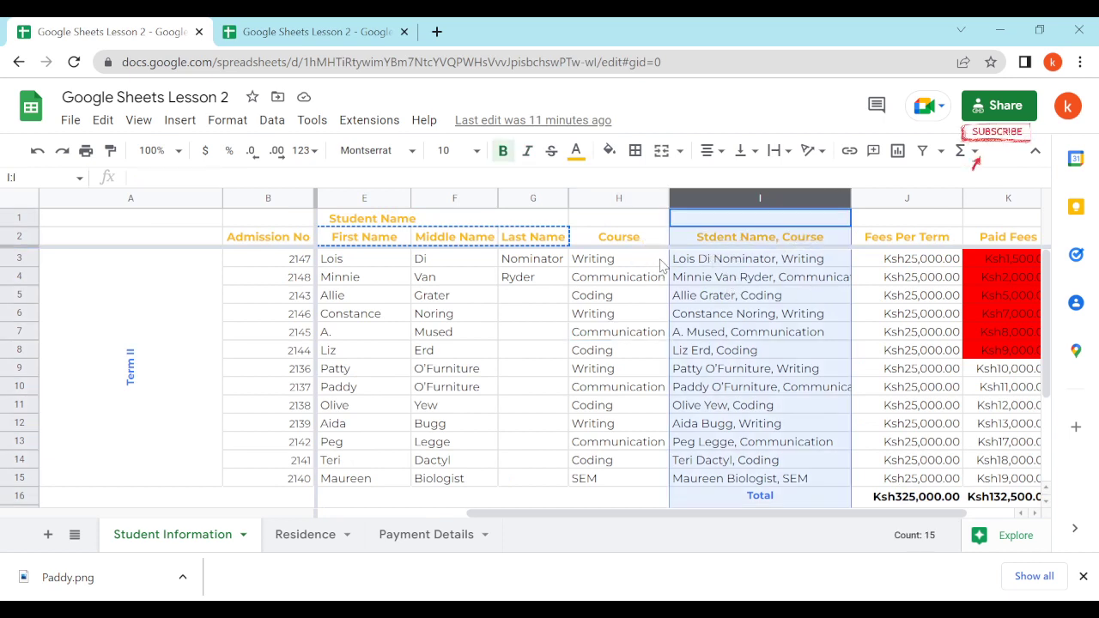
pyautogui.click(245, 31)
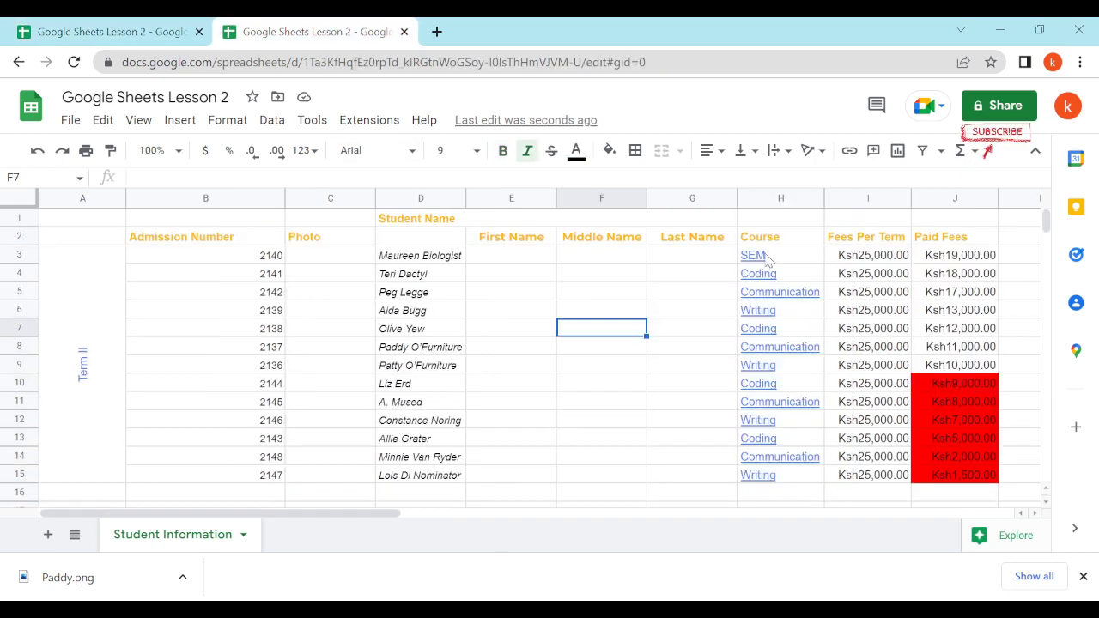
pyautogui.click(798, 200)
pyautogui.click(813, 198)
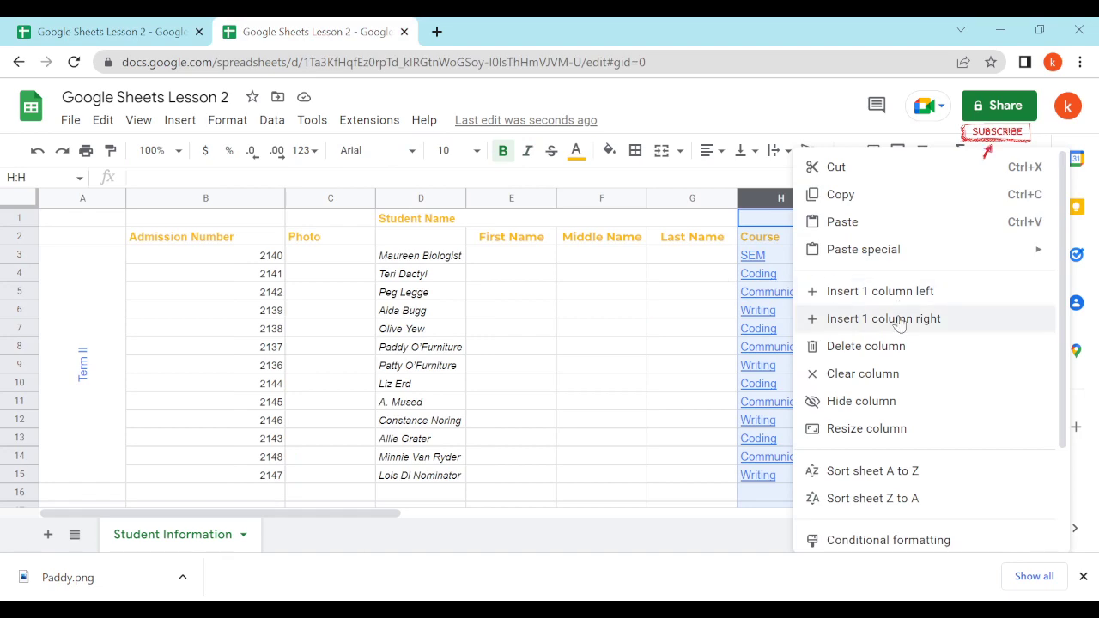
pyautogui.click(911, 321)
# Copy the "Stdent Name, Course" header from I2 of the finished workbook into I2 of the sheet being built
pyautogui.click(168, 30)
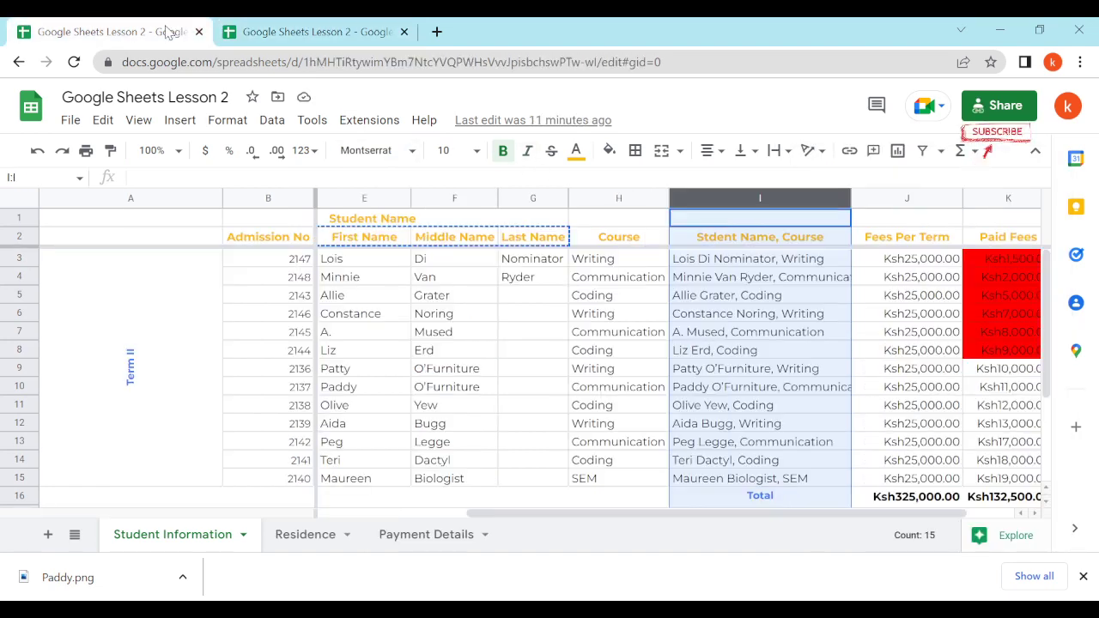
pyautogui.click(795, 247)
pyautogui.rightClick(795, 246)
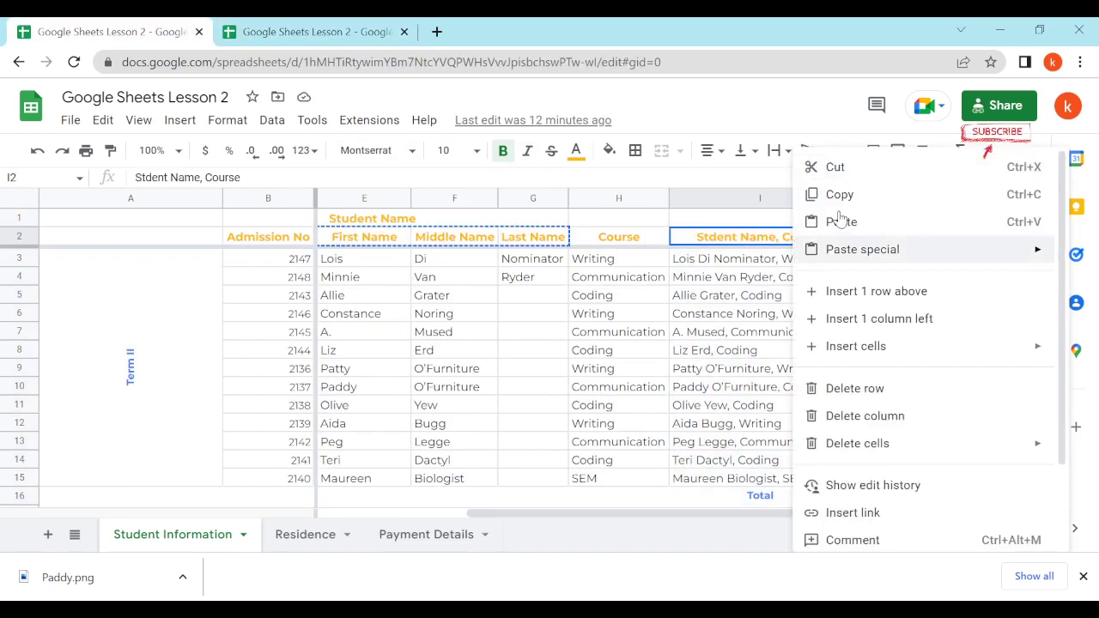
pyautogui.click(847, 192)
pyautogui.click(344, 32)
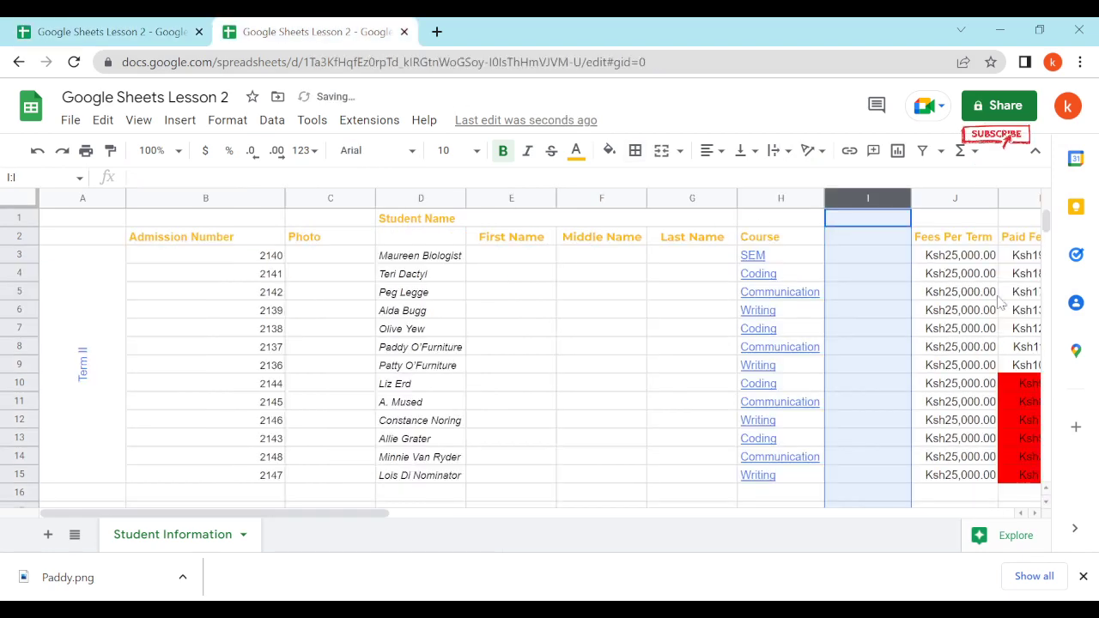
pyautogui.click(866, 238)
pyautogui.hotkey('ctrl', 'v')
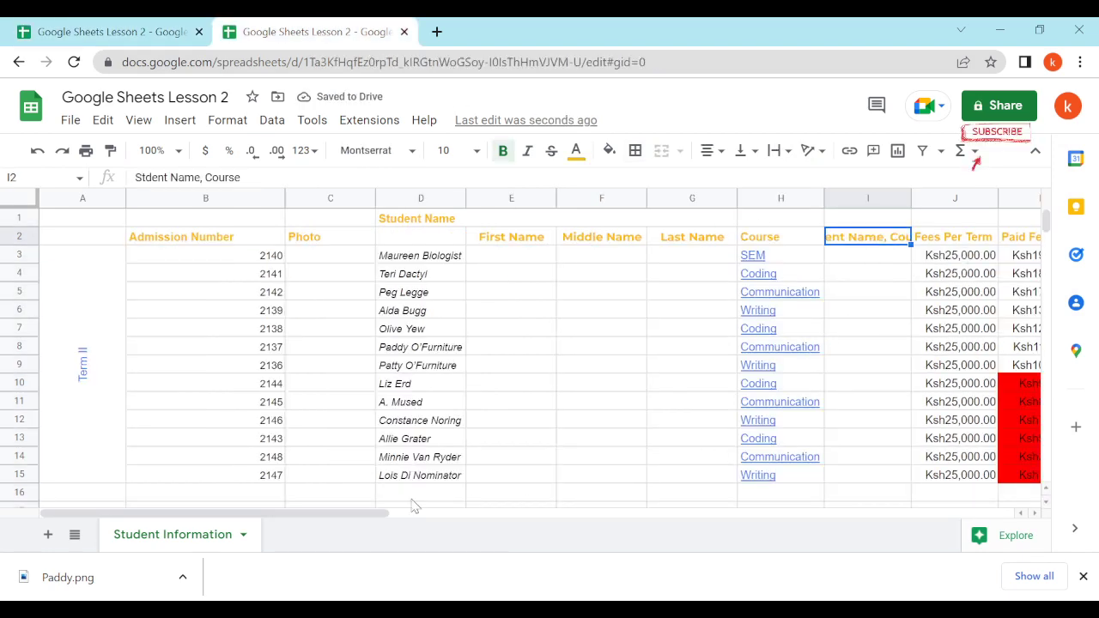
# Widen column I to fit its header and correct the header text in I2 to "Student Name, Course"
pyautogui.moveTo(375, 513); pyautogui.dragTo(490, 520)
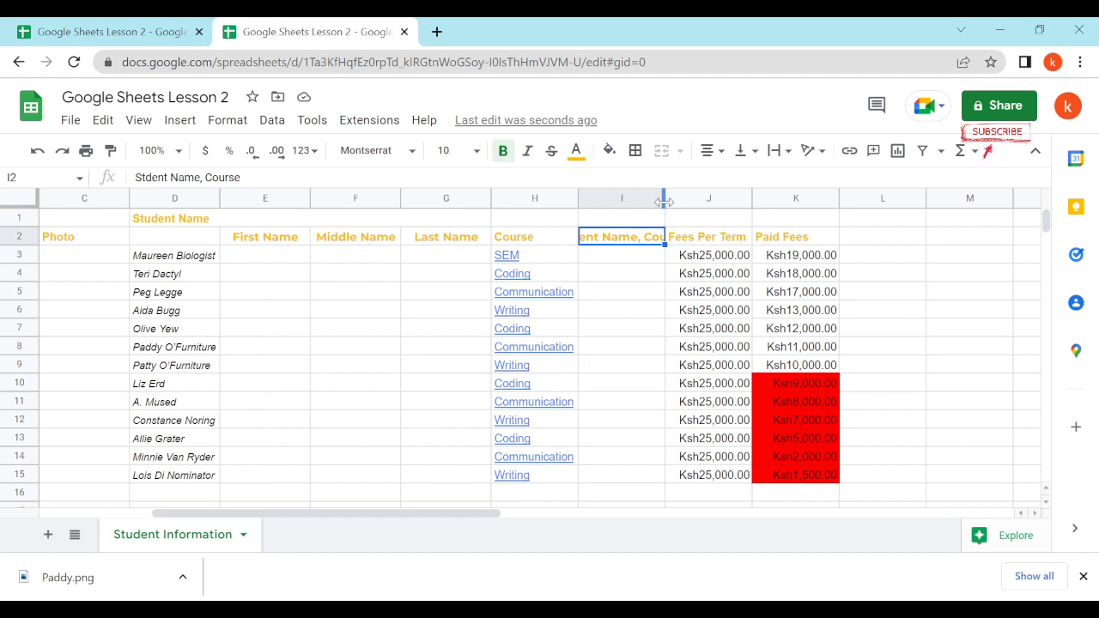
pyautogui.moveTo(664, 201); pyautogui.dragTo(748, 201)
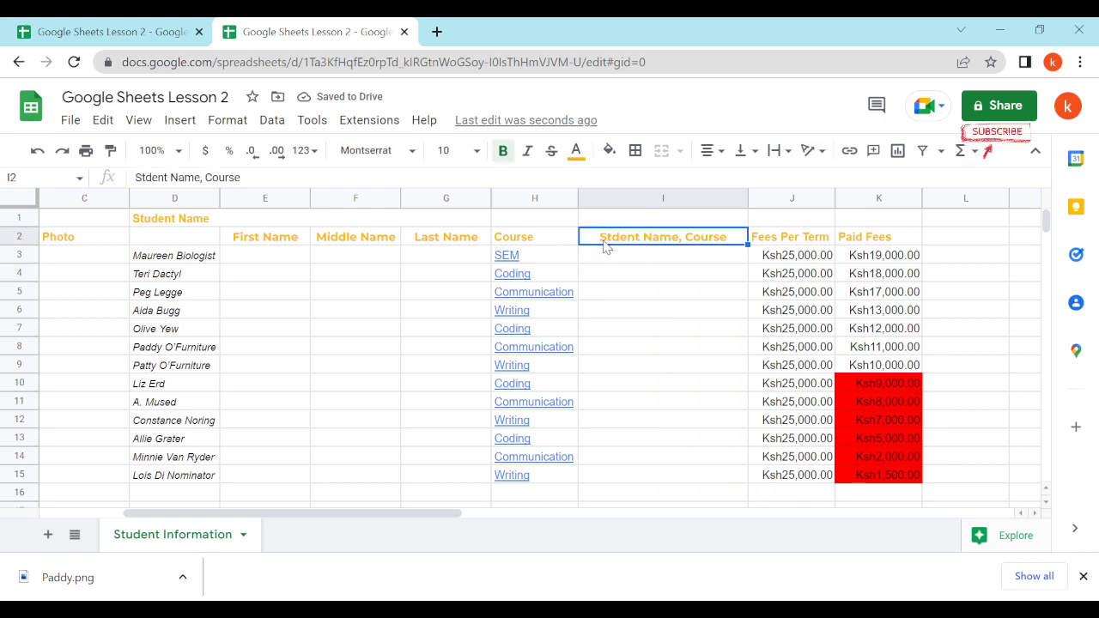
pyautogui.doubleClick(632, 237)
pyautogui.write('u')
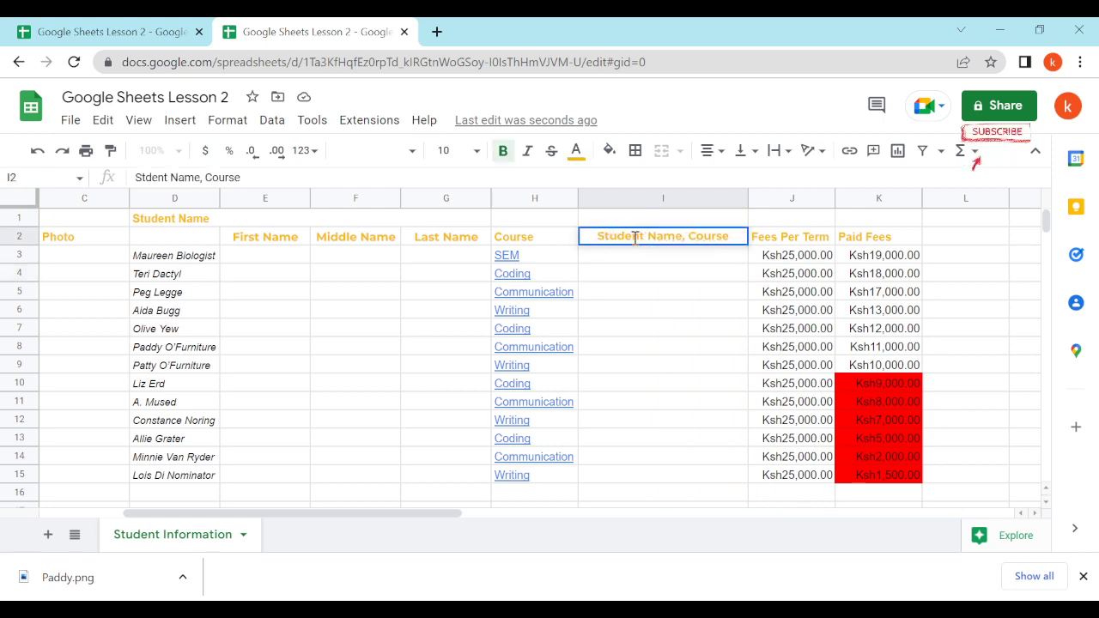
# Correct the I2 header in the finished workbook to "Student Name, Course" and commit the same correction in the sheet being built
pyautogui.click(130, 36)
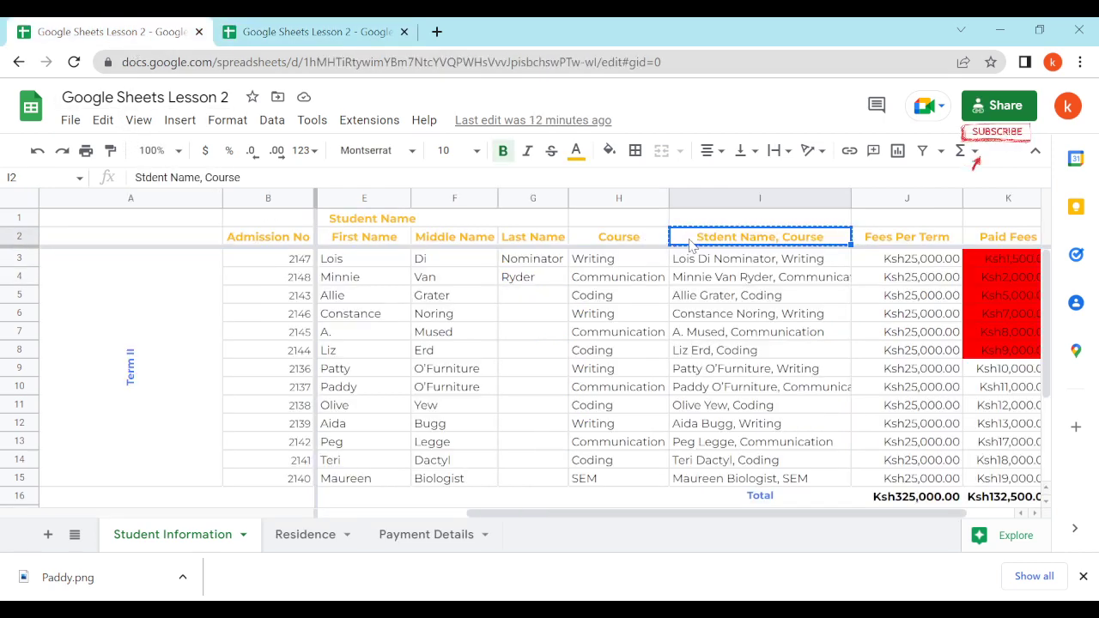
pyautogui.doubleClick(716, 240)
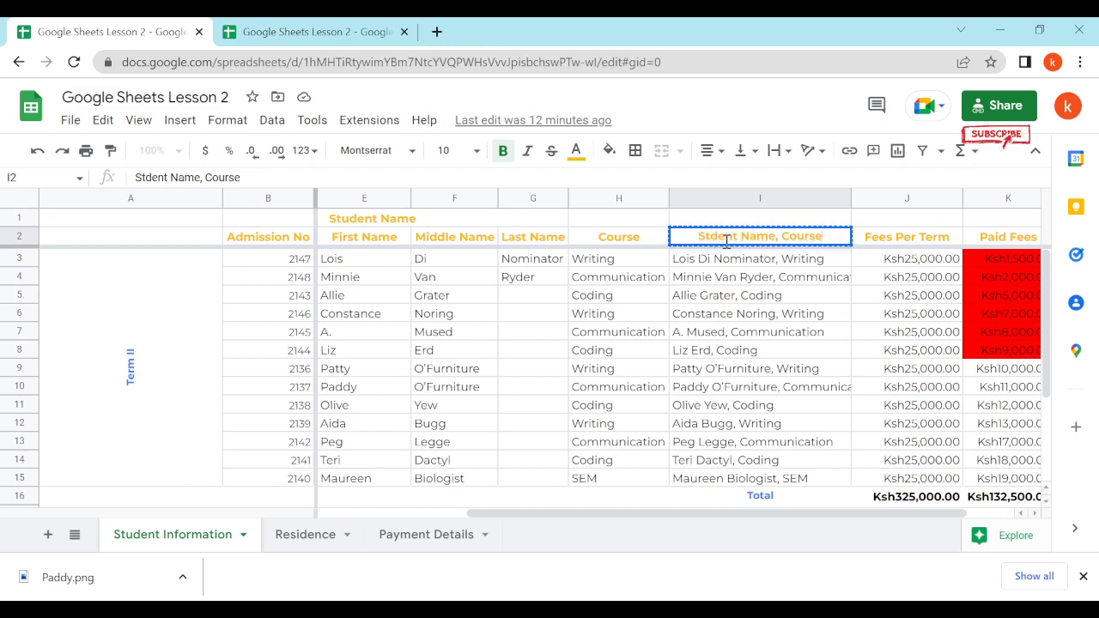
pyautogui.write('u')
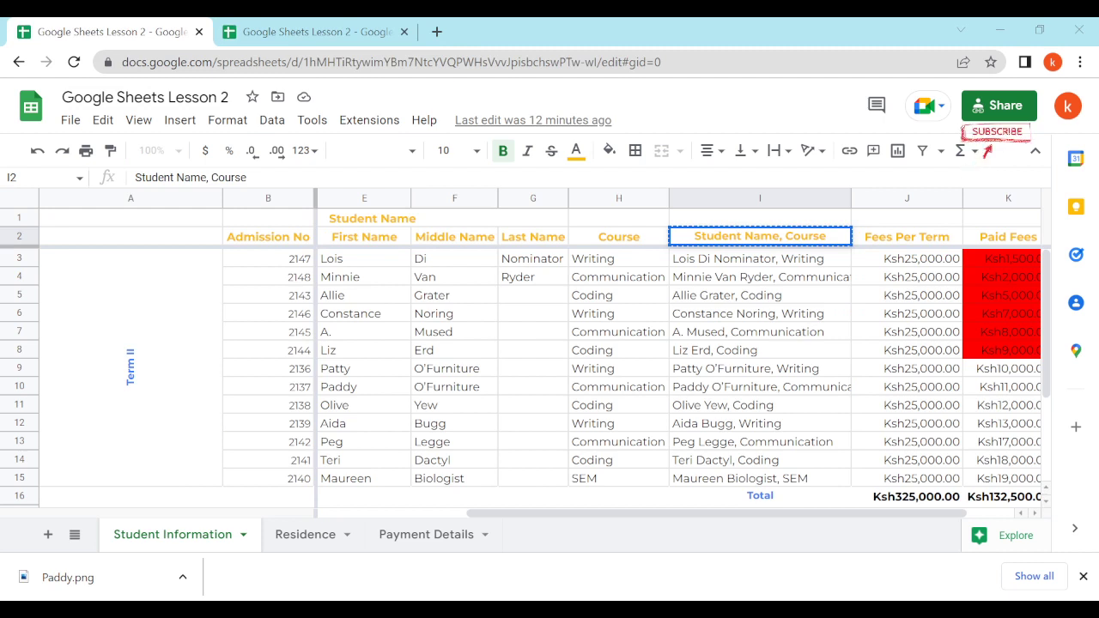
pyautogui.click(666, 333)
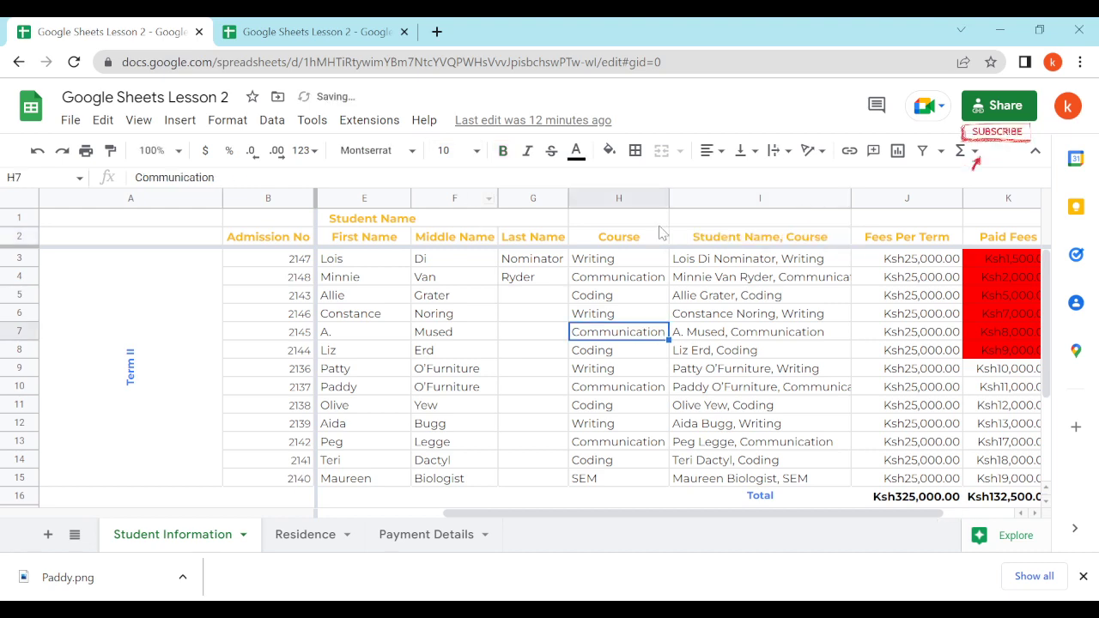
pyautogui.click(303, 34)
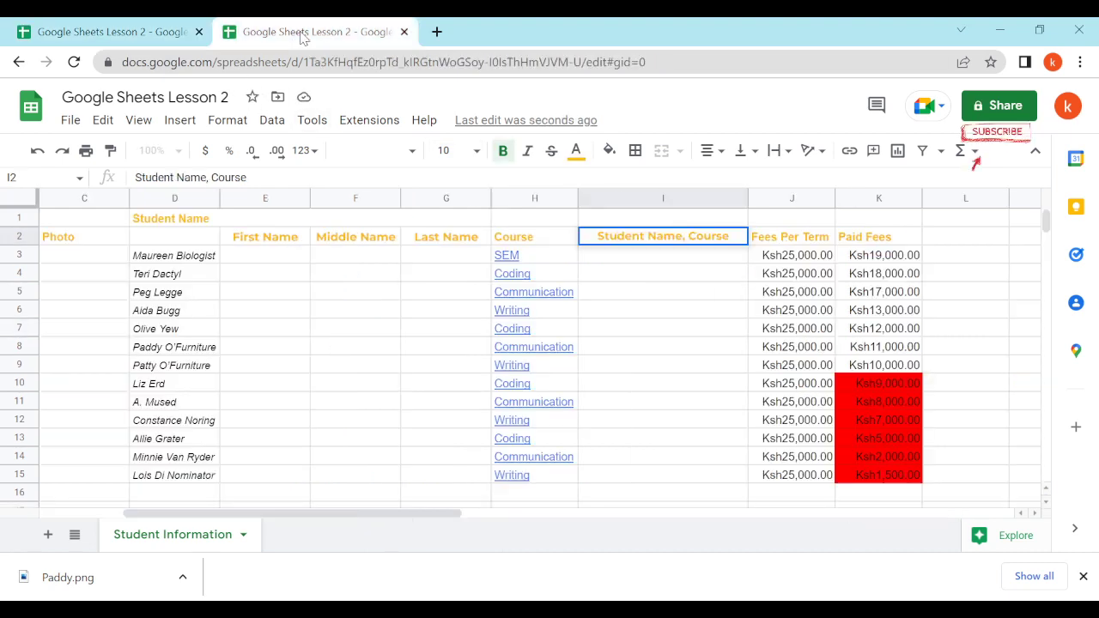
pyautogui.click(675, 295)
# Compare the last columns of both workbooks and check how far the empty columns and rows extend in the sheet being built
pyautogui.click(103, 32)
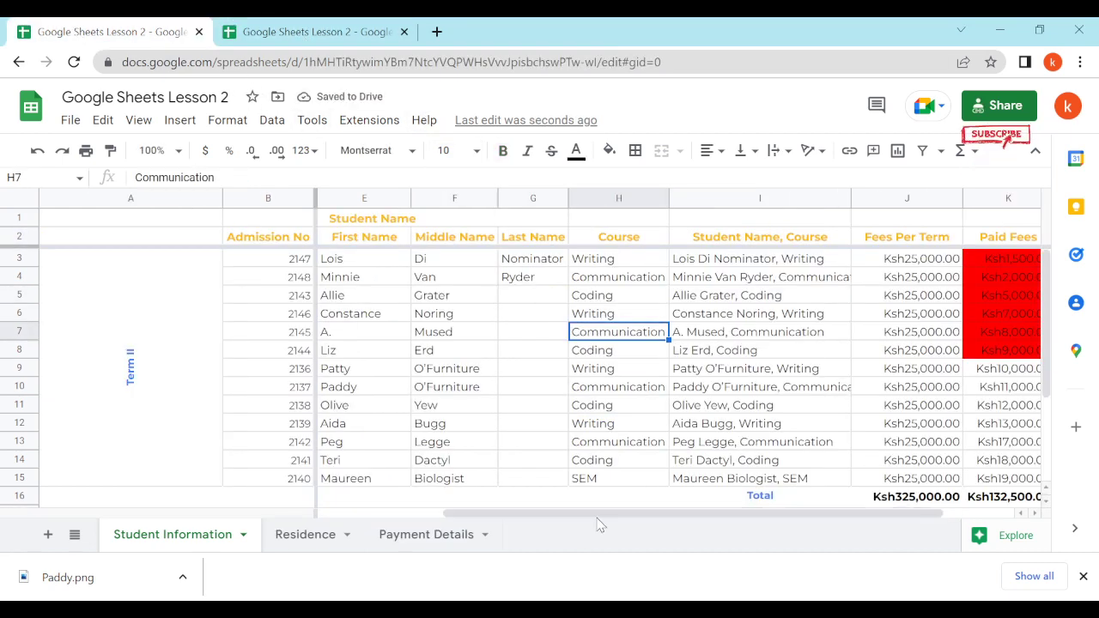
pyautogui.moveTo(656, 514); pyautogui.dragTo(729, 514)
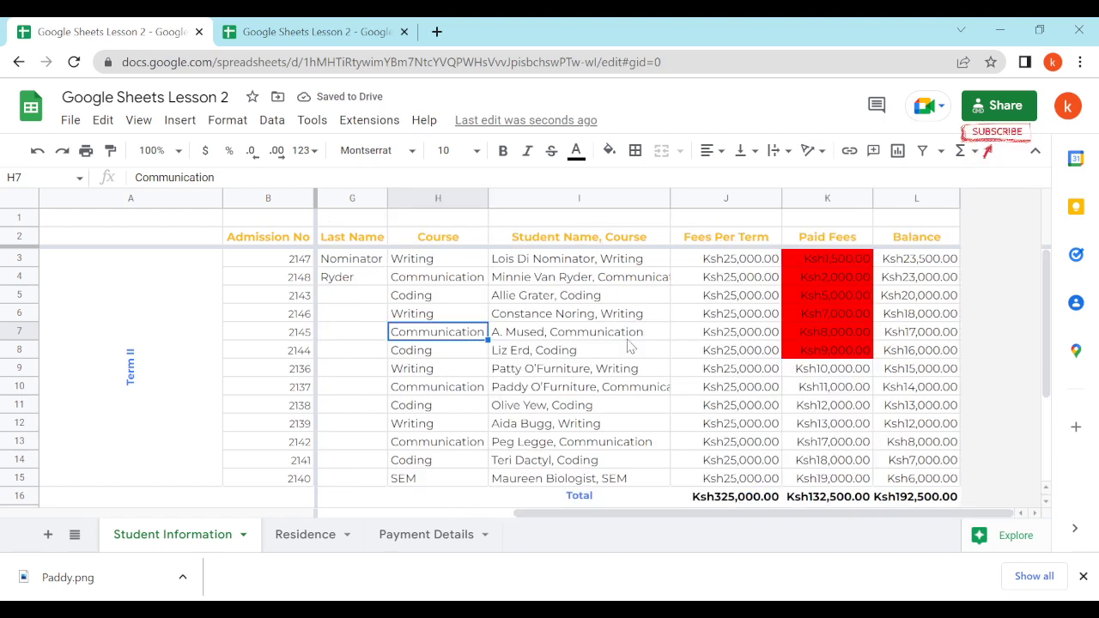
pyautogui.click(302, 34)
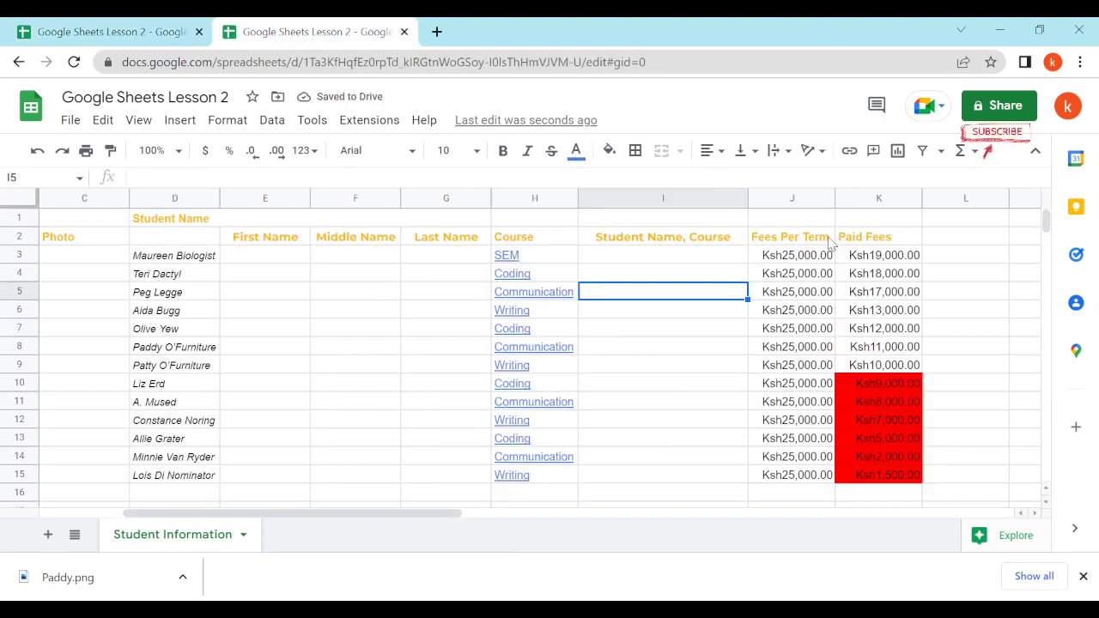
pyautogui.click(44, 36)
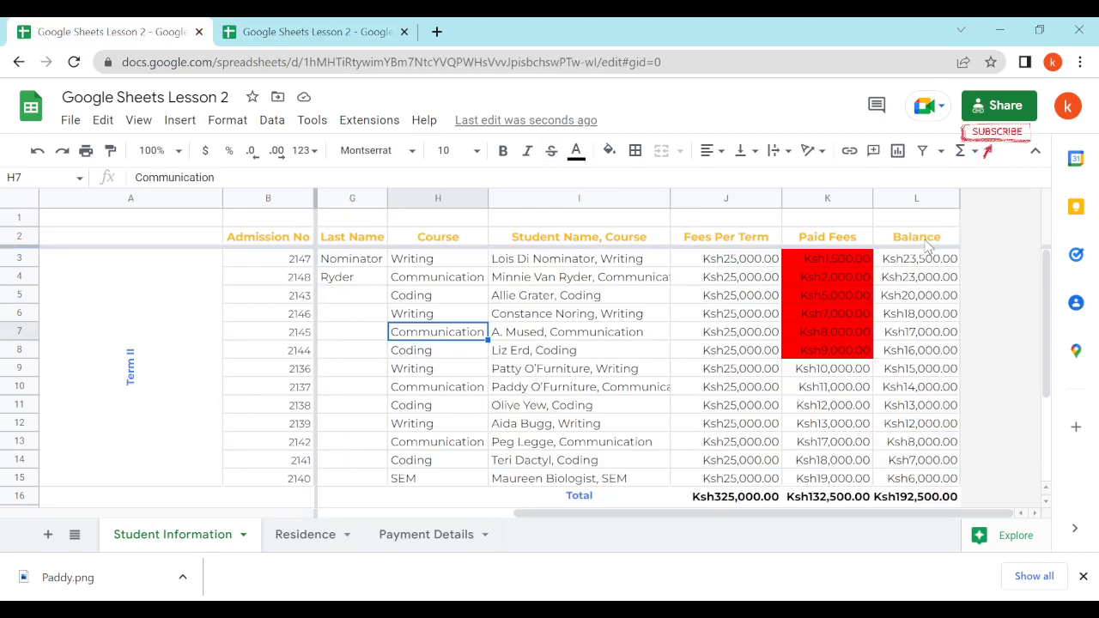
pyautogui.click(322, 35)
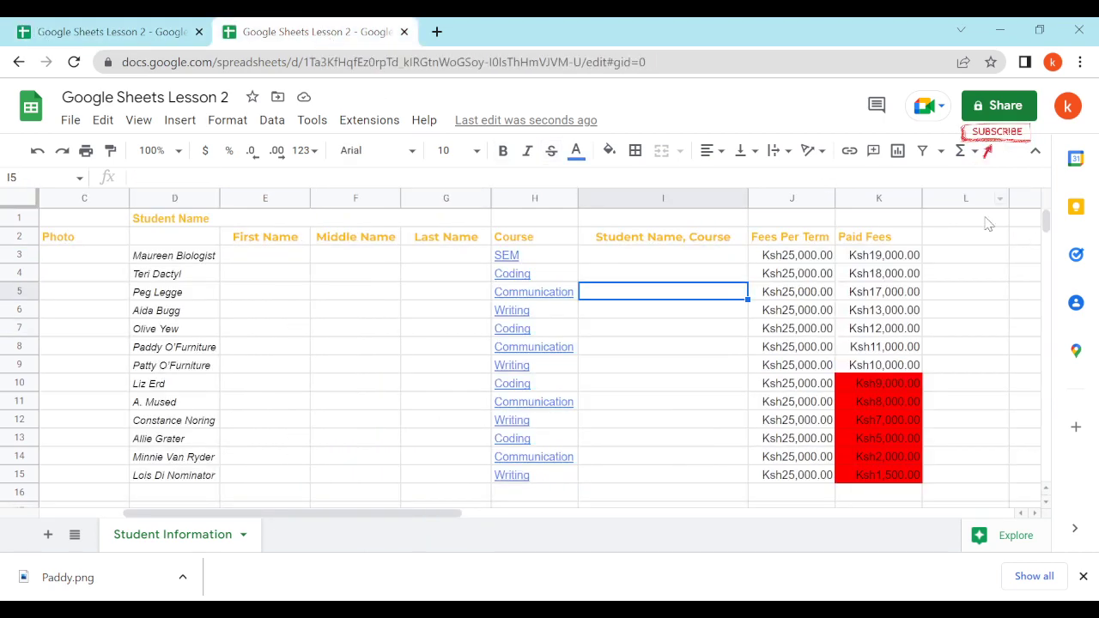
pyautogui.click(941, 242)
pyautogui.moveTo(413, 513); pyautogui.dragTo(552, 521)
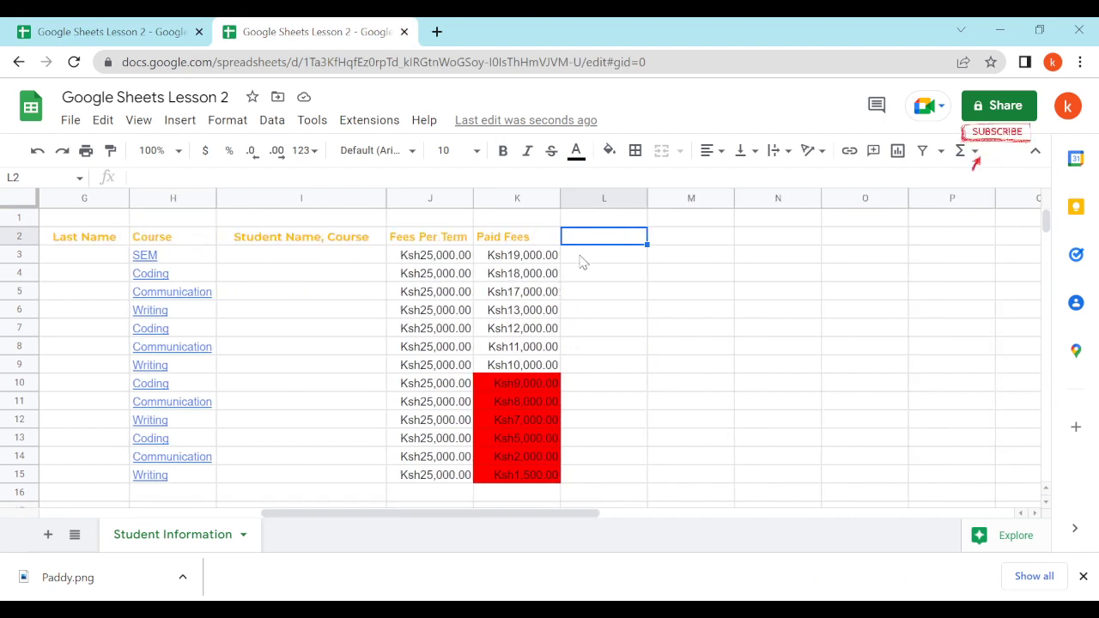
pyautogui.moveTo(576, 513); pyautogui.dragTo(973, 534)
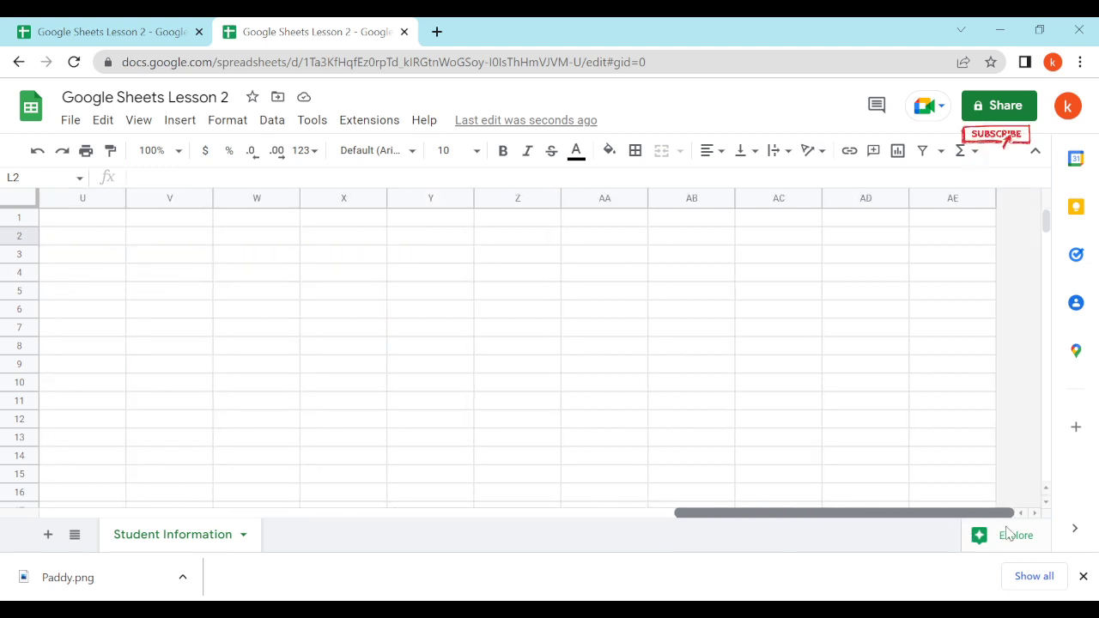
pyautogui.hscroll(-10, 532, 481)
pyautogui.hscroll(3, 515, 480)
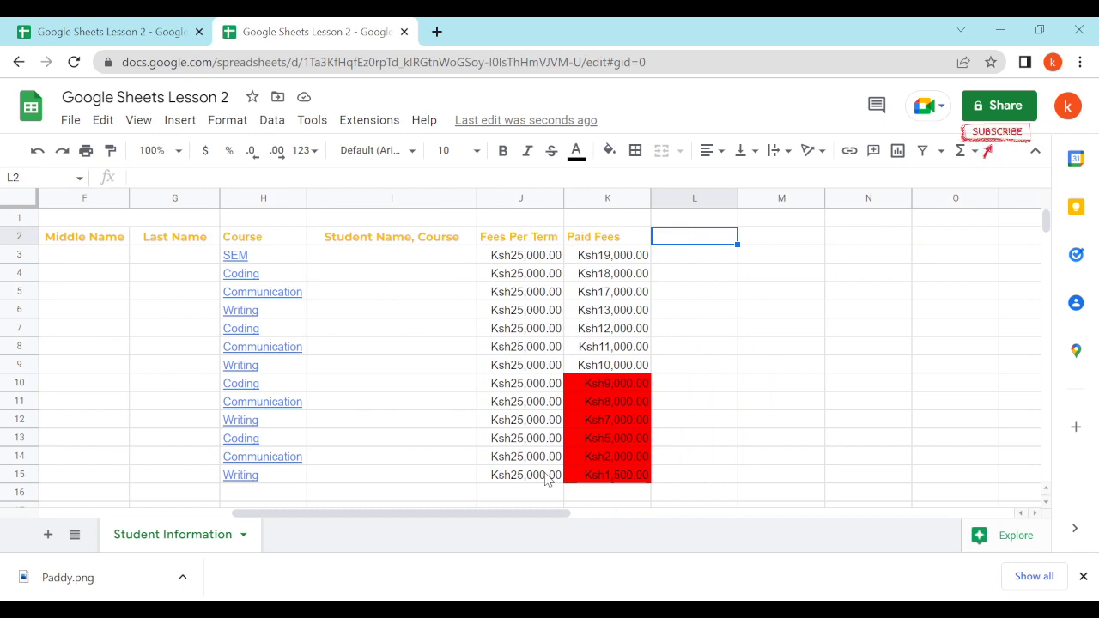
pyautogui.scroll(-9, 653, 409)
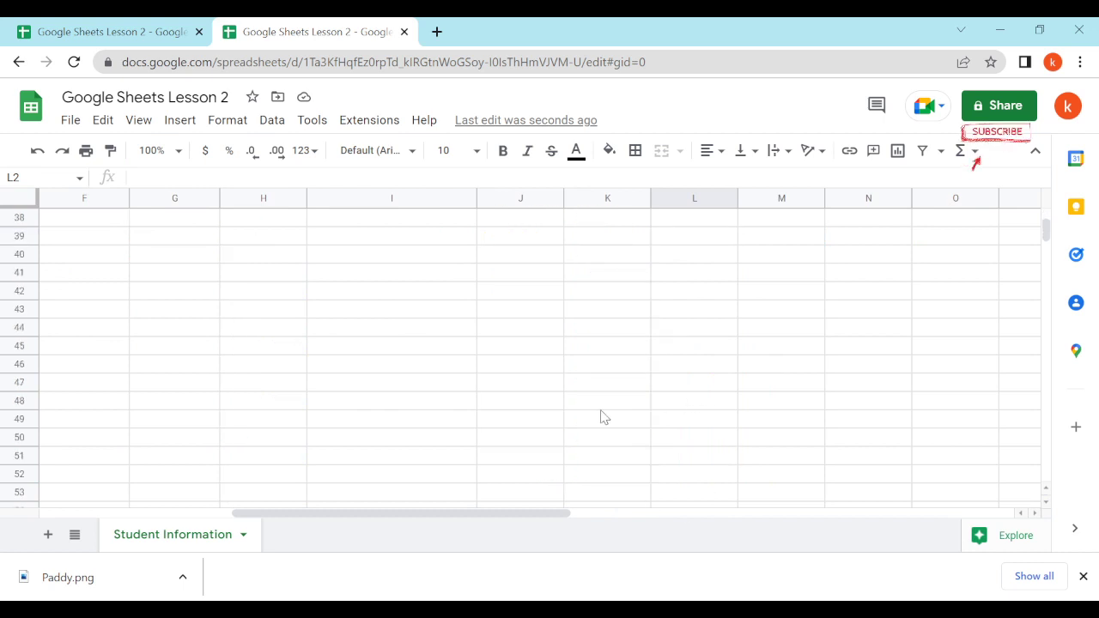
pyautogui.scroll(9, 573, 417)
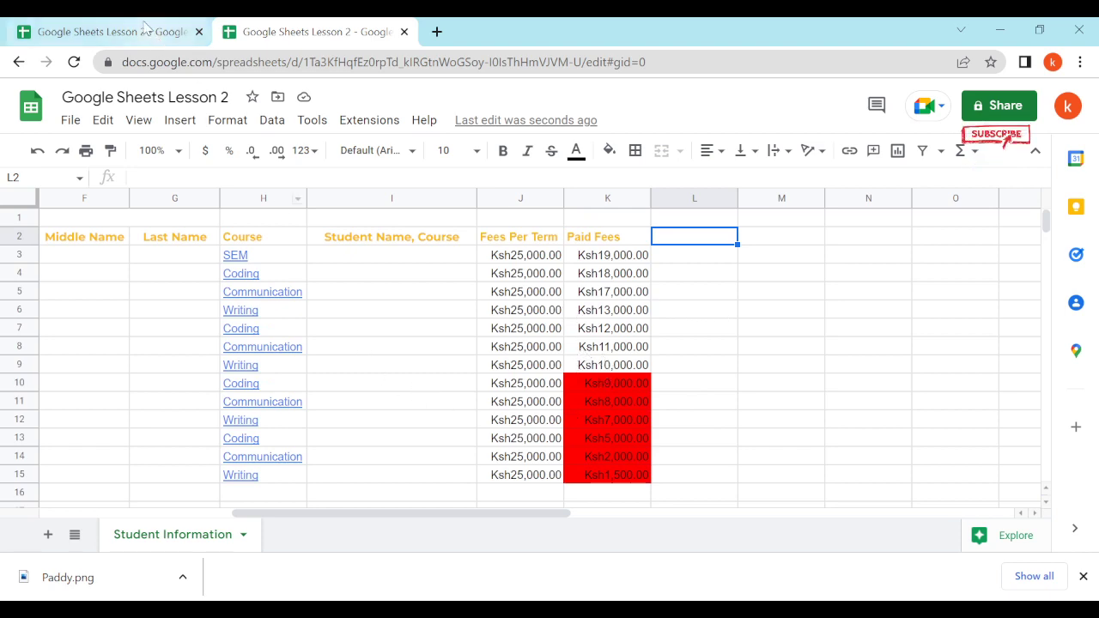
pyautogui.click(112, 32)
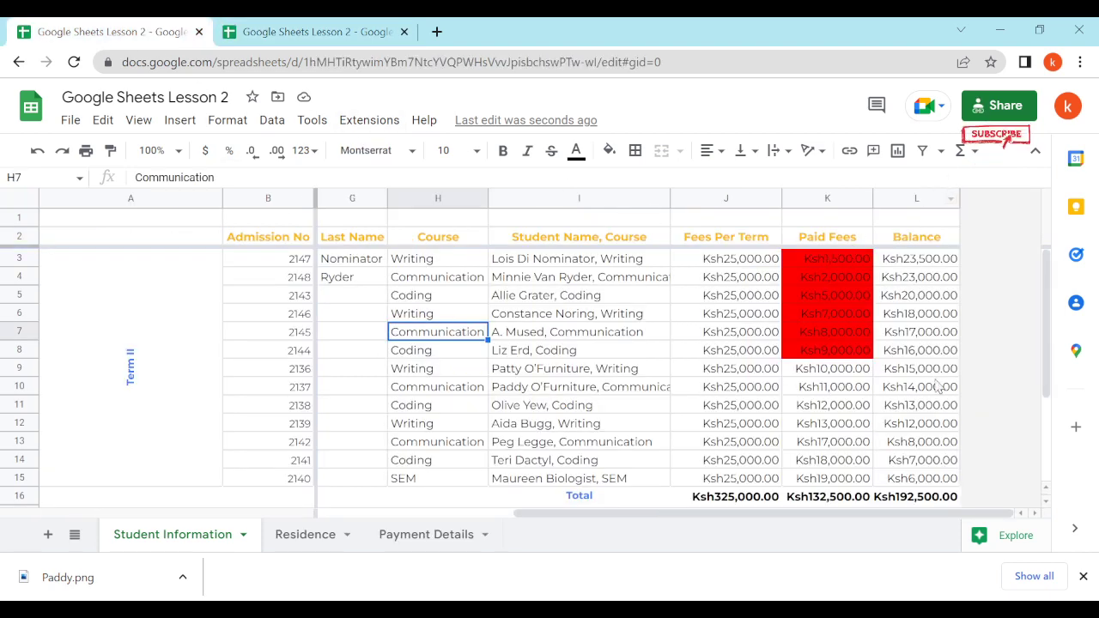
pyautogui.click(340, 34)
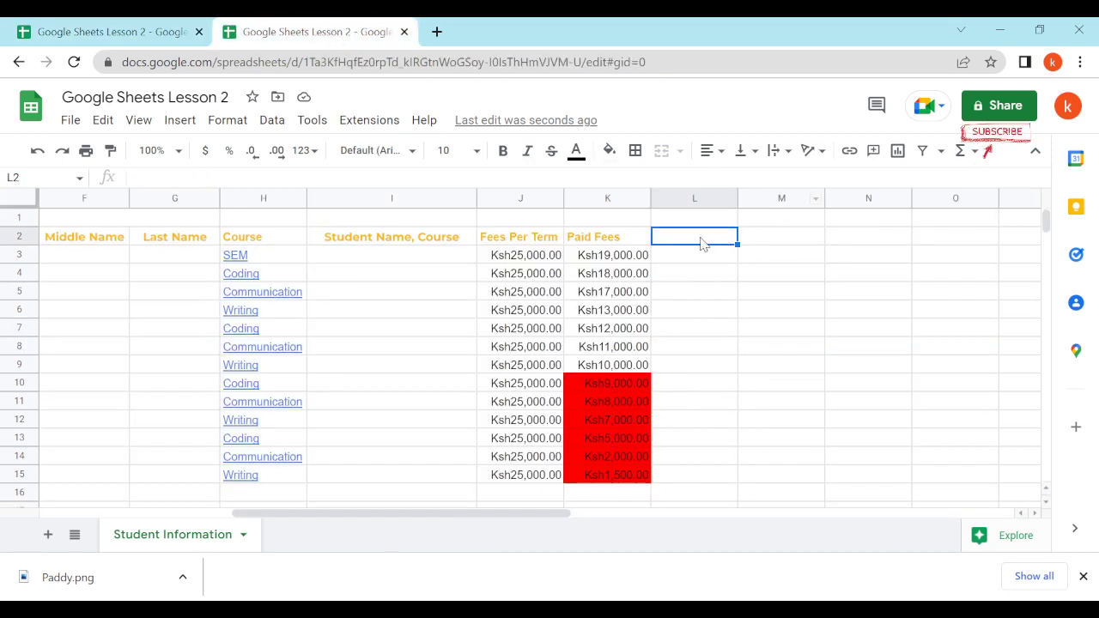
pyautogui.click(196, 58)
# Copy the Balance header from L2 of the finished workbook into L2 of the sheet being built
pyautogui.click(172, 34)
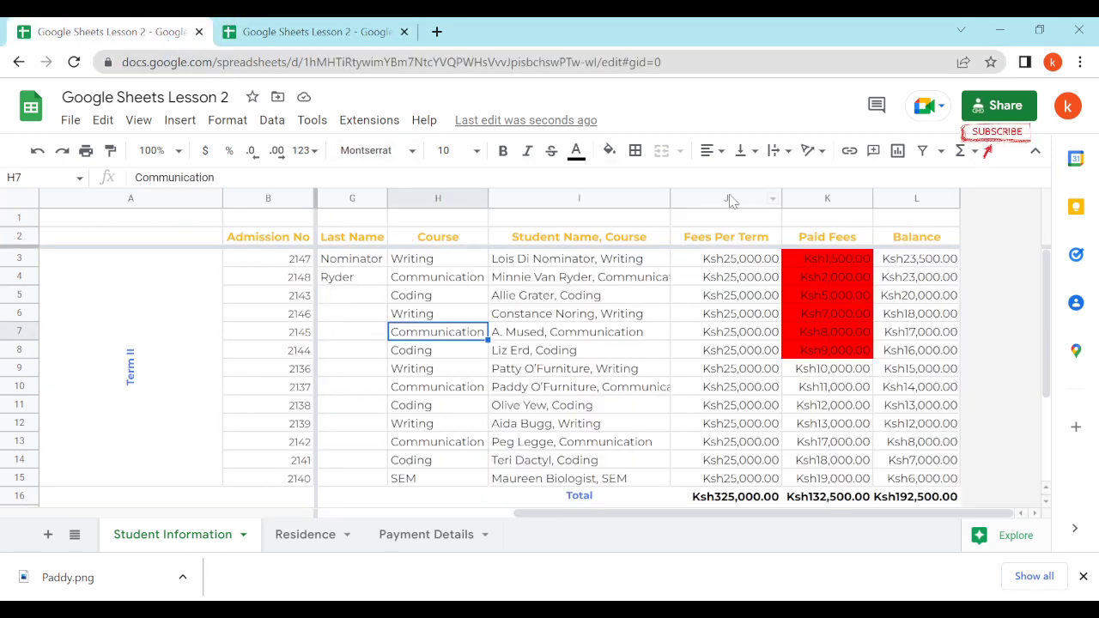
pyautogui.click(912, 240)
pyautogui.rightClick(912, 242)
pyautogui.moveTo(943, 244)
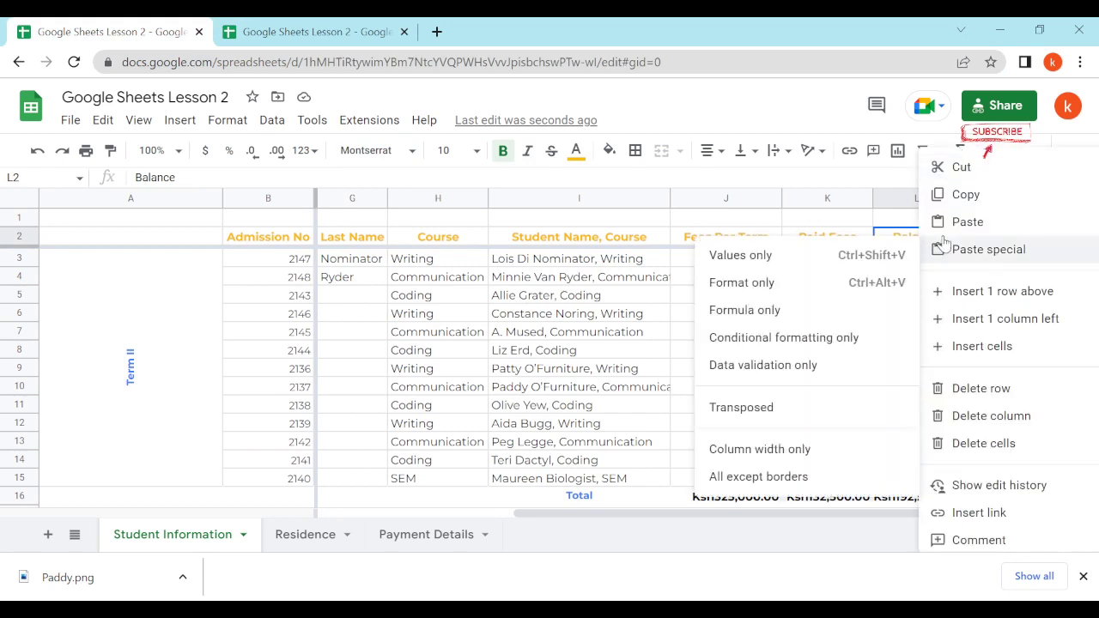
pyautogui.click(952, 196)
pyautogui.click(353, 38)
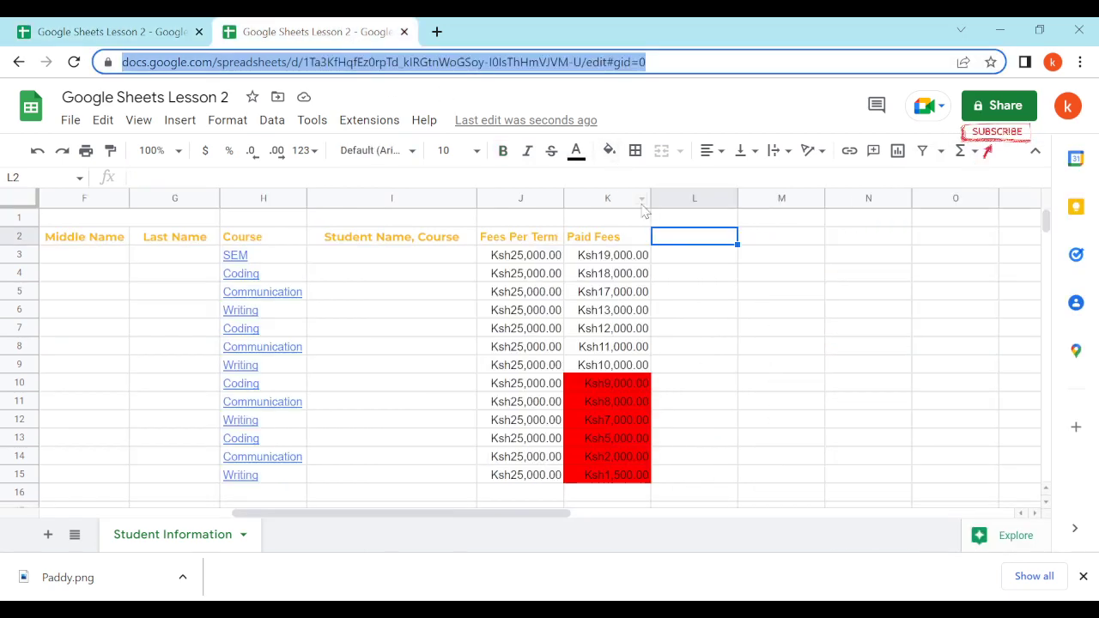
pyautogui.click(678, 237)
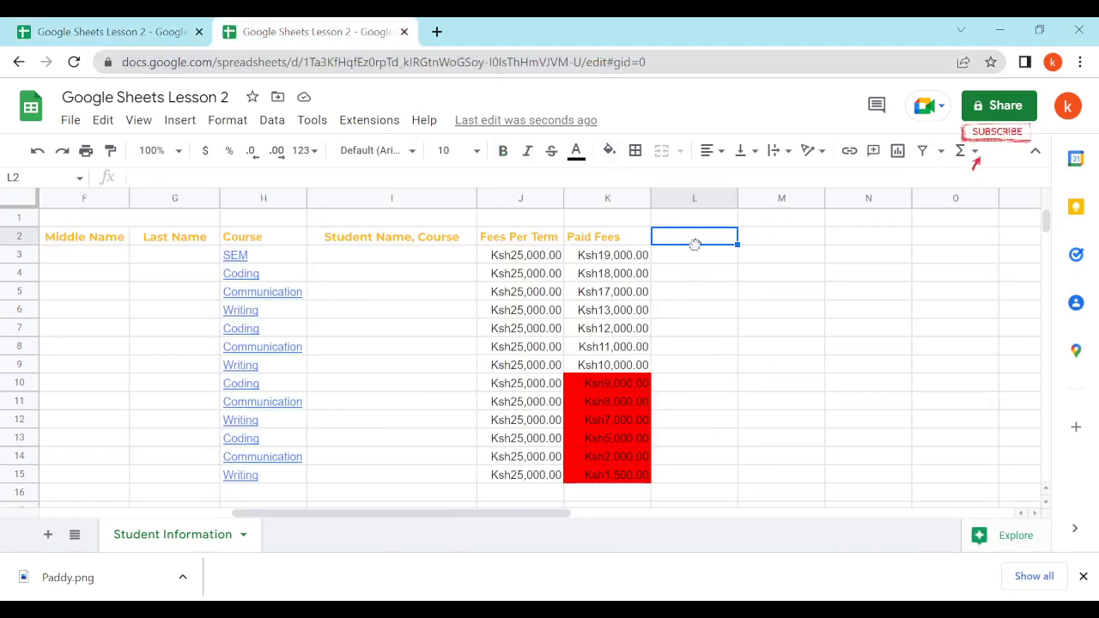
pyautogui.hotkey('ctrl', 'v')
pyautogui.click(702, 290)
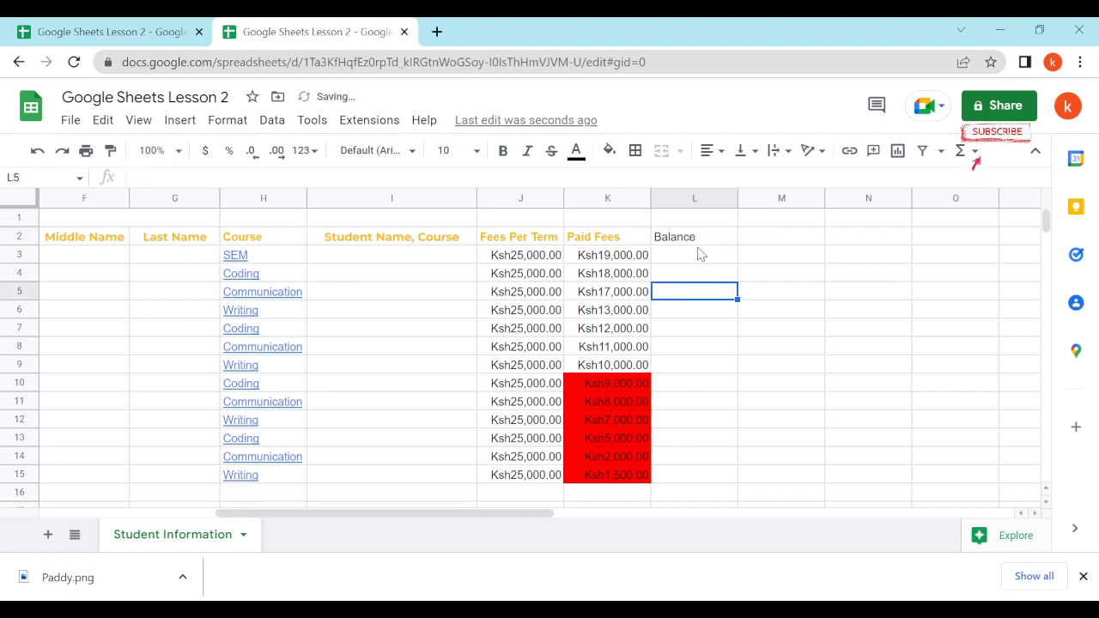
# Clear L2 and paste the Balance header again with its original formatting
pyautogui.click(684, 238)
pyautogui.press('Delete')
pyautogui.hotkey('ctrl', 'v')
pyautogui.click(722, 294)
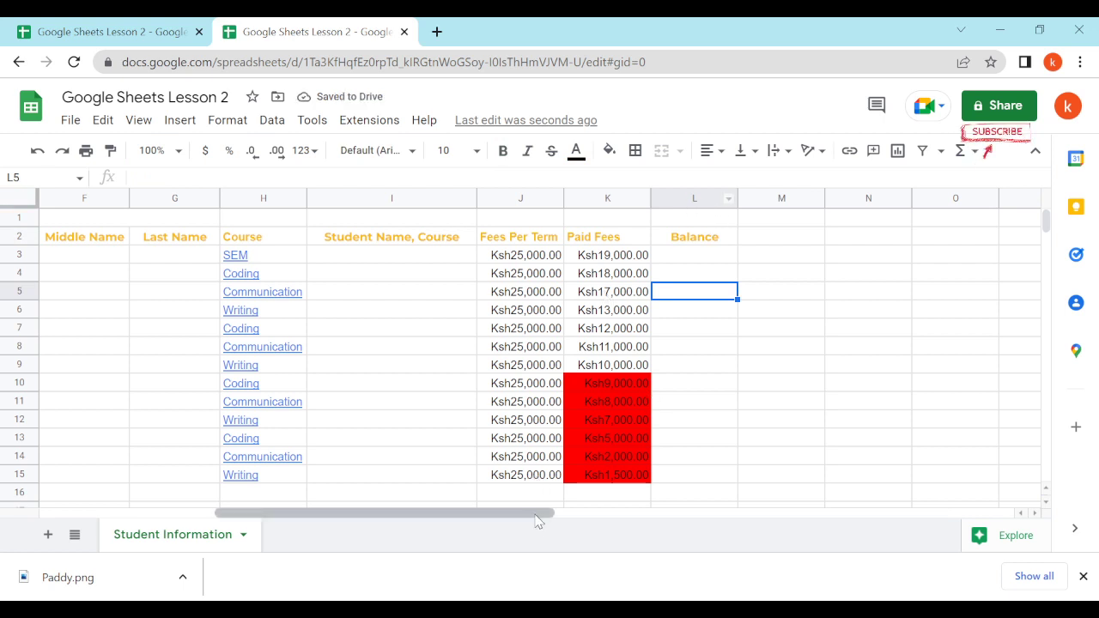
# Delete all empty columns after the Balance column, from column M to the end of the sheet
pyautogui.moveTo(542, 513); pyautogui.dragTo(648, 525)
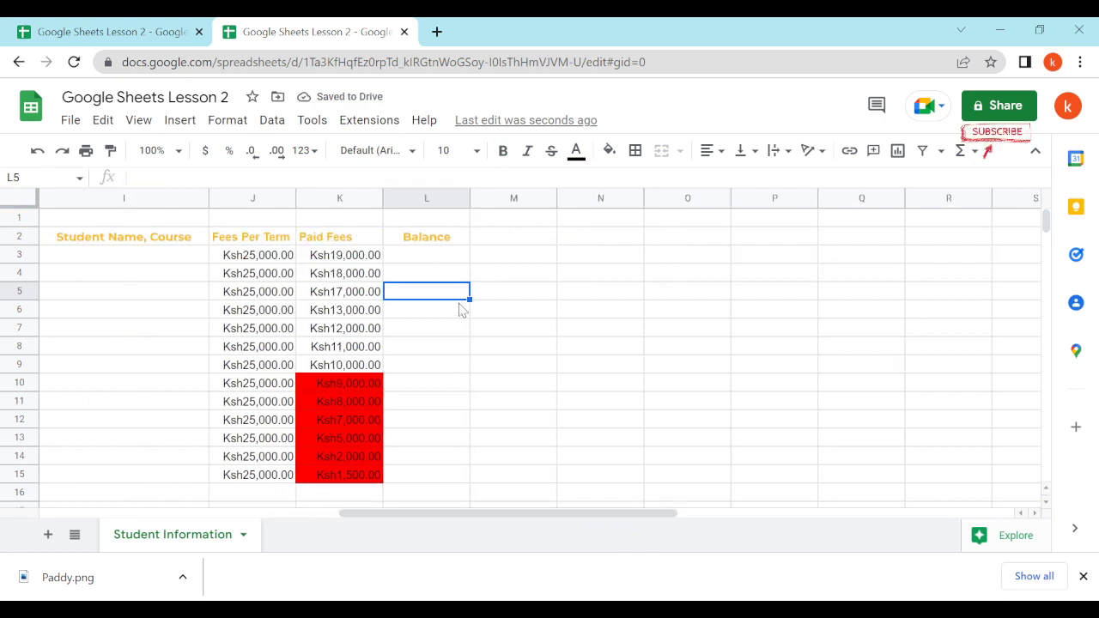
pyautogui.moveTo(541, 203); pyautogui.dragTo(607, 232)
pyautogui.click(600, 310)
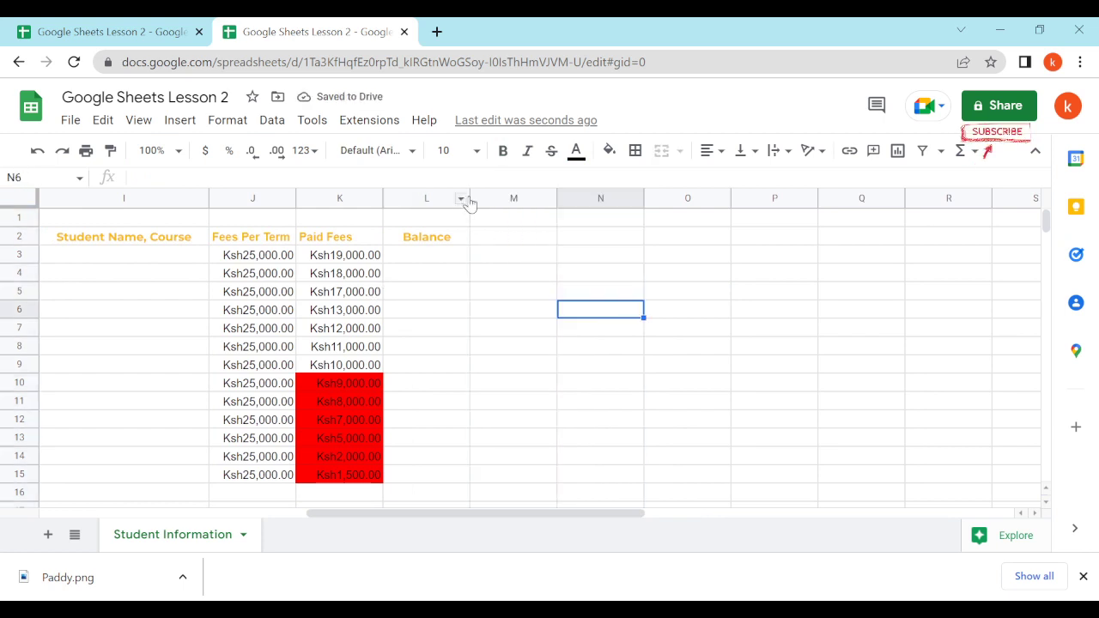
pyautogui.moveTo(513, 207); pyautogui.dragTo(918, 188)
pyautogui.rightClick(794, 217)
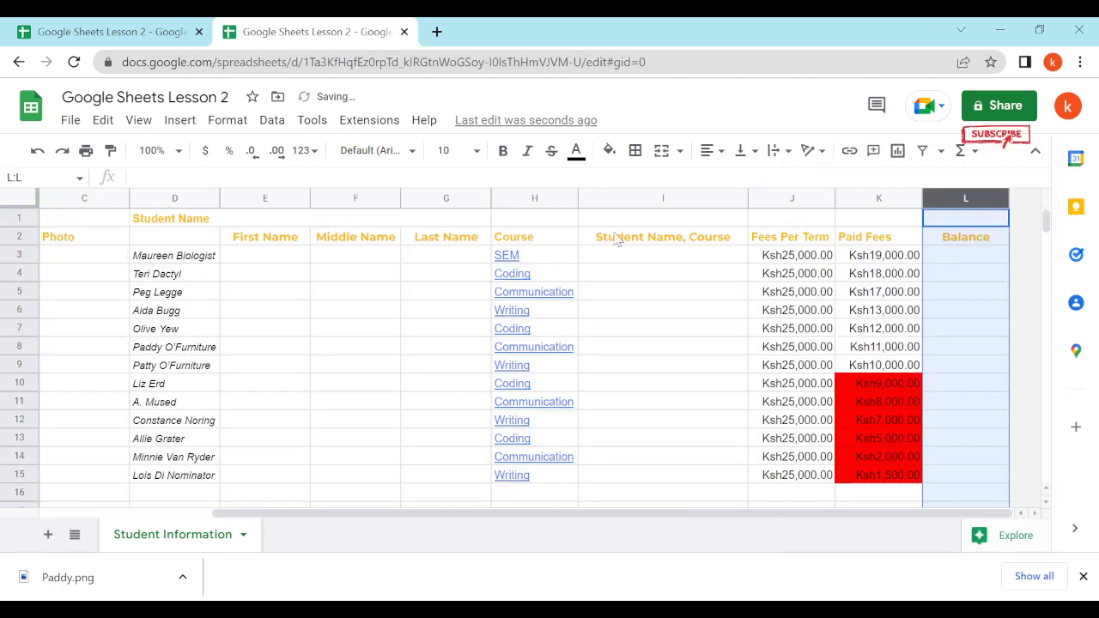
# Unmerge the Term II cell A3:A15 in the sheet being built and reset its text rotation to none
pyautogui.click(110, 32)
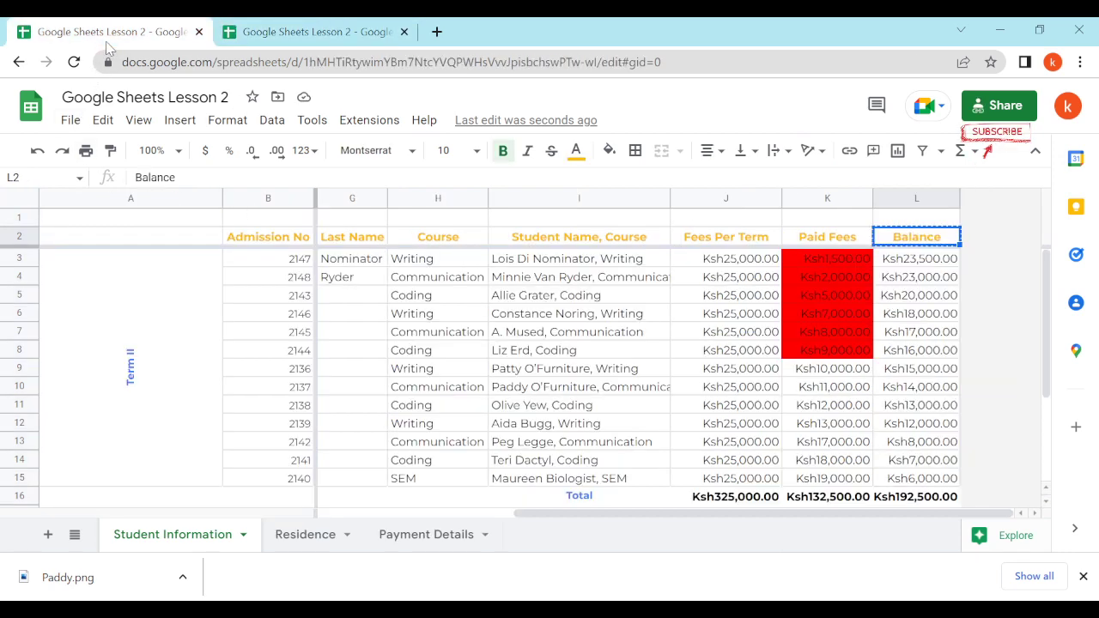
pyautogui.scroll(-1, 314, 298)
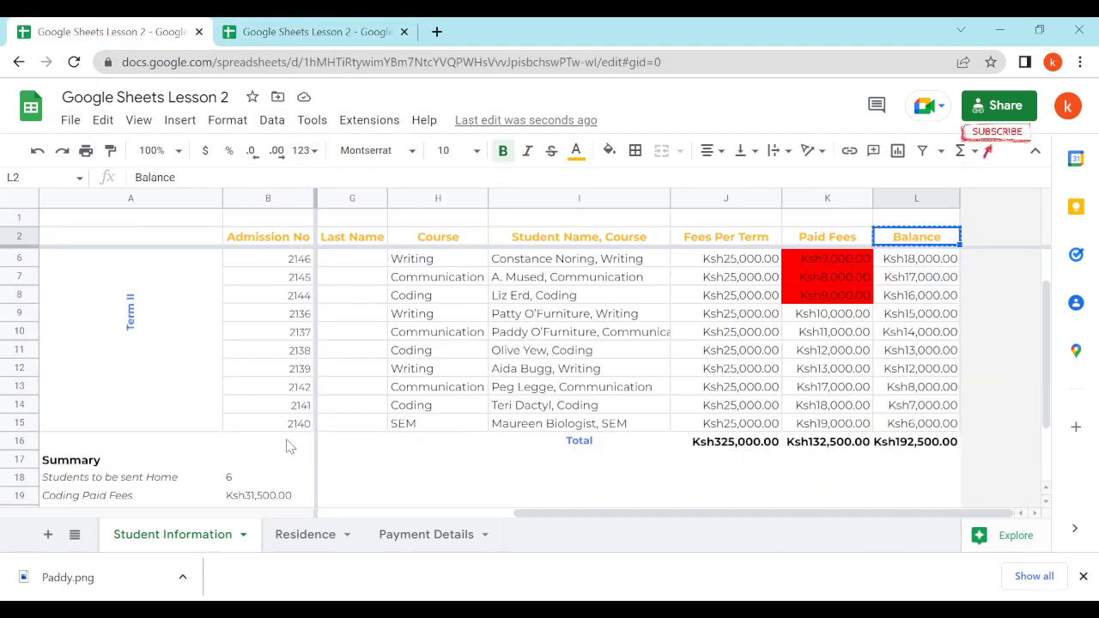
pyautogui.scroll(1, 227, 416)
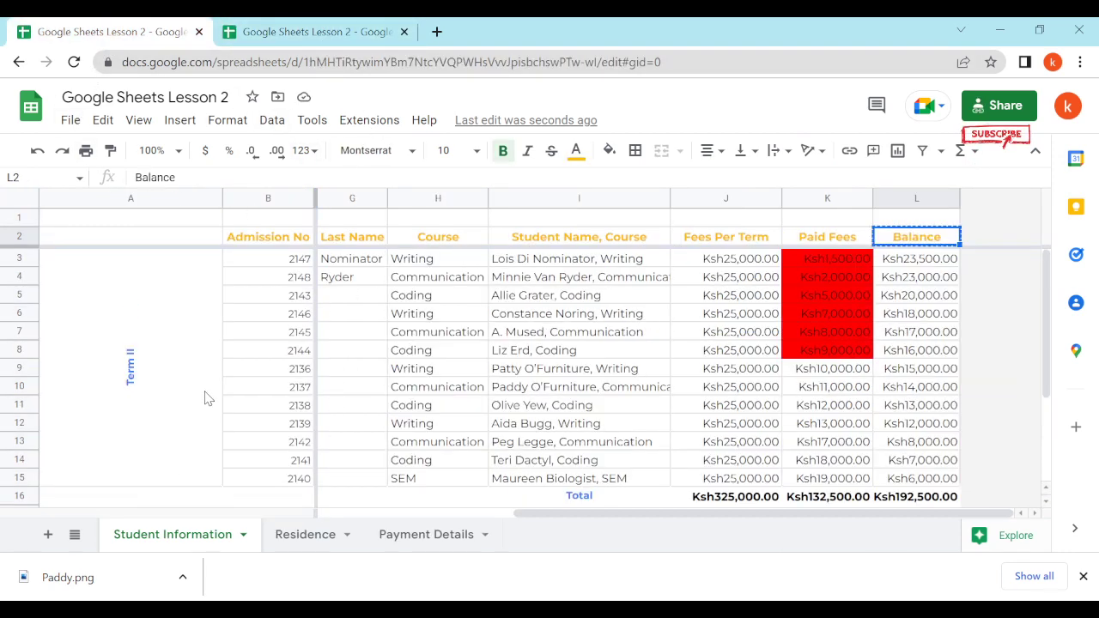
pyautogui.click(313, 35)
pyautogui.moveTo(288, 518); pyautogui.dragTo(40, 508)
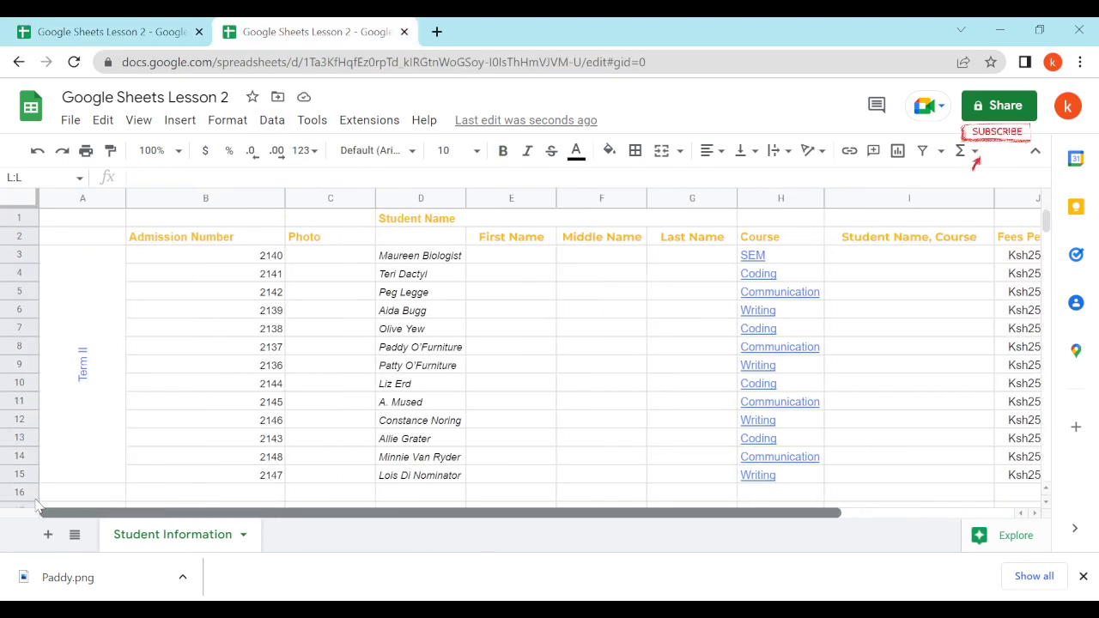
pyautogui.click(86, 292)
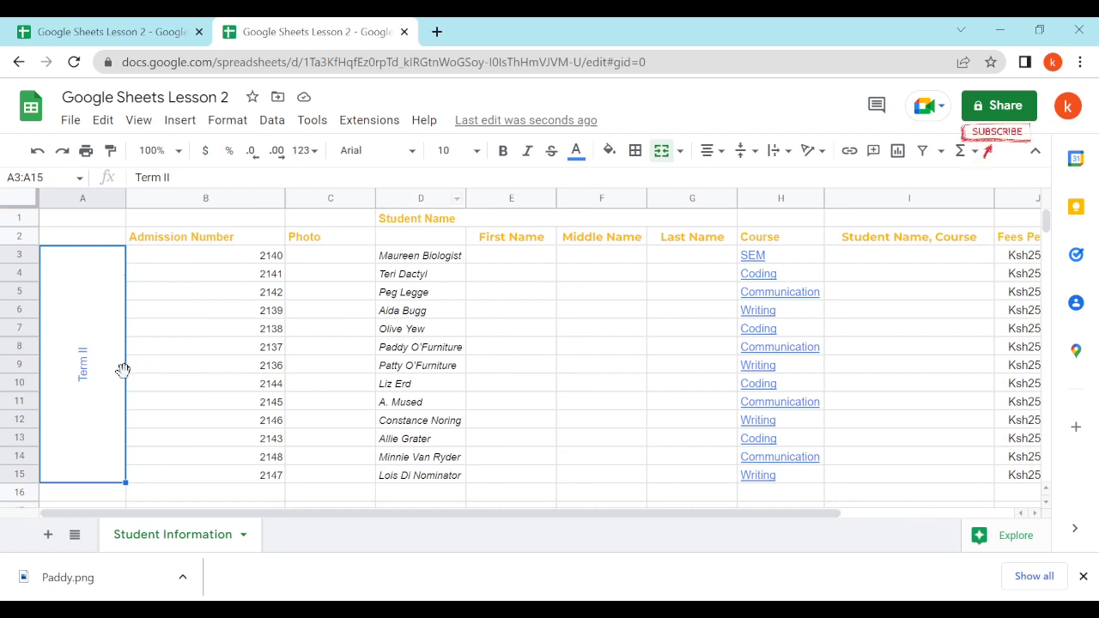
pyautogui.click(662, 150)
pyautogui.click(112, 271)
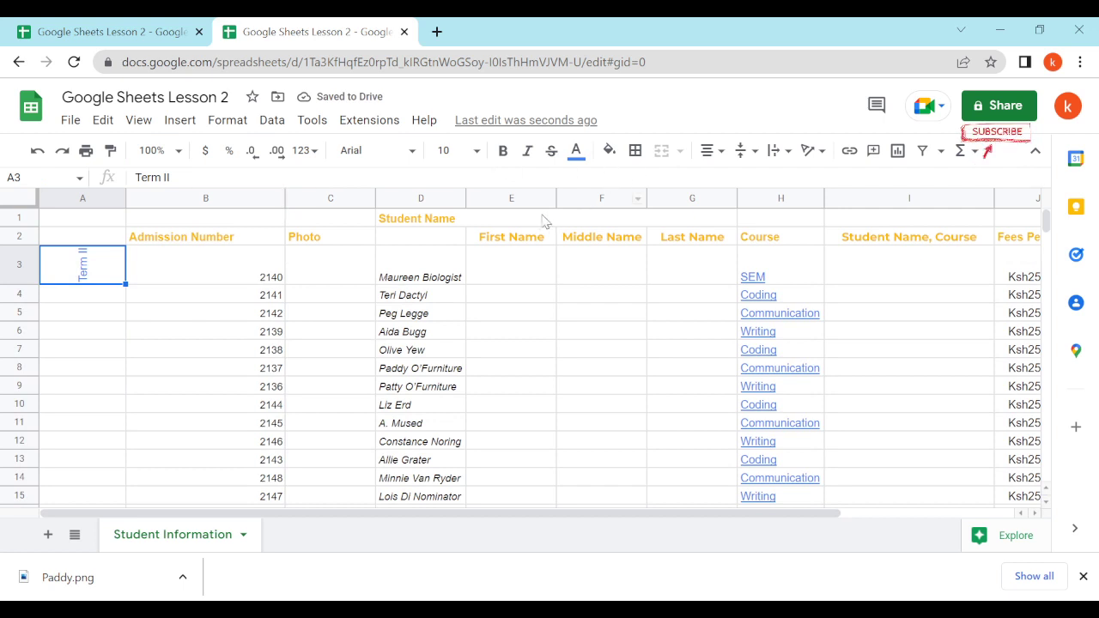
pyautogui.click(809, 155)
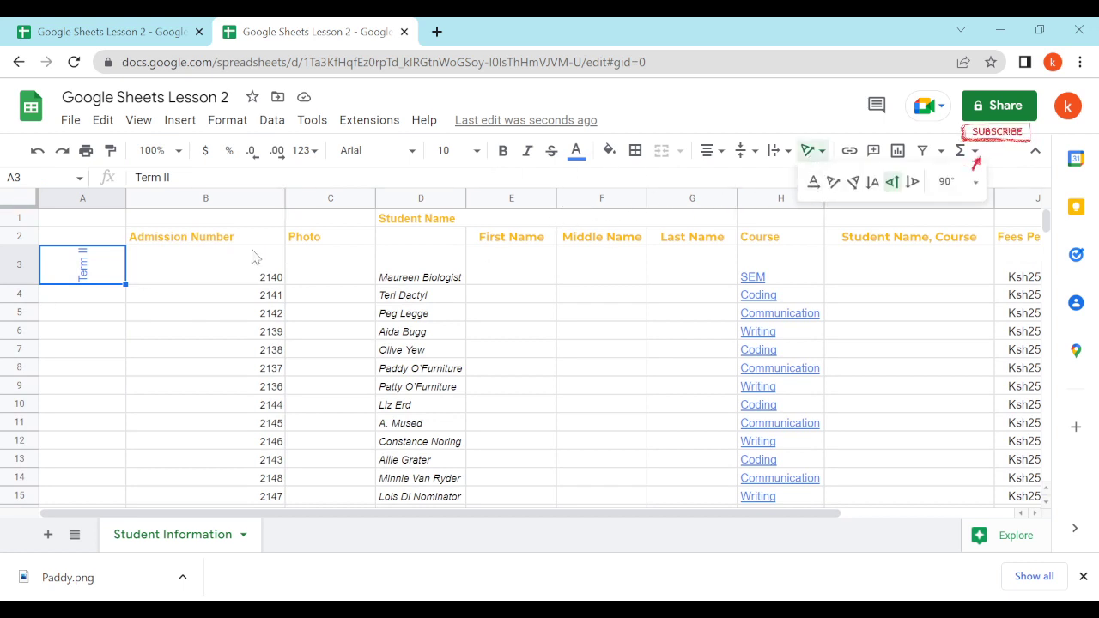
pyautogui.click(814, 185)
pyautogui.click(113, 295)
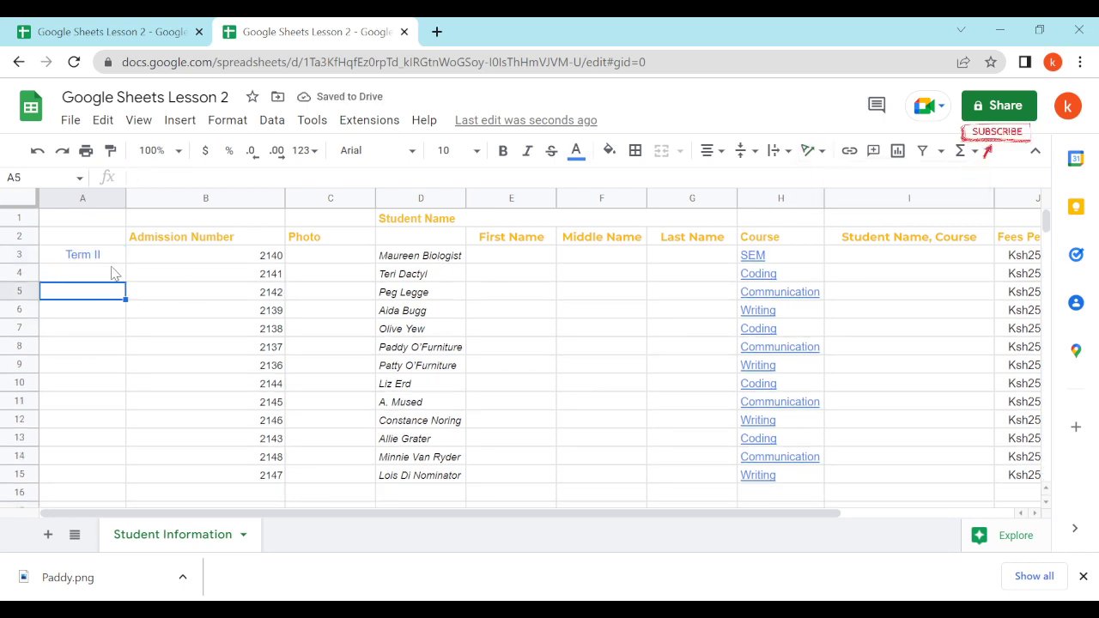
# Merge cells A3:A15 and rotate the Term II text upward by 90°
pyautogui.moveTo(112, 257); pyautogui.dragTo(103, 481)
pyautogui.click(661, 151)
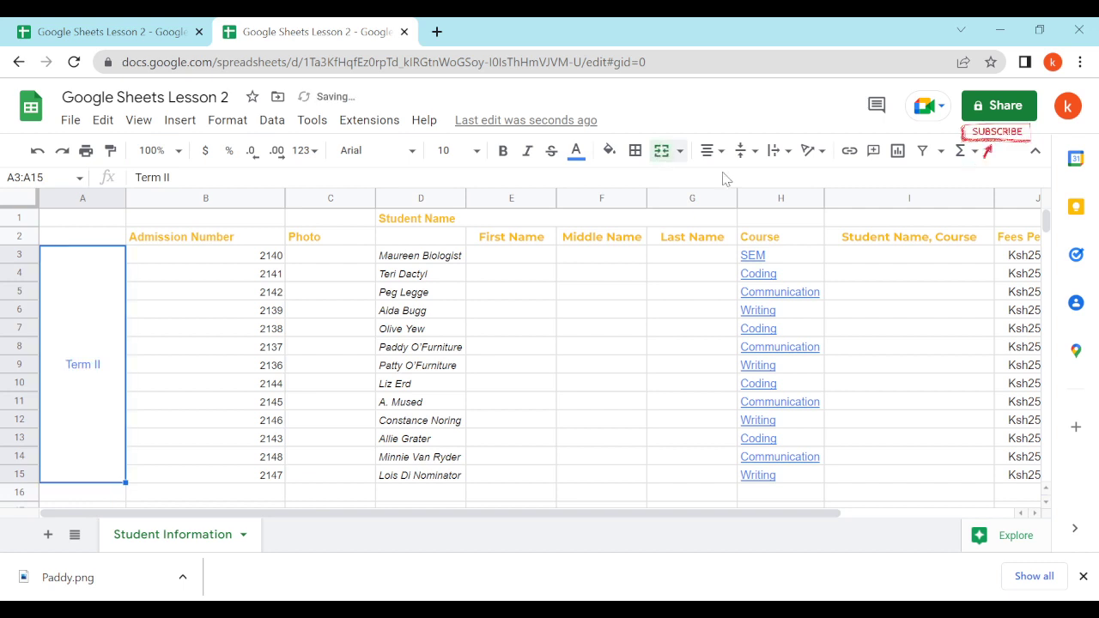
pyautogui.click(815, 152)
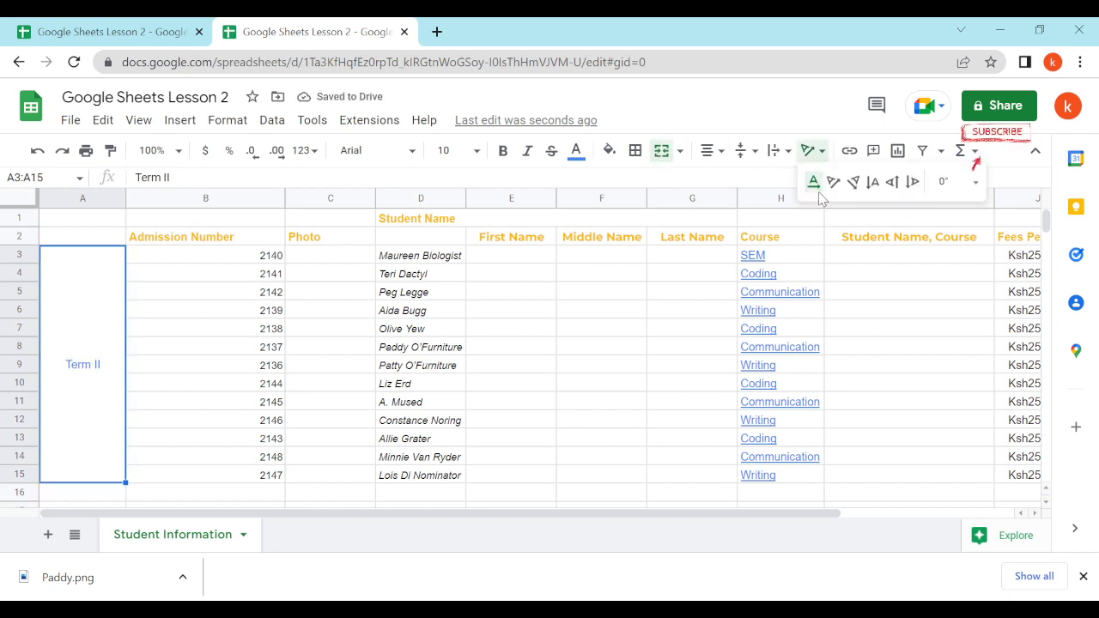
pyautogui.click(892, 183)
pyautogui.click(233, 348)
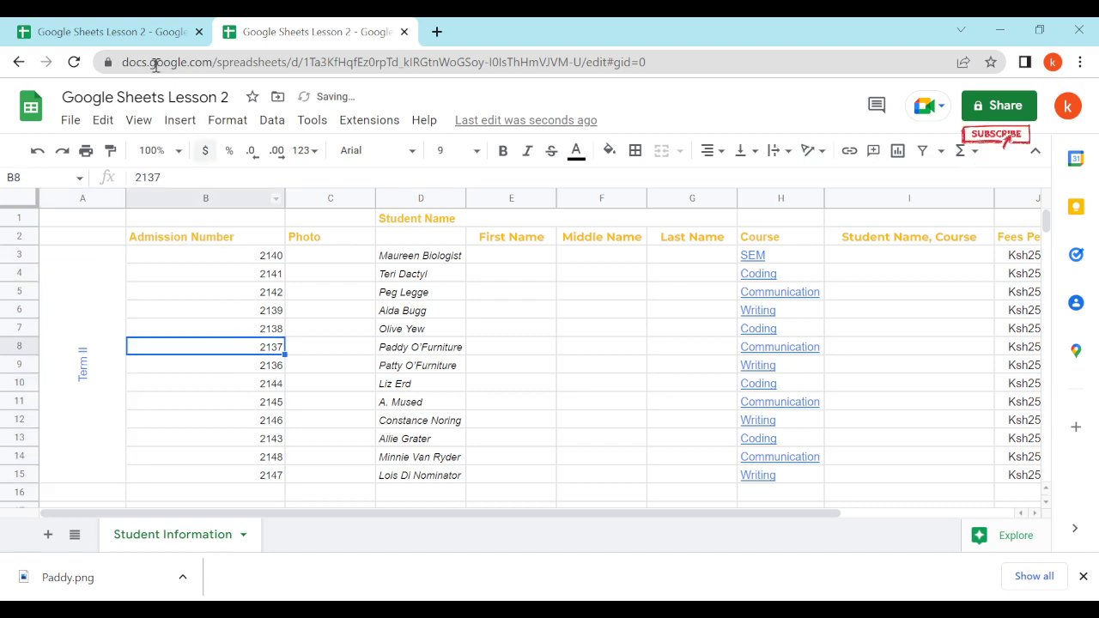
# Delete all surplus empty rows from row 22 to the end of the sheet being built, matching the finished workbook's row count
pyautogui.click(137, 35)
pyautogui.scroll(-3, 361, 315)
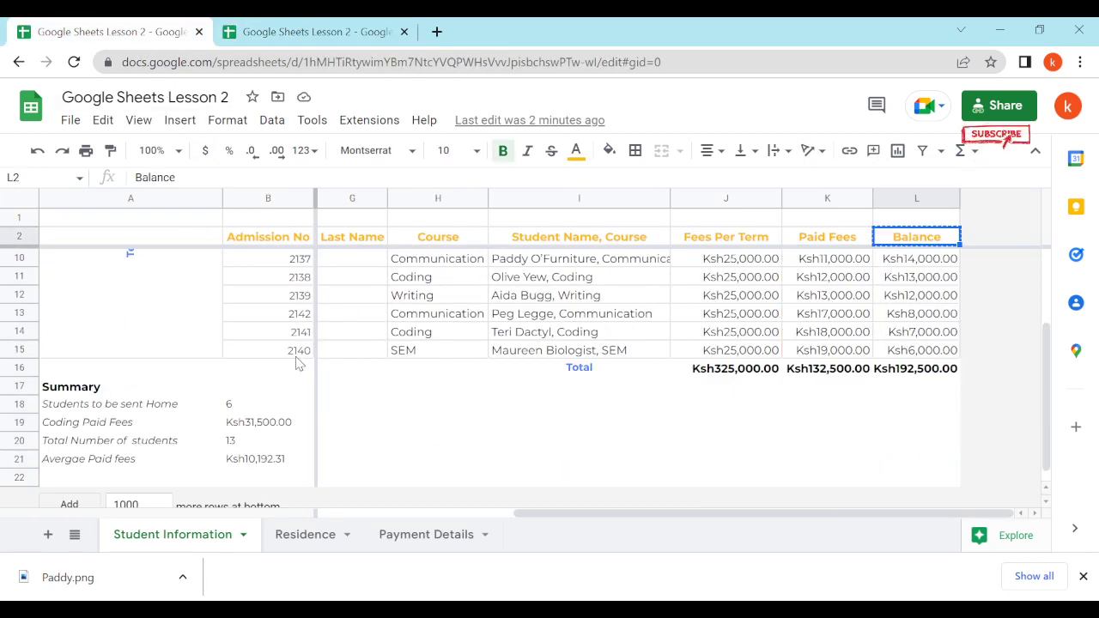
pyautogui.scroll(-1, 370, 371)
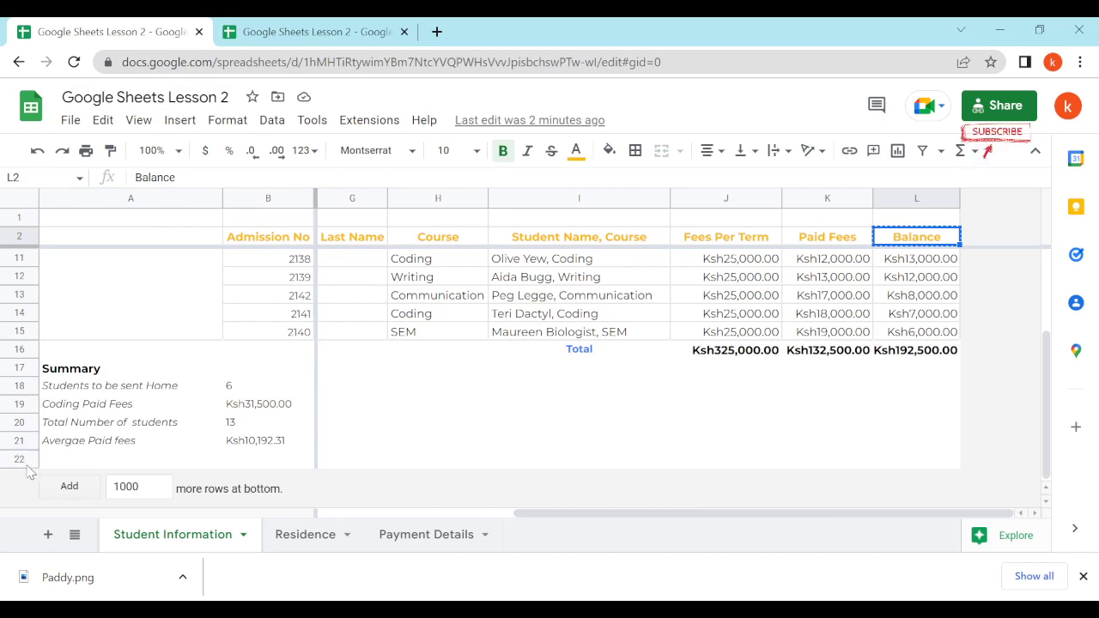
pyautogui.click(344, 32)
pyautogui.scroll(-5, 172, 417)
pyautogui.scroll(2, 69, 406)
pyautogui.scroll(-1, 52, 429)
pyautogui.moveTo(24, 404); pyautogui.dragTo(10, 485)
pyautogui.rightClick(31, 342)
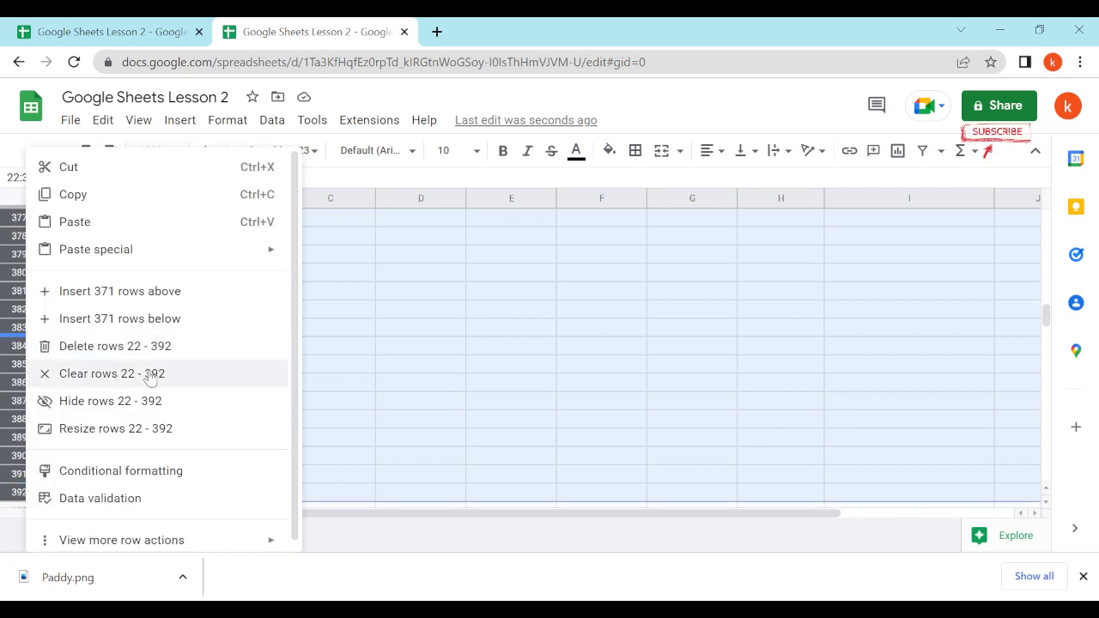
pyautogui.rightClick(25, 327)
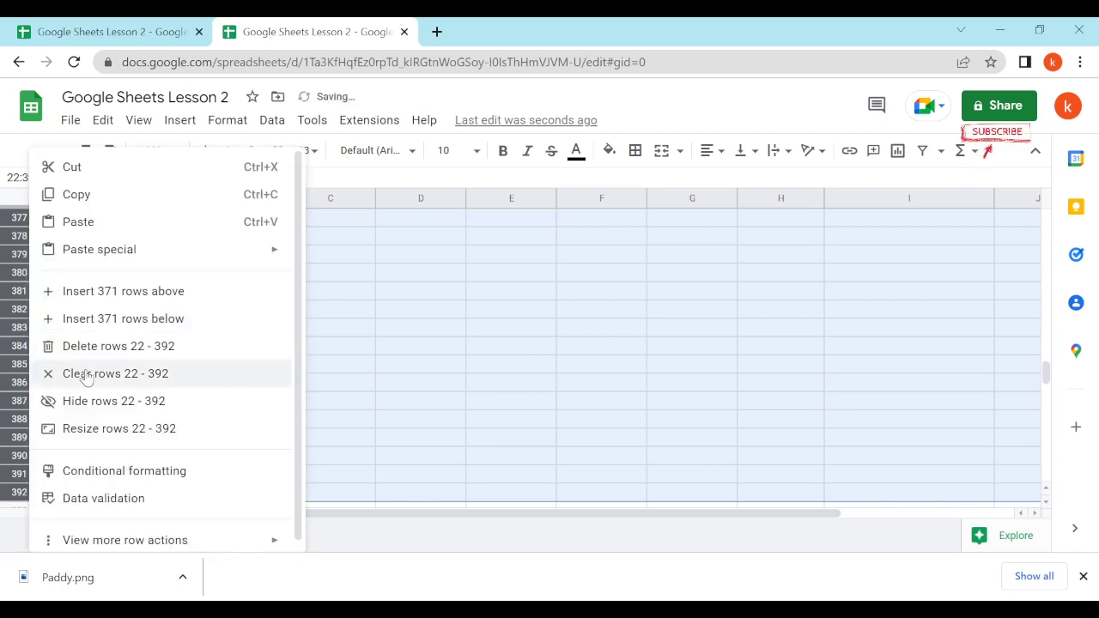
pyautogui.click(143, 346)
pyautogui.rightClick(30, 341)
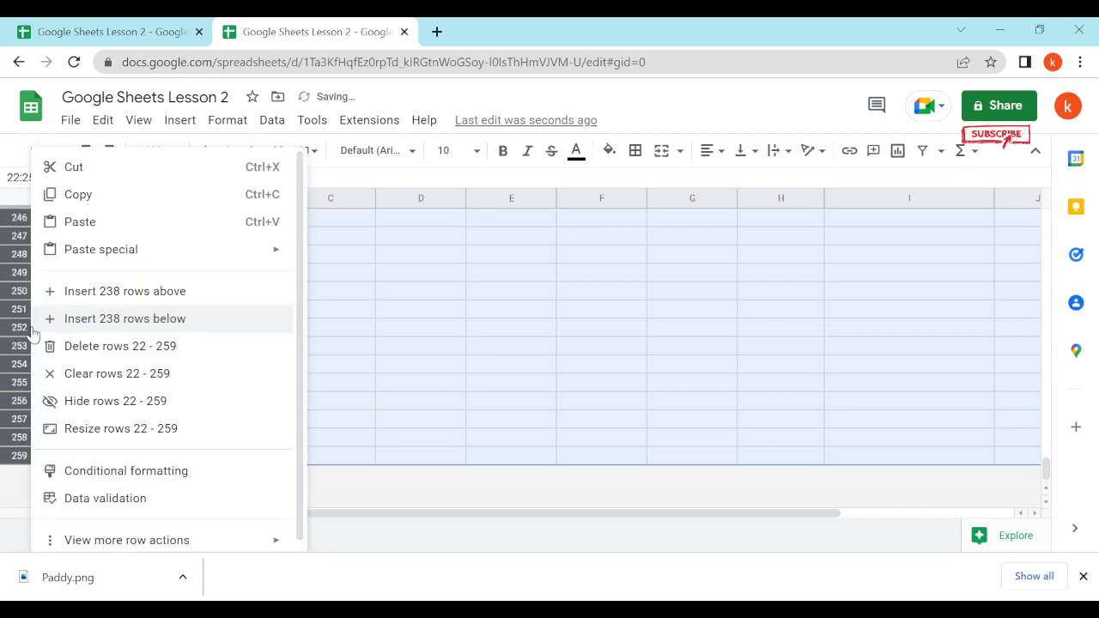
pyautogui.click(98, 348)
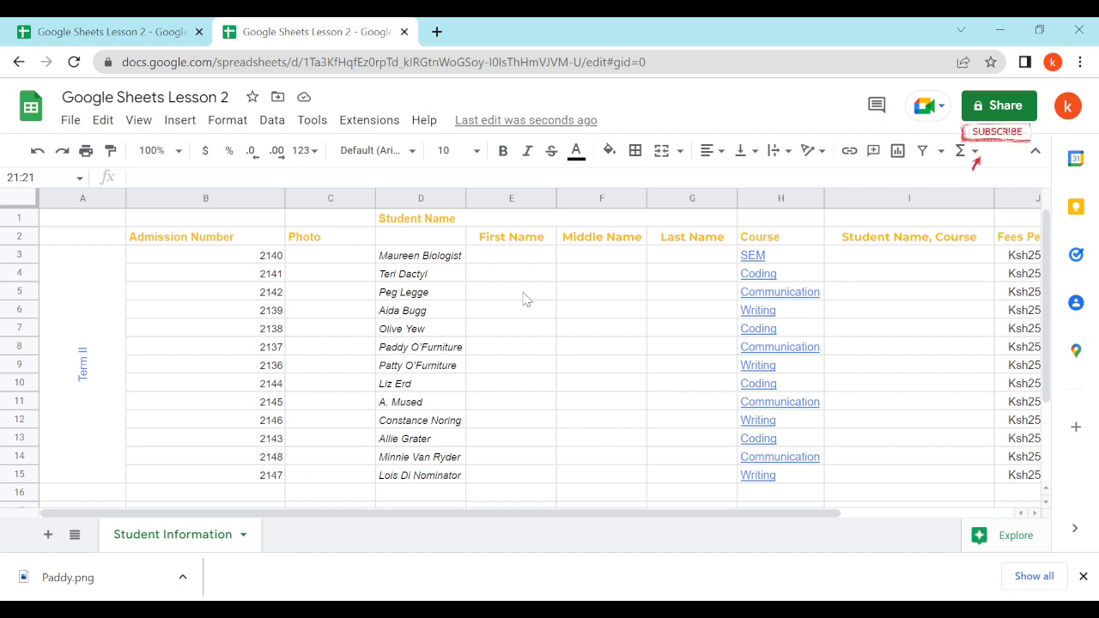
# Look over the trimmed sheet down to row 21 and across to the Paid Fees and Balance columns
pyautogui.scroll(-3, 432, 320)
pyautogui.click(216, 349)
pyautogui.scroll(4, 297, 333)
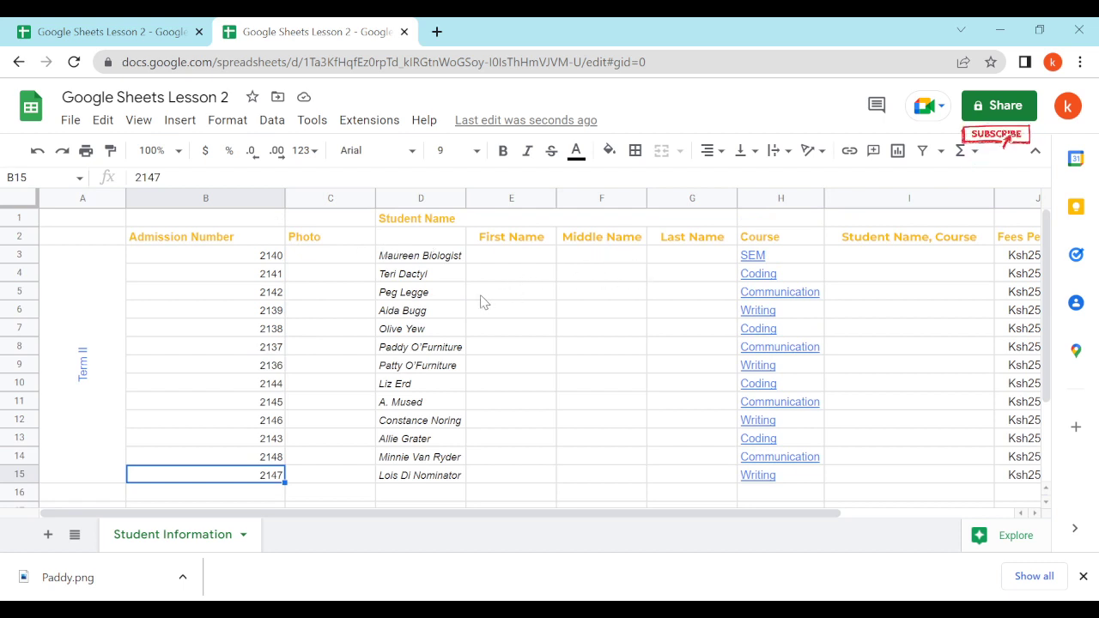
pyautogui.scroll(-3, 463, 288)
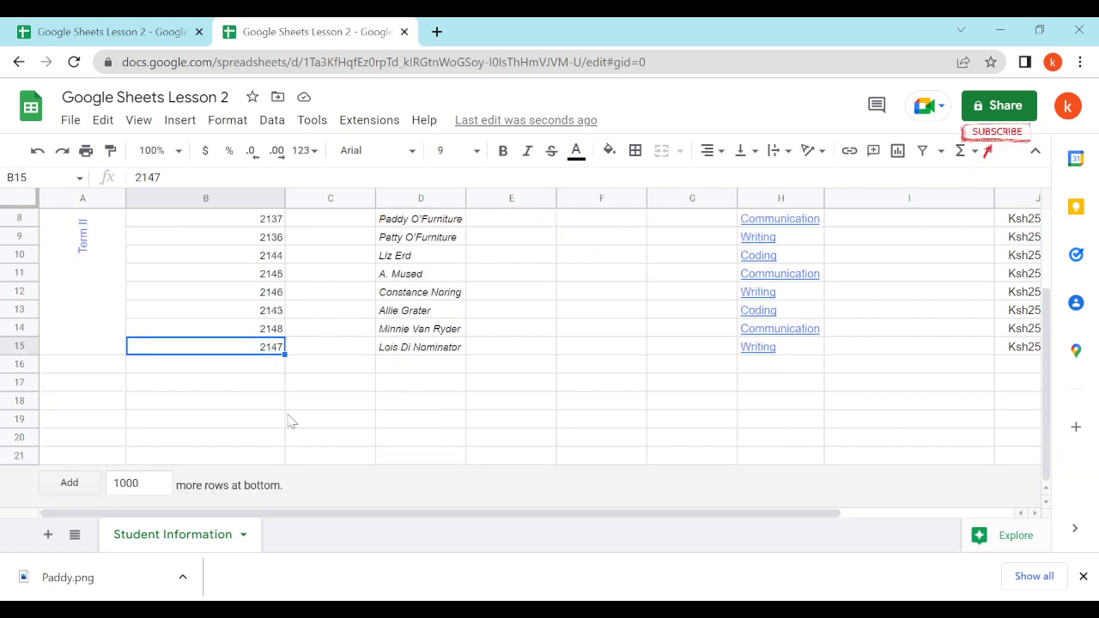
pyautogui.click(247, 458)
pyautogui.scroll(3, 478, 347)
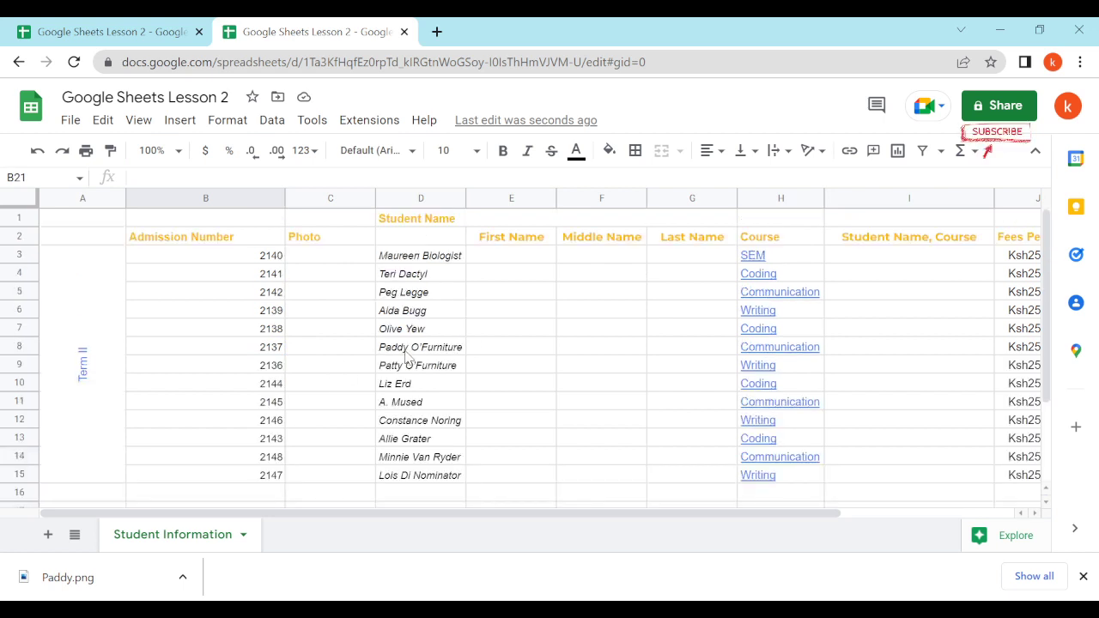
pyautogui.scroll(-3, 508, 351)
pyautogui.scroll(1, 524, 375)
pyautogui.scroll(-1, 670, 383)
pyautogui.moveTo(516, 514); pyautogui.dragTo(908, 381)
pyautogui.scroll(3, 910, 378)
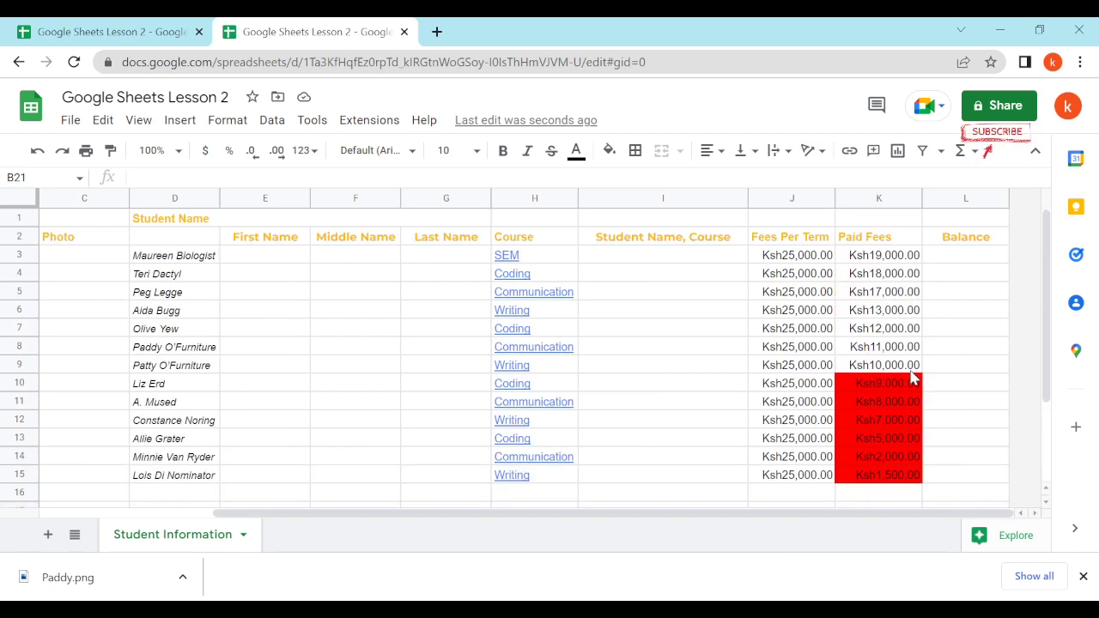
pyautogui.click(899, 275)
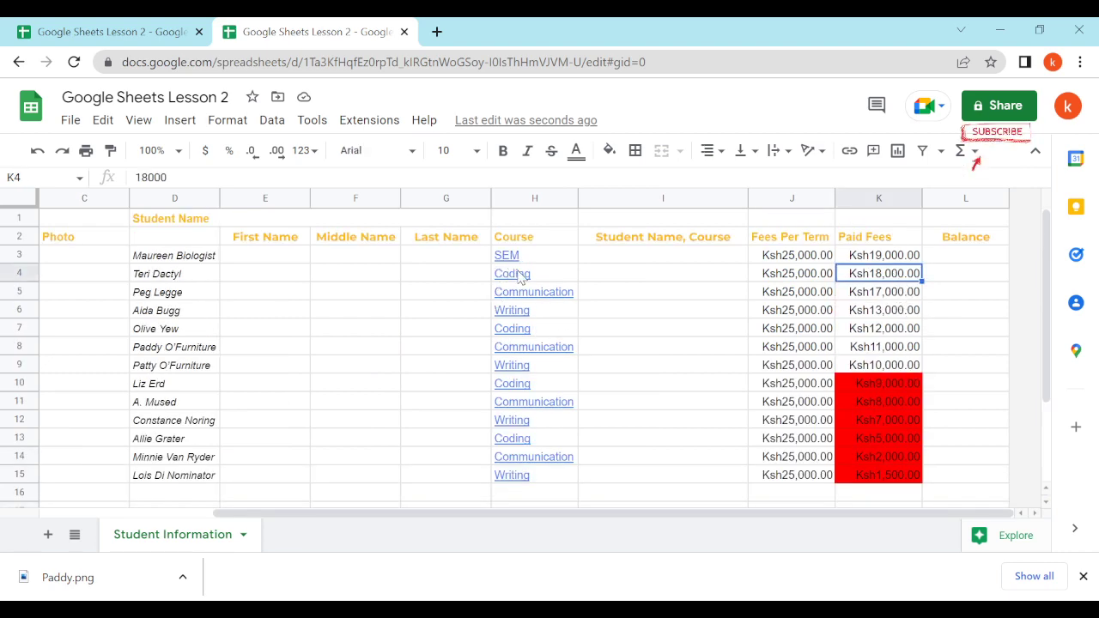
# Insert a blank cell at D4, shifting the student names below it down by one row
pyautogui.click(164, 278)
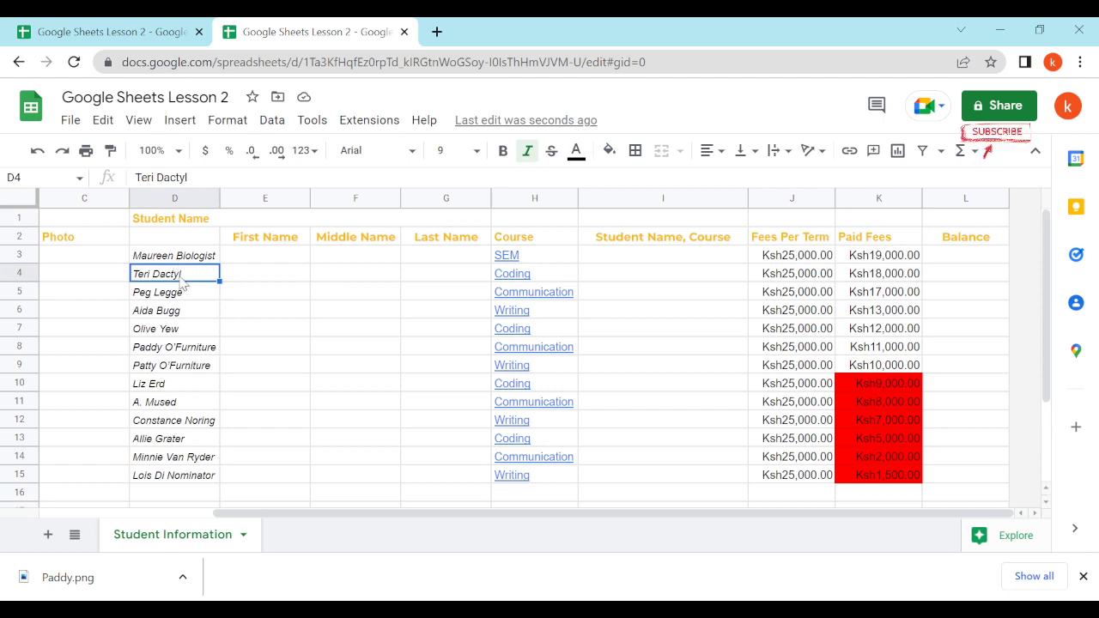
pyautogui.rightClick(172, 277)
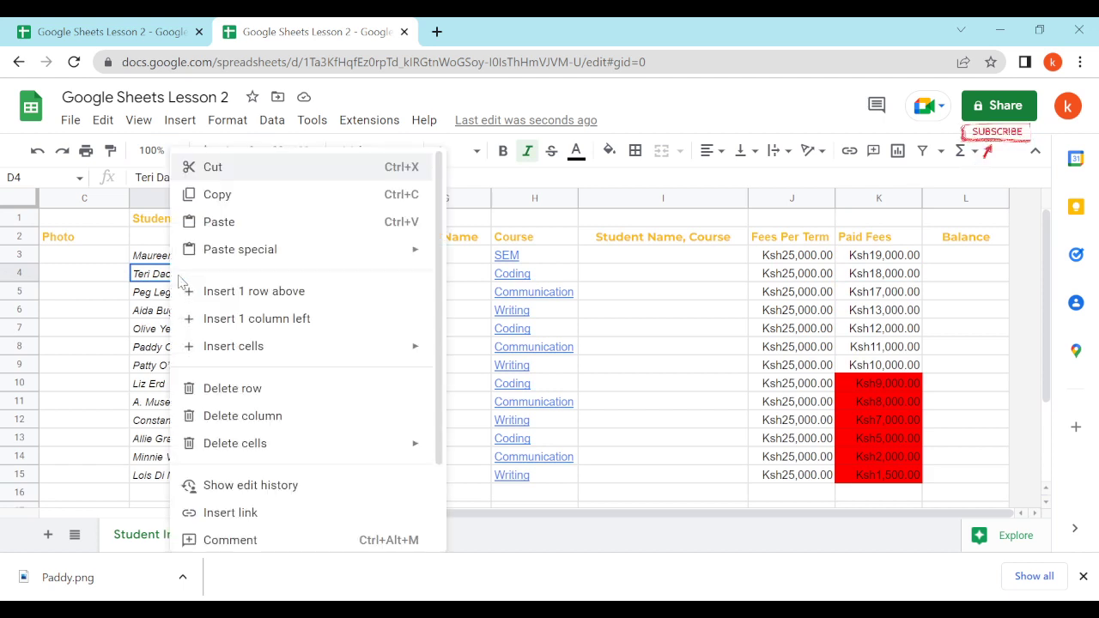
pyautogui.moveTo(258, 348)
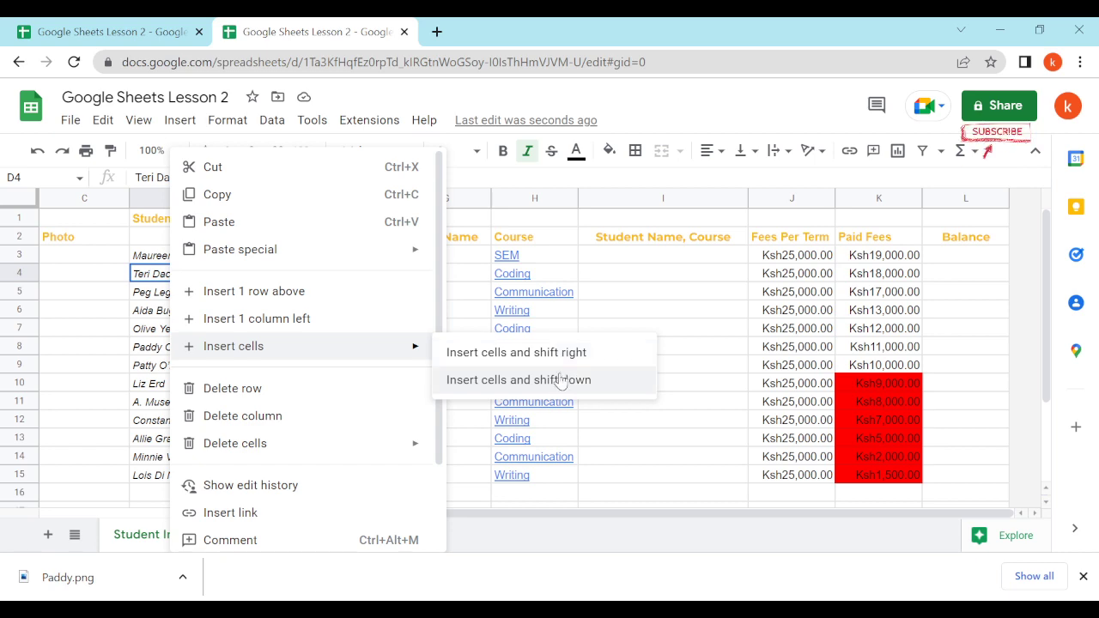
pyautogui.click(543, 391)
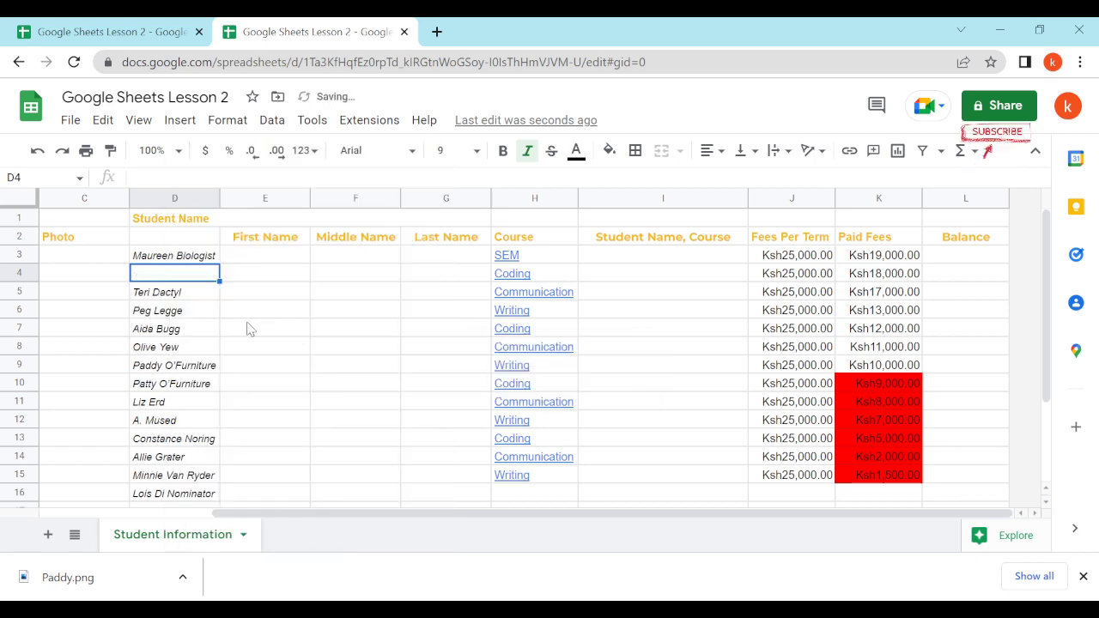
pyautogui.scroll(-3, 168, 311)
pyautogui.scroll(1, 199, 397)
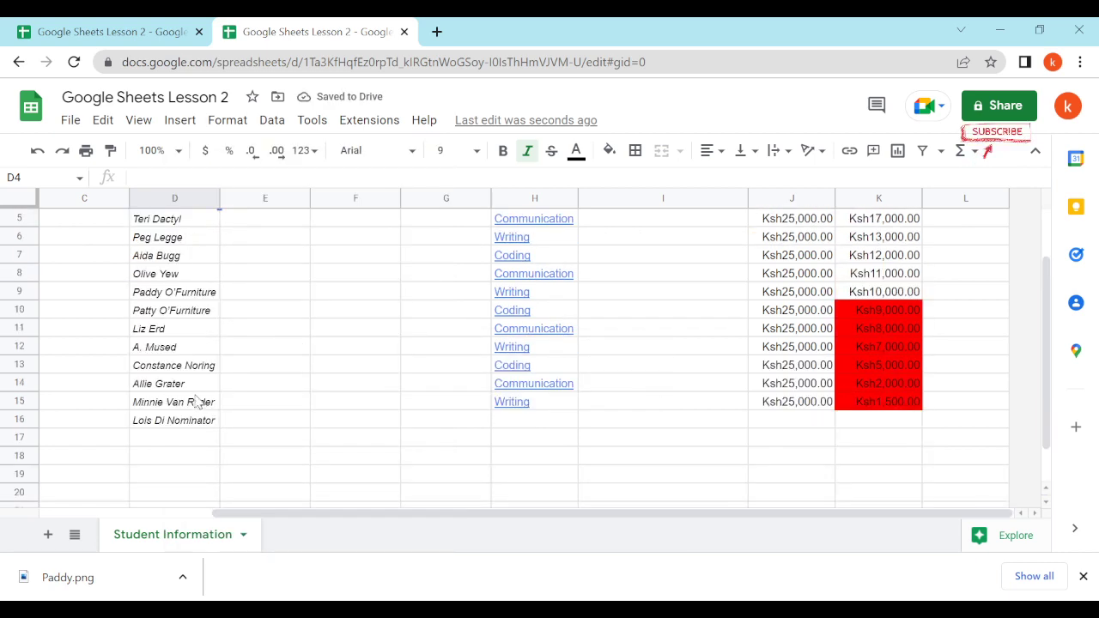
pyautogui.click(19, 420)
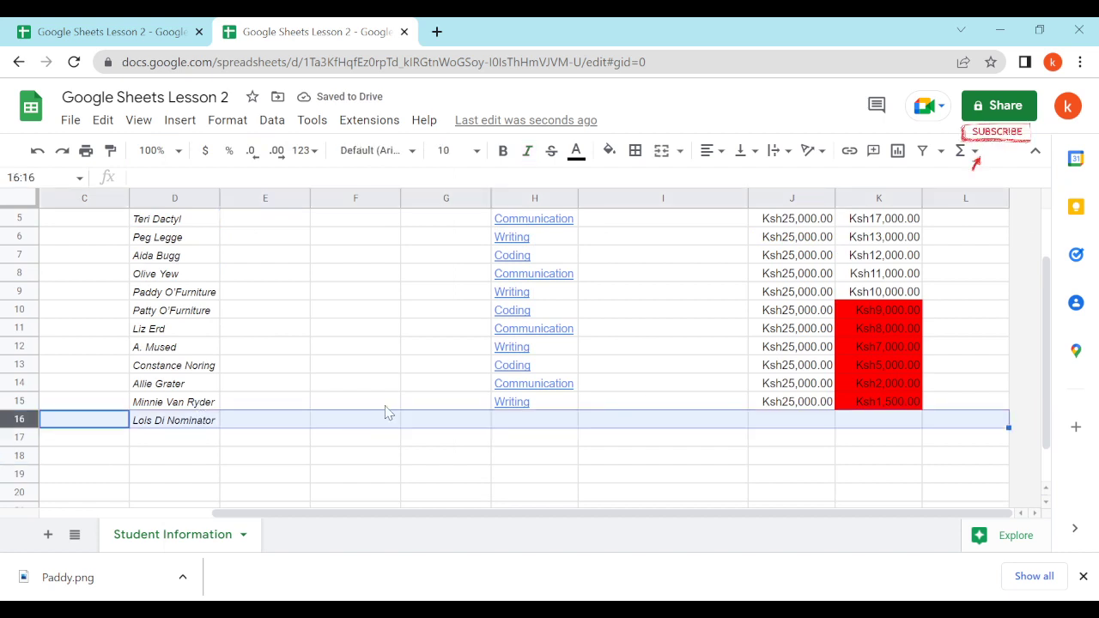
pyautogui.scroll(2, 180, 395)
pyautogui.scroll(-1, 177, 358)
pyautogui.scroll(1, 177, 360)
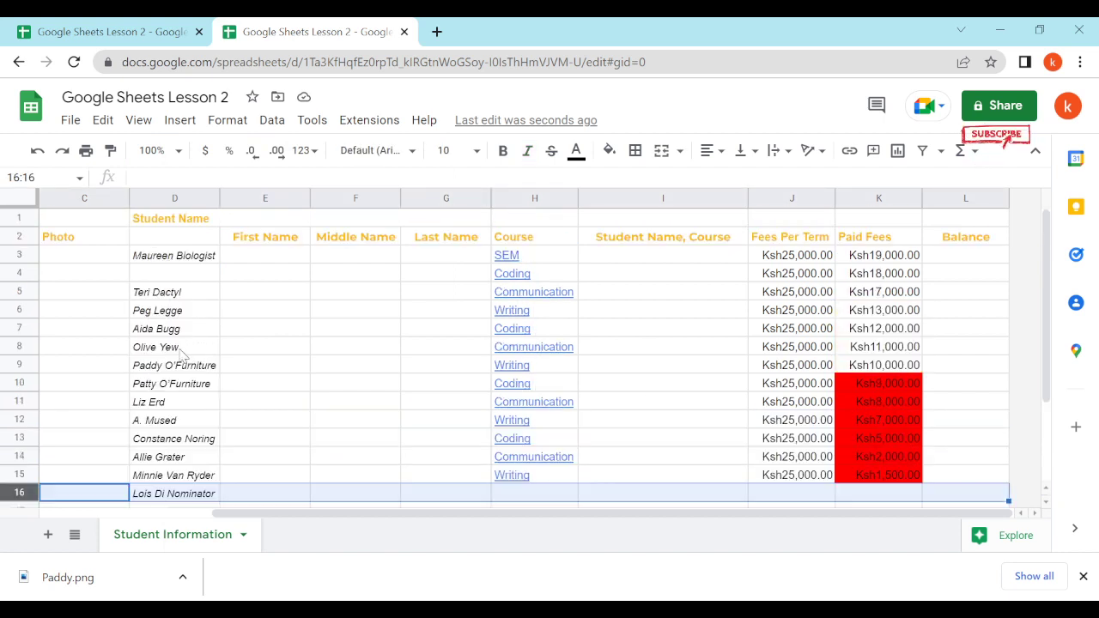
# Delete the blank cell D4 and shift the student names below it back up
pyautogui.click(175, 279)
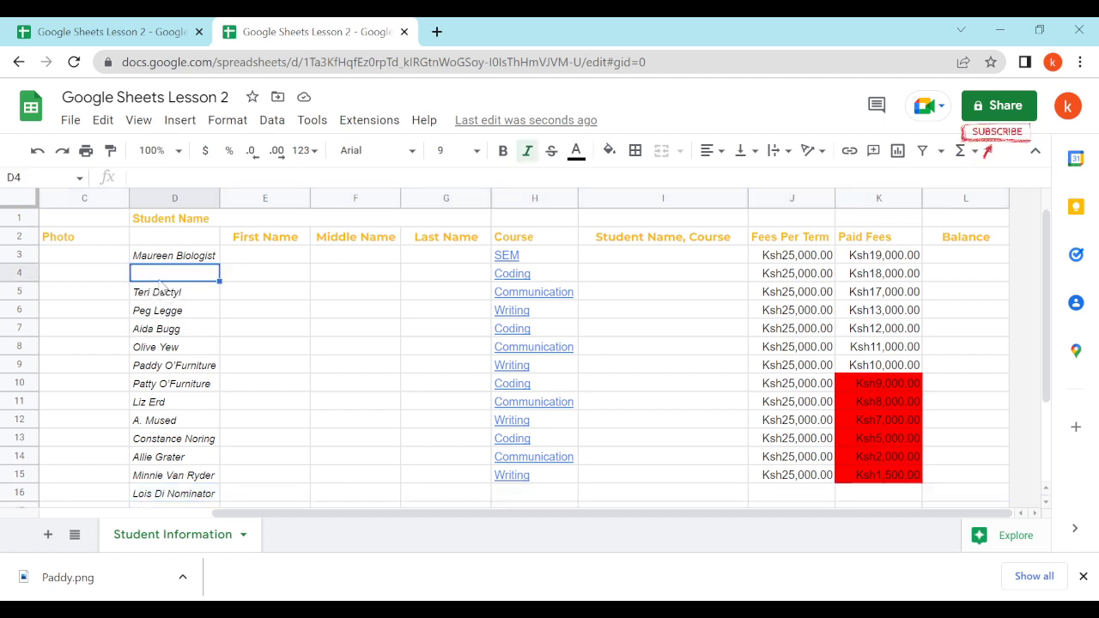
pyautogui.scroll(-3, 214, 430)
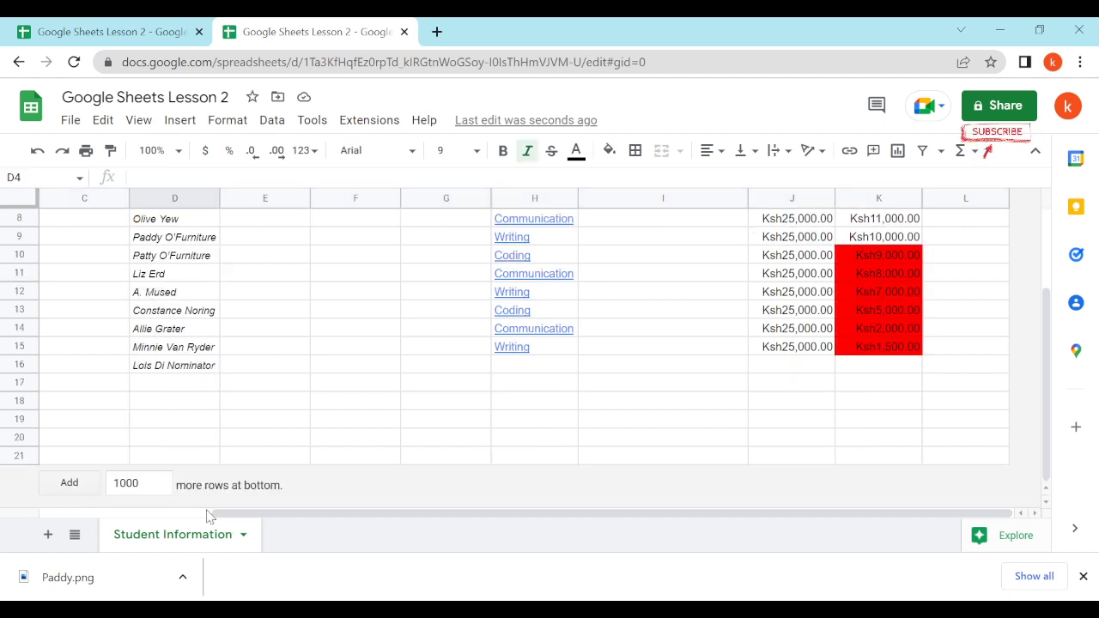
pyautogui.scroll(3, 129, 334)
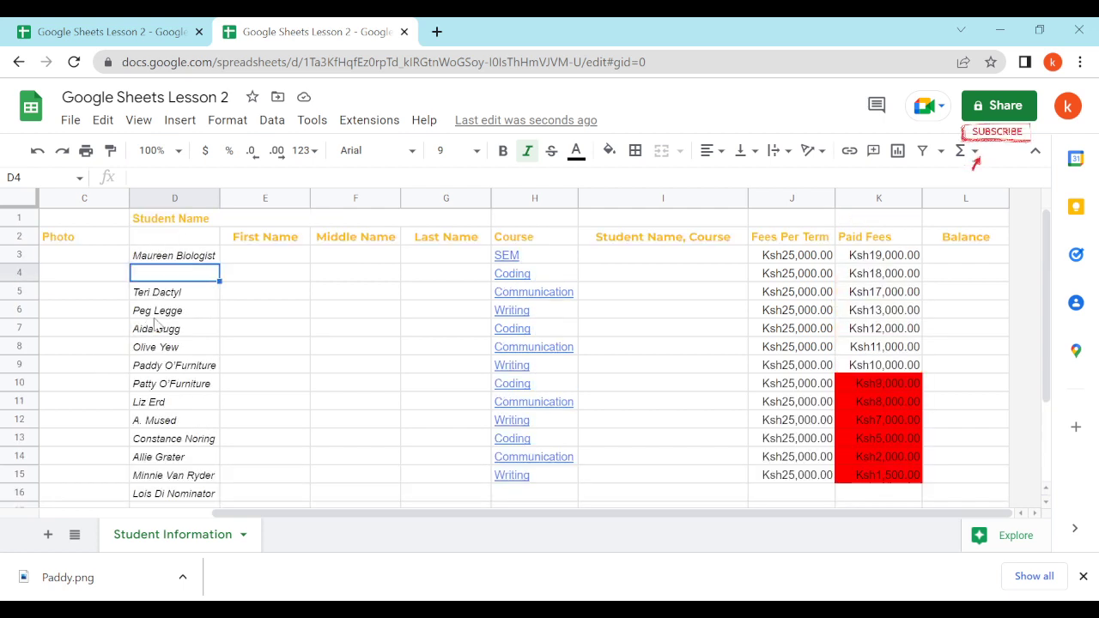
pyautogui.scroll(-1, 196, 396)
pyautogui.scroll(1, 121, 310)
pyautogui.rightClick(179, 278)
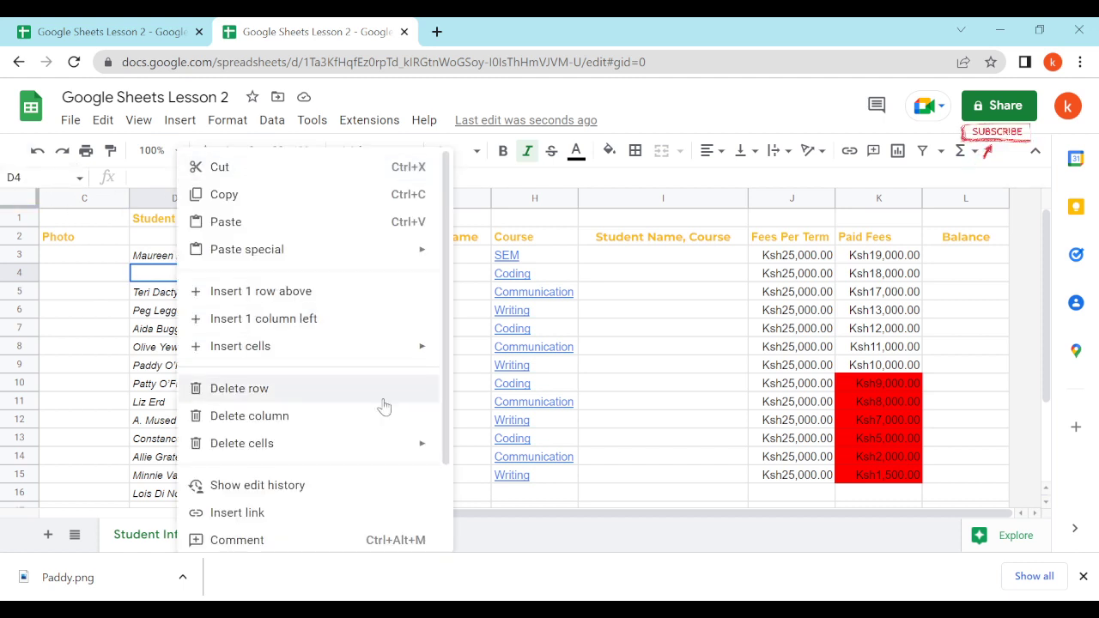
pyautogui.moveTo(267, 454)
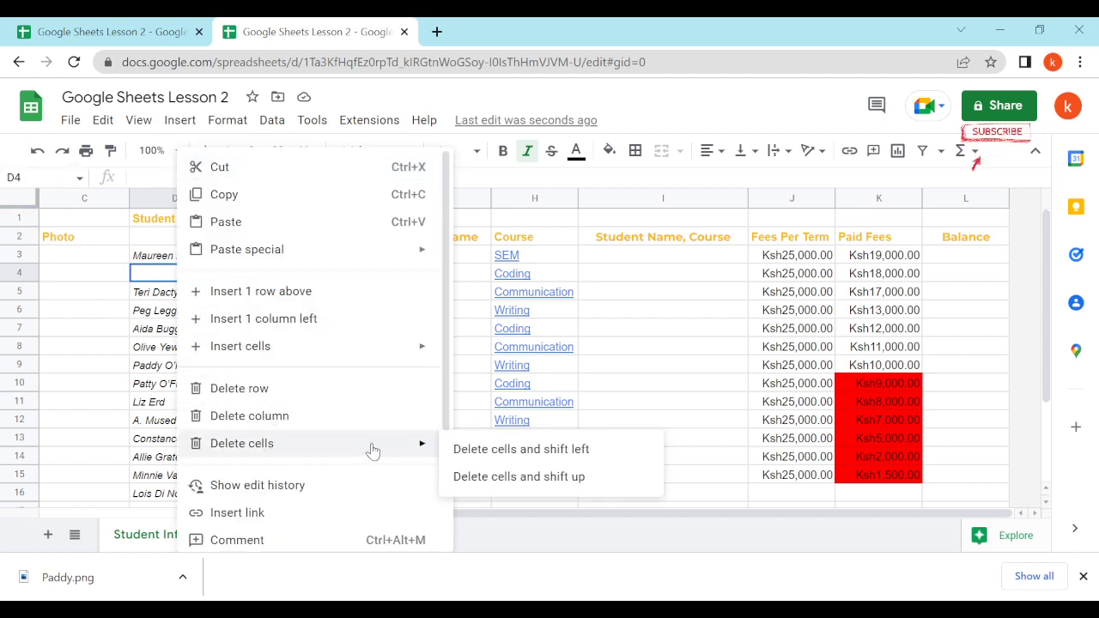
pyautogui.click(512, 478)
pyautogui.scroll(-3, 172, 324)
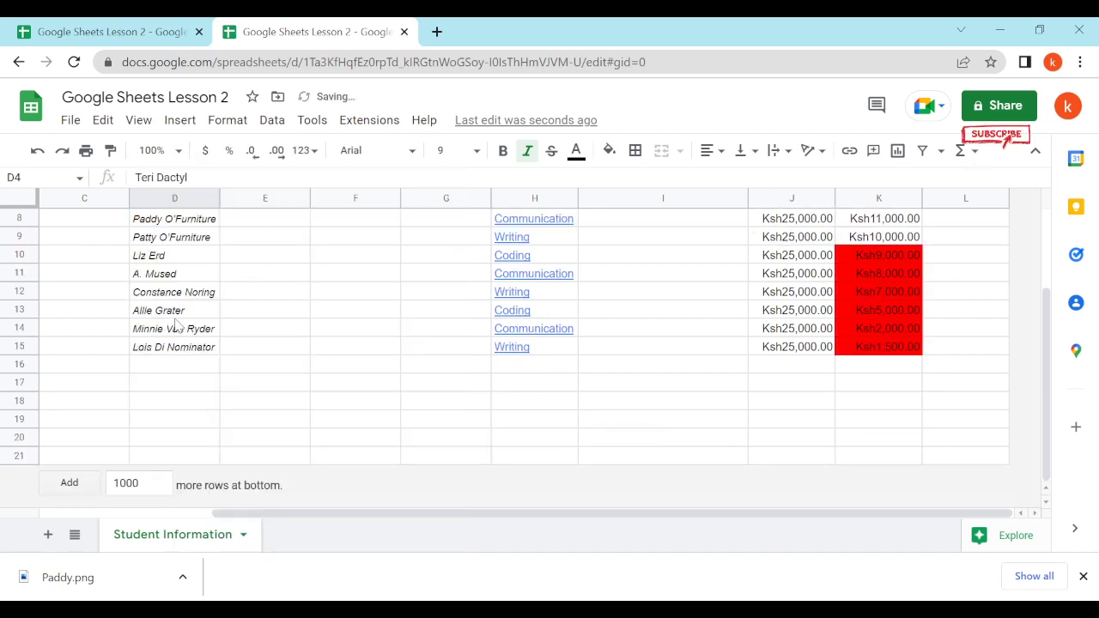
pyautogui.scroll(3, 118, 304)
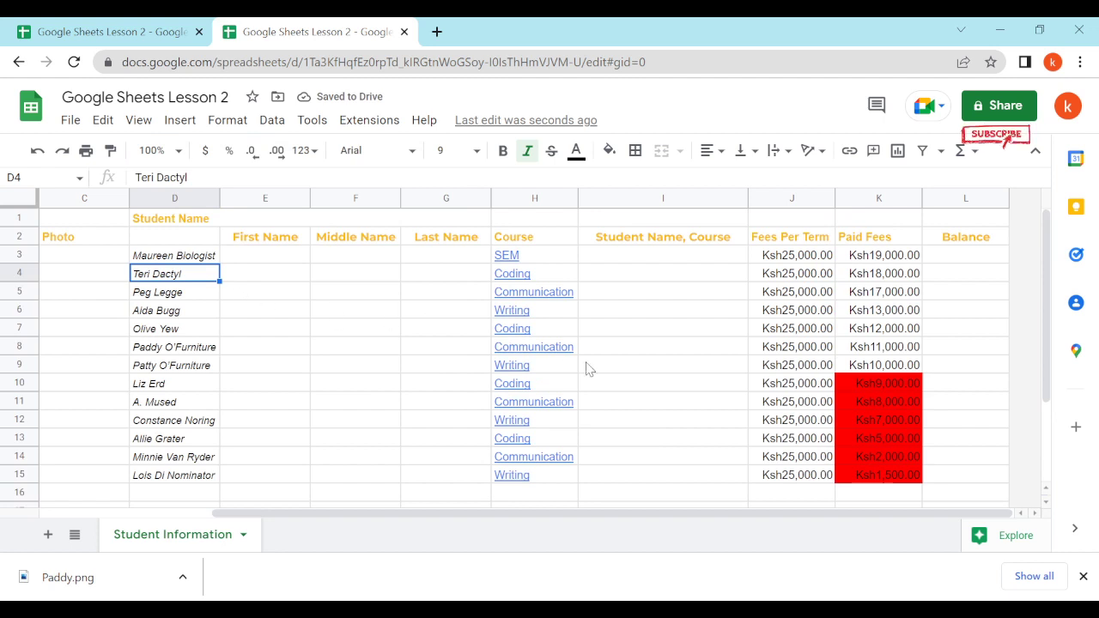
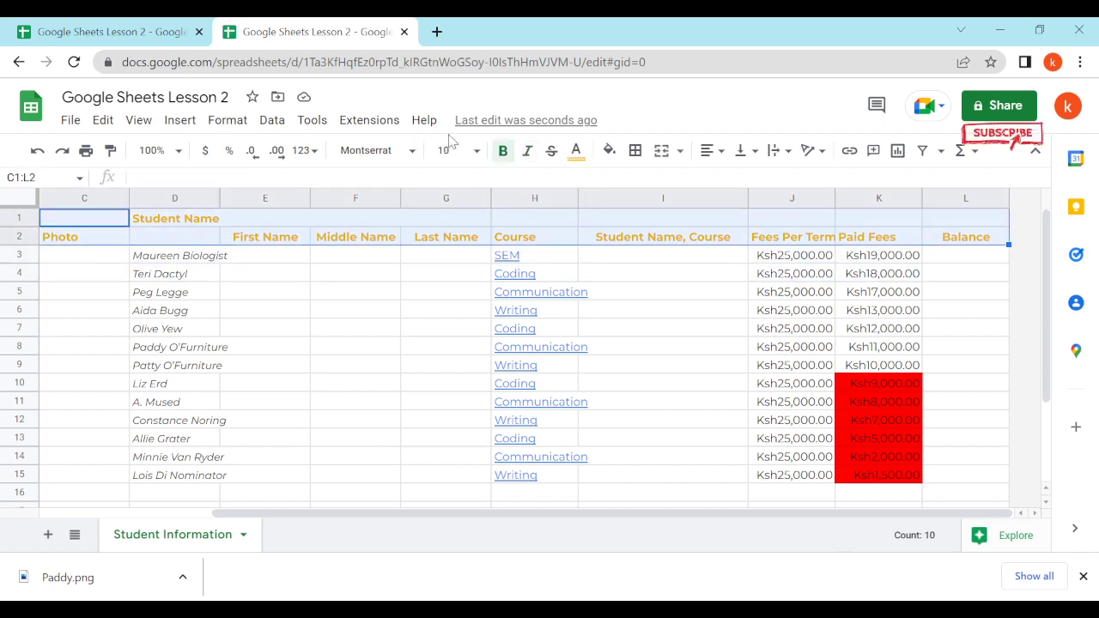
# Turn bold off and back on for the header cells C1:L2
pyautogui.click(504, 152)
pyautogui.click(505, 155)
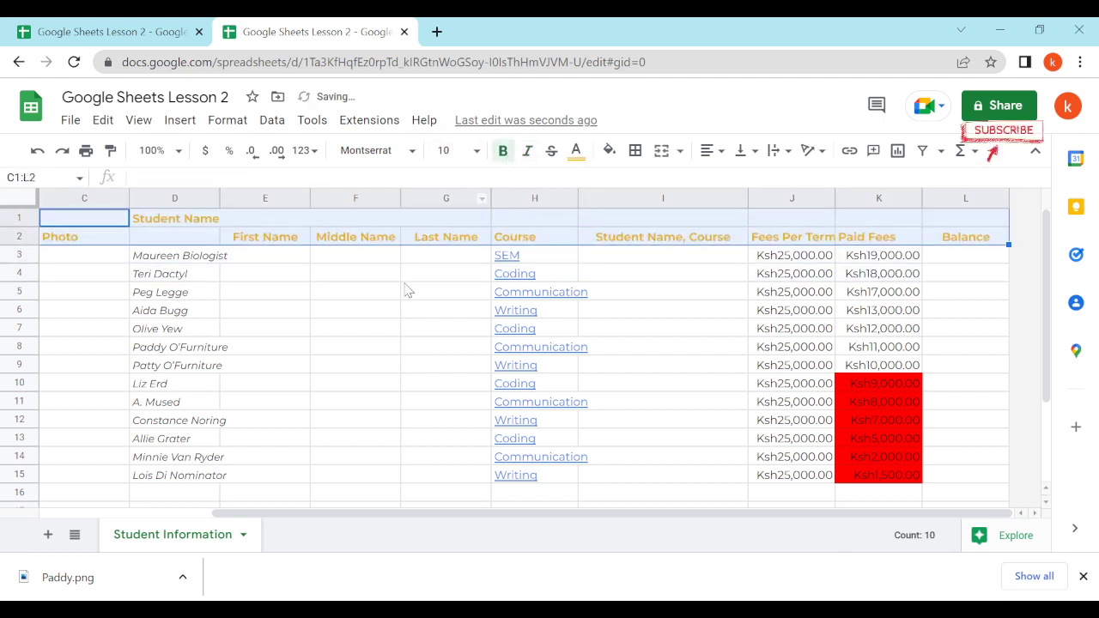
# Remove the underline from the course entries in H3:H15 and apply it again
pyautogui.click(539, 257)
pyautogui.moveTo(559, 415); pyautogui.dragTo(552, 473)
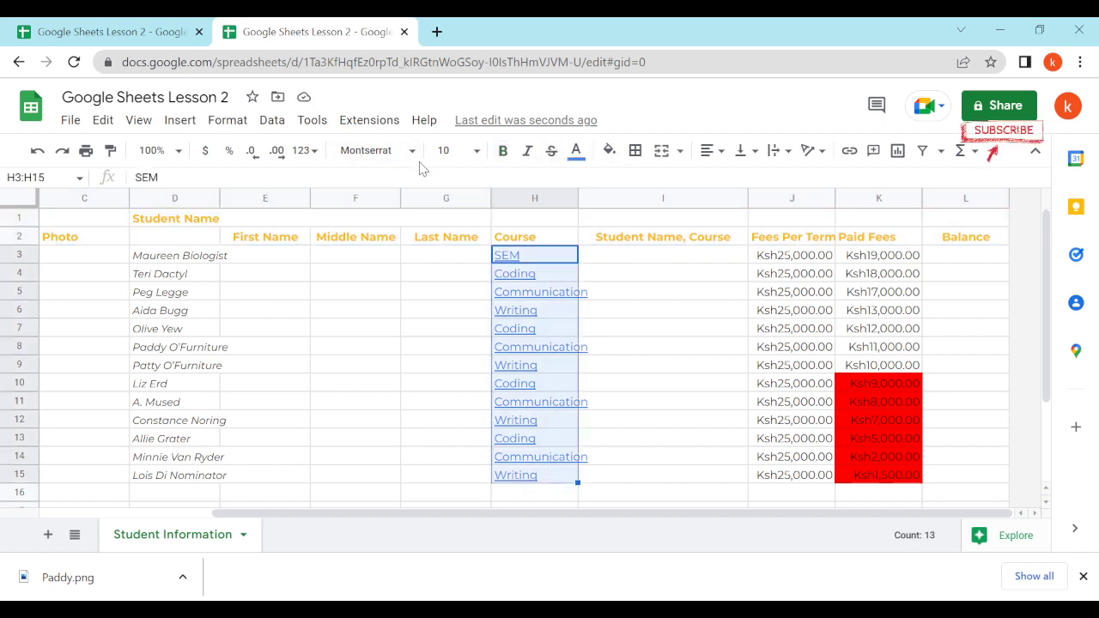
pyautogui.hotkey('ctrl', 'u')
pyautogui.click(228, 121)
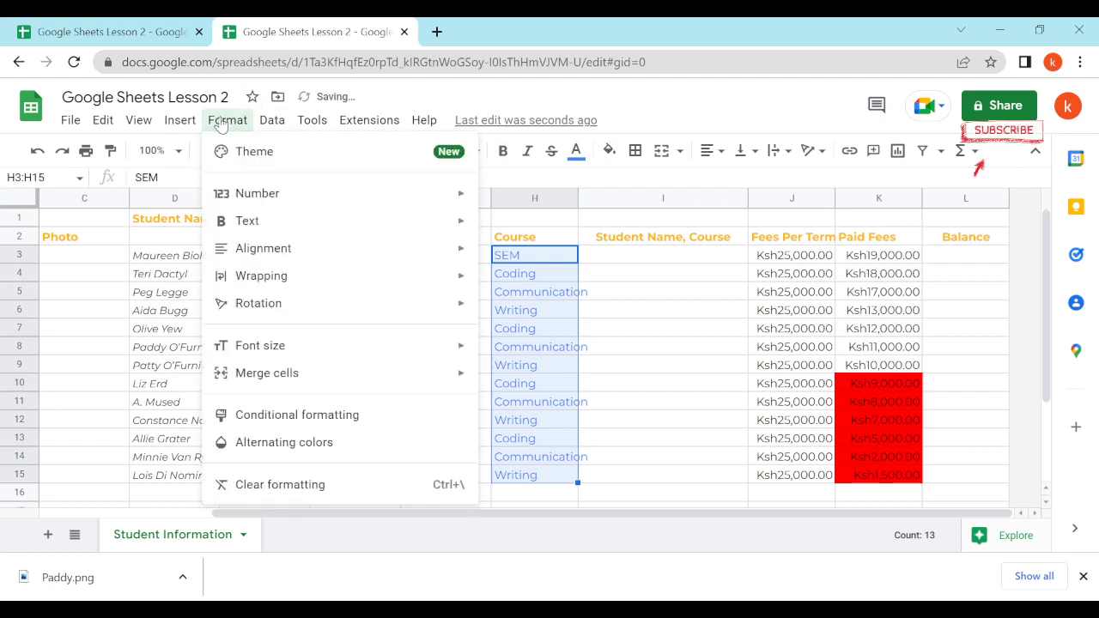
pyautogui.moveTo(331, 383)
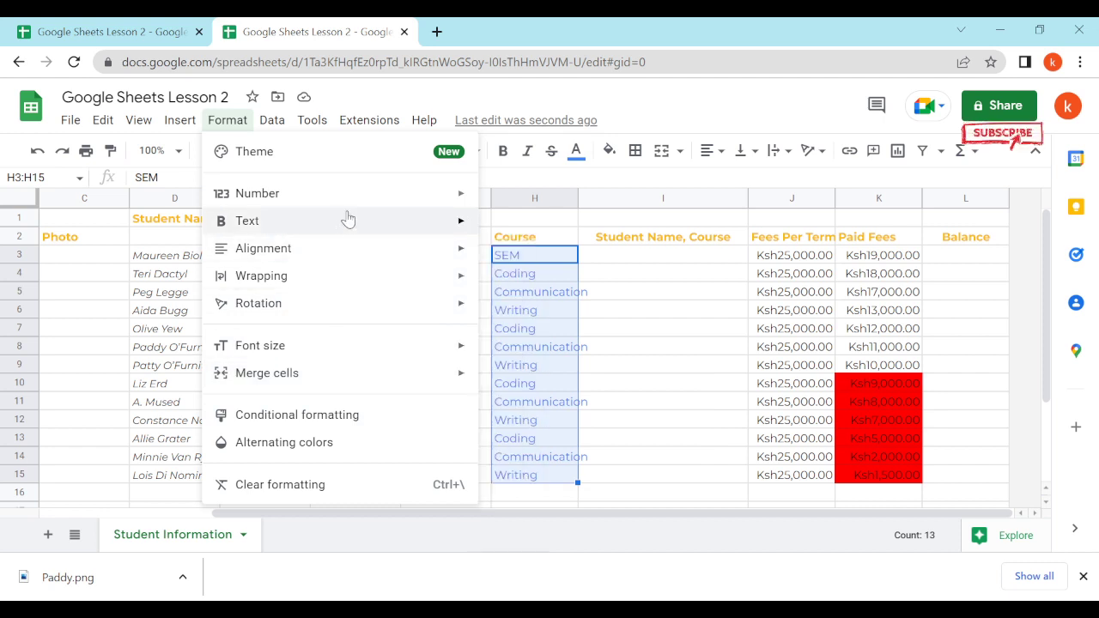
pyautogui.moveTo(424, 232)
pyautogui.click(559, 292)
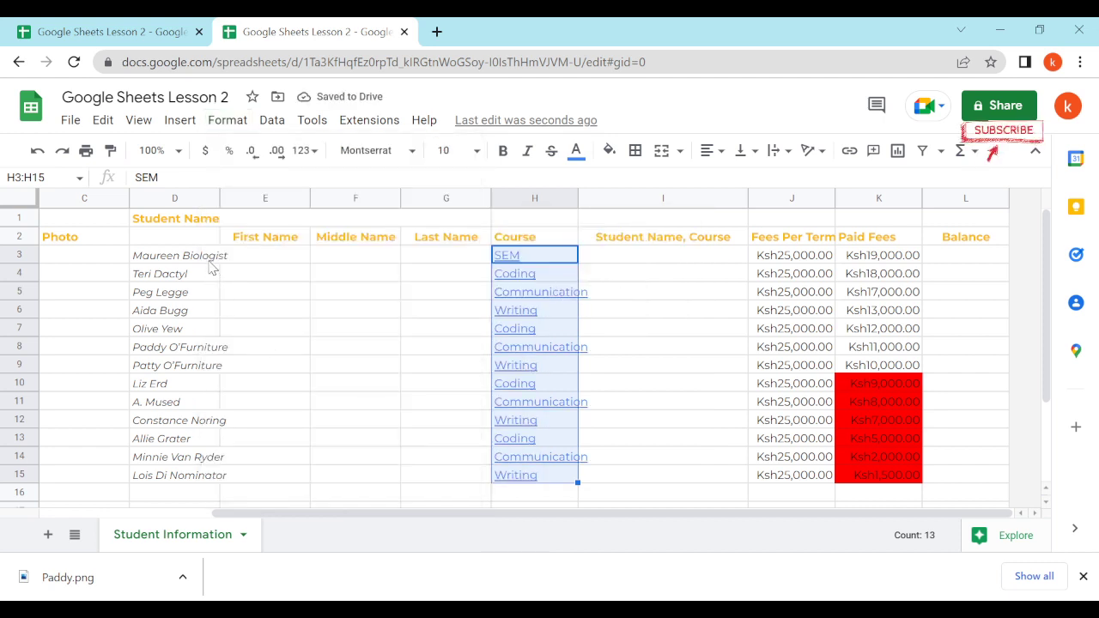
# Turn italics off and back on for the student names in D3:D15
pyautogui.moveTo(211, 260); pyautogui.dragTo(204, 490)
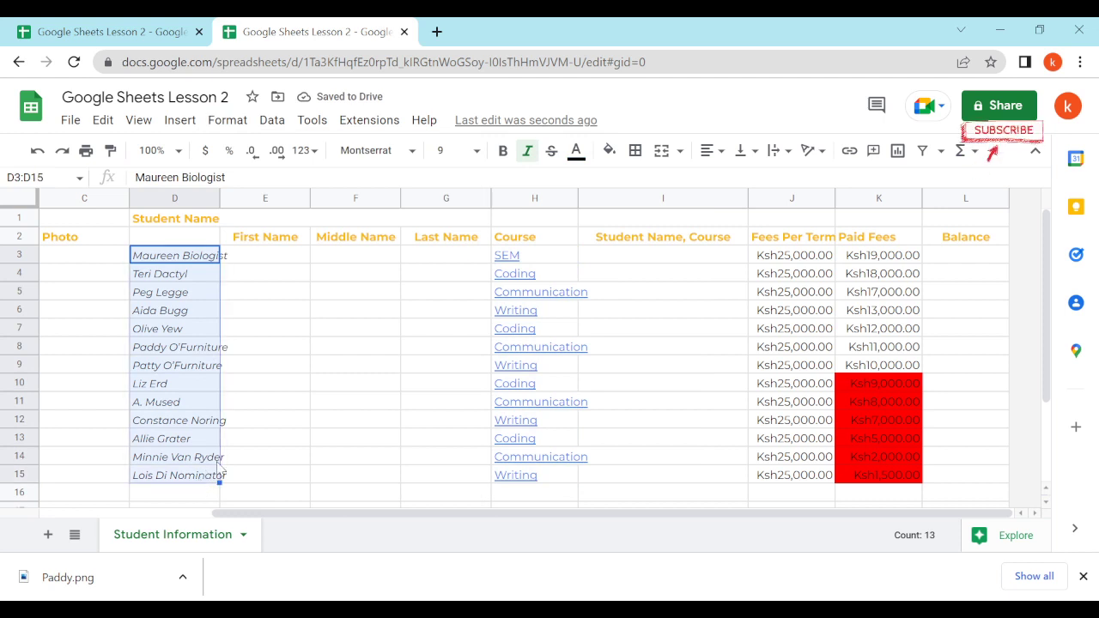
pyautogui.click(528, 153)
pyautogui.click(530, 155)
# Delete the conditional formatting rule that highlights Paid Fees values less than 10000 in K1:K21
pyautogui.click(881, 310)
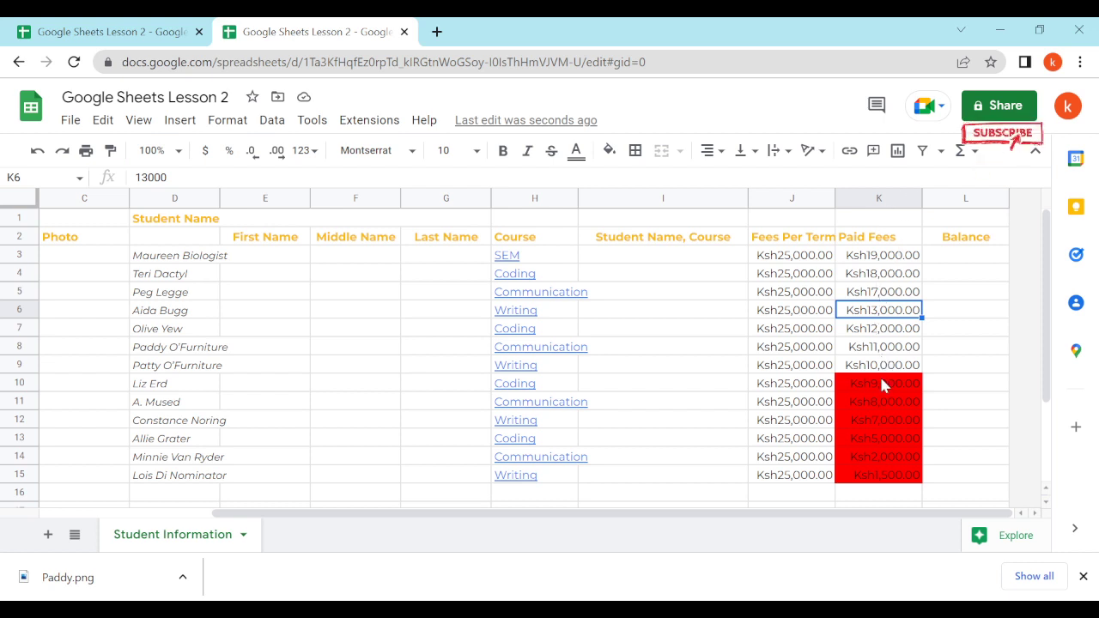
pyautogui.moveTo(879, 378); pyautogui.dragTo(890, 464)
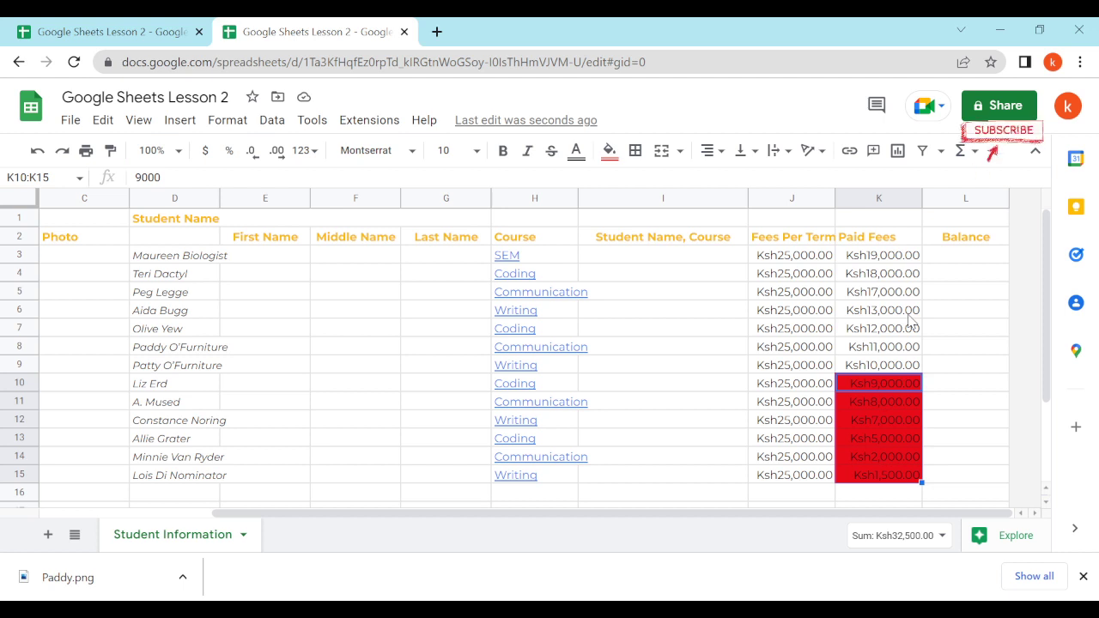
pyautogui.click(239, 129)
pyautogui.click(343, 418)
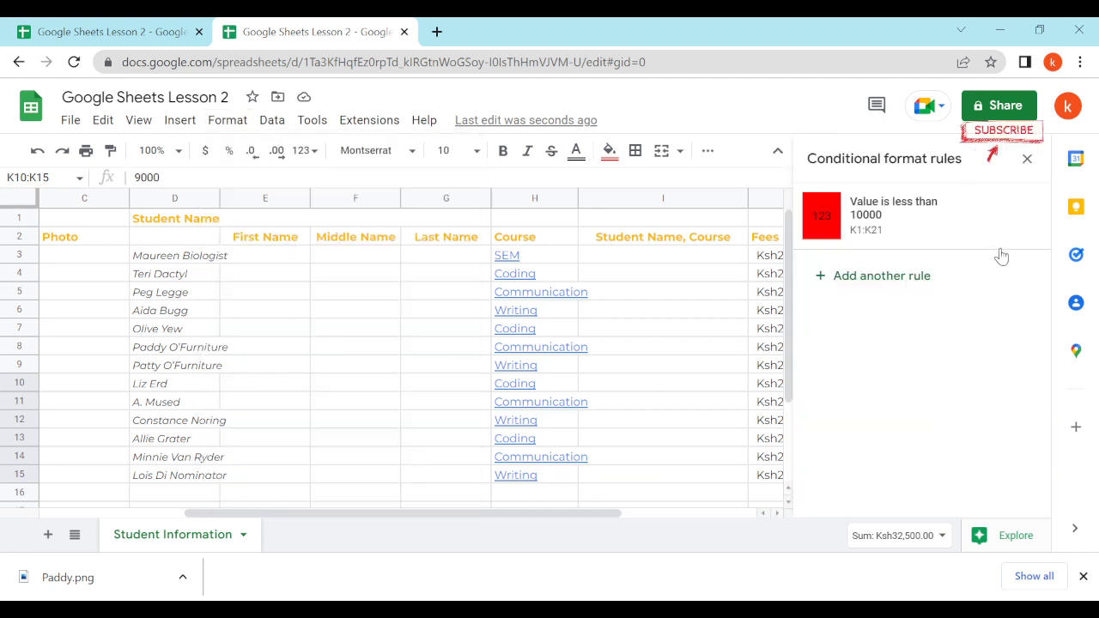
pyautogui.click(1020, 218)
pyautogui.click(1027, 158)
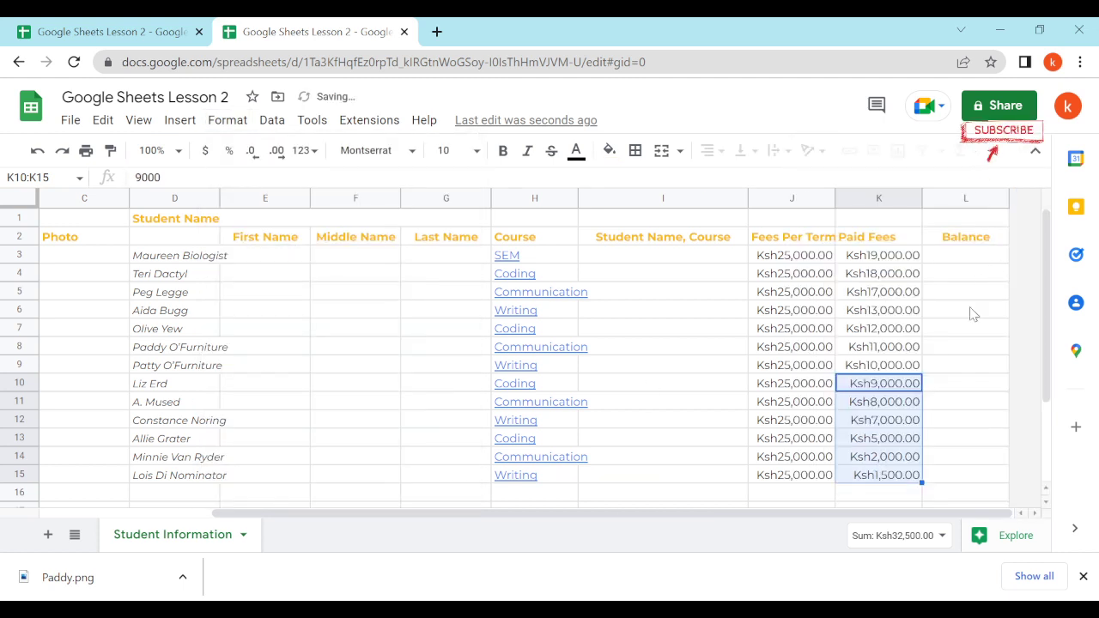
# Add a conditional formatting rule with the default style to the Paid Fees column for values less than 10000
pyautogui.click(885, 199)
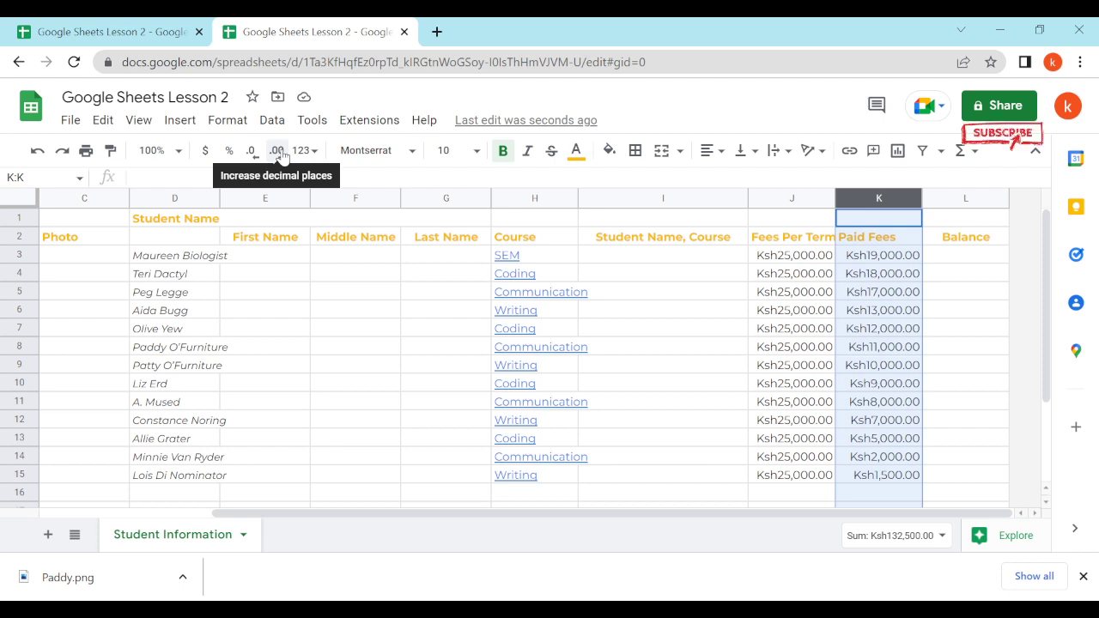
pyautogui.click(229, 121)
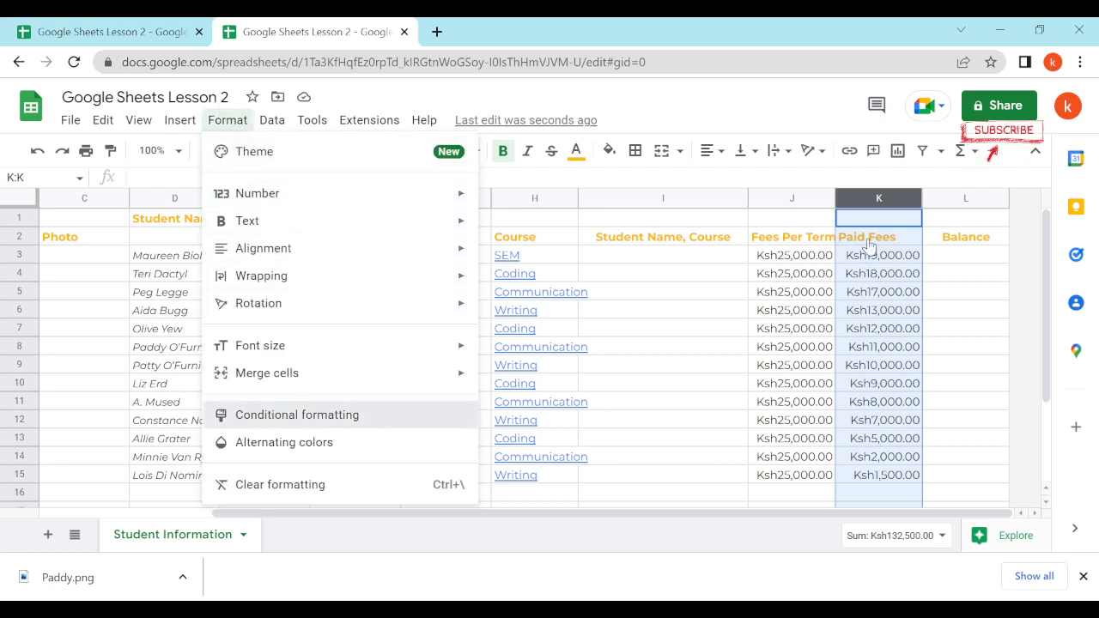
pyautogui.click(290, 418)
pyautogui.scroll(-1, 908, 373)
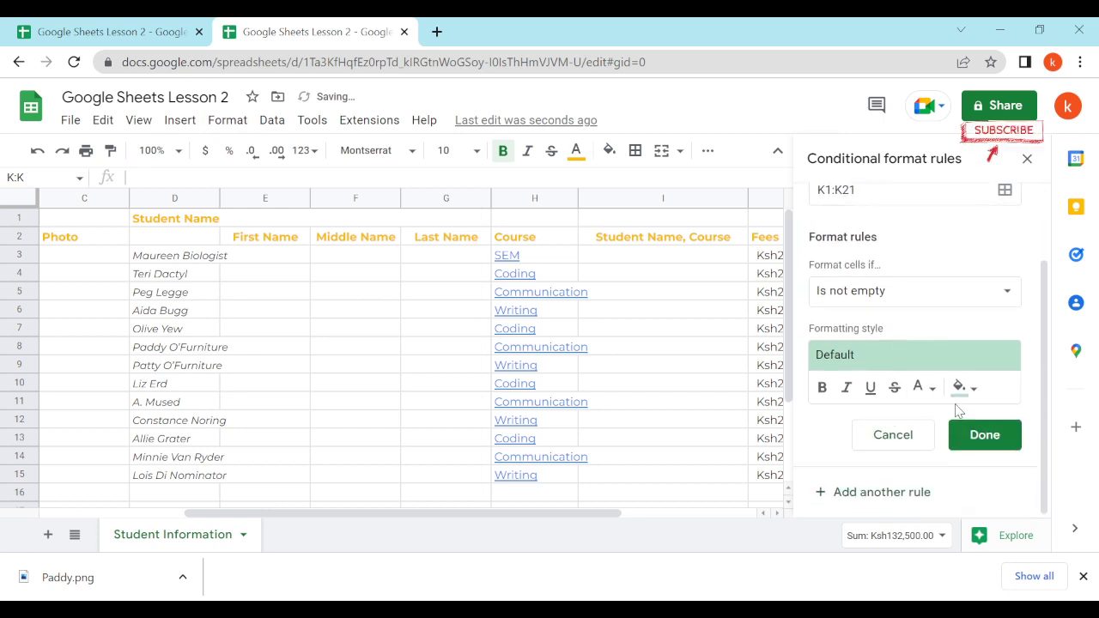
pyautogui.click(962, 387)
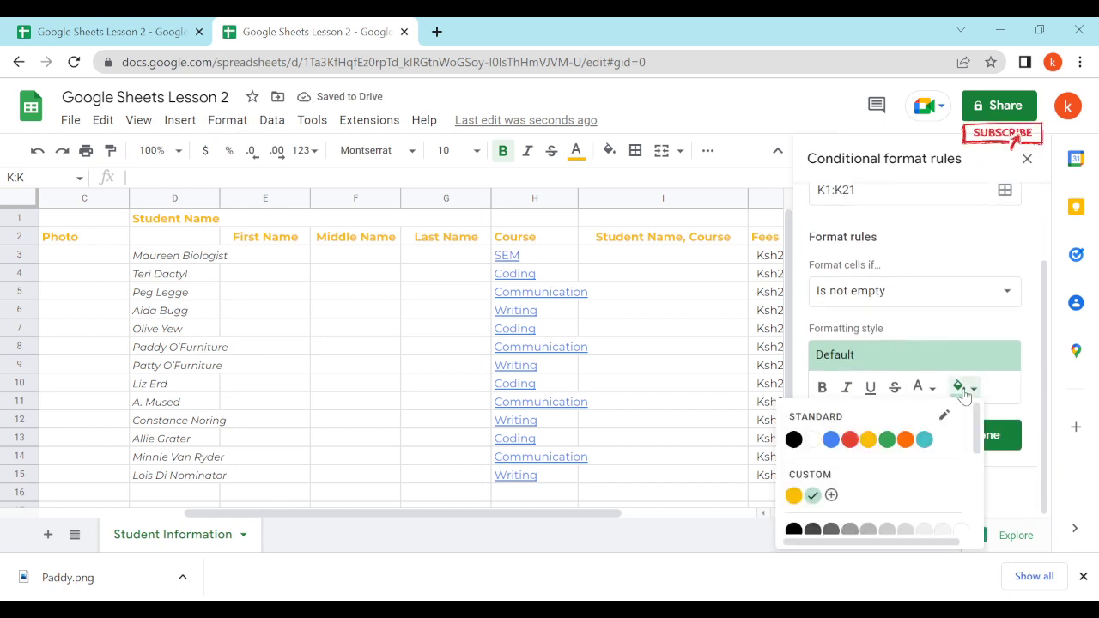
pyautogui.click(933, 290)
pyautogui.scroll(-3, 933, 318)
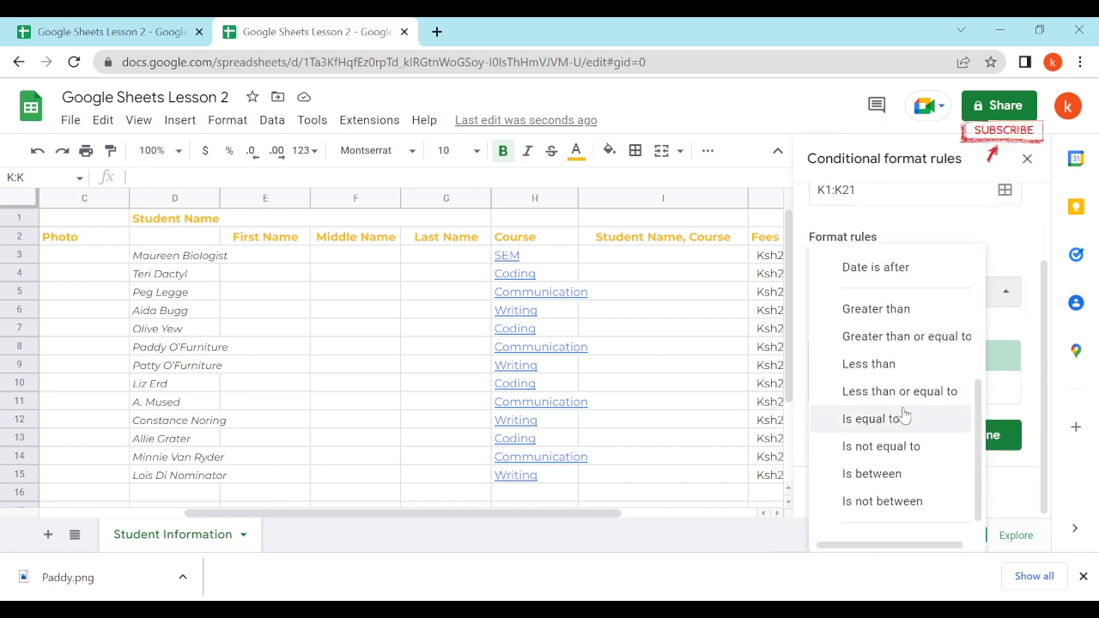
pyautogui.click(896, 363)
pyautogui.click(857, 326)
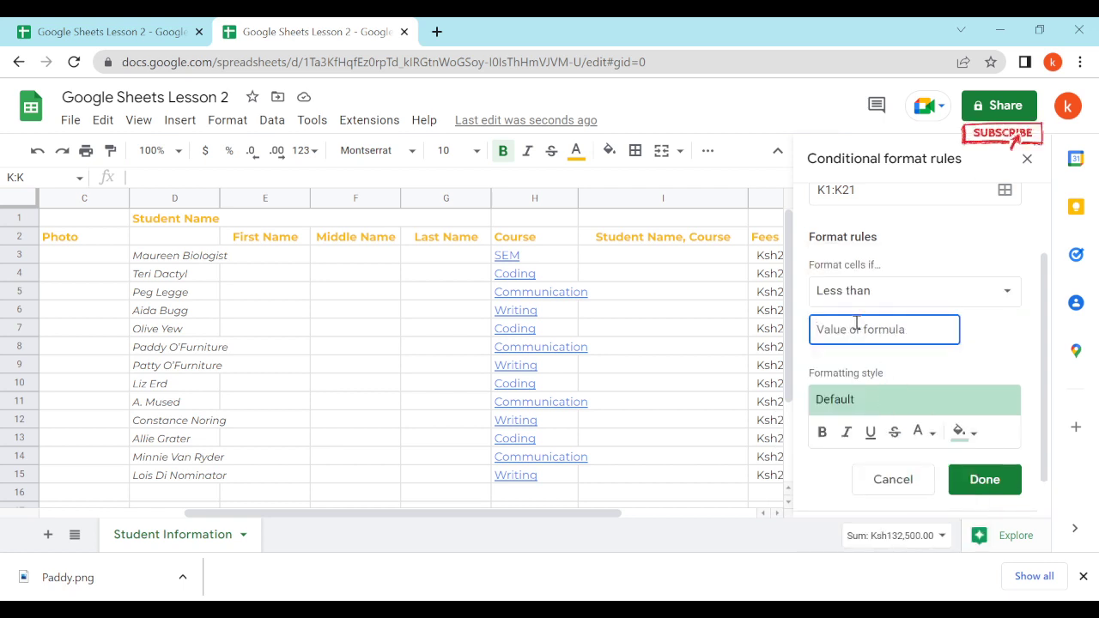
pyautogui.write('10000')
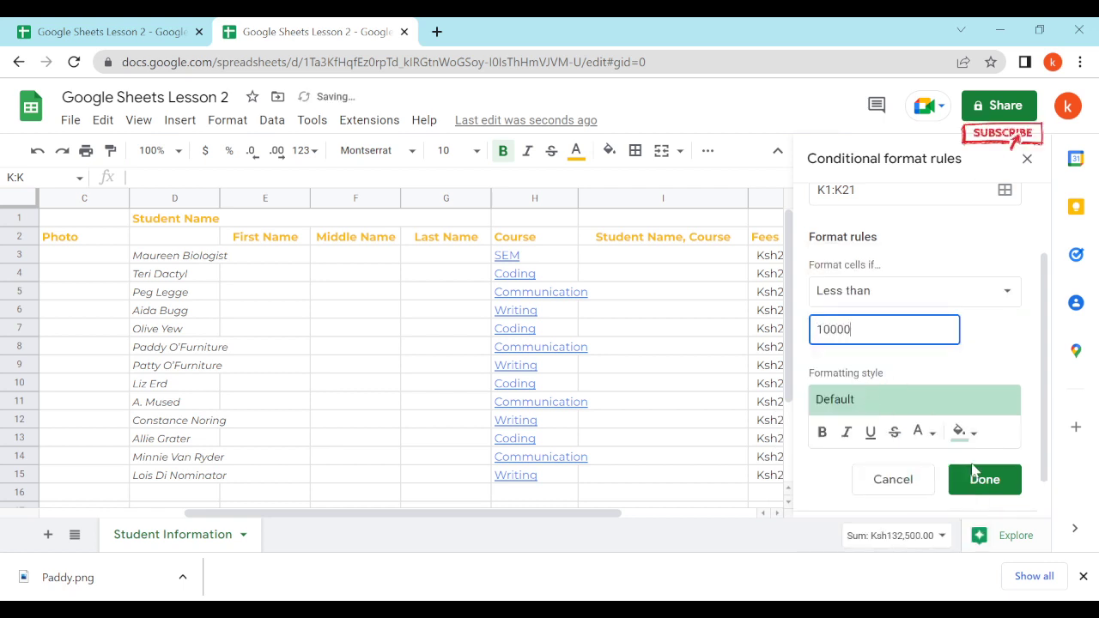
pyautogui.click(979, 478)
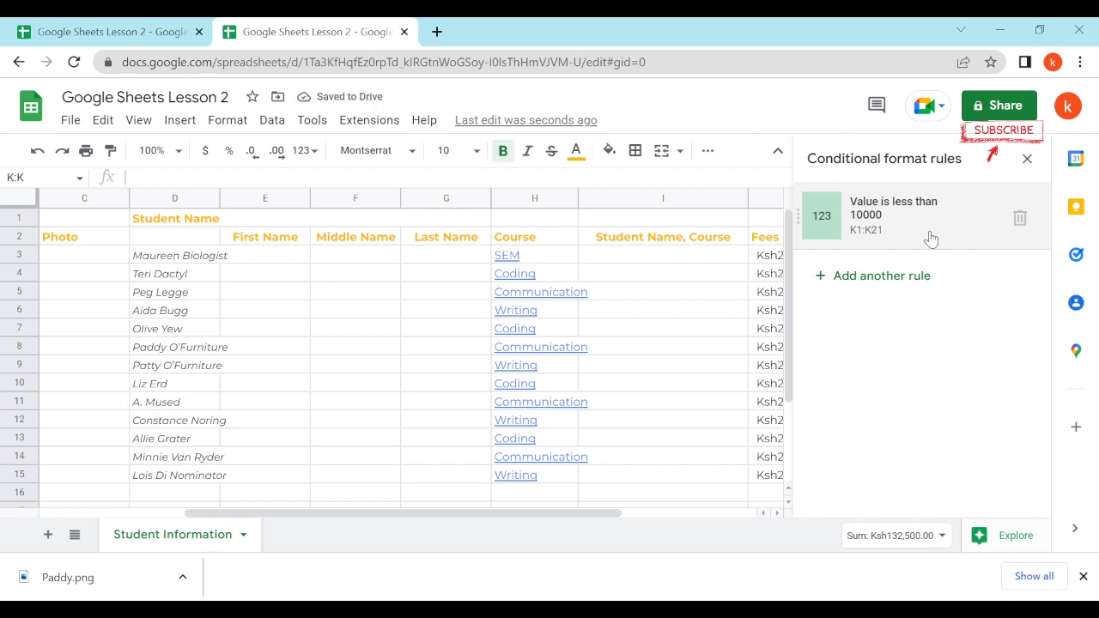
# Change the fill colour of the Paid Fees conditional formatting rule to the standard red
pyautogui.click(887, 223)
pyautogui.scroll(-3, 923, 418)
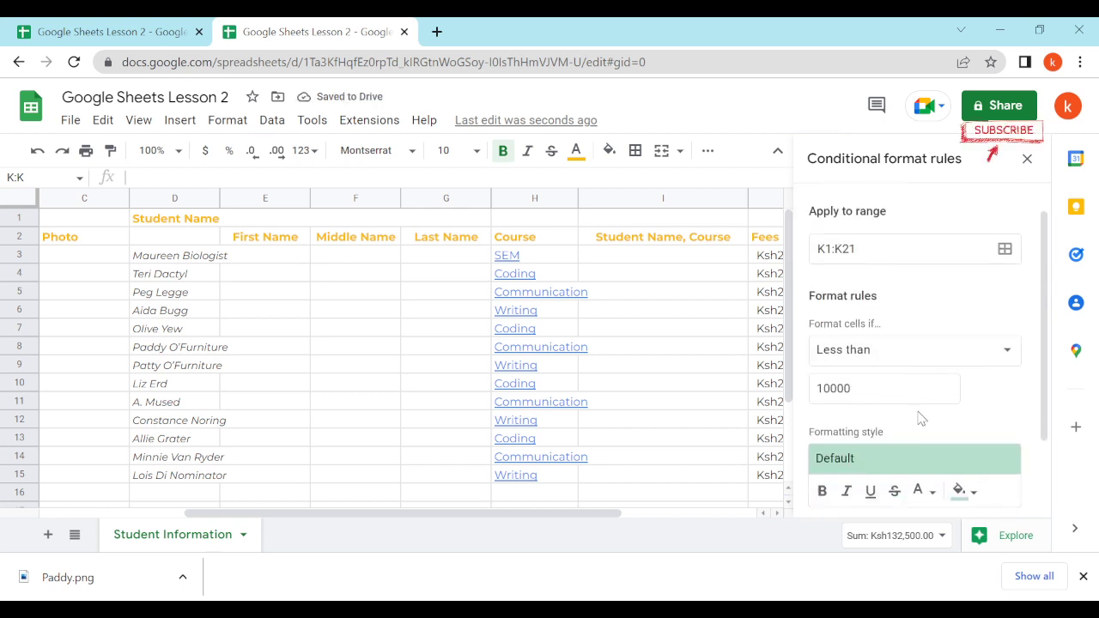
pyautogui.click(960, 388)
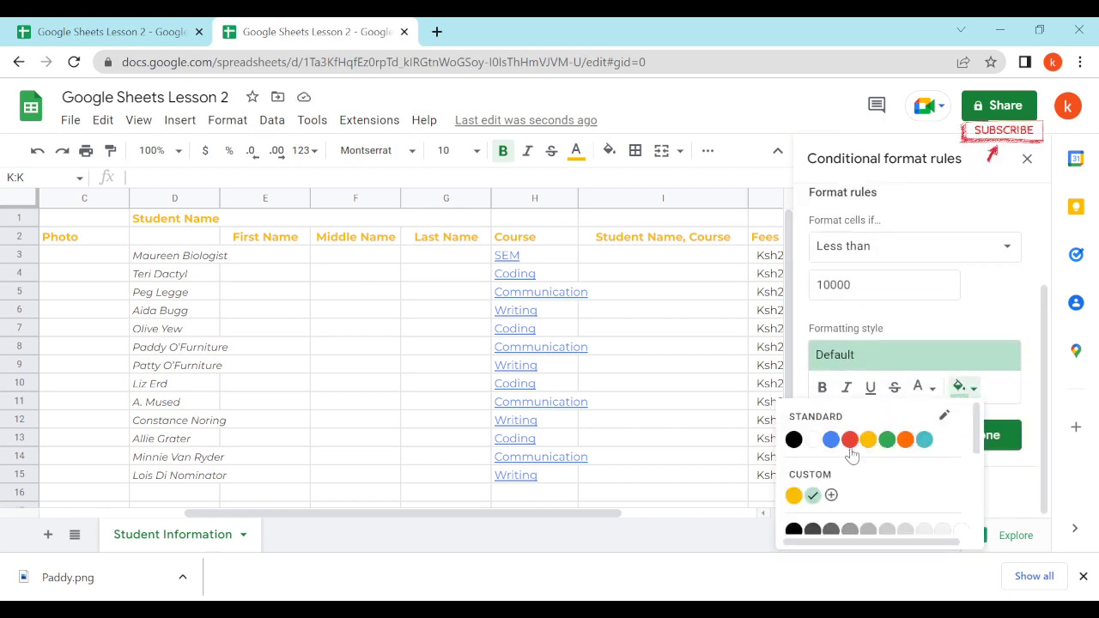
pyautogui.scroll(-2, 847, 457)
pyautogui.scroll(3, 848, 457)
pyautogui.click(849, 440)
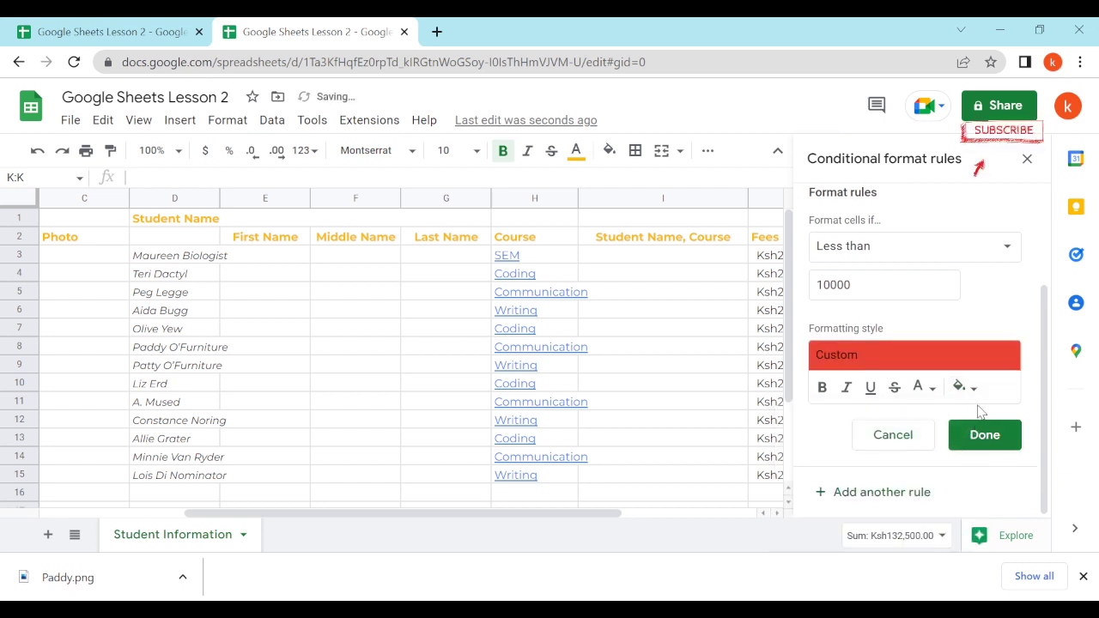
pyautogui.click(988, 436)
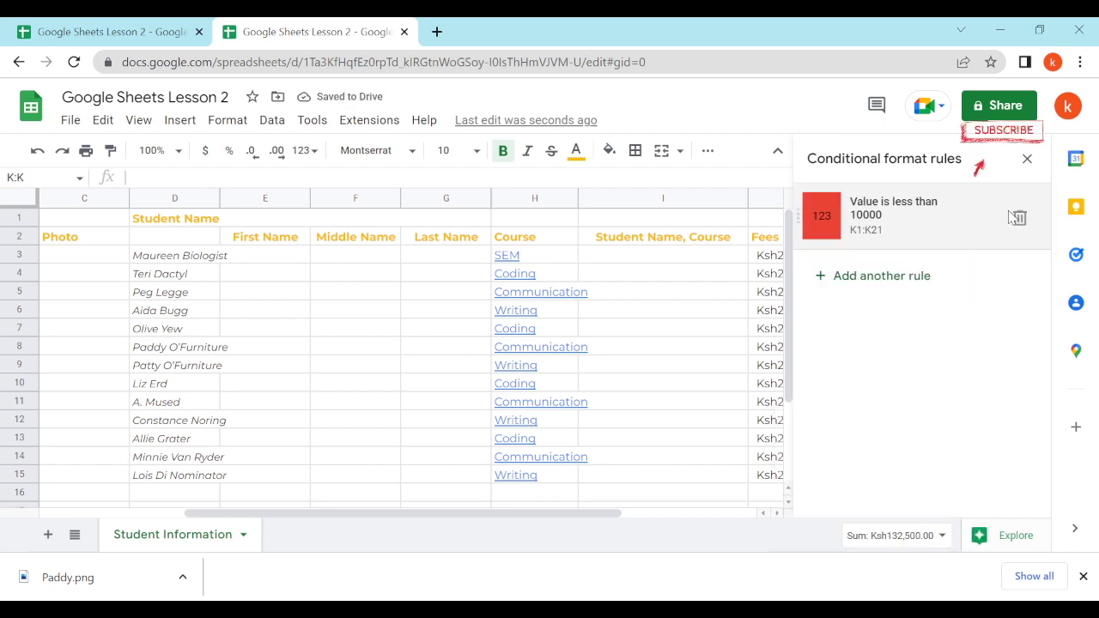
pyautogui.click(1027, 158)
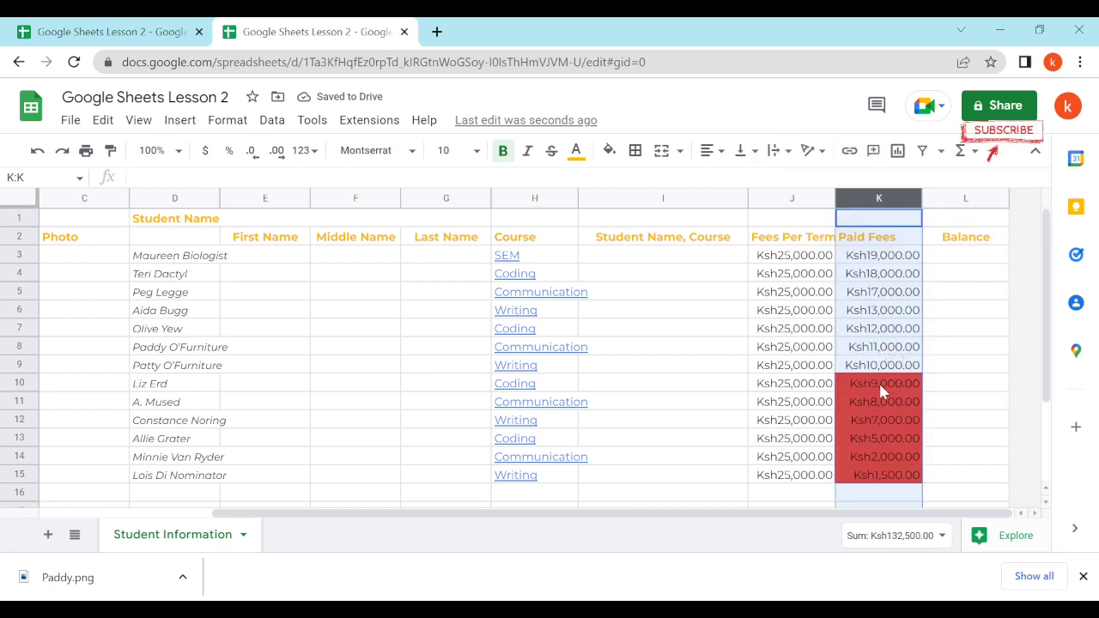
pyautogui.click(885, 391)
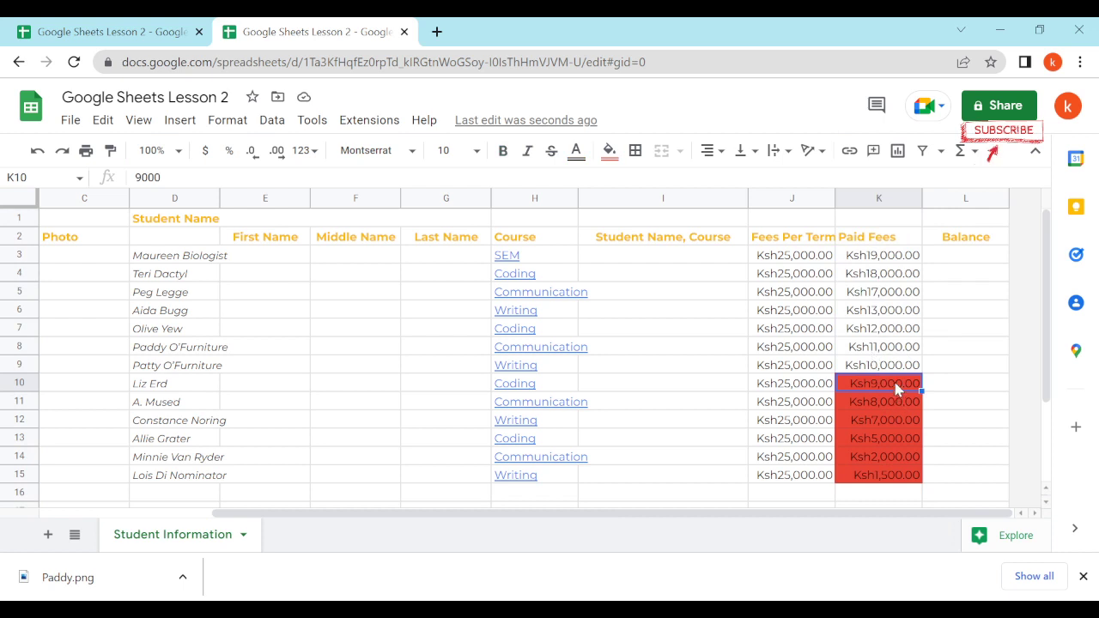
pyautogui.scroll(-1, 885, 382)
pyautogui.scroll(1, 878, 378)
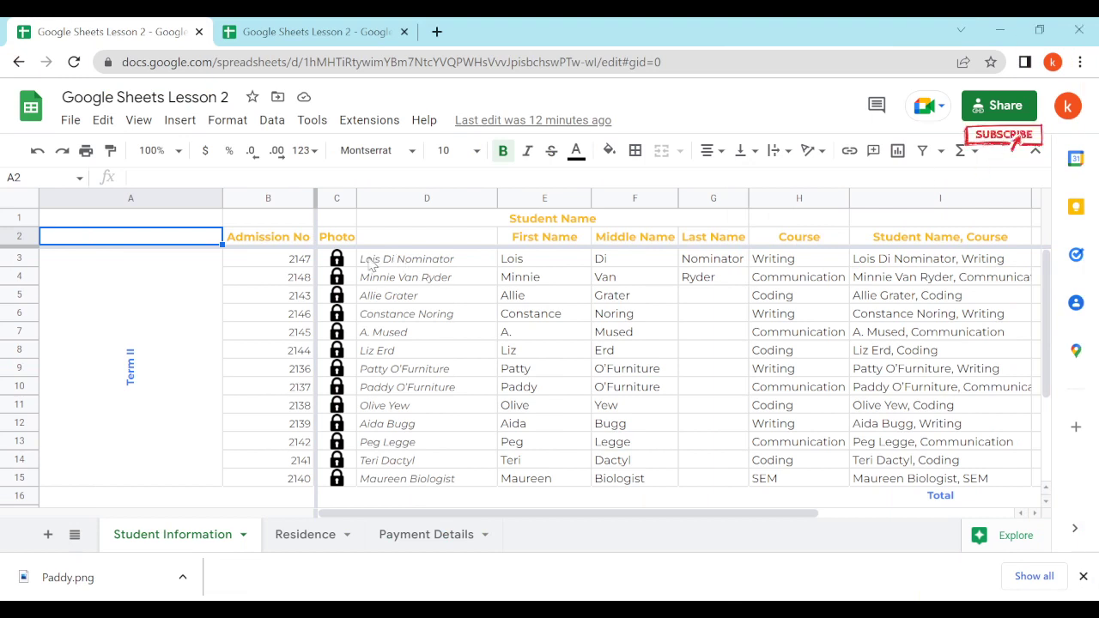
# Look through the Payment Details chart, the Residence sheet and the Photo column of Student Information in the finished workbook
pyautogui.click(451, 550)
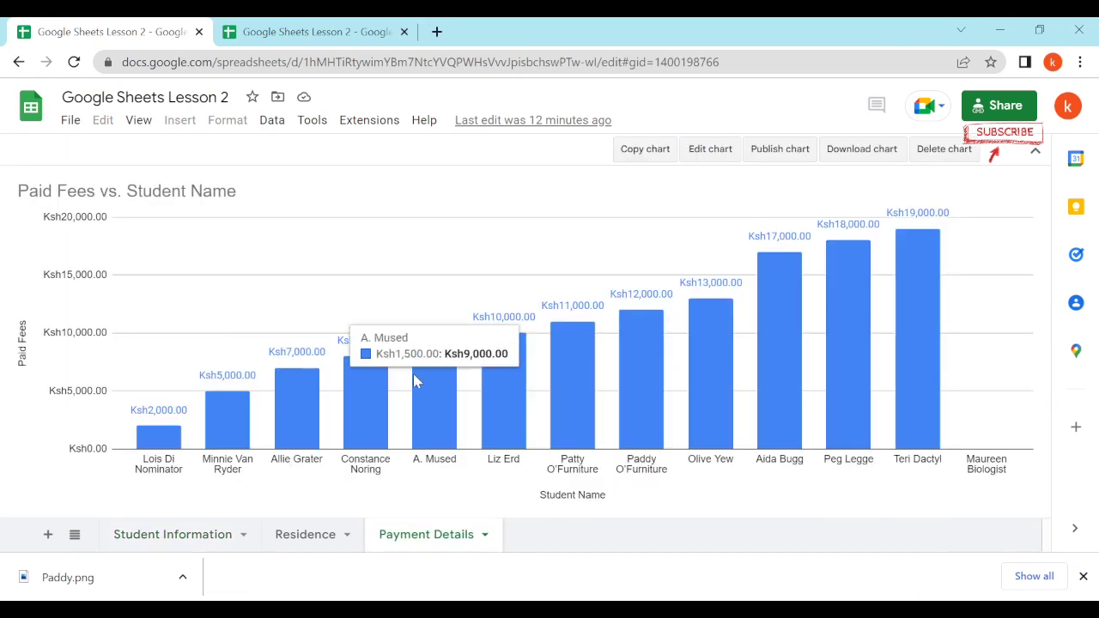
pyautogui.click(234, 531)
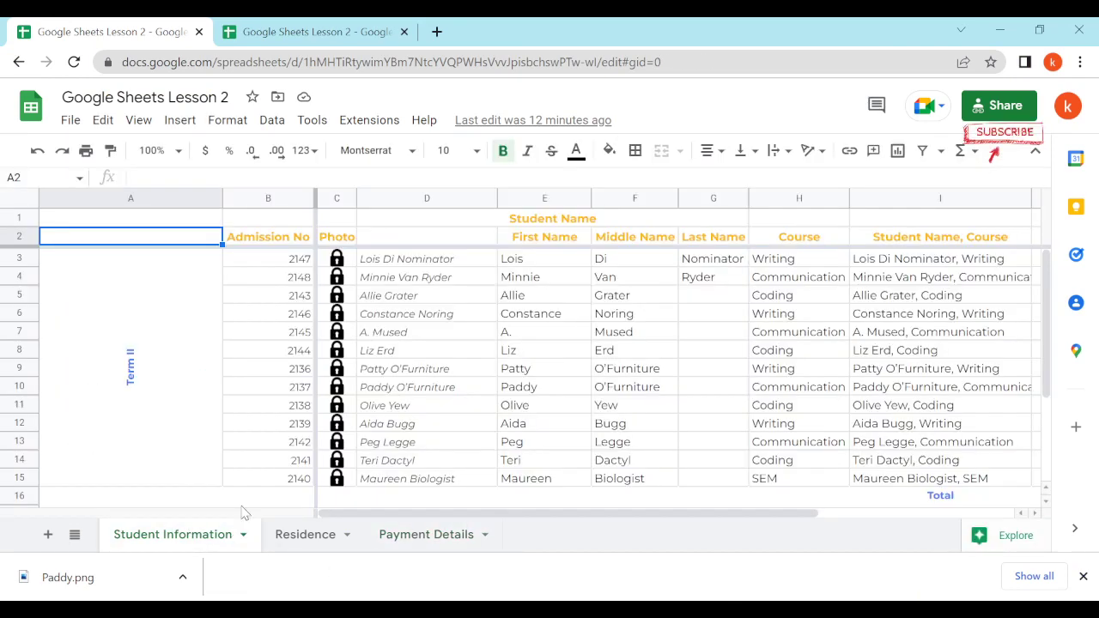
pyautogui.click(344, 260)
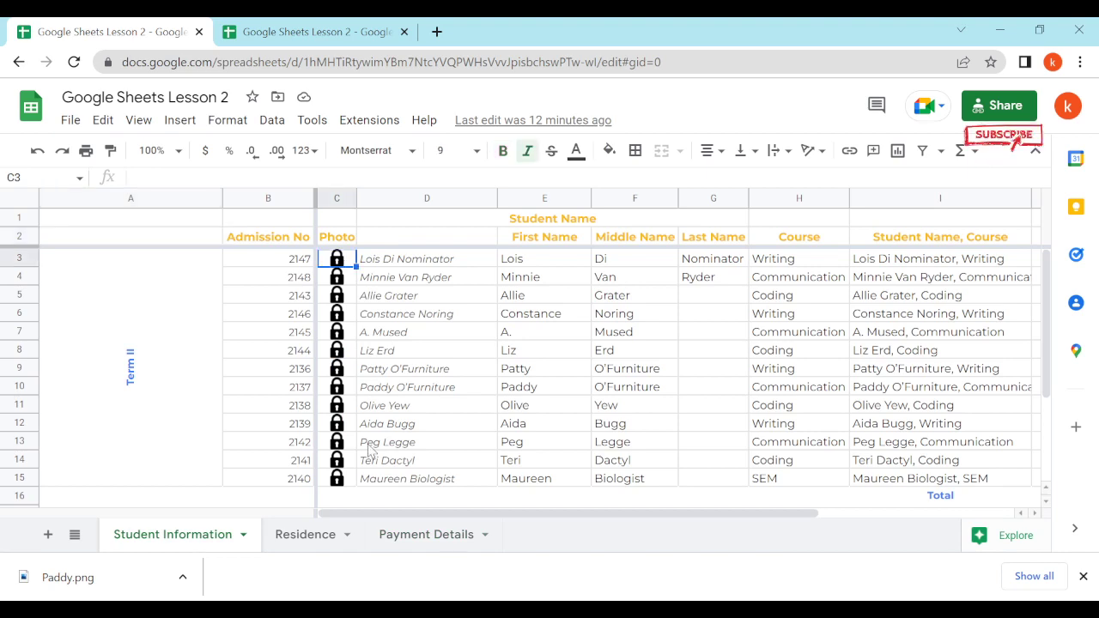
pyautogui.click(297, 543)
pyautogui.click(221, 541)
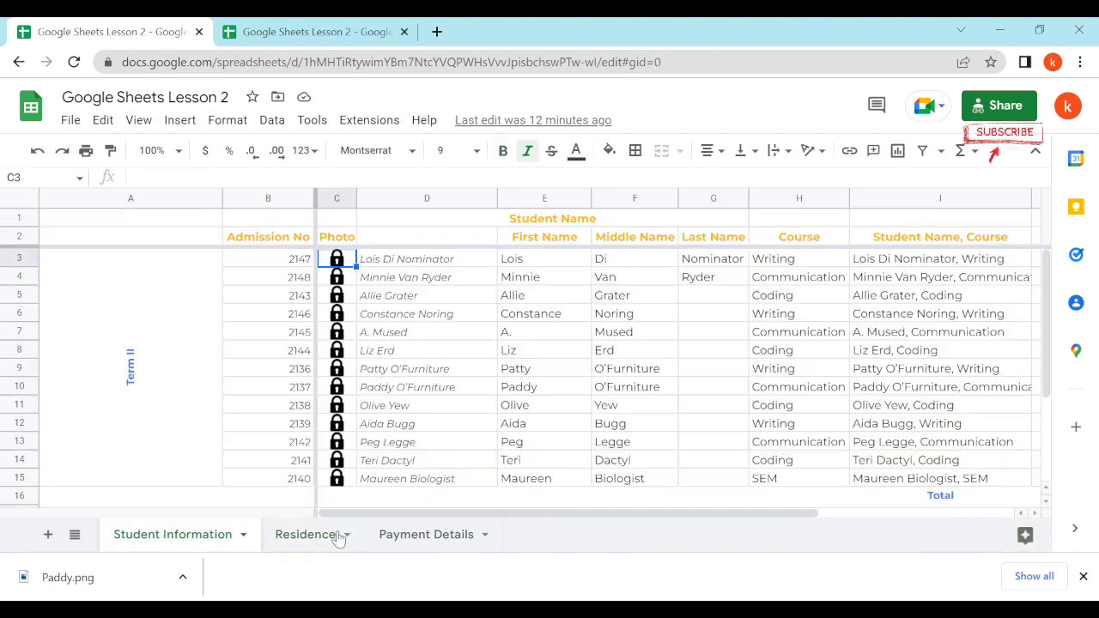
pyautogui.click(398, 541)
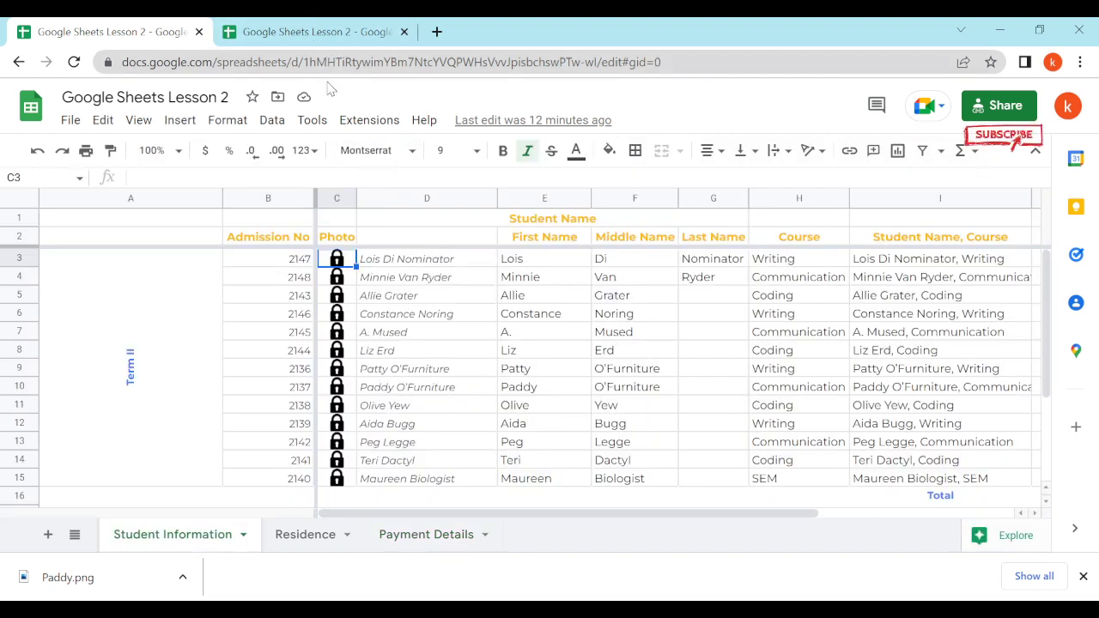
# Return to the practice workbook and insert the image Paddy.png in cell C3 of the Photo column
pyautogui.click(313, 35)
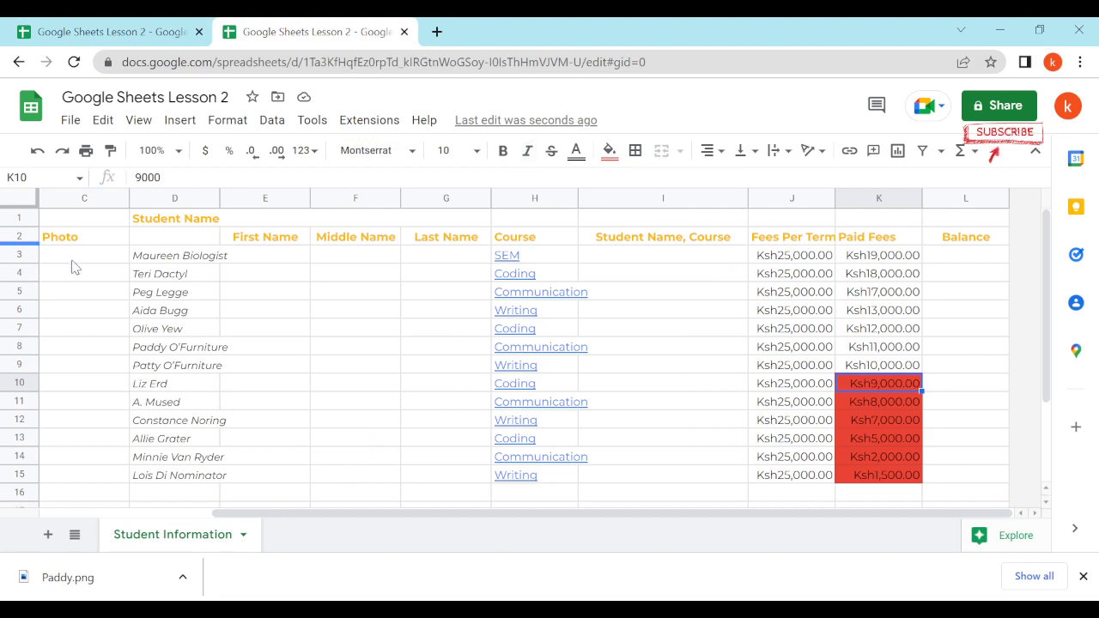
pyautogui.click(287, 262)
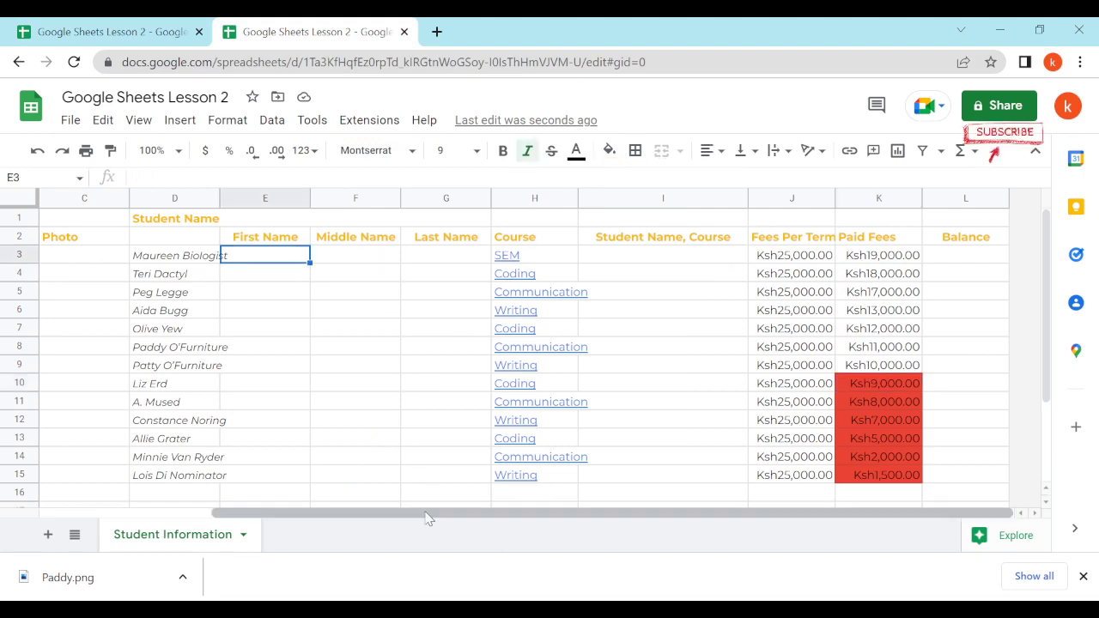
pyautogui.moveTo(430, 514); pyautogui.dragTo(297, 514)
pyautogui.click(331, 262)
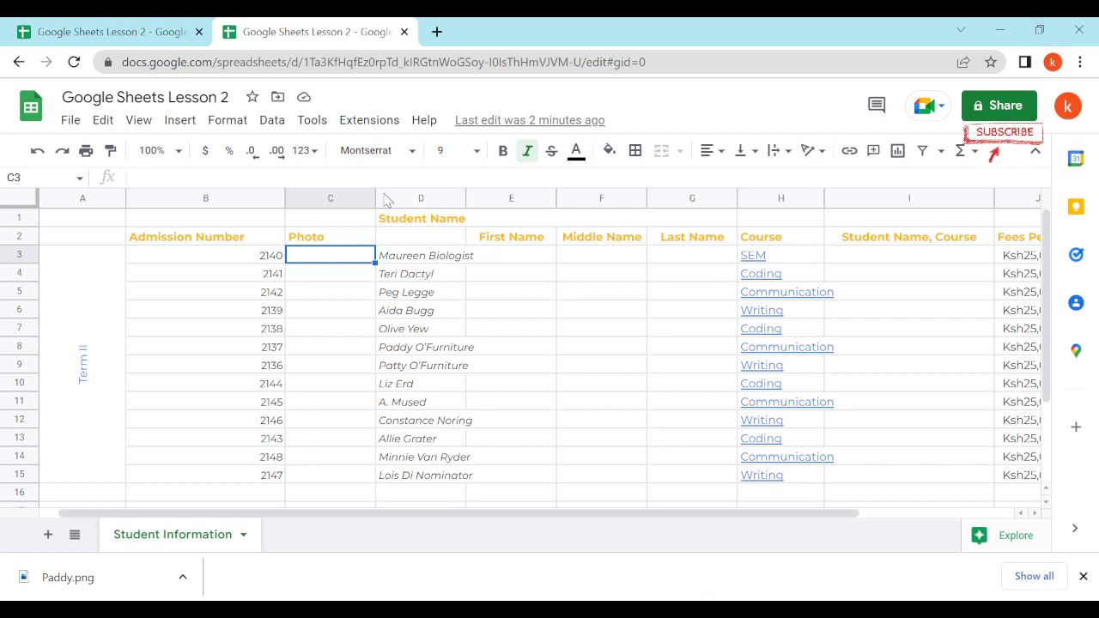
pyautogui.click(174, 125)
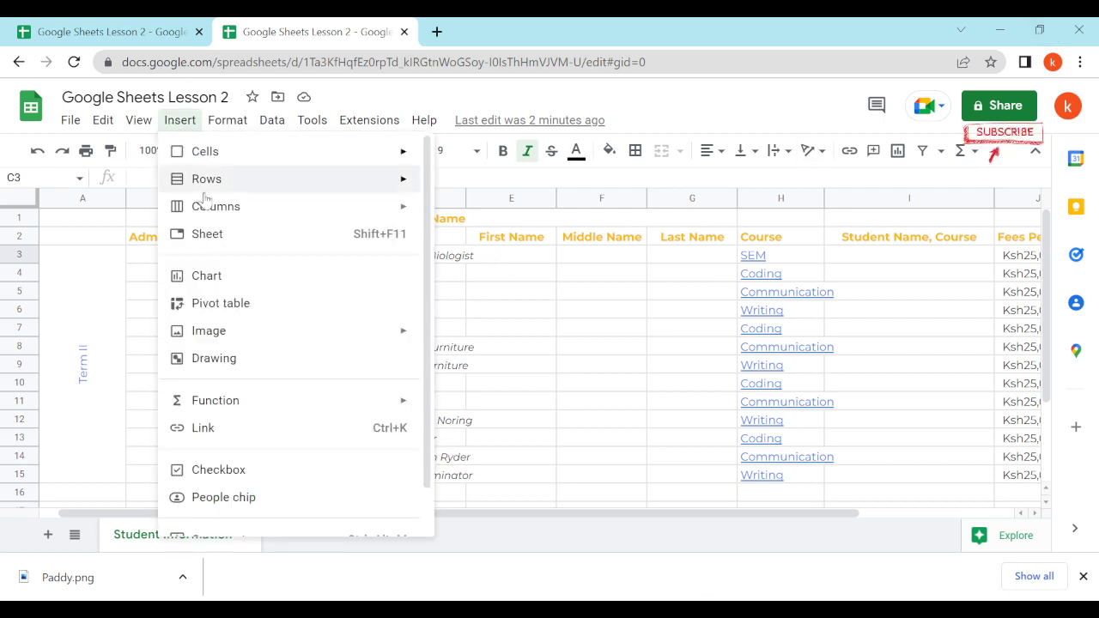
pyautogui.moveTo(316, 337)
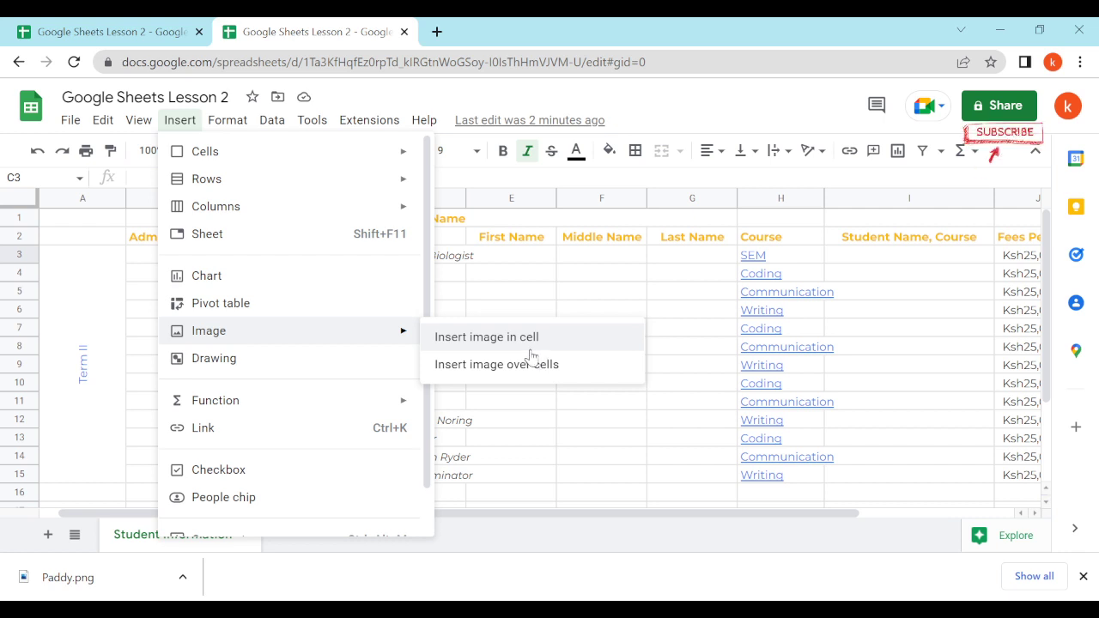
pyautogui.click(509, 366)
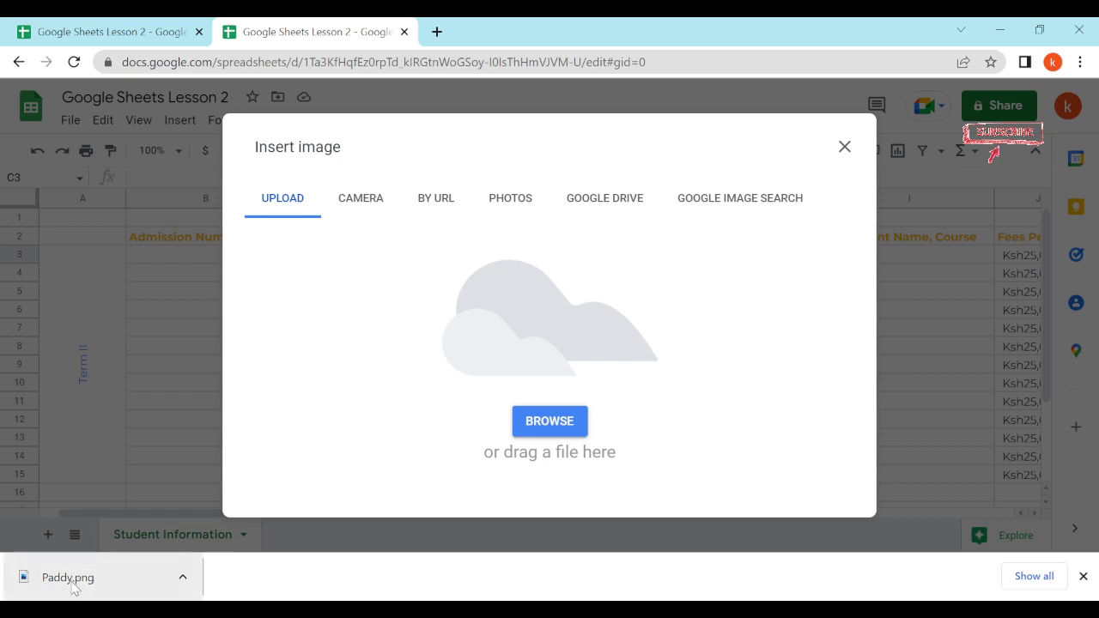
pyautogui.moveTo(73, 587); pyautogui.dragTo(565, 345)
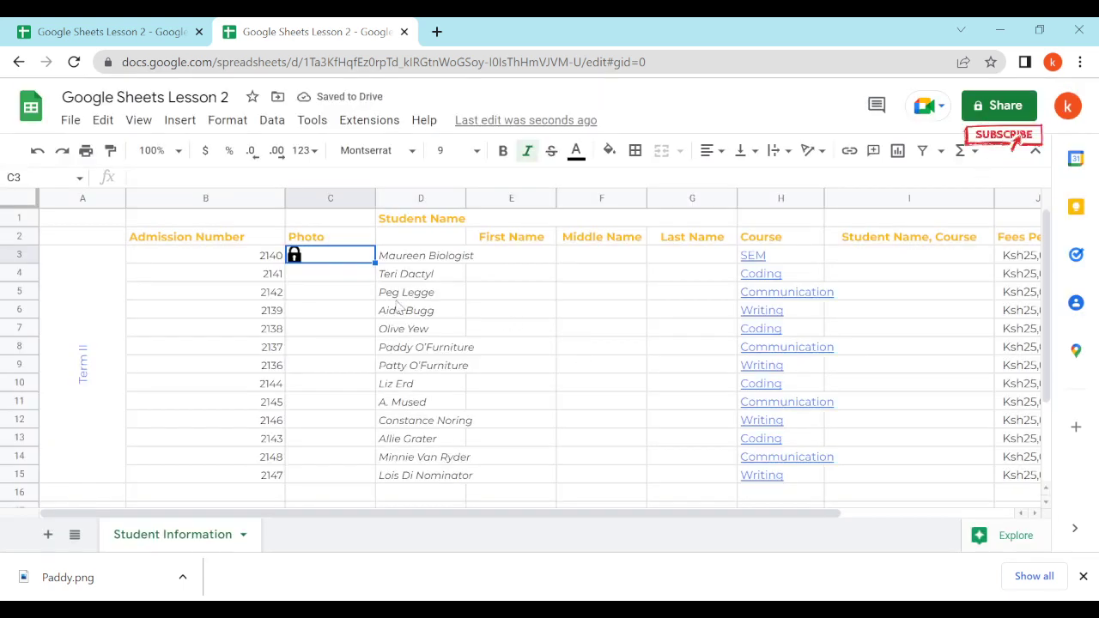
# Insert the image Paddy.png inside cell C4 of the Photo column
pyautogui.click(339, 298)
pyautogui.click(342, 279)
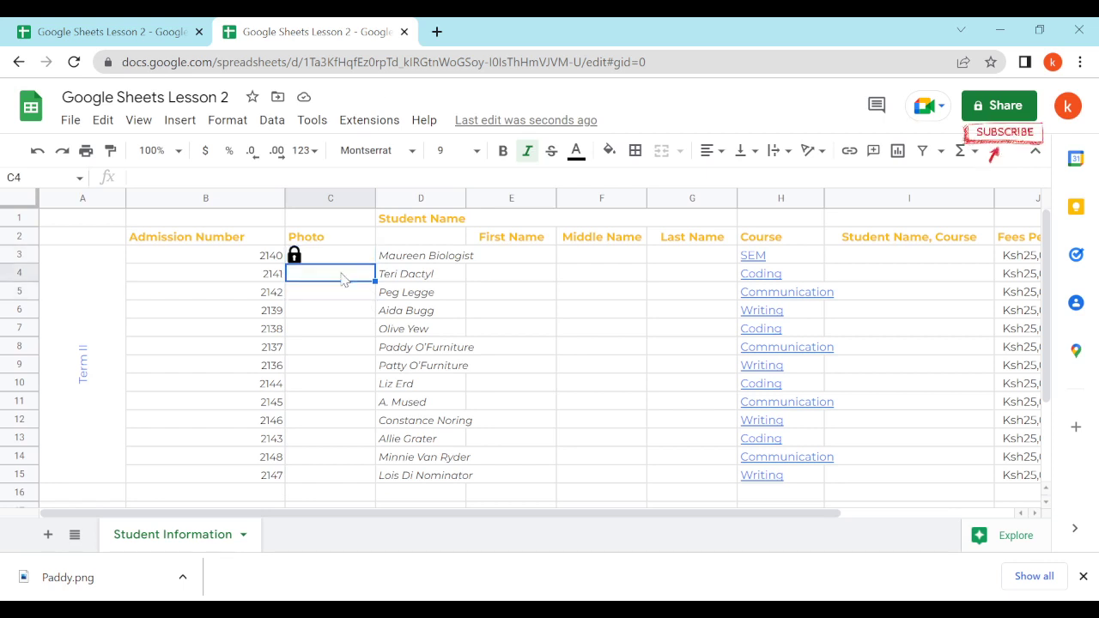
pyautogui.click(180, 122)
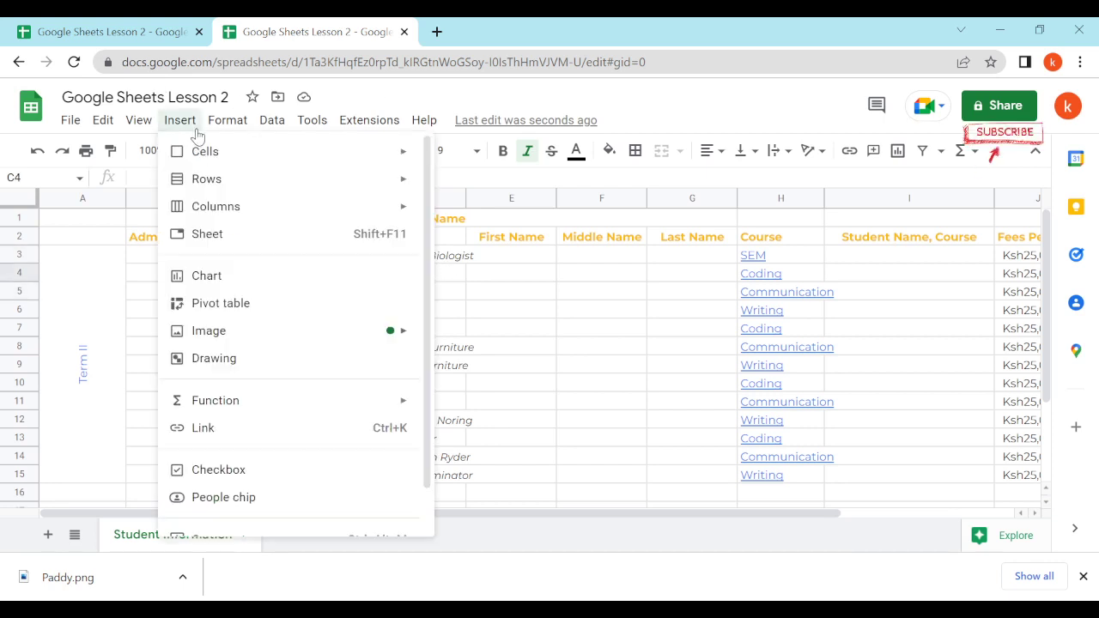
pyautogui.moveTo(304, 335)
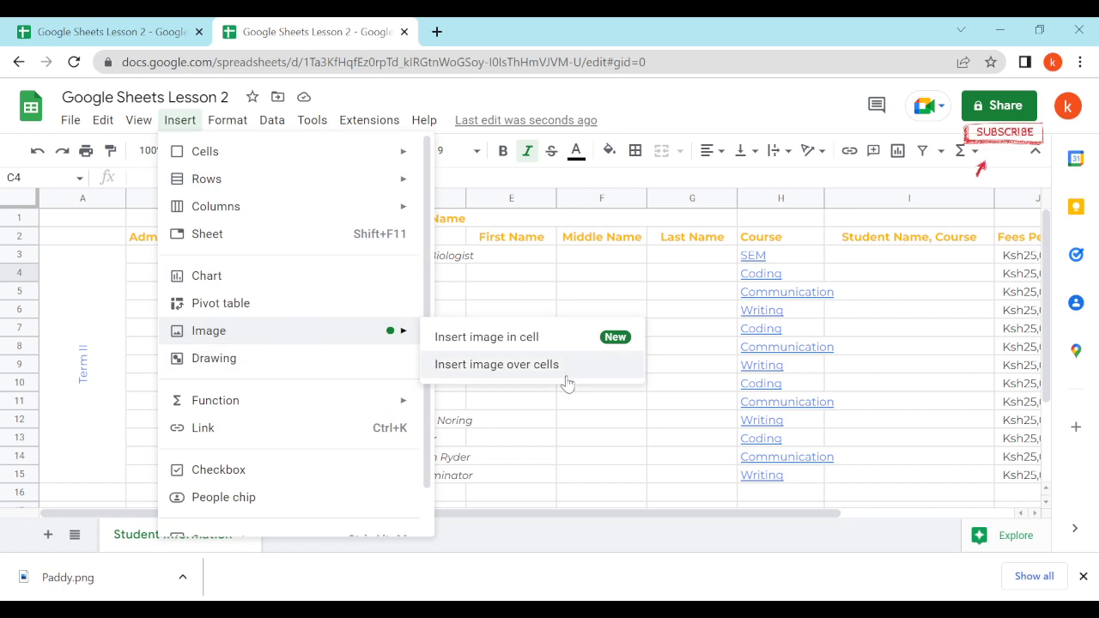
pyautogui.click(533, 347)
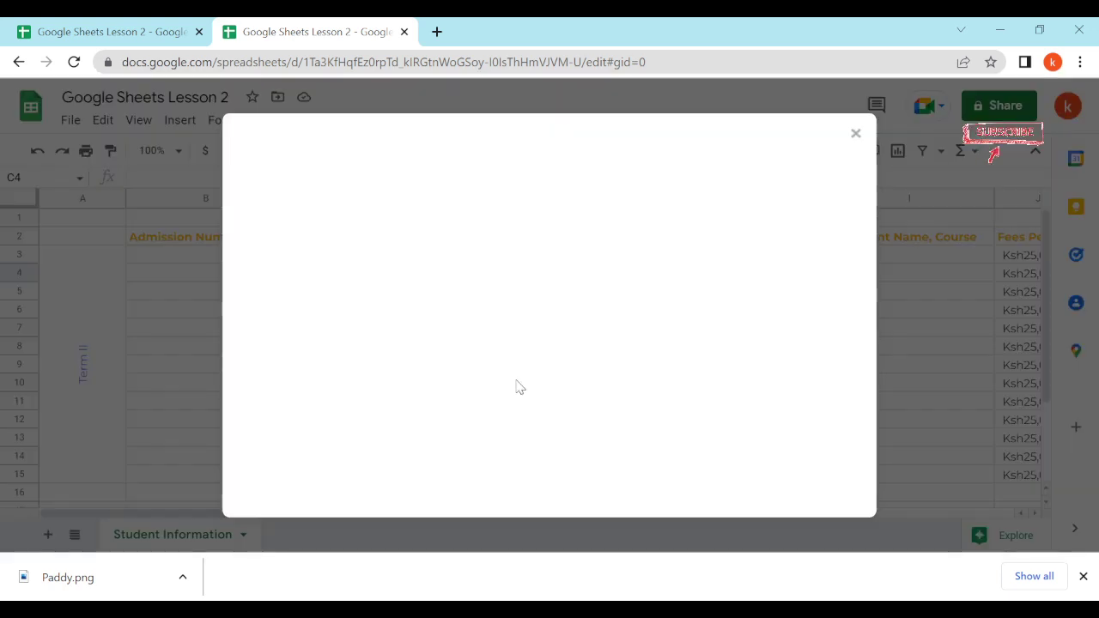
pyautogui.moveTo(148, 537); pyautogui.dragTo(609, 292)
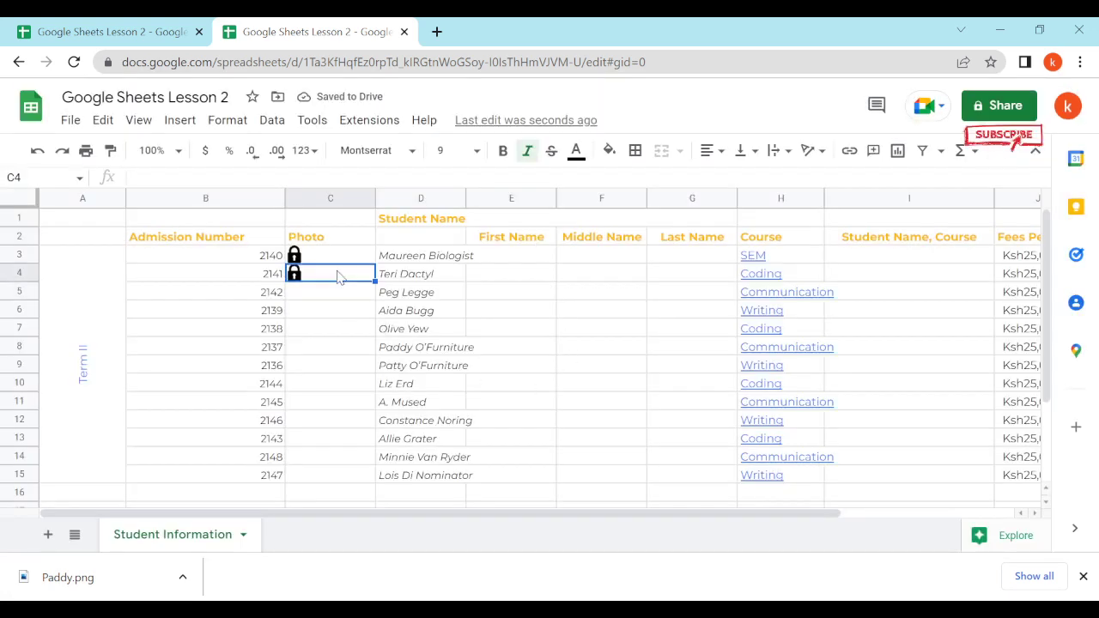
# Fill the image in C4 down the Photo column through cell C15
pyautogui.scroll(-3, 352, 309)
pyautogui.scroll(3, 361, 305)
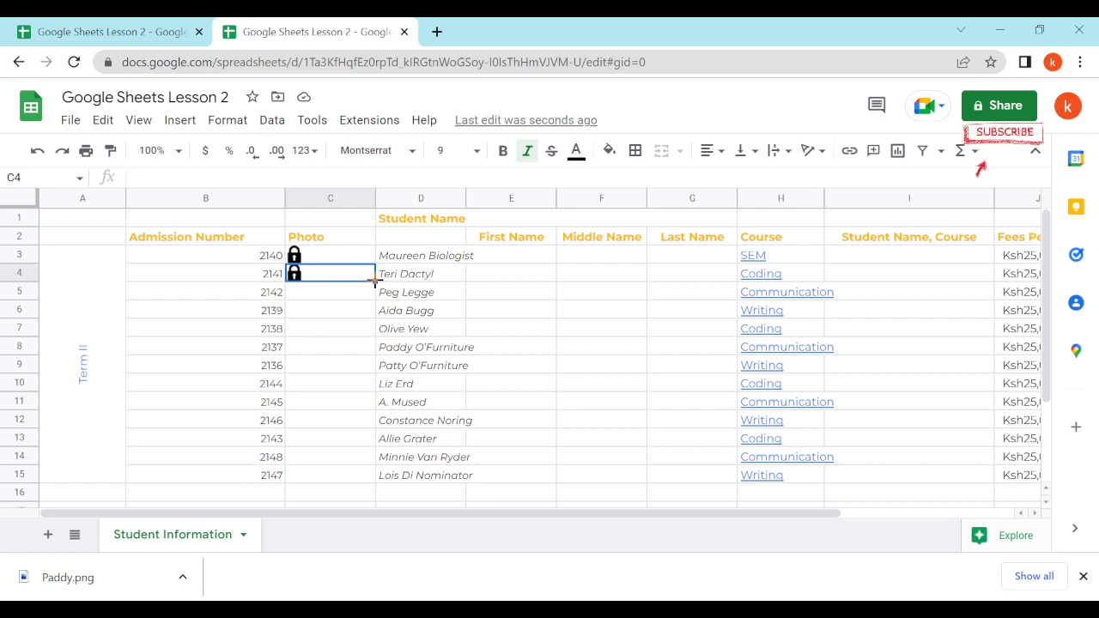
pyautogui.moveTo(375, 282); pyautogui.dragTo(373, 477)
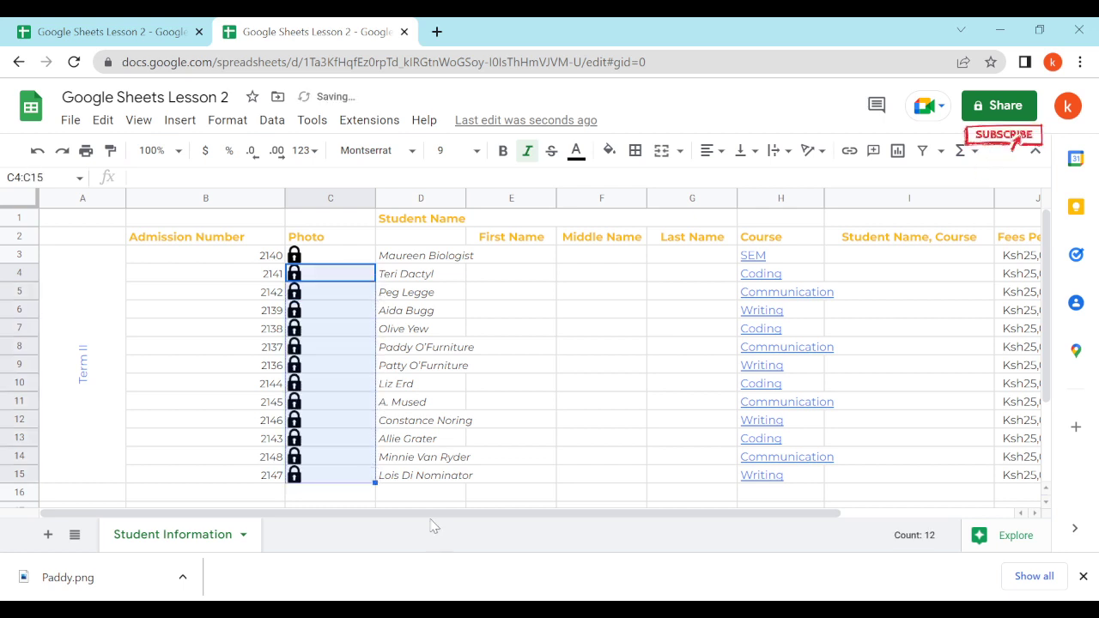
# Check the Photo column in the finished workbook, then centre the images in C3:C15 horizontally in the practice workbook
pyautogui.click(140, 32)
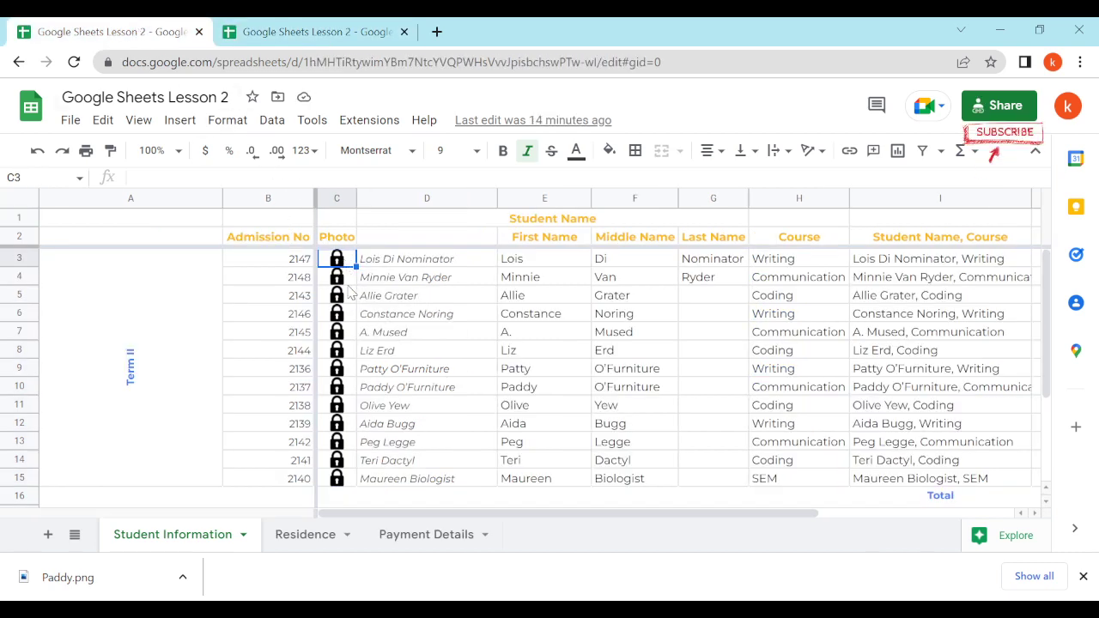
pyautogui.hotkey('ctrl', 'Tab')
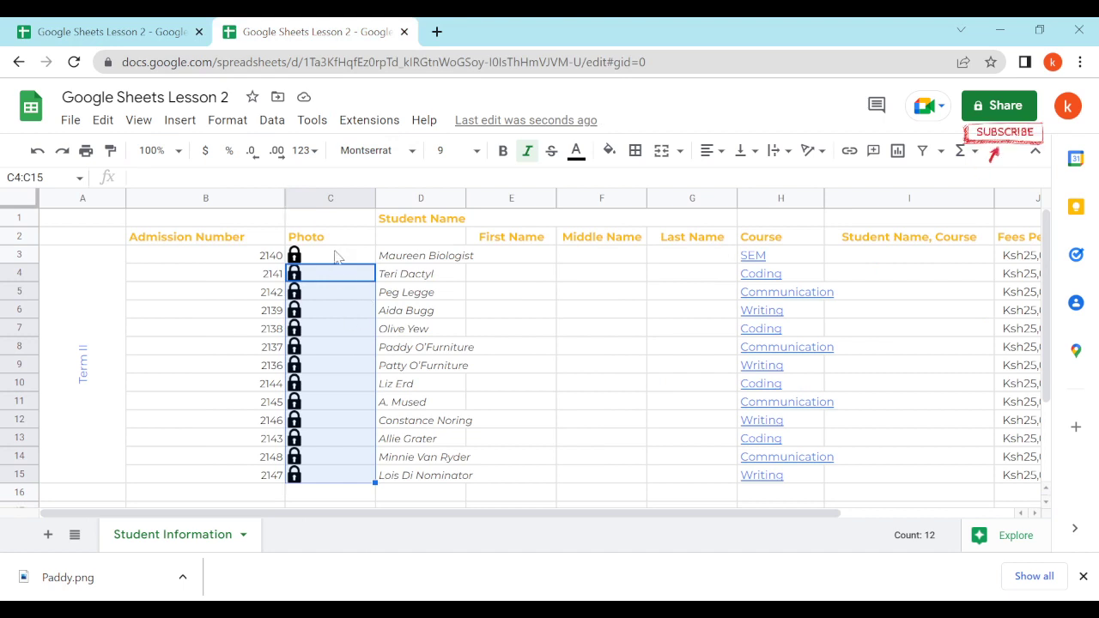
pyautogui.moveTo(337, 256); pyautogui.dragTo(334, 476)
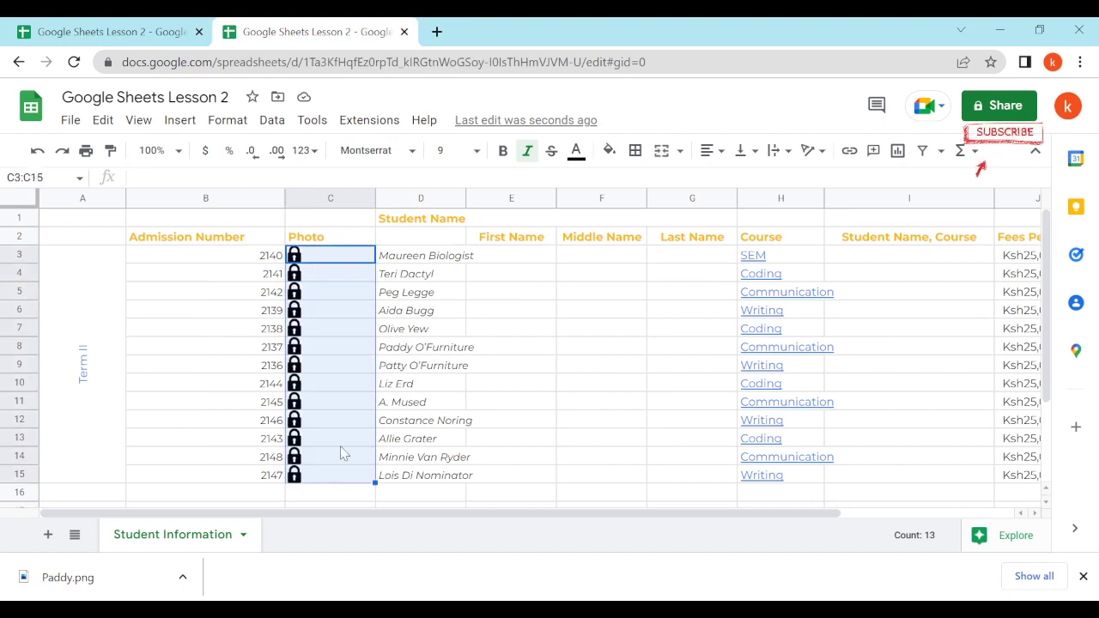
pyautogui.click(710, 151)
pyautogui.click(733, 183)
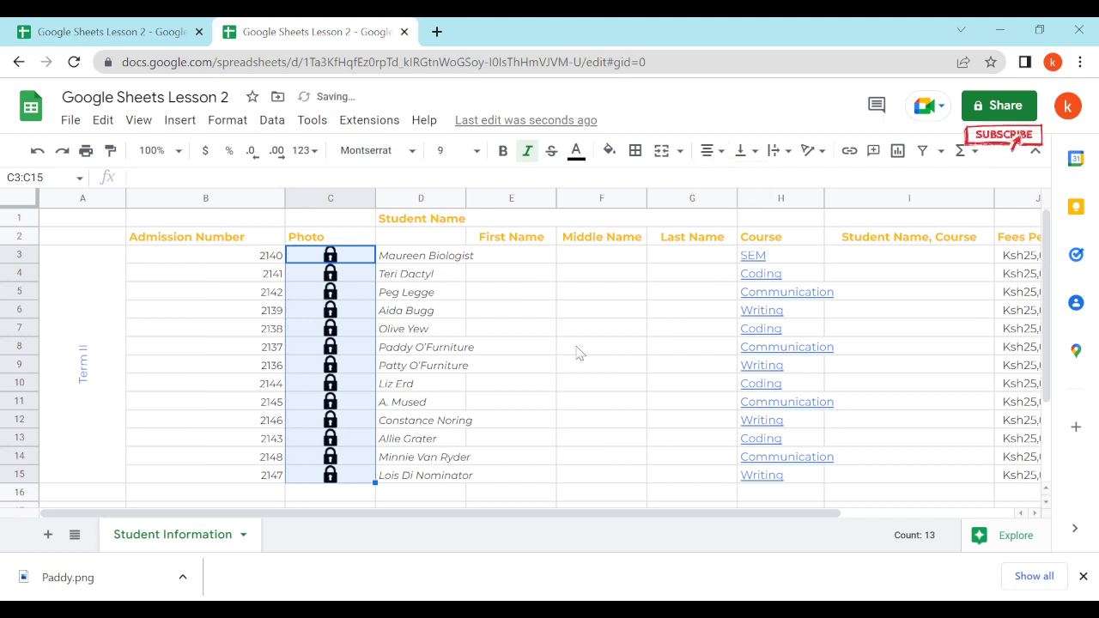
# Fit the Photo column's width to its content and widen column D slightly to fit the full student names
pyautogui.click(347, 238)
pyautogui.click(371, 198)
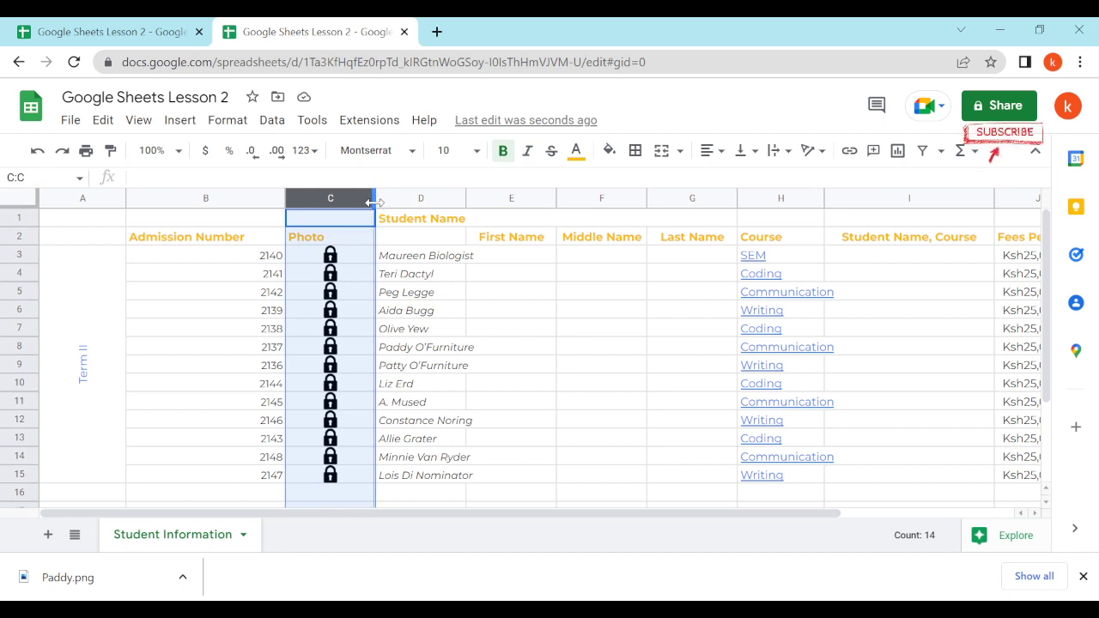
pyautogui.doubleClick(373, 202)
pyautogui.click(340, 298)
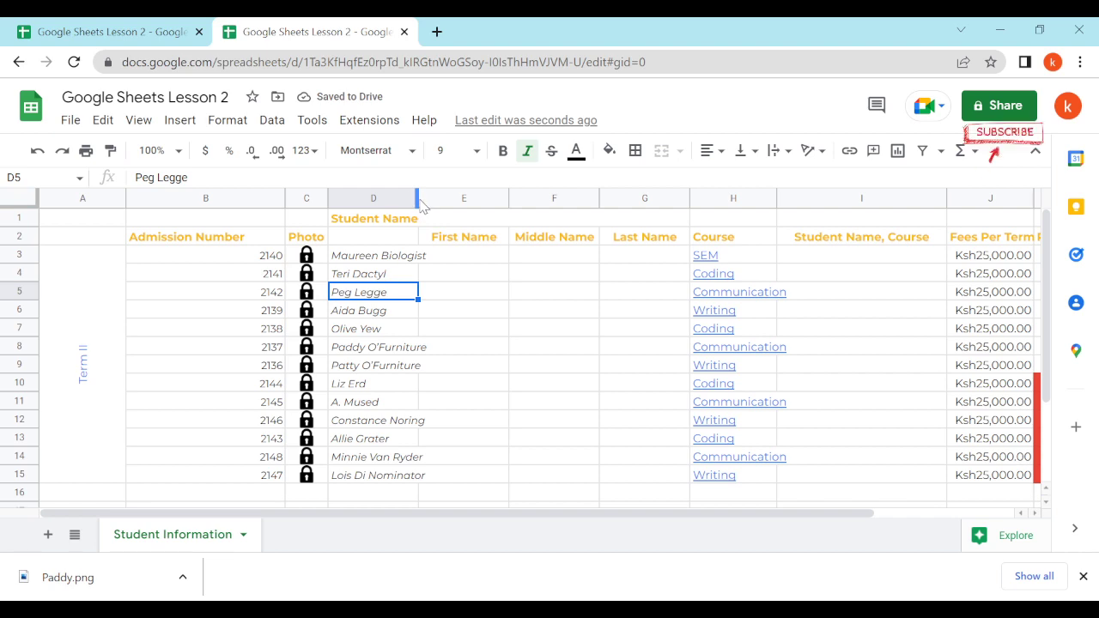
pyautogui.moveTo(419, 198); pyautogui.dragTo(431, 199)
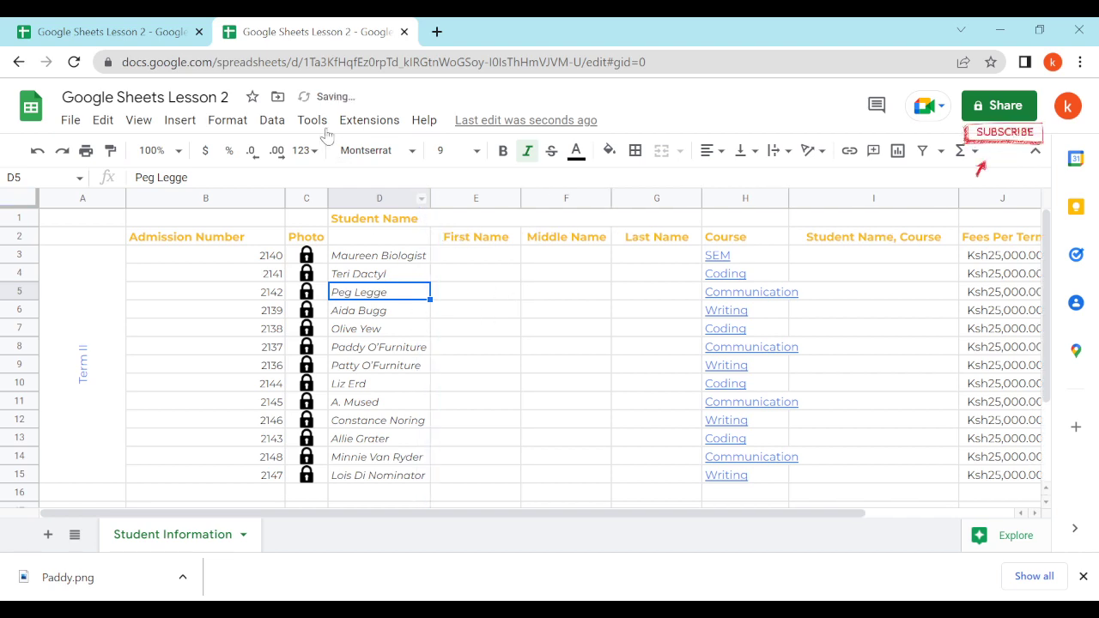
# Compare with the finished workbook and centre the Student Name heading horizontally in the merged cells D1:G1
pyautogui.click(175, 39)
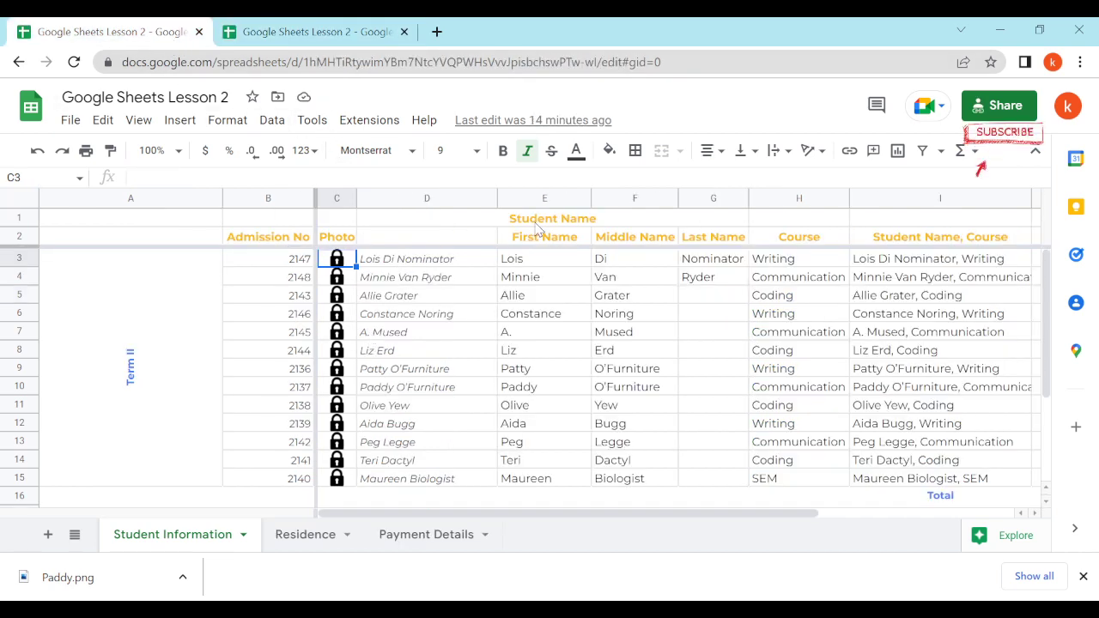
pyautogui.click(325, 34)
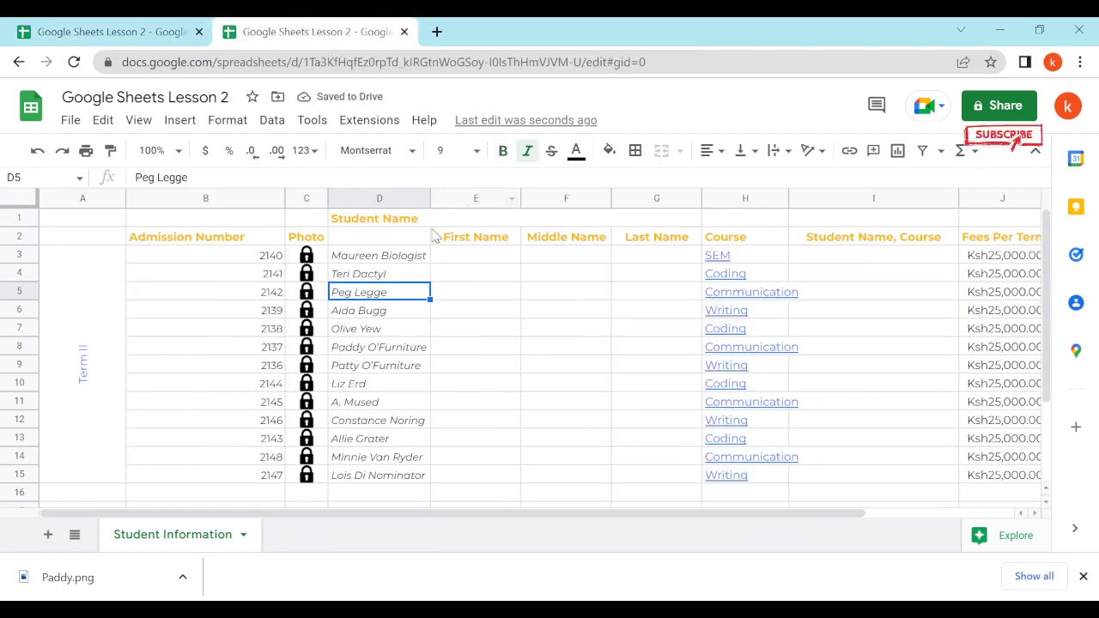
pyautogui.click(432, 218)
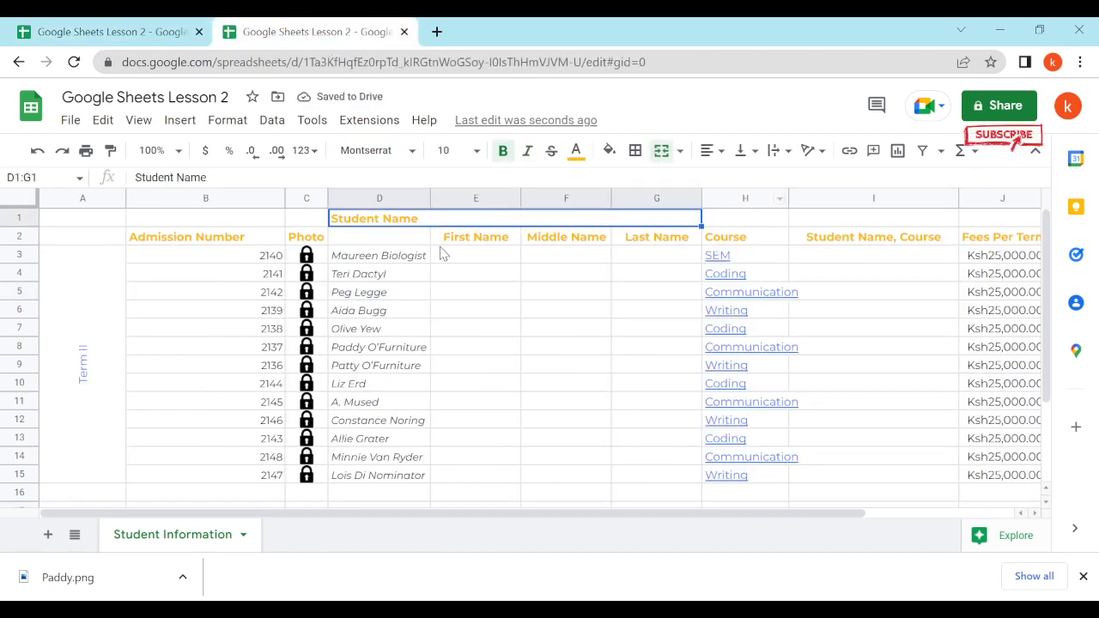
pyautogui.click(710, 151)
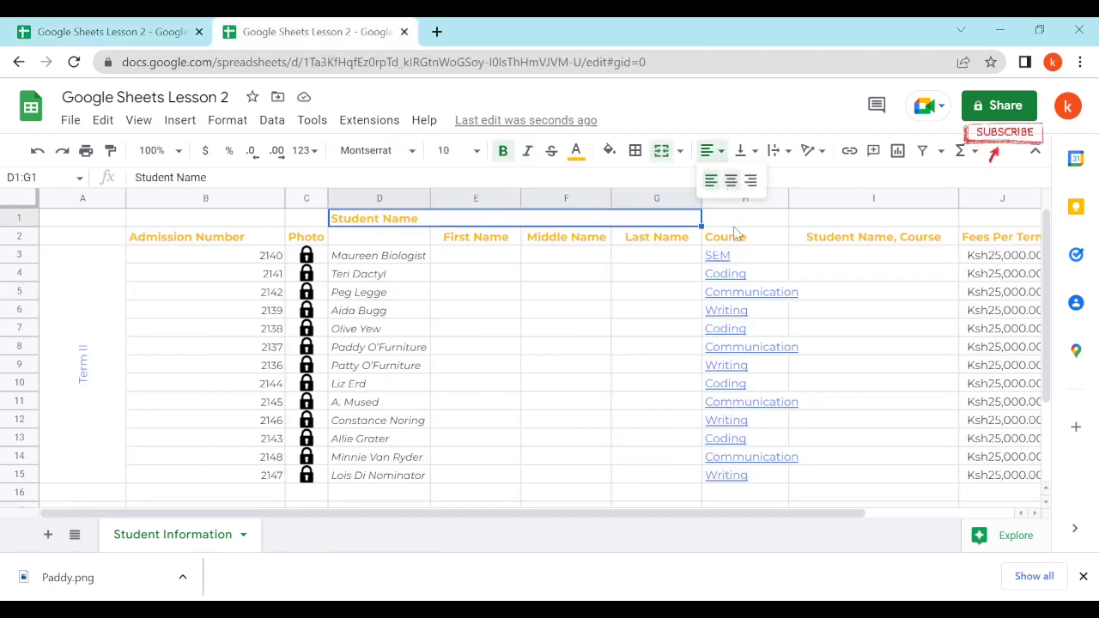
pyautogui.click(731, 181)
pyautogui.click(567, 352)
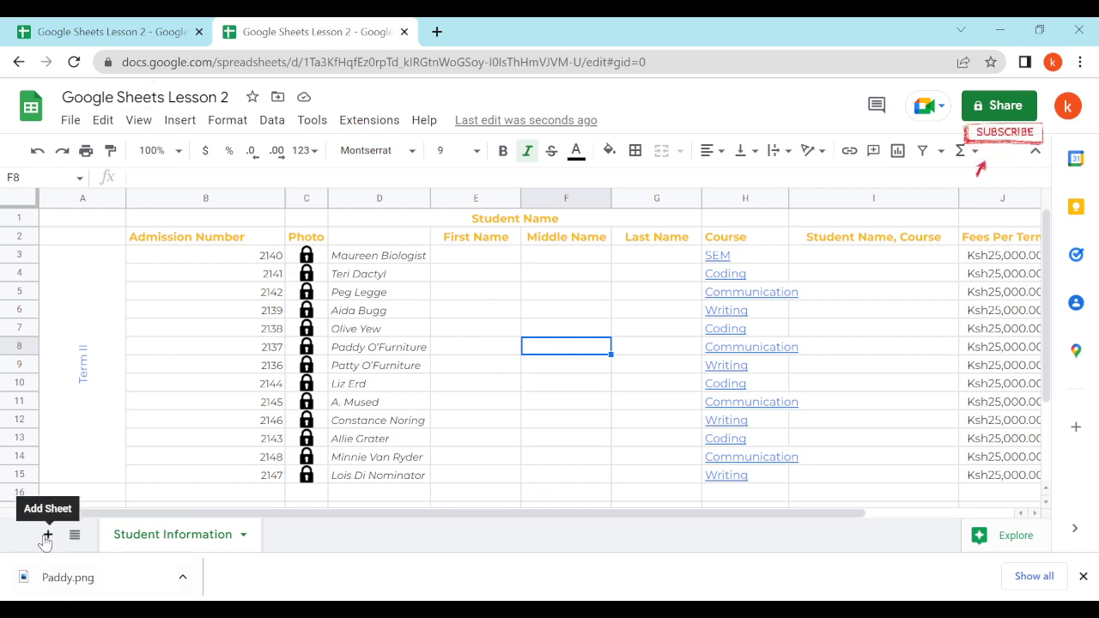
# Check the finished workbook's sheets, then add a new blank sheet to the practice workbook and look over its grid
pyautogui.click(133, 36)
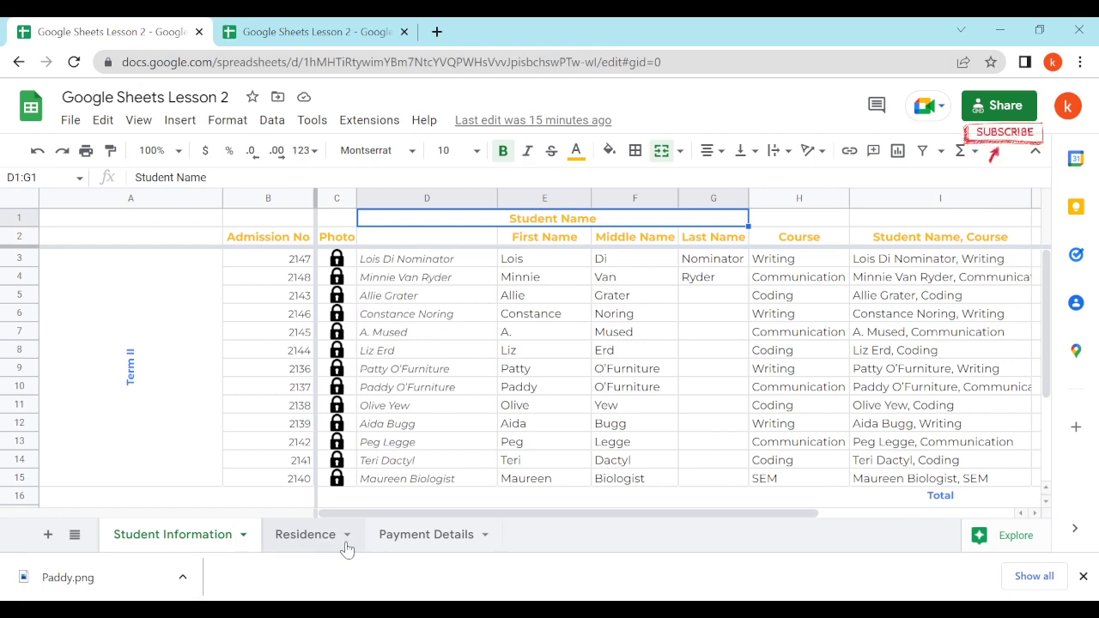
pyautogui.click(334, 39)
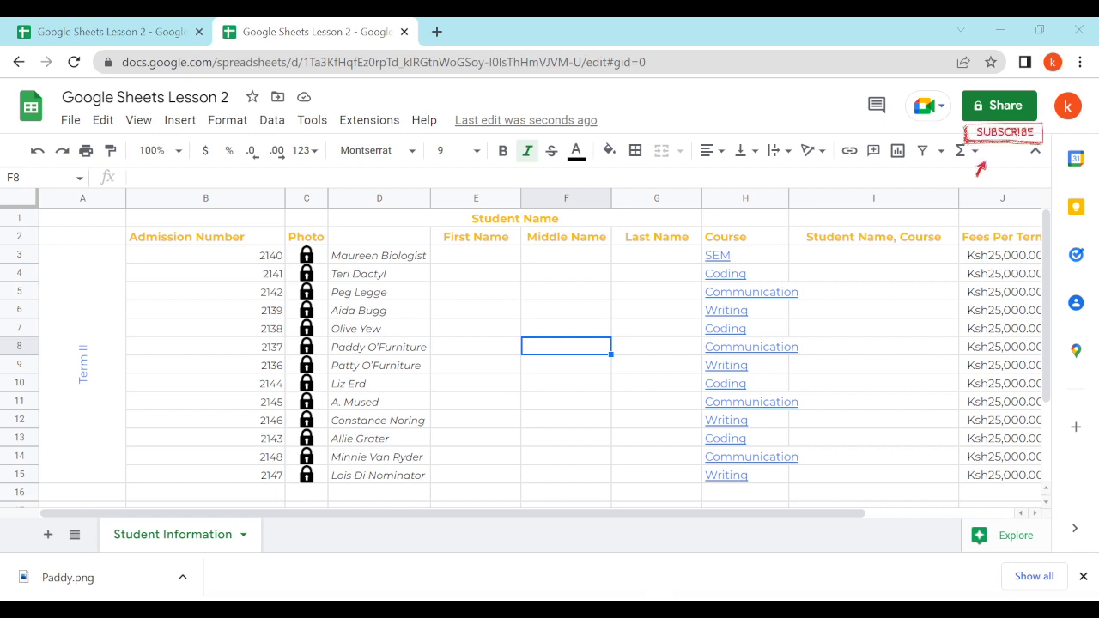
pyautogui.click(48, 535)
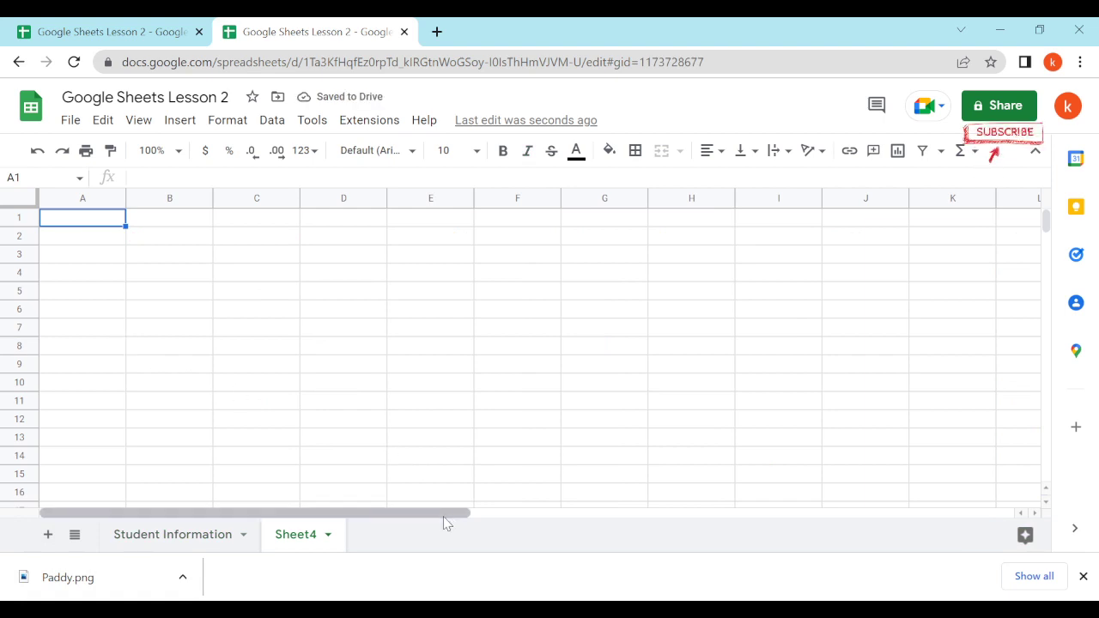
pyautogui.moveTo(444, 513); pyautogui.dragTo(988, 477)
pyautogui.scroll(-5, 550, 326)
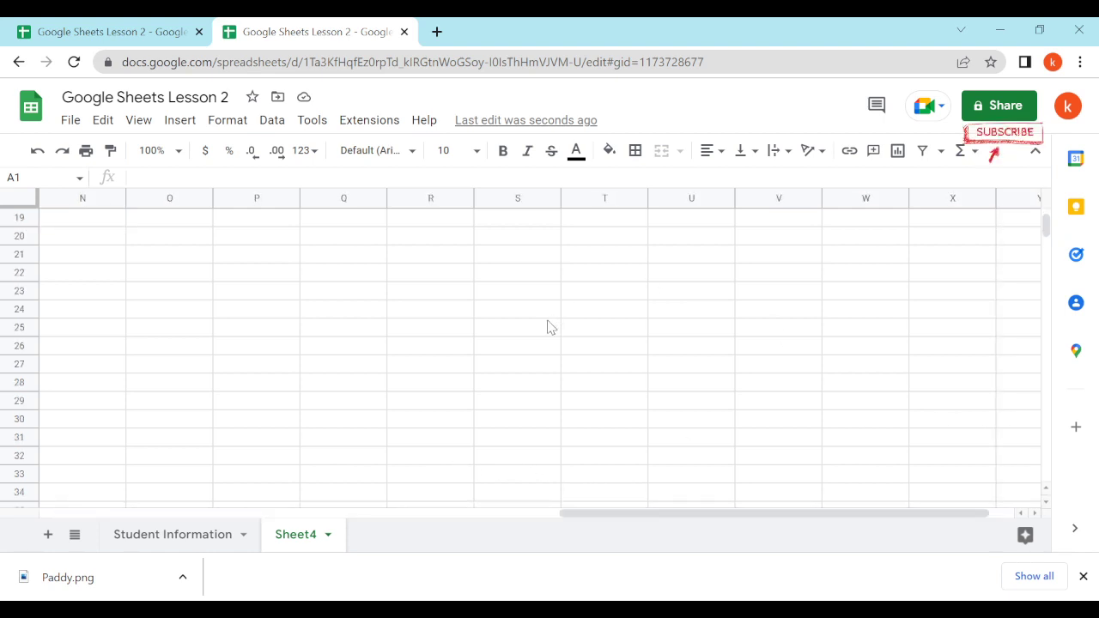
pyautogui.moveTo(602, 515); pyautogui.dragTo(86, 514)
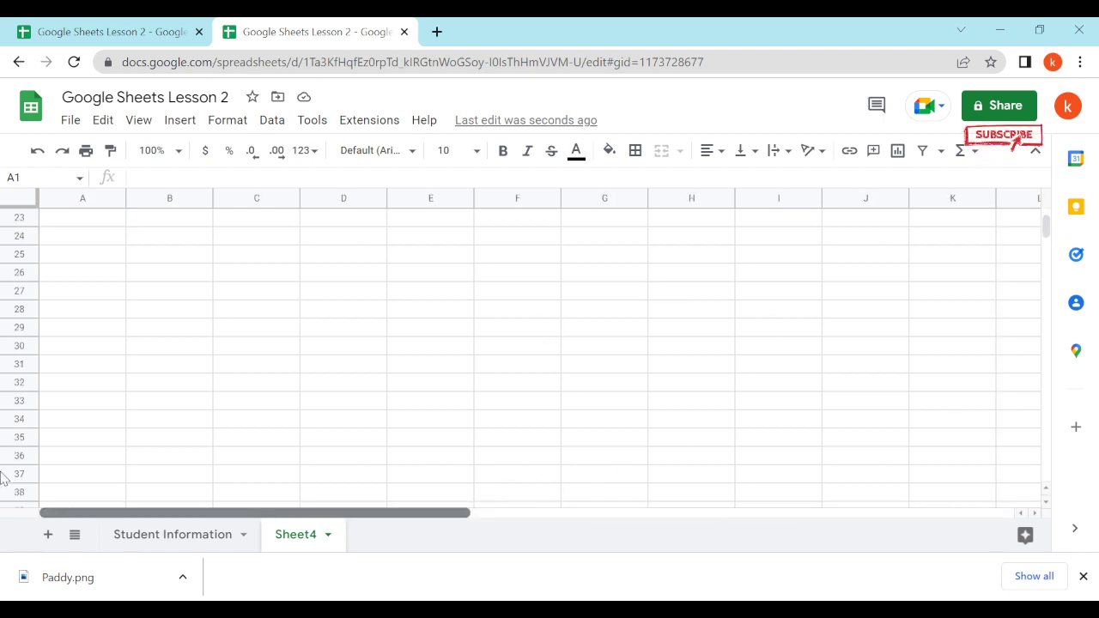
# Rename the new blank sheet as Student Bank Details
pyautogui.click(330, 540)
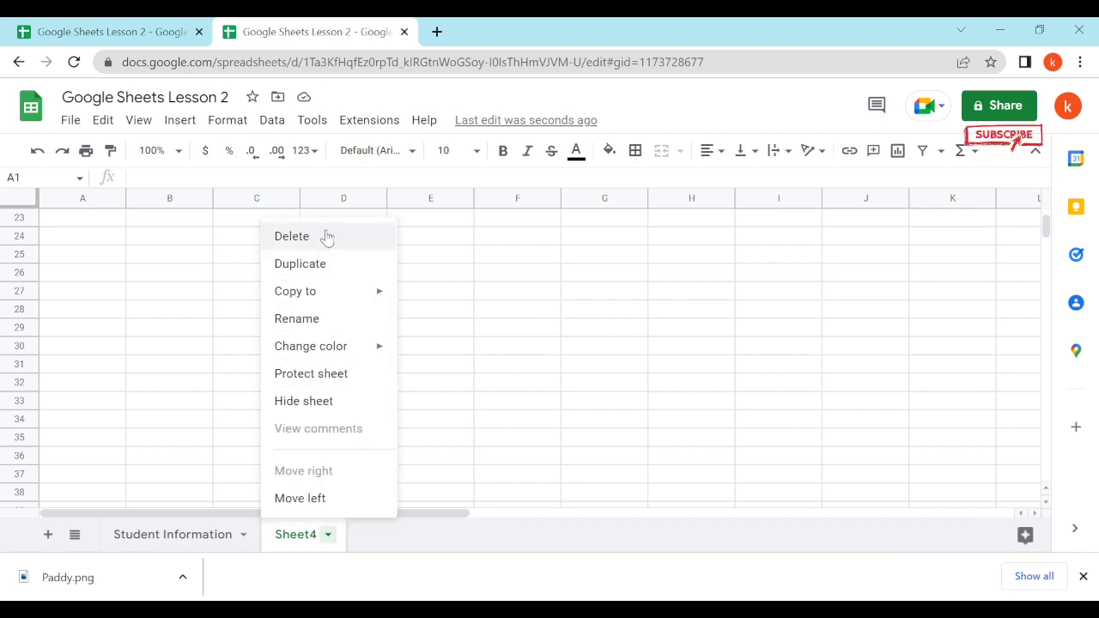
pyautogui.doubleClick(297, 538)
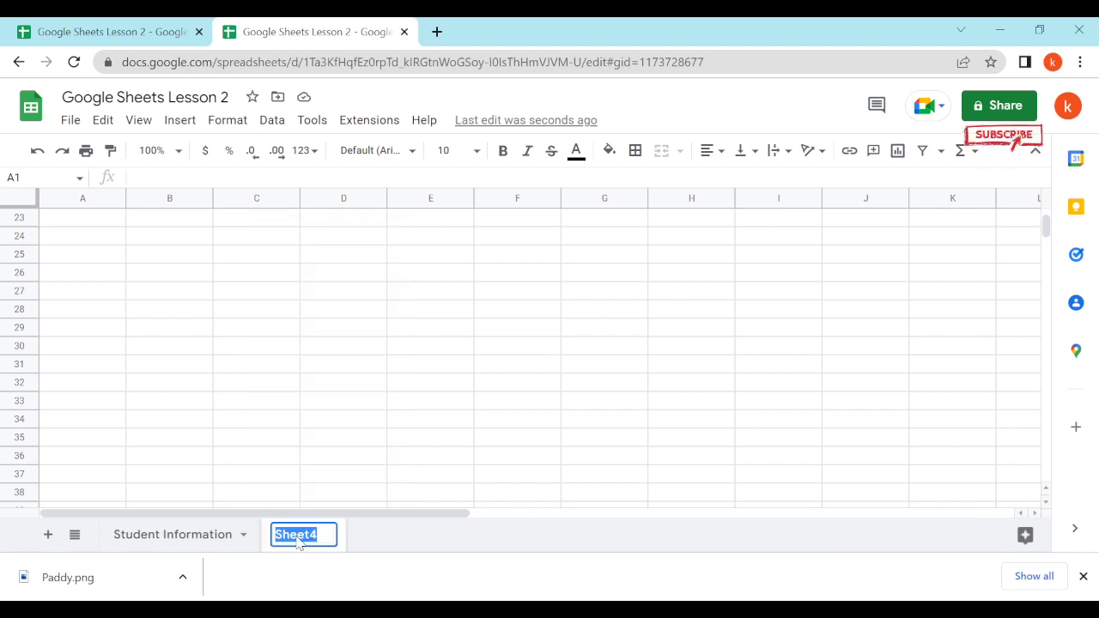
pyautogui.click(377, 544)
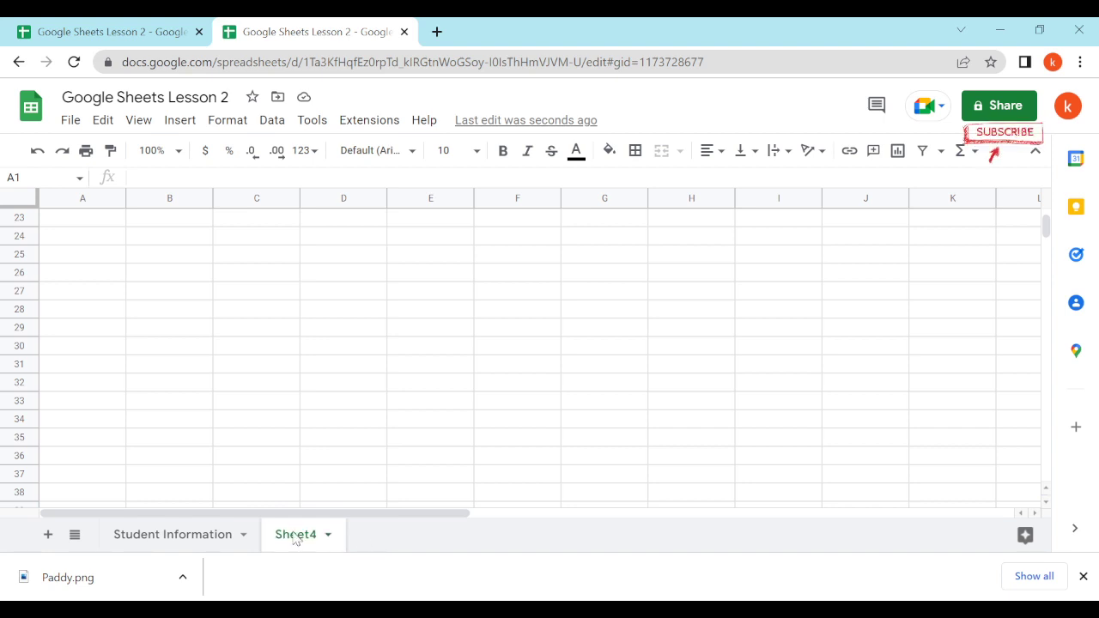
pyautogui.doubleClick(296, 536)
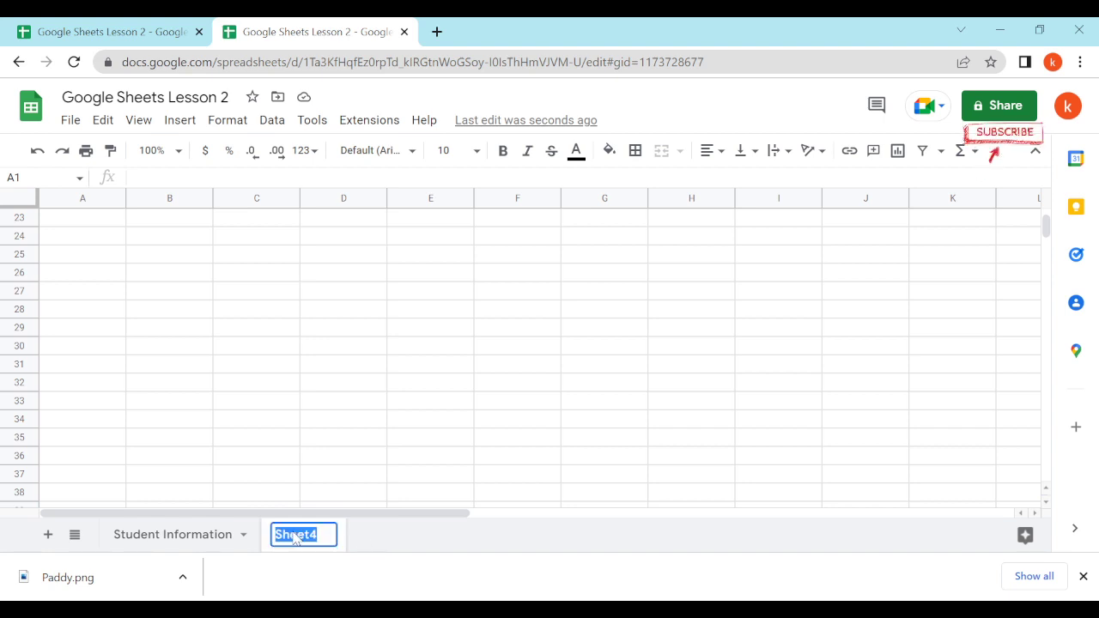
pyautogui.write('Stude')
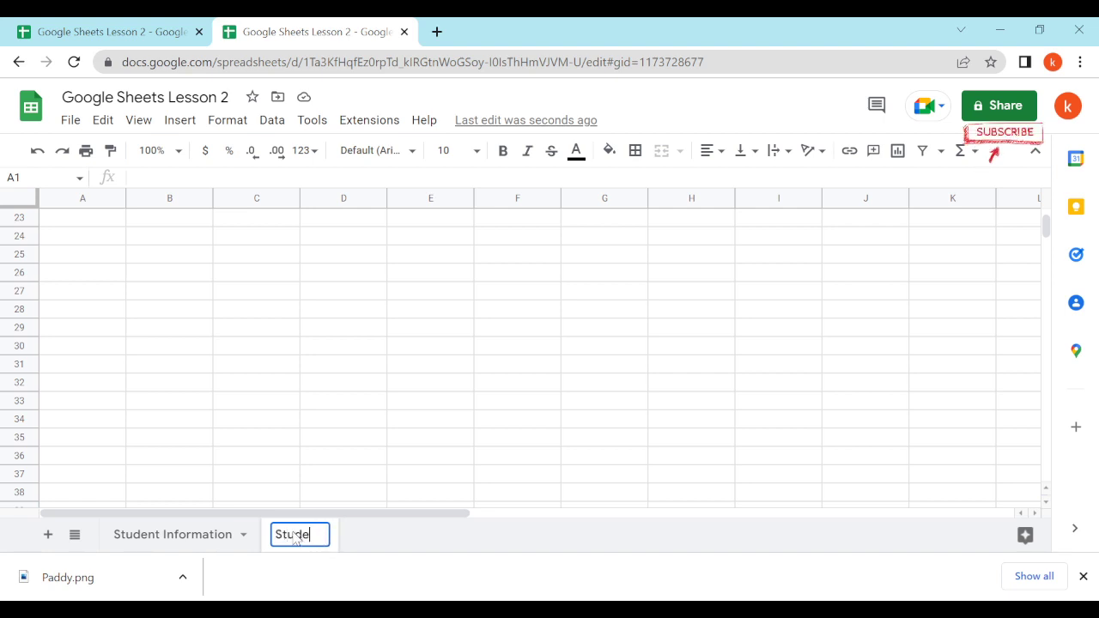
pyautogui.write('nt Ba')
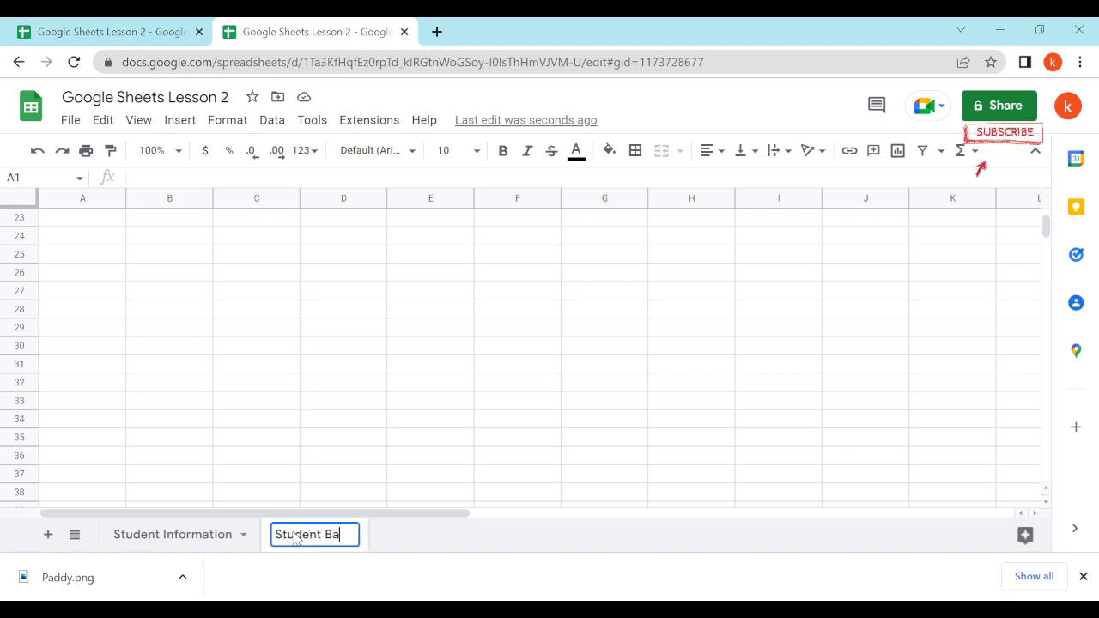
pyautogui.write('nk Details')
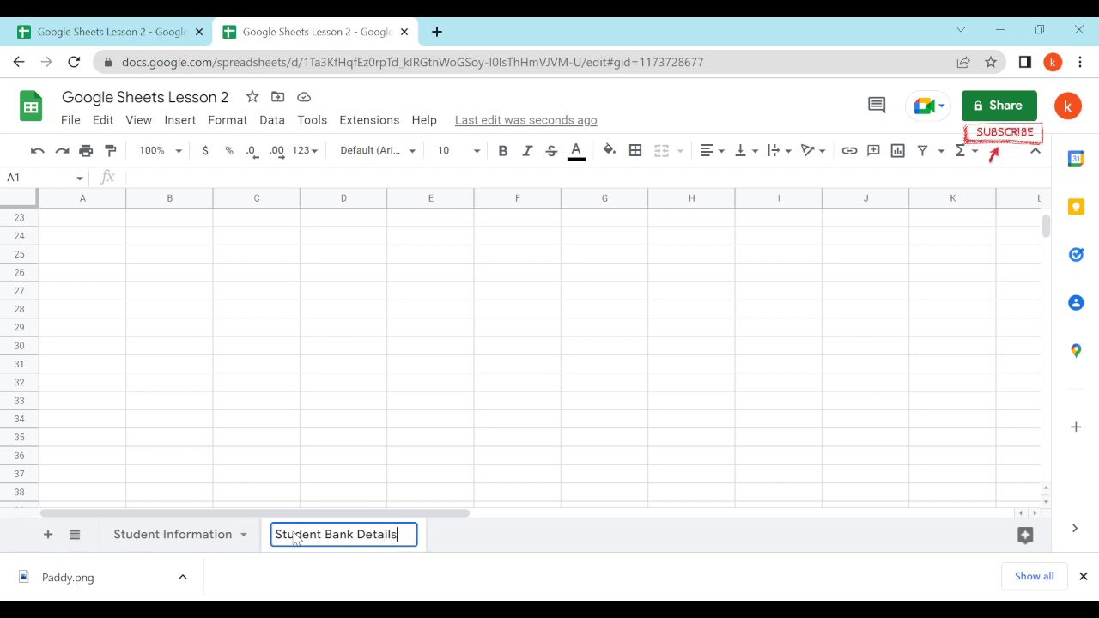
pyautogui.click(341, 475)
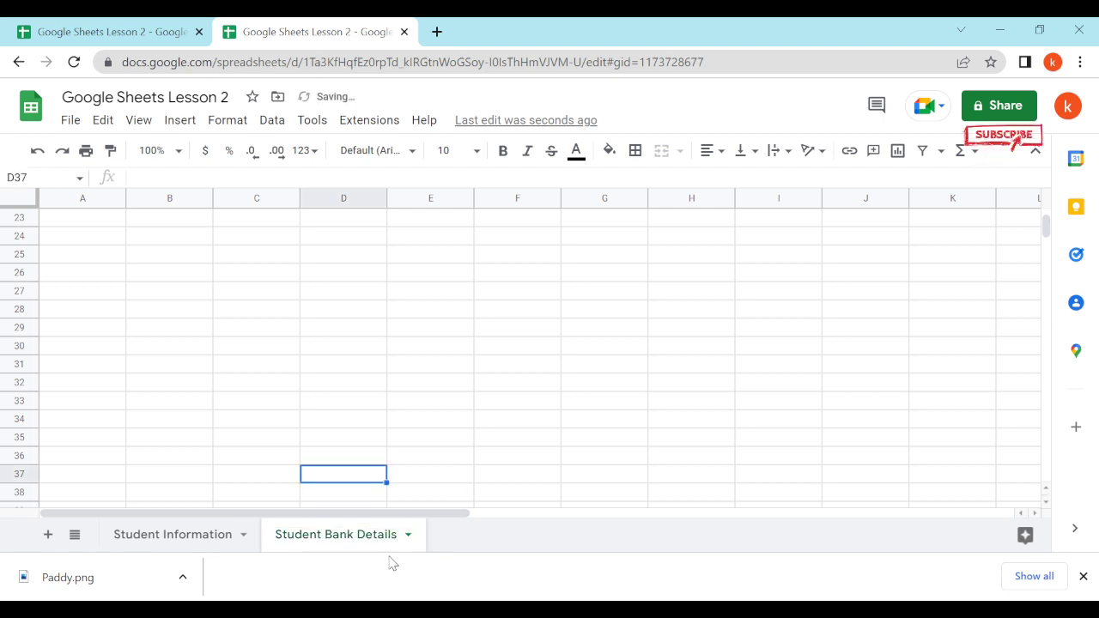
# Delete the Student Bank Details sheet and switch to the finished workbook
pyautogui.click(410, 536)
pyautogui.click(341, 242)
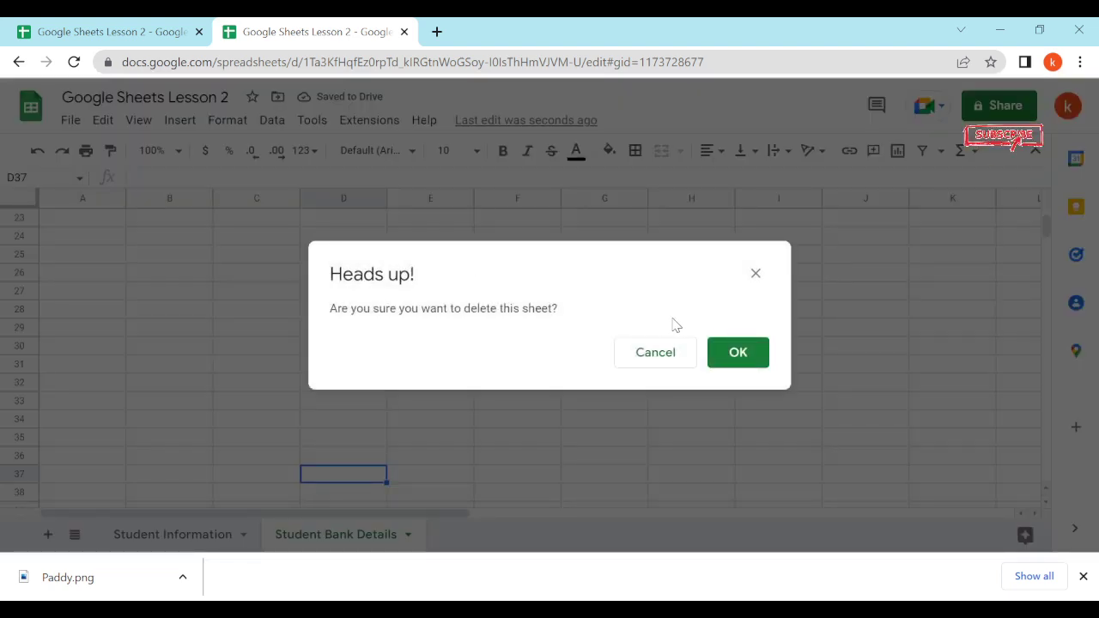
pyautogui.click(737, 355)
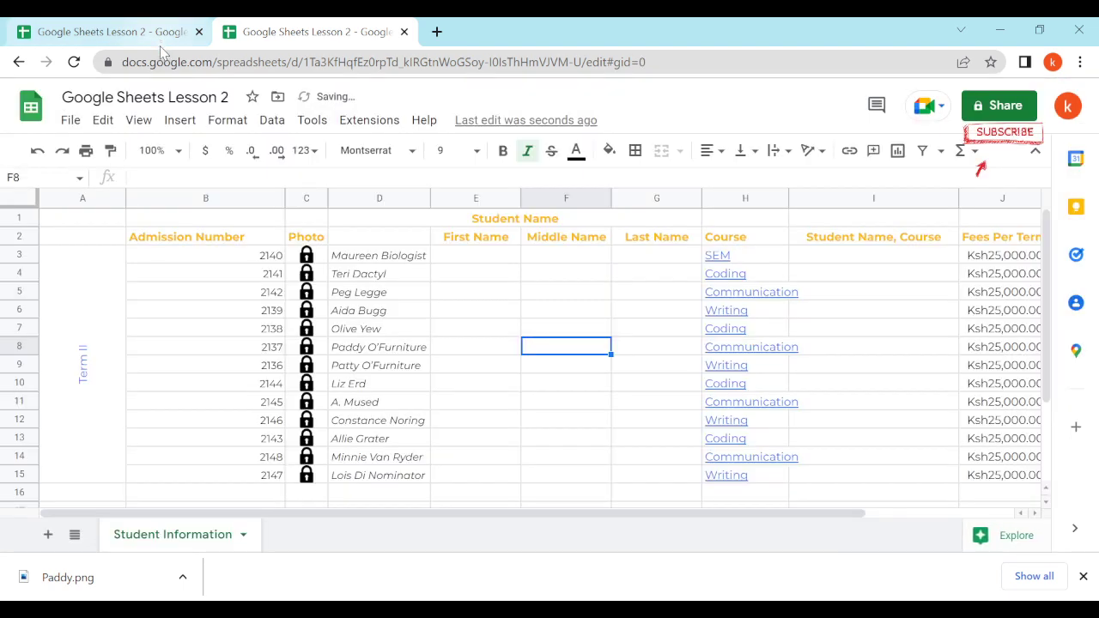
pyautogui.click(145, 32)
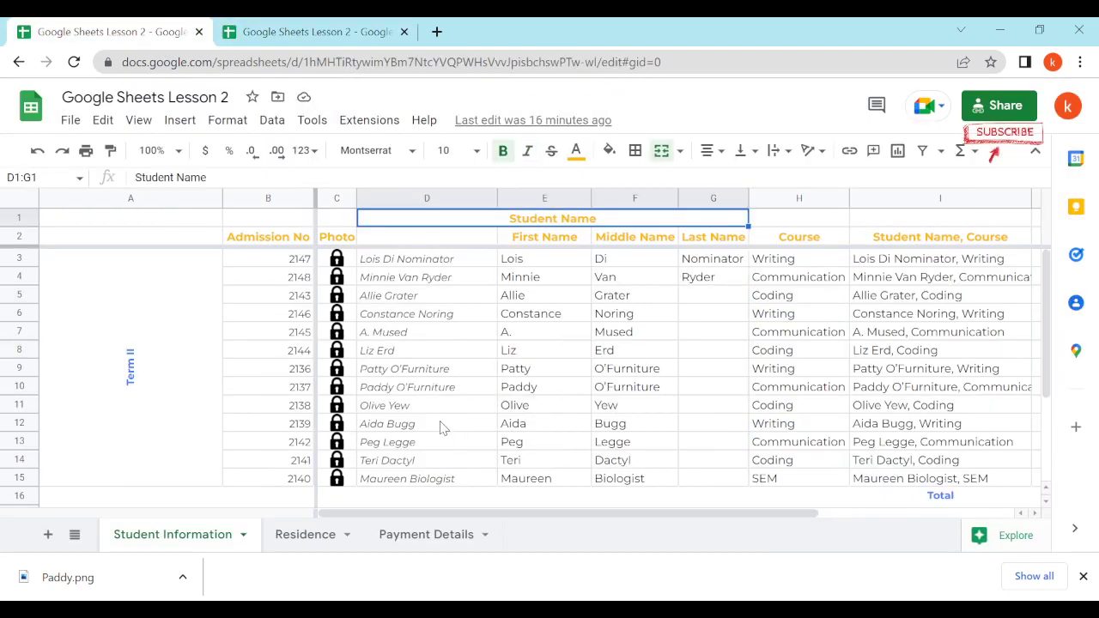
# Examine the Payment Details chart and its source columns on Student Information in the finished workbook, and return to the practice workbook
pyautogui.click(421, 539)
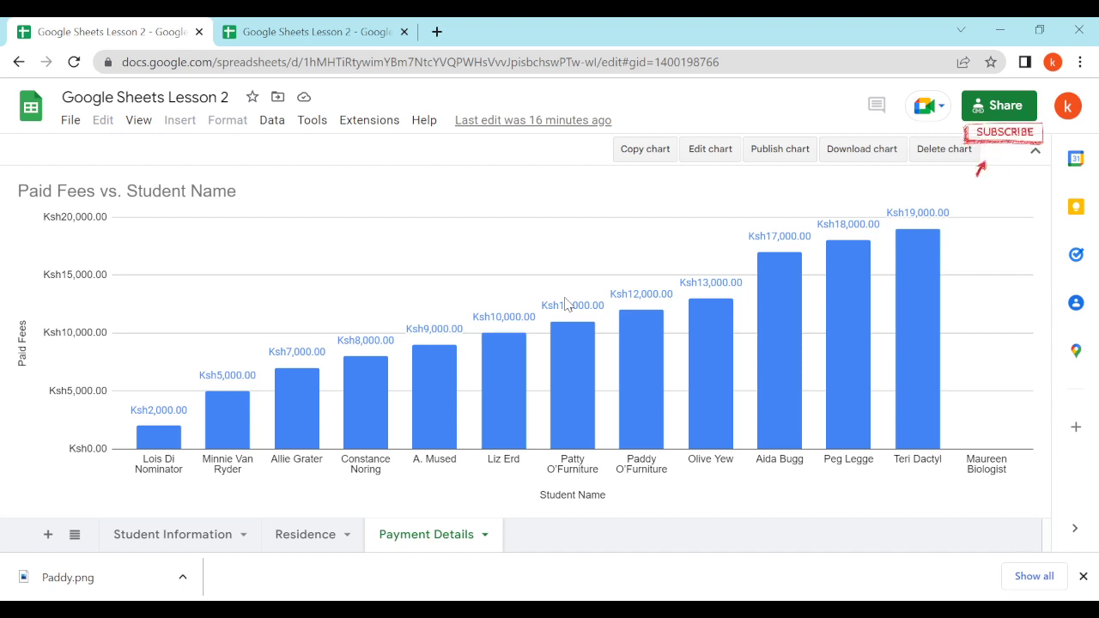
pyautogui.click(181, 533)
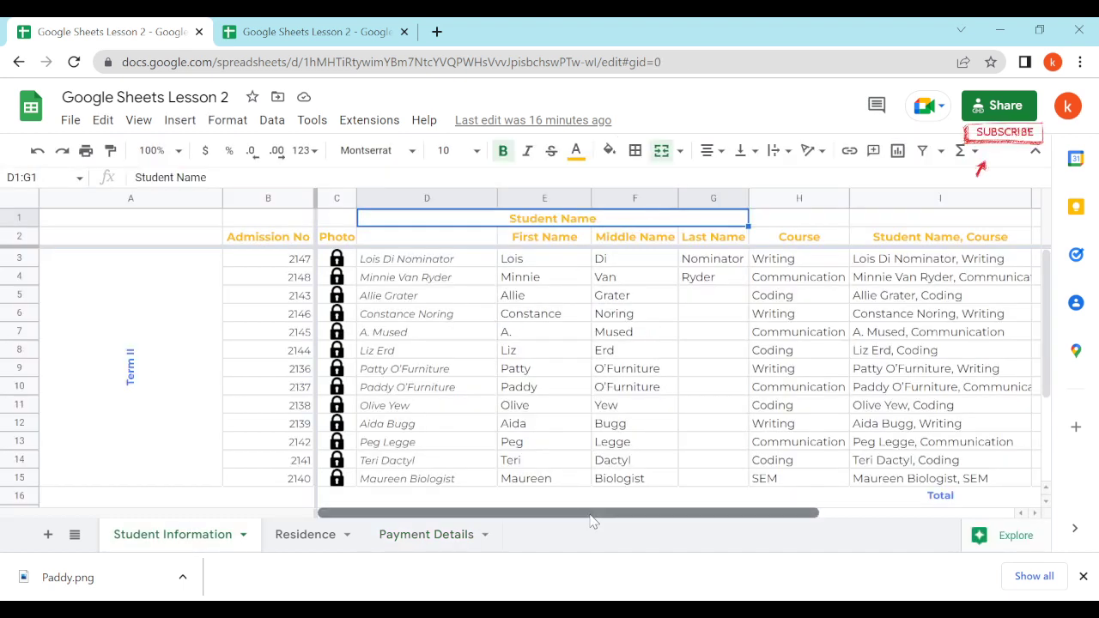
pyautogui.moveTo(592, 515); pyautogui.dragTo(692, 512)
pyautogui.click(396, 350)
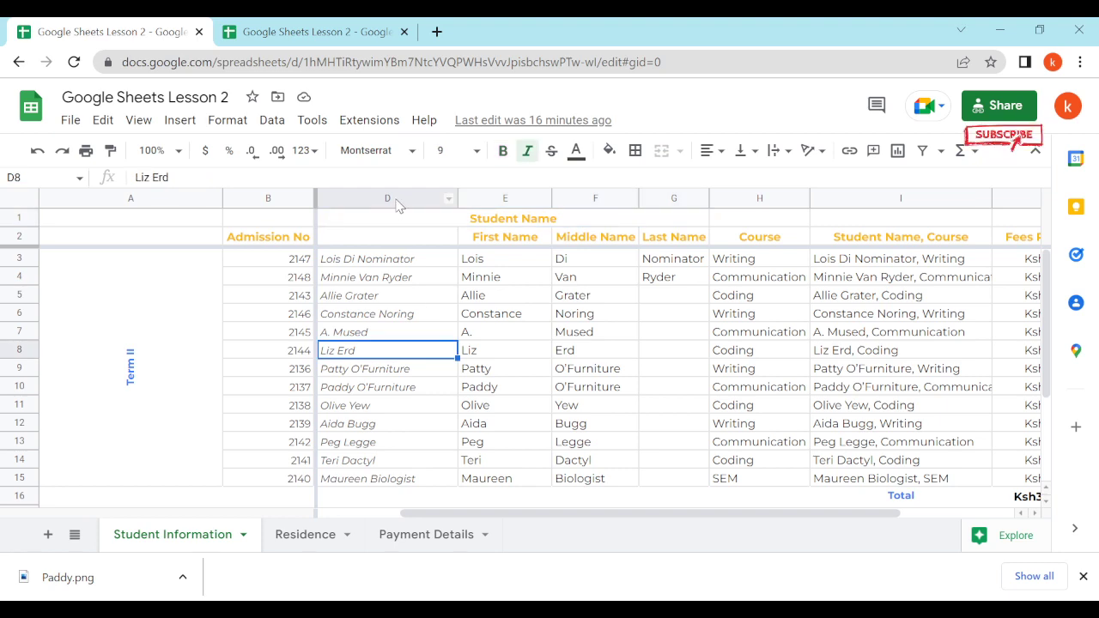
pyautogui.click(399, 199)
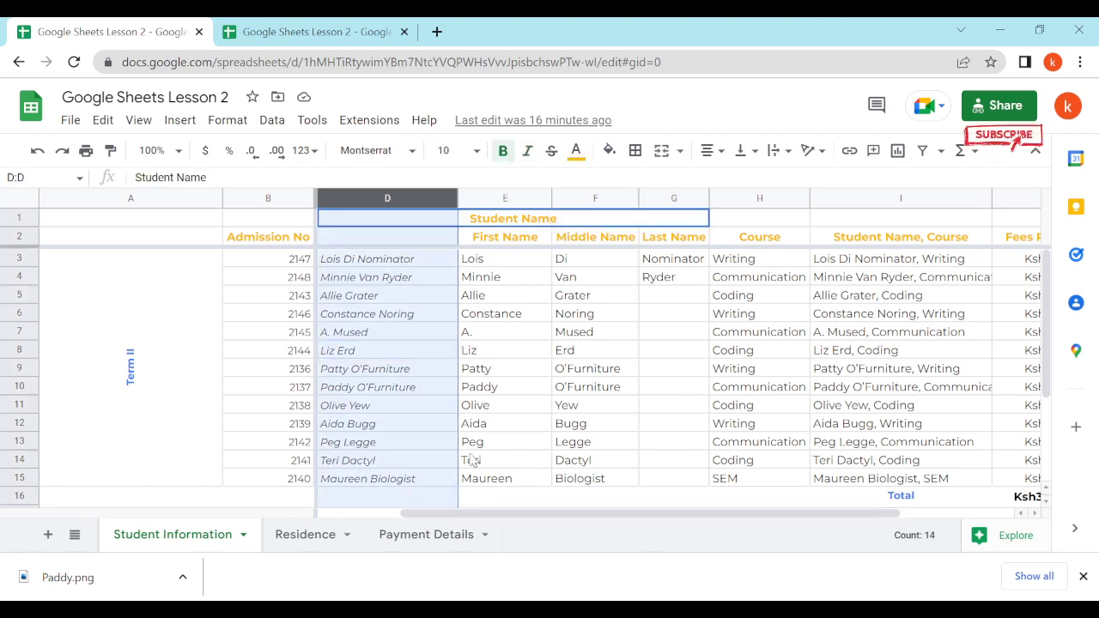
pyautogui.moveTo(511, 514); pyautogui.dragTo(648, 528)
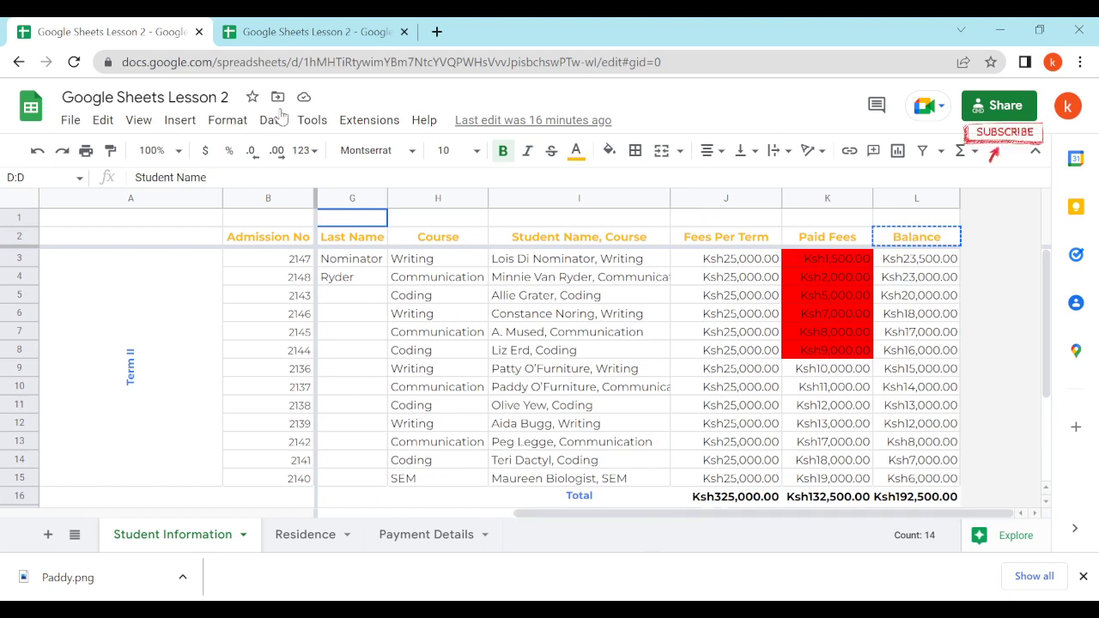
pyautogui.click(309, 31)
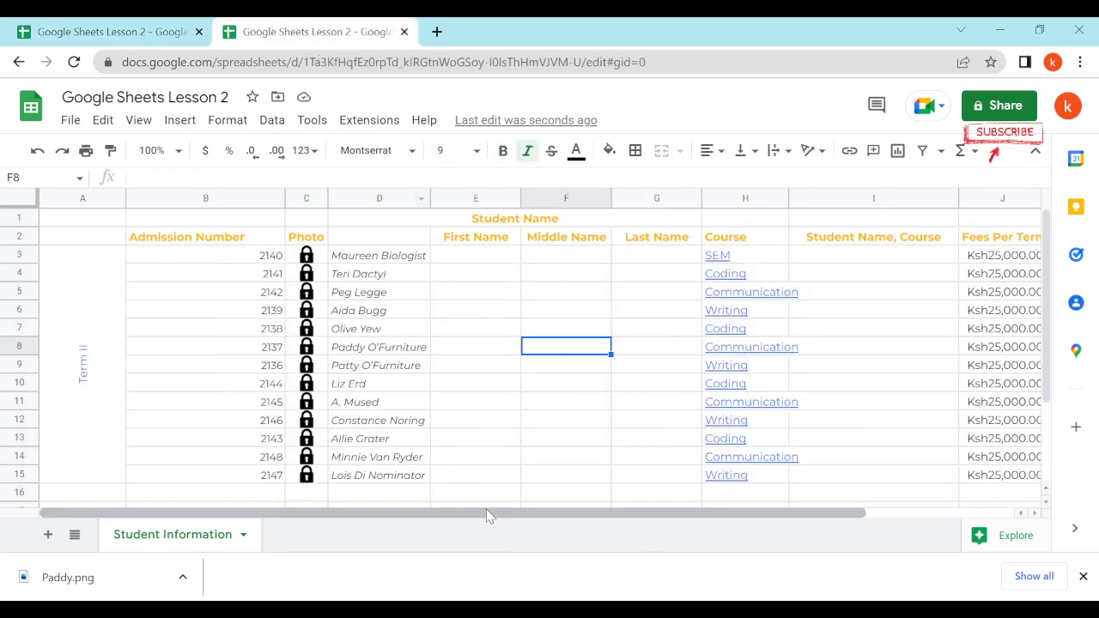
pyautogui.click(381, 199)
pyautogui.moveTo(466, 513); pyautogui.dragTo(646, 520)
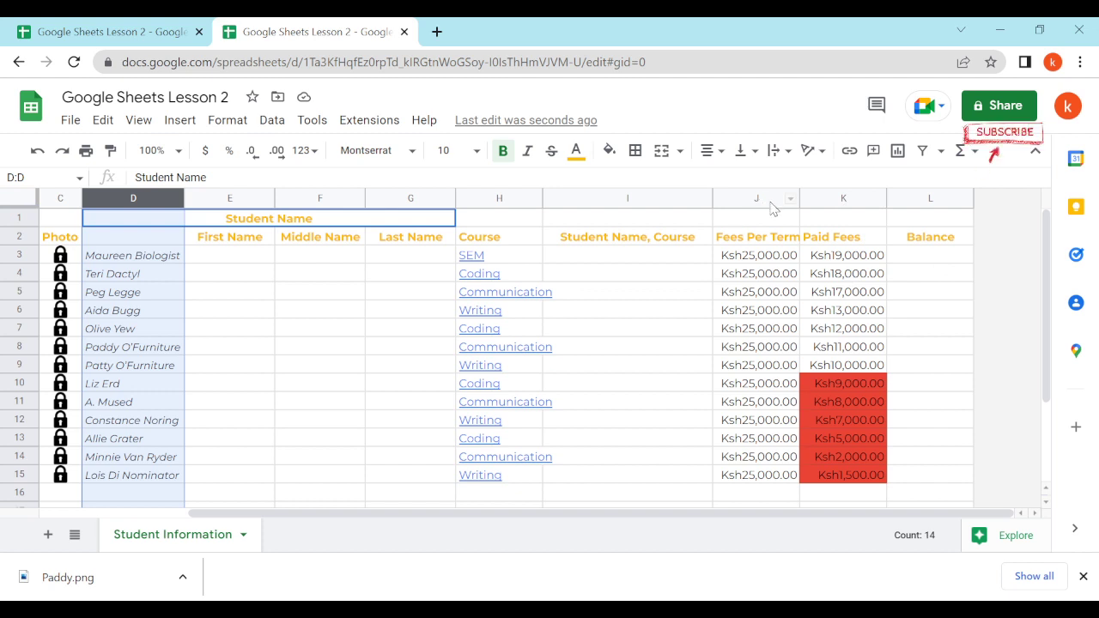
pyautogui.click(843, 199)
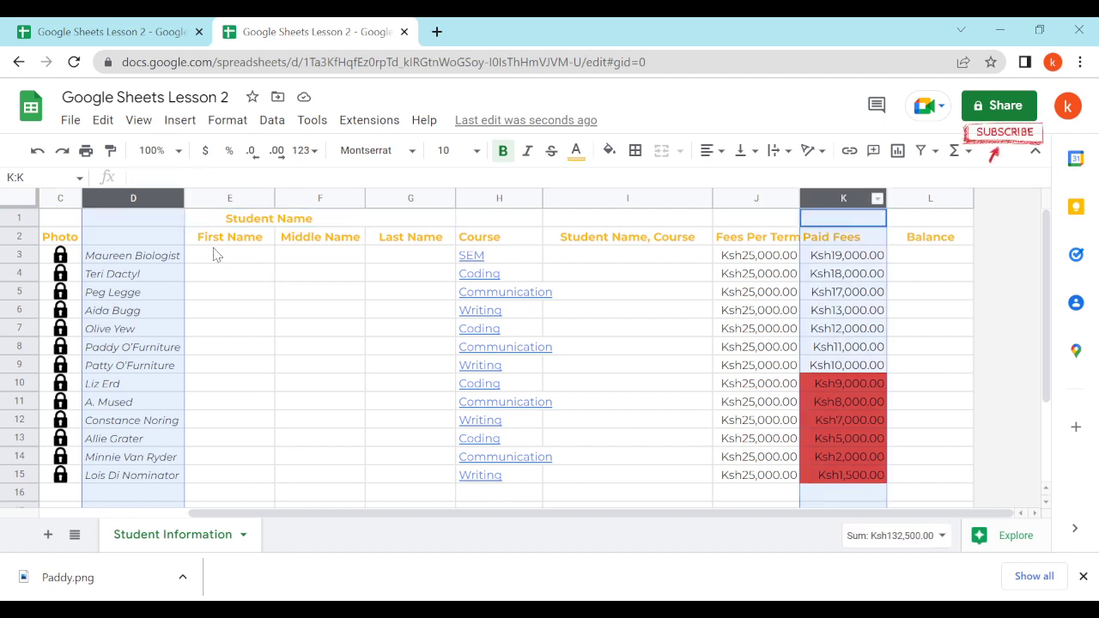
pyautogui.click(123, 244)
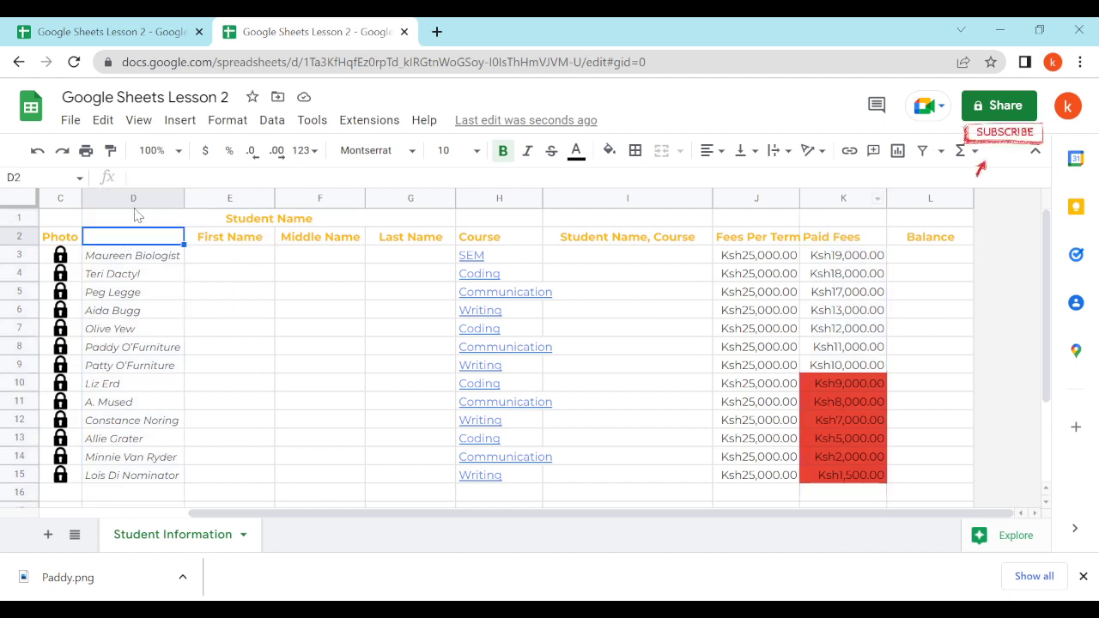
pyautogui.click(137, 199)
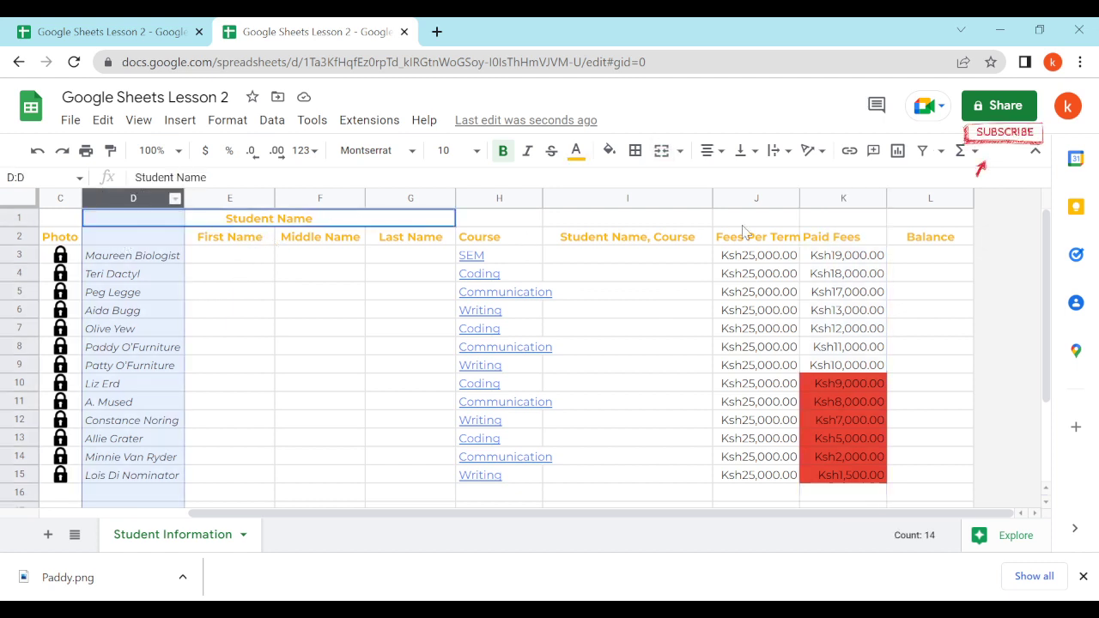
pyautogui.click(853, 197)
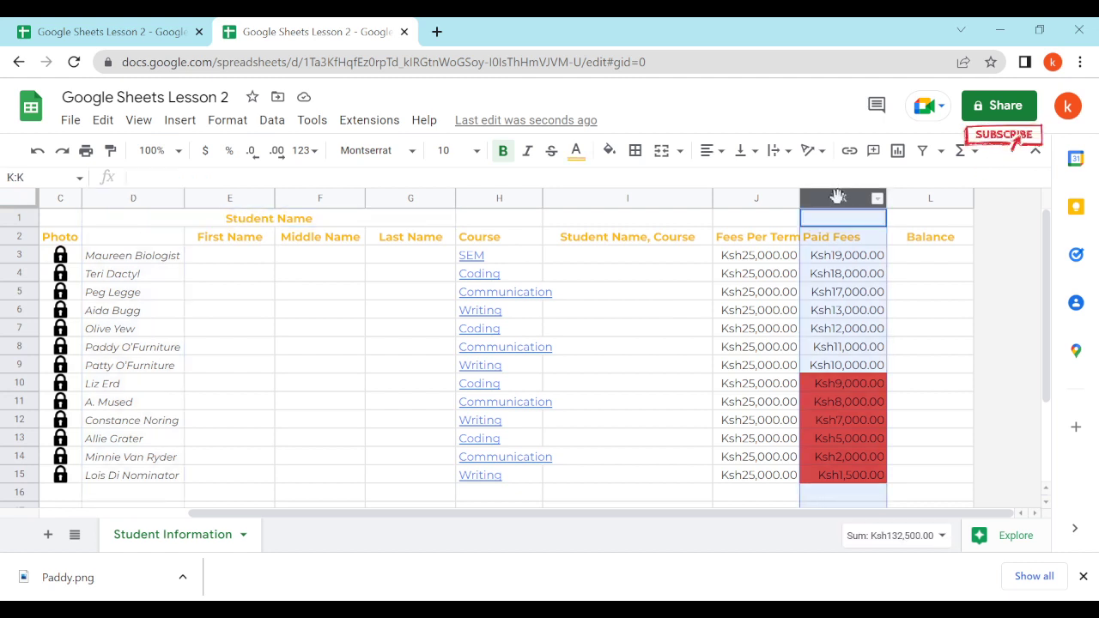
# Insert a column chart of Paid Fees against Student Name, using columns D and K of the Student Information sheet
pyautogui.click(137, 198)
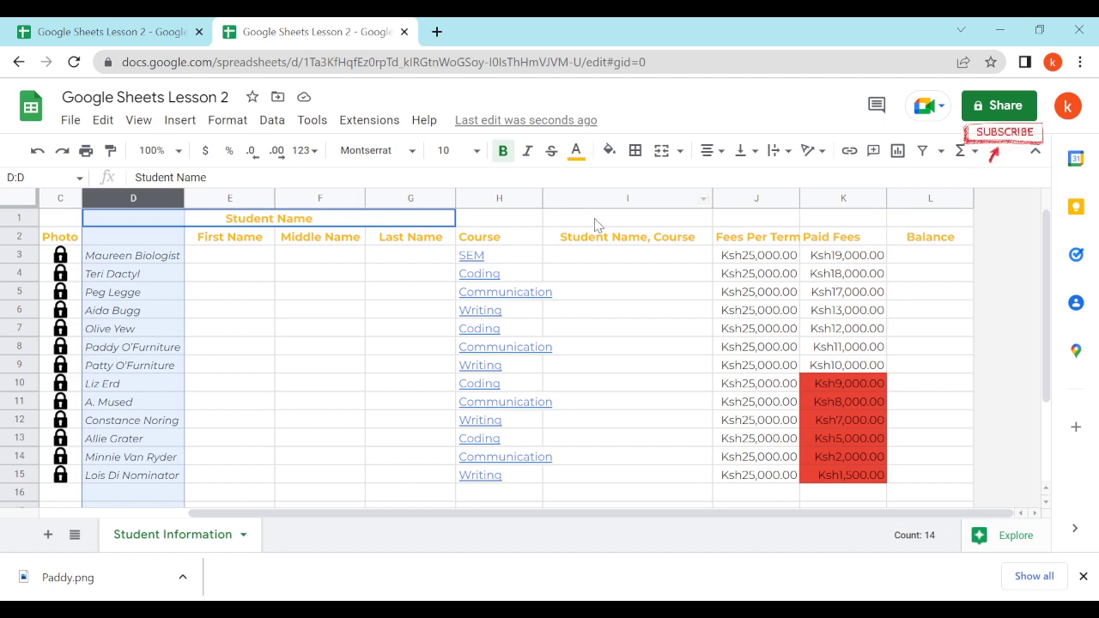
pyautogui.click(846, 199)
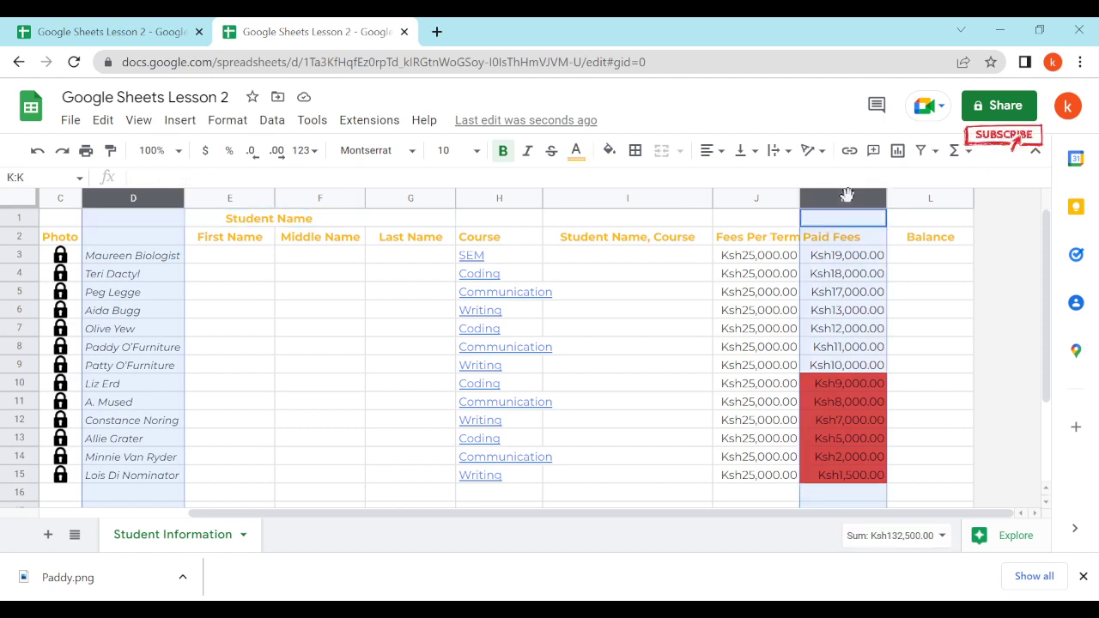
pyautogui.click(180, 122)
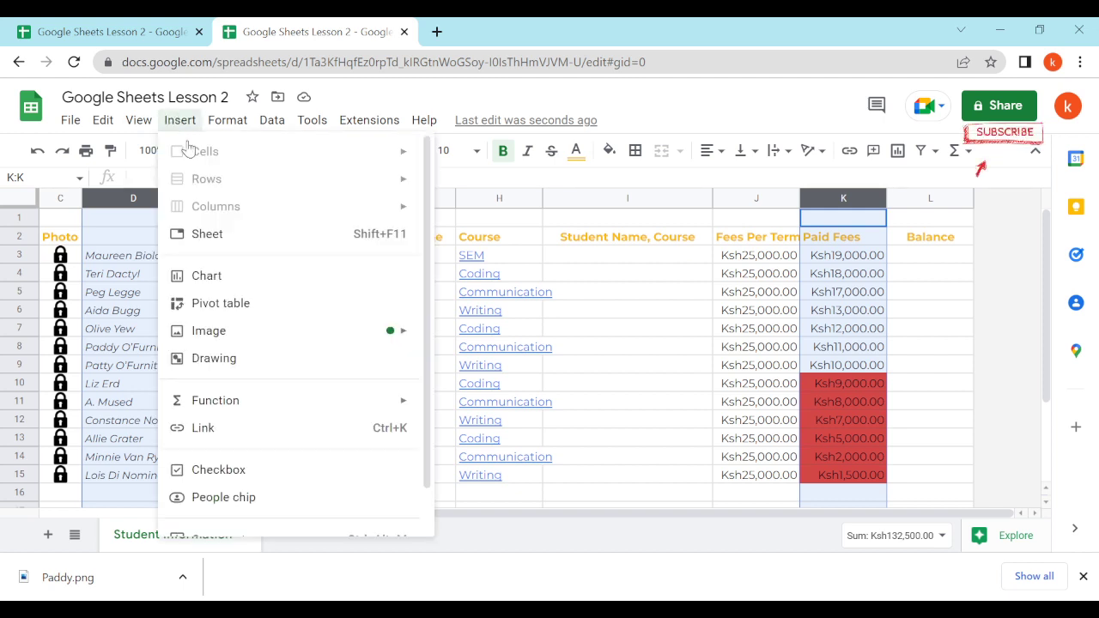
pyautogui.click(239, 285)
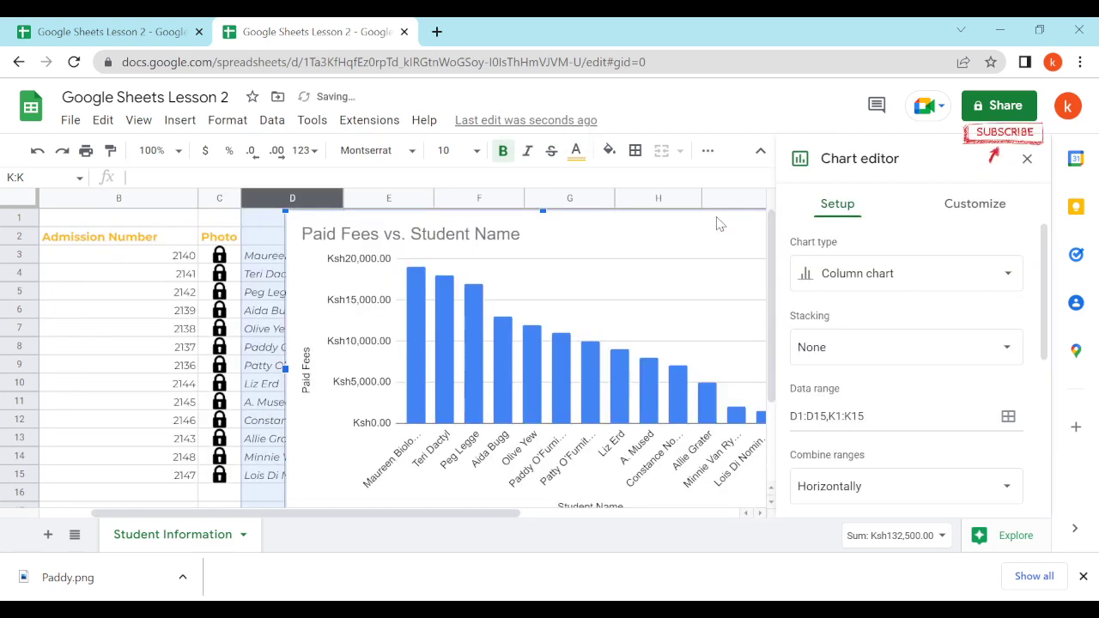
pyautogui.click(1027, 158)
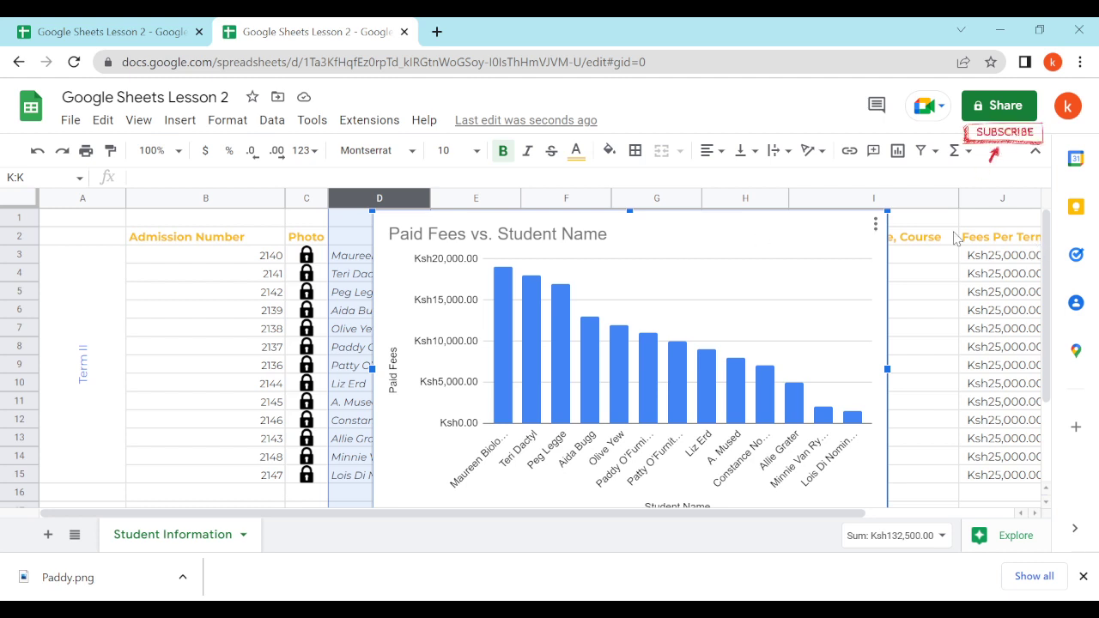
# Move the Paid Fees vs. Student Name chart to its own sheet, checking the Student Information sheet before returning to the chart sheet
pyautogui.click(875, 228)
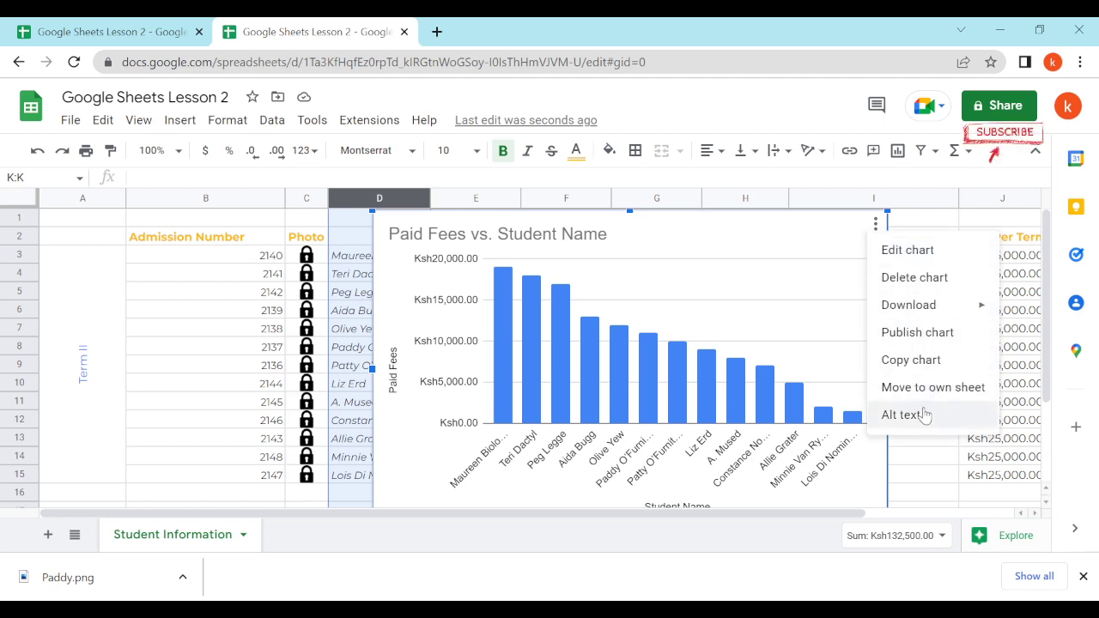
pyautogui.click(936, 395)
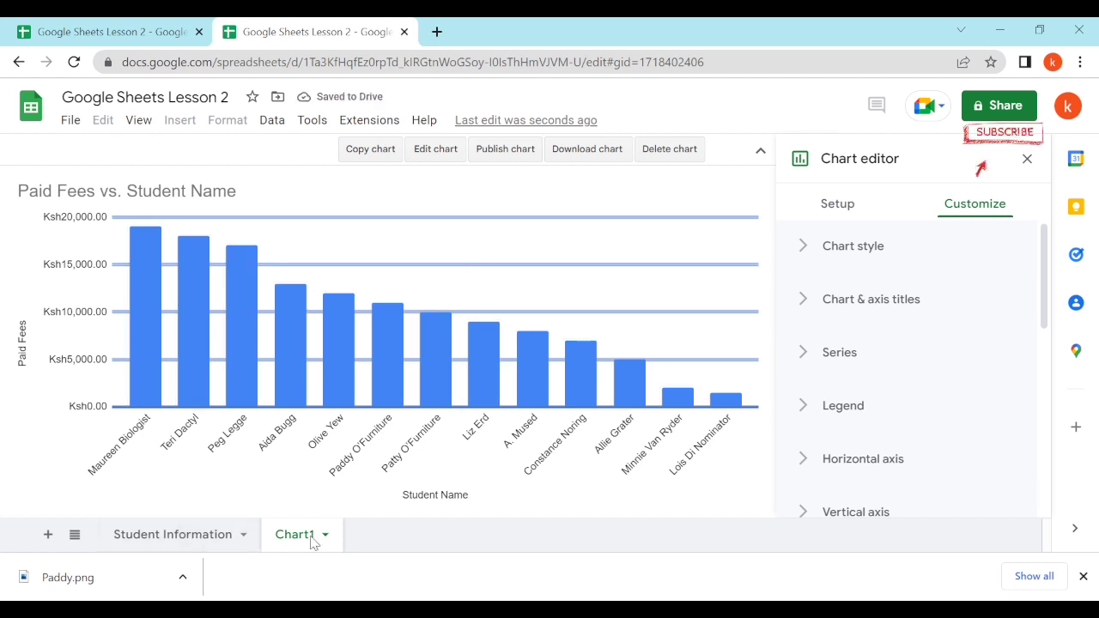
pyautogui.click(136, 536)
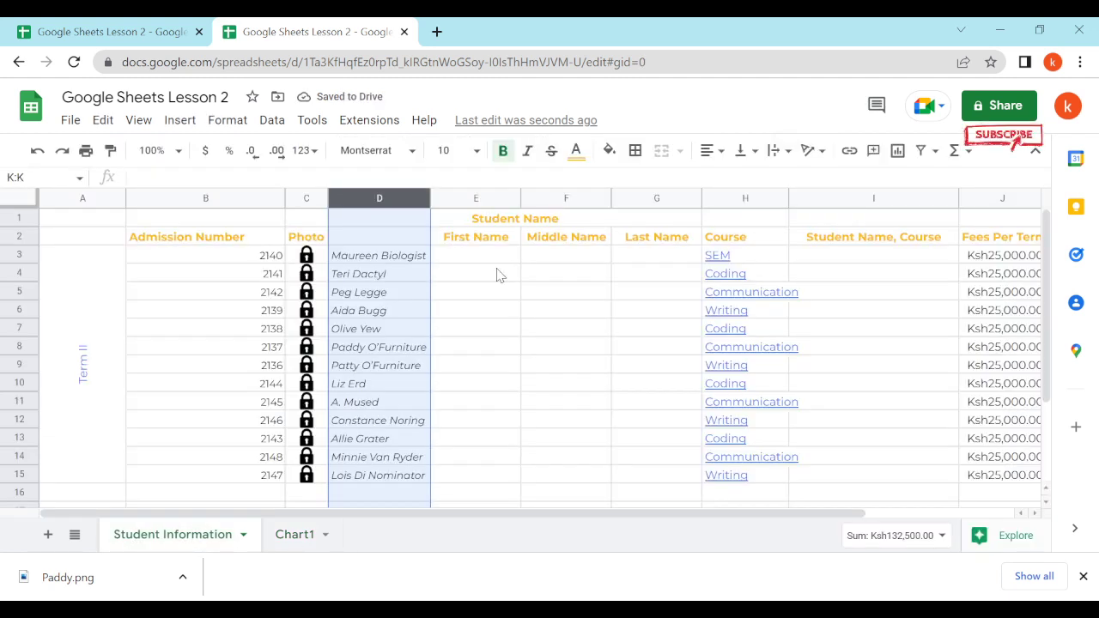
pyautogui.click(296, 535)
# Compare the chart with the Payment Details chart in the other open workbook, and inspect the paid-fees value on the chart's first bar
pyautogui.click(157, 38)
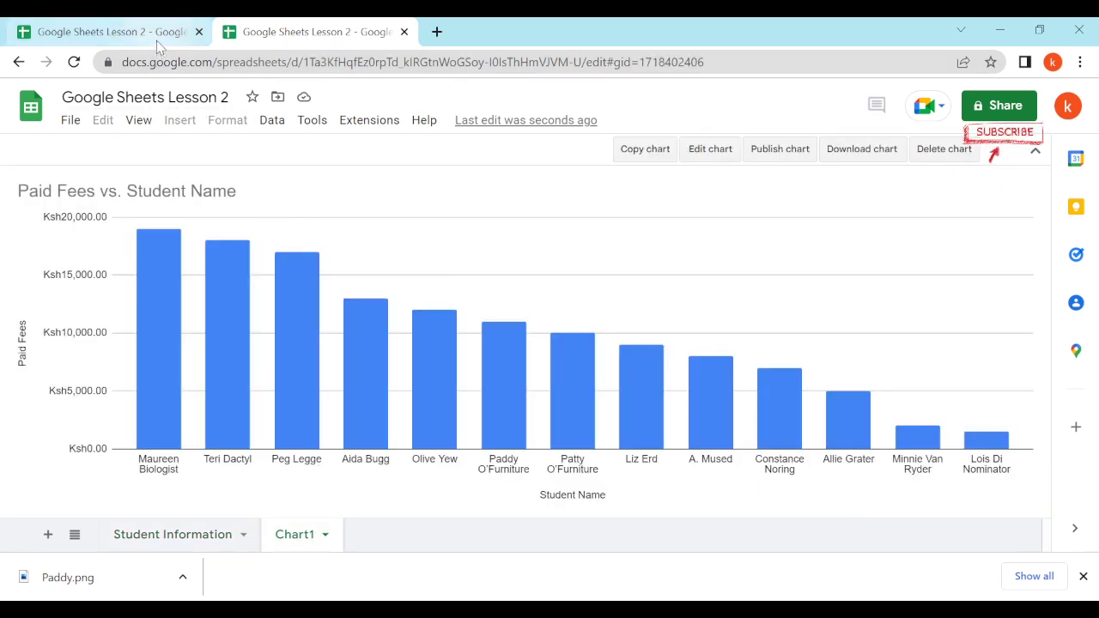
pyautogui.click(333, 535)
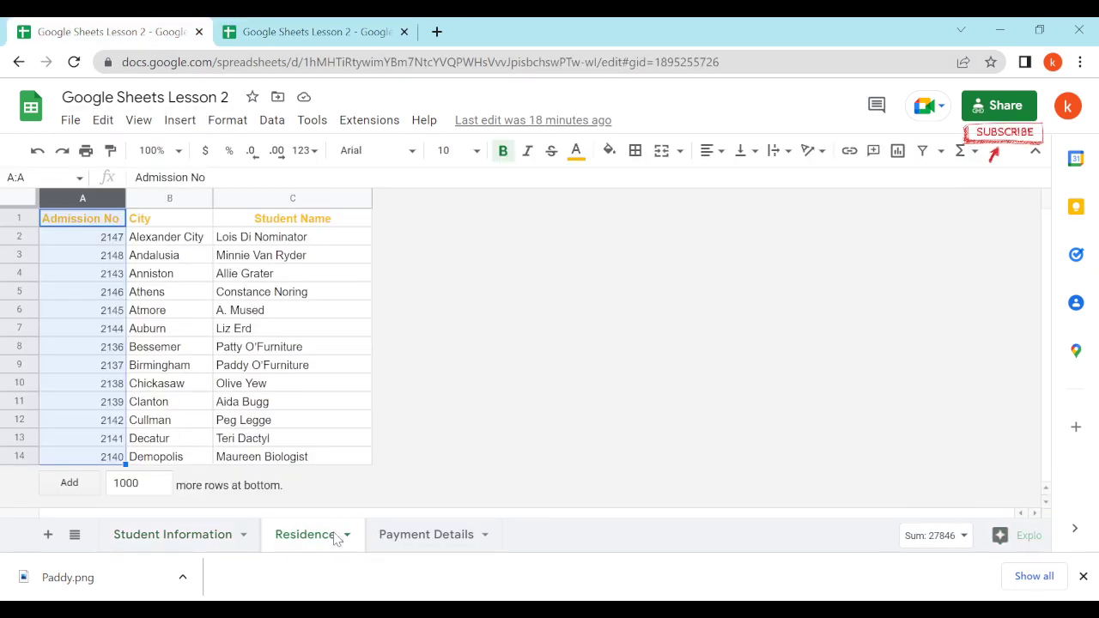
pyautogui.click(395, 536)
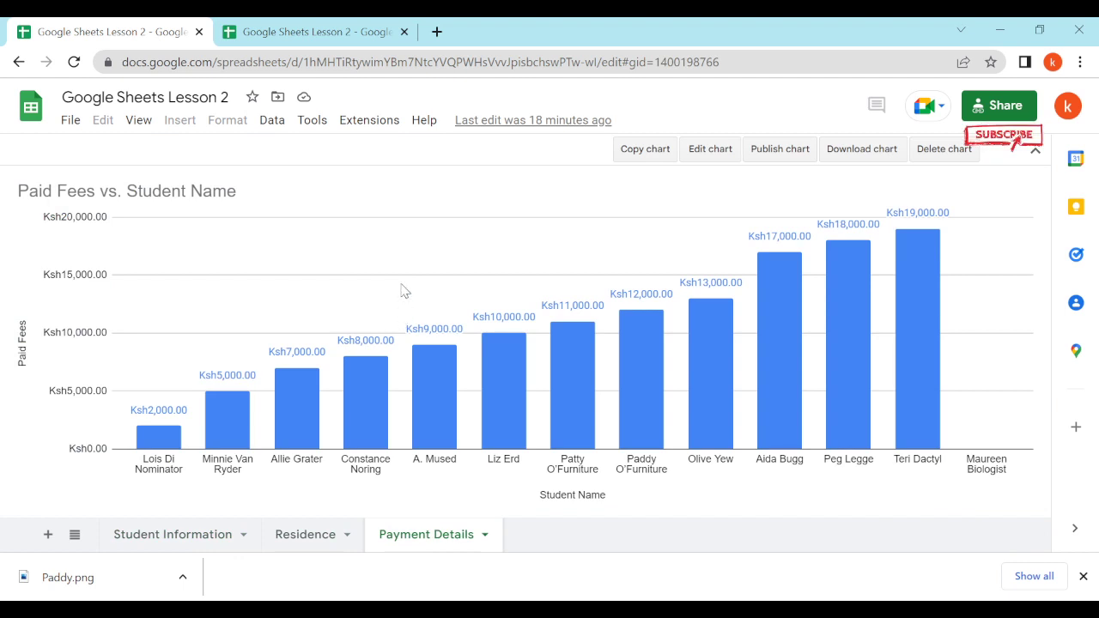
pyautogui.click(335, 38)
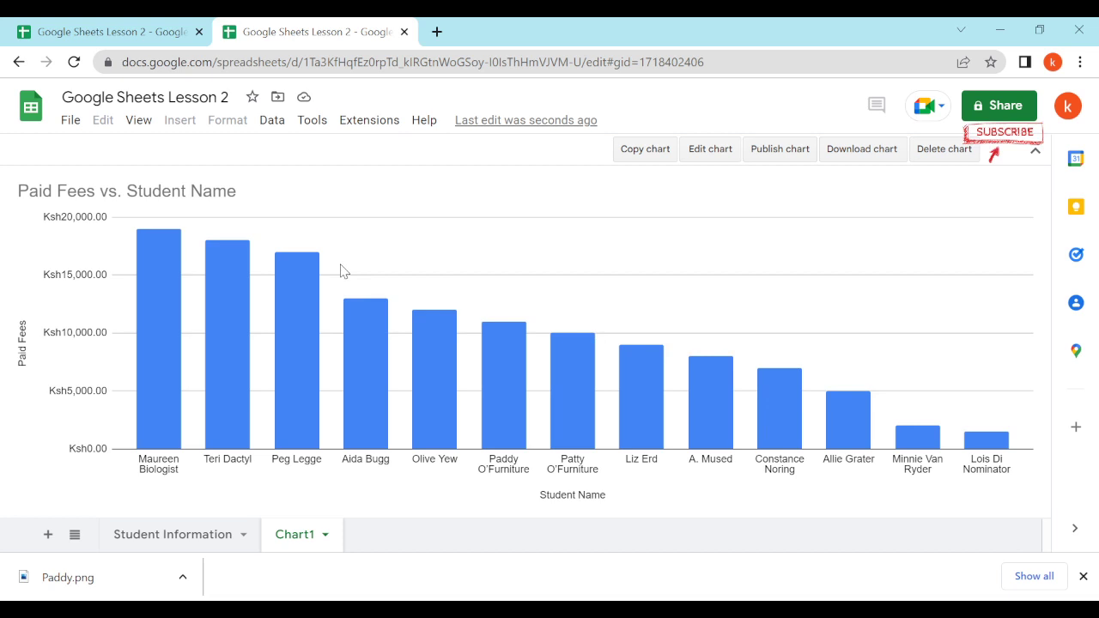
pyautogui.click(138, 28)
pyautogui.click(301, 39)
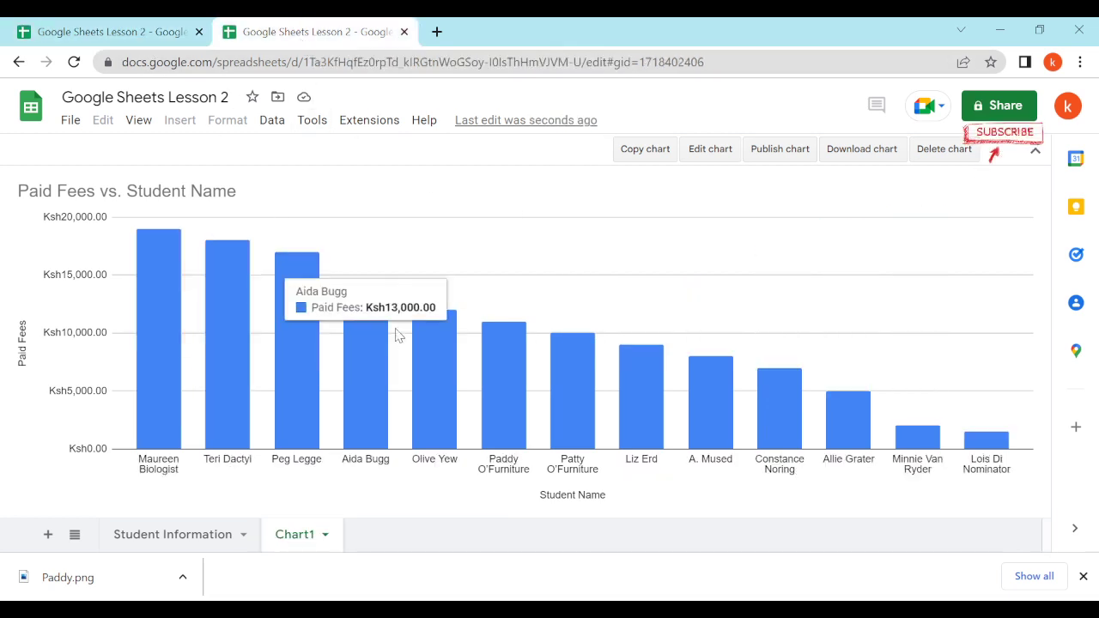
pyautogui.moveTo(157, 284)
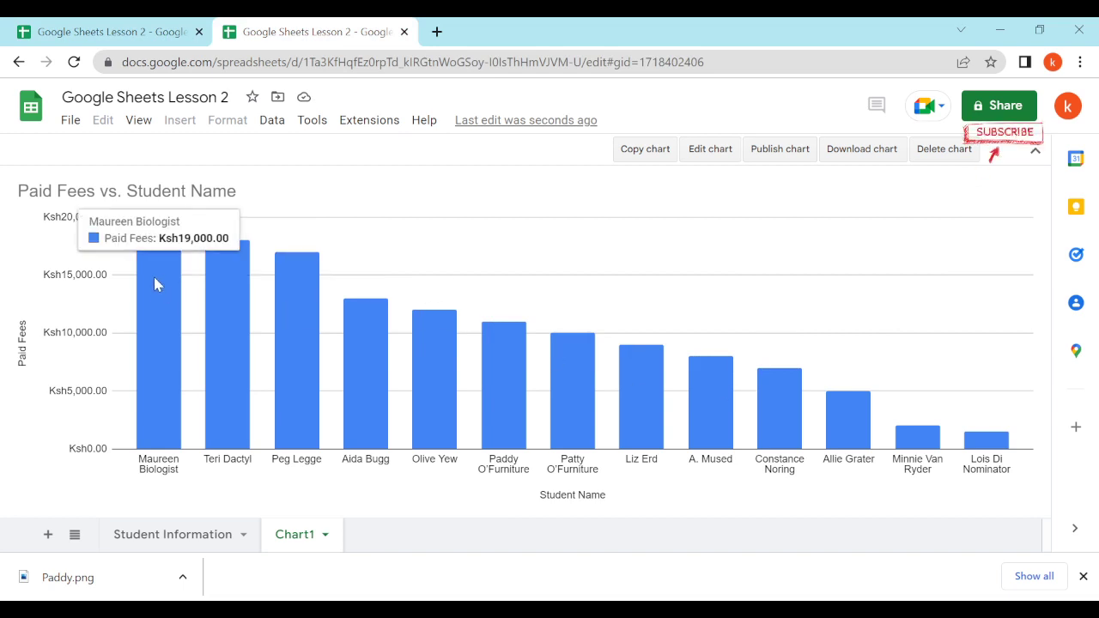
pyautogui.moveTo(162, 252)
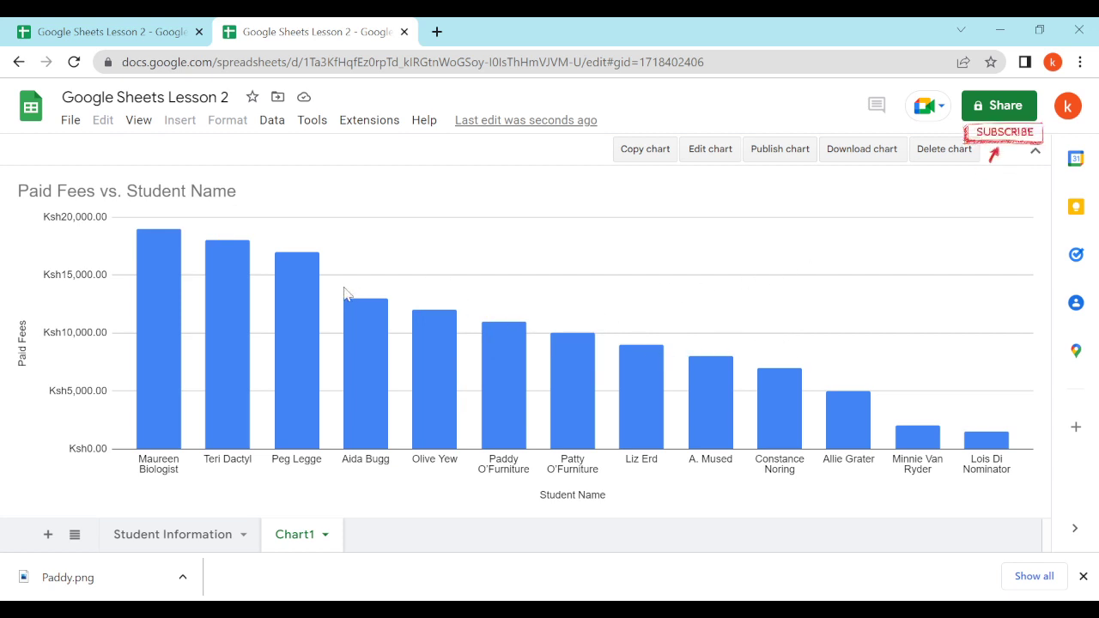
# Turn on data labels for the Paid Fees series of the chart on the Chart1 sheet and close the chart editor
pyautogui.doubleClick(303, 326)
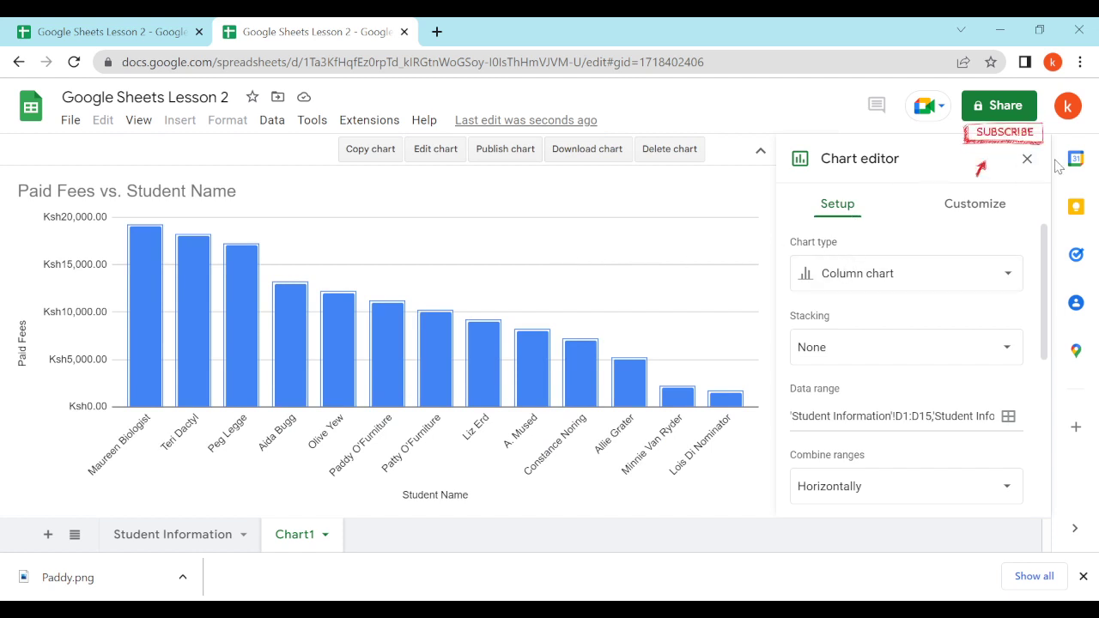
pyautogui.click(1028, 159)
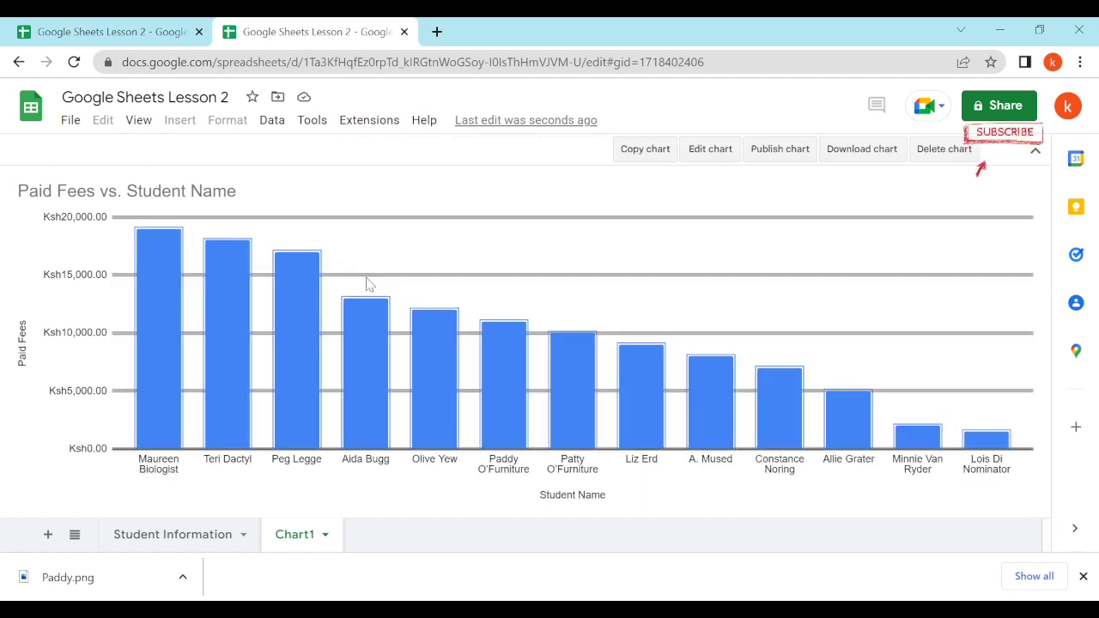
pyautogui.click(713, 154)
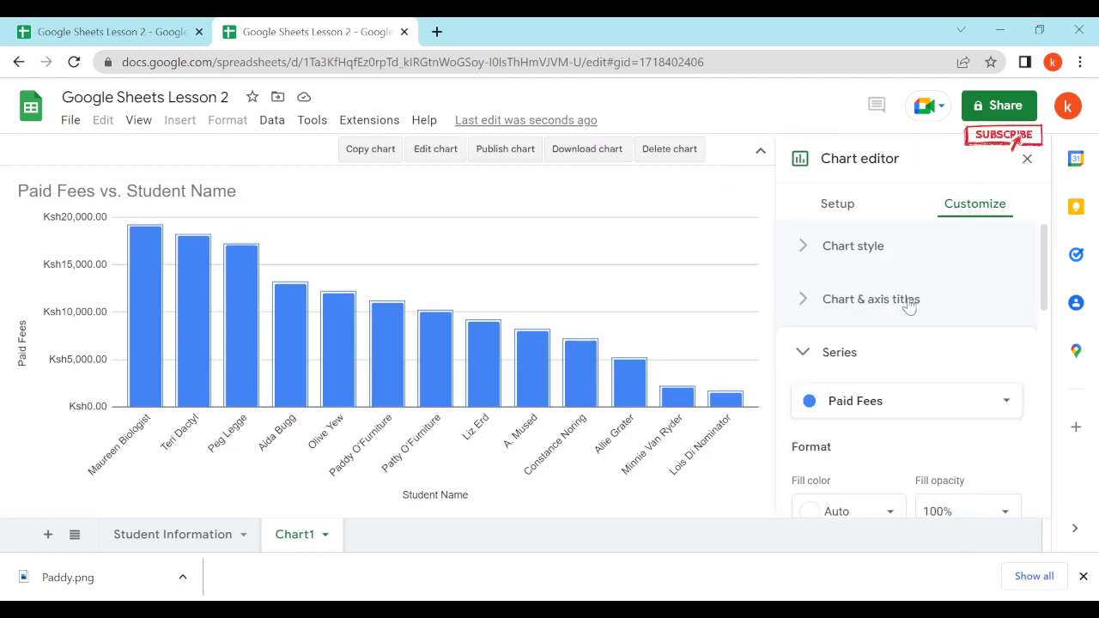
pyautogui.scroll(-2, 911, 378)
pyautogui.scroll(1, 926, 395)
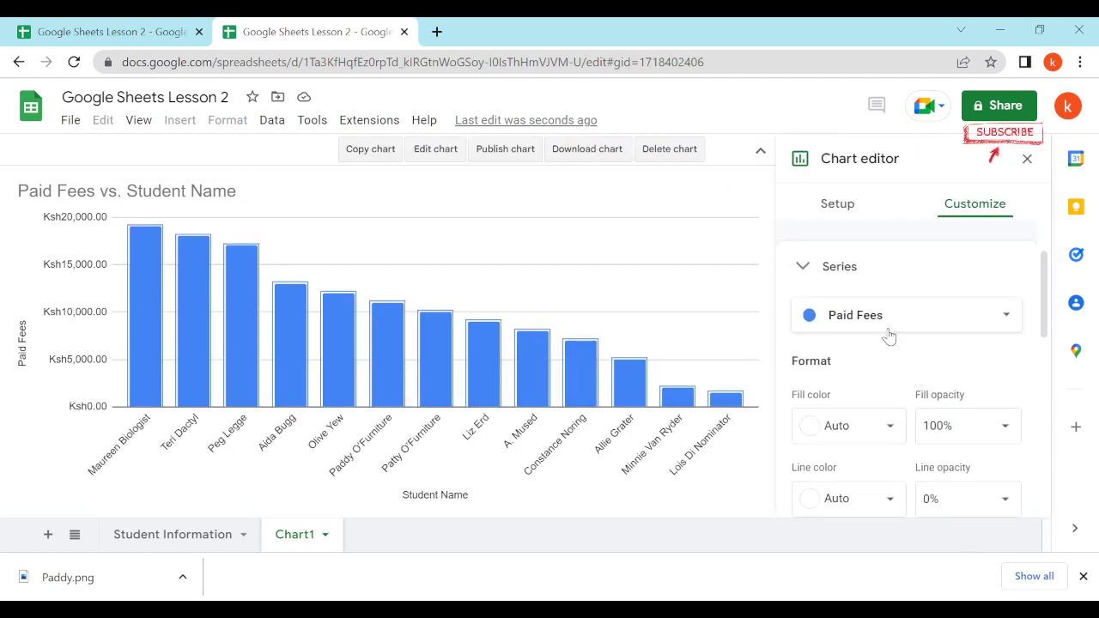
pyautogui.scroll(-6, 936, 378)
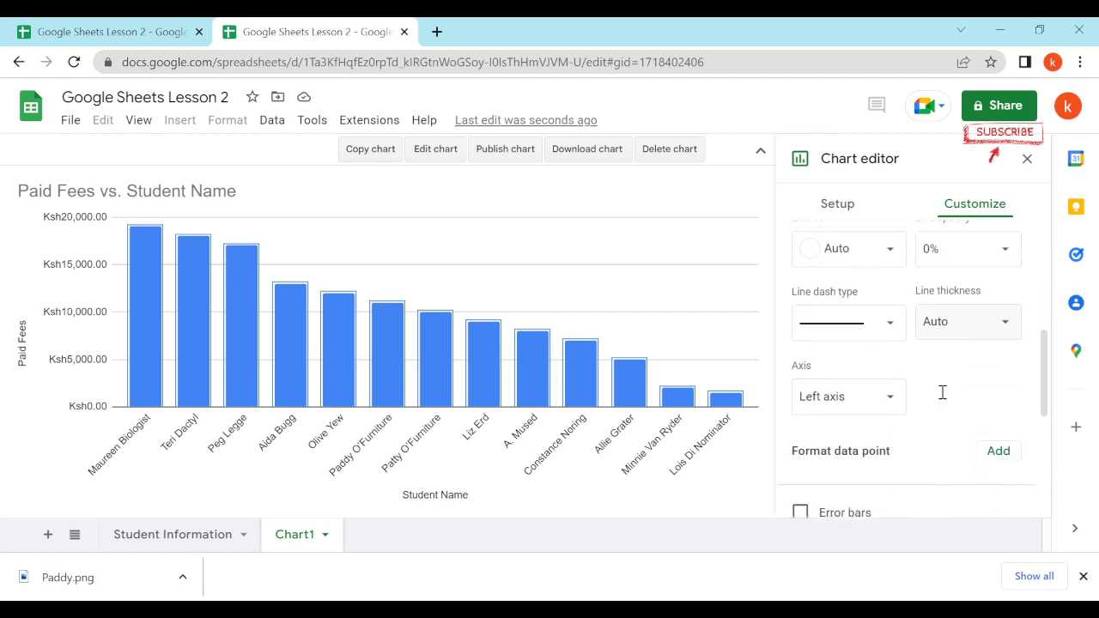
pyautogui.scroll(3, 942, 392)
pyautogui.scroll(5, 943, 307)
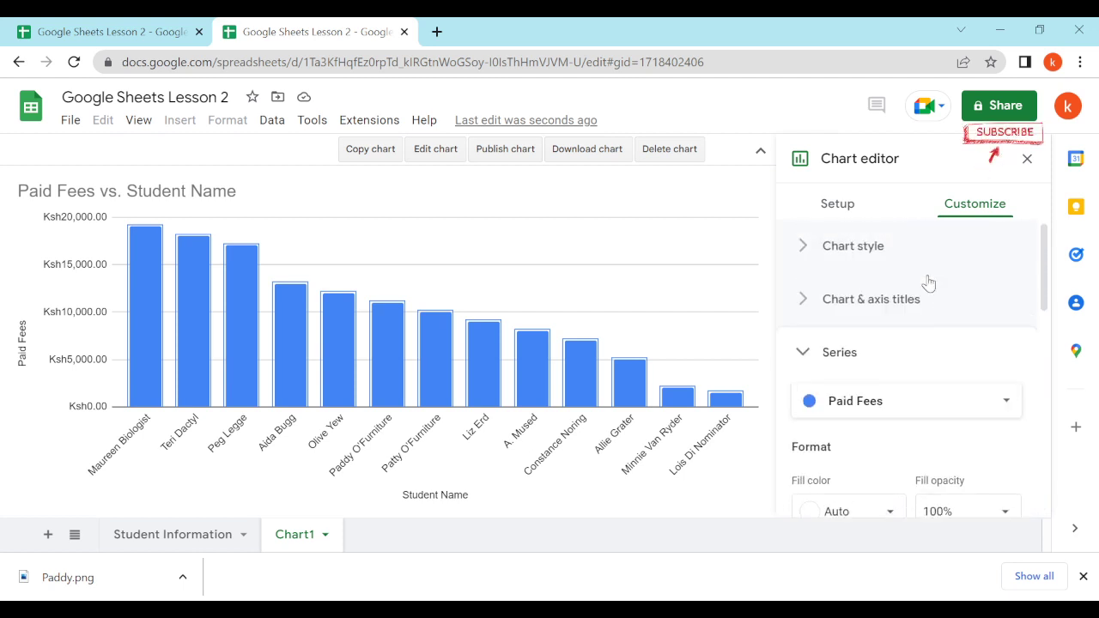
pyautogui.click(835, 213)
pyautogui.click(976, 216)
pyautogui.scroll(-3, 891, 402)
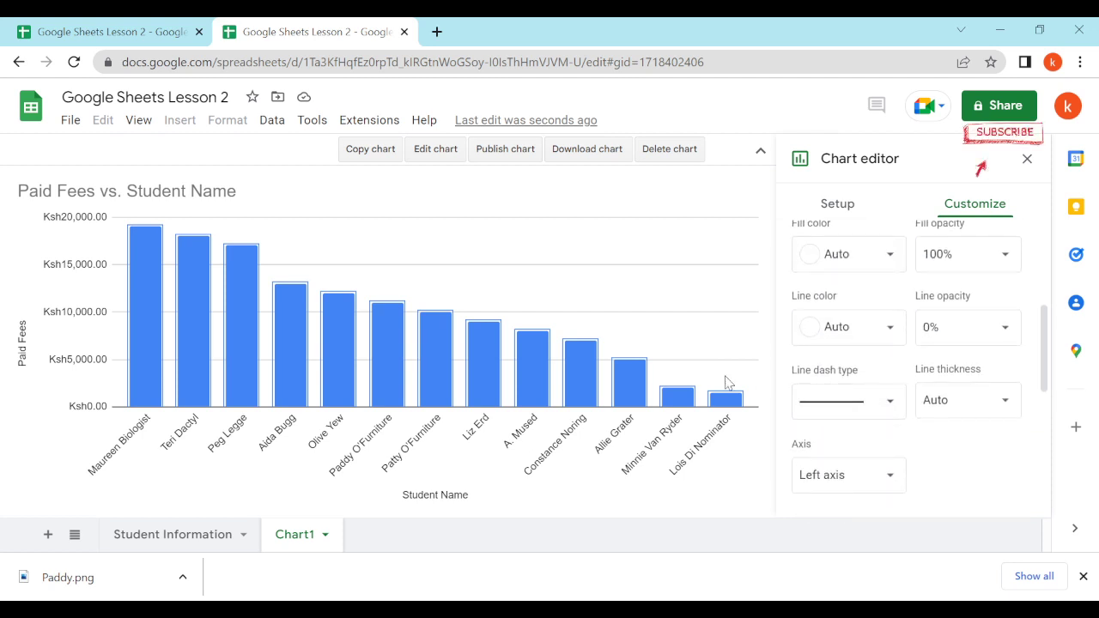
pyautogui.scroll(-2, 966, 364)
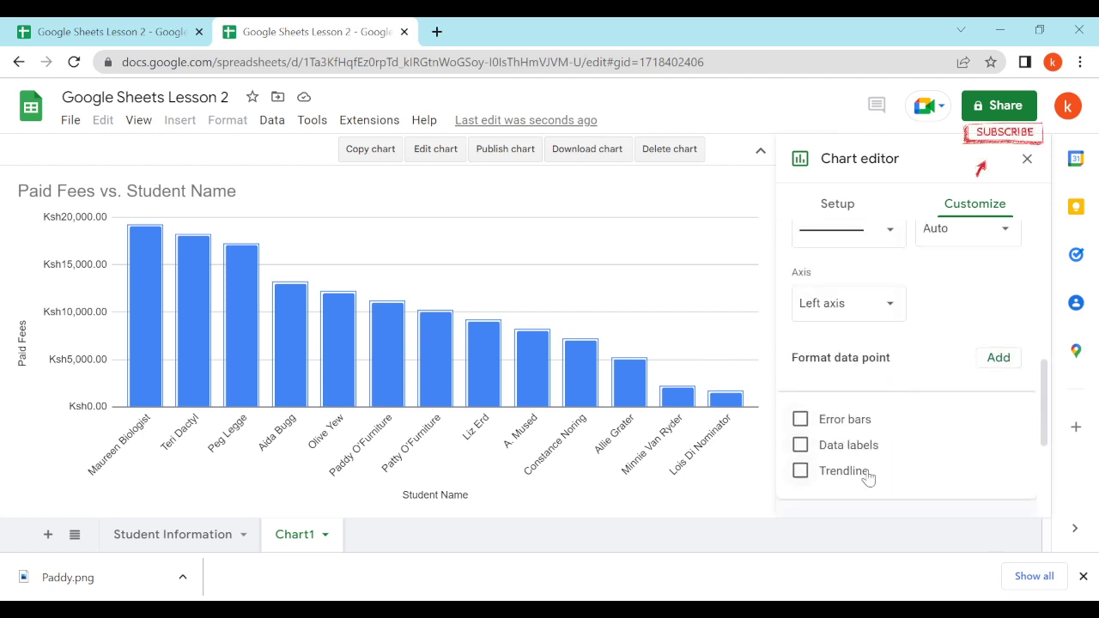
pyautogui.click(801, 445)
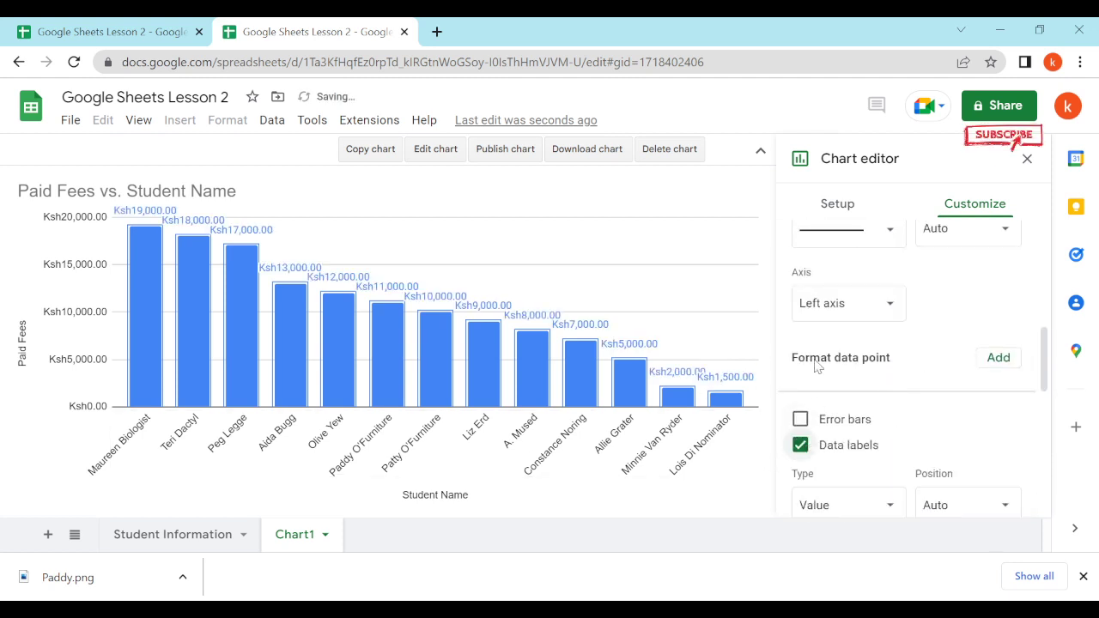
pyautogui.scroll(-5, 962, 383)
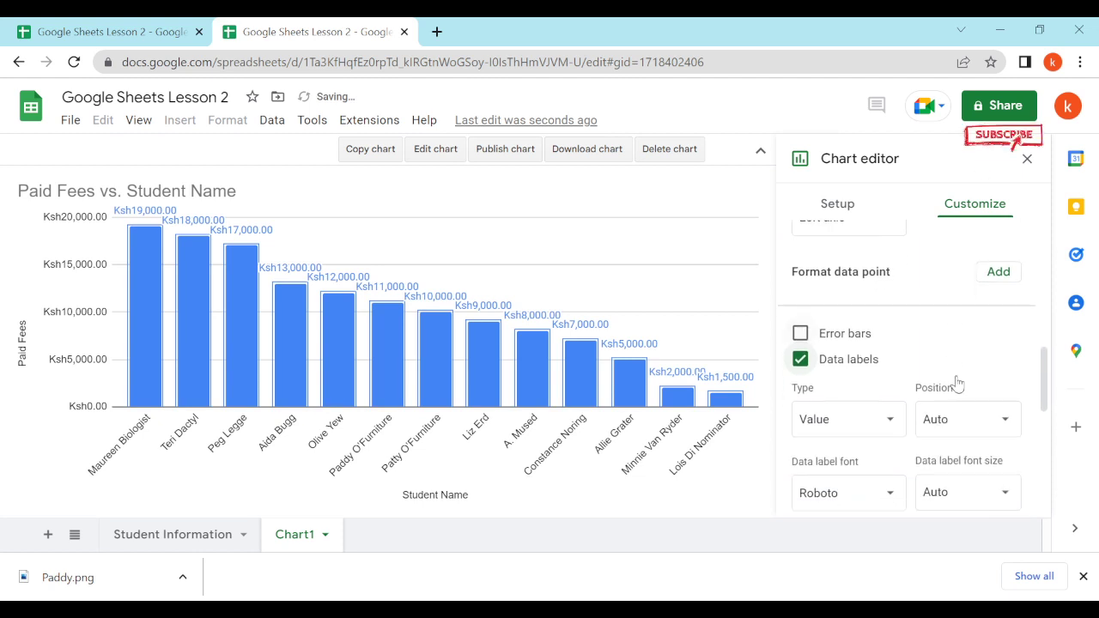
pyautogui.scroll(7, 974, 391)
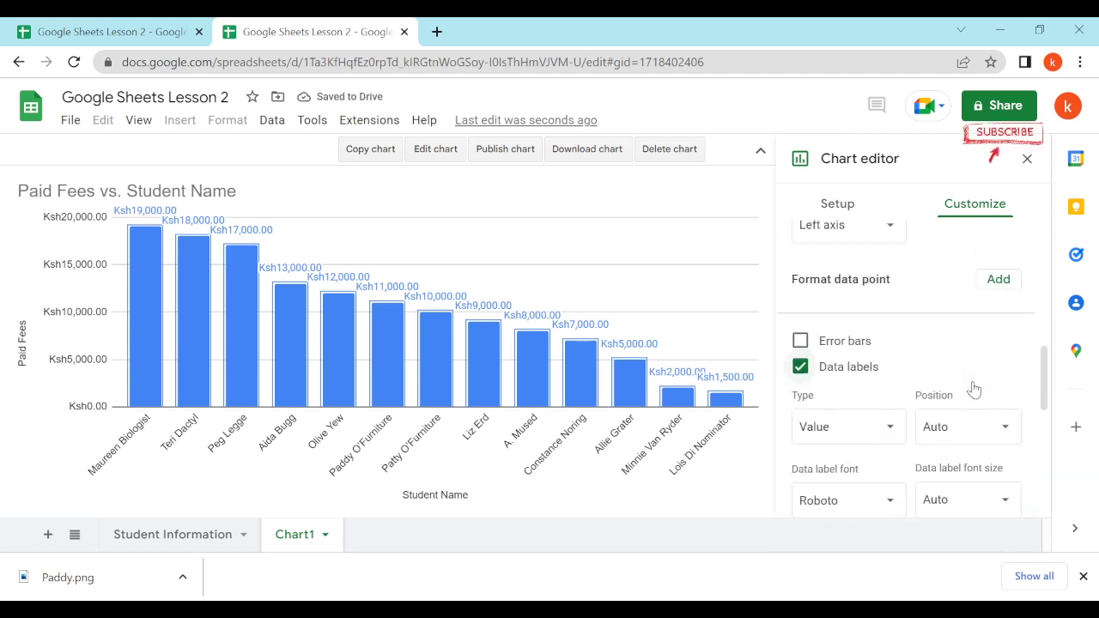
pyautogui.click(1027, 159)
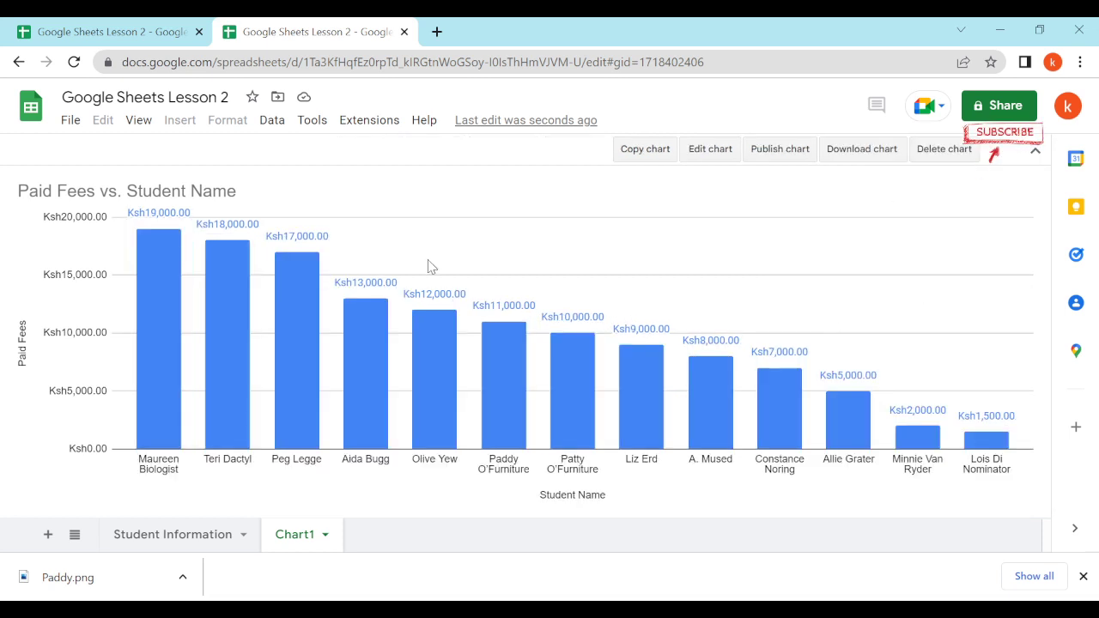
# Compare the labelled chart with the Payment Details chart in the other workbook, and return to the Chart1 sheet
pyautogui.click(144, 59)
pyautogui.click(152, 38)
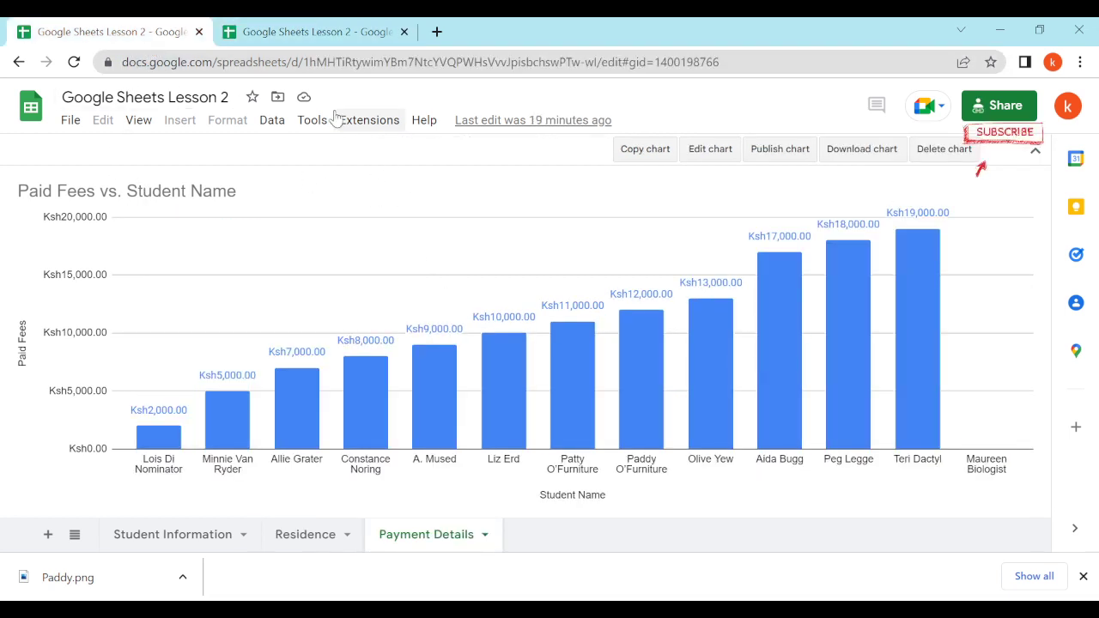
pyautogui.click(292, 32)
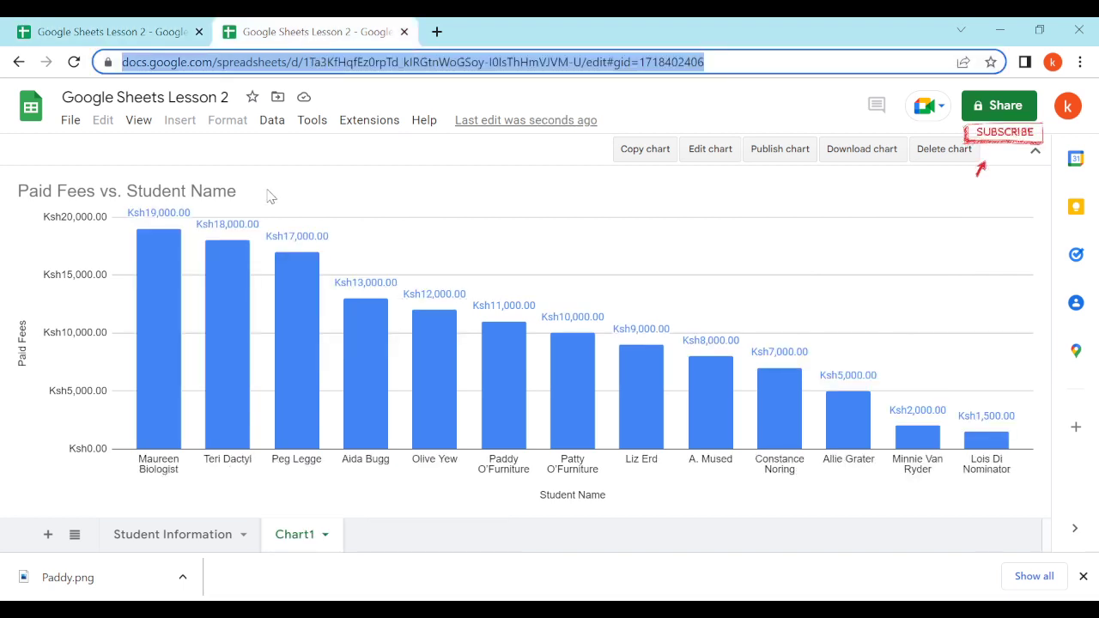
pyautogui.click(191, 212)
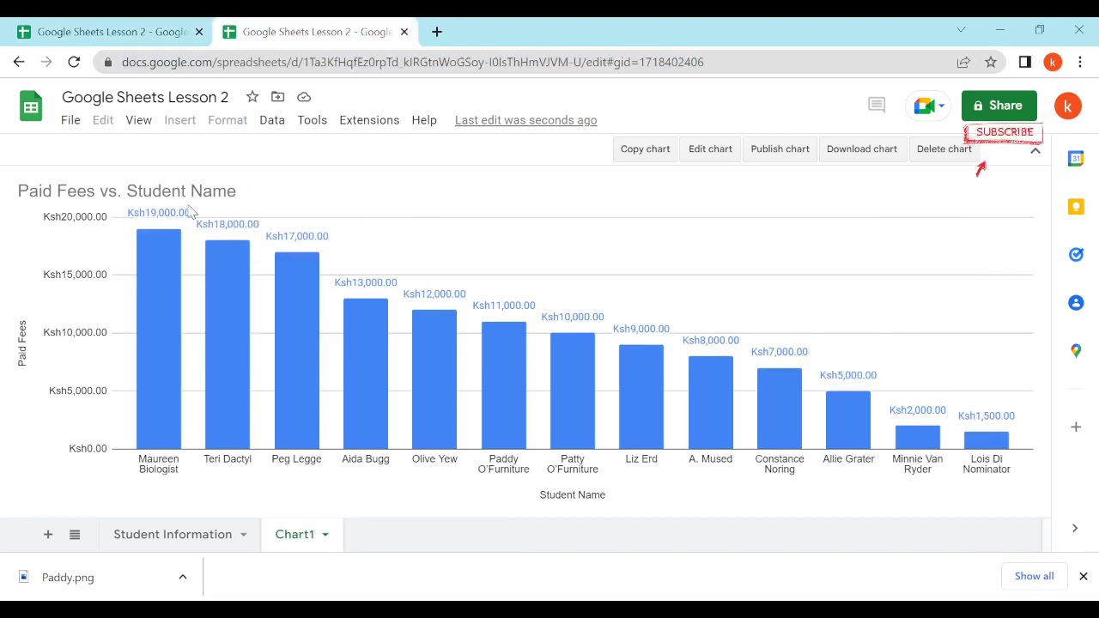
# Review the chart's setup options, including chart type, stacking, data range, x-axis, series and header settings
pyautogui.click(713, 151)
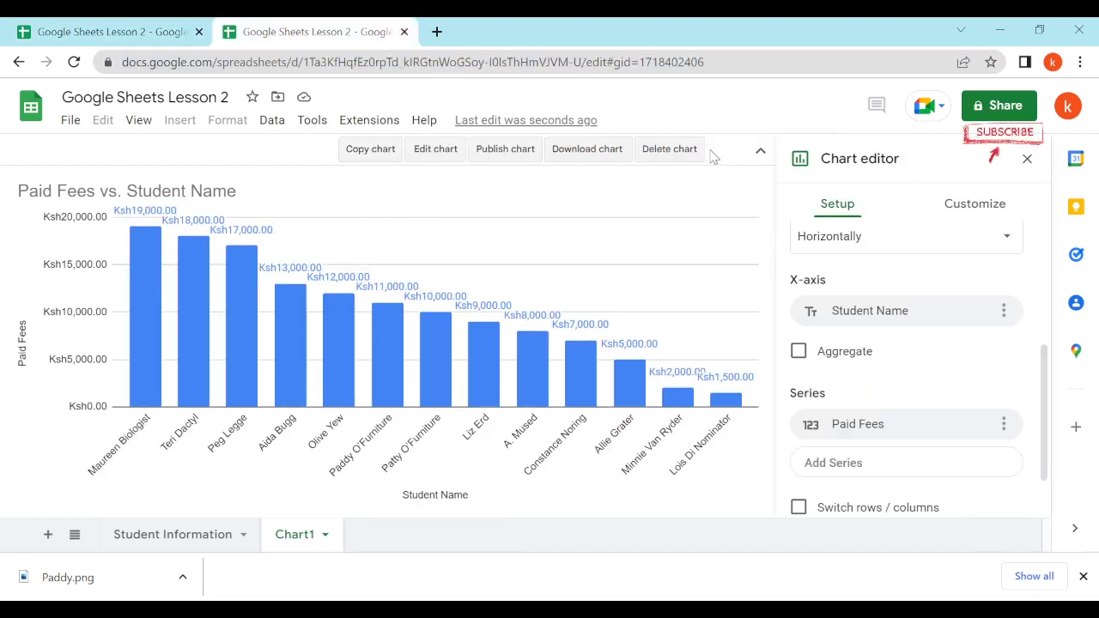
pyautogui.click(955, 205)
pyautogui.click(838, 206)
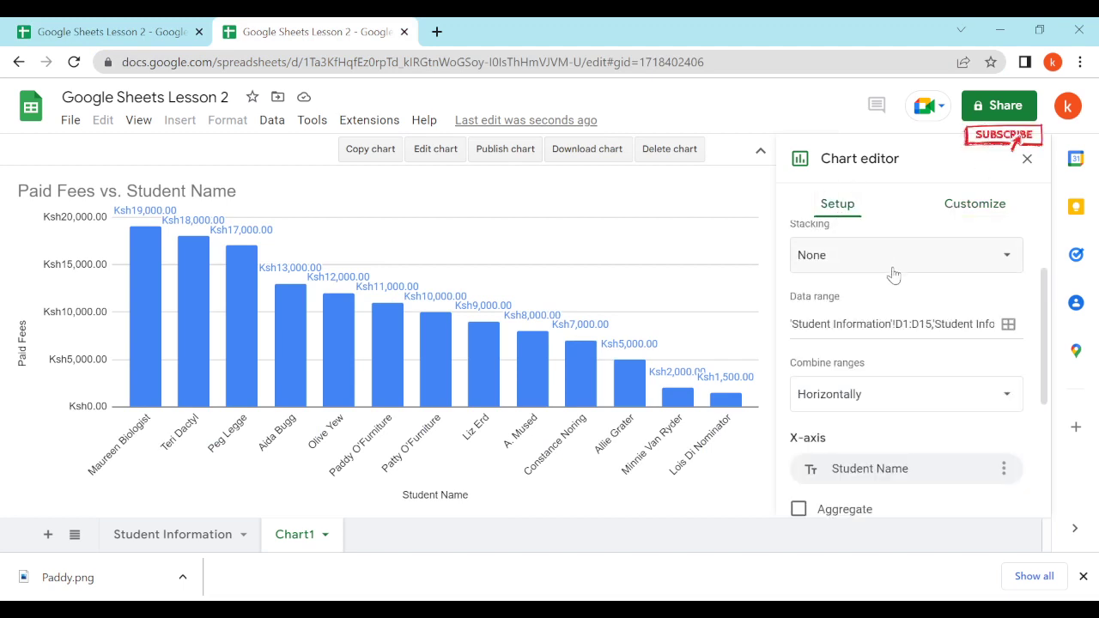
pyautogui.scroll(2, 889, 356)
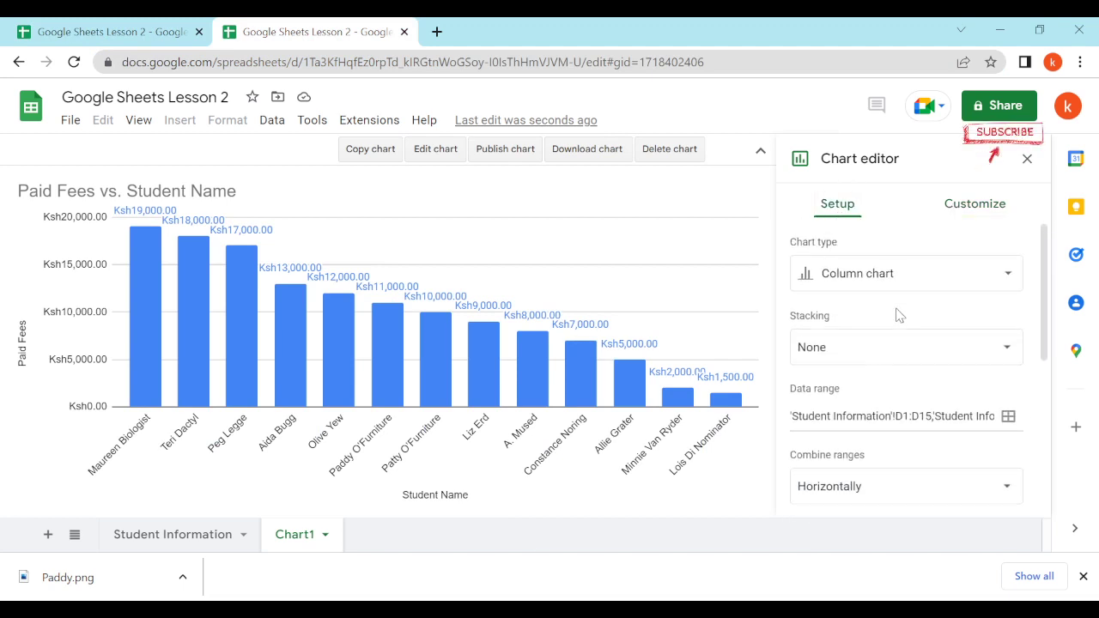
pyautogui.scroll(-4, 913, 346)
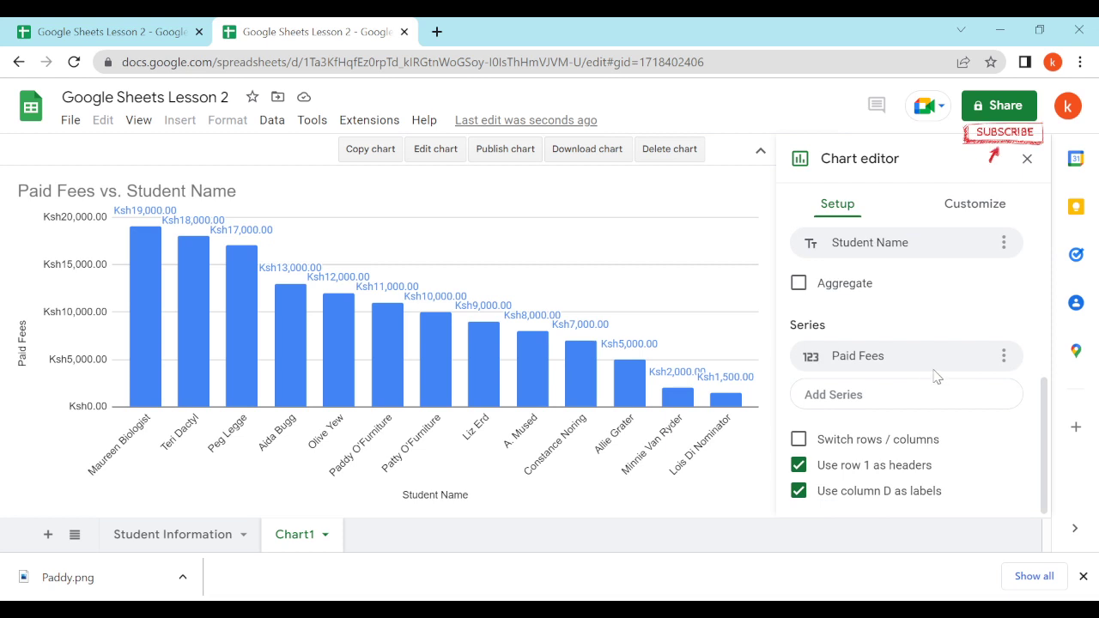
pyautogui.scroll(3, 940, 343)
# Examine the chart title's text, font, size, format and color options, and open the formatting options of the Paid Fees columns
pyautogui.click(975, 204)
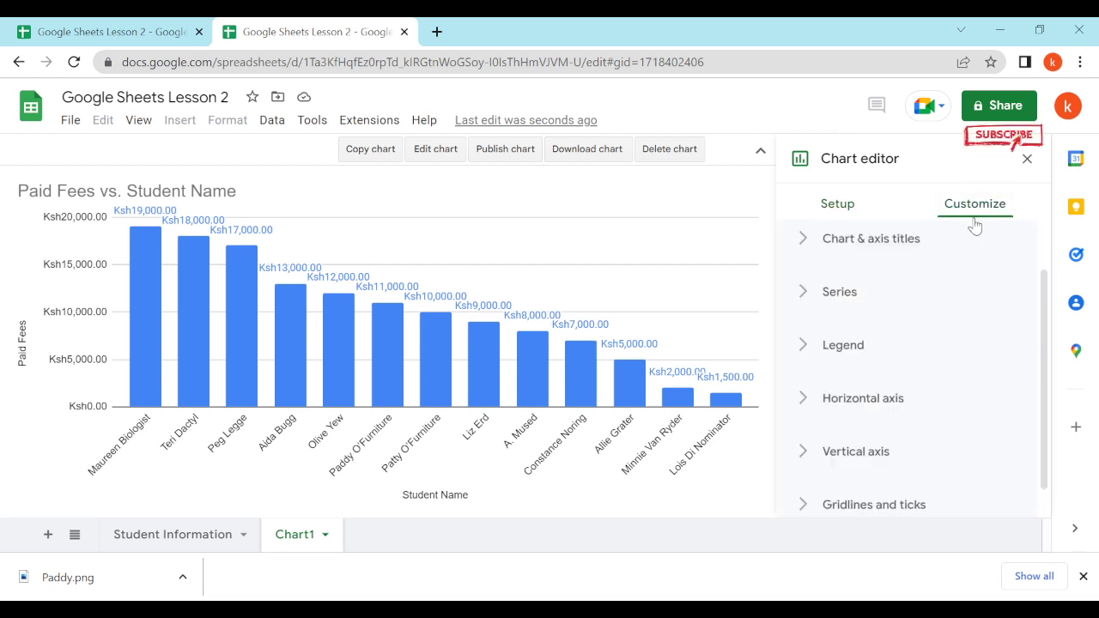
pyautogui.click(871, 245)
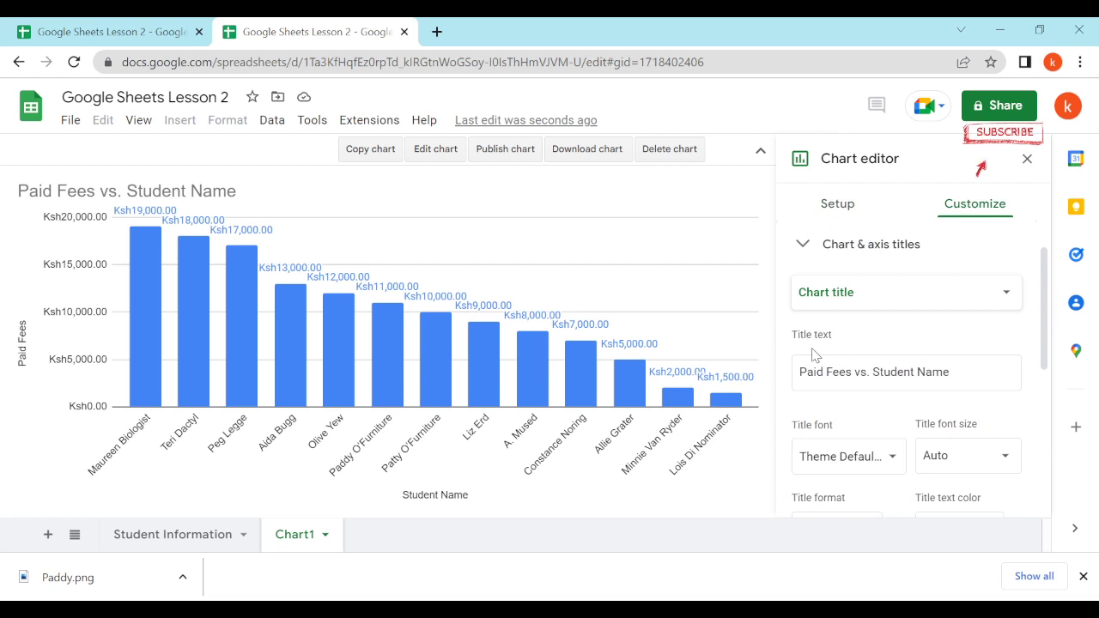
pyautogui.click(974, 381)
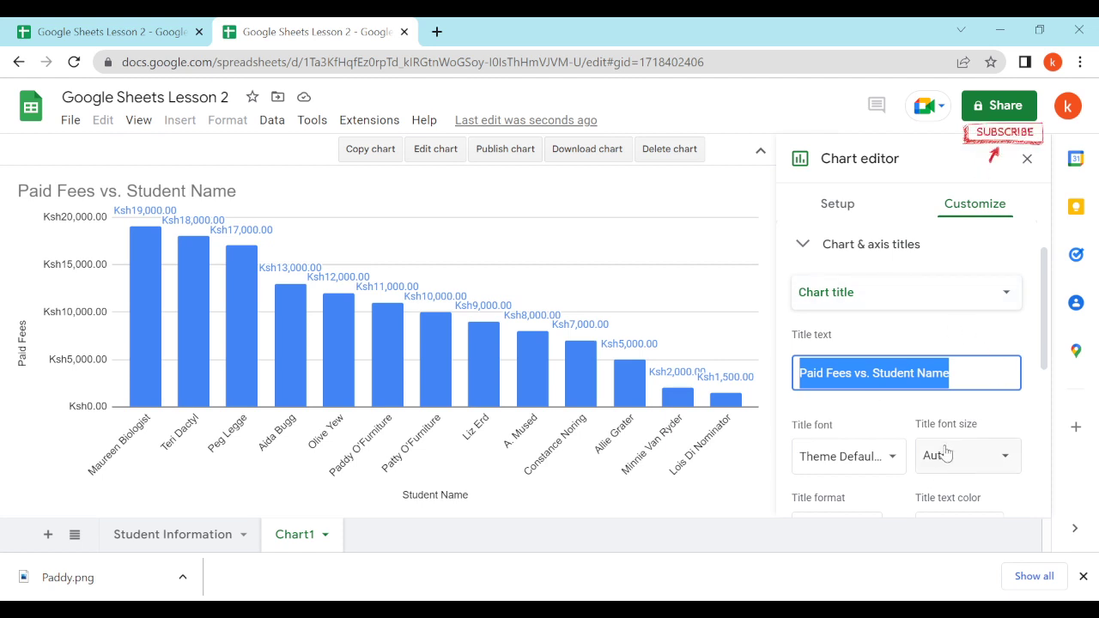
pyautogui.scroll(-1, 945, 453)
pyautogui.scroll(-2, 973, 378)
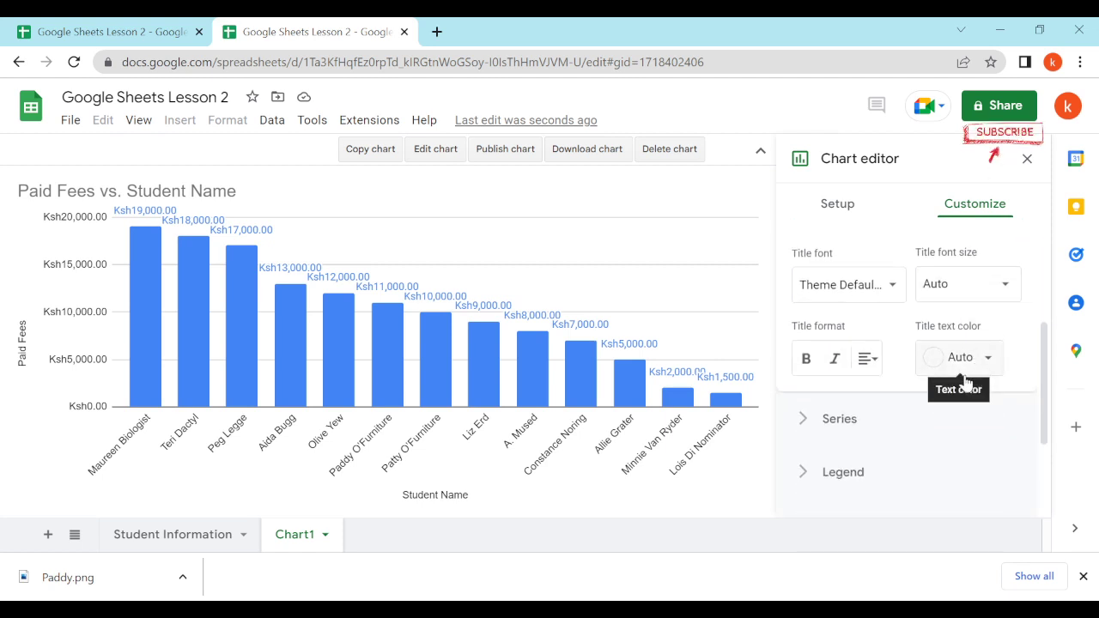
pyautogui.click(856, 220)
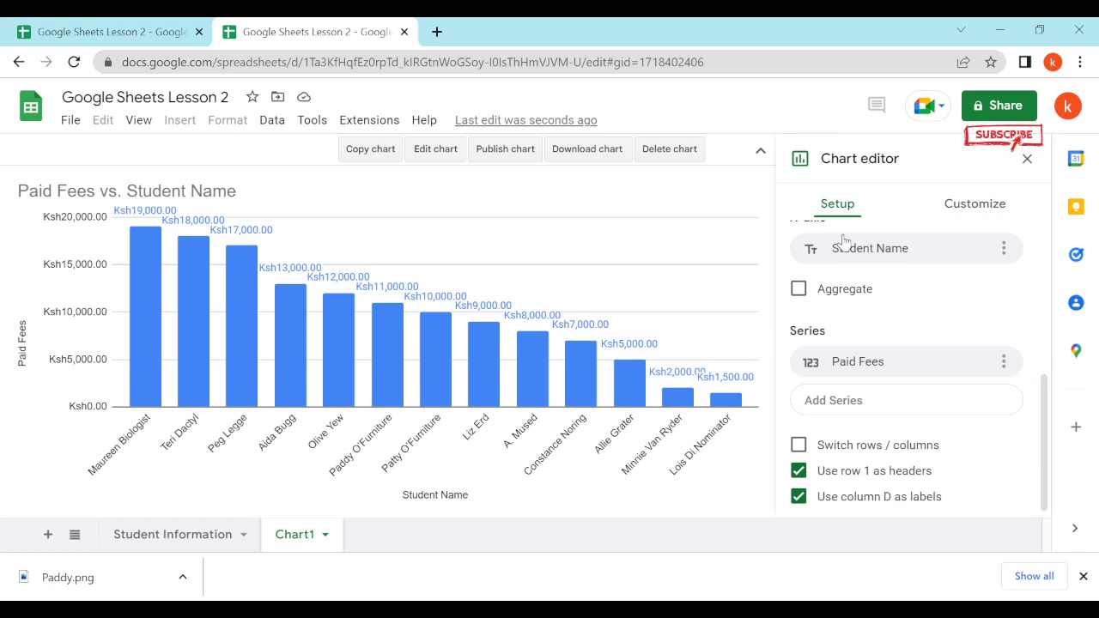
pyautogui.click(584, 387)
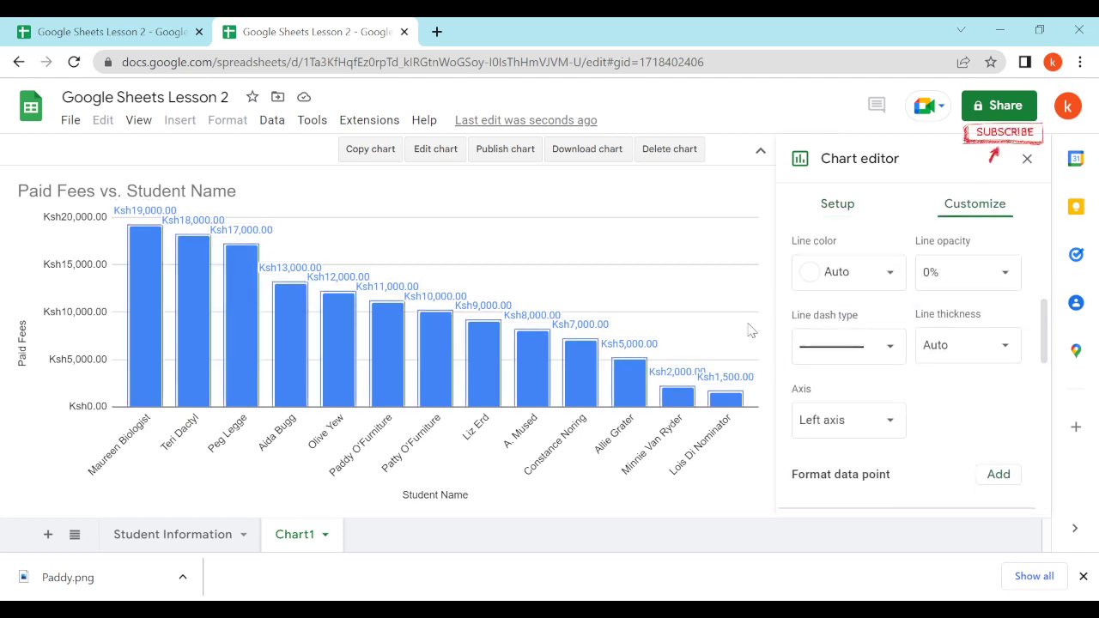
# Try the custom light green as the fill color of the Paid Fees columns
pyautogui.scroll(-5, 933, 385)
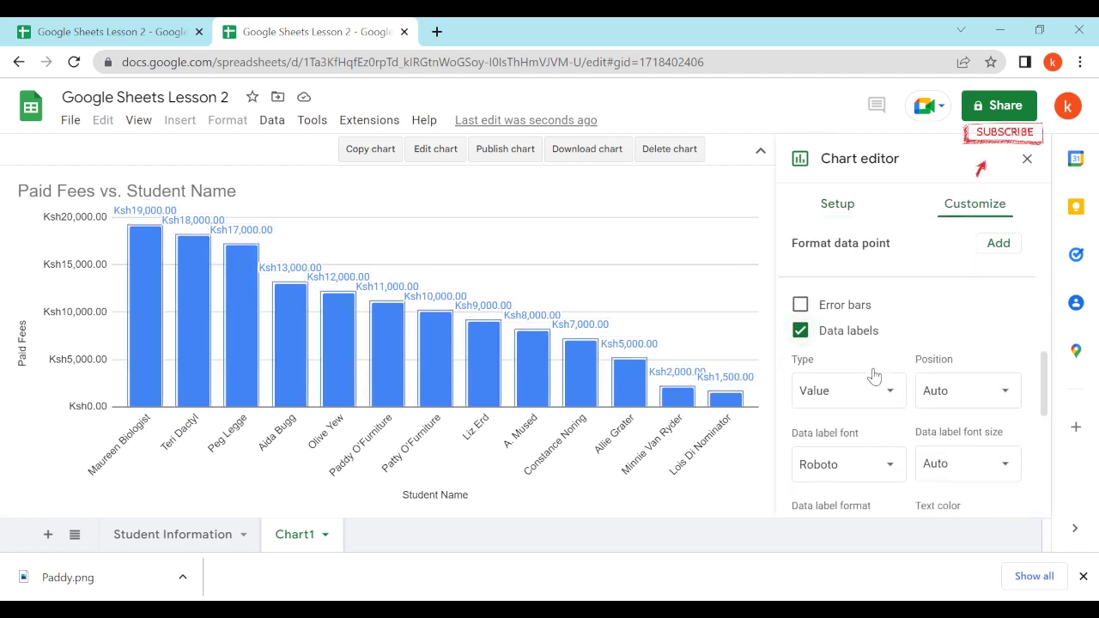
pyautogui.scroll(-2, 881, 376)
pyautogui.scroll(10, 875, 335)
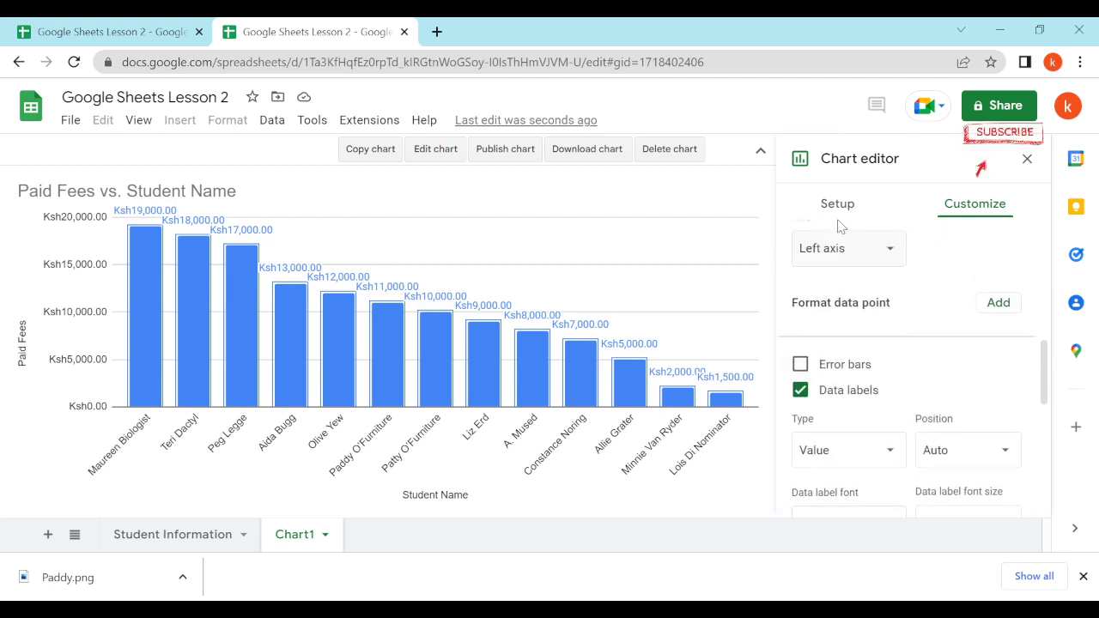
pyautogui.scroll(-1, 833, 453)
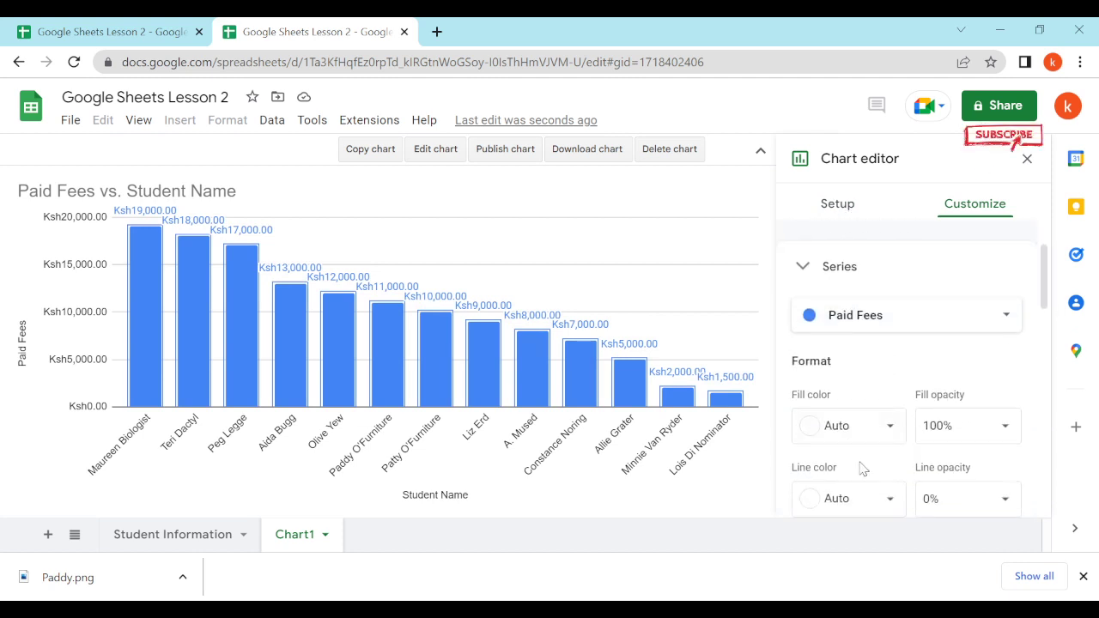
pyautogui.click(858, 426)
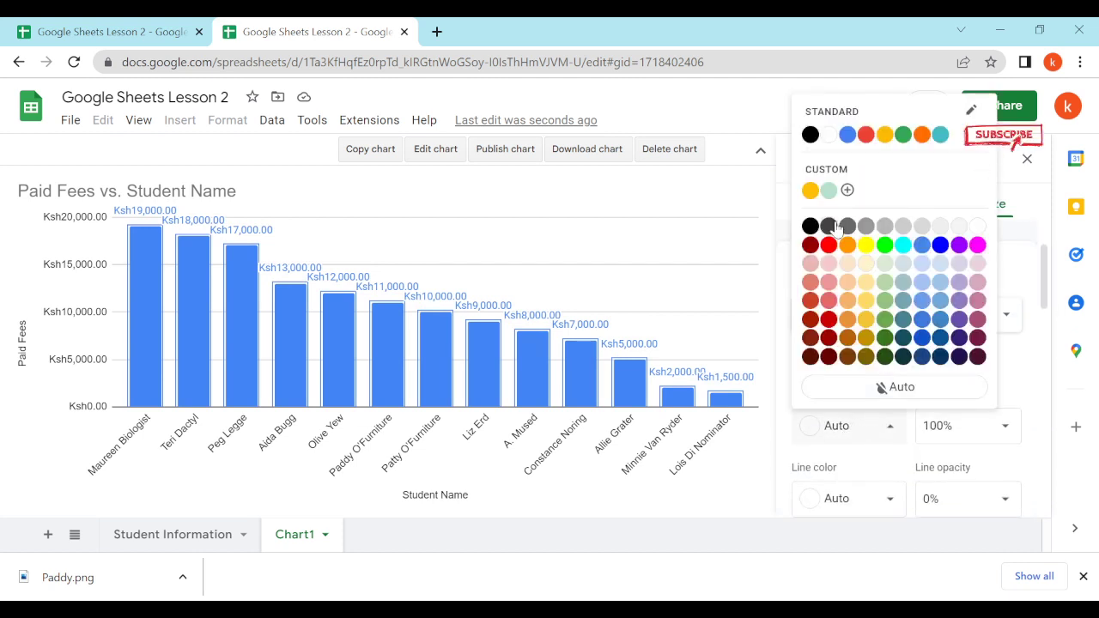
pyautogui.click(829, 190)
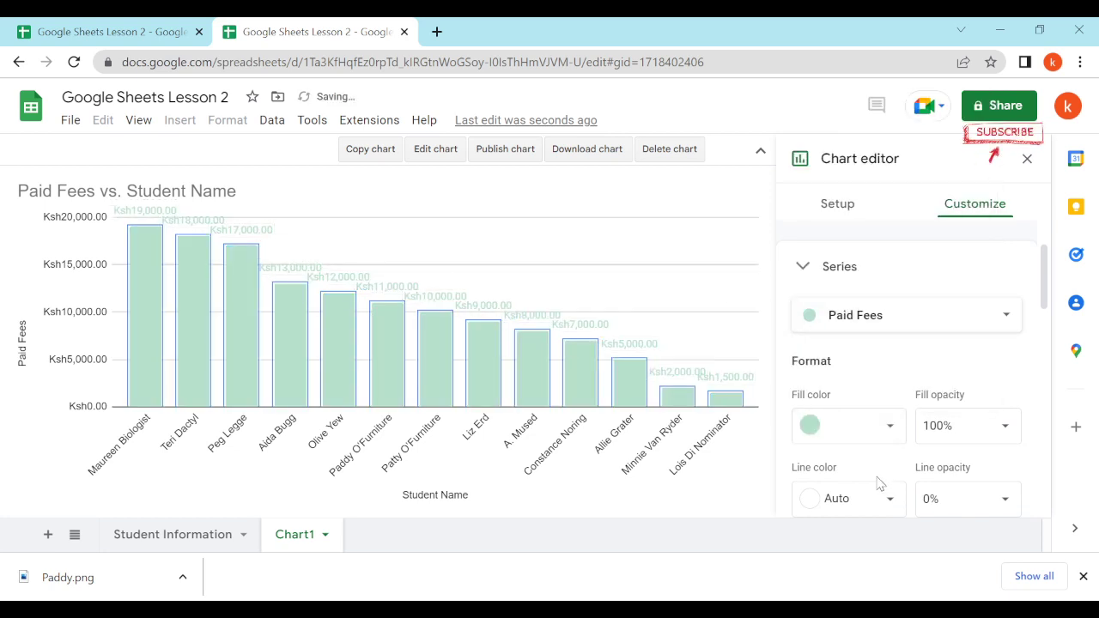
# Set the fill color of the Paid Fees series to the standard blue
pyautogui.click(872, 437)
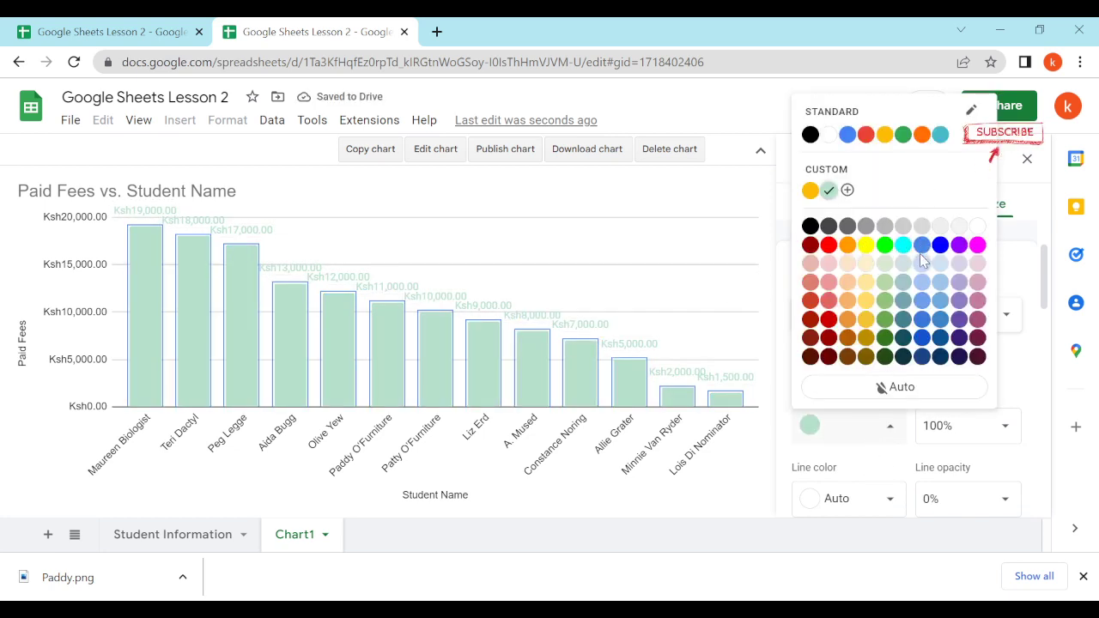
pyautogui.click(847, 134)
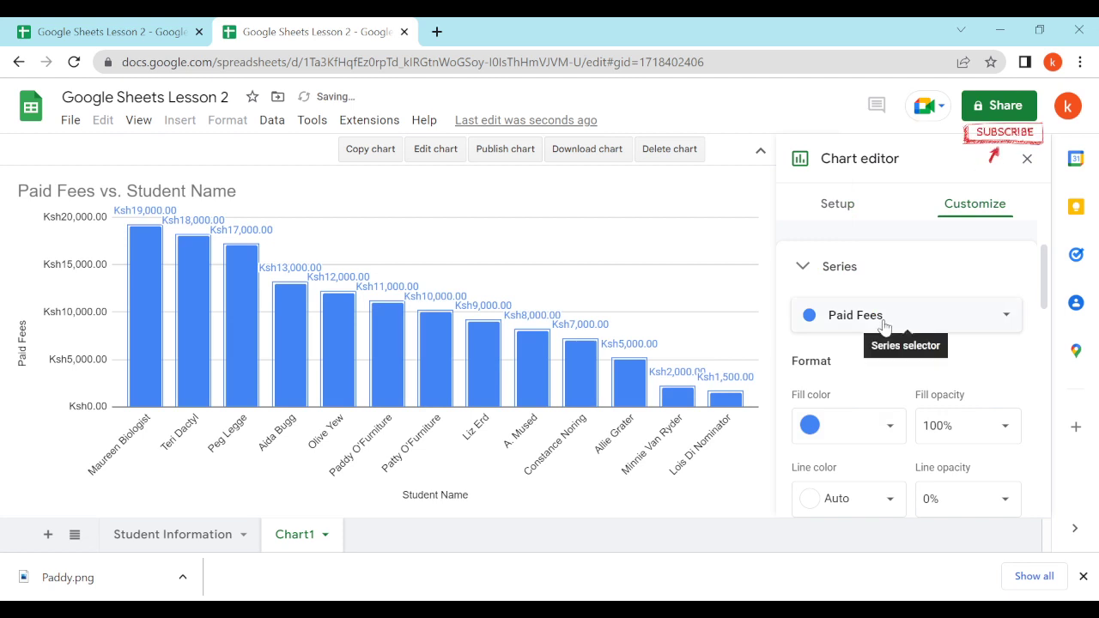
pyautogui.scroll(-2, 953, 378)
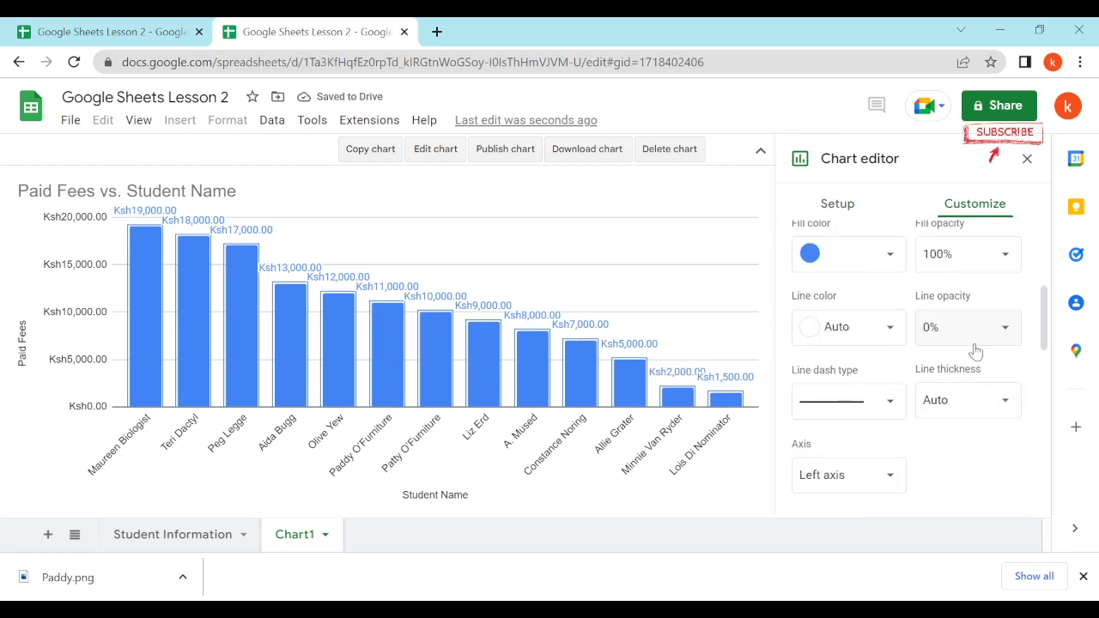
# Browse the available chart types, from line and area to bar, pie, scatter and map, keeping the column chart
pyautogui.scroll(5, 976, 351)
pyautogui.click(849, 206)
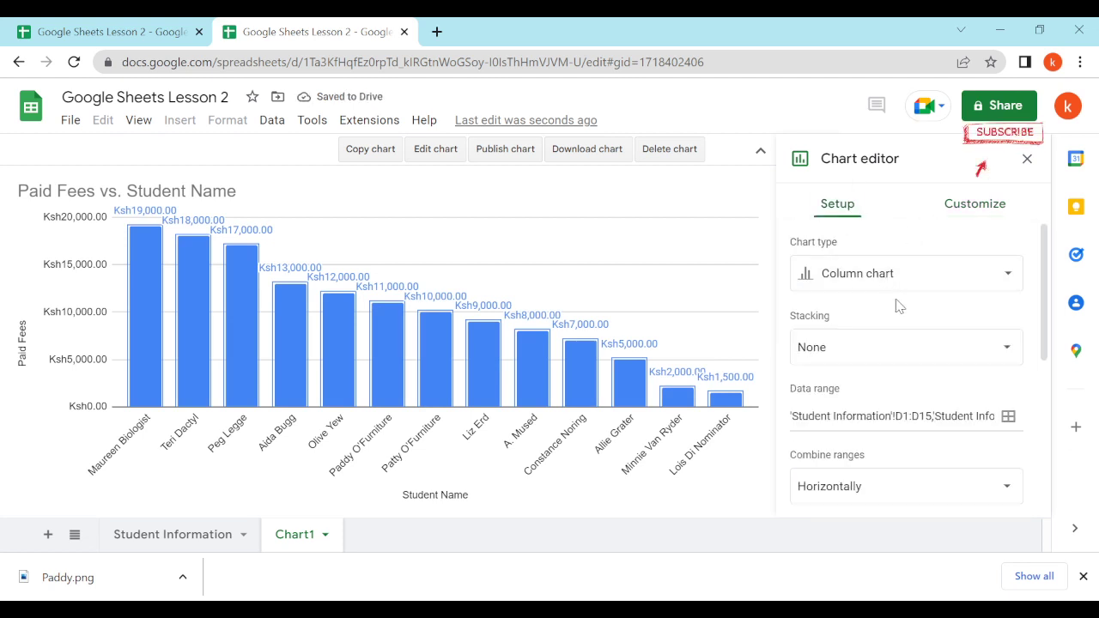
pyautogui.click(915, 277)
pyautogui.scroll(-3, 969, 334)
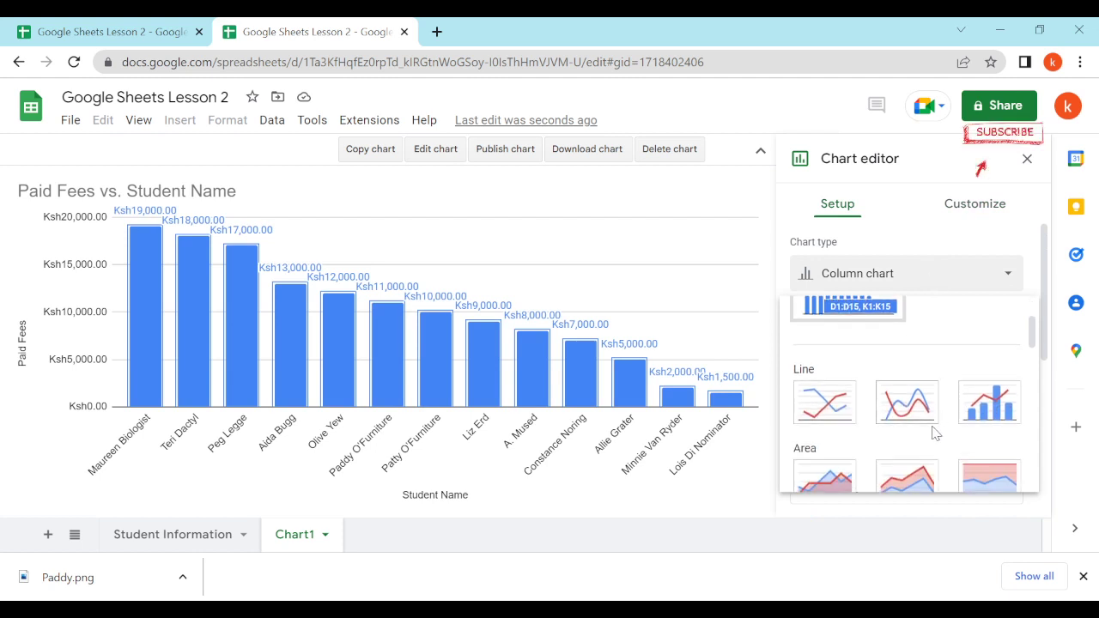
pyautogui.scroll(-3, 936, 434)
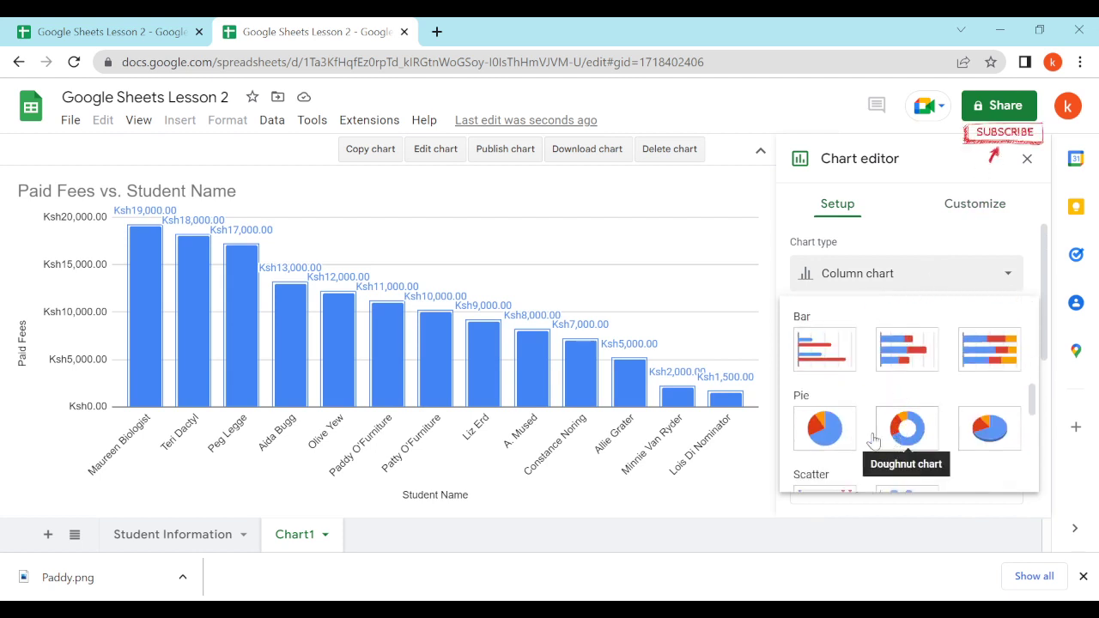
pyautogui.scroll(-3, 859, 421)
pyautogui.scroll(1, 885, 365)
pyautogui.scroll(5, 859, 369)
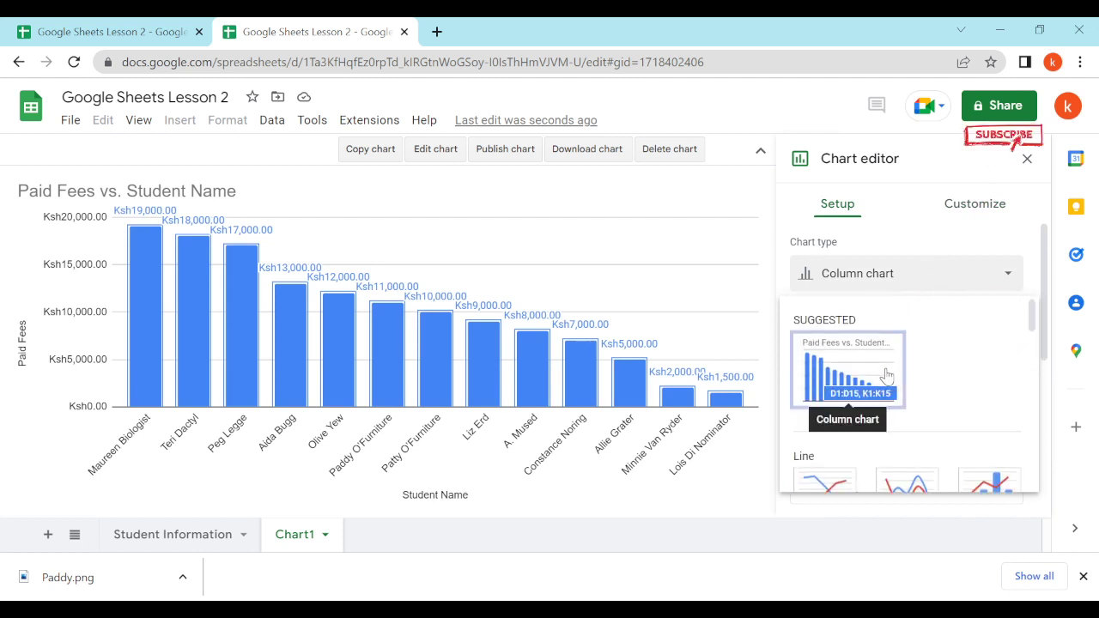
pyautogui.scroll(-4, 913, 380)
pyautogui.scroll(-2, 990, 399)
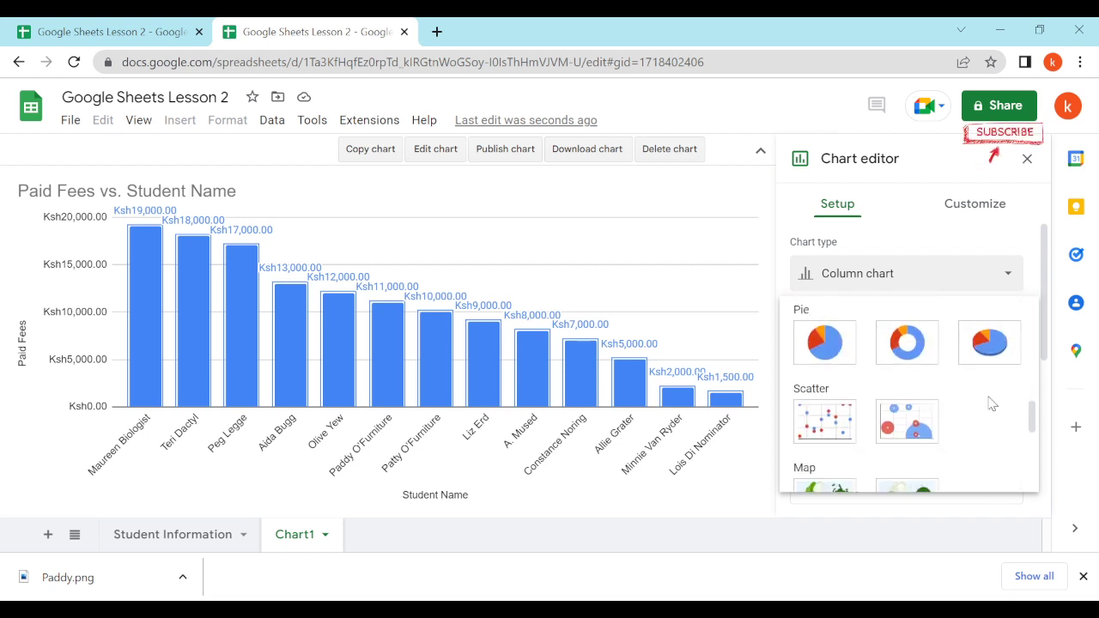
pyautogui.scroll(3, 996, 395)
pyautogui.scroll(5, 996, 390)
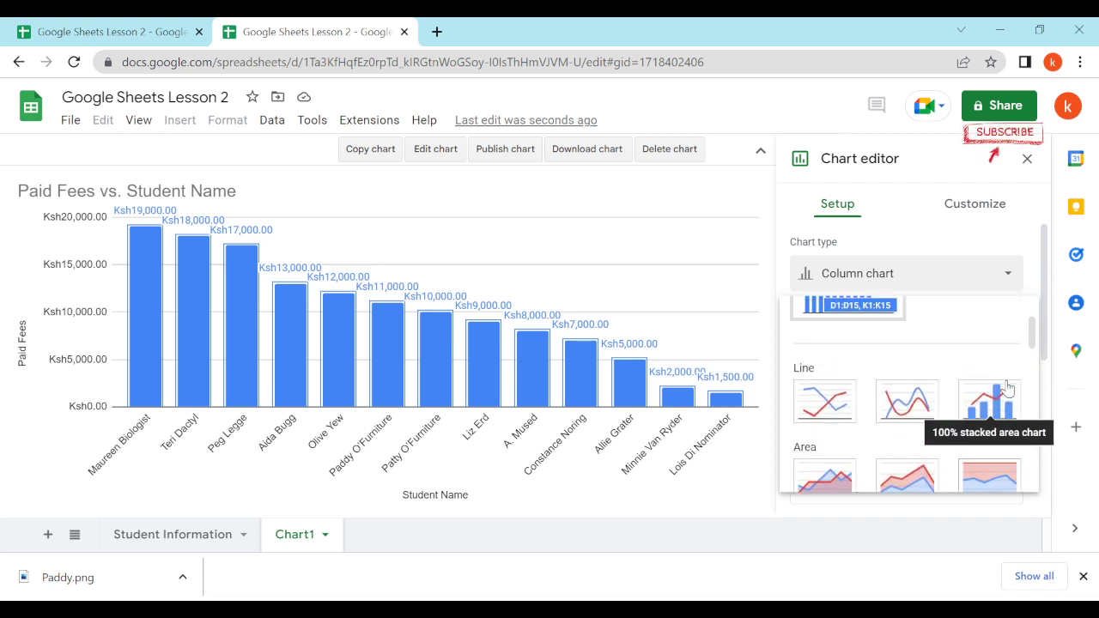
pyautogui.click(912, 246)
# Review the Paid Fees series' line, axis, data point and data label options, and close the chart editor
pyautogui.click(971, 201)
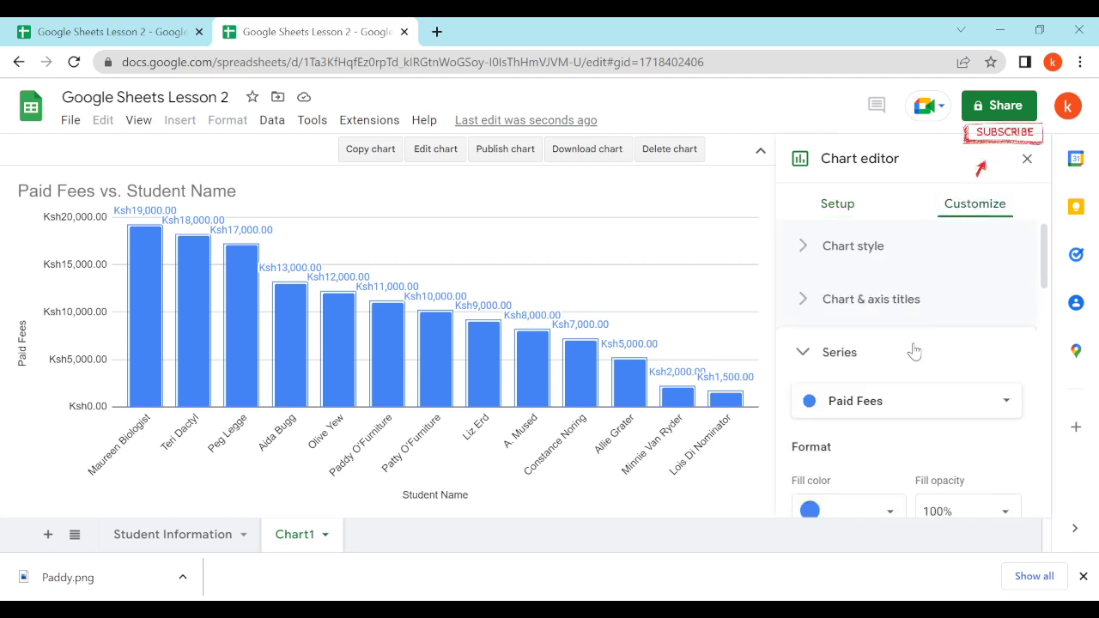
pyautogui.scroll(-2, 910, 387)
pyautogui.scroll(-2, 889, 447)
pyautogui.scroll(-1, 870, 484)
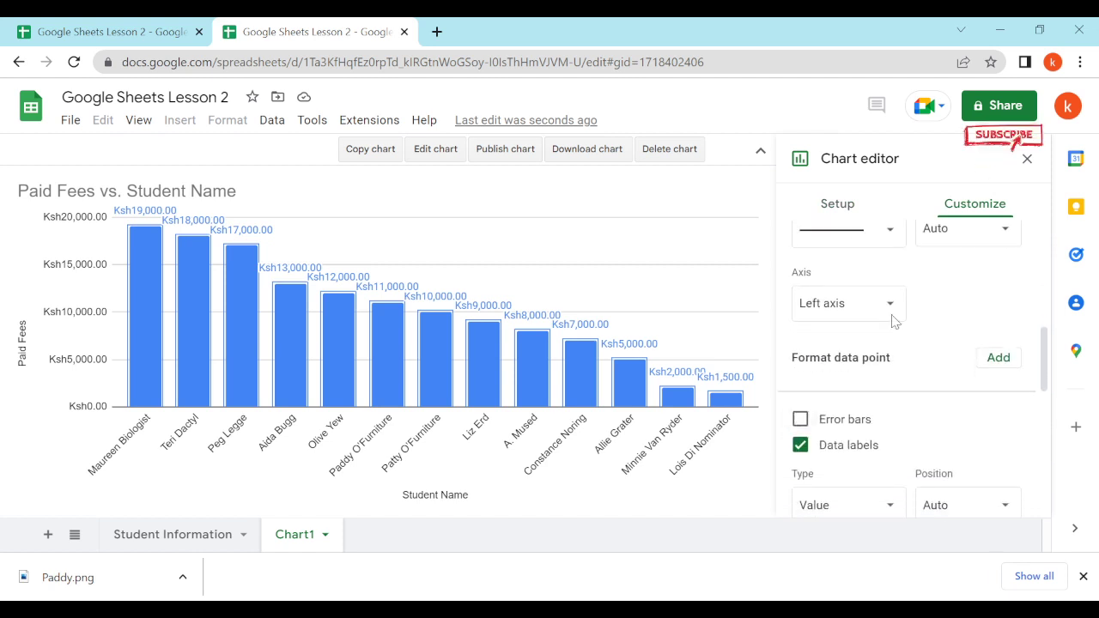
pyautogui.click(1027, 158)
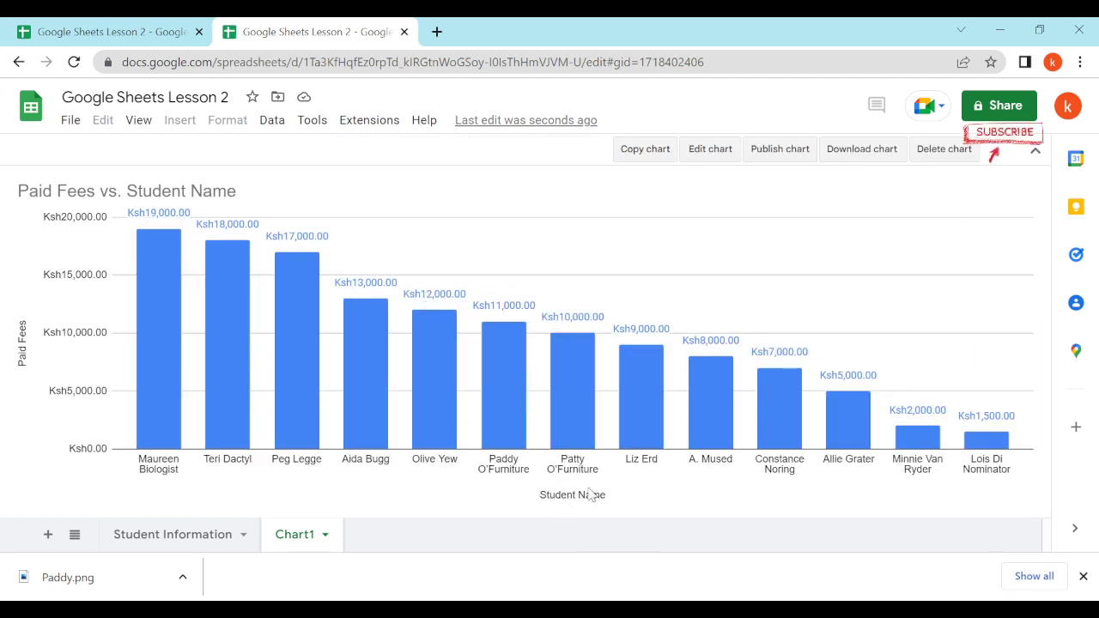
# Check the chart's column details and download formats, and compare it with the Payment Details chart in the other workbook
pyautogui.moveTo(448, 338)
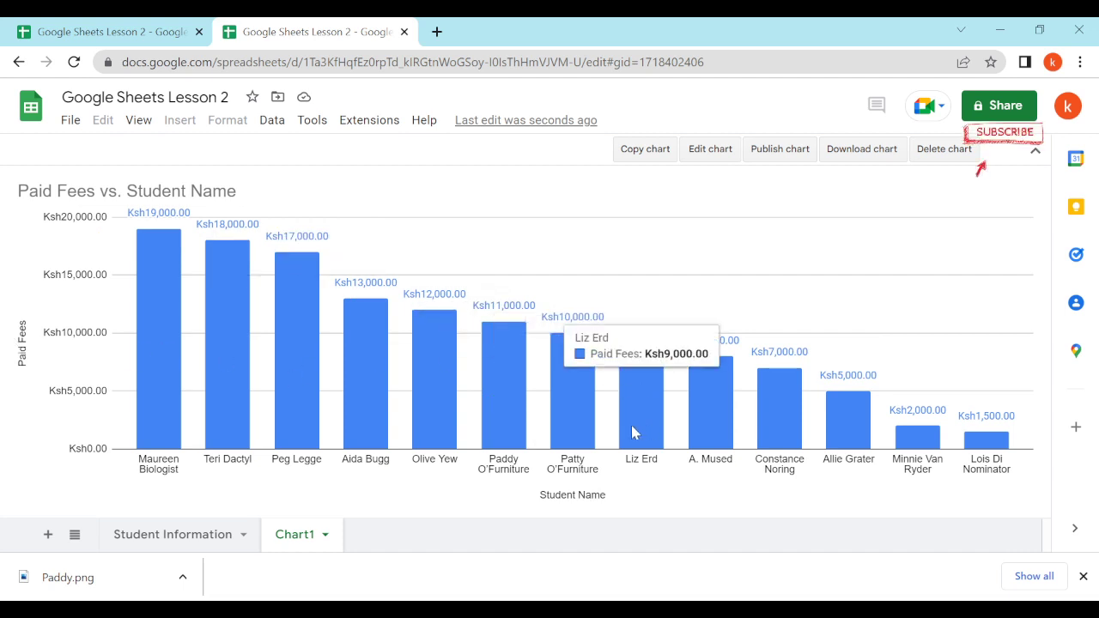
pyautogui.click(856, 153)
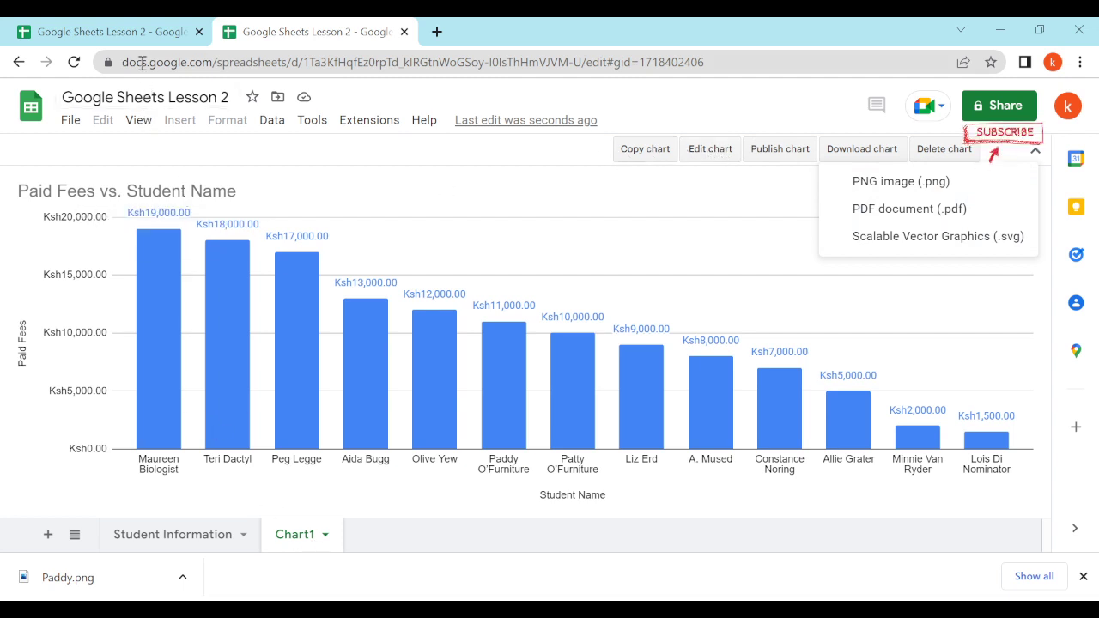
pyautogui.click(138, 32)
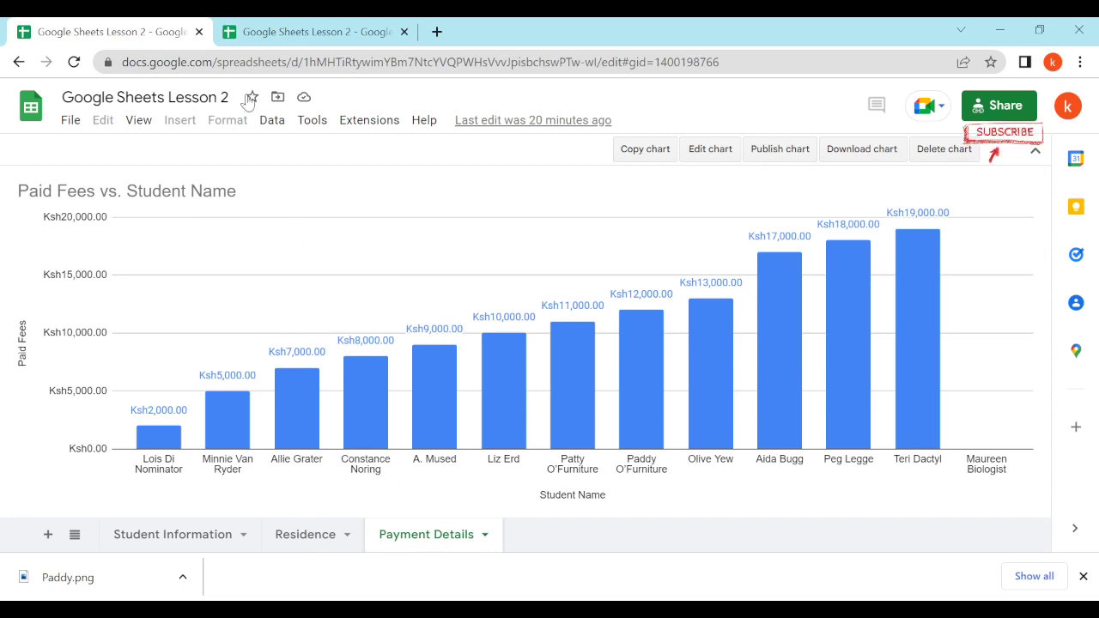
pyautogui.click(249, 32)
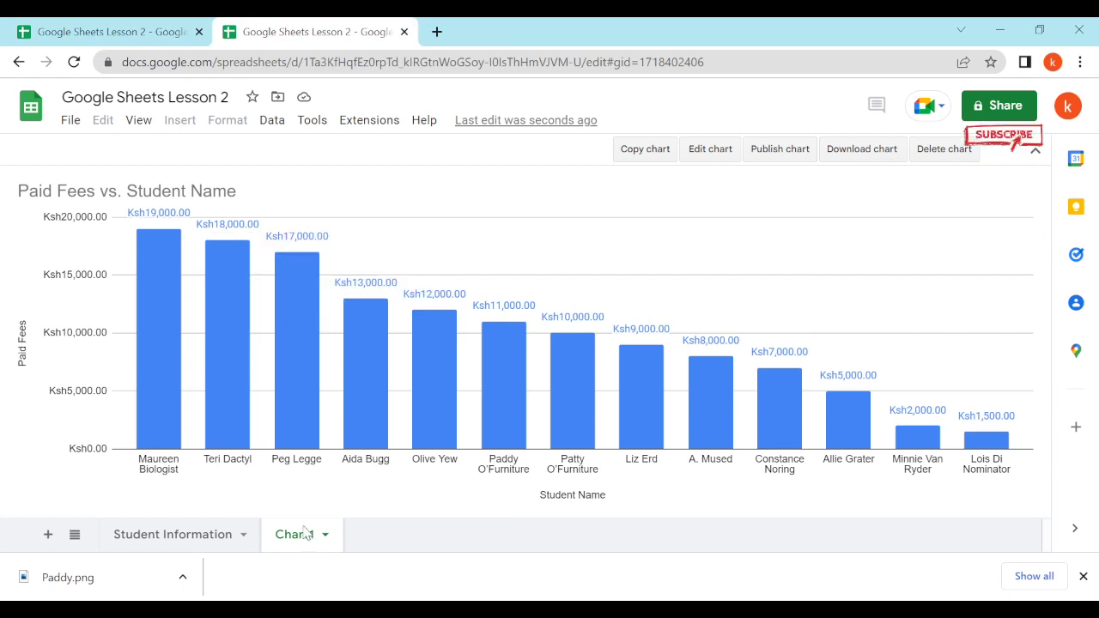
pyautogui.click(146, 34)
pyautogui.click(324, 34)
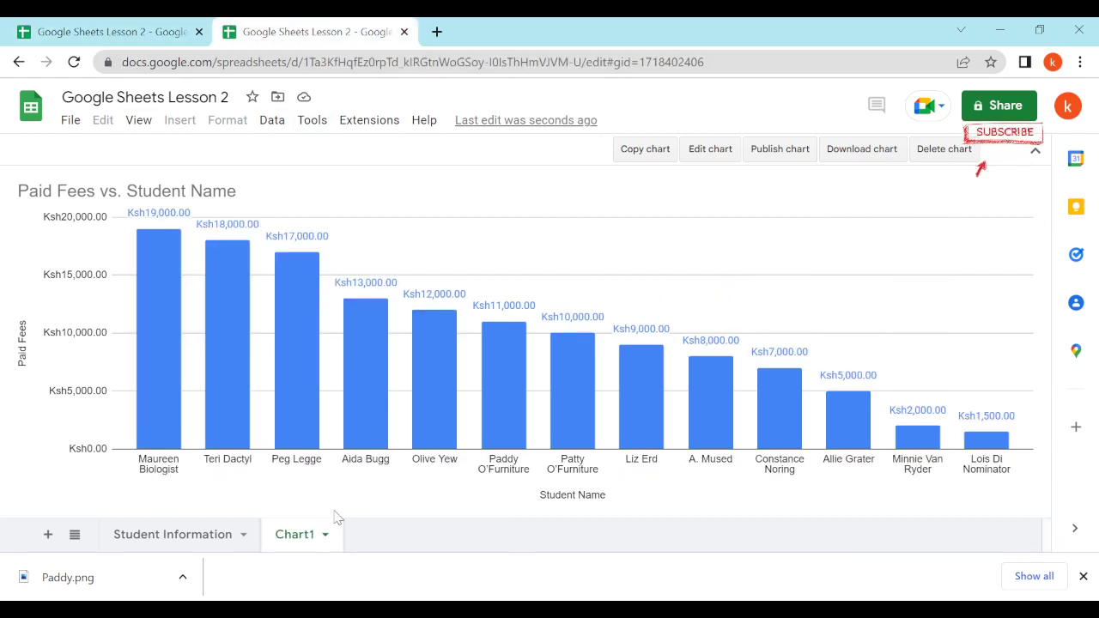
# Rename the Chart1 sheet as Payment Details
pyautogui.doubleClick(293, 542)
pyautogui.write('Payment Details')
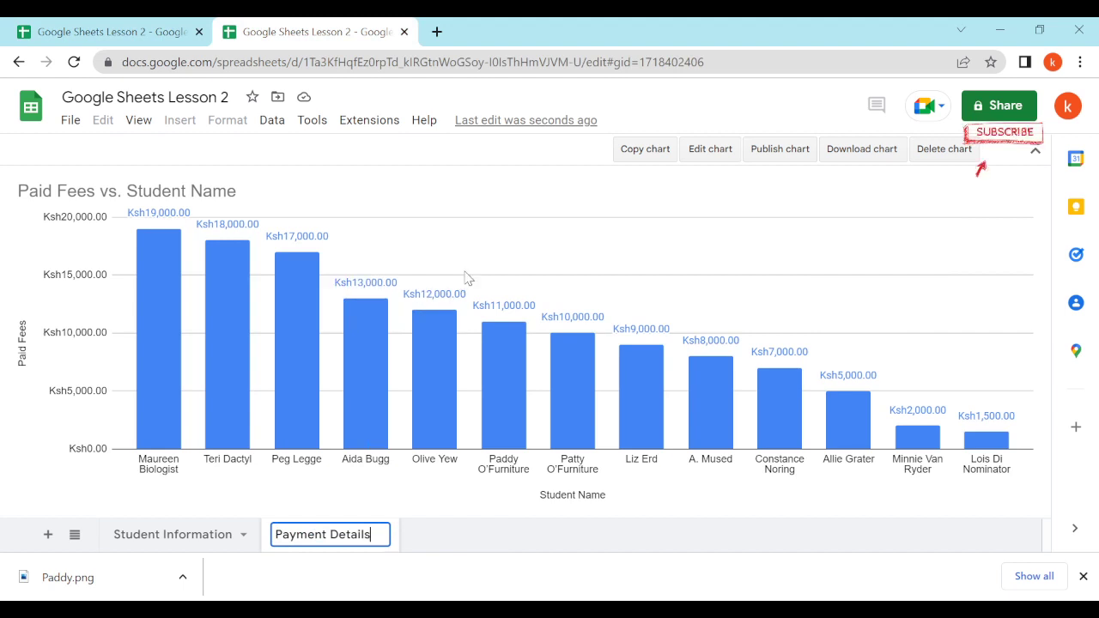
pyautogui.press('Return')
# Review the other workbook's Student Information totals, summary formulas and Residence sheet, and return to the renamed chart sheet
pyautogui.click(155, 31)
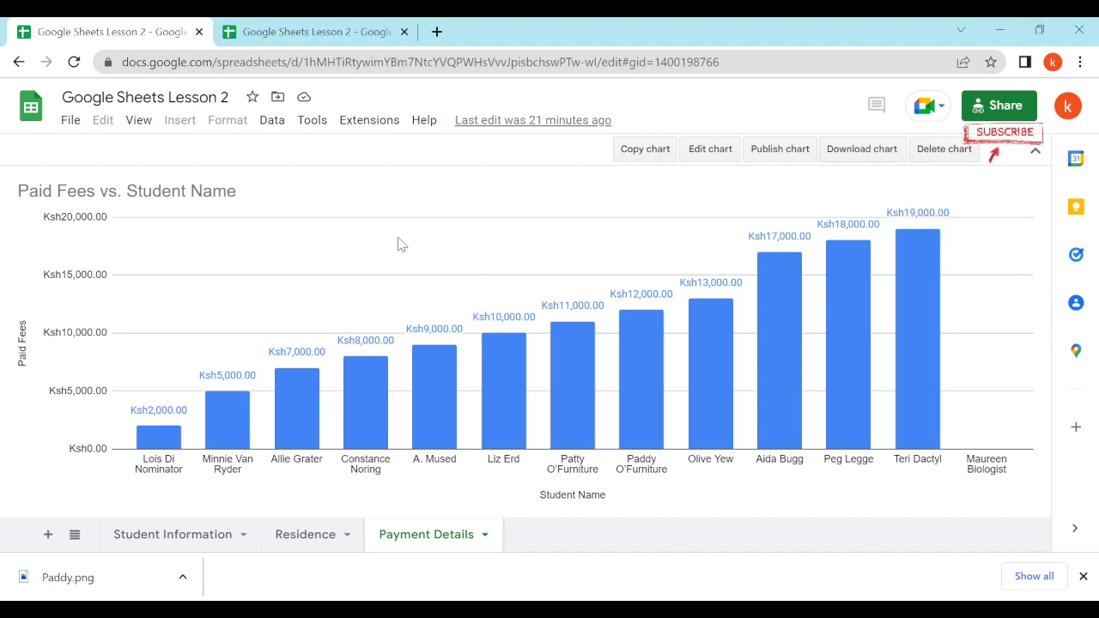
pyautogui.click(250, 542)
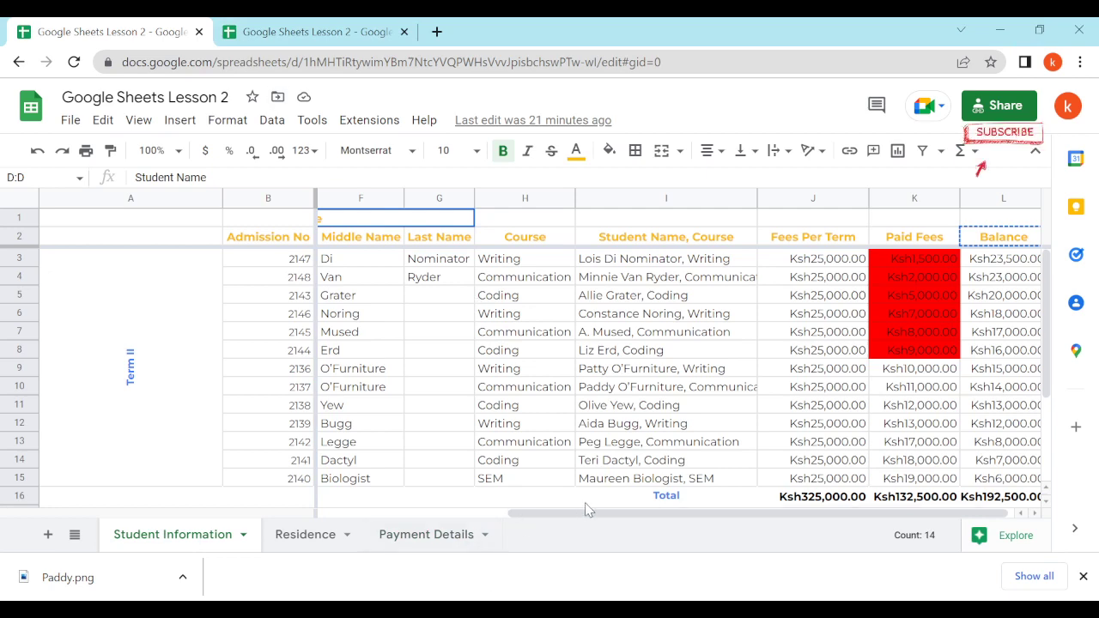
pyautogui.moveTo(590, 516); pyautogui.dragTo(755, 521)
pyautogui.scroll(-3, 748, 396)
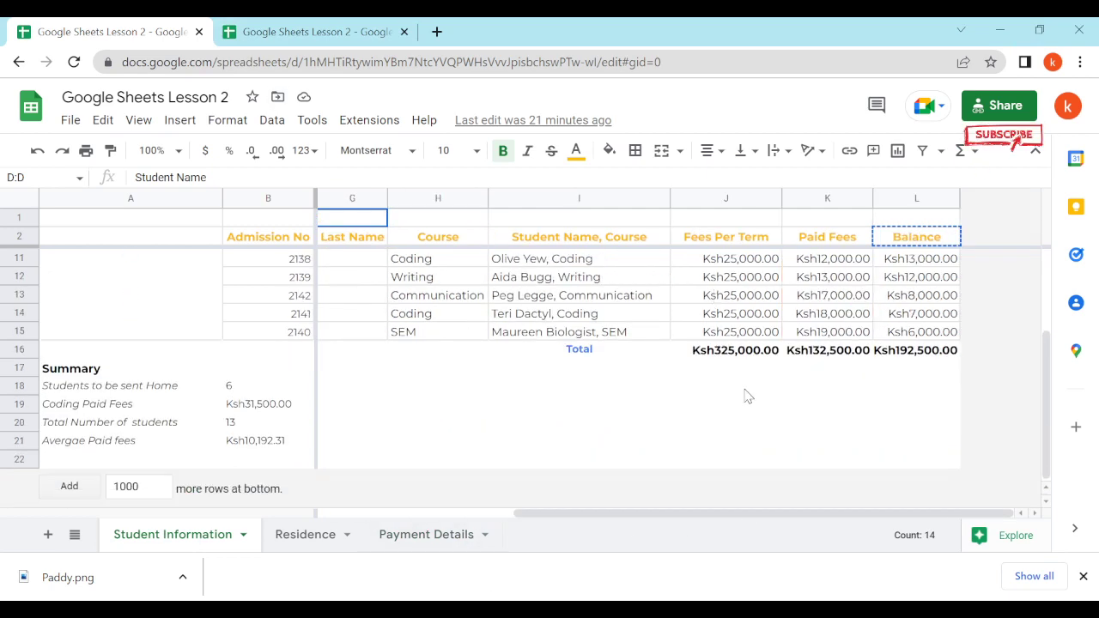
pyautogui.click(257, 405)
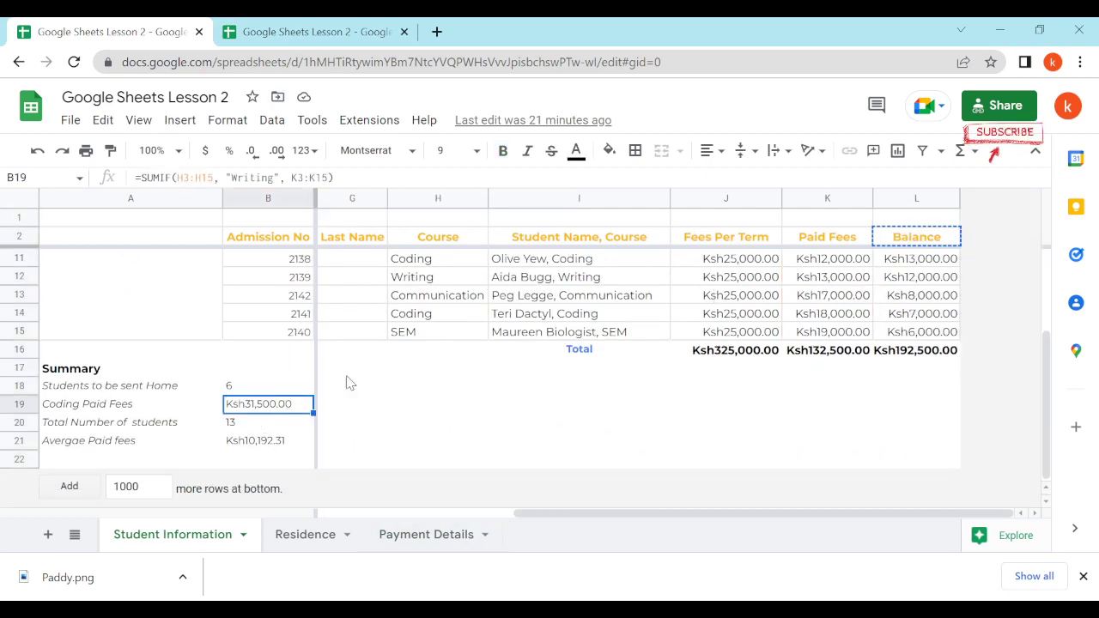
pyautogui.click(249, 440)
pyautogui.click(258, 421)
pyautogui.click(330, 537)
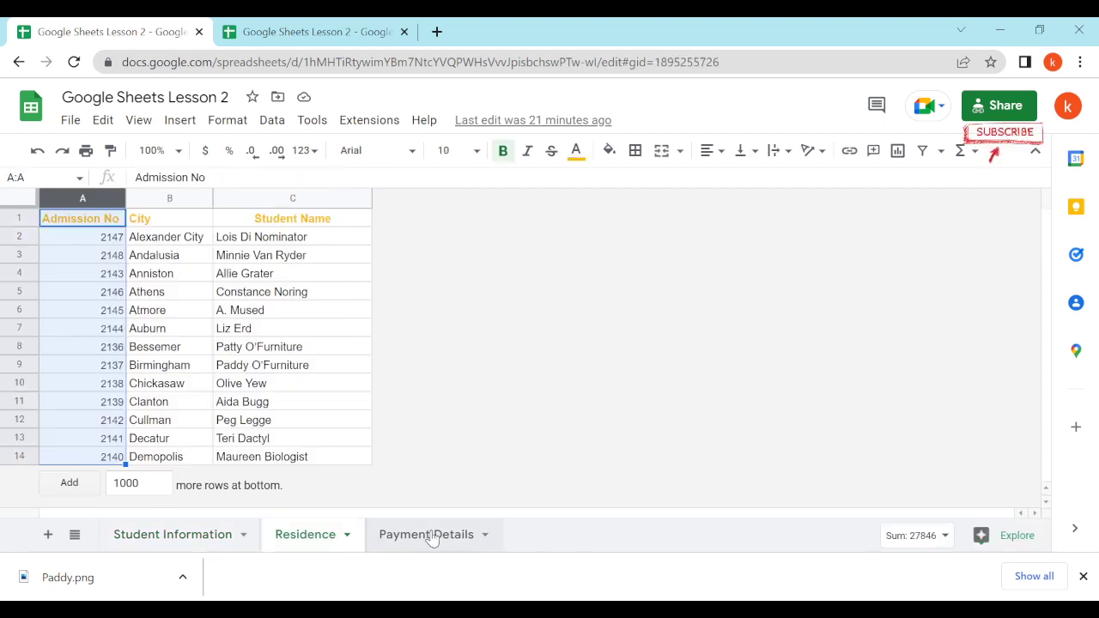
pyautogui.click(324, 36)
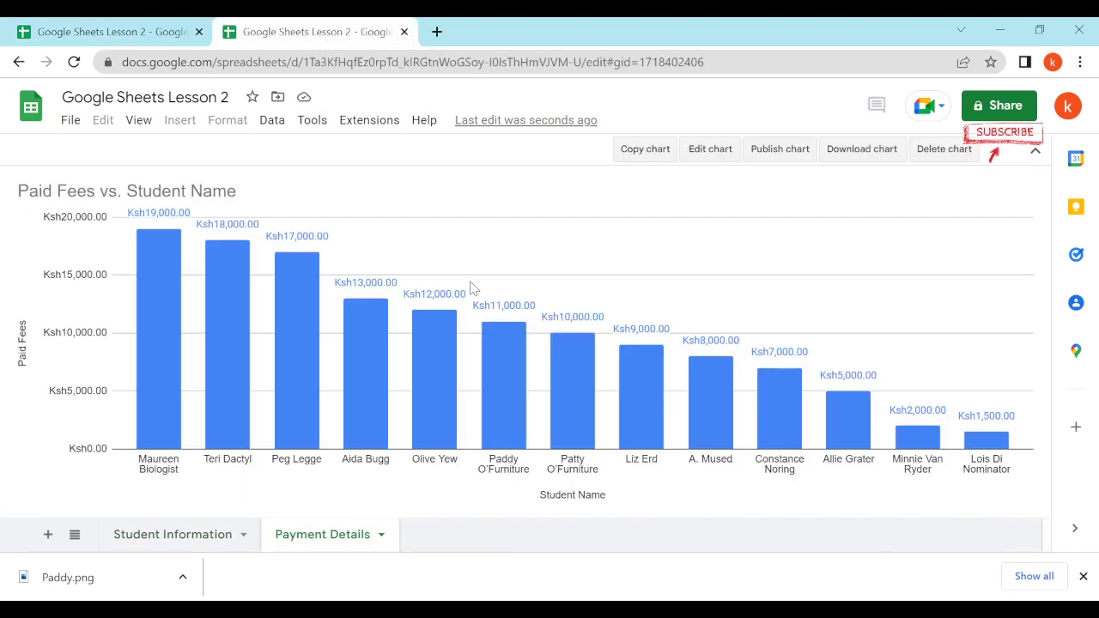
# Create a pivot table on a new sheet from the Course column H of Student Information
pyautogui.click(220, 524)
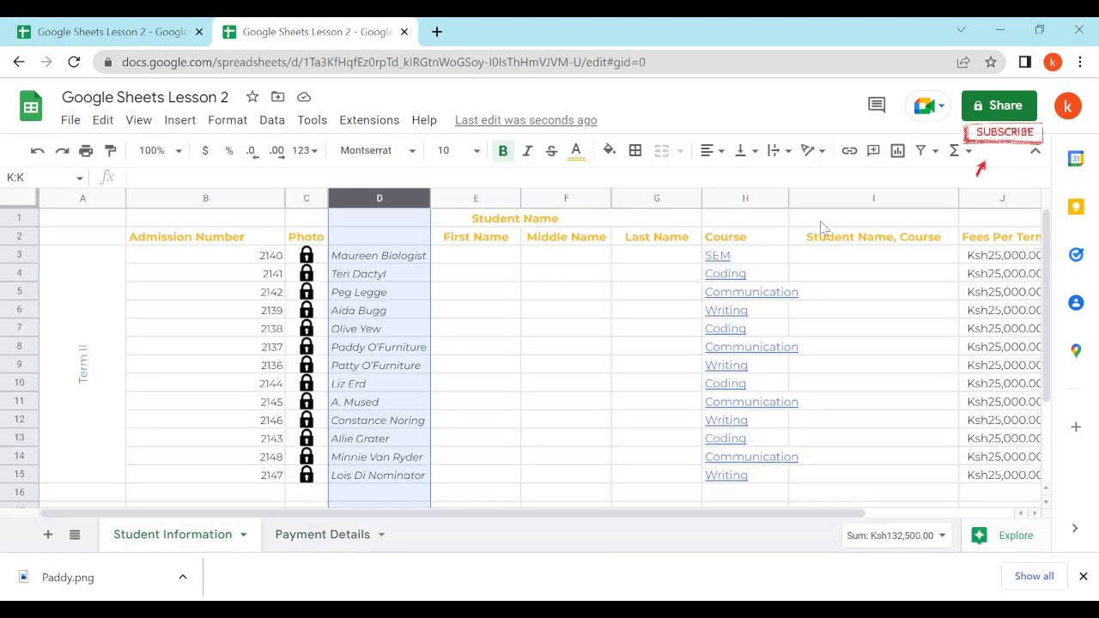
pyautogui.click(765, 244)
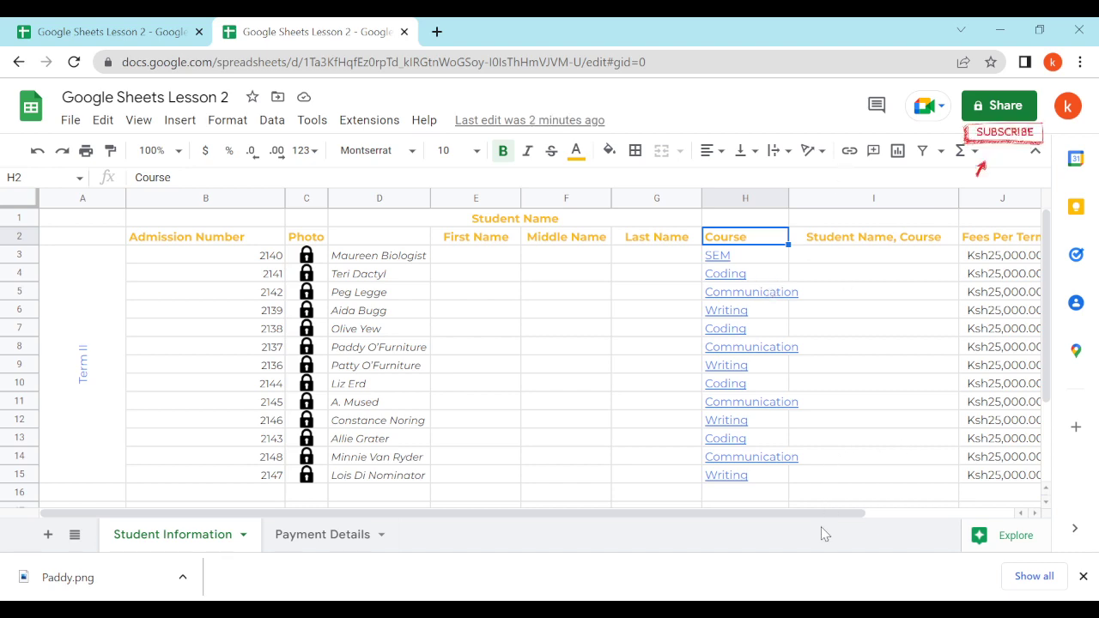
pyautogui.moveTo(828, 517); pyautogui.dragTo(956, 517)
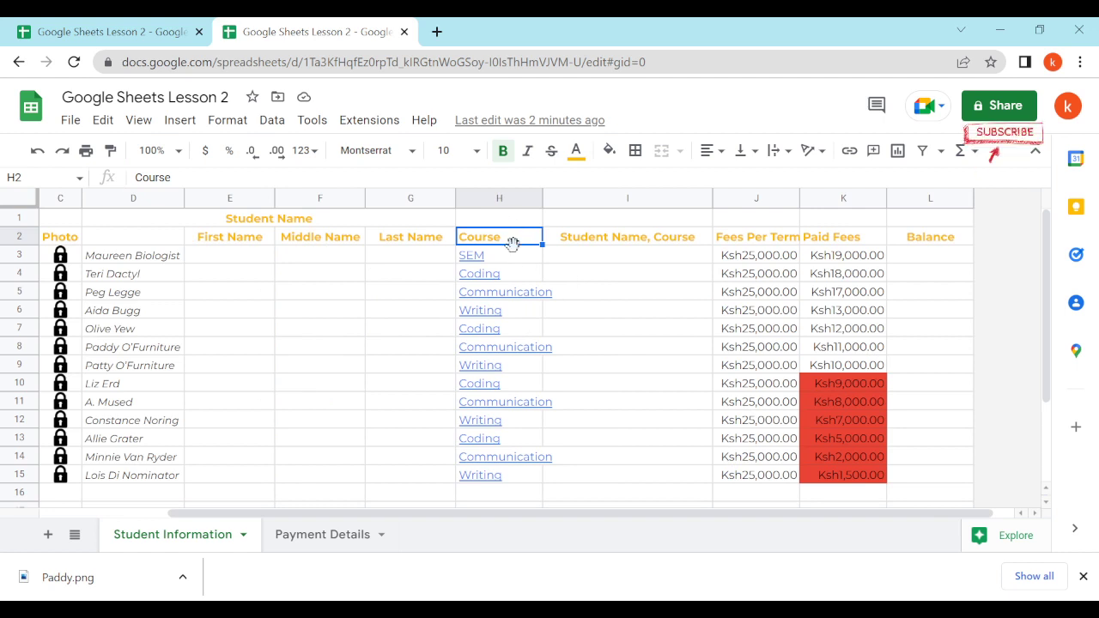
pyautogui.click(526, 275)
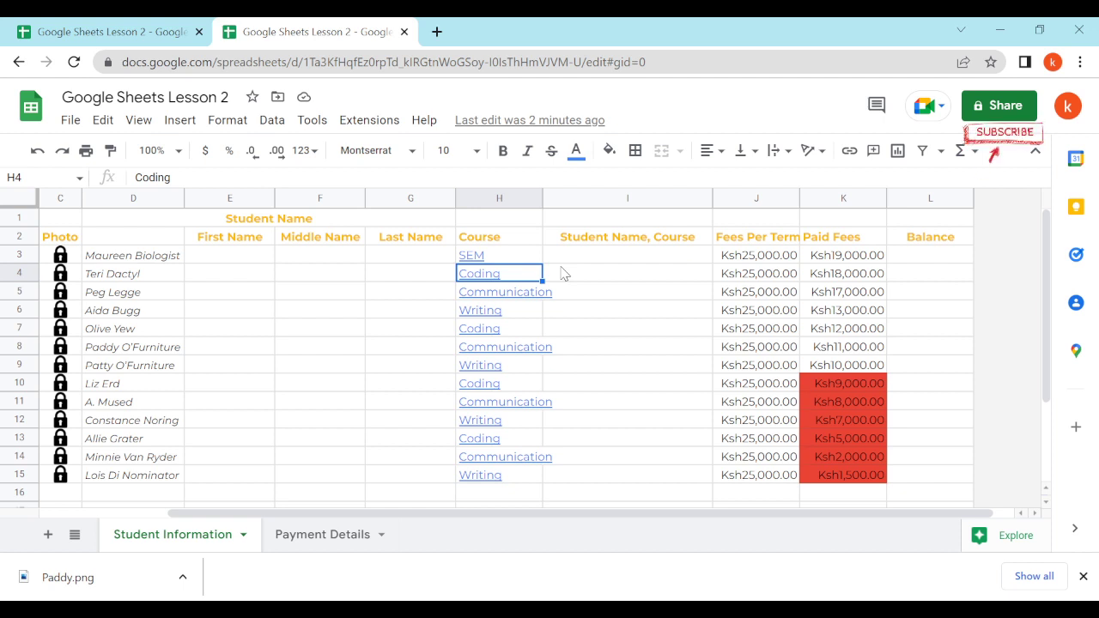
pyautogui.click(499, 200)
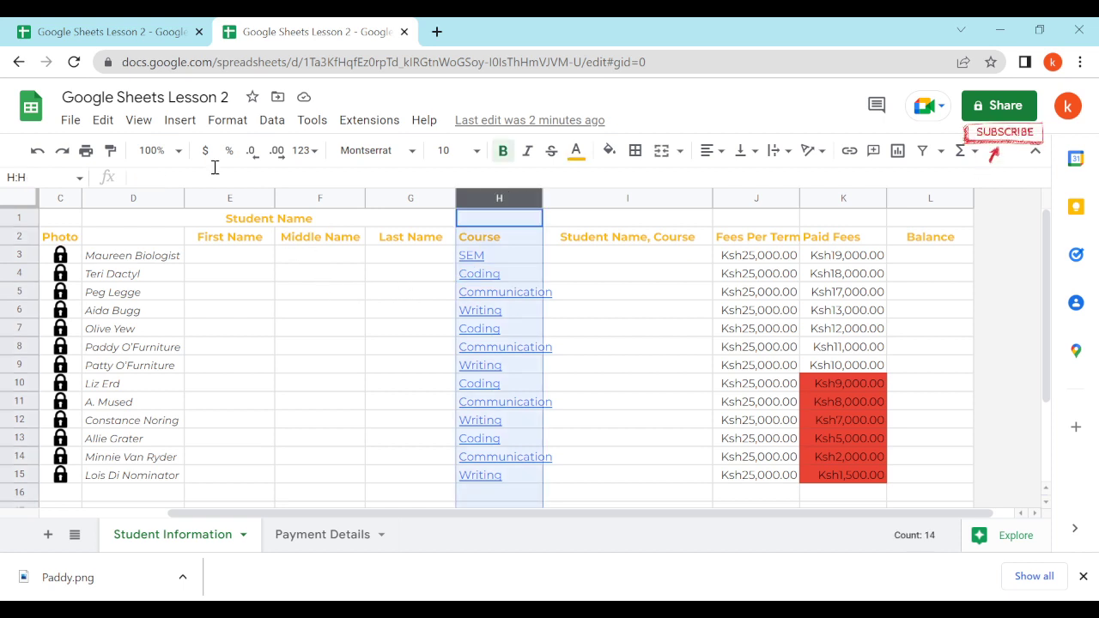
pyautogui.click(177, 121)
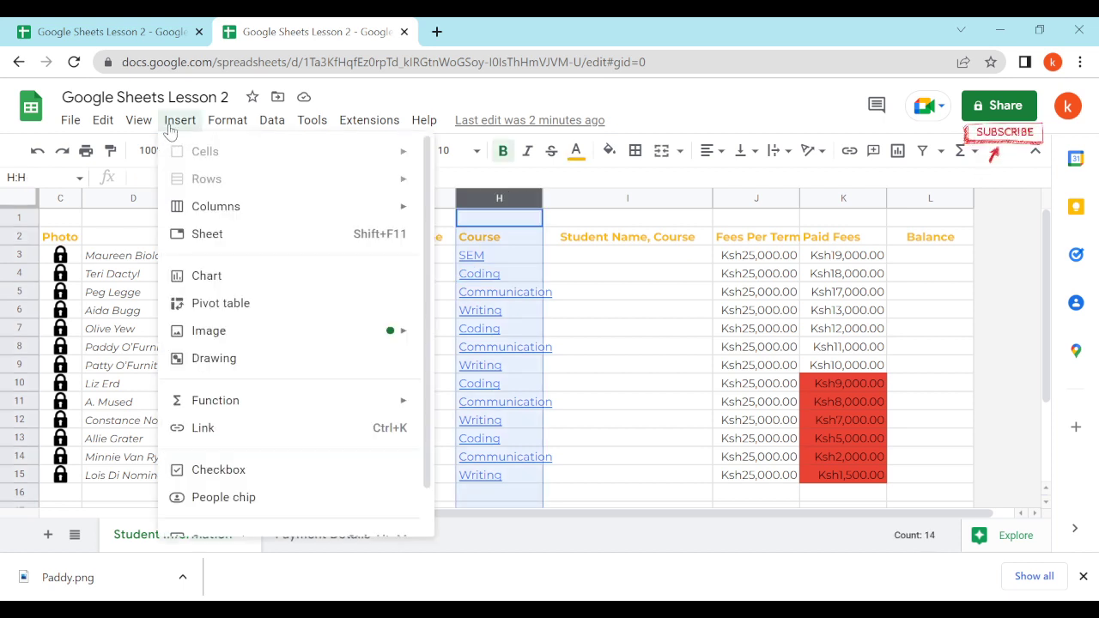
pyautogui.click(266, 319)
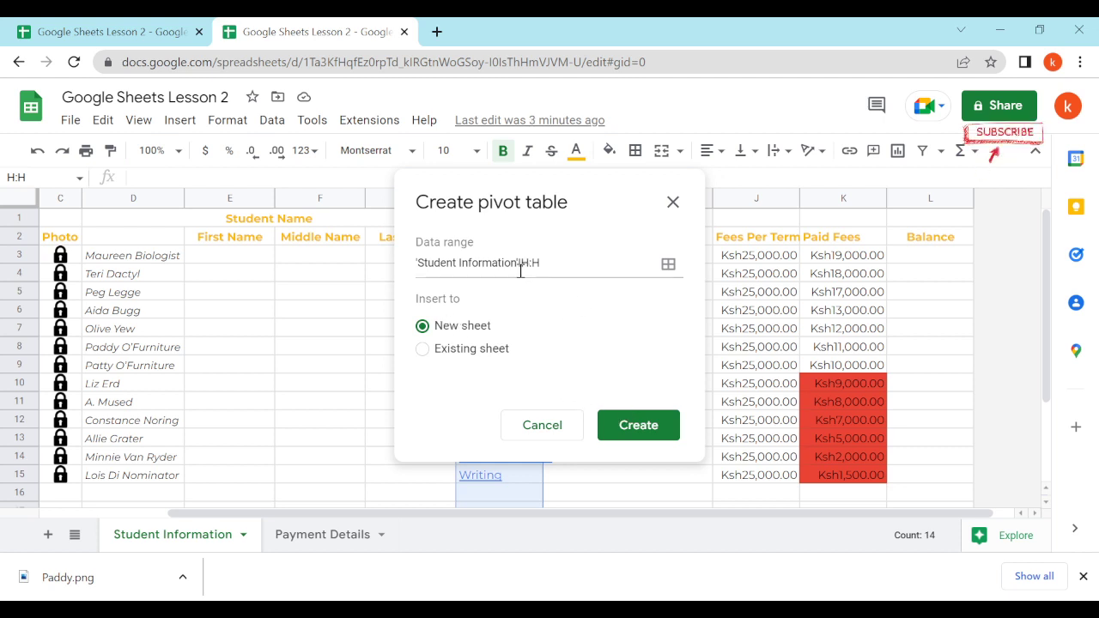
pyautogui.click(646, 434)
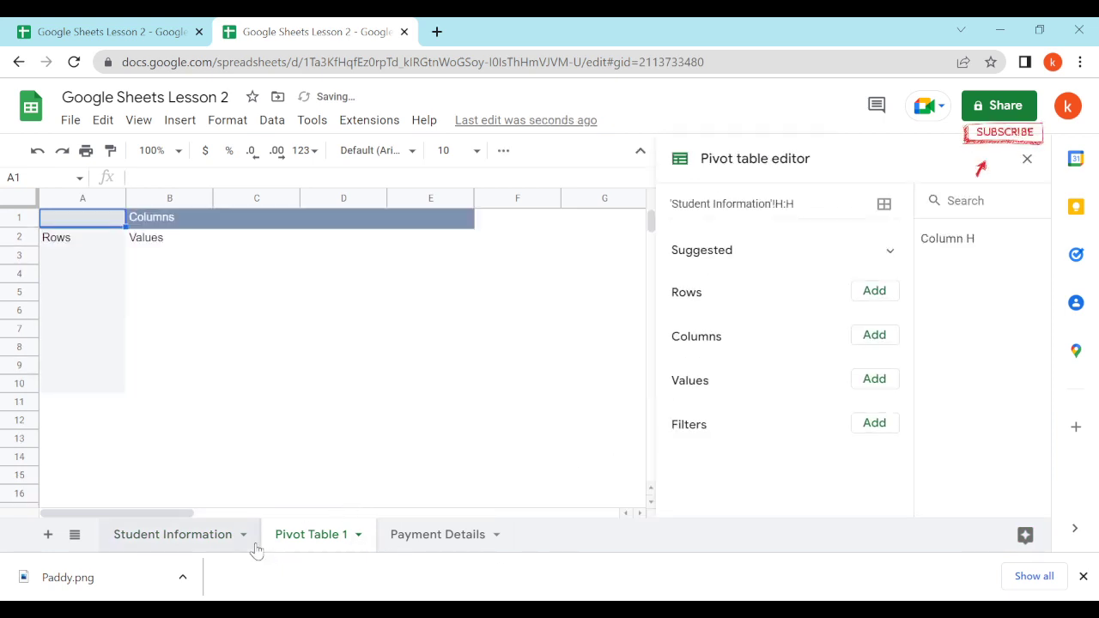
# Compare the new pivot table sheet with Student Information, and close and reopen the pivot table editor
pyautogui.click(197, 536)
pyautogui.click(318, 536)
pyautogui.click(1027, 158)
pyautogui.click(95, 244)
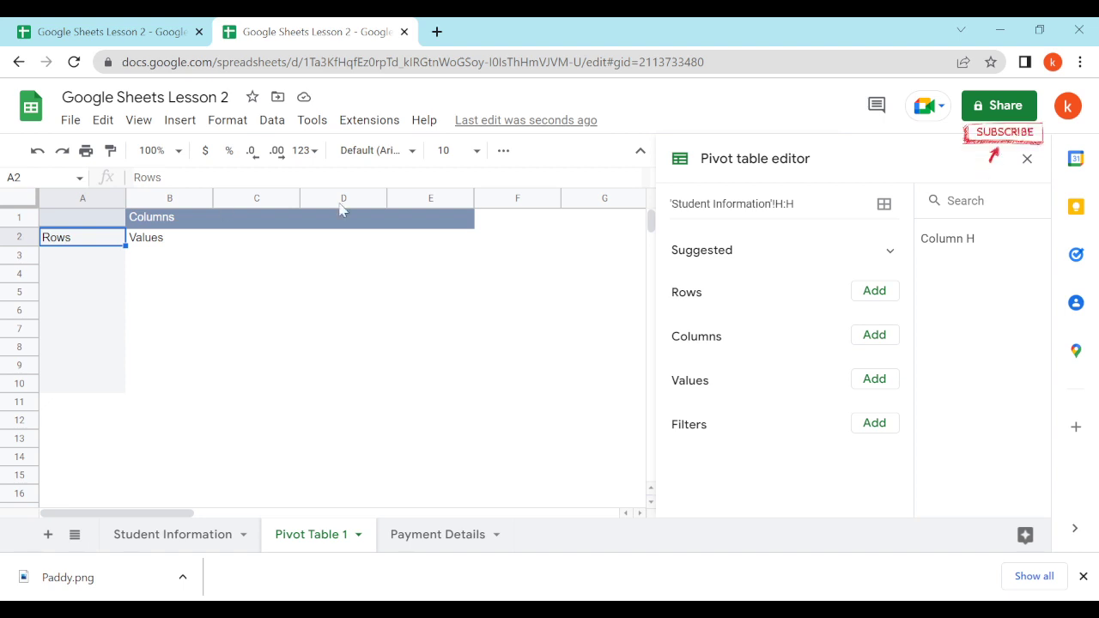
pyautogui.click(874, 292)
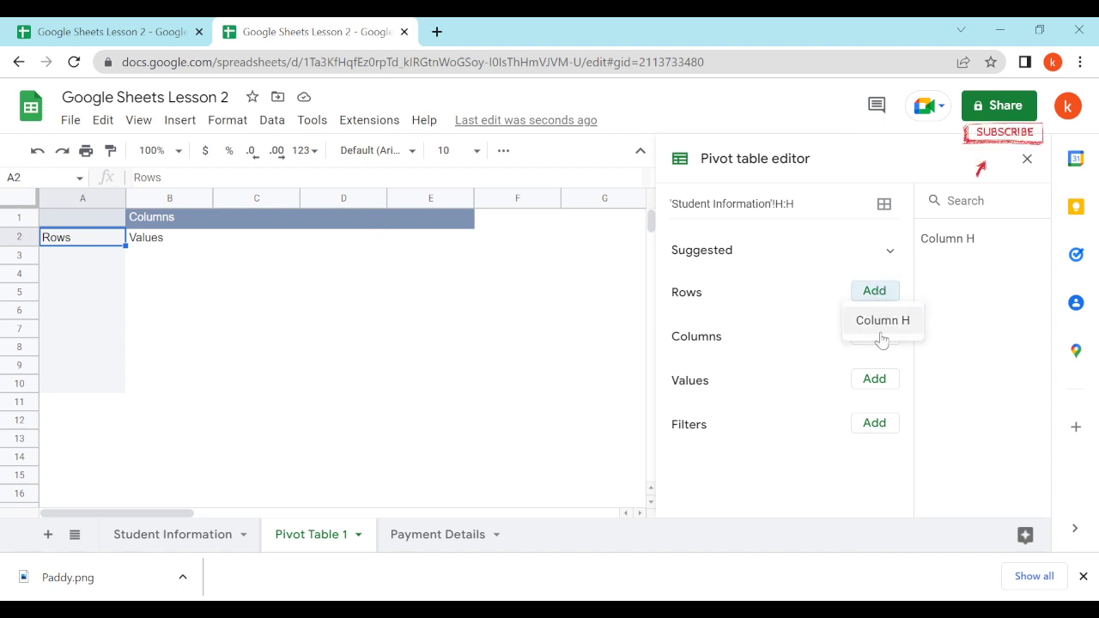
pyautogui.click(883, 321)
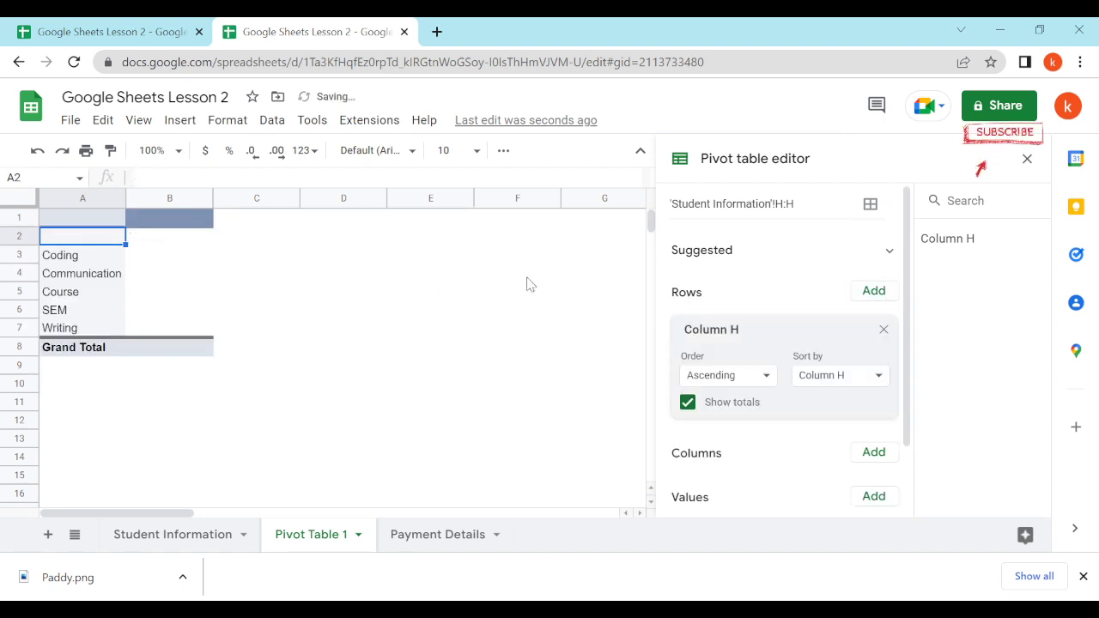
pyautogui.click(884, 329)
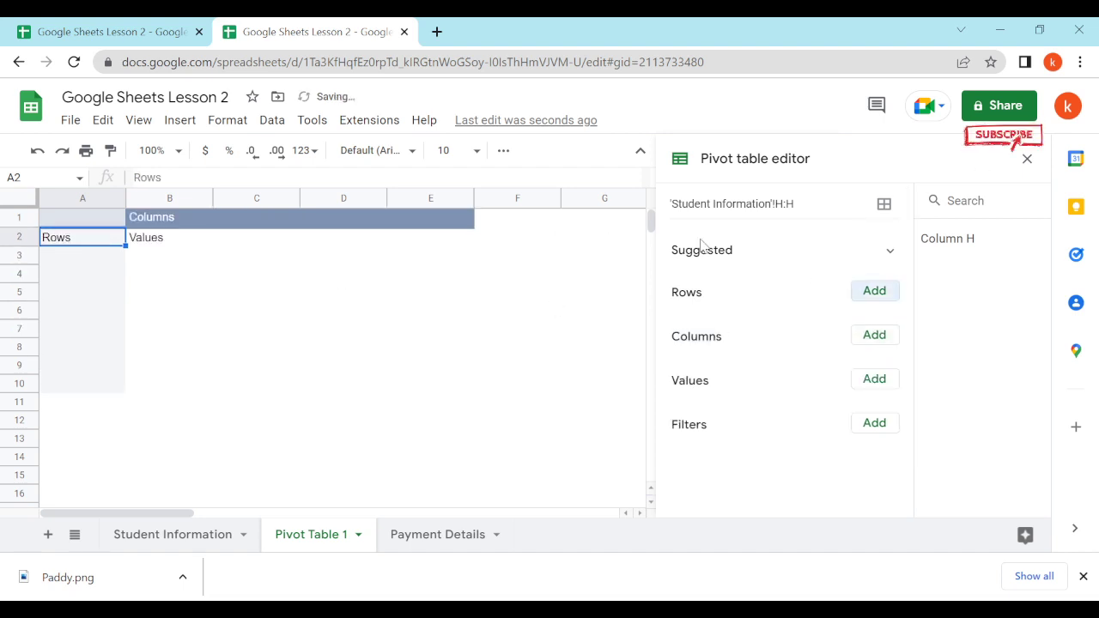
# Try closing the pivot table editor and reopening it from different cells inside the pivot table
pyautogui.click(1027, 164)
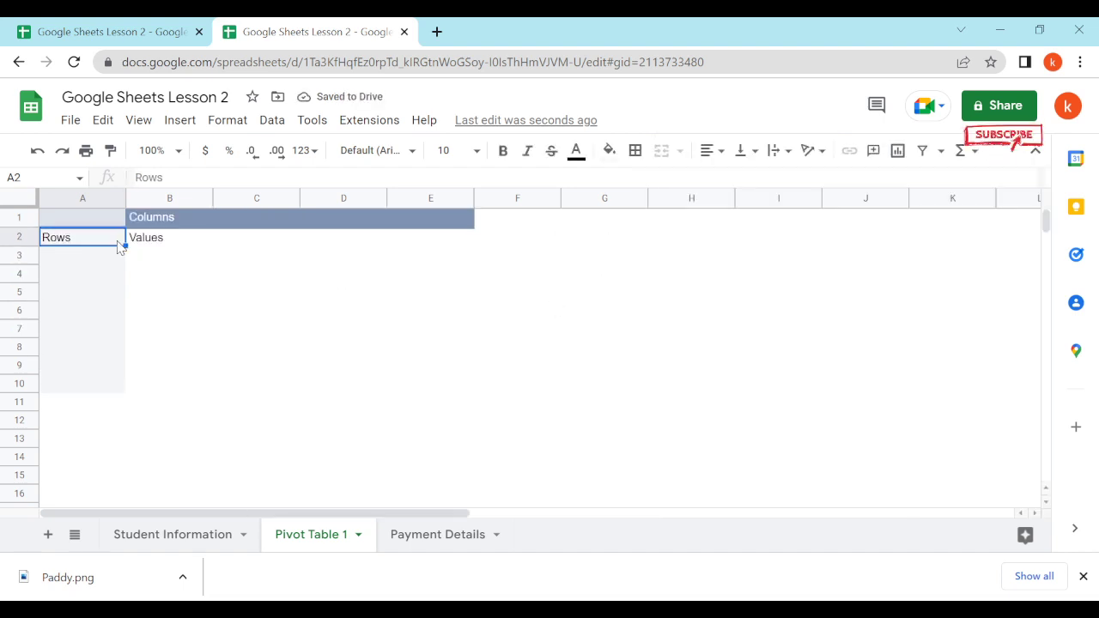
pyautogui.click(120, 246)
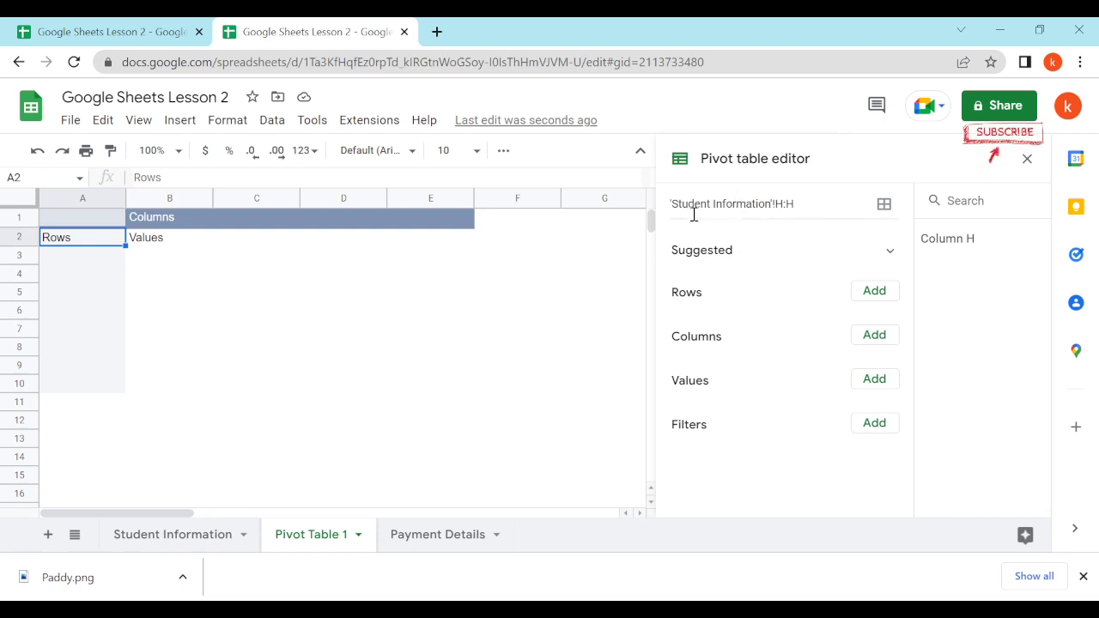
pyautogui.click(1028, 160)
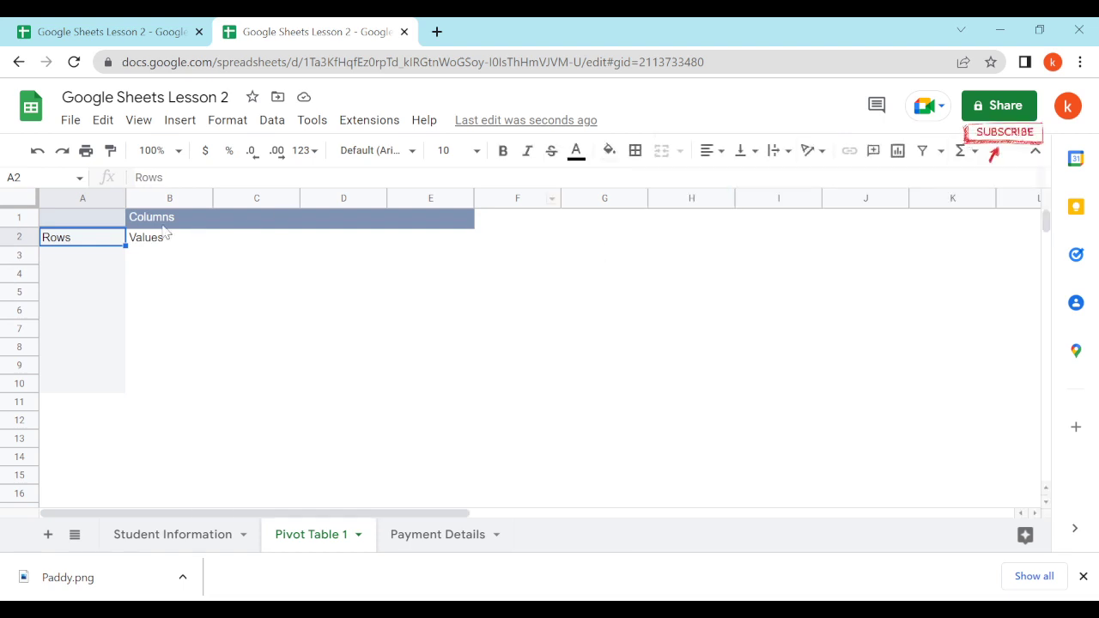
pyautogui.click(90, 263)
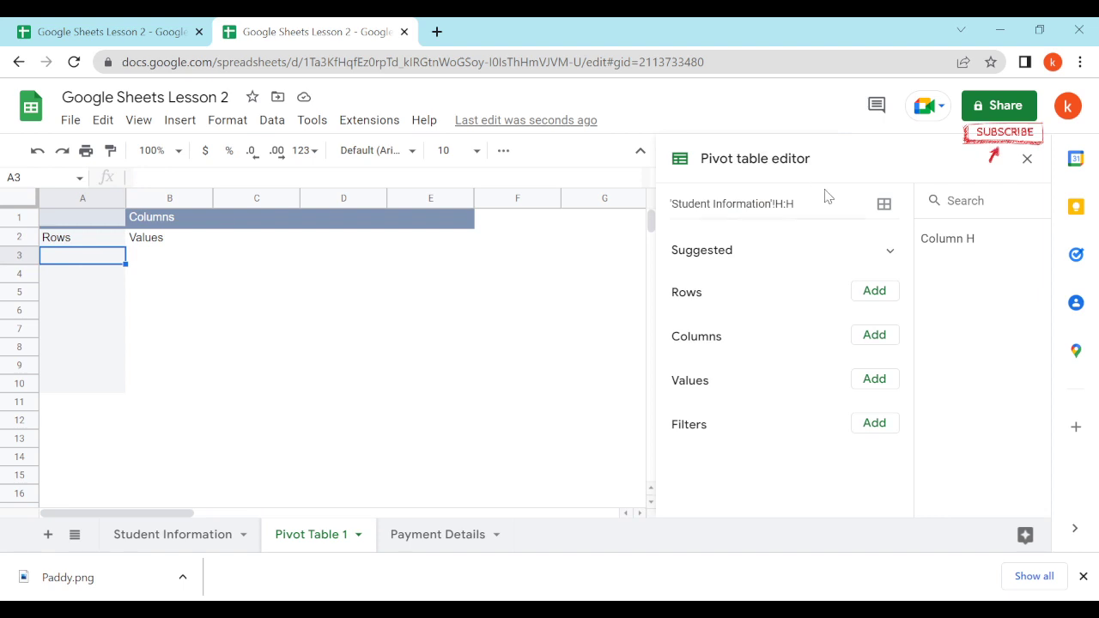
pyautogui.click(1027, 160)
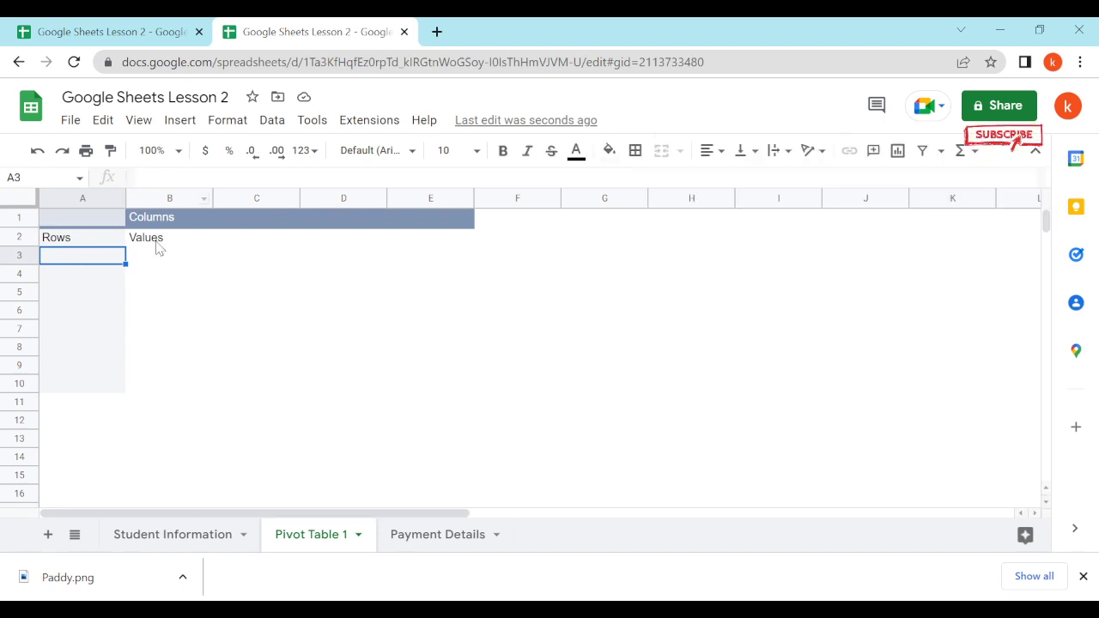
# Reopen the pivot table editor and add Column H to the pivot table's rows
pyautogui.click(108, 244)
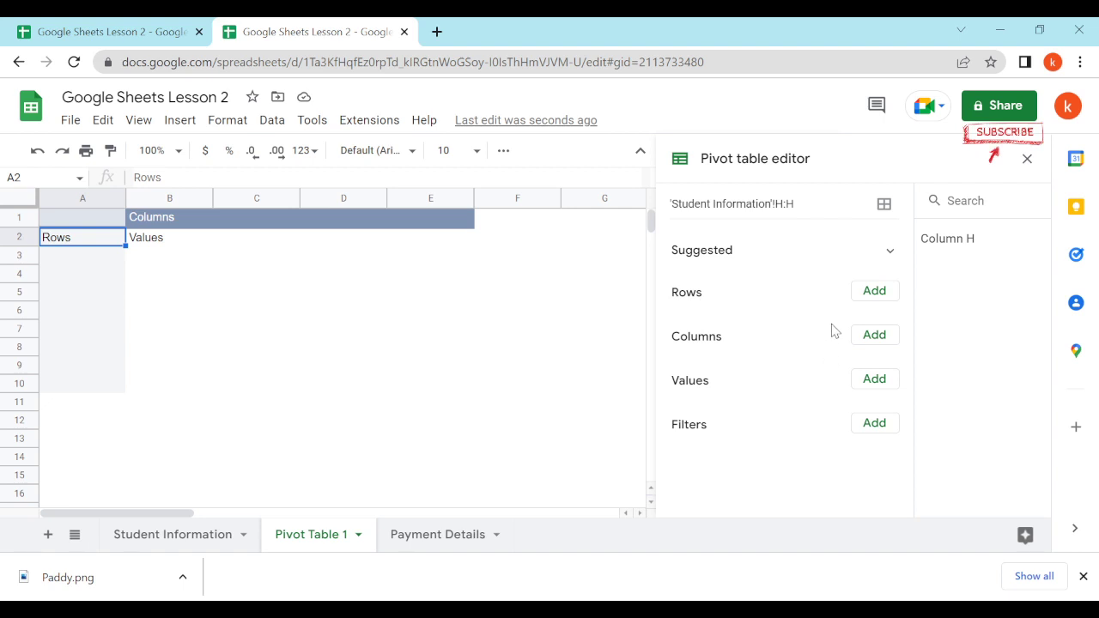
pyautogui.click(878, 298)
pyautogui.click(885, 321)
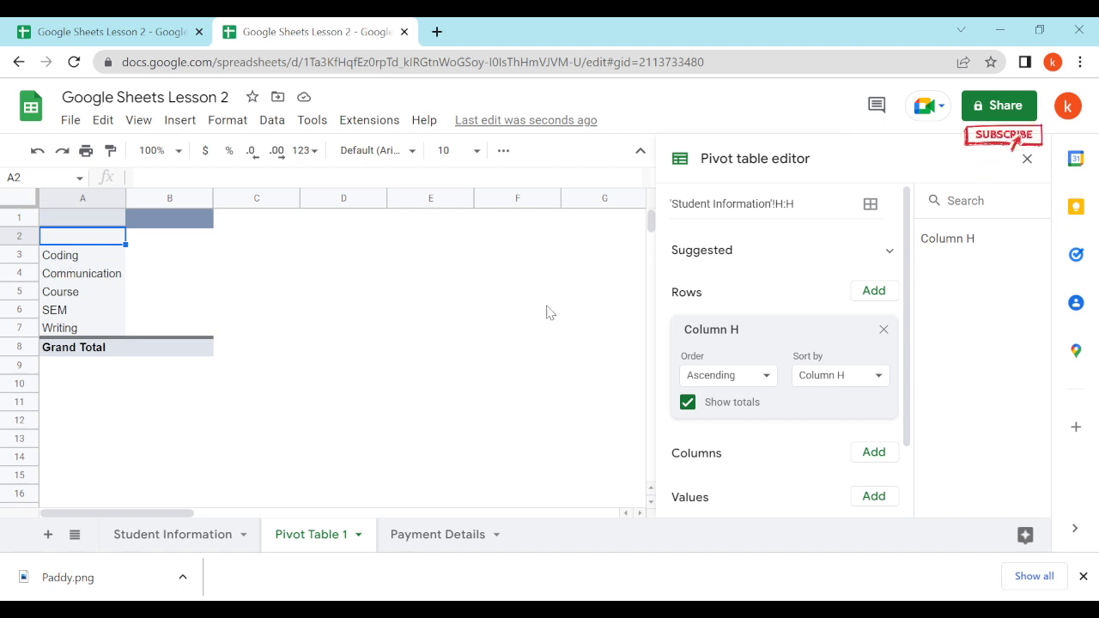
pyautogui.scroll(-1, 798, 324)
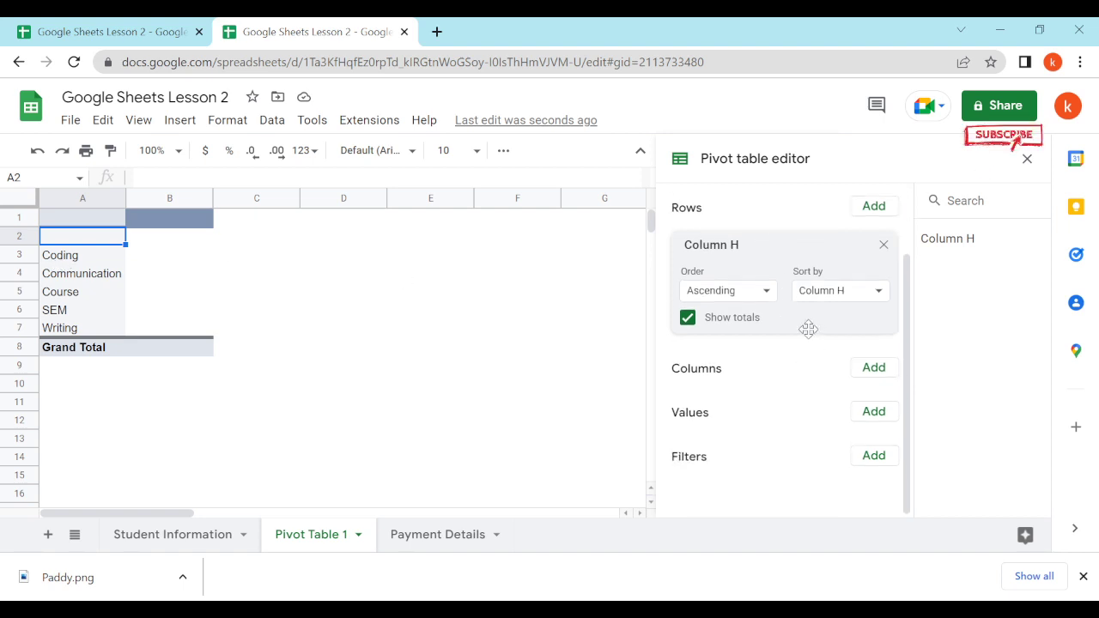
pyautogui.click(882, 455)
pyautogui.click(879, 484)
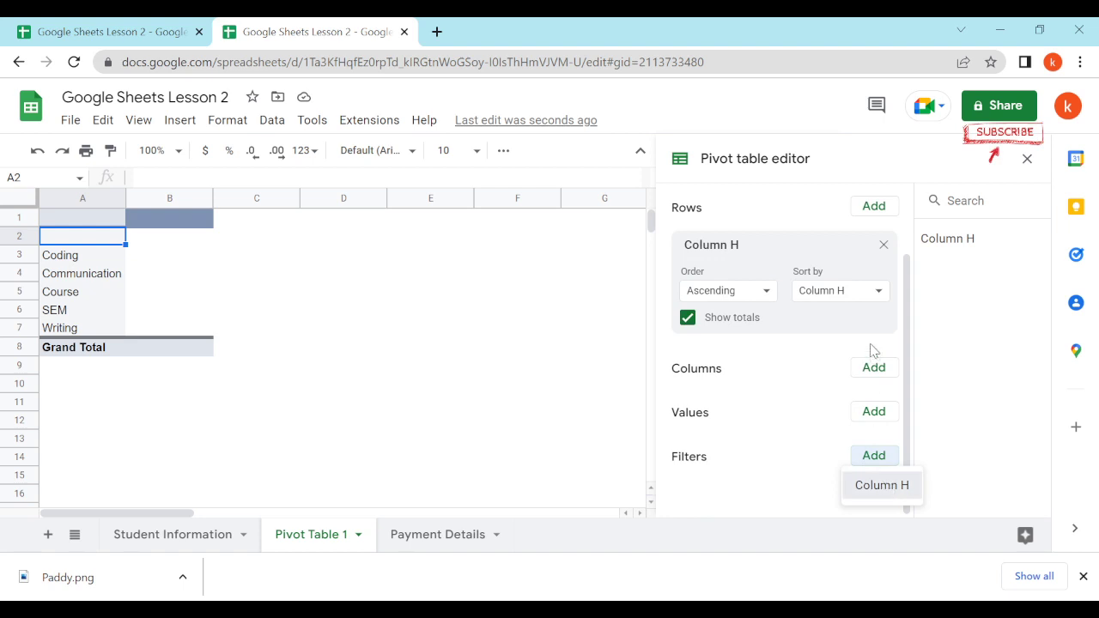
pyautogui.click(760, 469)
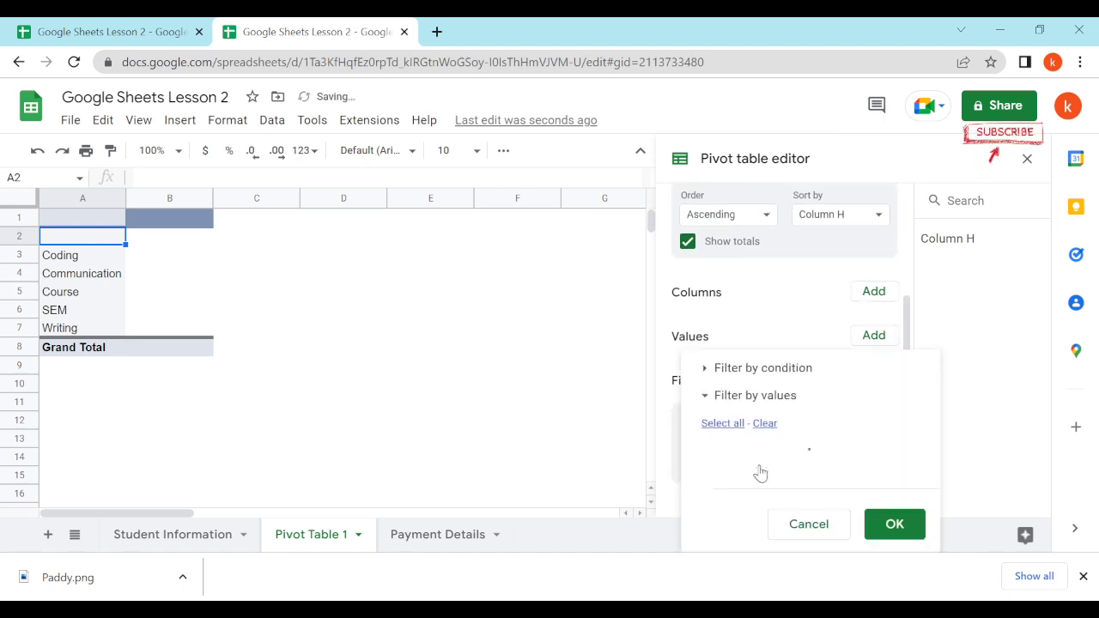
pyautogui.click(809, 515)
pyautogui.click(882, 420)
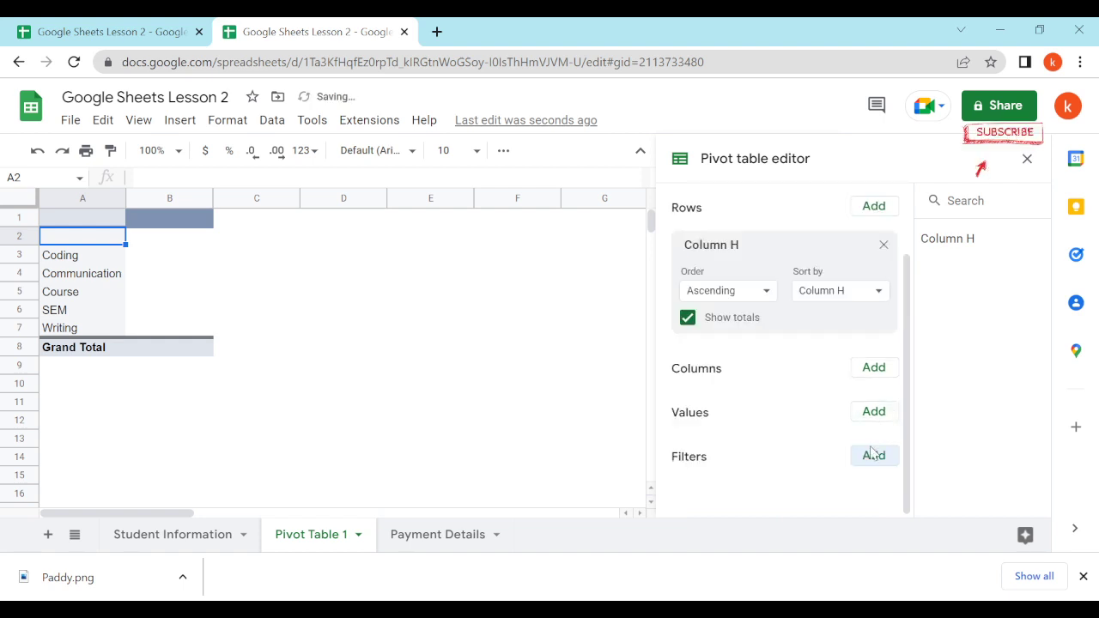
# Filter the pivot table by Column H values, excluding the Course value
pyautogui.click(874, 455)
pyautogui.click(878, 483)
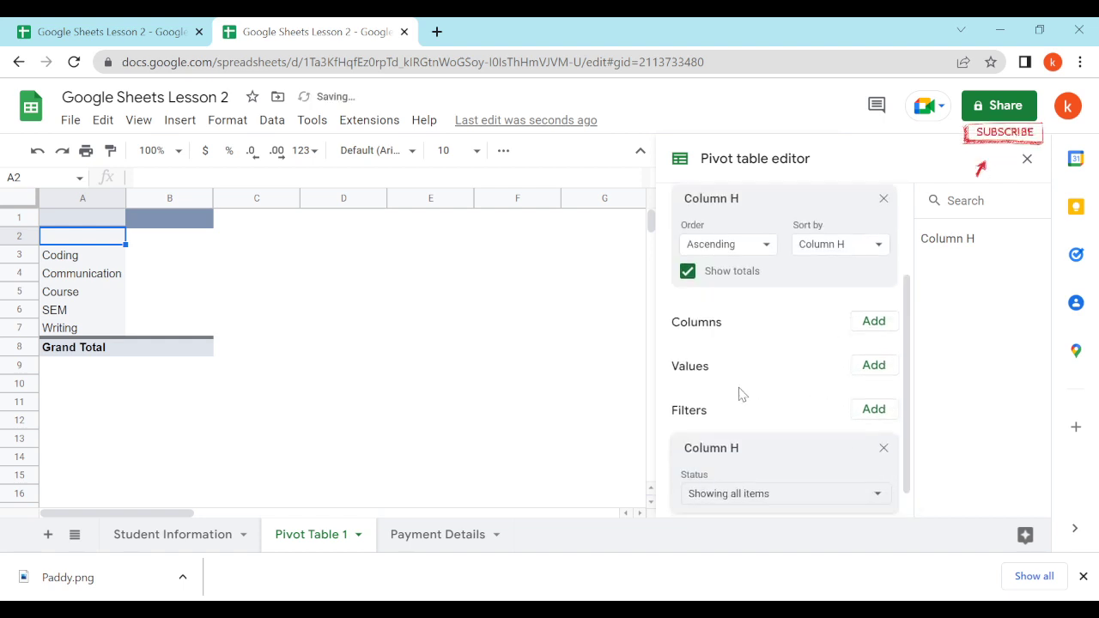
pyautogui.scroll(-1, 741, 392)
pyautogui.click(759, 464)
pyautogui.click(778, 465)
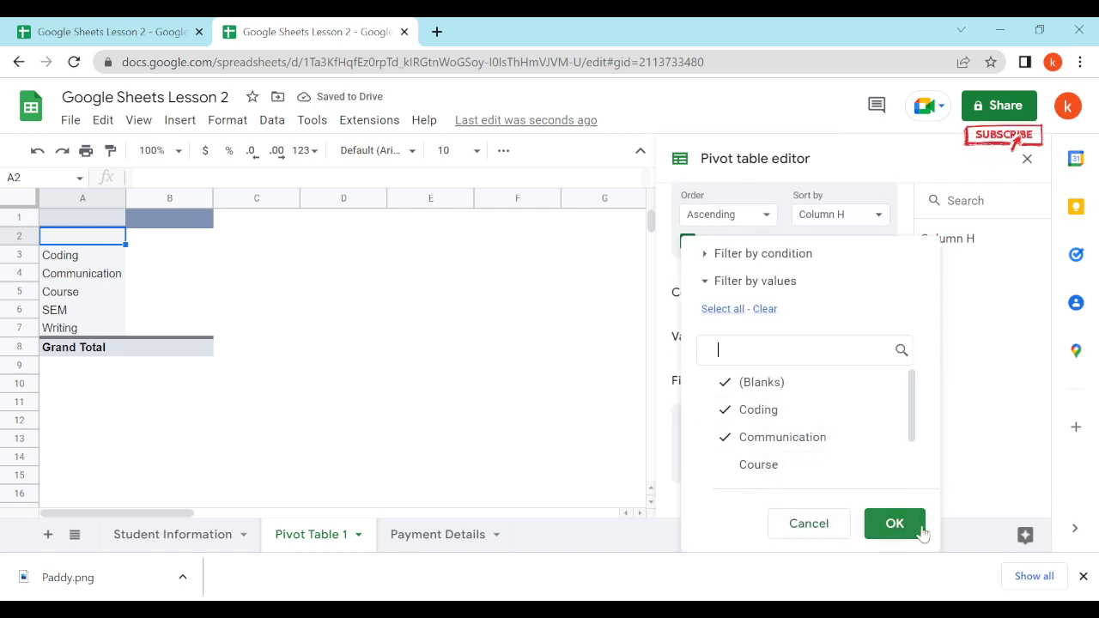
pyautogui.click(894, 524)
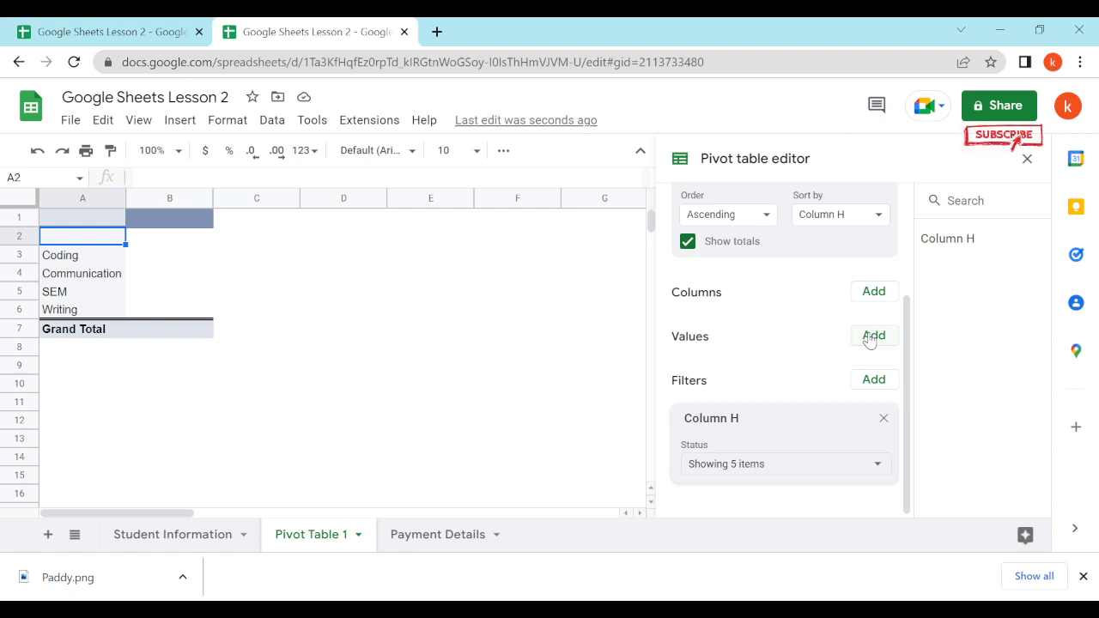
# Add Column H to the pivot table's values summarised by COUNTA, and check the SEM row
pyautogui.click(870, 338)
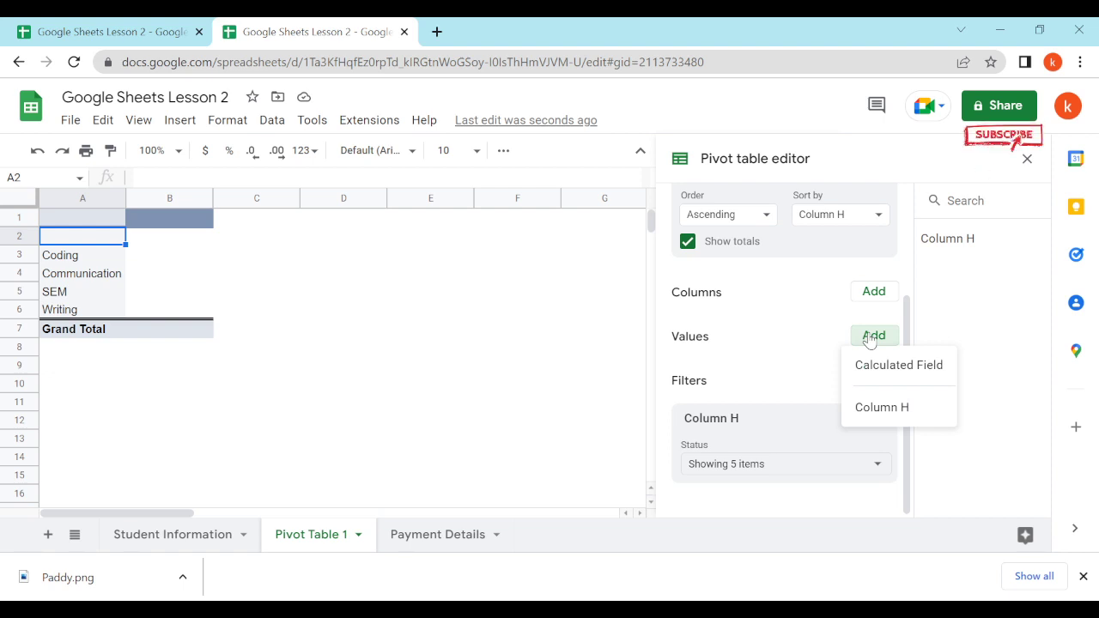
pyautogui.click(882, 409)
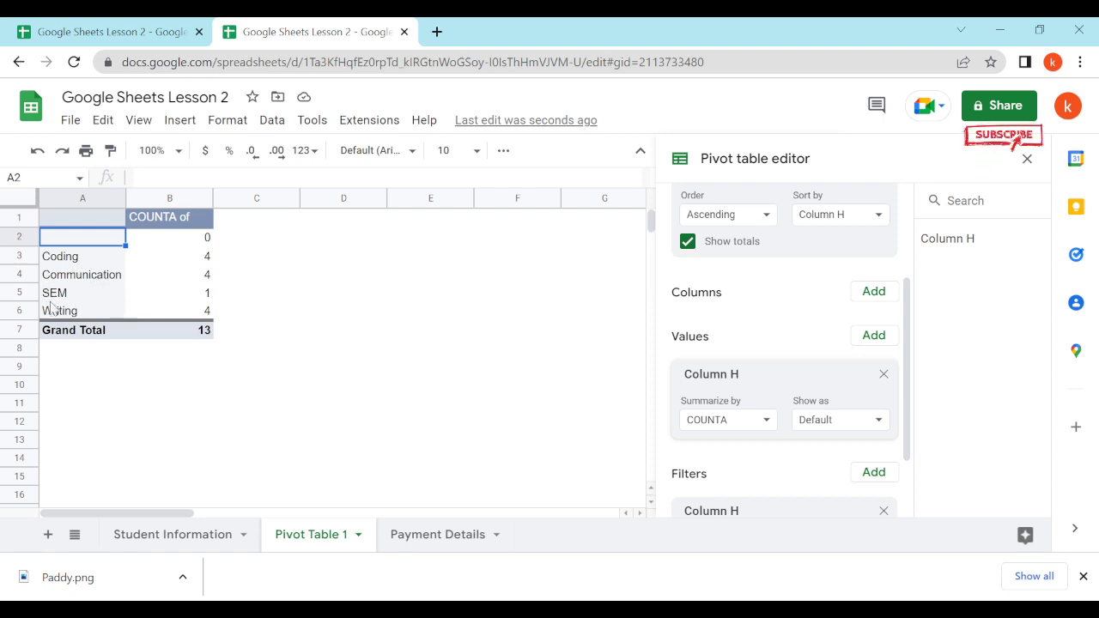
pyautogui.click(24, 295)
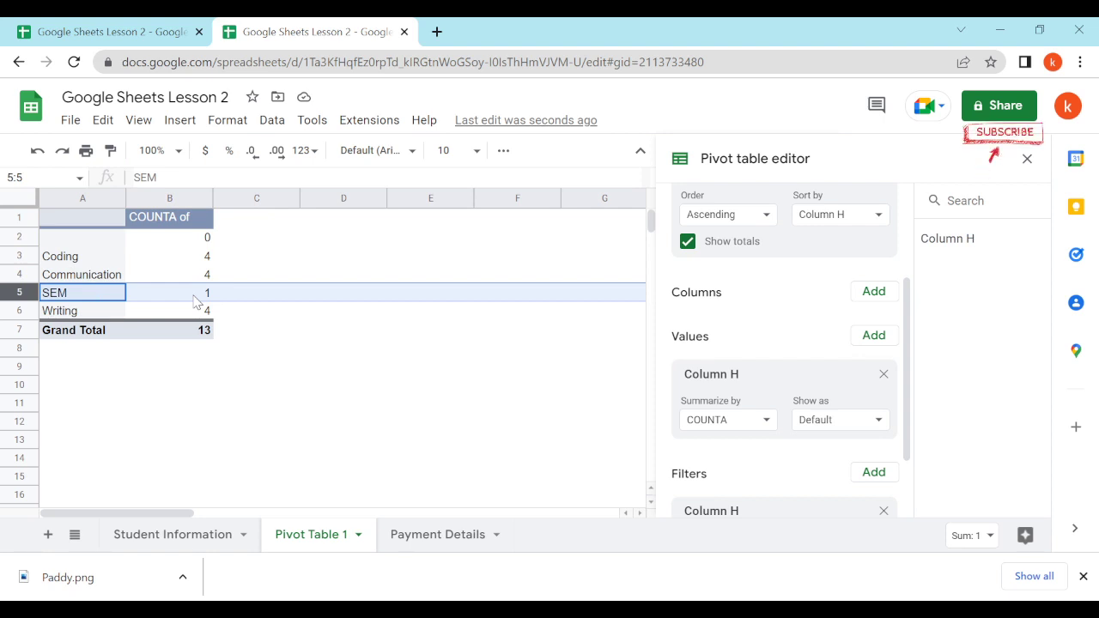
# Try to add another filter to the pivot table for the row with the blank course
pyautogui.scroll(-2, 847, 321)
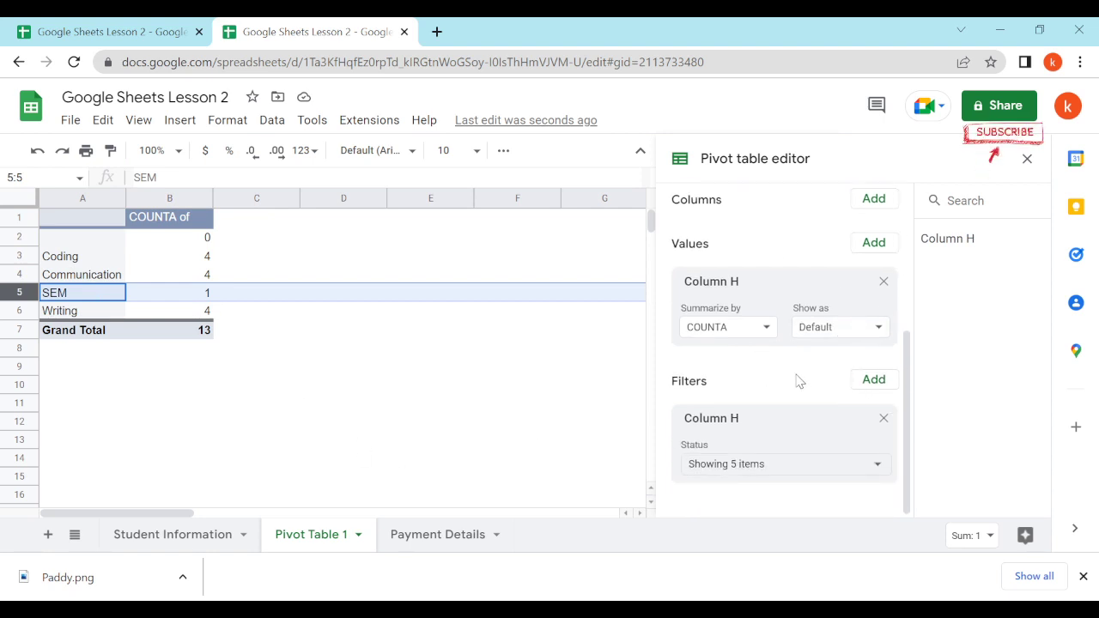
pyautogui.click(205, 245)
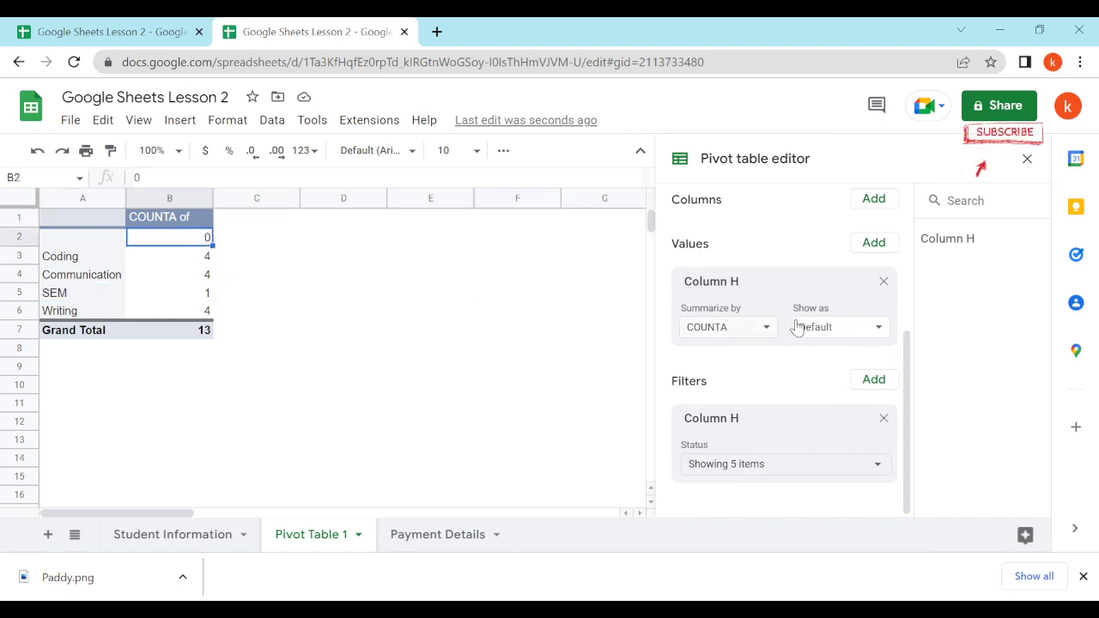
pyautogui.click(883, 384)
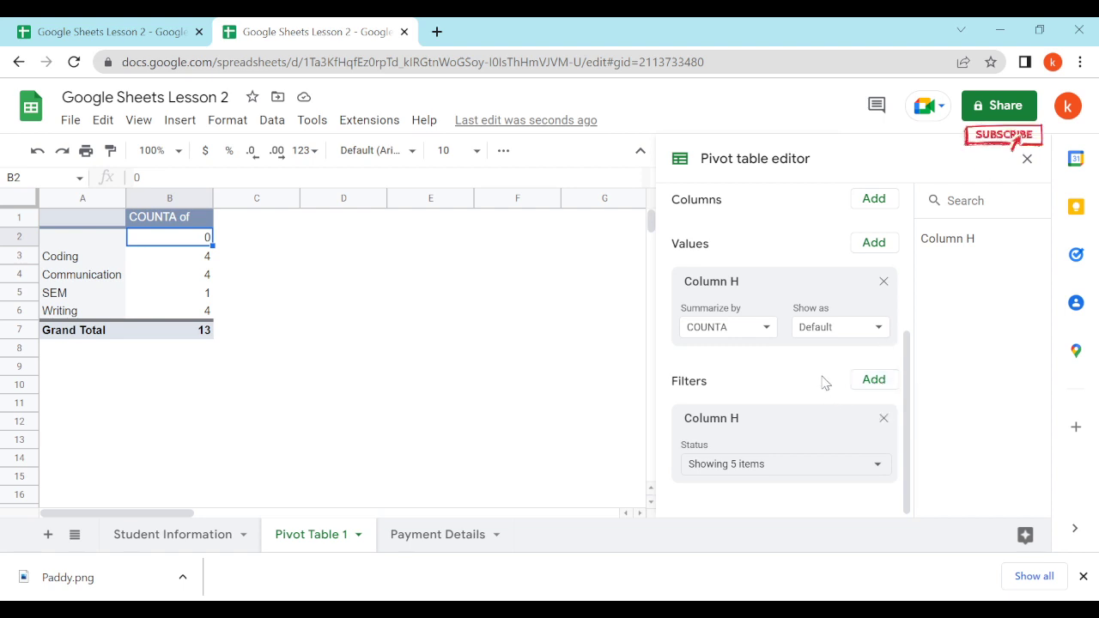
pyautogui.click(111, 295)
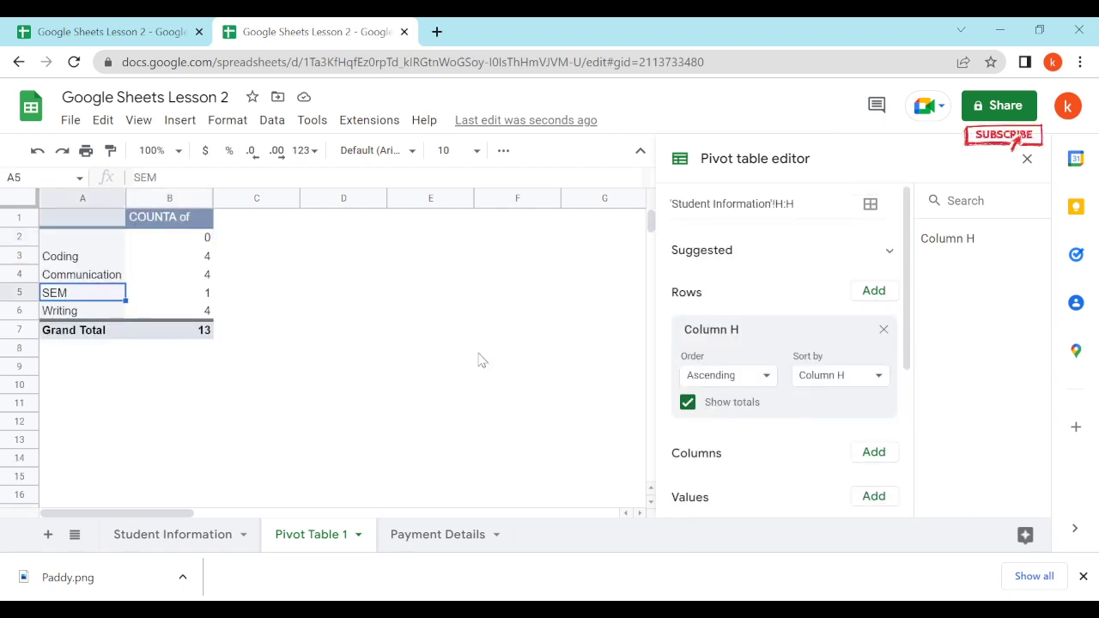
pyautogui.scroll(-3, 857, 441)
pyautogui.click(872, 381)
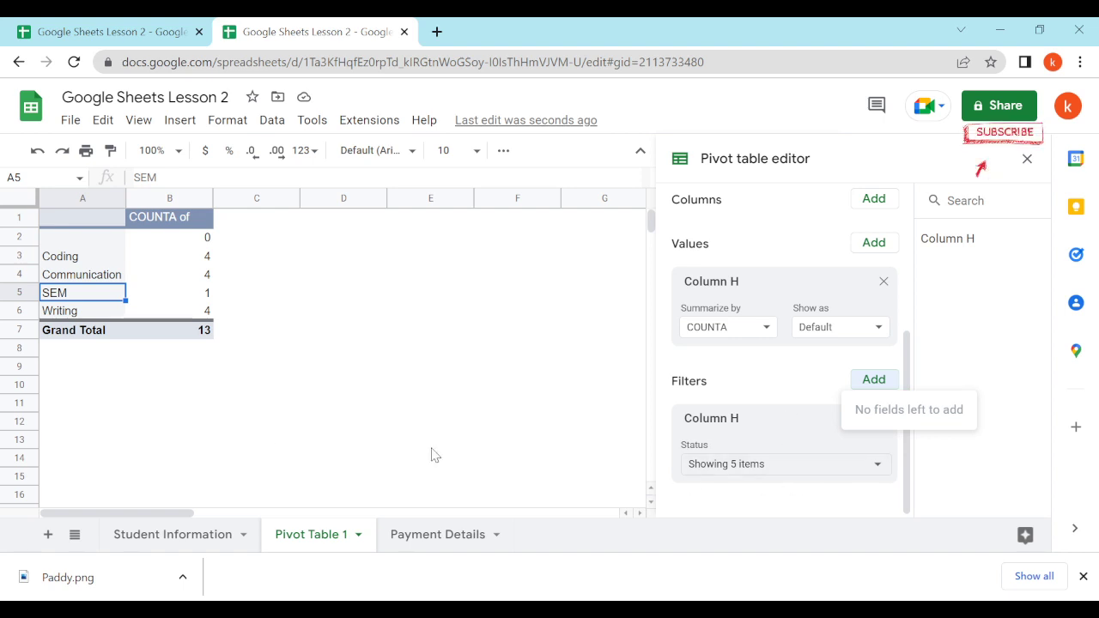
# Add an "Is not empty" condition to the pivot table's Column H filter
pyautogui.click(740, 465)
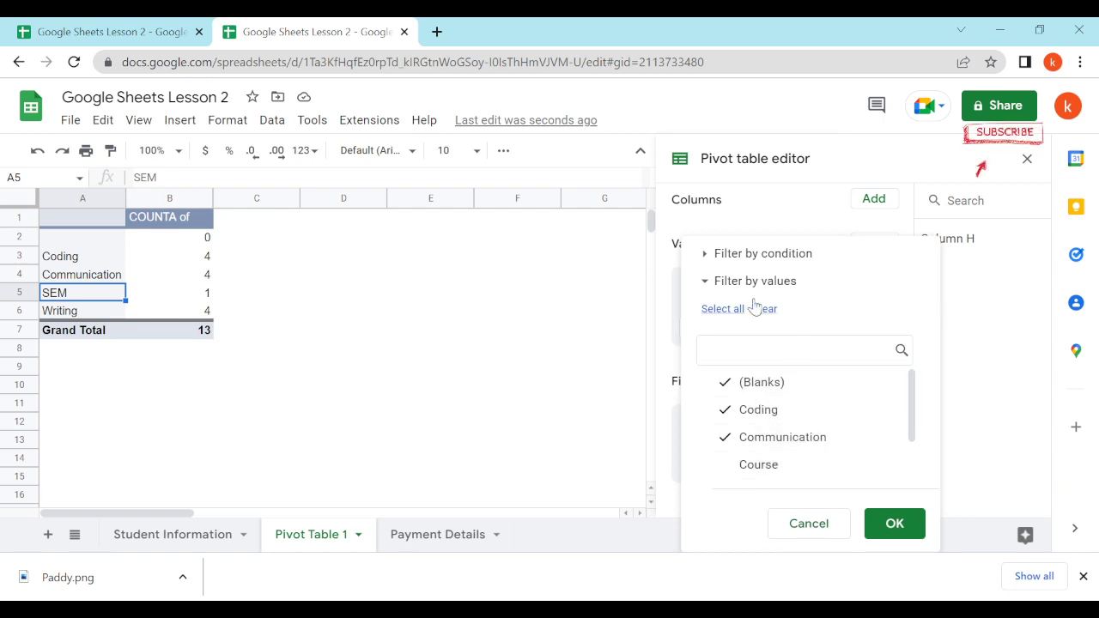
pyautogui.click(717, 254)
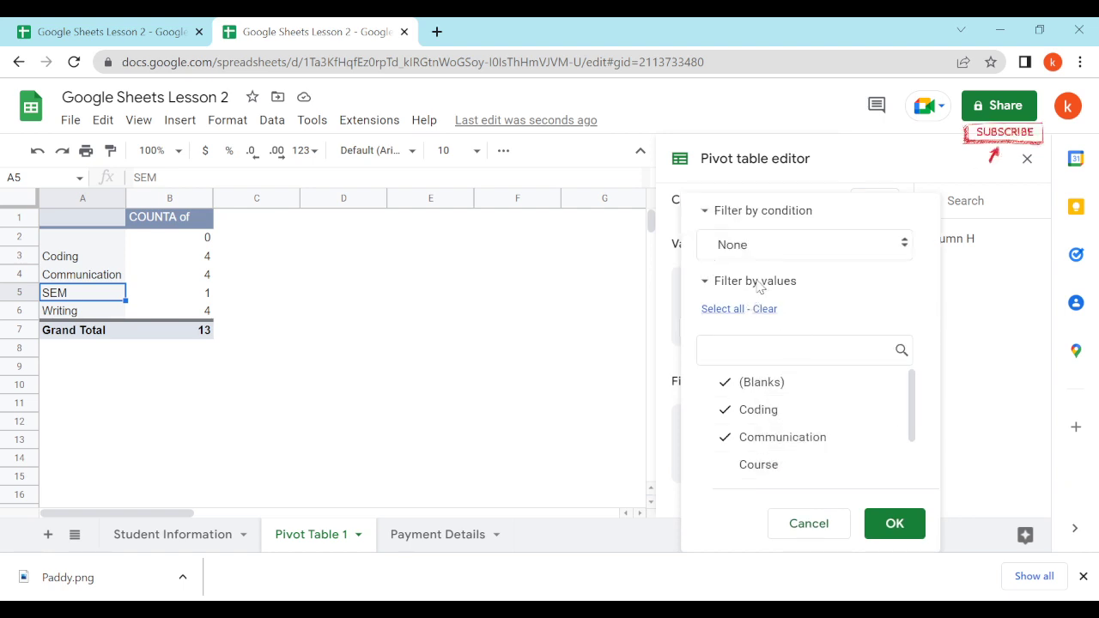
pyautogui.click(826, 249)
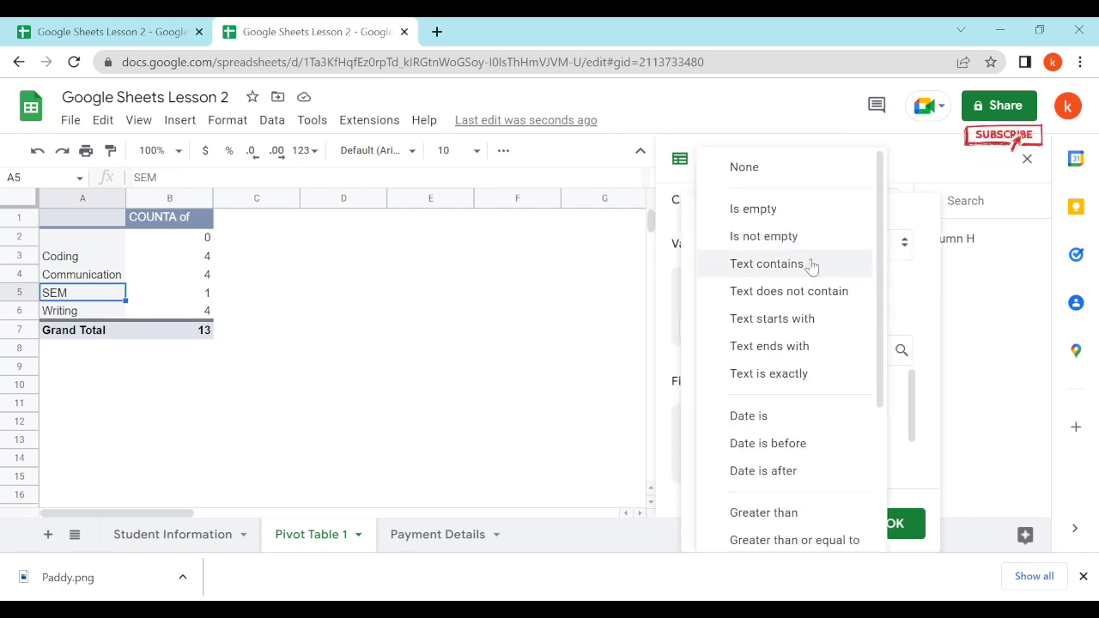
pyautogui.click(803, 249)
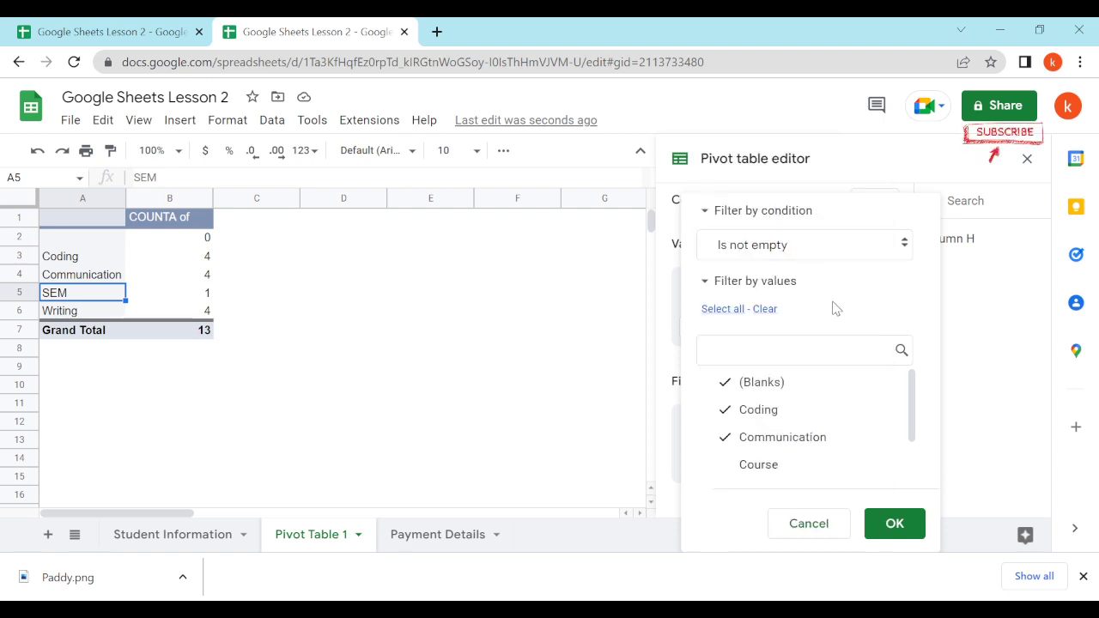
pyautogui.click(896, 523)
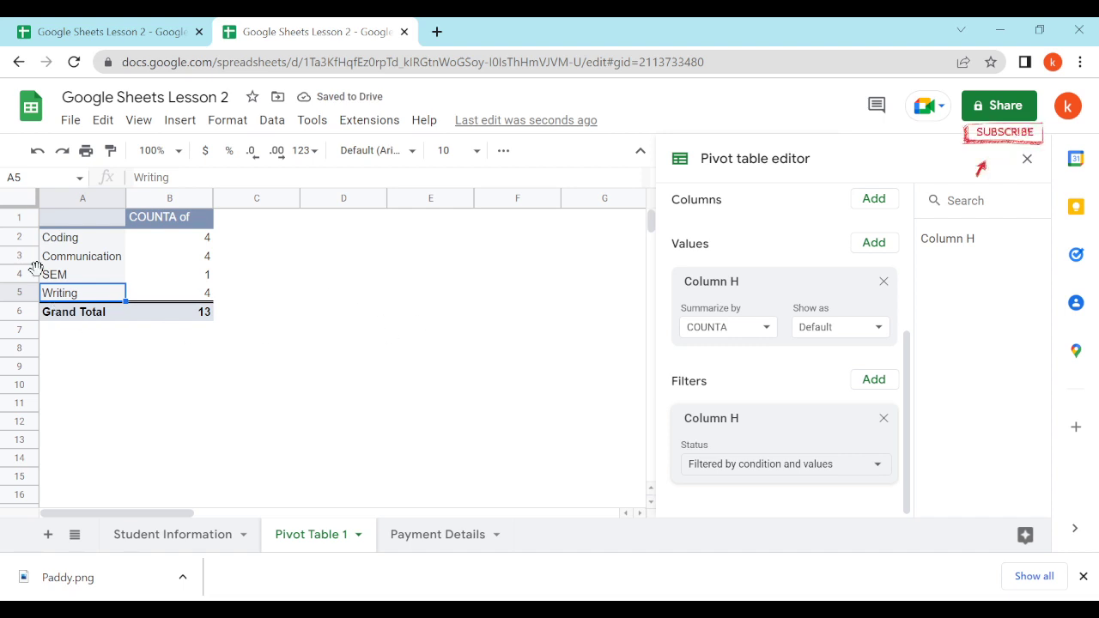
# Examine the Course column in Student Information for empty cells below the last student, and return to Pivot Table 1
pyautogui.click(209, 540)
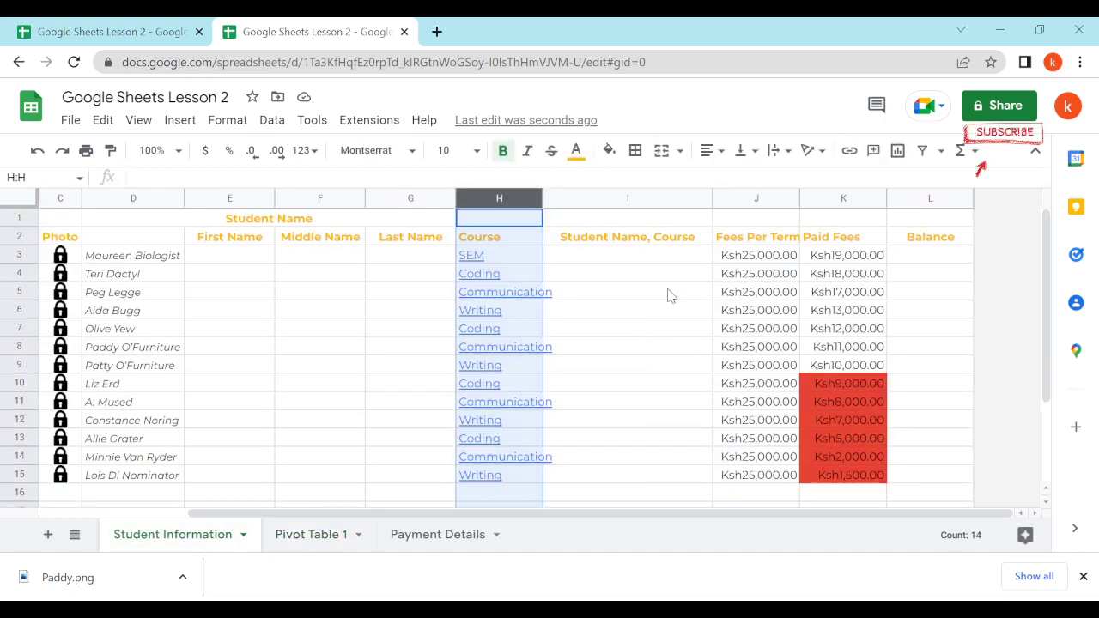
pyautogui.scroll(-3, 559, 285)
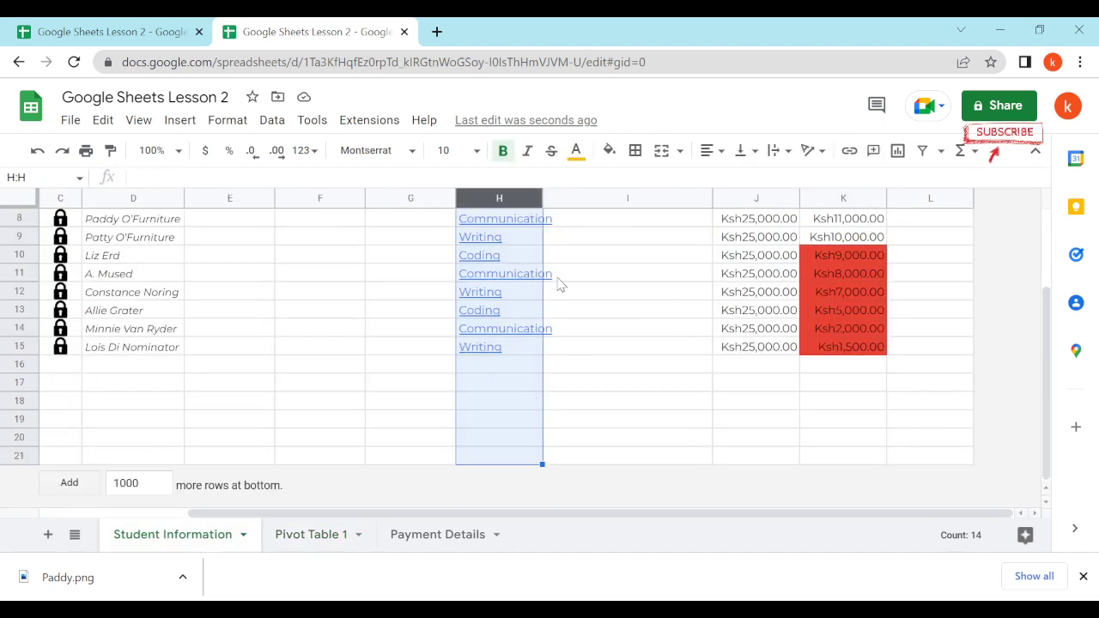
pyautogui.click(505, 384)
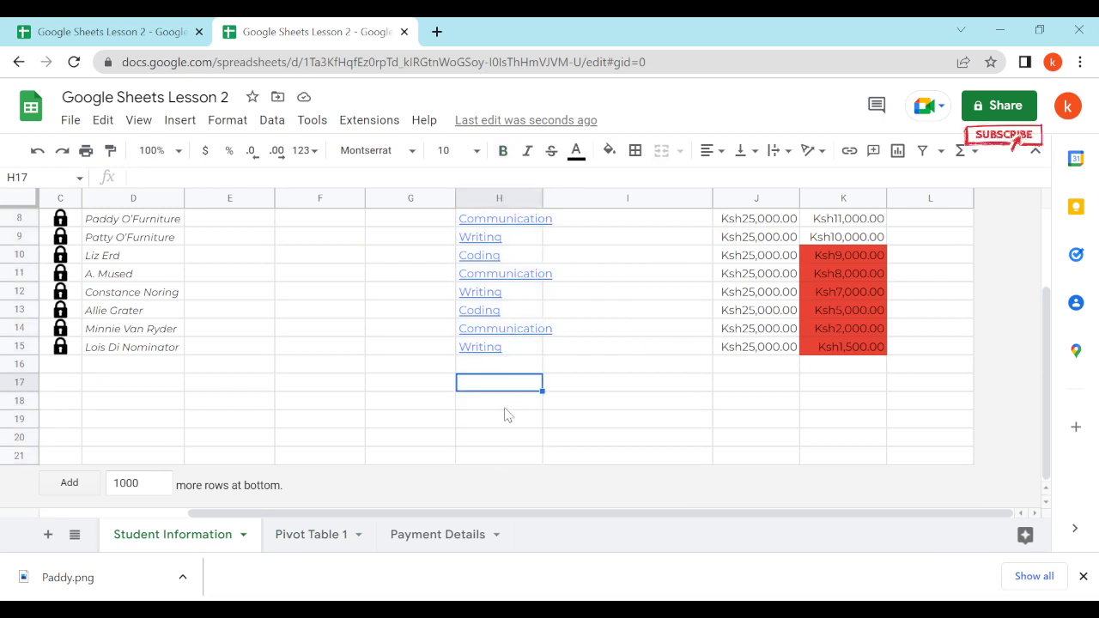
pyautogui.scroll(3, 524, 391)
pyautogui.click(332, 534)
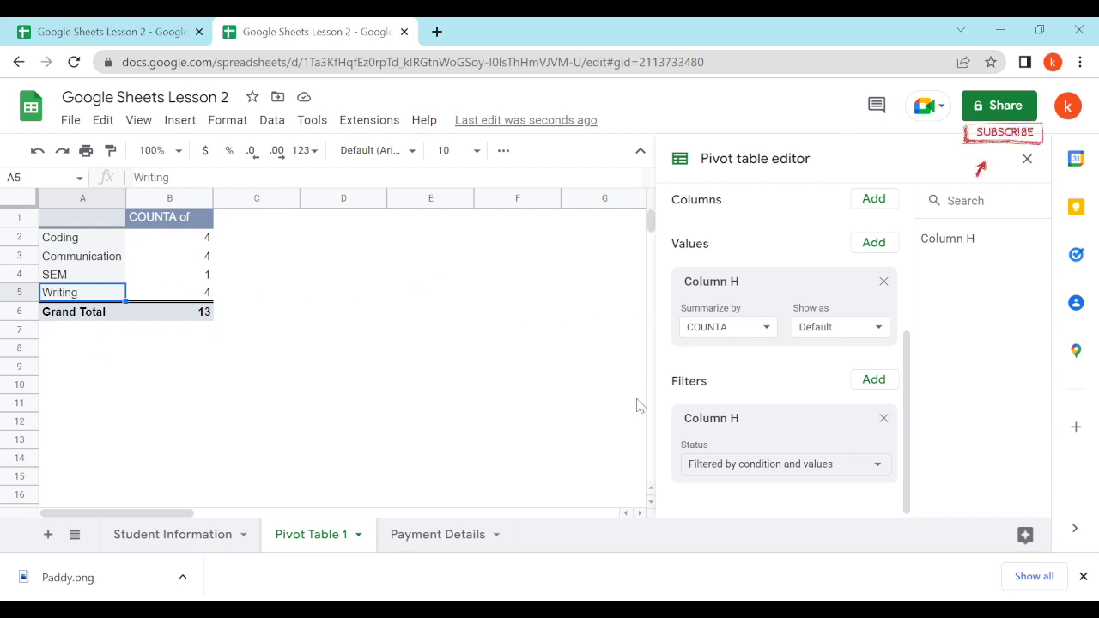
# Create a pivot table on a new sheet from columns H to K of Student Information
pyautogui.click(219, 541)
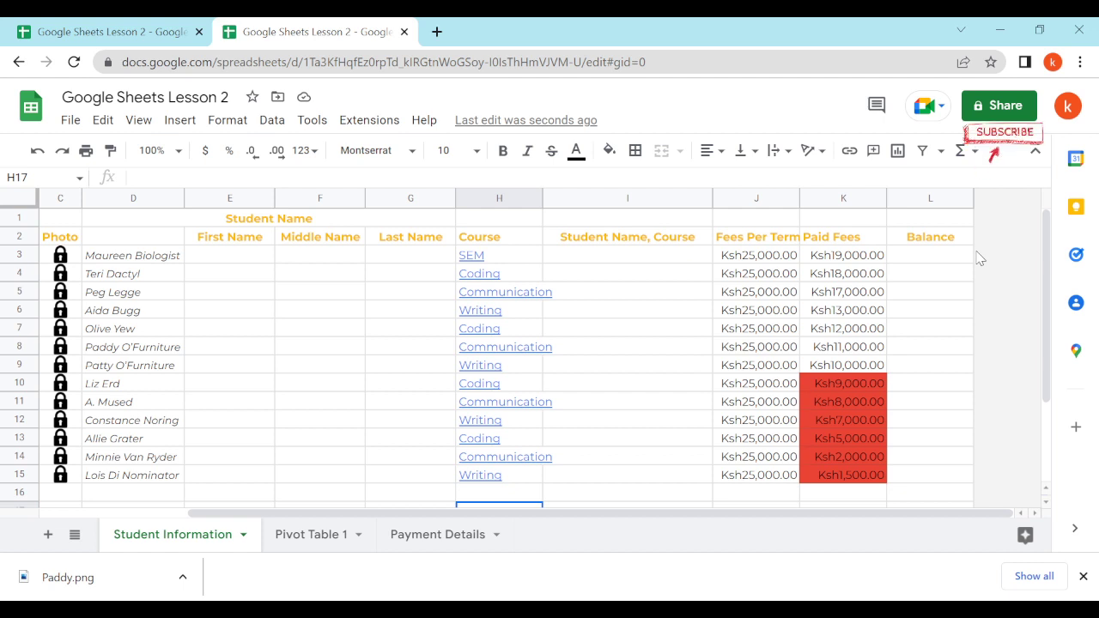
pyautogui.click(614, 255)
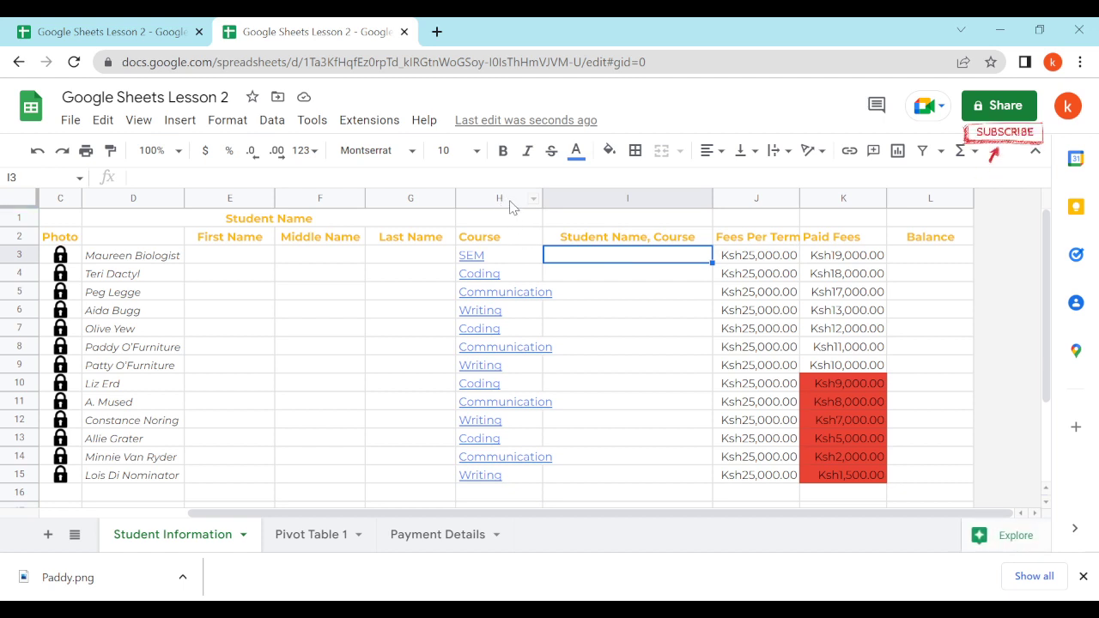
pyautogui.moveTo(507, 198); pyautogui.dragTo(768, 221)
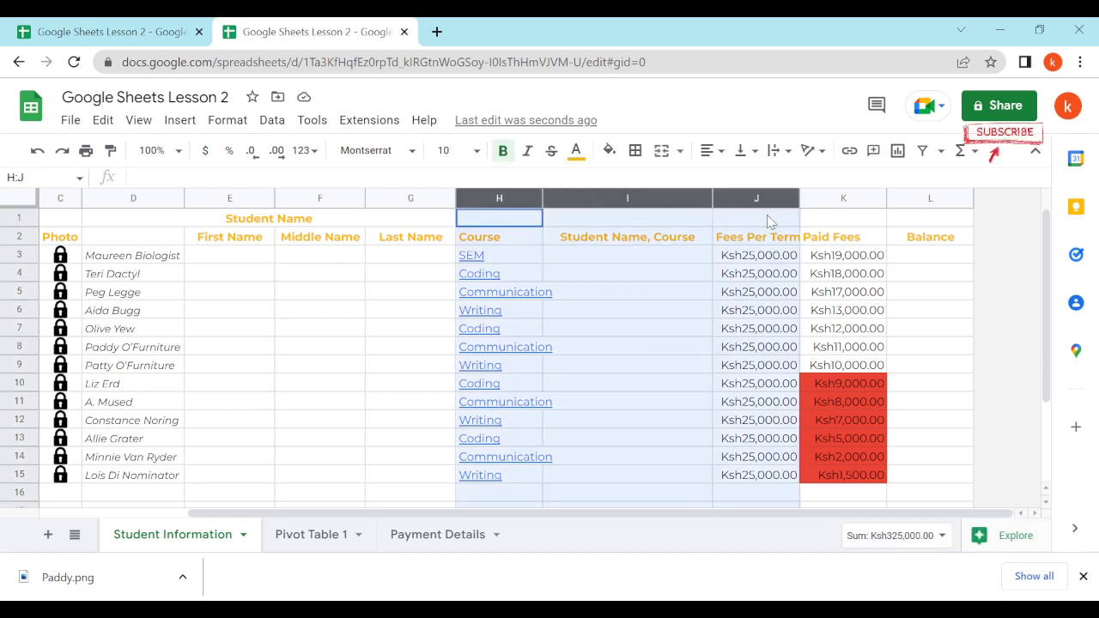
pyautogui.click(675, 313)
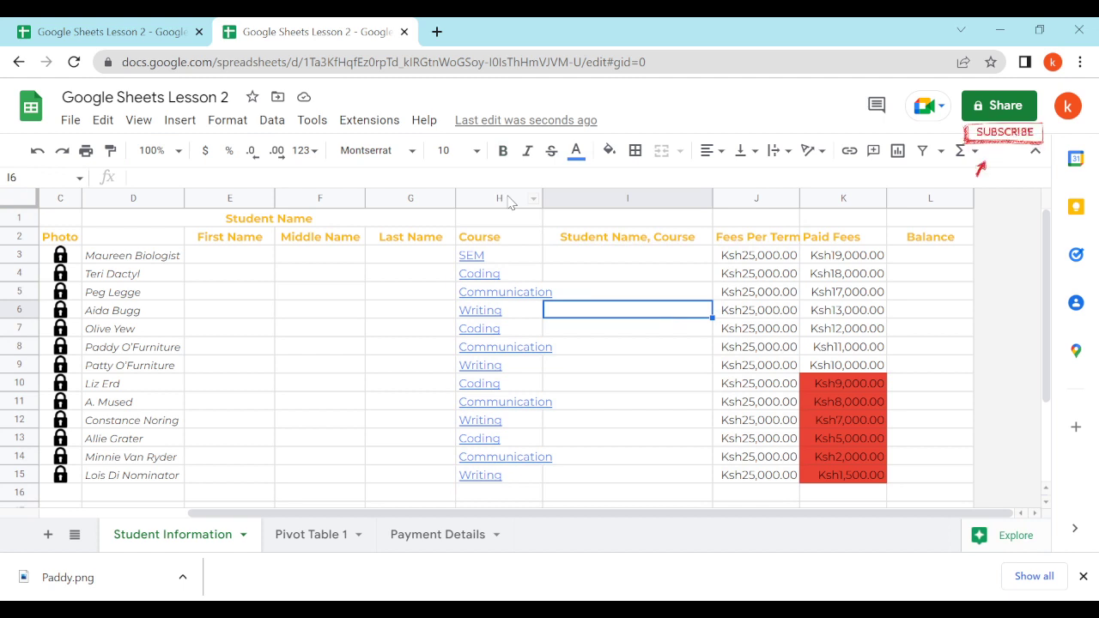
pyautogui.moveTo(509, 199); pyautogui.dragTo(839, 198)
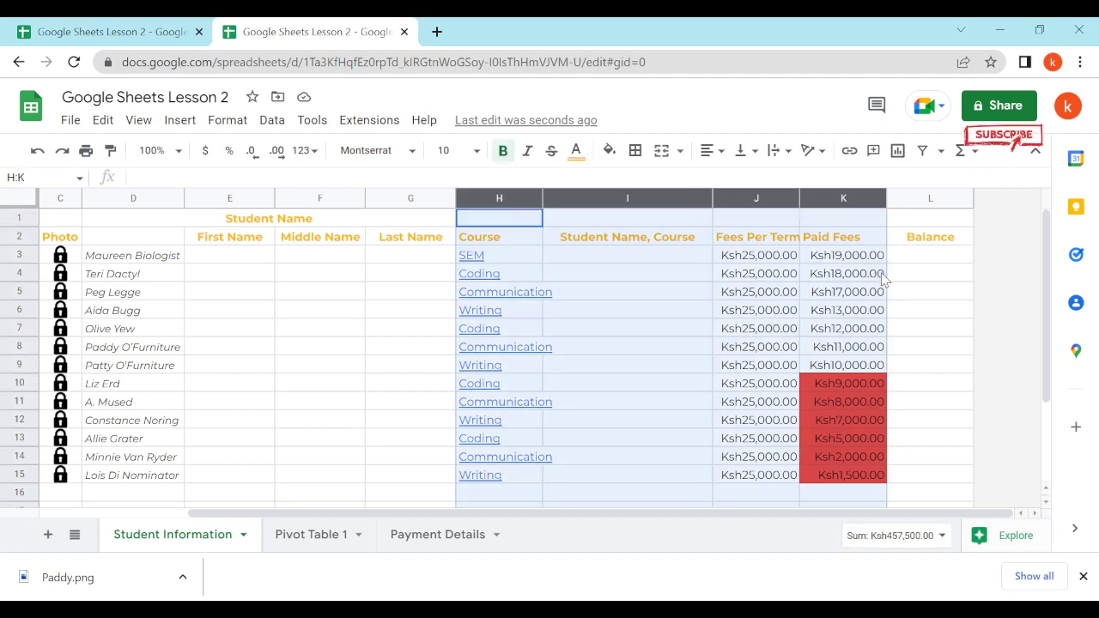
pyautogui.click(186, 125)
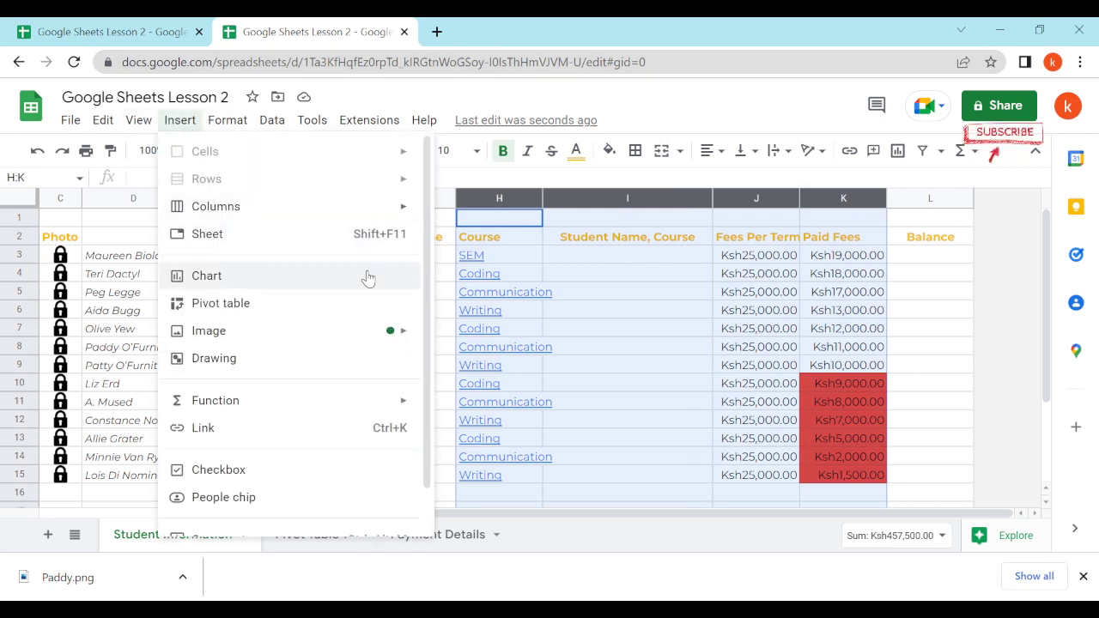
pyautogui.press('Escape')
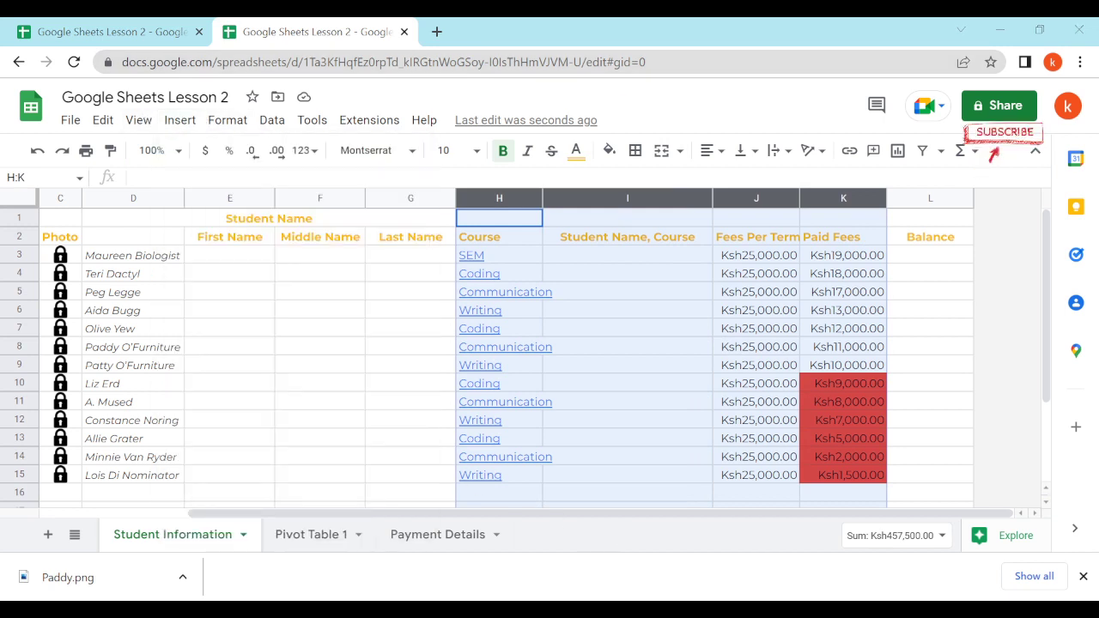
pyautogui.click(179, 120)
pyautogui.click(176, 123)
pyautogui.click(176, 123)
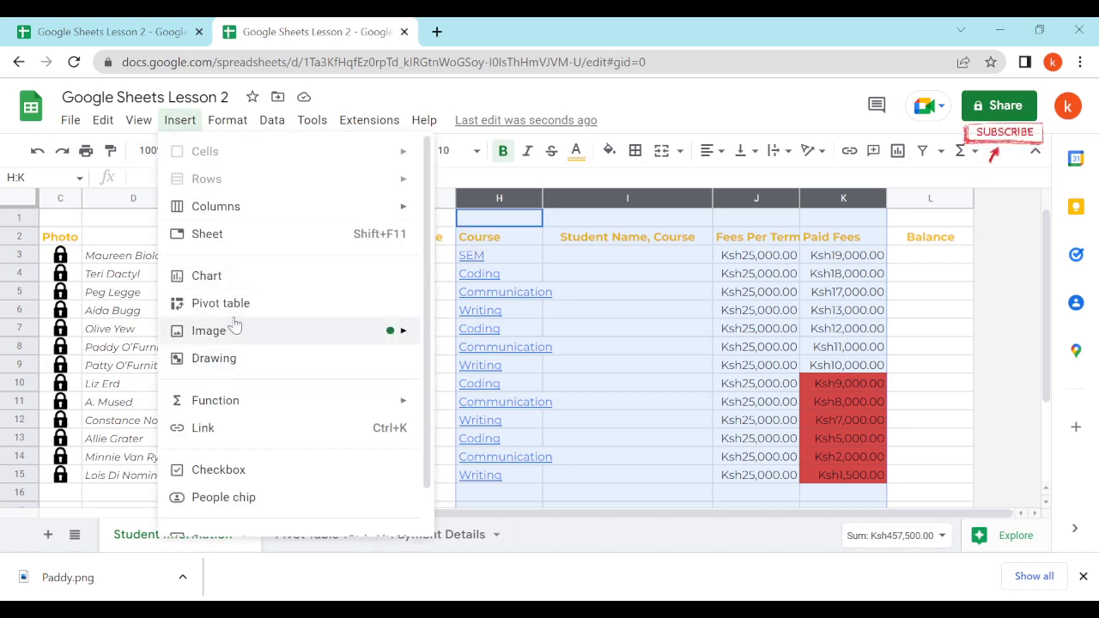
pyautogui.click(211, 301)
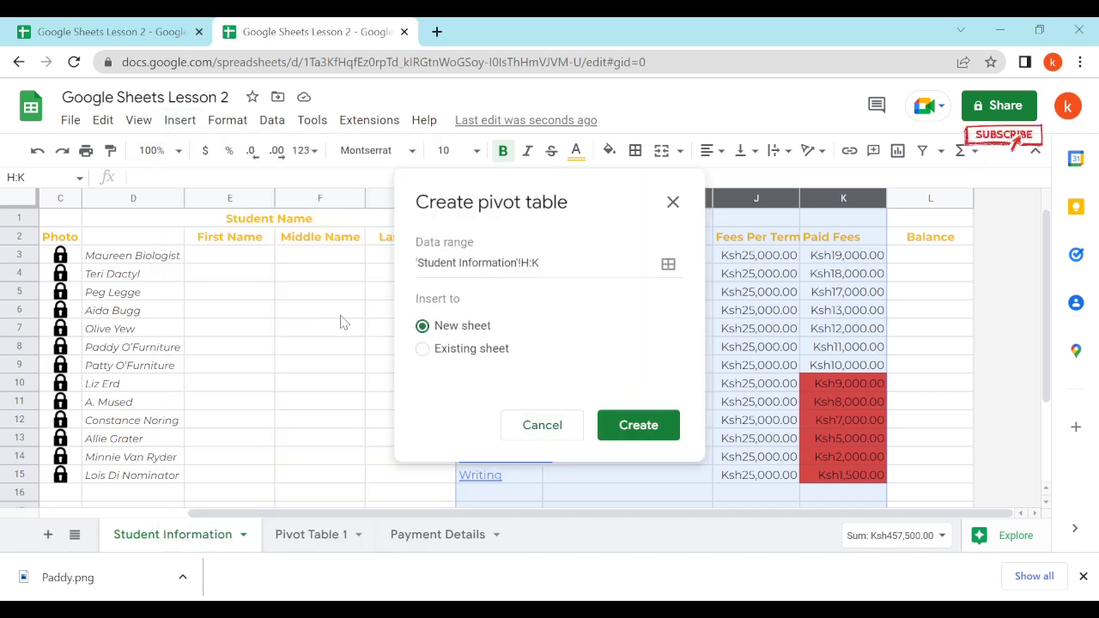
pyautogui.click(637, 423)
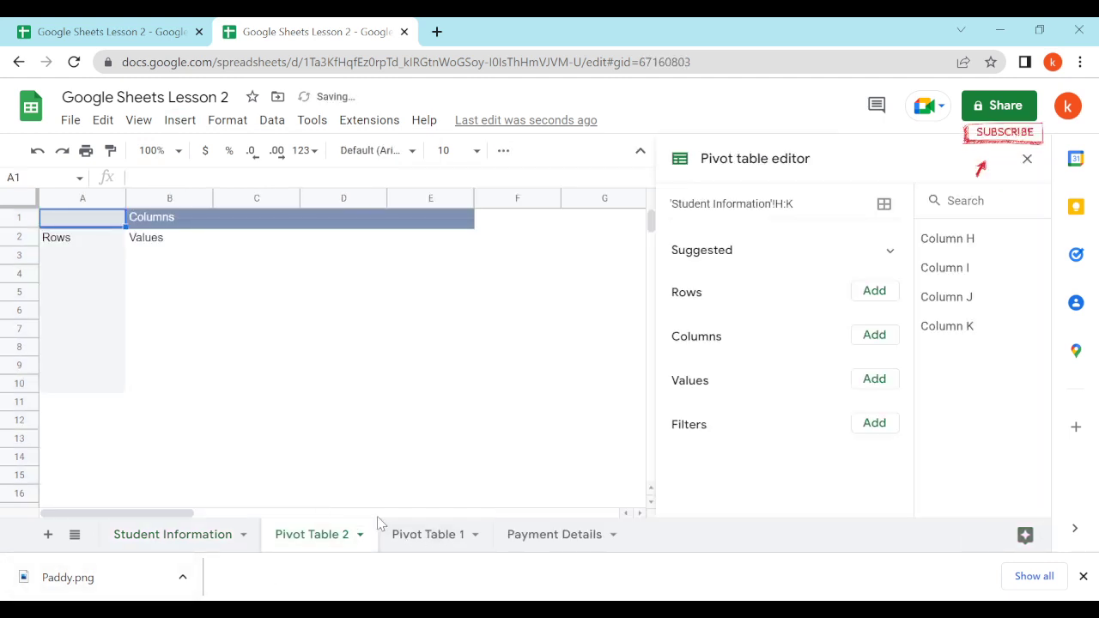
# Add Column H to the new pivot table's rows and filter by Column H, excluding the Course value
pyautogui.click(877, 291)
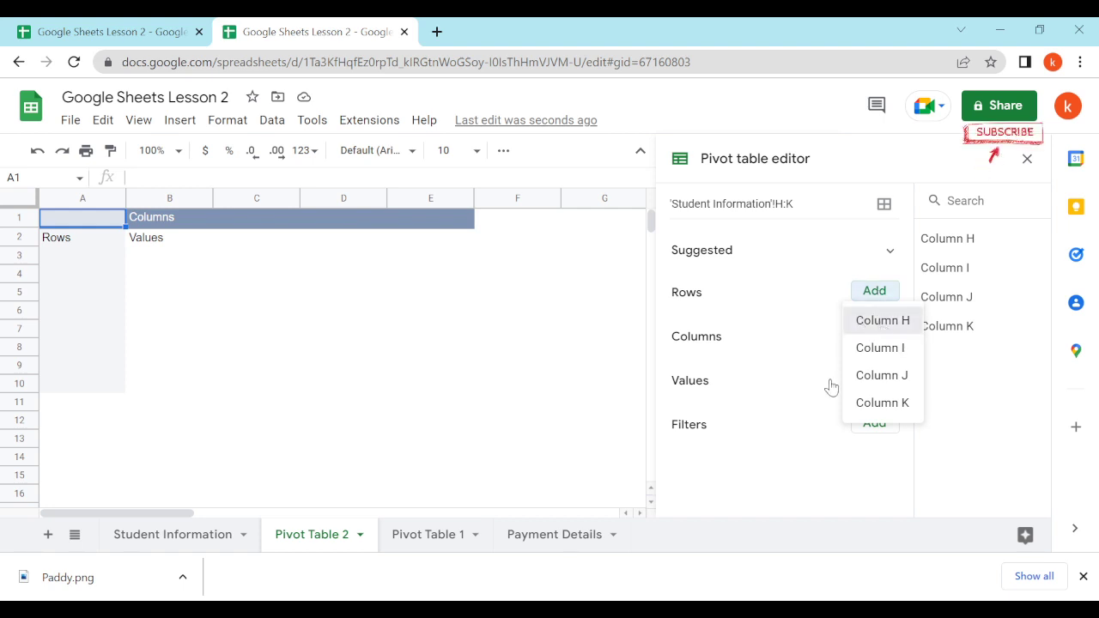
pyautogui.click(883, 320)
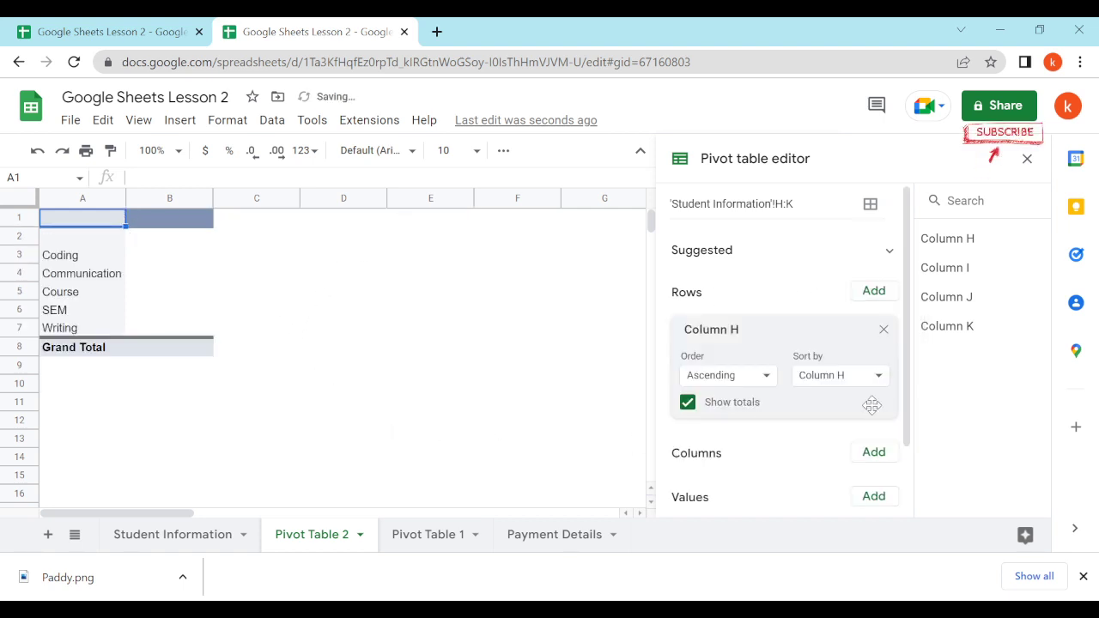
pyautogui.scroll(-1, 841, 429)
pyautogui.click(874, 455)
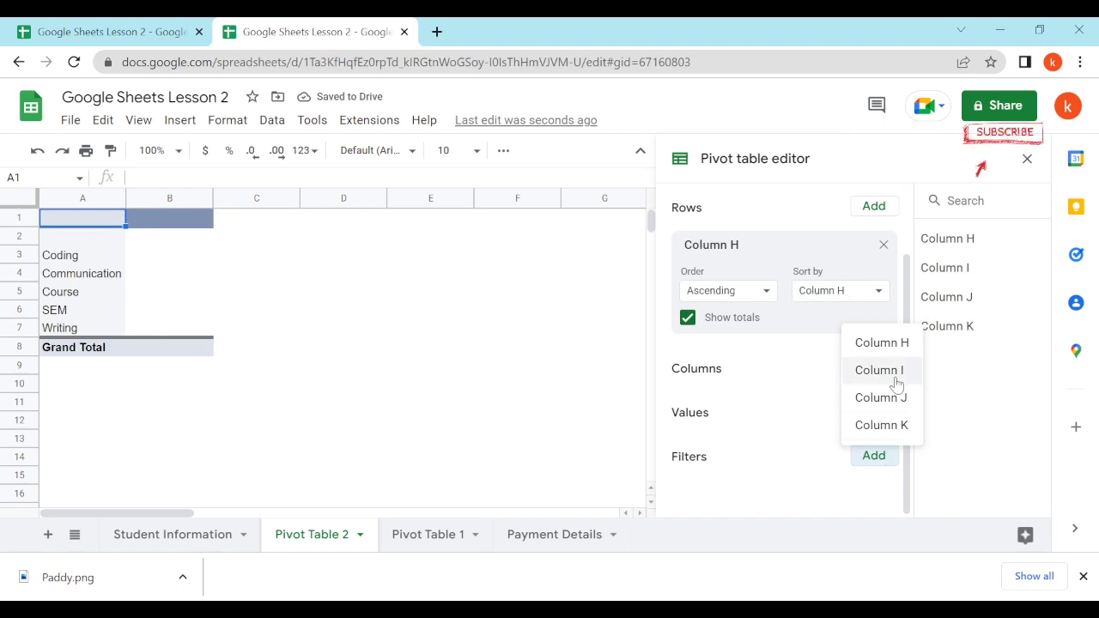
pyautogui.click(885, 343)
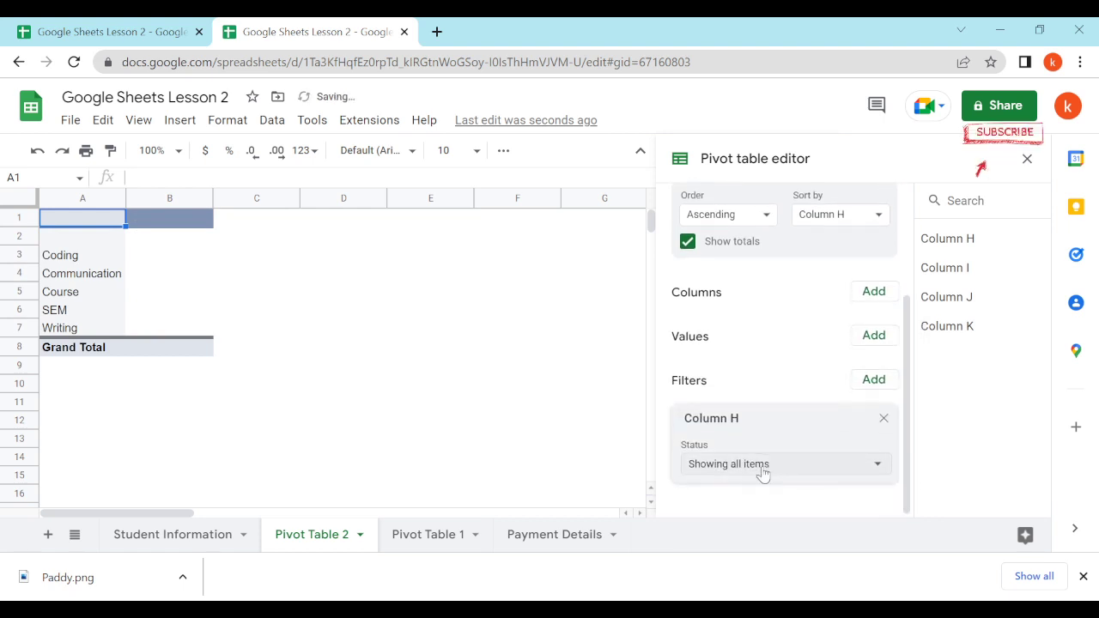
pyautogui.click(763, 470)
pyautogui.scroll(-1, 773, 443)
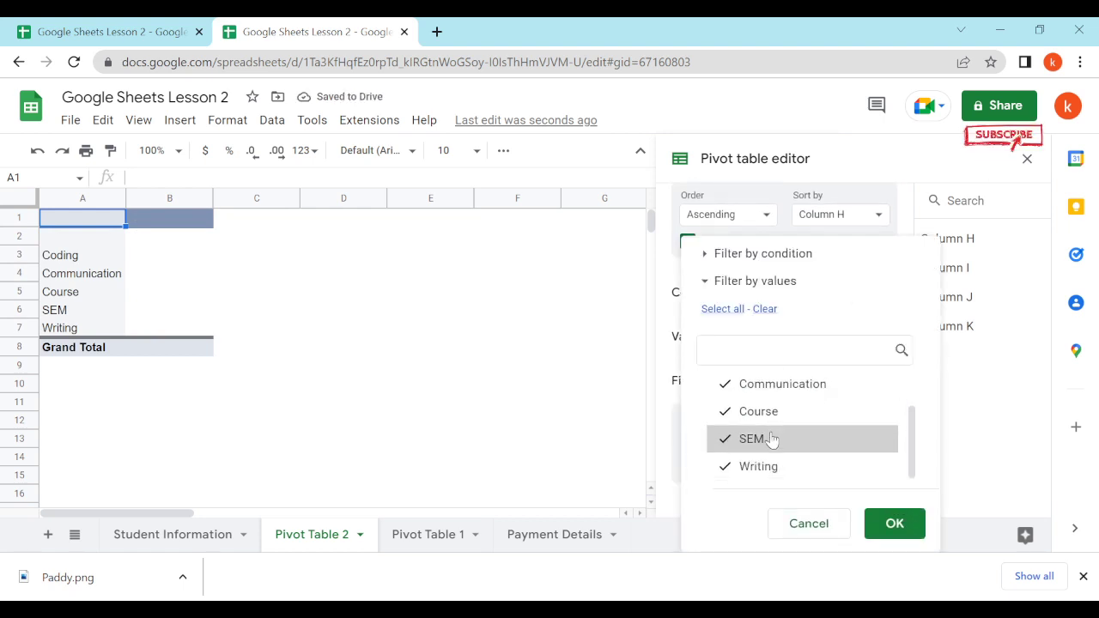
pyautogui.click(759, 411)
pyautogui.click(893, 523)
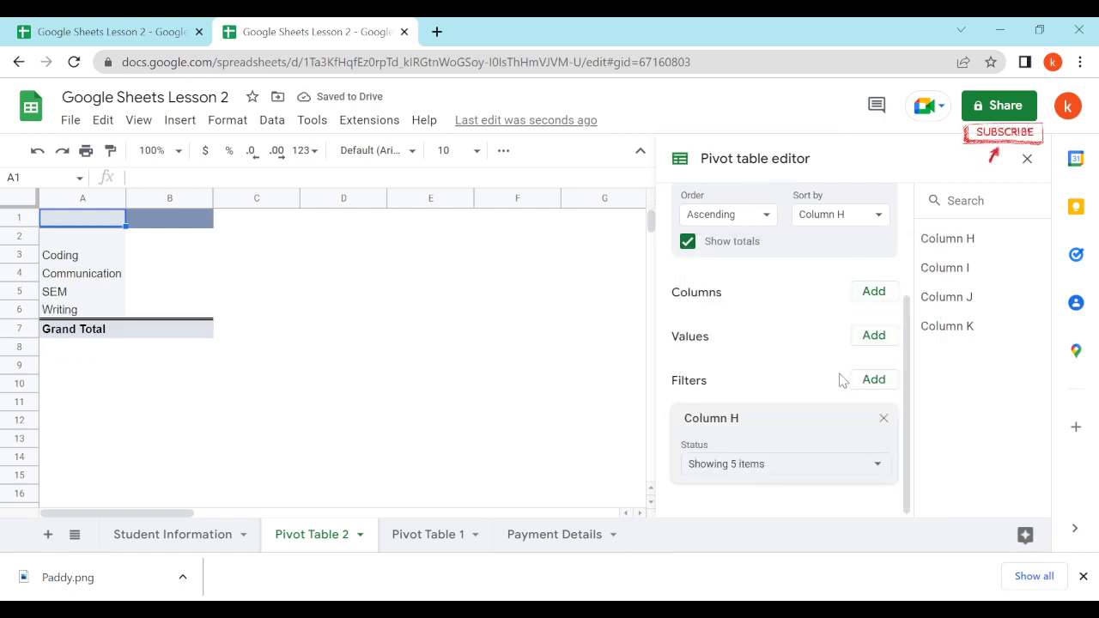
# Check which Student Information column holds Paid Fees, and add Column K to Pivot Table 2's values
pyautogui.click(874, 337)
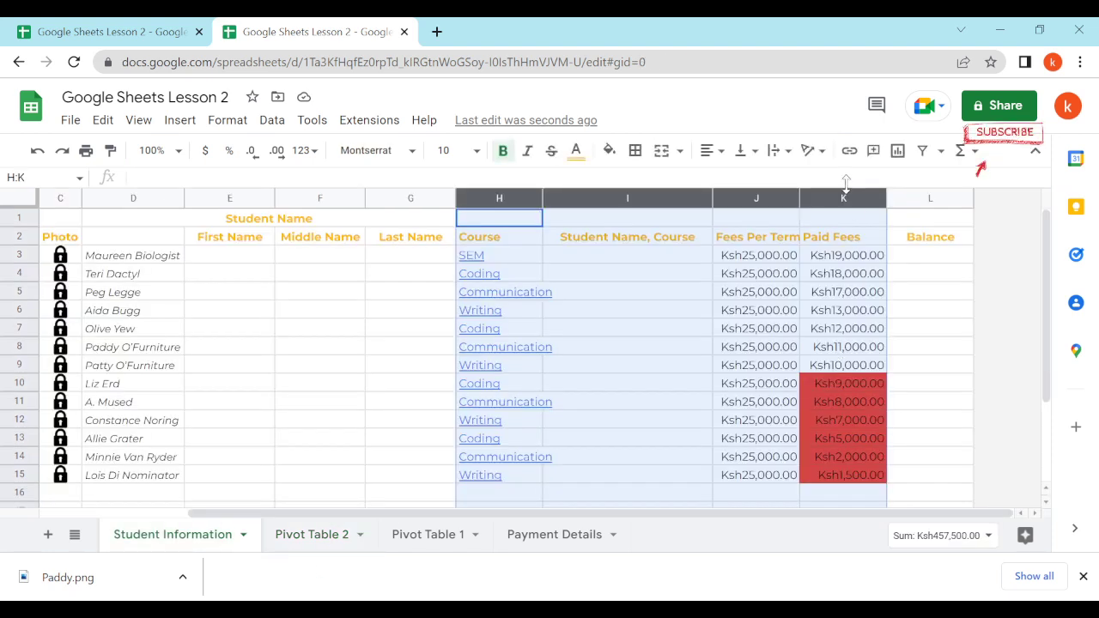
pyautogui.click(332, 539)
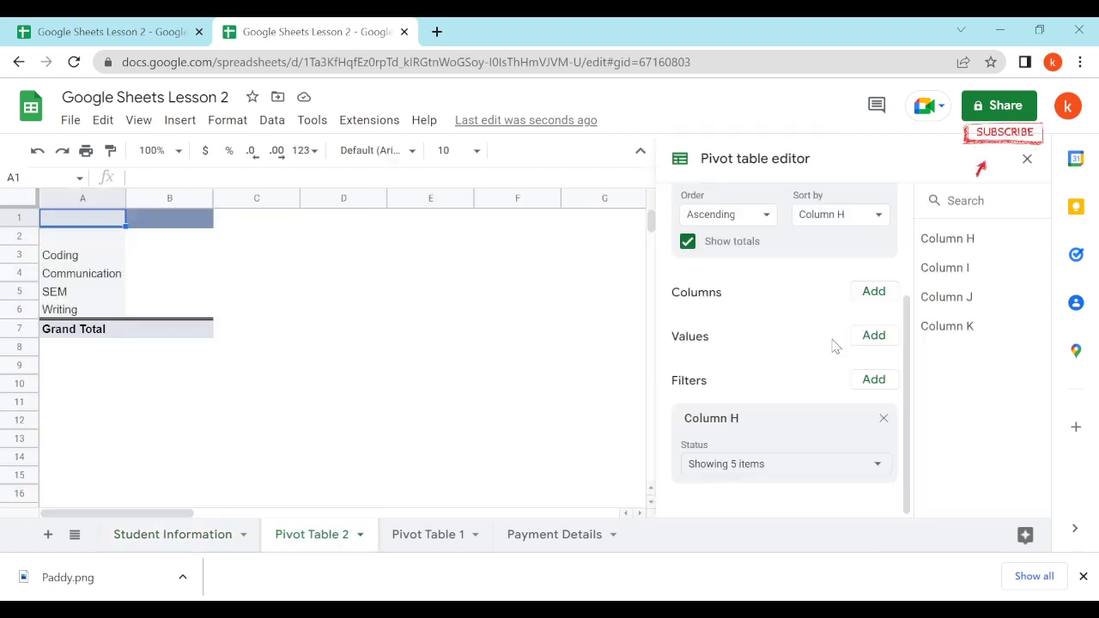
pyautogui.click(760, 464)
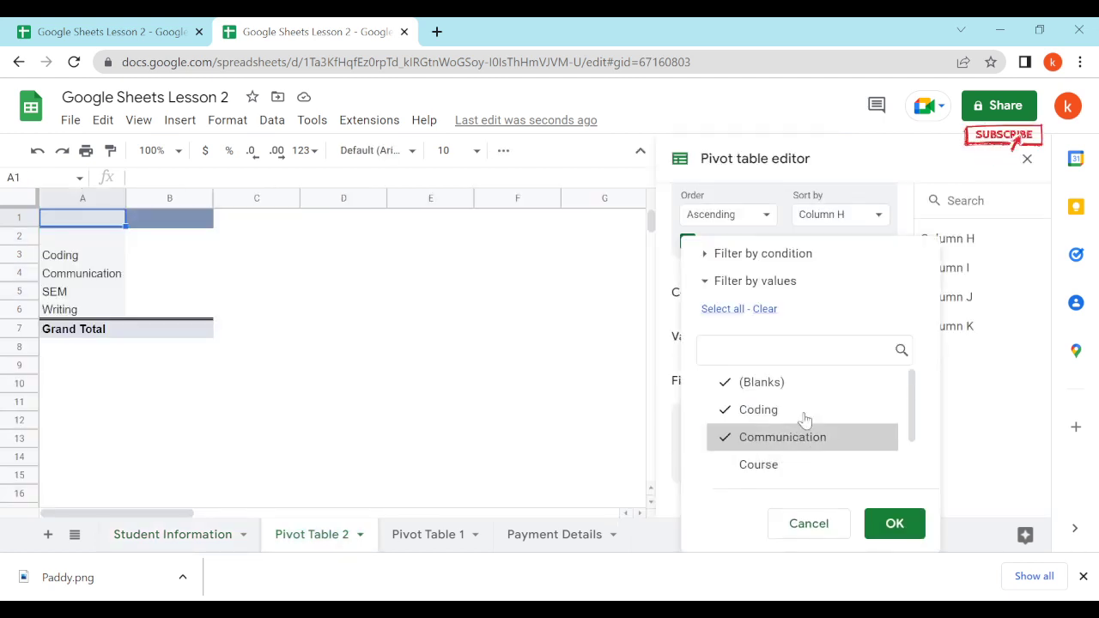
pyautogui.click(809, 527)
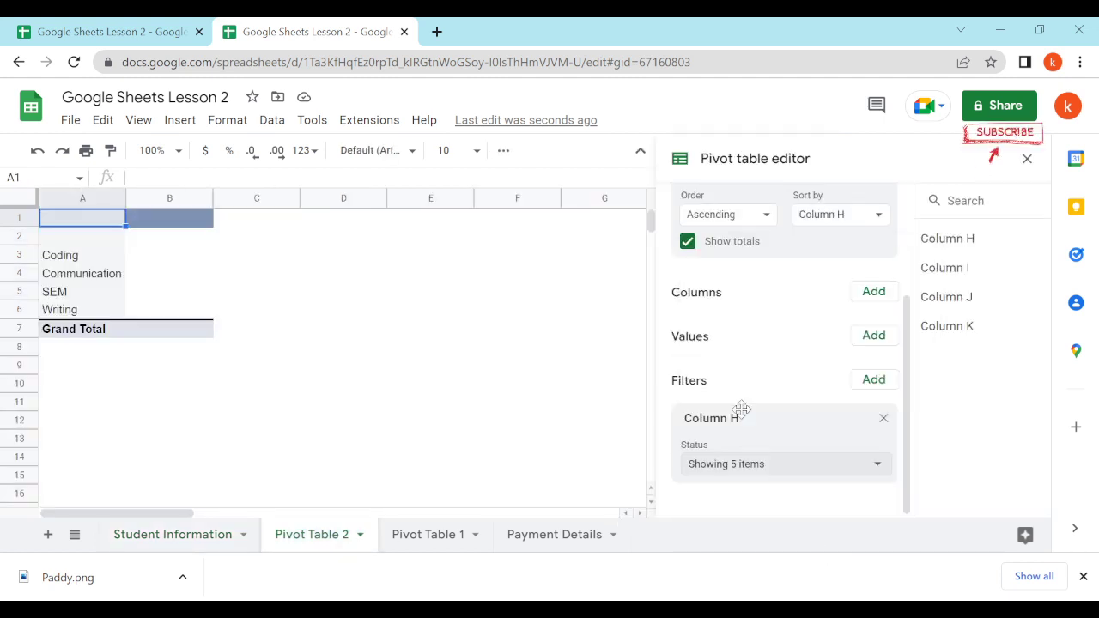
pyautogui.click(868, 337)
pyautogui.click(890, 489)
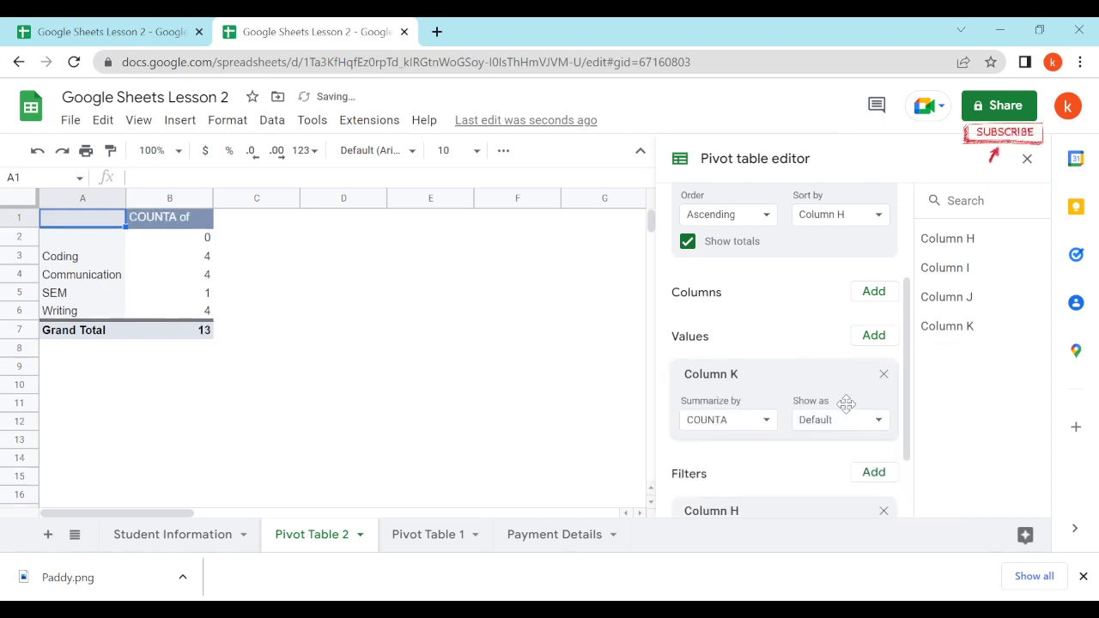
# Summarize Column K by SUM in Pivot Table 2's values
pyautogui.scroll(-2, 807, 395)
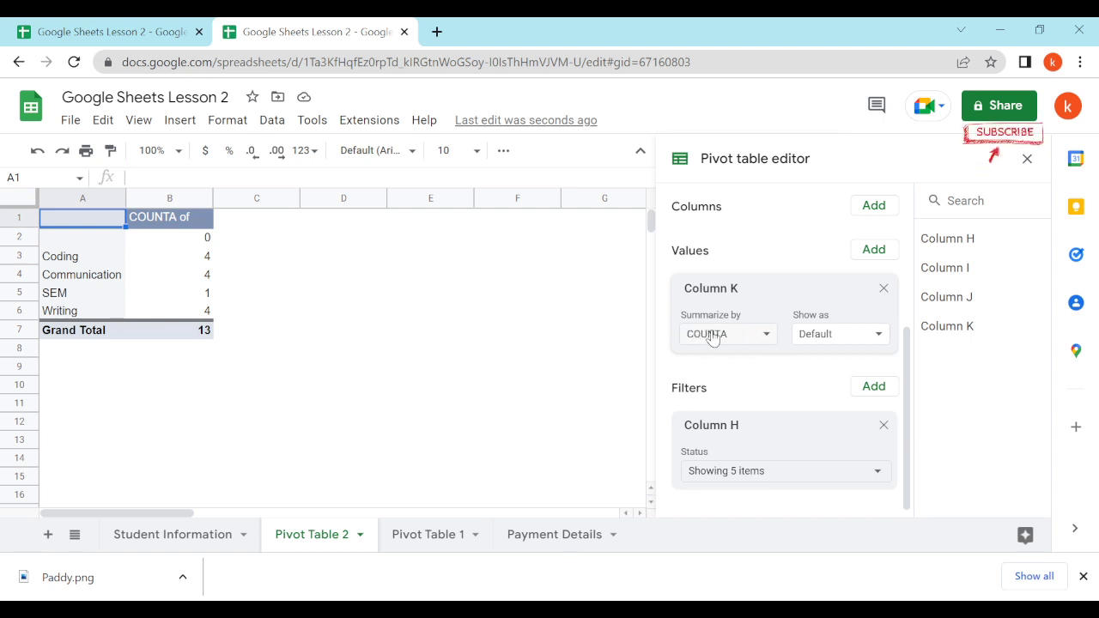
pyautogui.click(735, 336)
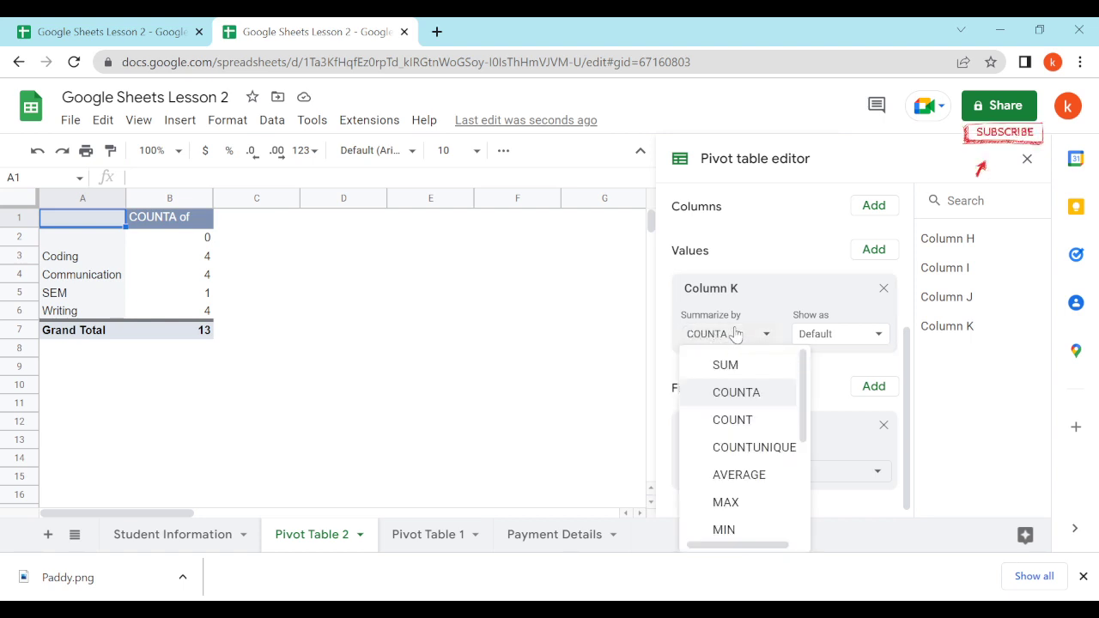
pyautogui.click(760, 369)
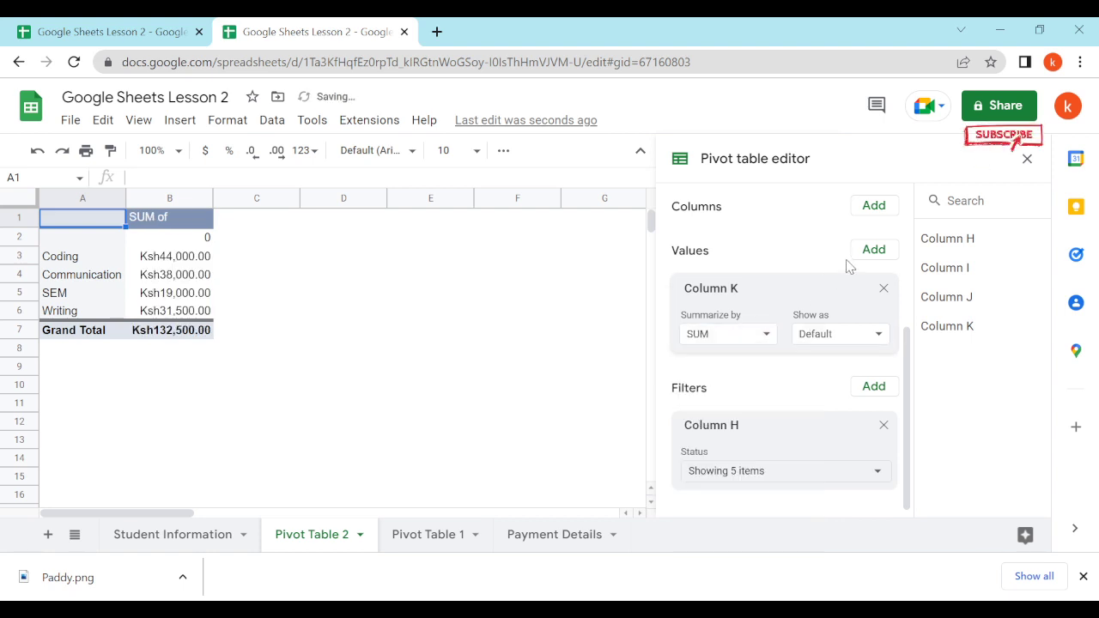
# Try COUNTA as the summary function for Column K, look through the other functions, and restore SUM
pyautogui.click(749, 341)
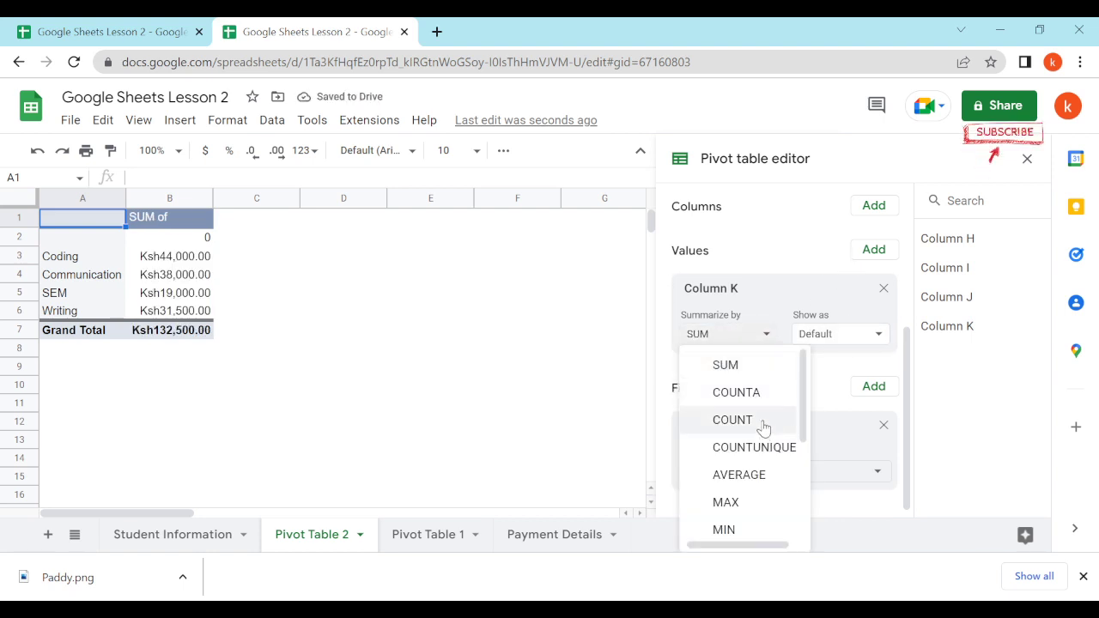
pyautogui.click(736, 395)
pyautogui.click(736, 340)
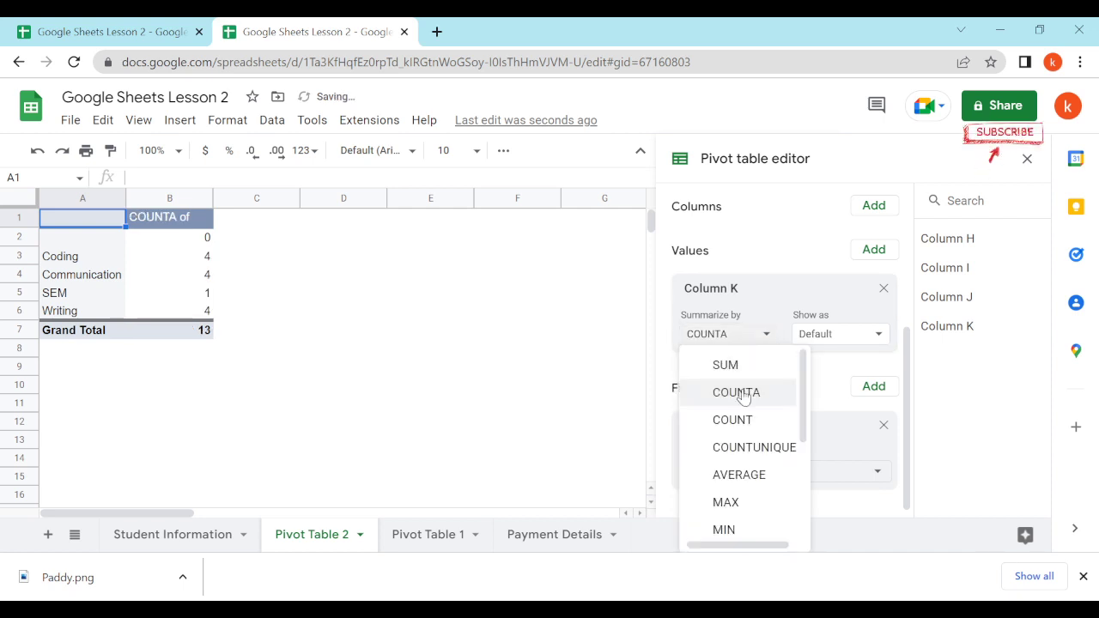
pyautogui.scroll(-3, 759, 450)
pyautogui.scroll(3, 748, 406)
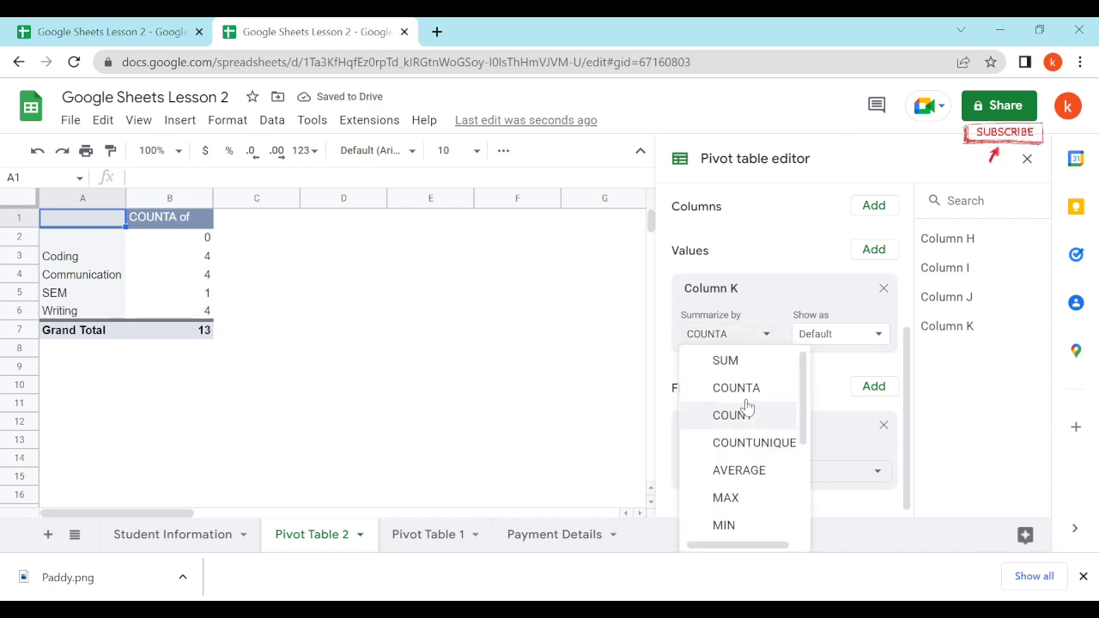
pyautogui.click(731, 362)
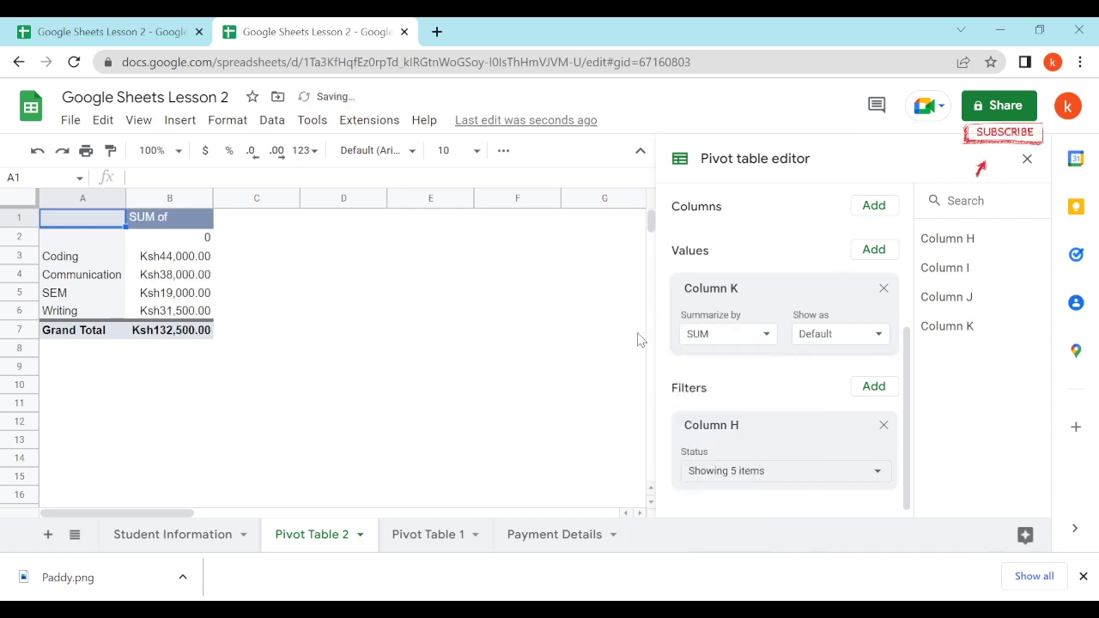
# Add the condition "Is not empty" to Pivot Table 2's Column H filter
pyautogui.scroll(-1, 785, 404)
pyautogui.click(788, 464)
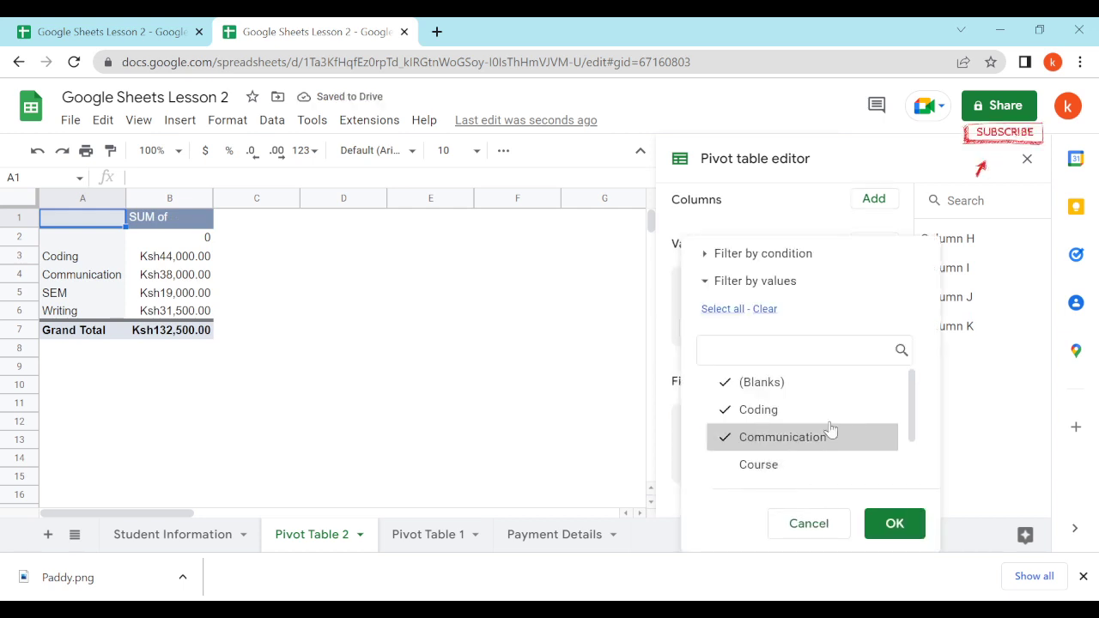
pyautogui.click(721, 254)
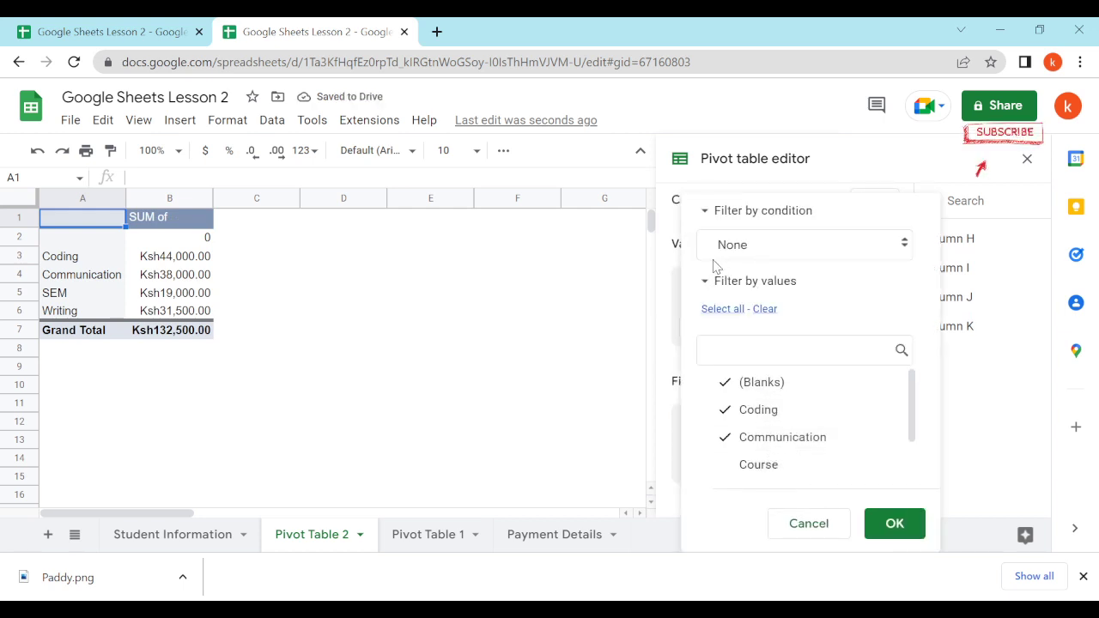
pyautogui.click(770, 249)
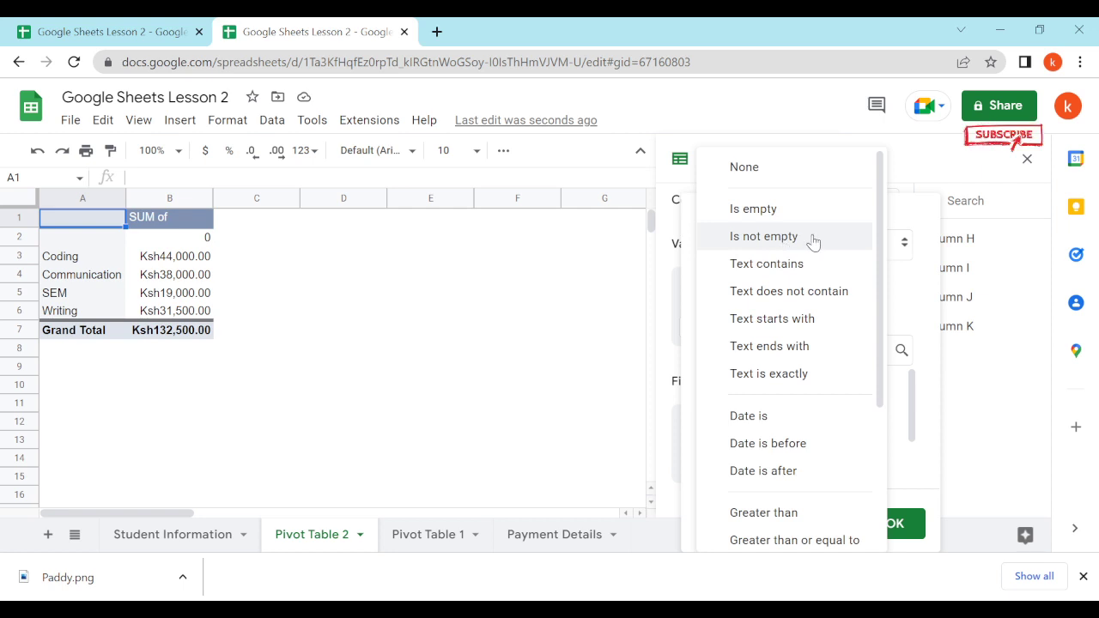
pyautogui.click(803, 241)
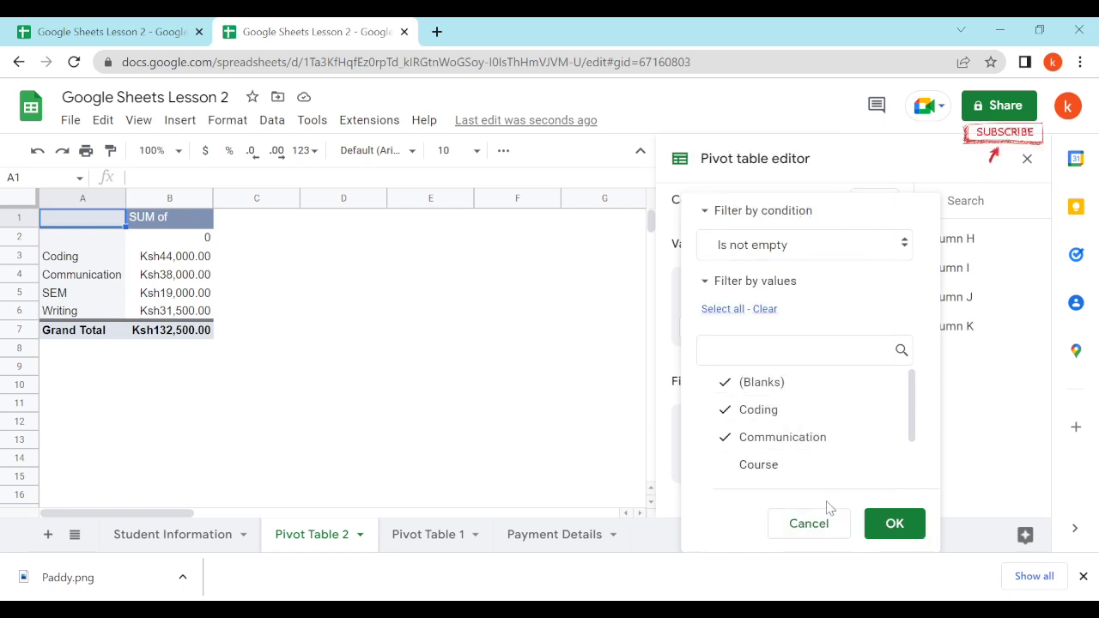
pyautogui.click(893, 523)
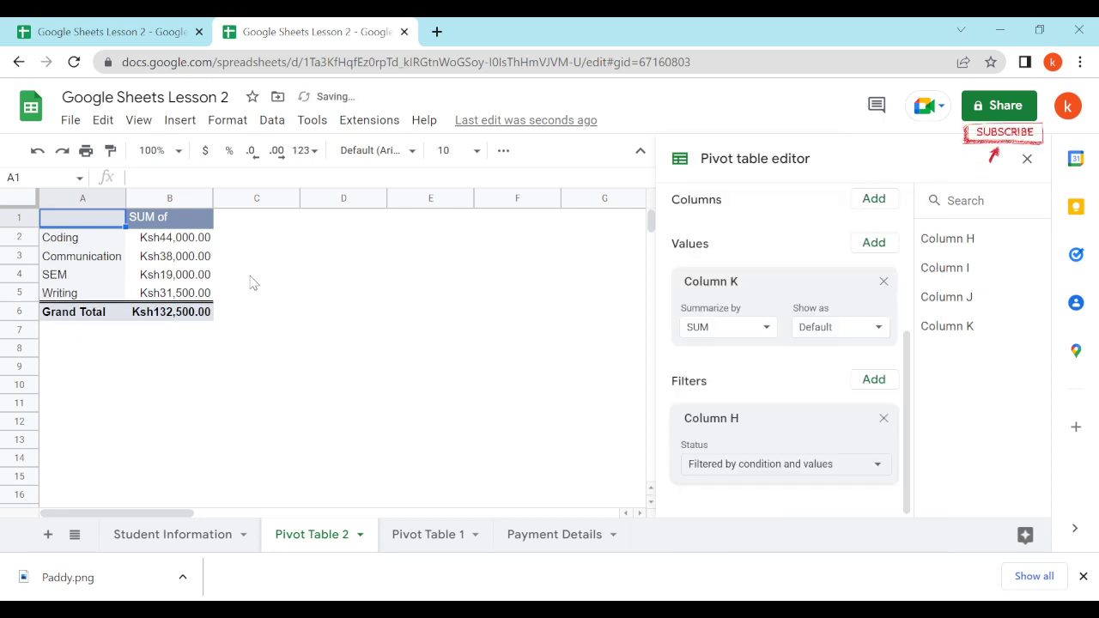
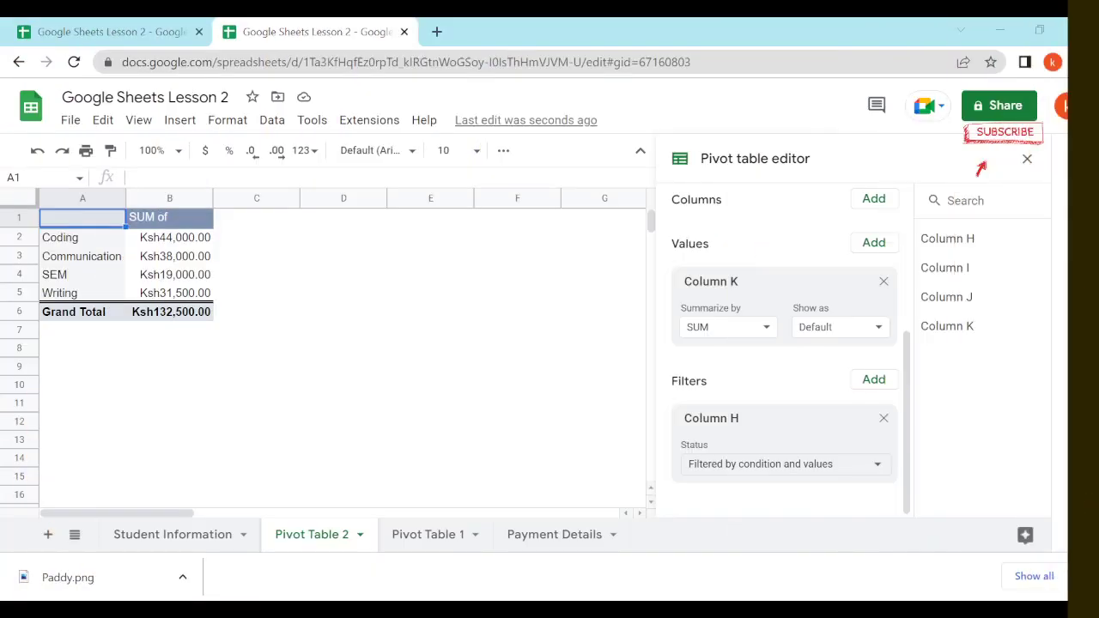
# In the other Google Sheets Lesson 2 spreadsheet, examine Student Information and how the Balance formula in L3 uses Fees Per Term and Paid Fees
pyautogui.click(145, 39)
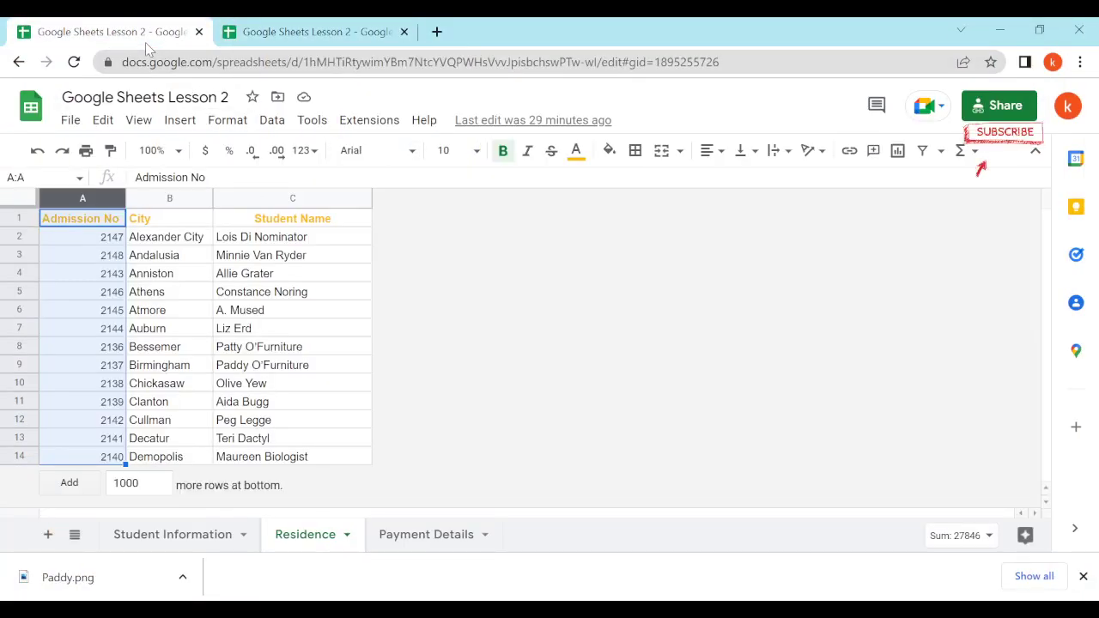
pyautogui.click(192, 534)
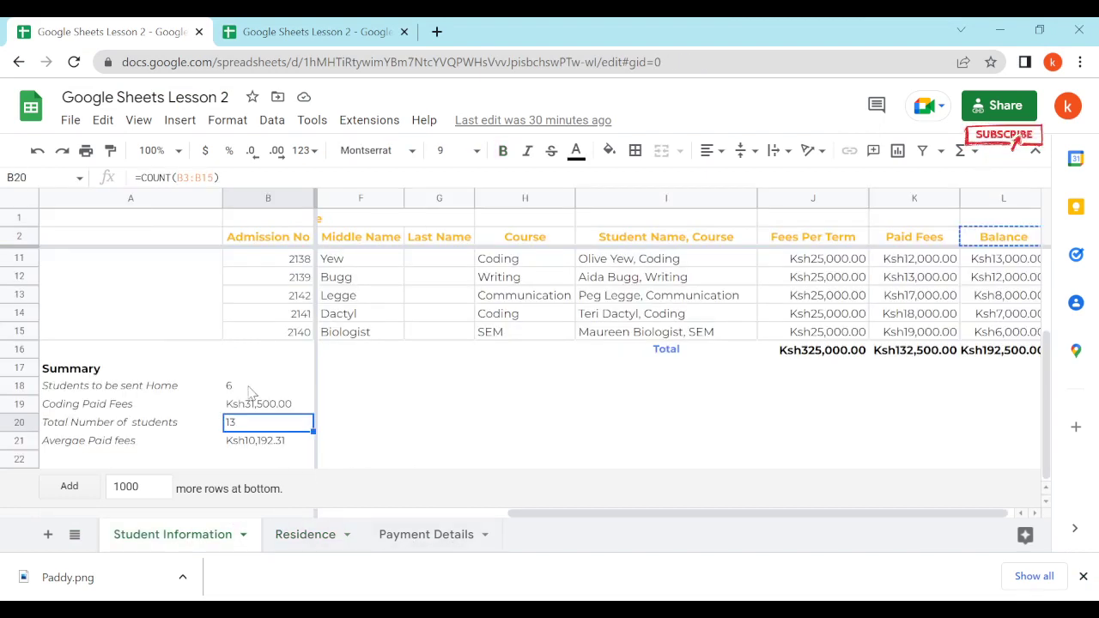
pyautogui.scroll(2, 262, 314)
pyautogui.scroll(1, 288, 294)
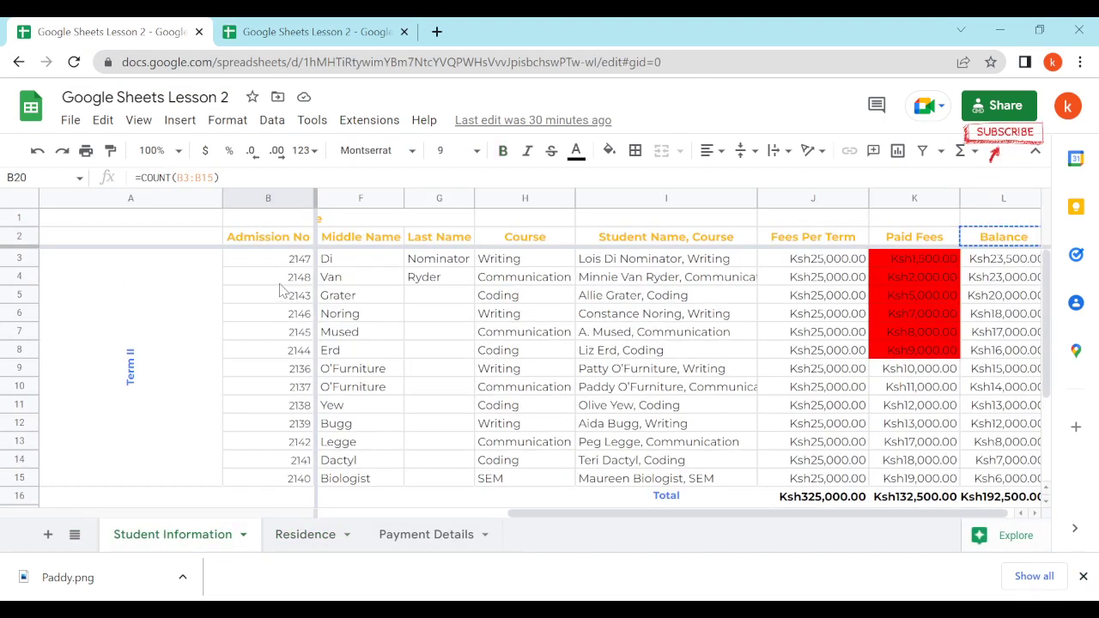
pyautogui.scroll(-1, 300, 342)
pyautogui.scroll(1, 310, 323)
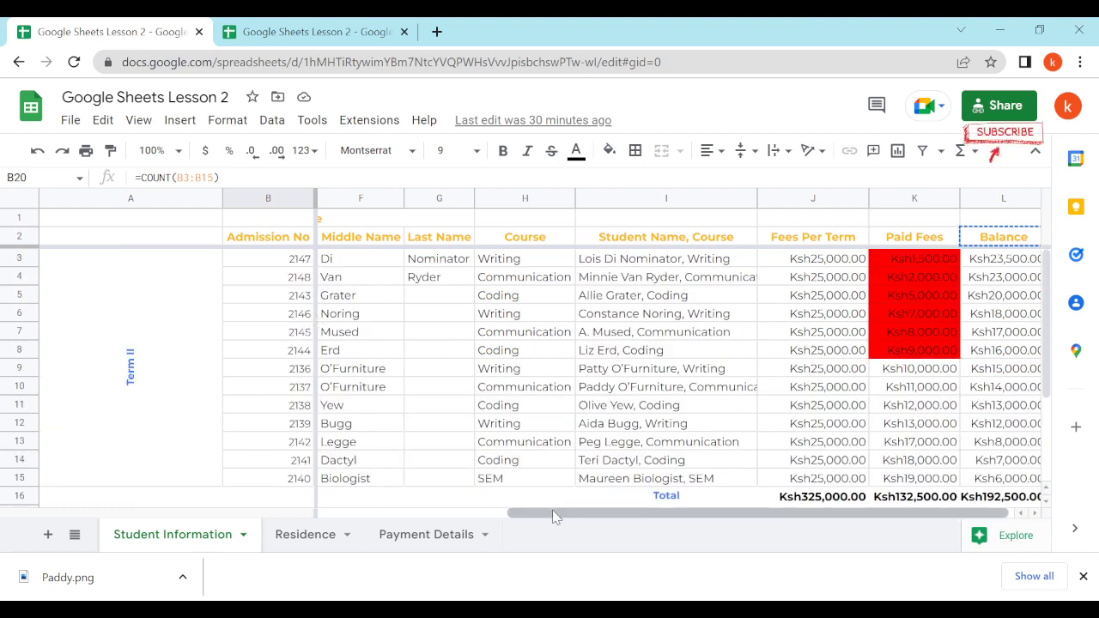
pyautogui.hscroll(1, 554, 516)
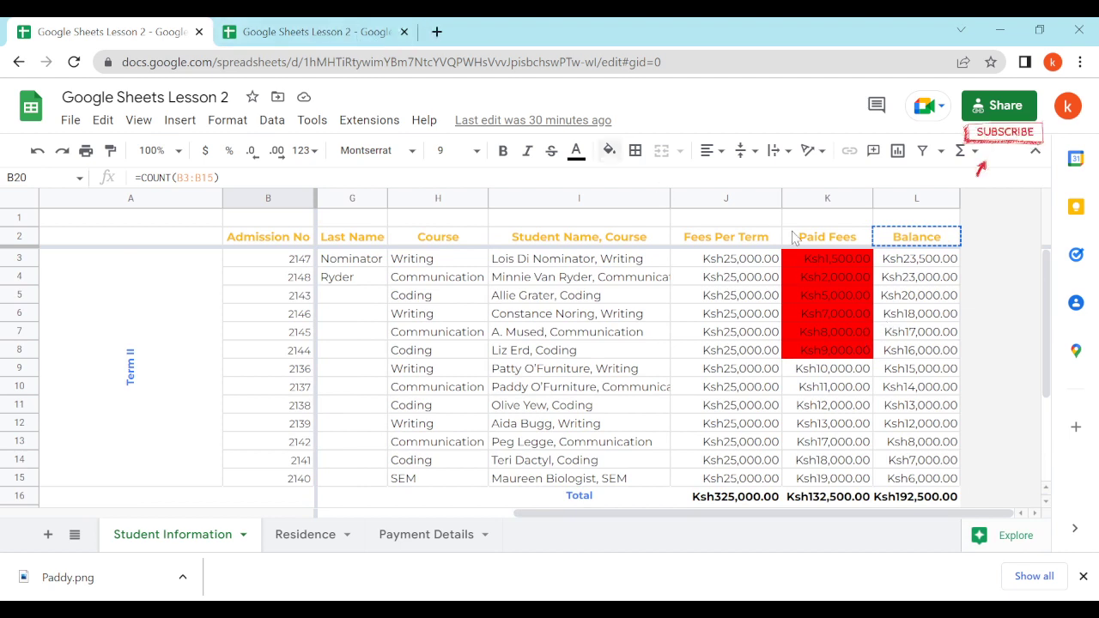
pyautogui.click(919, 261)
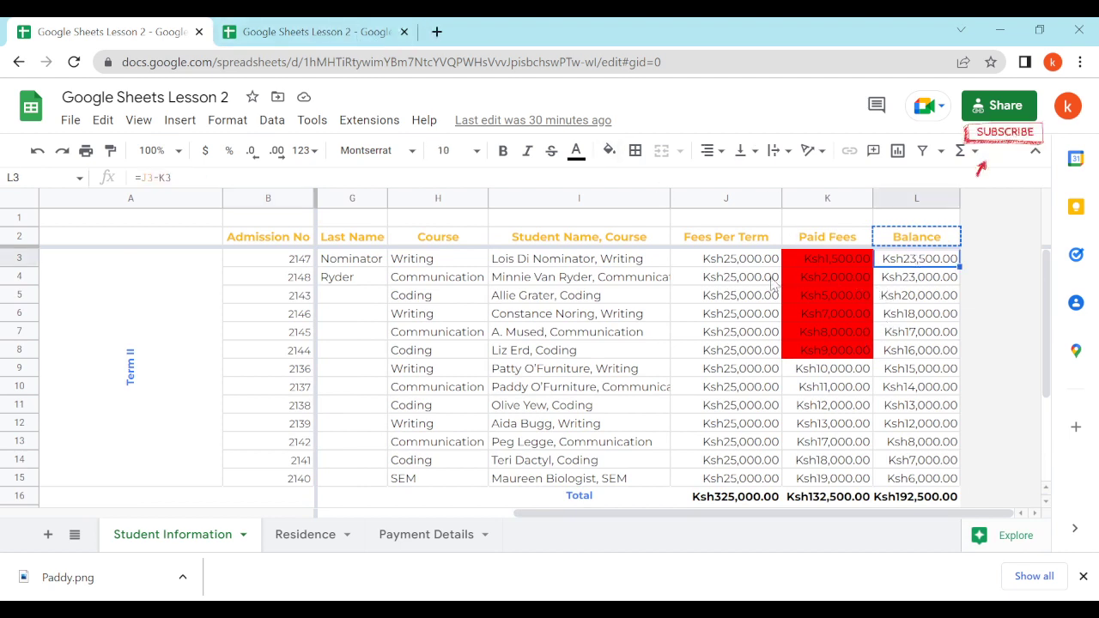
pyautogui.click(829, 261)
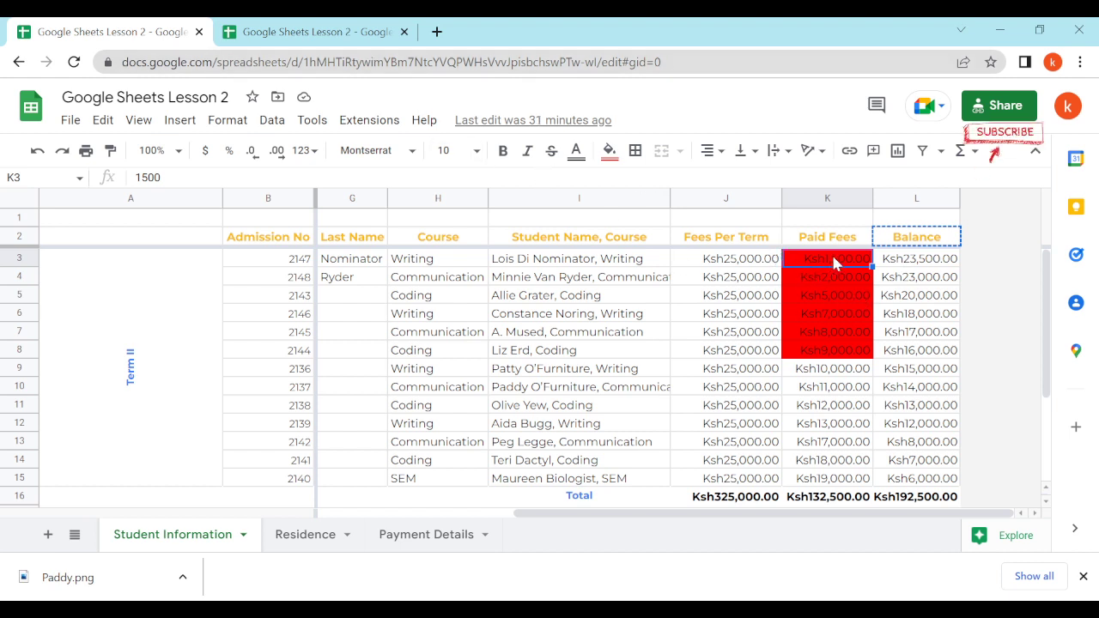
pyautogui.click(907, 267)
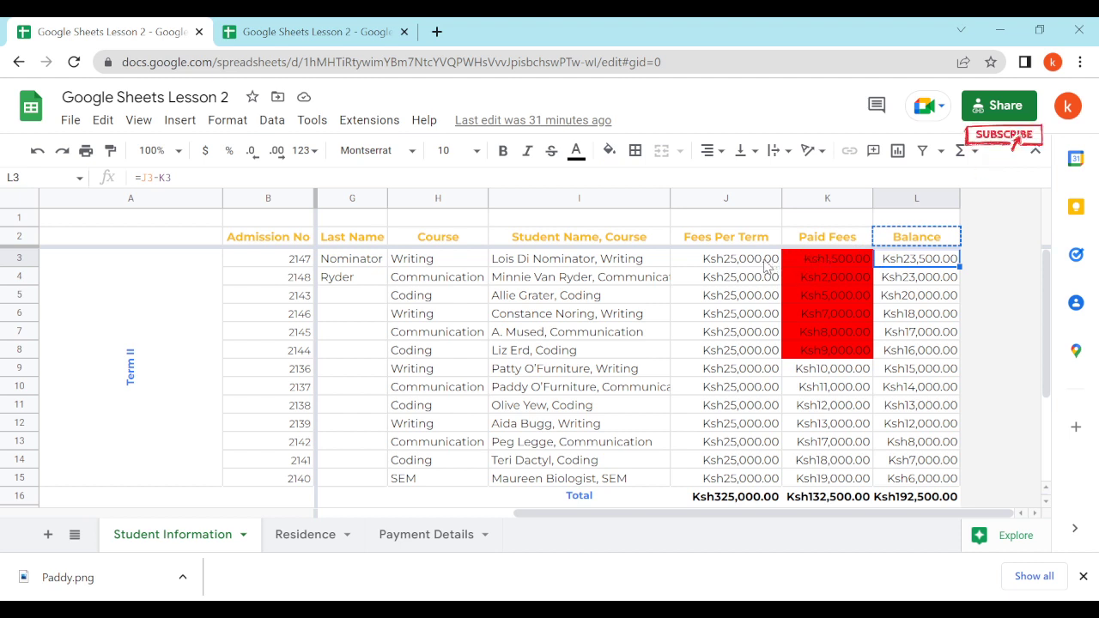
# Return to the spreadsheet with the pivot tables and inspect the Balance, Paid Fees and Fees Per Term cells in row 3 of Student Information
pyautogui.click(332, 43)
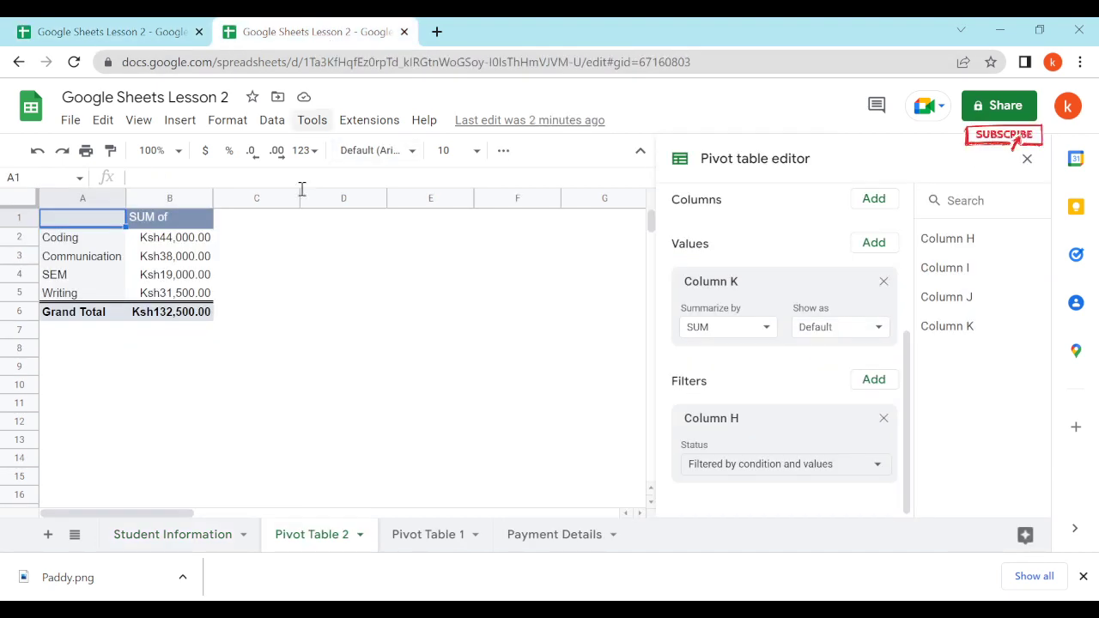
pyautogui.click(199, 541)
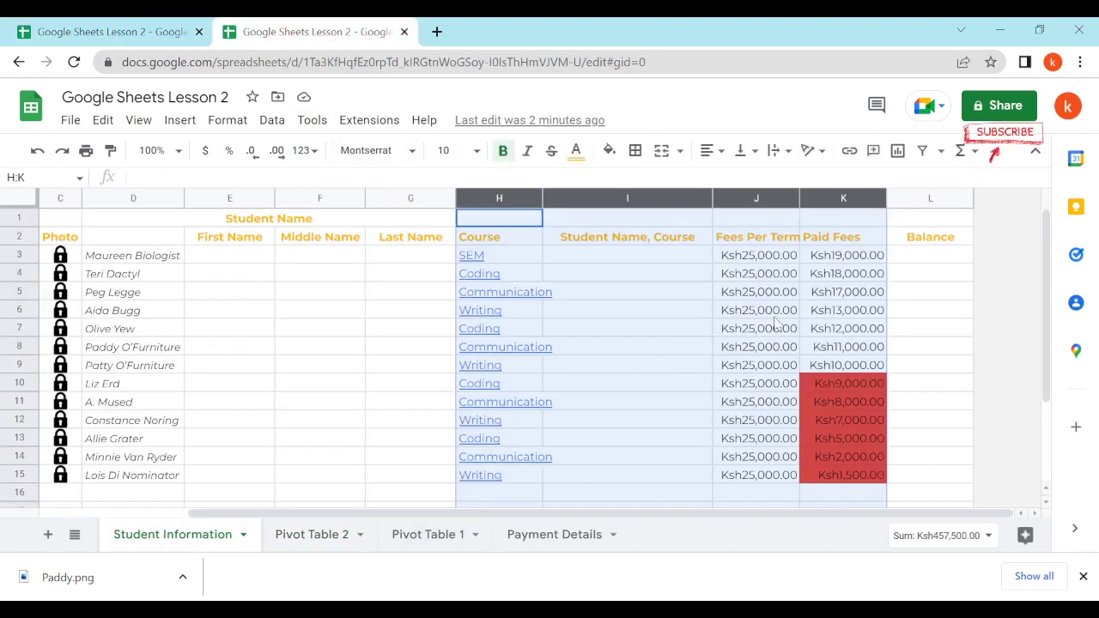
pyautogui.click(932, 257)
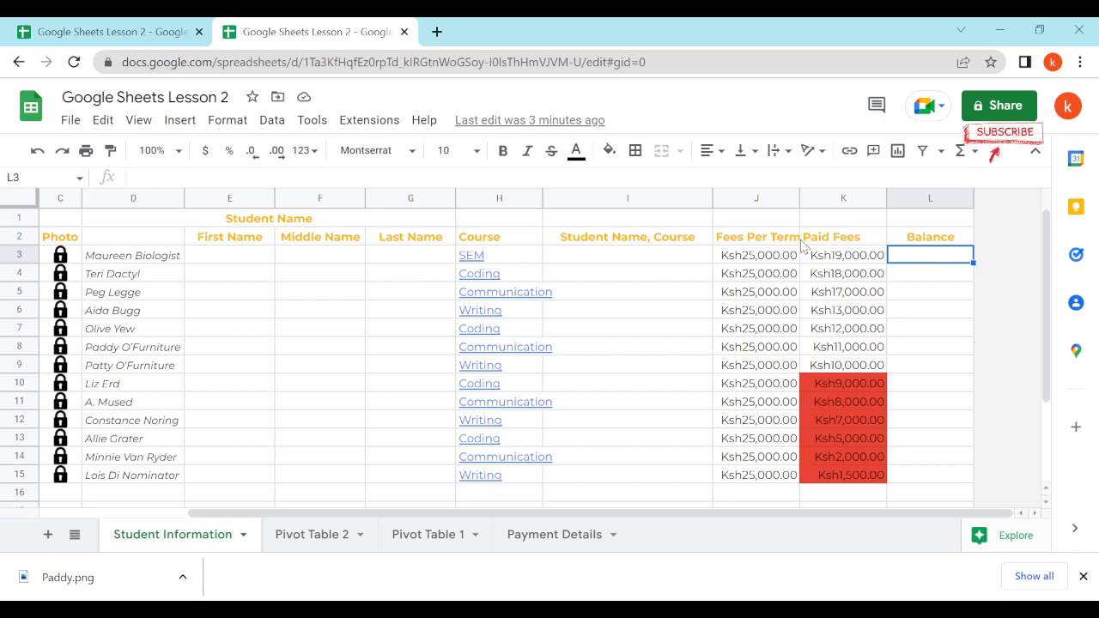
pyautogui.click(835, 262)
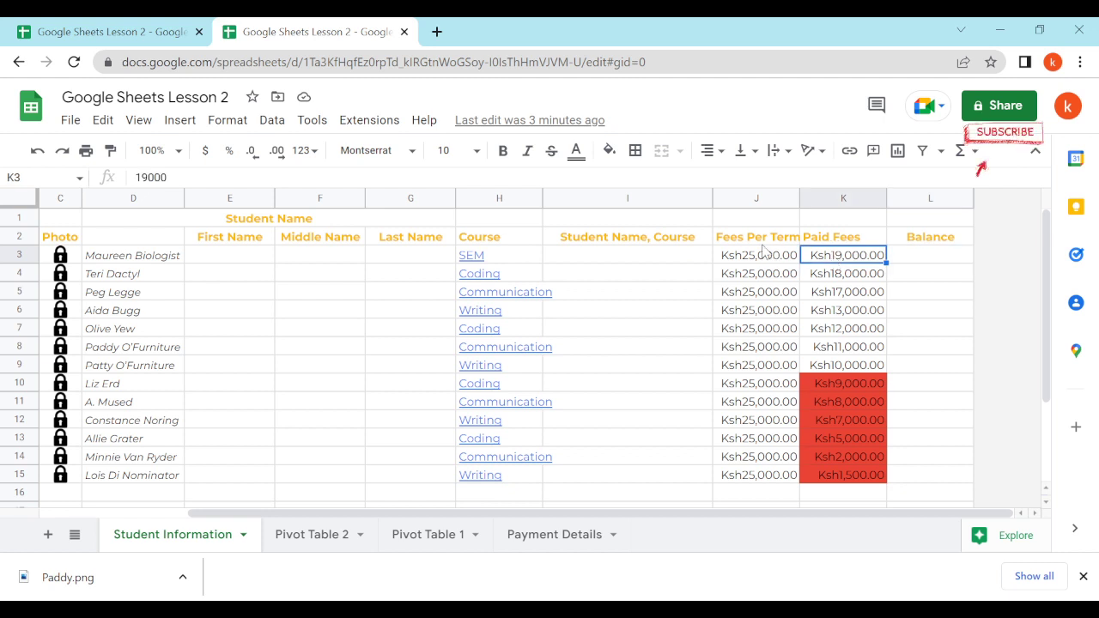
pyautogui.click(735, 258)
# Enter the formula =J3-K3 in cell L3 to subtract the first student's Paid Fees from Fees Per Term
pyautogui.click(913, 255)
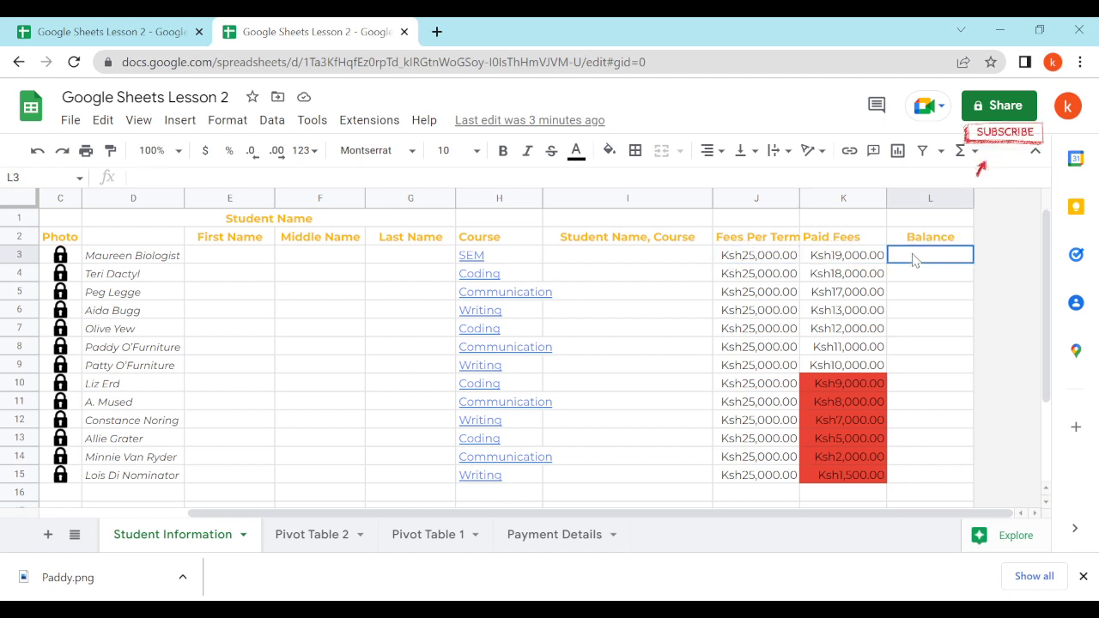
pyautogui.write('=')
pyautogui.press('BackSpace')
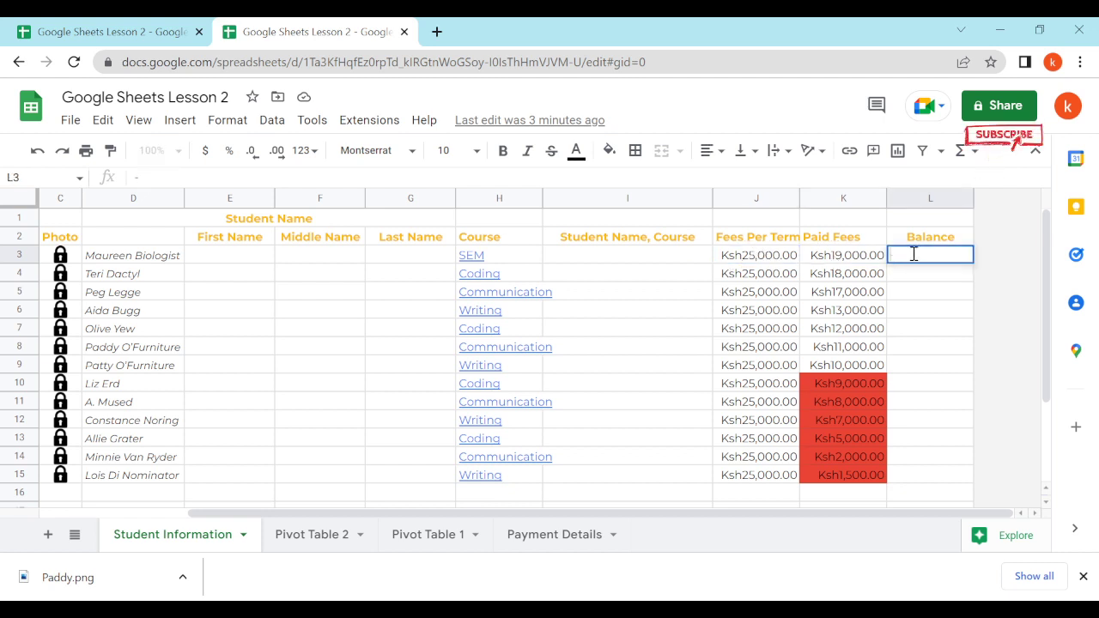
pyautogui.write('=')
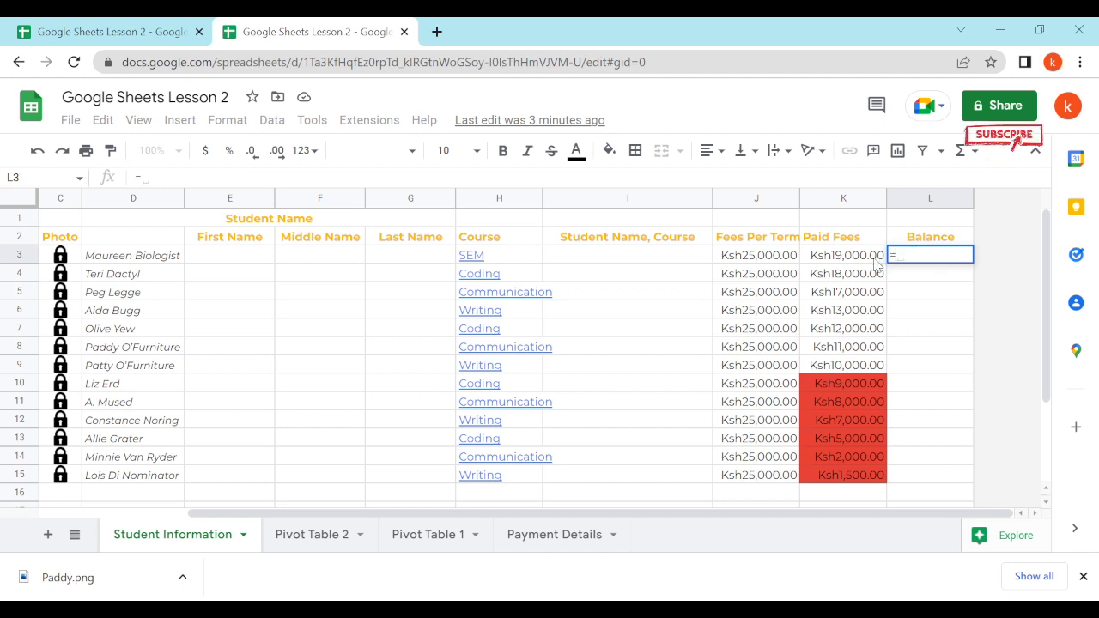
pyautogui.click(767, 258)
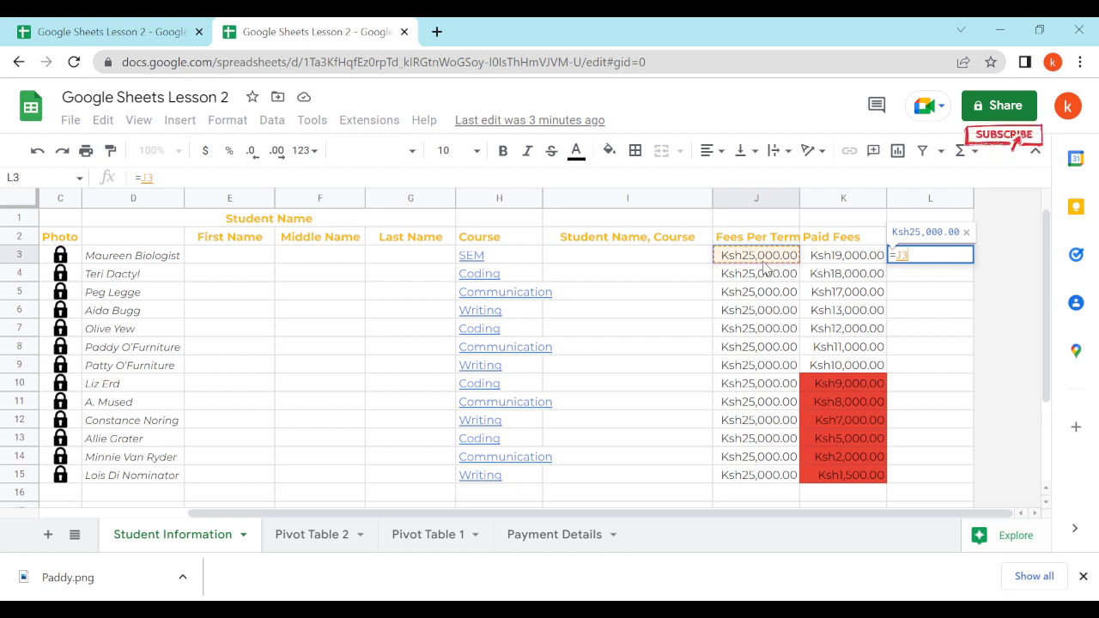
pyautogui.write('-')
pyautogui.click(850, 256)
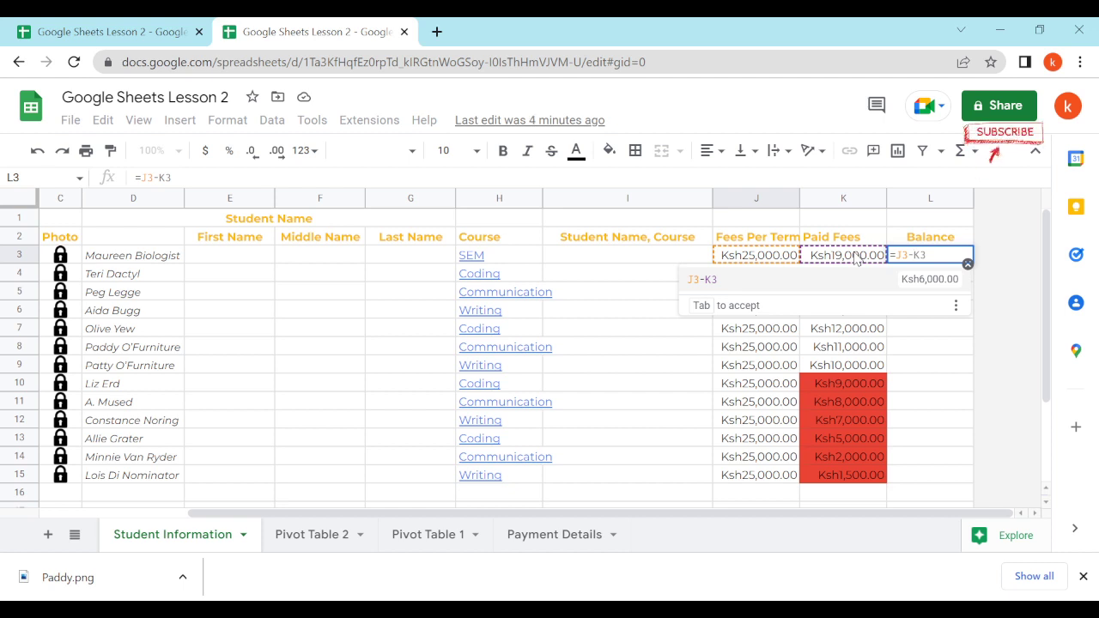
pyautogui.press('Return')
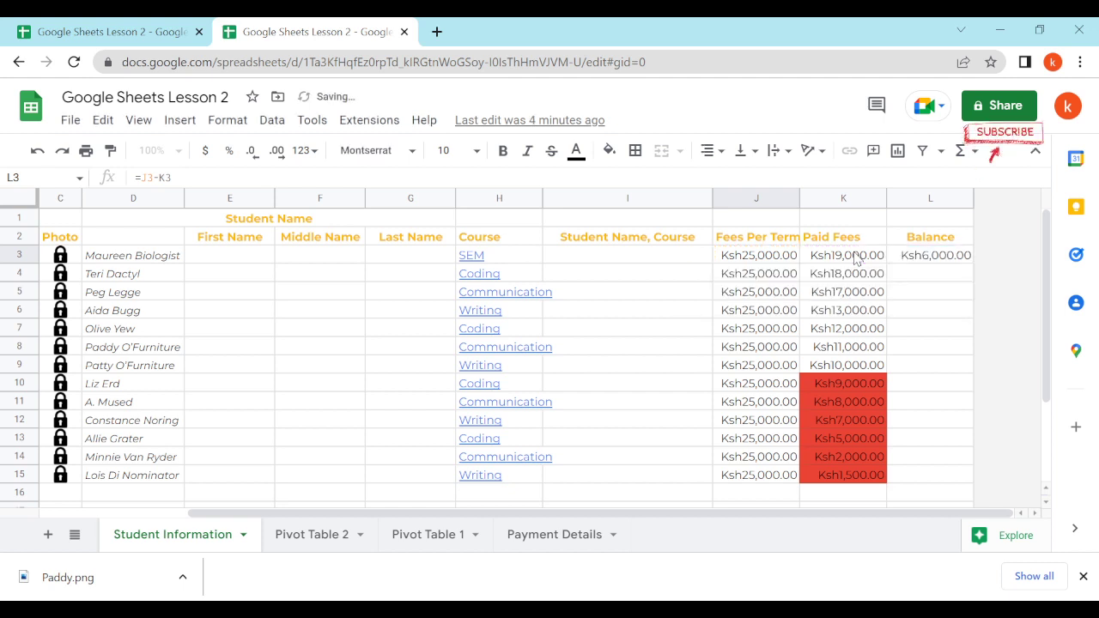
# Check the formula in L3 and the empty Balance cells below it, ending with L4 selected
pyautogui.click(931, 256)
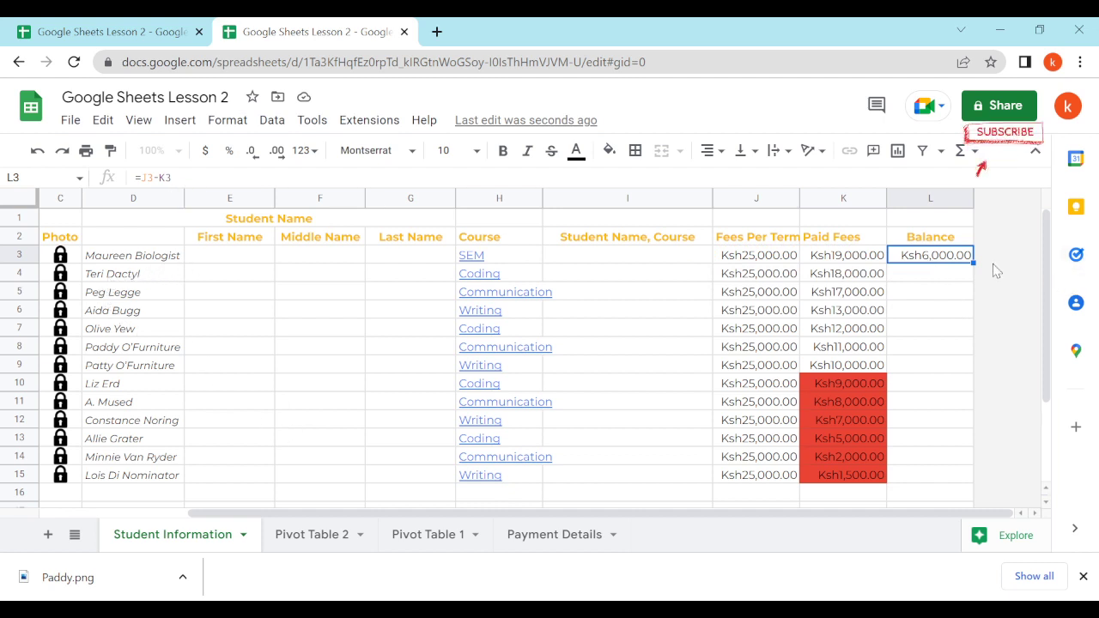
pyautogui.click(964, 277)
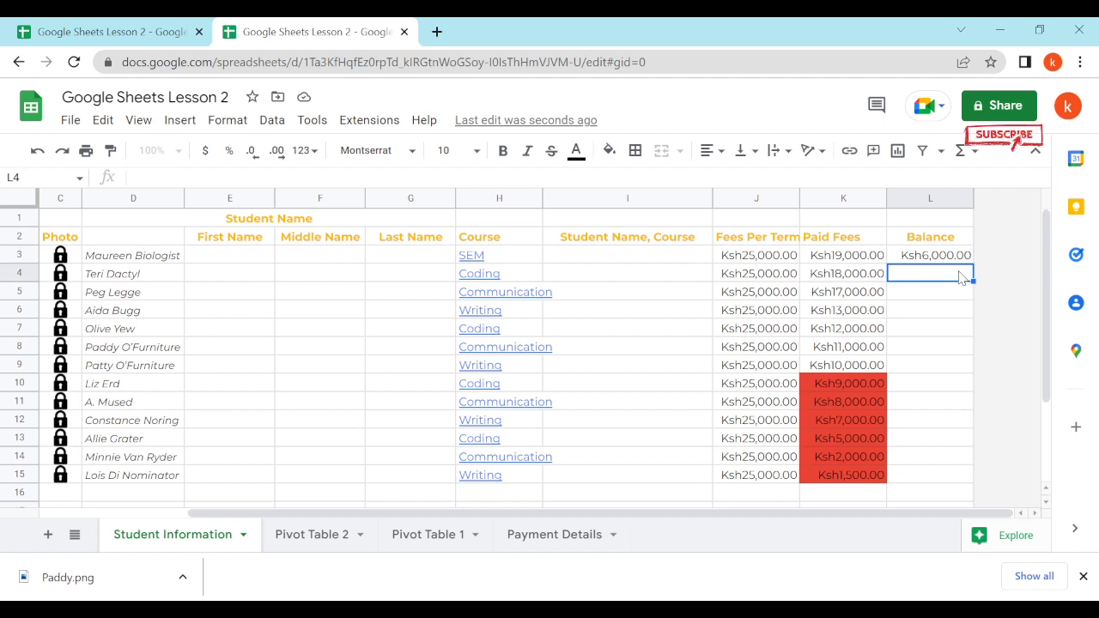
pyautogui.click(932, 311)
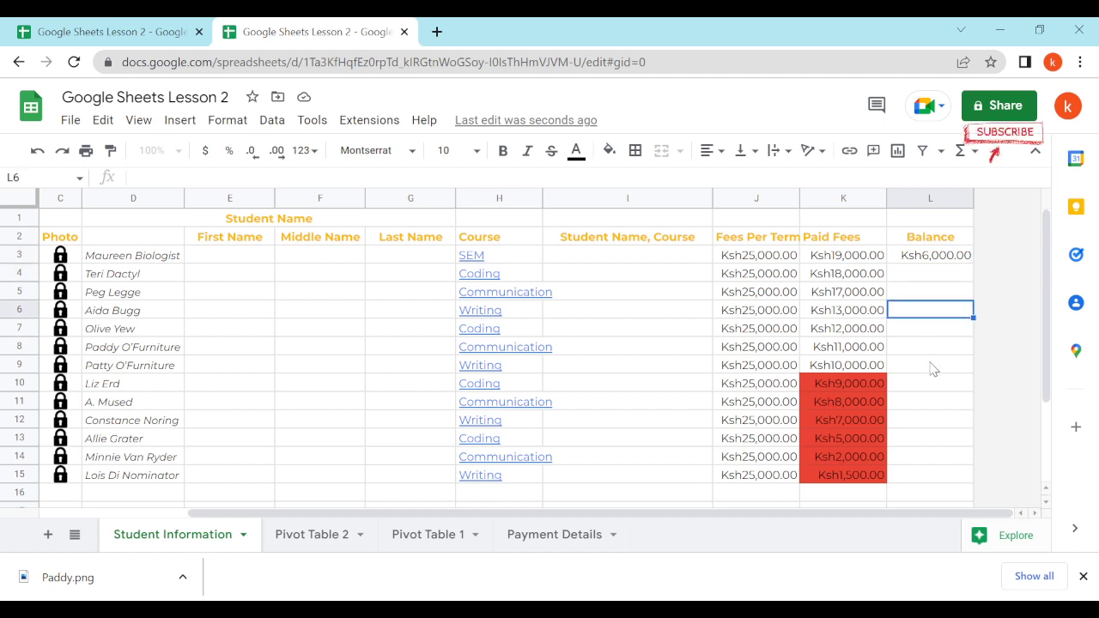
pyautogui.click(938, 275)
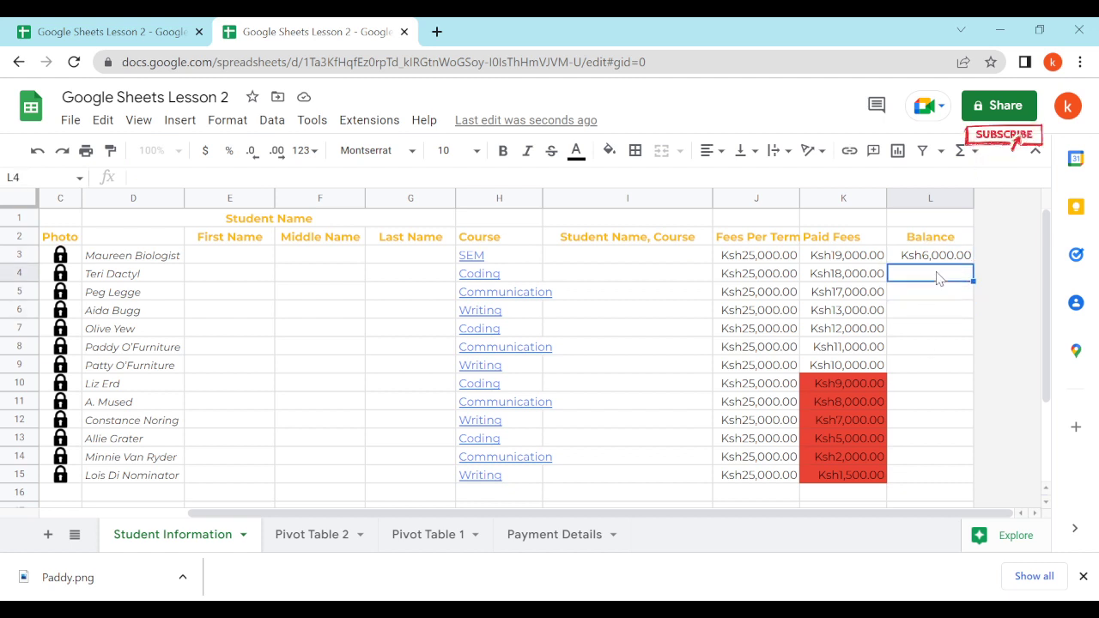
# Fill the Balance formula in L3 down through L15 for all the remaining students
pyautogui.click(943, 315)
pyautogui.click(944, 276)
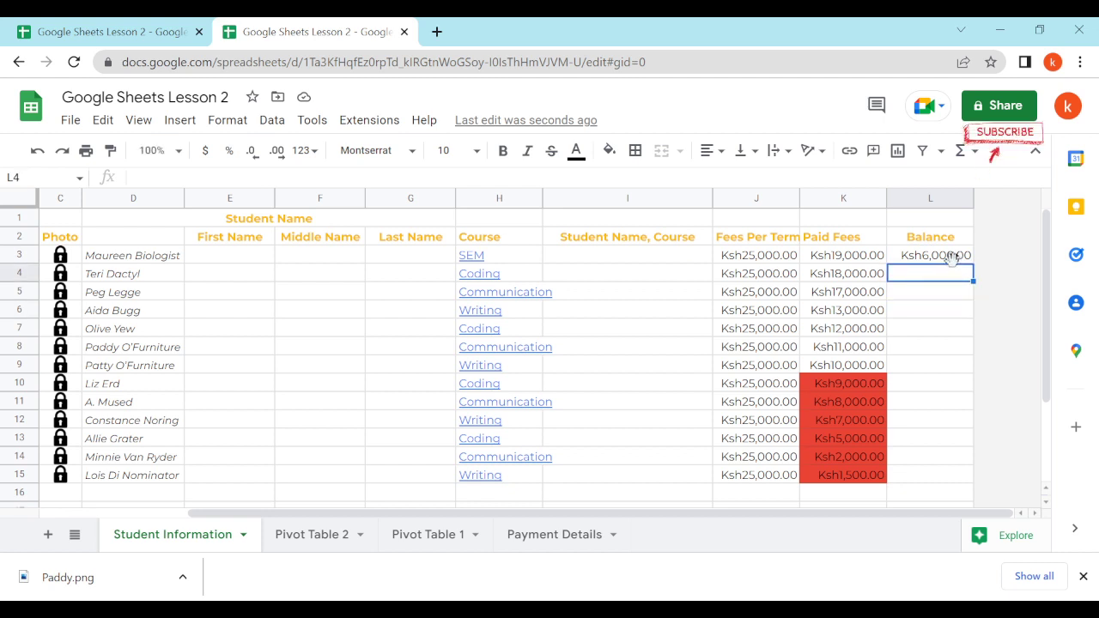
pyautogui.click(956, 257)
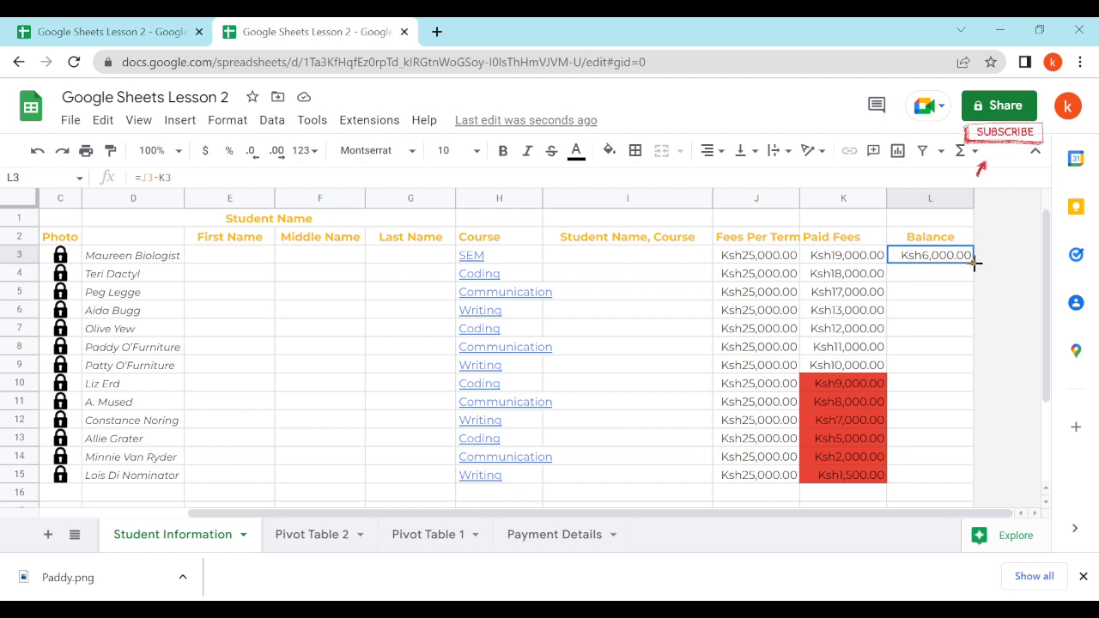
pyautogui.moveTo(974, 265); pyautogui.dragTo(971, 478)
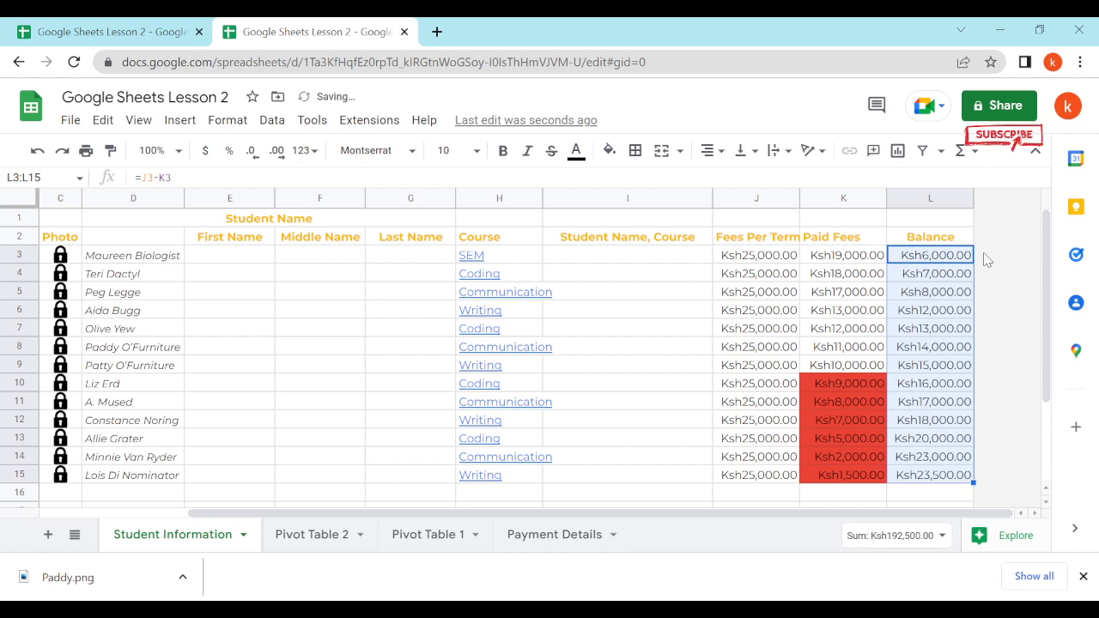
# Check the Balance formulas in L3, L4 and L5 against the Fees Per Term and Paid Fees cells they reference
pyautogui.doubleClick(941, 279)
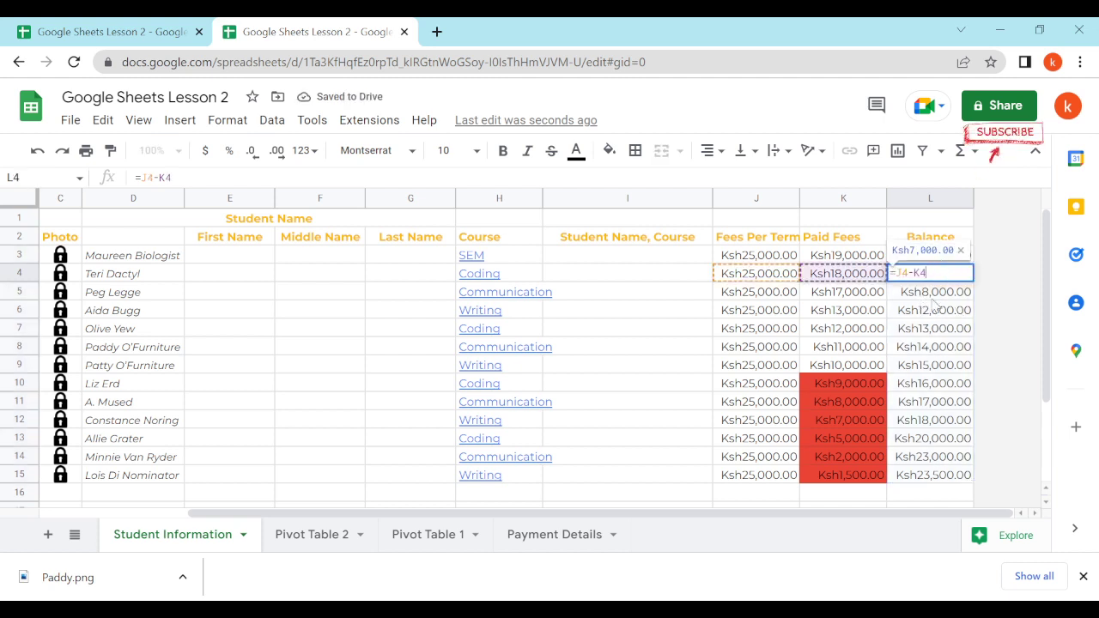
pyautogui.press('Return')
pyautogui.click(943, 262)
pyautogui.tripleClick(943, 262)
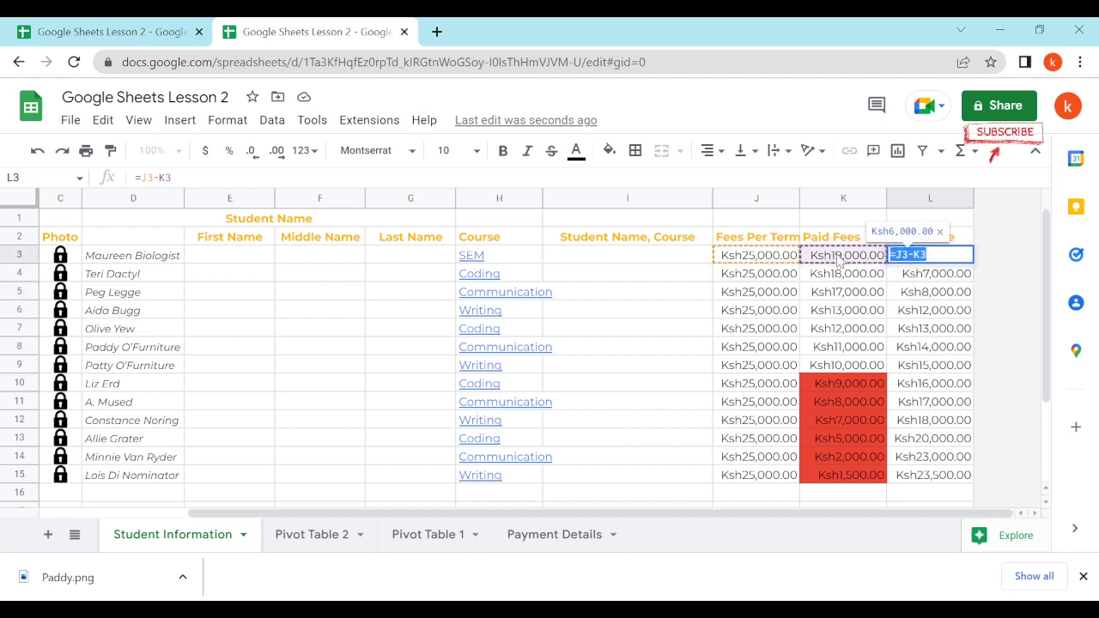
pyautogui.press('Return')
pyautogui.press('Return')
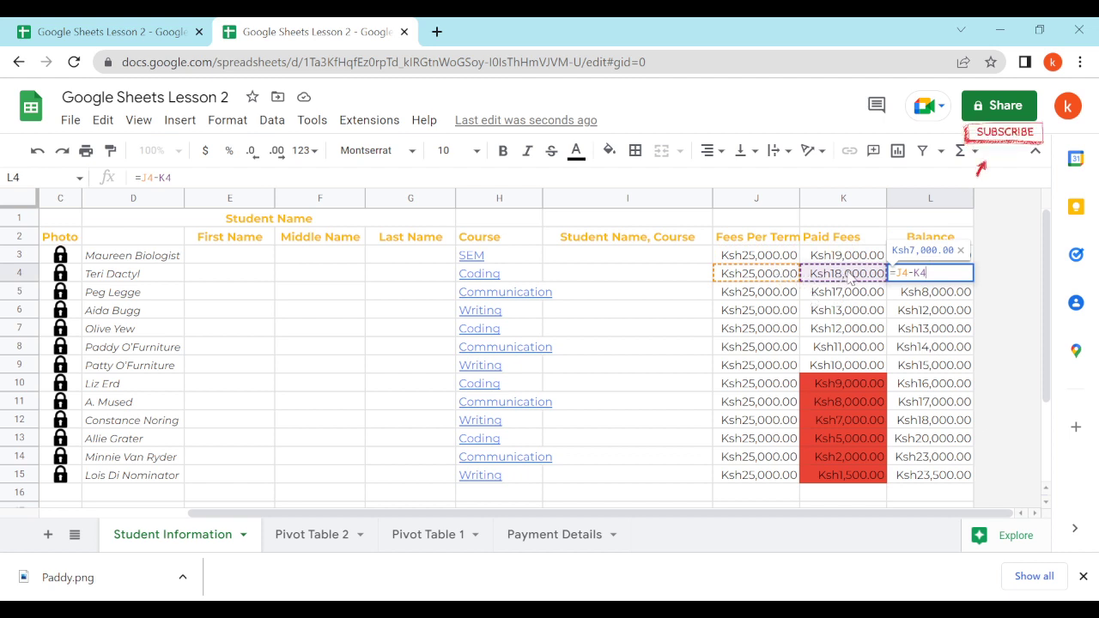
pyautogui.press('Return')
pyautogui.press('Return')
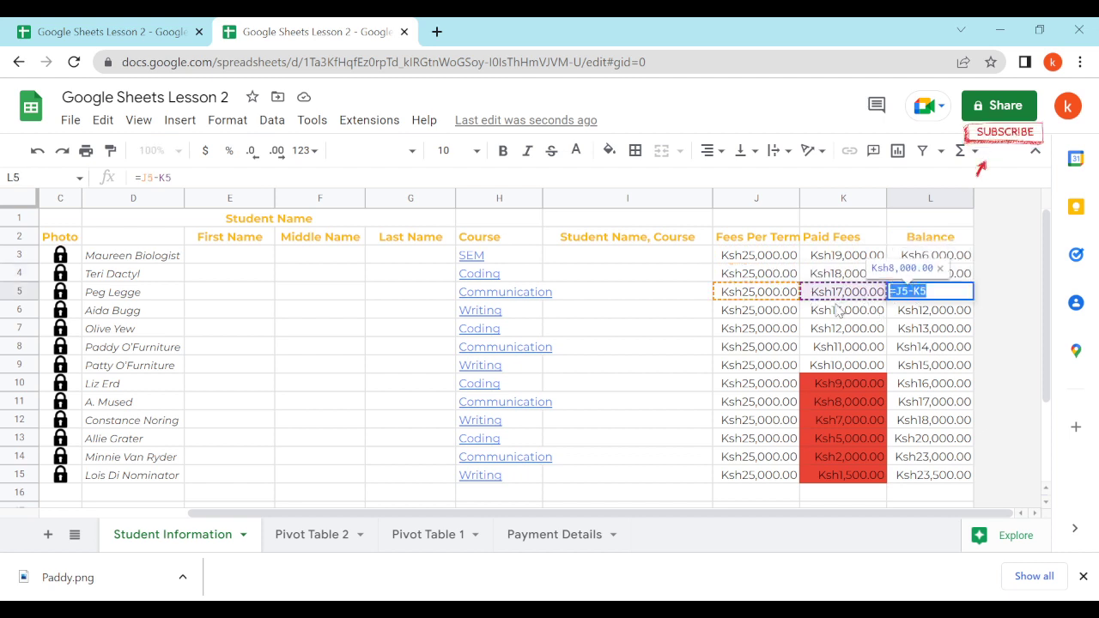
pyautogui.click(952, 335)
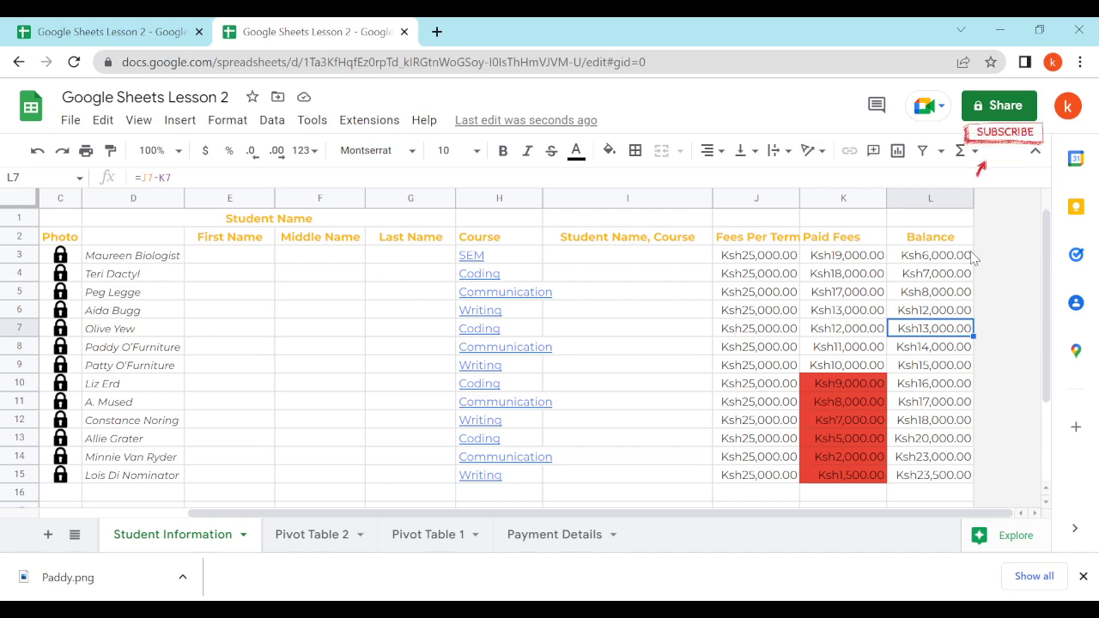
# Switch to the other Google Sheets Lesson 2 spreadsheet and examine the Total row beneath the Student Information records
pyautogui.scroll(-1, 926, 292)
pyautogui.scroll(1, 781, 369)
pyautogui.scroll(-2, 752, 430)
pyautogui.scroll(1, 694, 442)
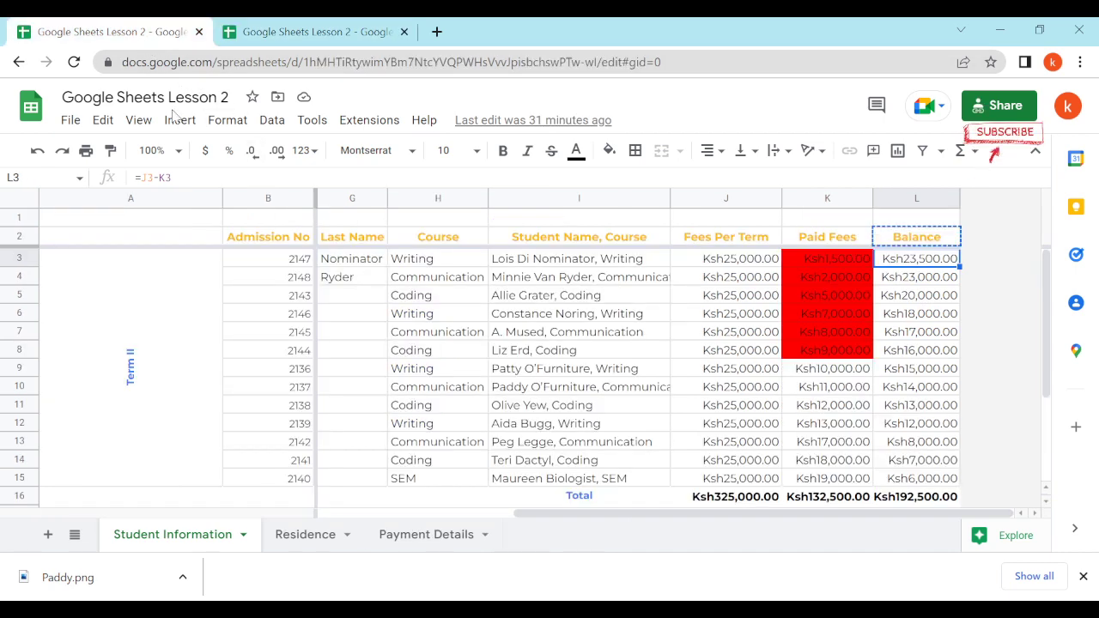
pyautogui.scroll(-2, 609, 497)
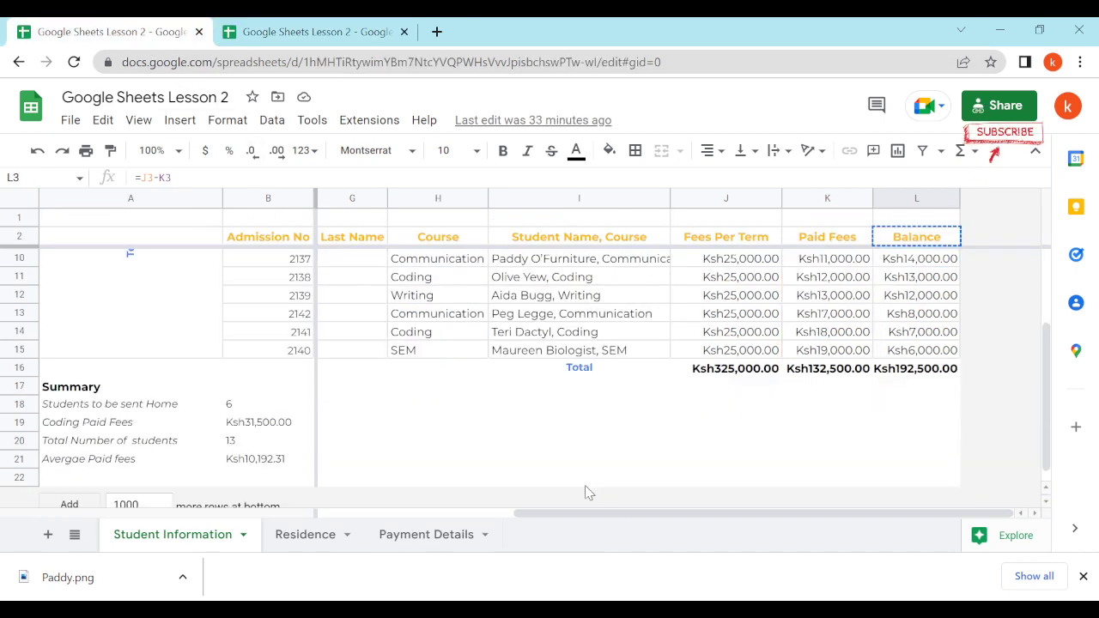
pyautogui.click(584, 372)
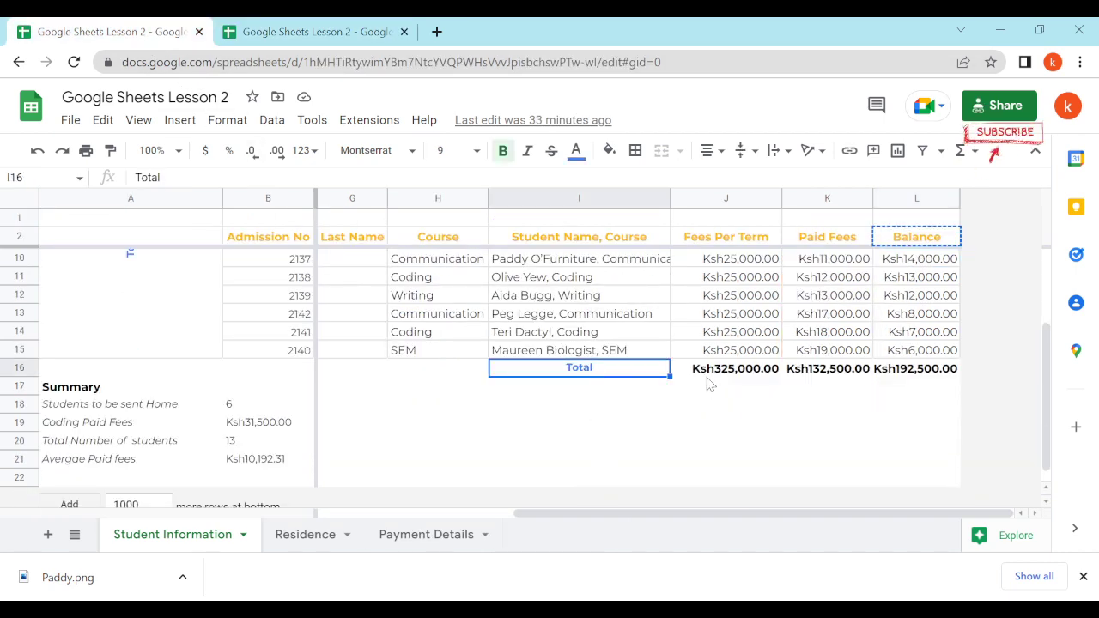
pyautogui.scroll(3, 710, 385)
pyautogui.scroll(-3, 709, 384)
# Return to the spreadsheet with the pivot tables and enter the label Total in cell I16 of Student Information
pyautogui.click(314, 38)
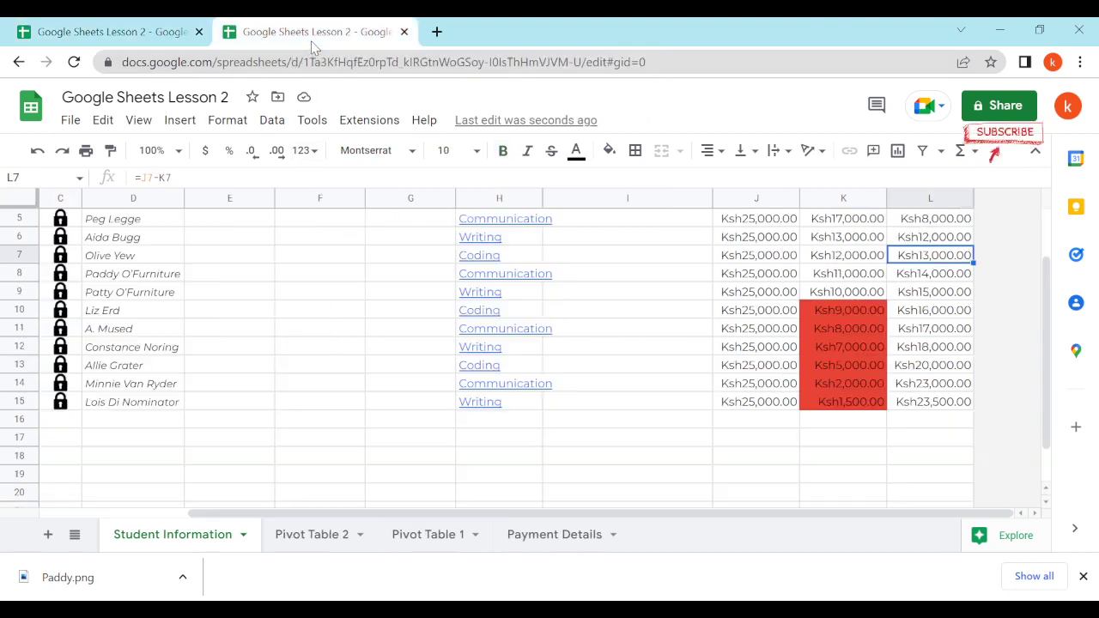
pyautogui.scroll(2, 699, 372)
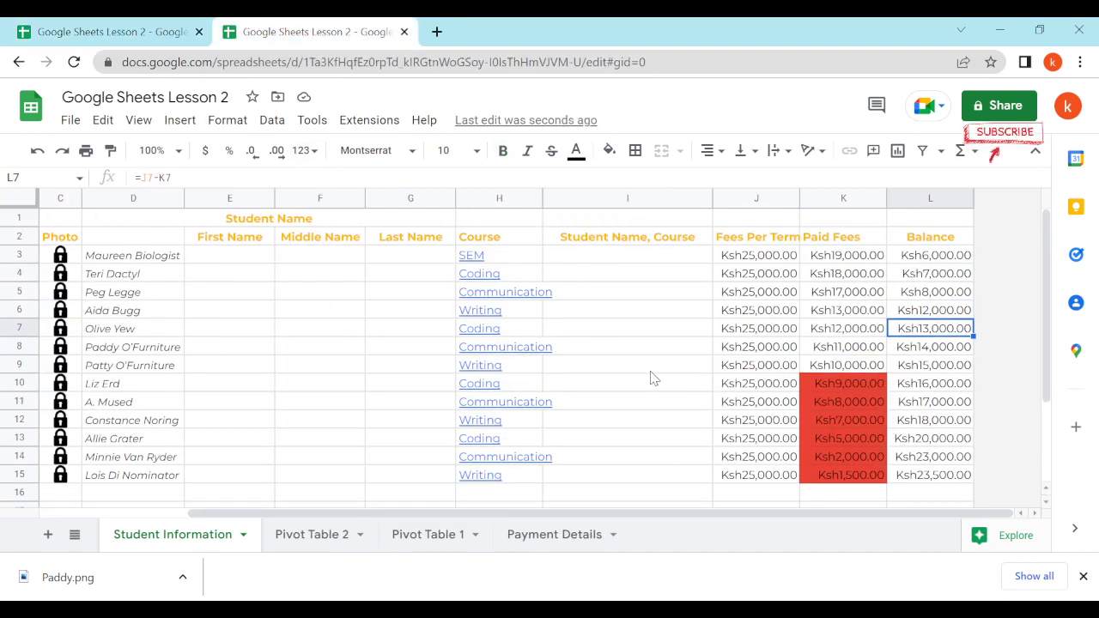
pyautogui.scroll(-2, 655, 383)
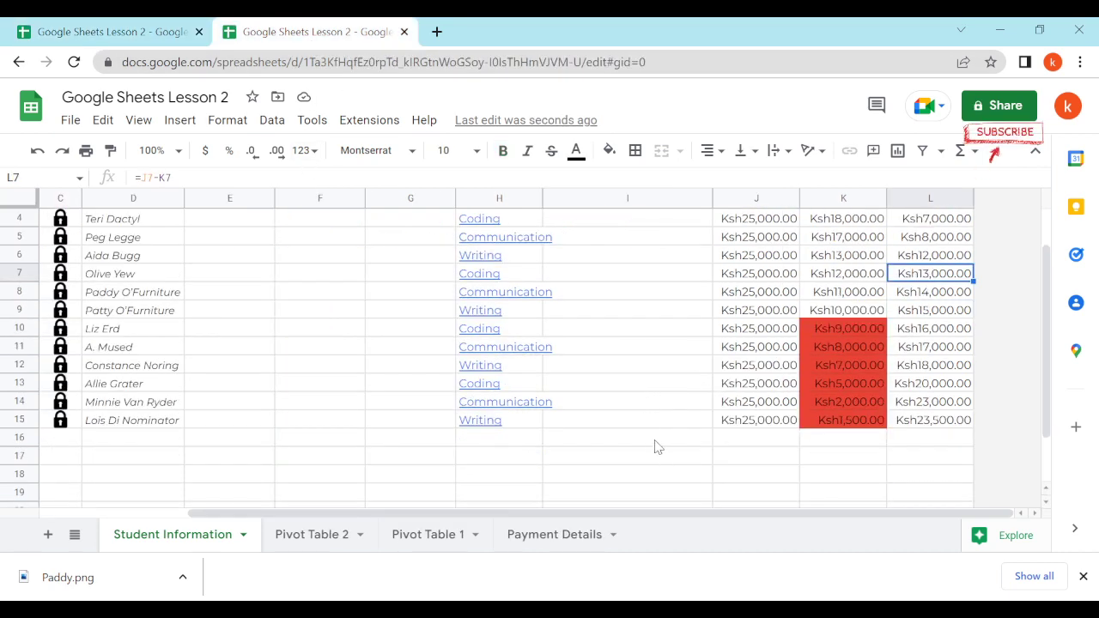
pyautogui.click(580, 442)
pyautogui.write('T')
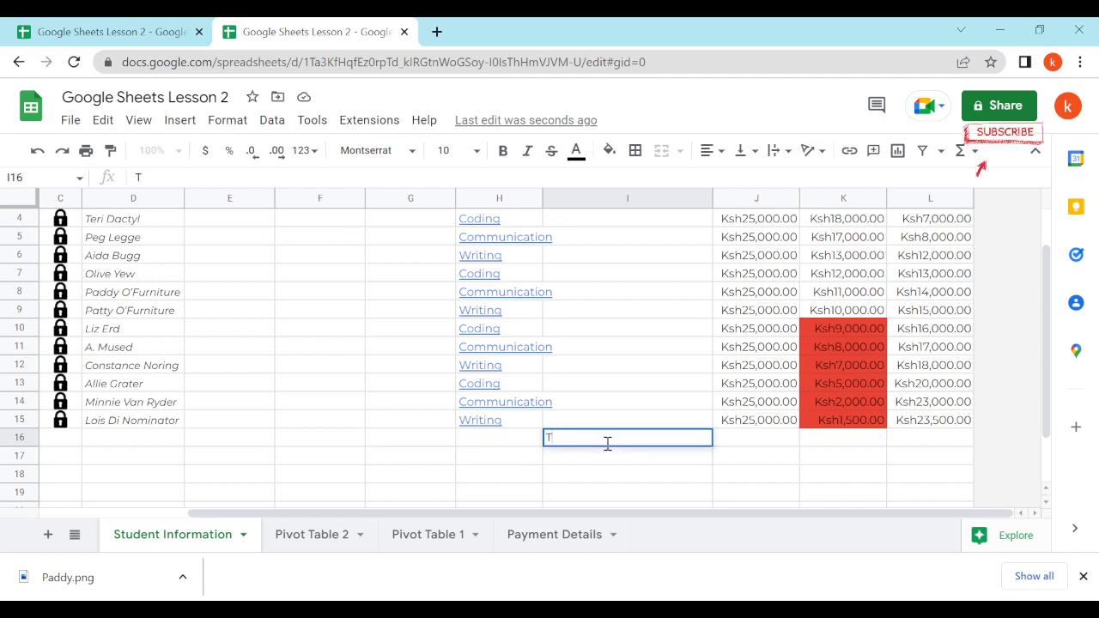
pyautogui.write('otal')
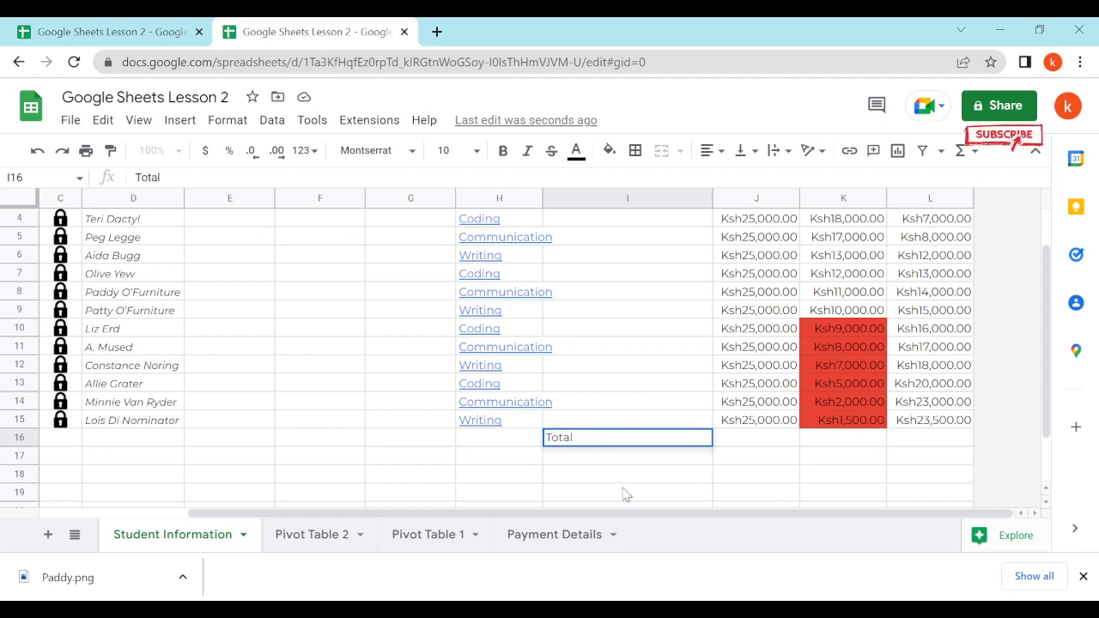
pyautogui.press('Return')
pyautogui.press('Up')
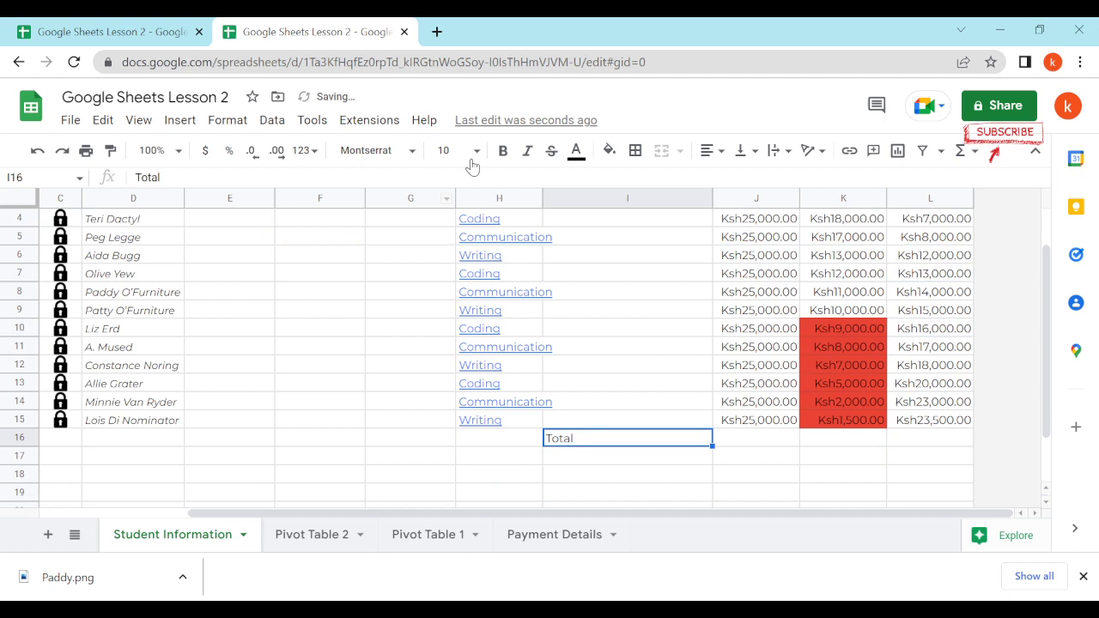
# Format the Total label in I16 with blue text, centre alignment and bold
pyautogui.click(577, 153)
pyautogui.click(617, 208)
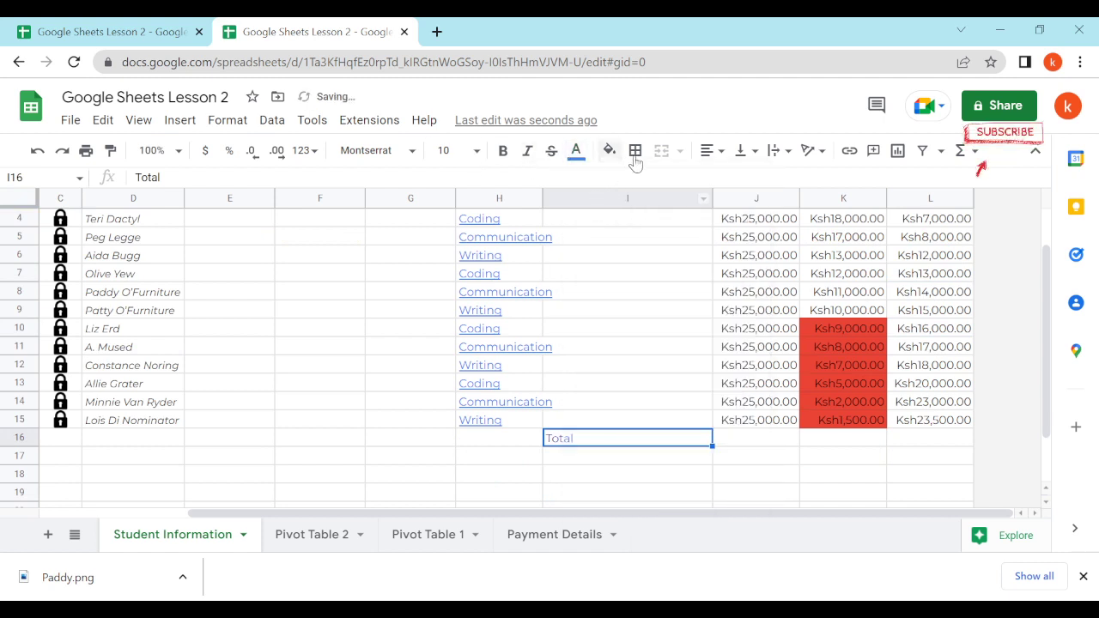
pyautogui.click(707, 151)
pyautogui.click(728, 184)
pyautogui.click(574, 335)
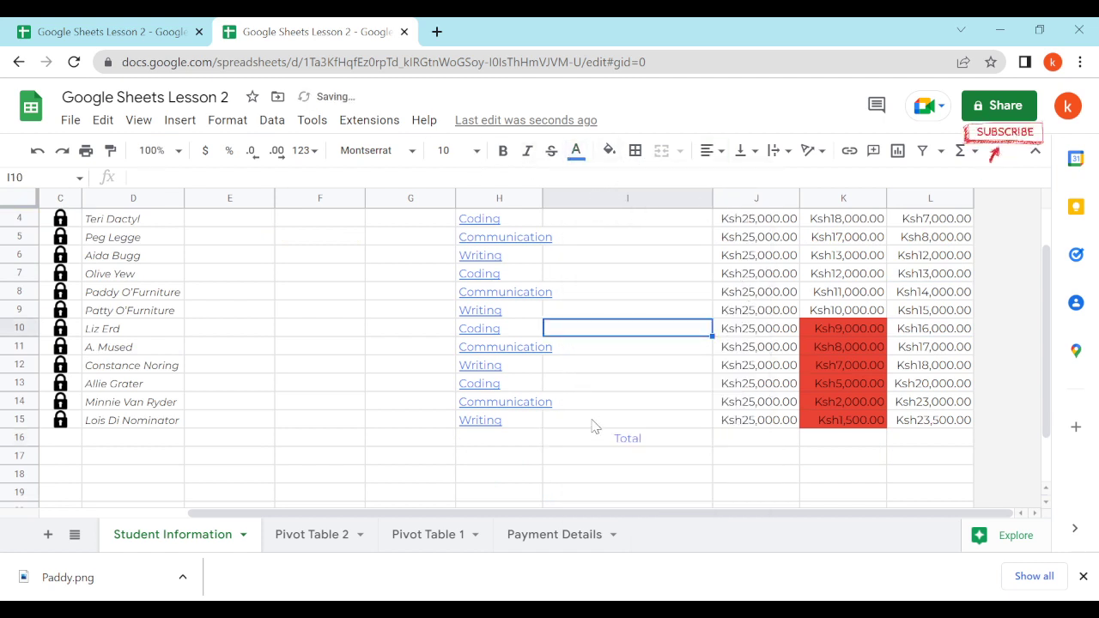
pyautogui.click(596, 422)
pyautogui.click(606, 441)
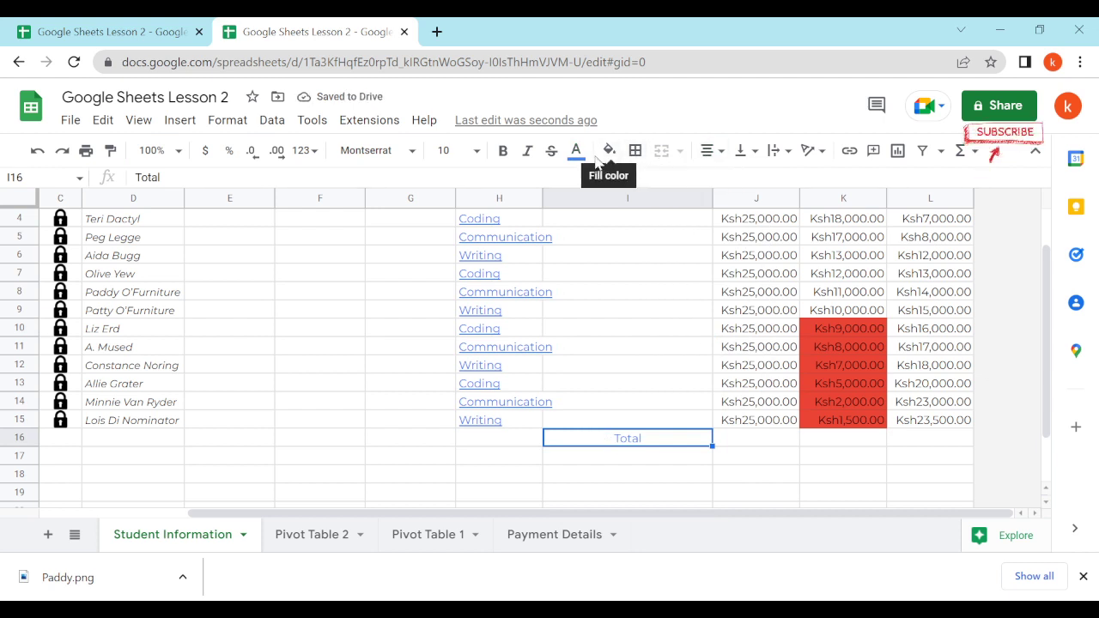
pyautogui.click(505, 151)
pyautogui.scroll(2, 849, 327)
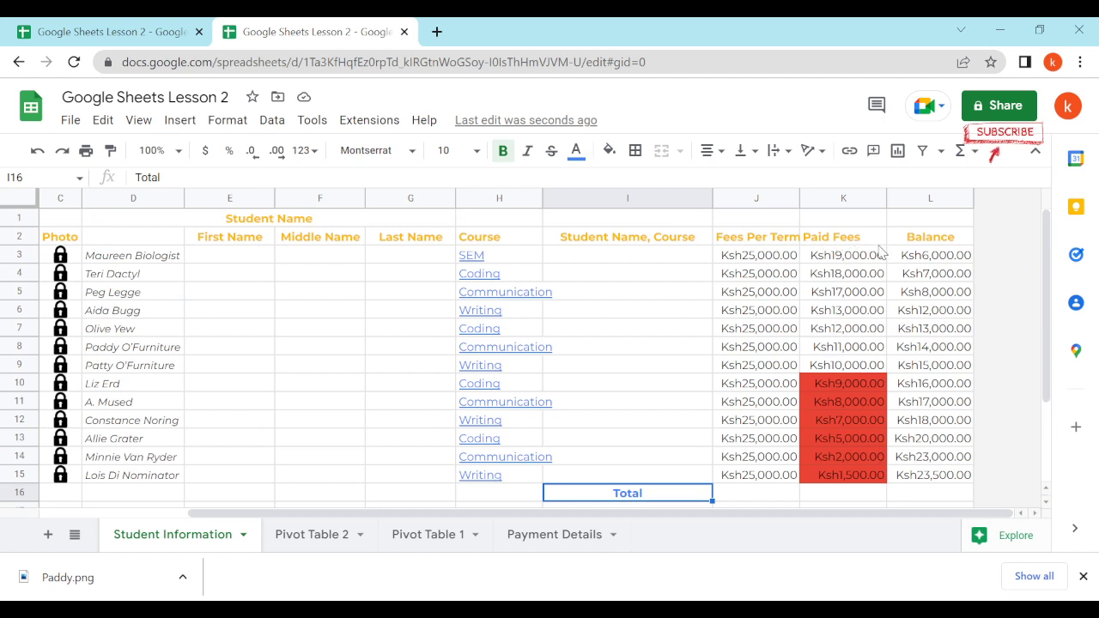
pyautogui.scroll(-1, 932, 283)
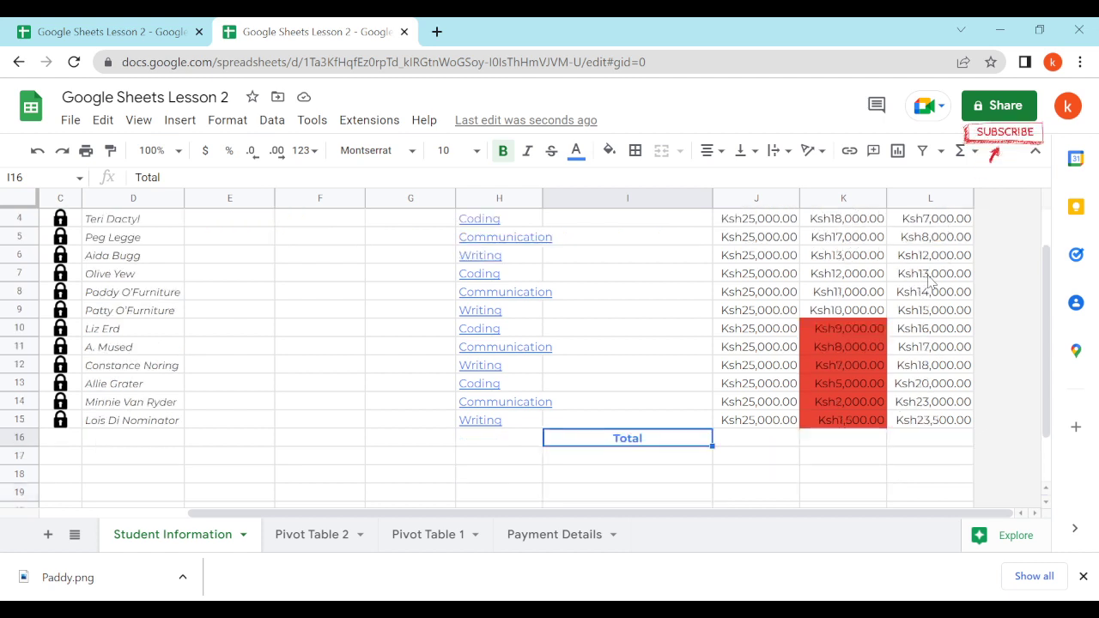
pyautogui.doubleClick(768, 441)
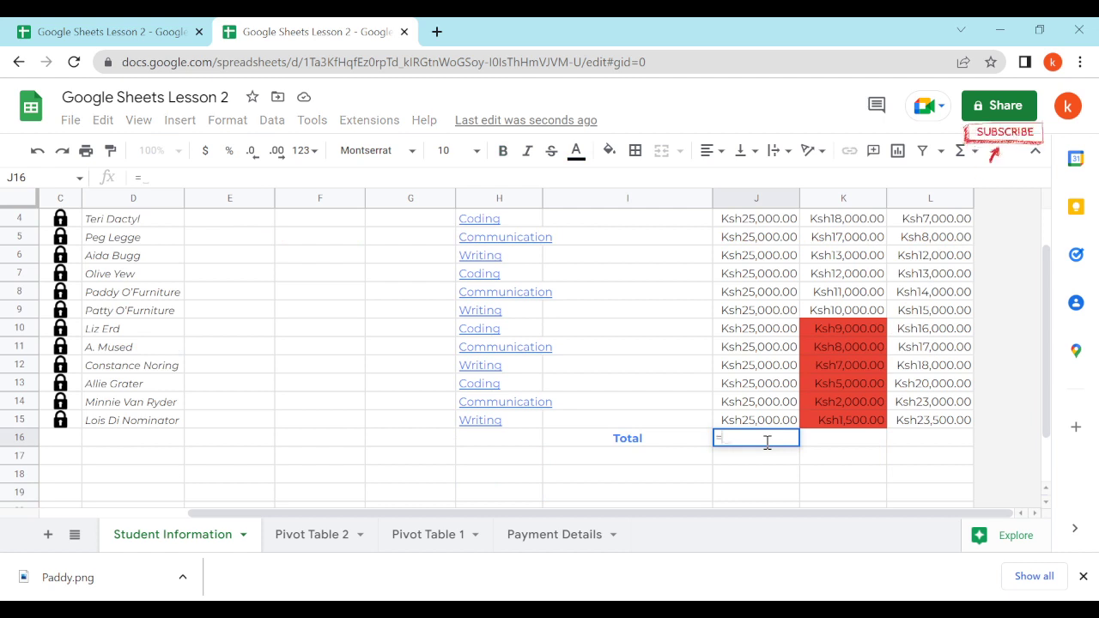
pyautogui.write('=sum(J2:J15')
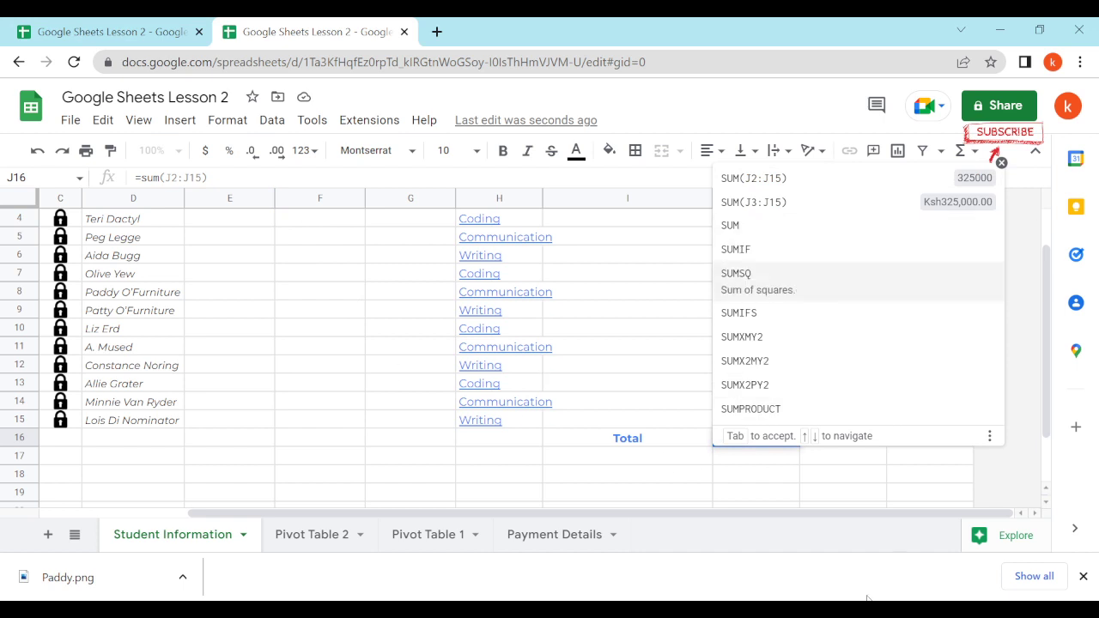
pyautogui.click(814, 471)
pyautogui.doubleClick(772, 442)
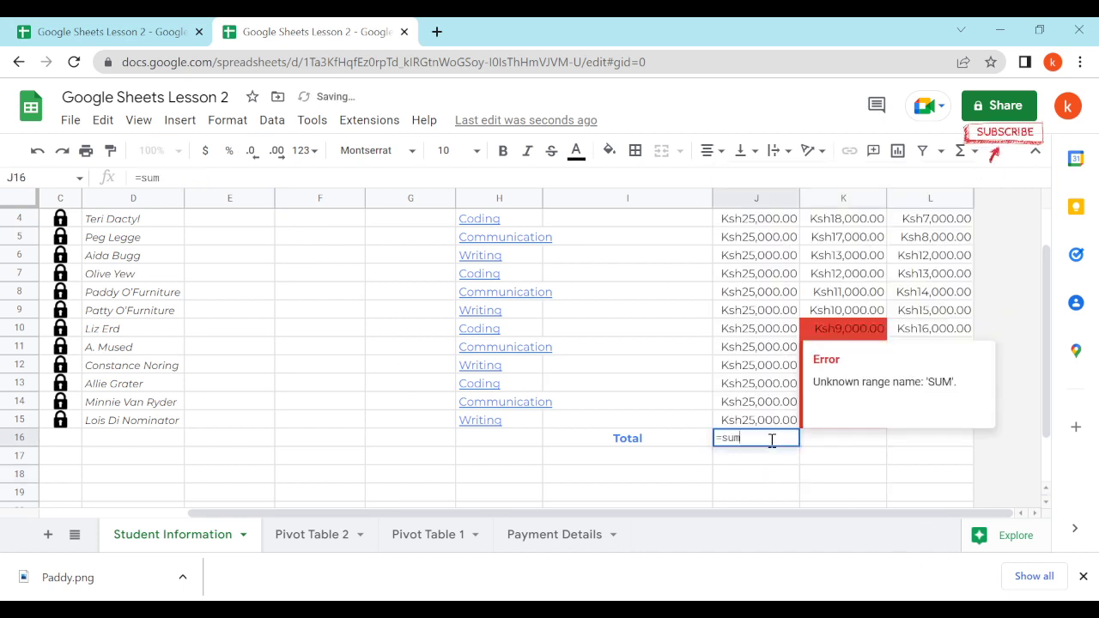
pyautogui.press('BackSpace')
pyautogui.press('BackSpace')
pyautogui.press('BackSpace')
pyautogui.press('BackSpace')
pyautogui.click(690, 296)
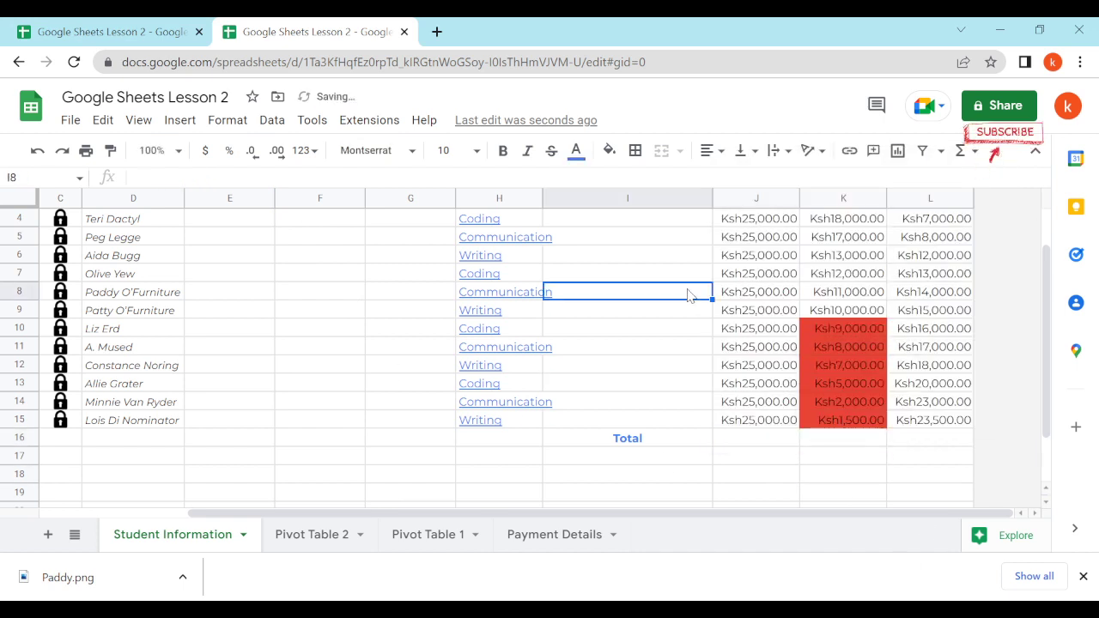
# Enter the formula =sum(J3:J15) in cell J16 to total the Fees Per Term column
pyautogui.scroll(2, 713, 275)
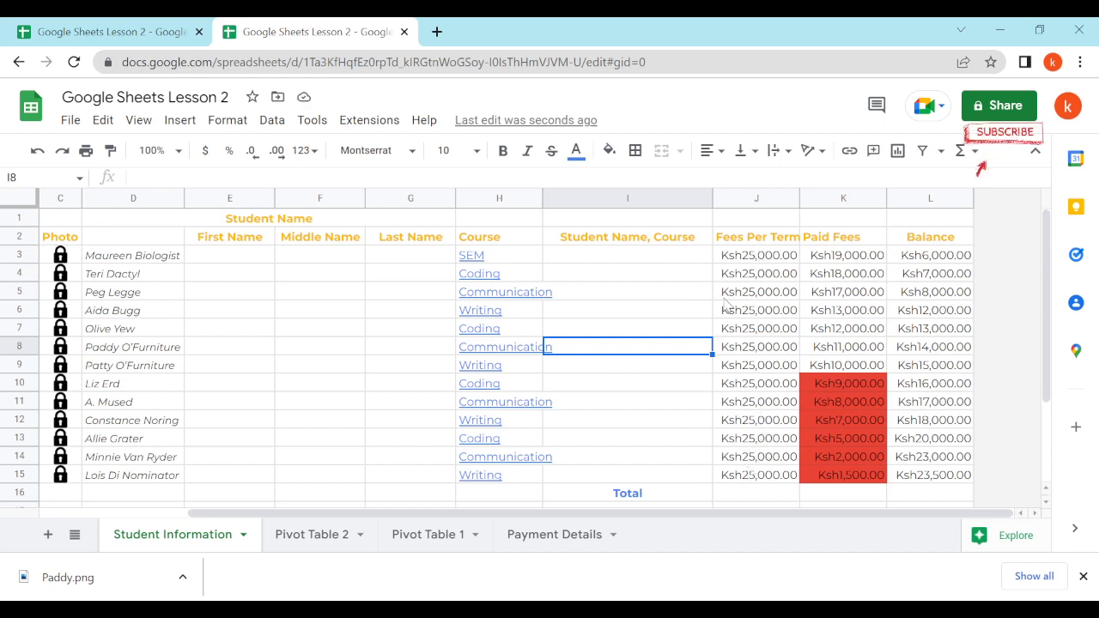
pyautogui.scroll(-1, 756, 352)
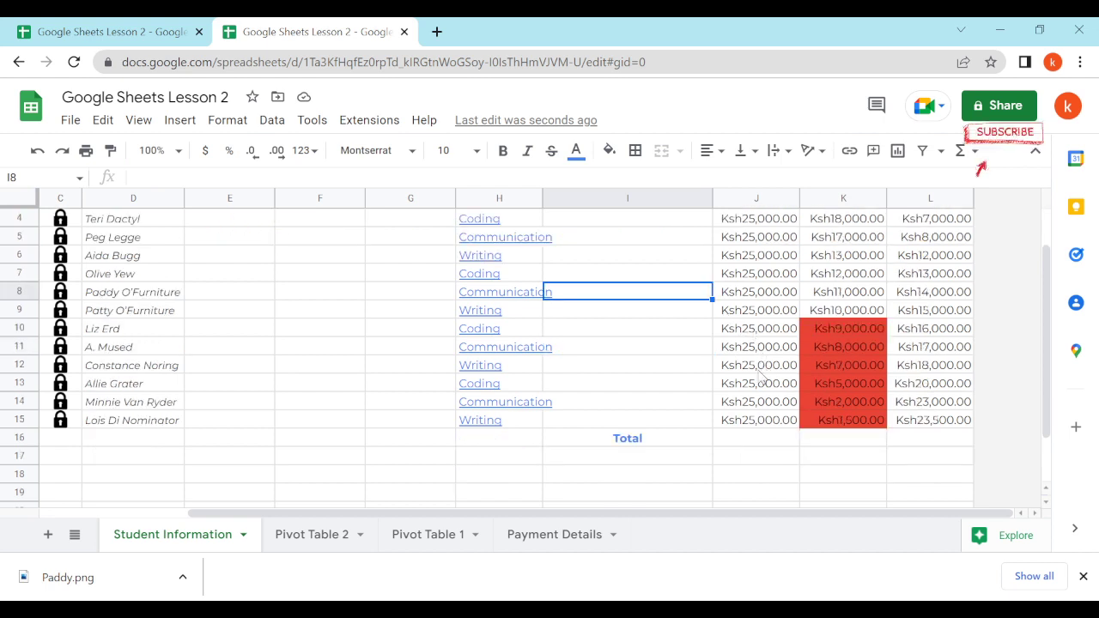
pyautogui.doubleClick(748, 439)
pyautogui.write('=sum')
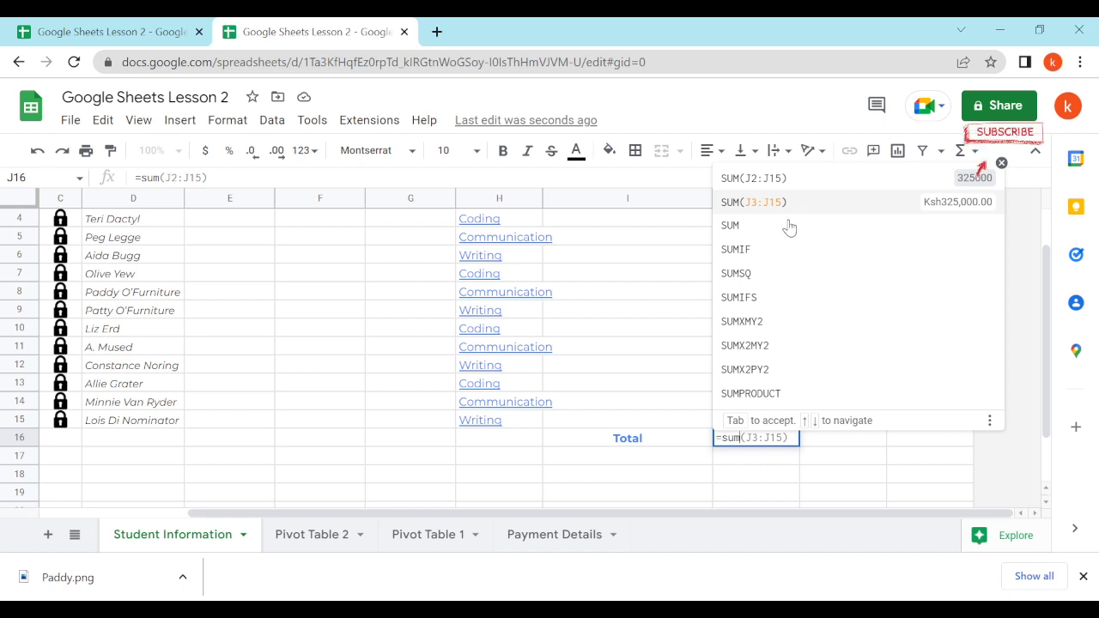
pyautogui.click(1002, 164)
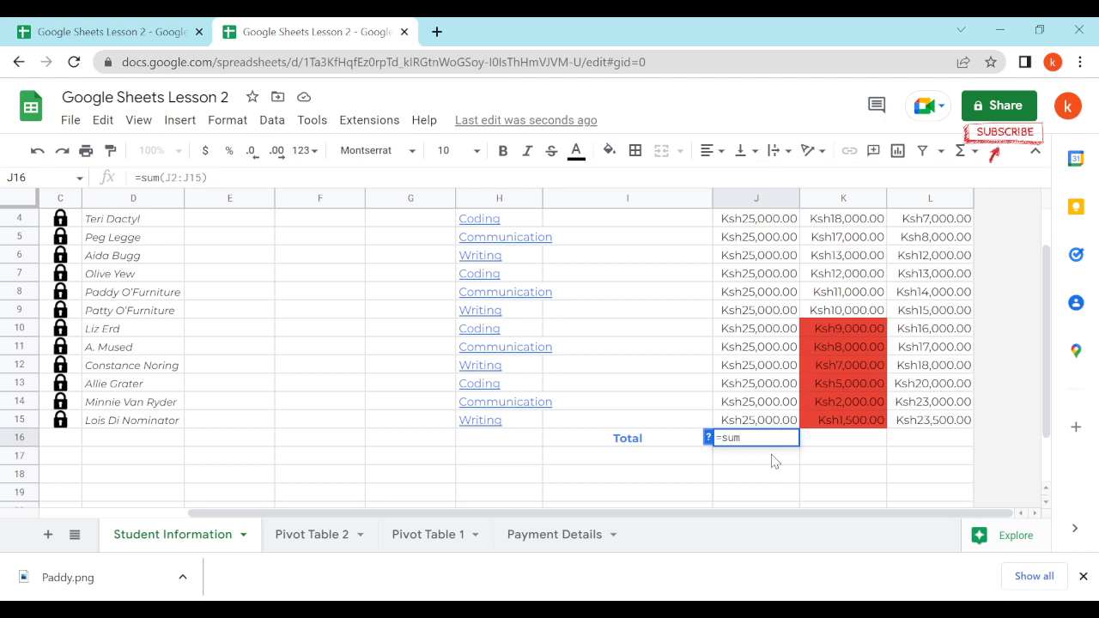
pyautogui.write('(')
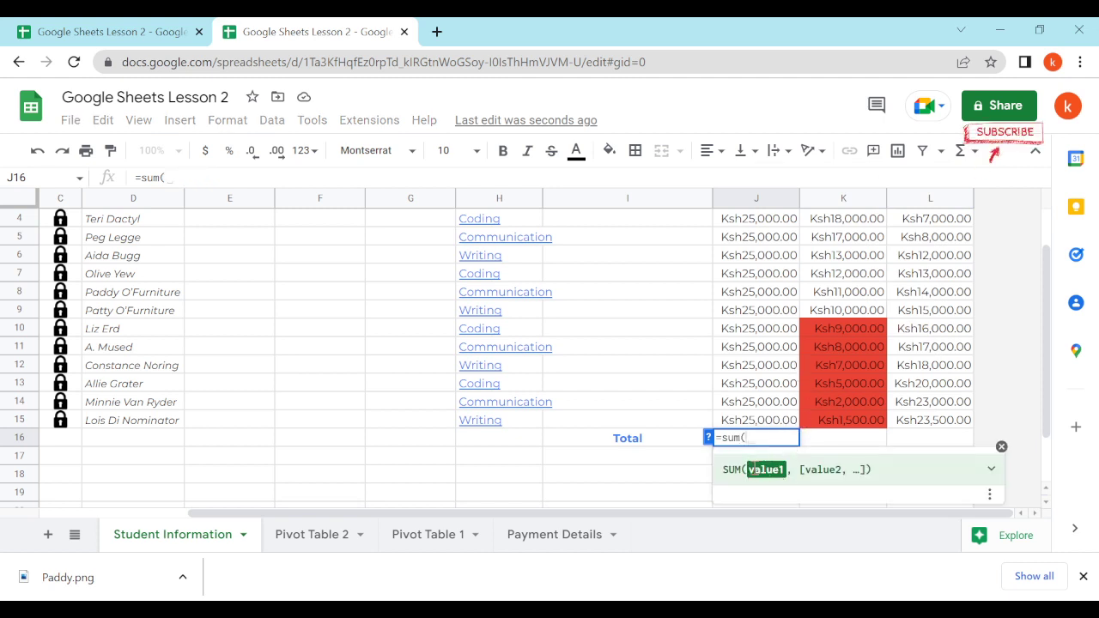
pyautogui.scroll(2, 762, 357)
pyautogui.scroll(-4, 771, 348)
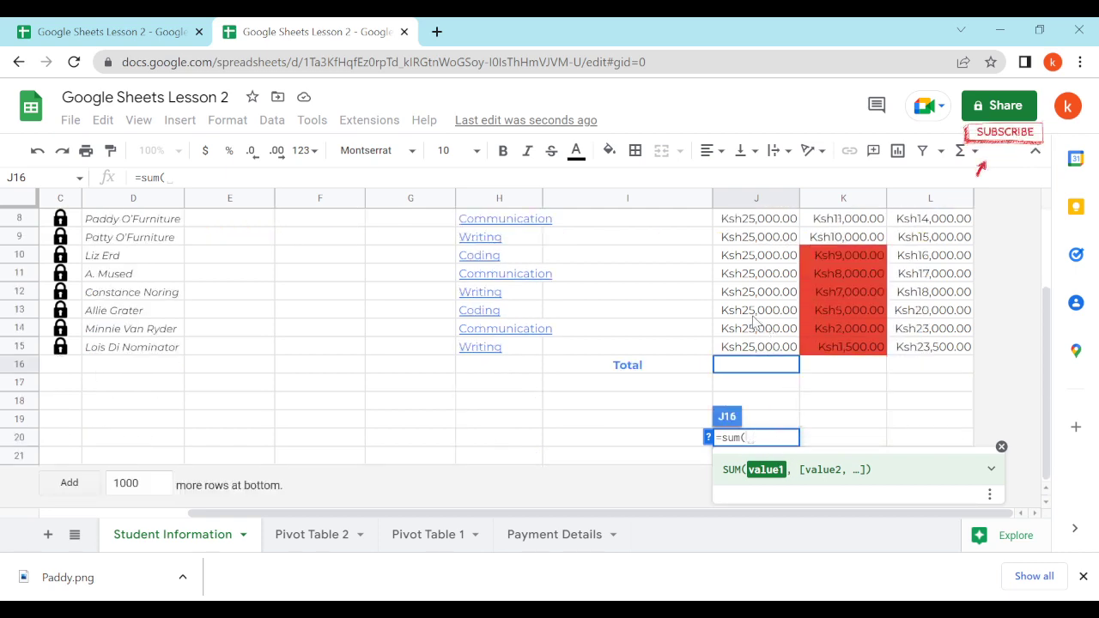
pyautogui.scroll(1, 764, 335)
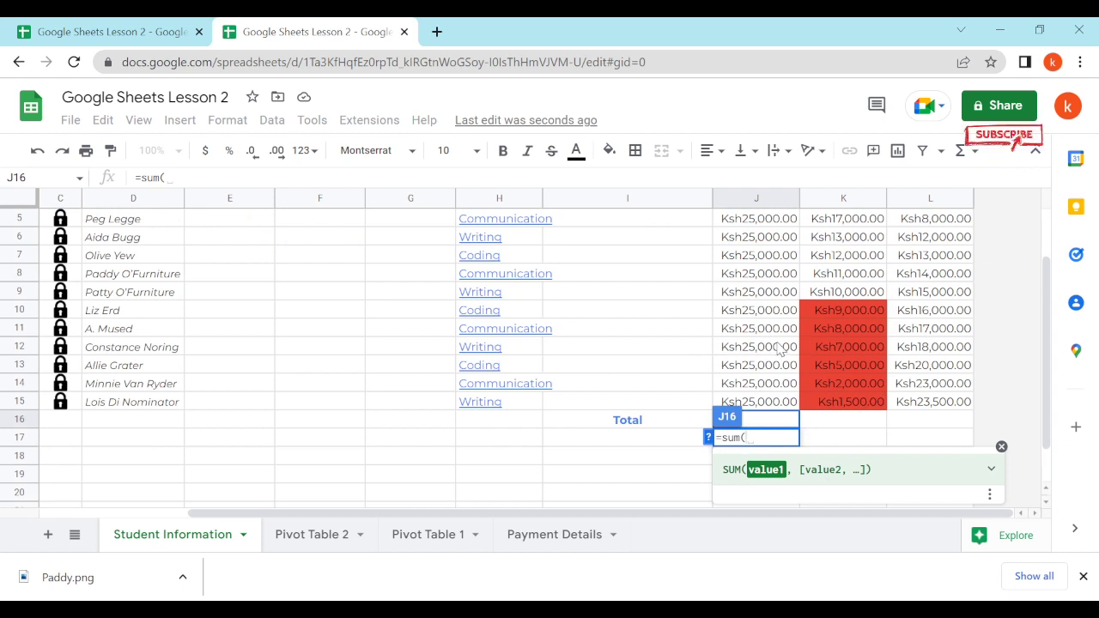
pyautogui.write('J3')
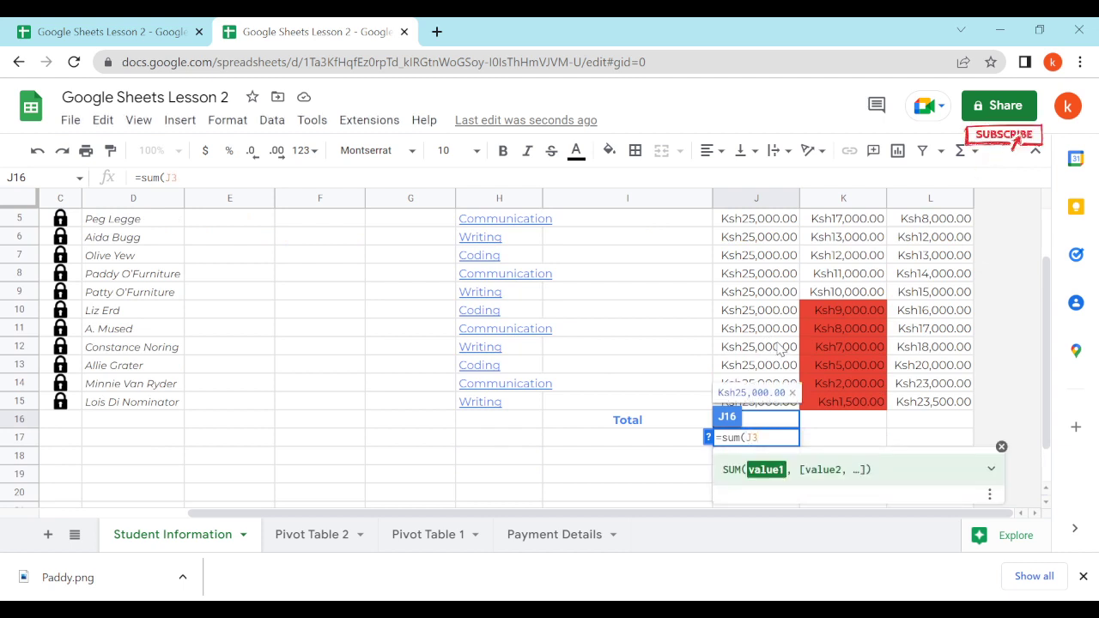
pyautogui.write(':')
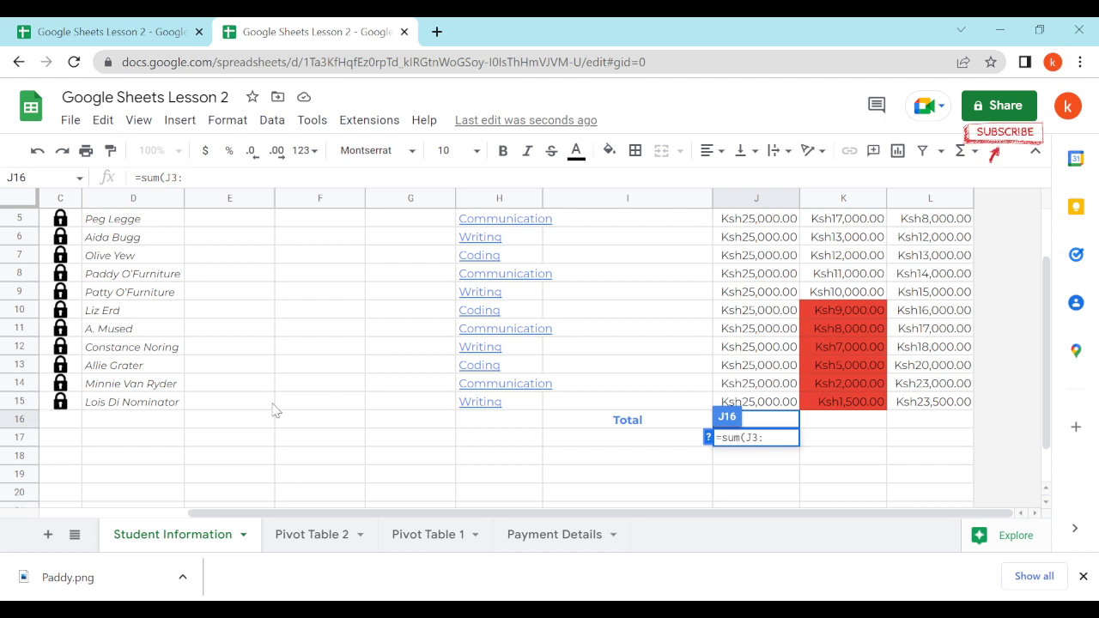
pyautogui.write('J15')
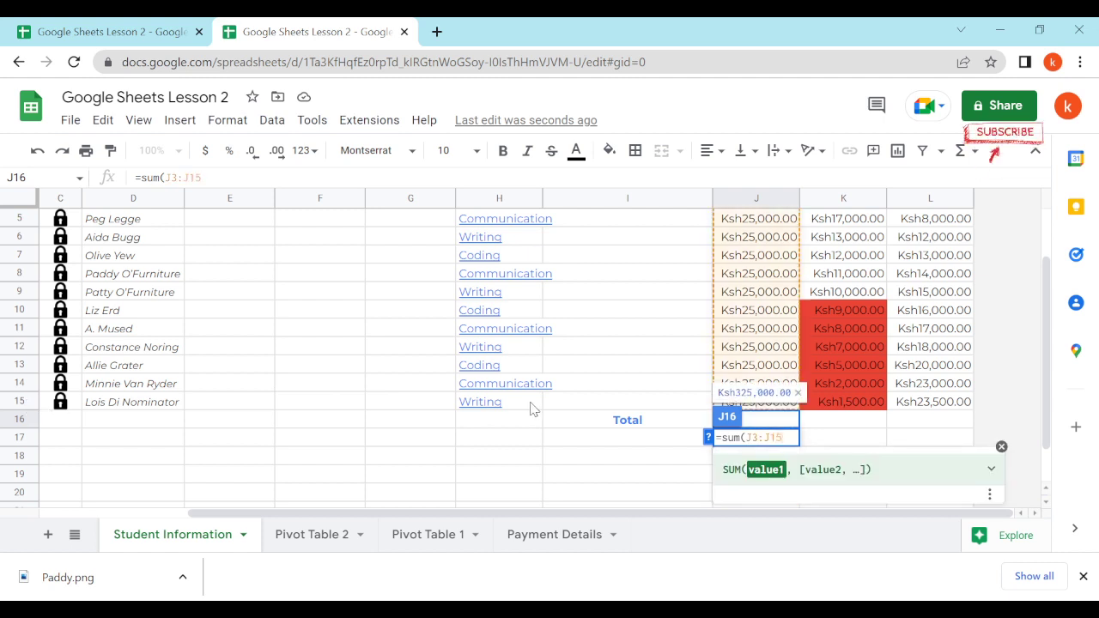
pyautogui.write(')')
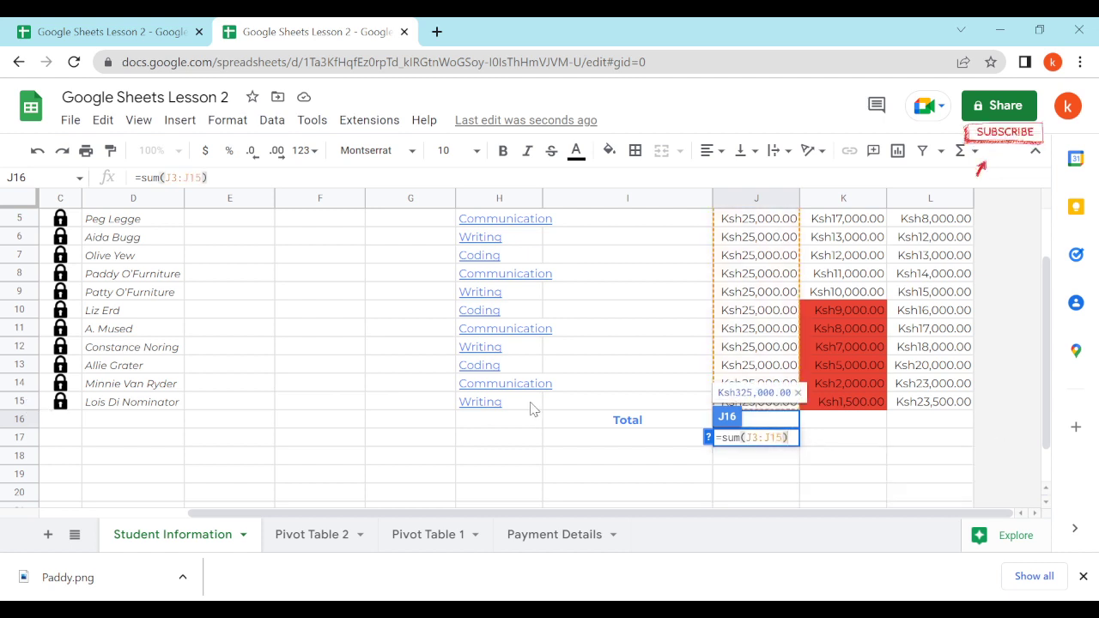
pyautogui.press('Return')
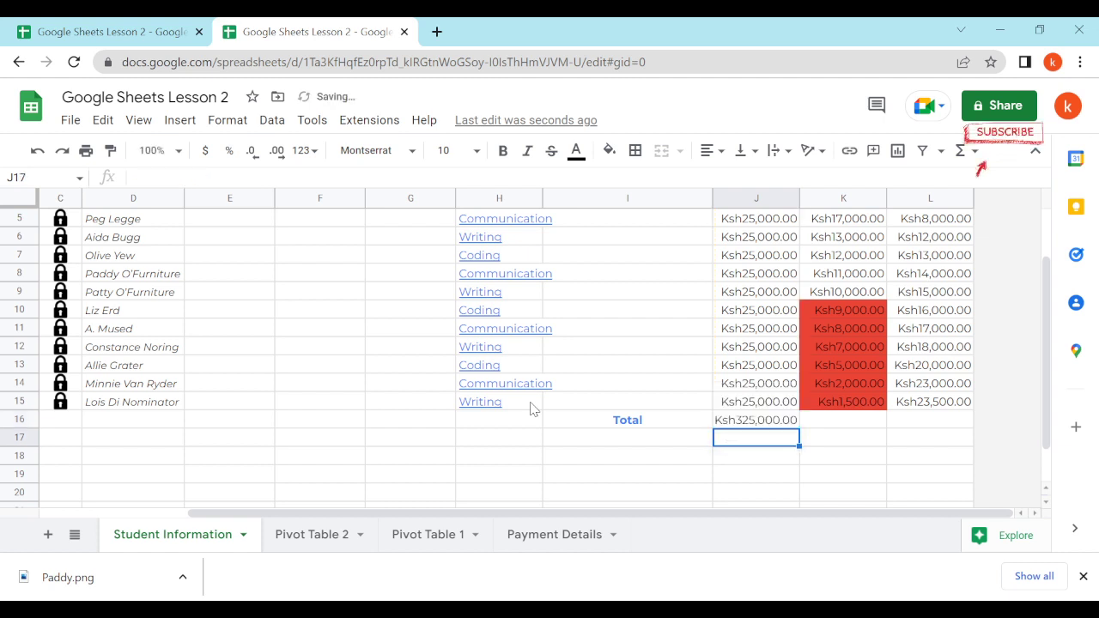
# Fill the SUM formula from J16 across to K16 and L16 to total Paid Fees and Balance
pyautogui.click(765, 424)
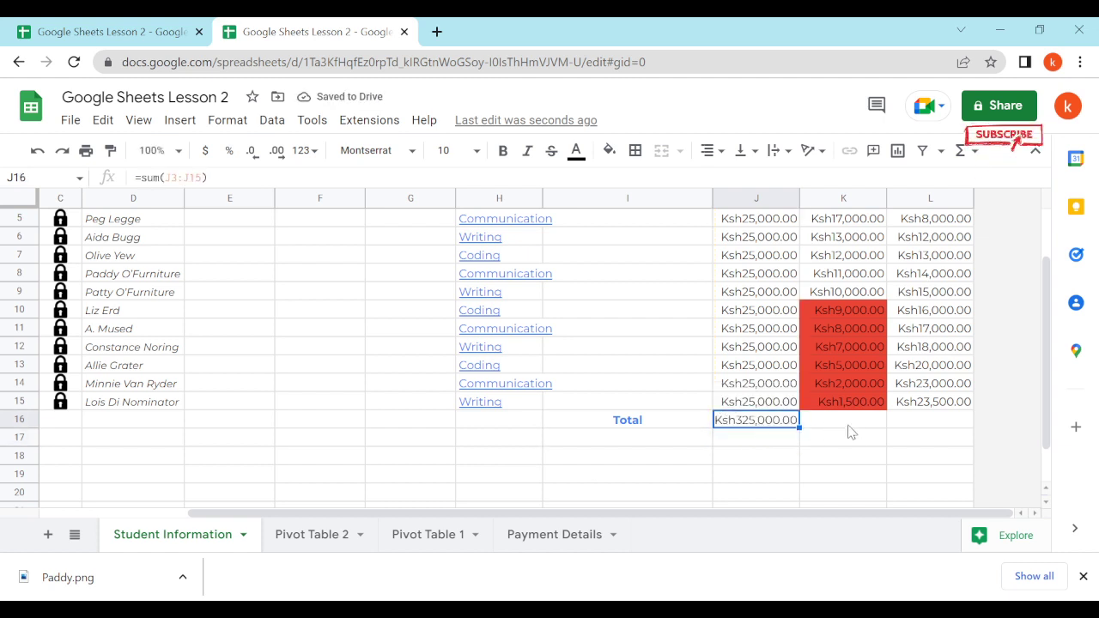
pyautogui.scroll(3, 765, 385)
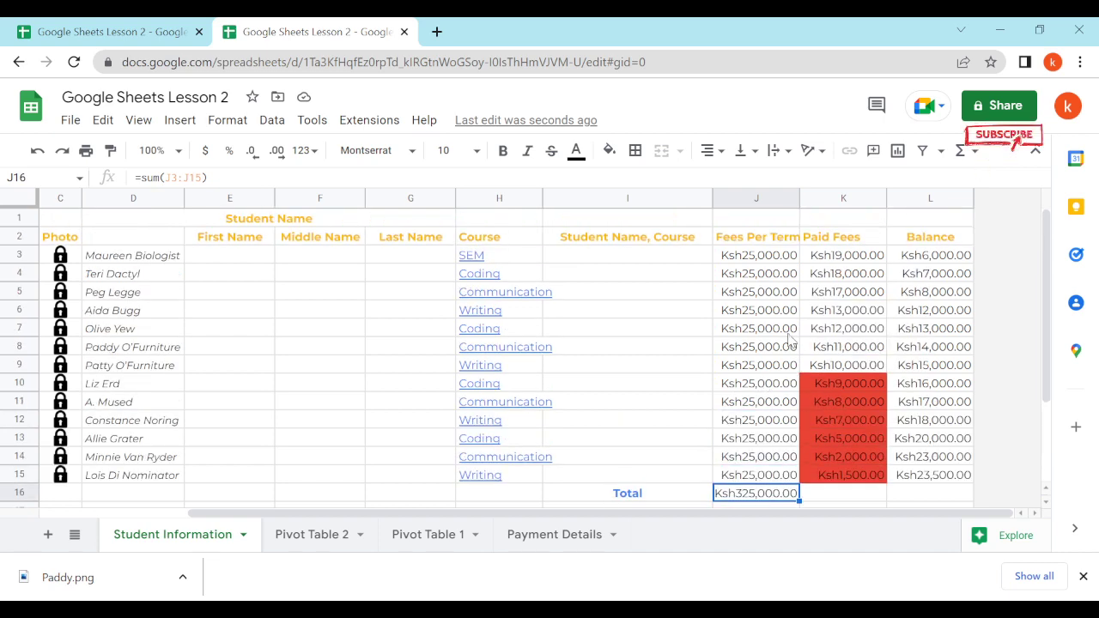
pyautogui.scroll(-2, 808, 328)
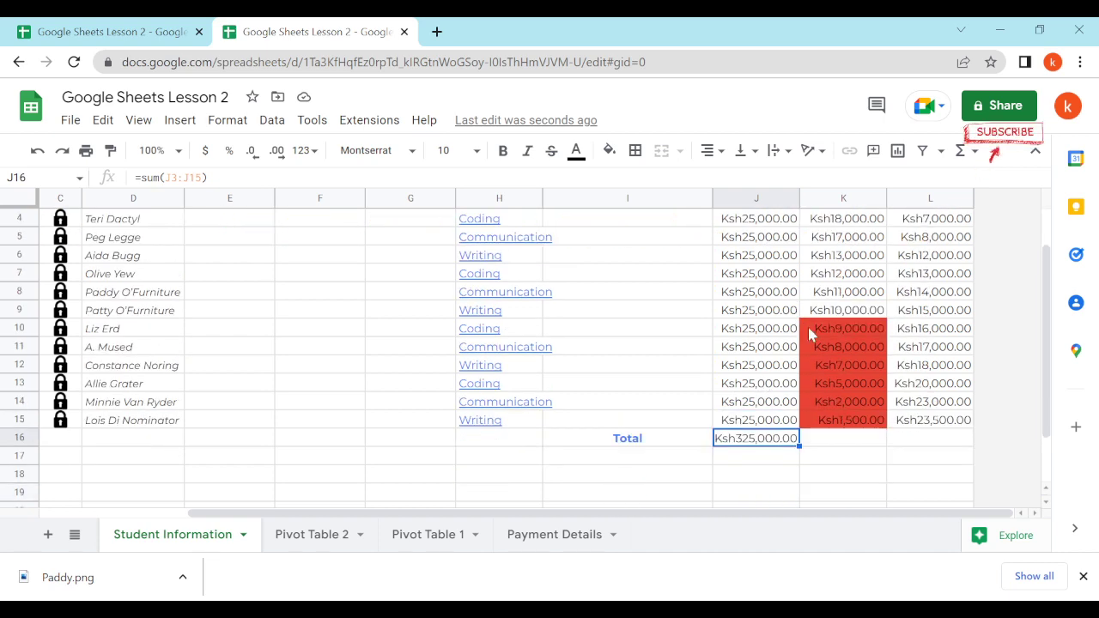
pyautogui.click(840, 445)
pyautogui.click(928, 449)
pyautogui.scroll(3, 864, 444)
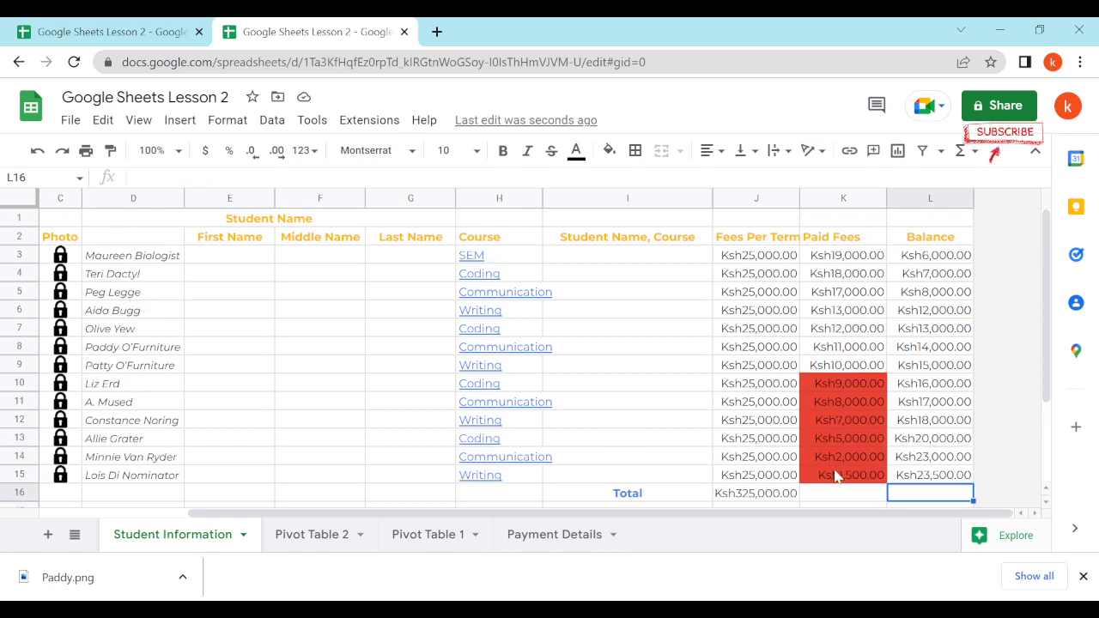
pyautogui.scroll(-3, 837, 477)
pyautogui.click(785, 445)
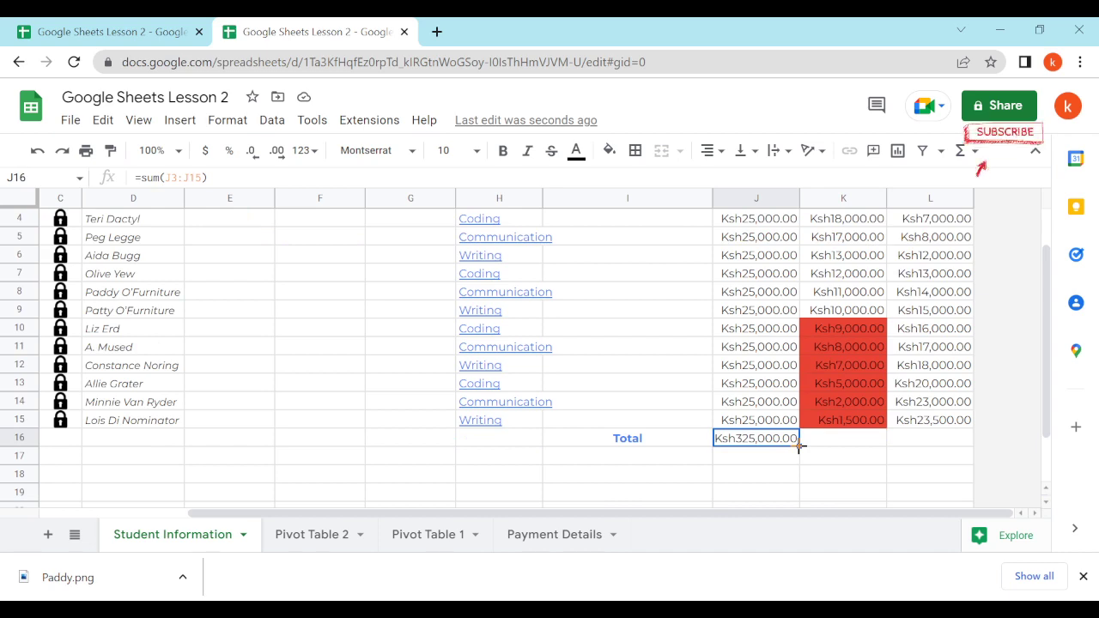
pyautogui.scroll(1, 799, 444)
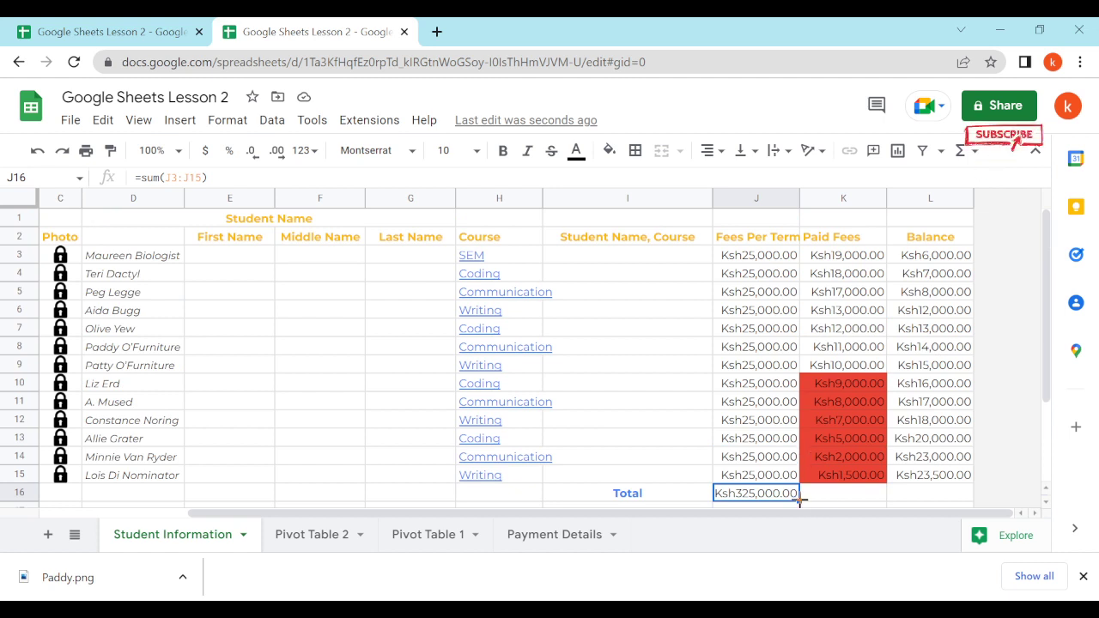
pyautogui.moveTo(852, 495); pyautogui.dragTo(890, 501)
# Check the cell ranges referenced by the SUM formulas in J16, K16 and L16
pyautogui.doubleClick(861, 496)
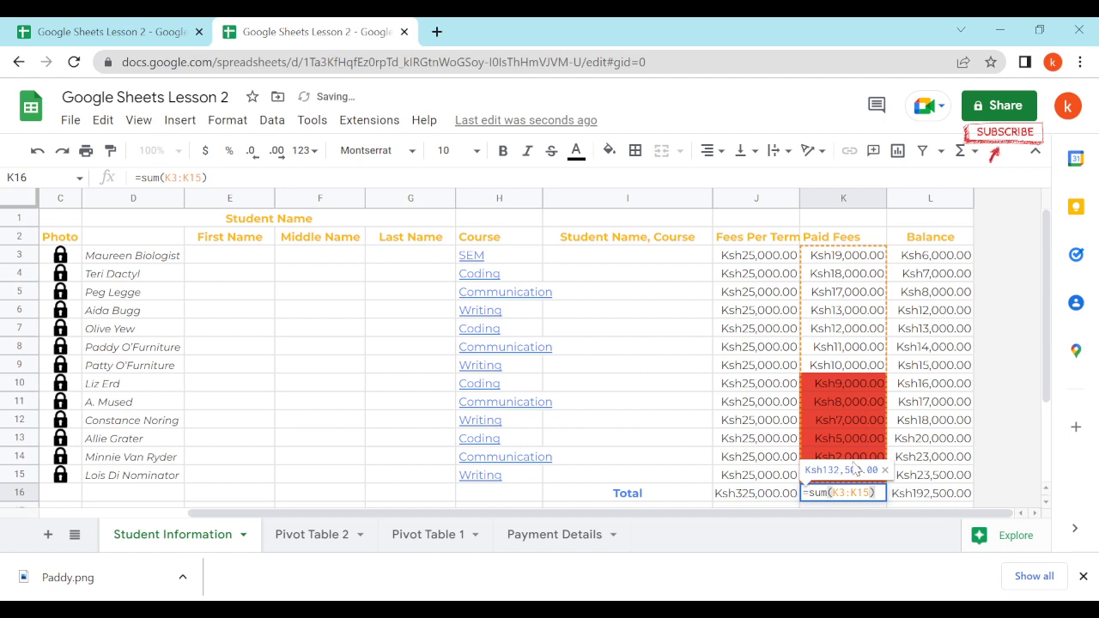
pyautogui.click(763, 495)
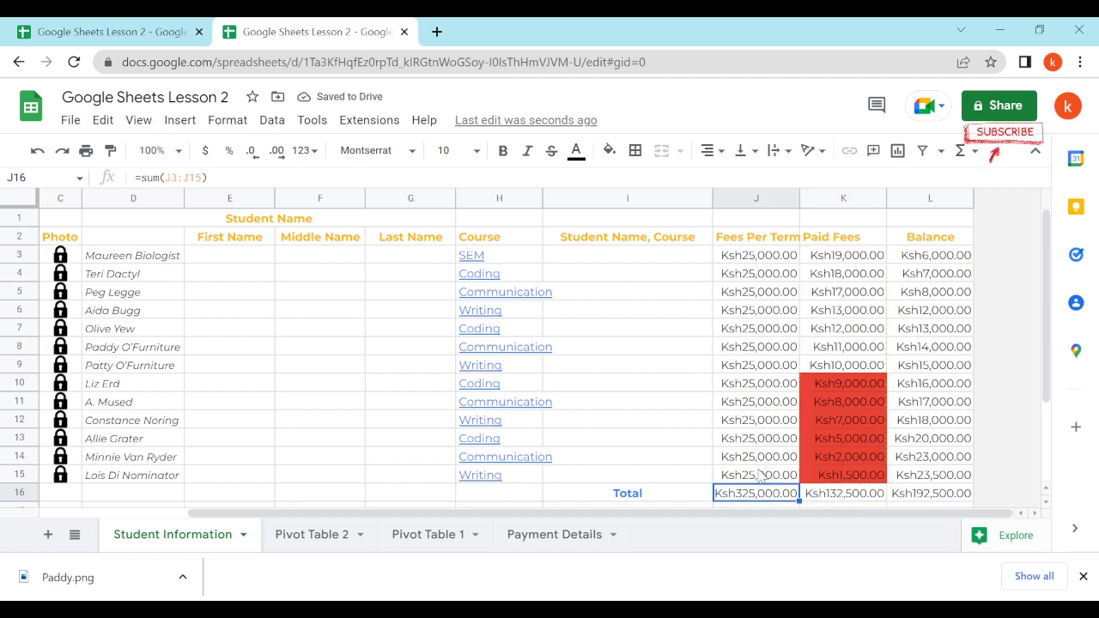
pyautogui.doubleClick(822, 496)
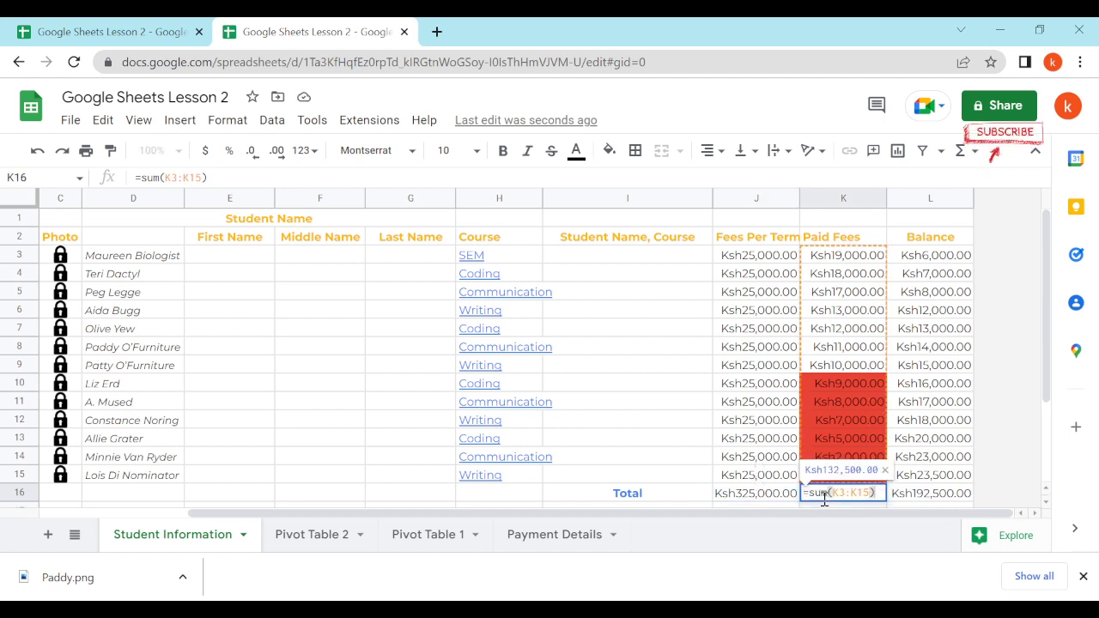
pyautogui.doubleClick(753, 495)
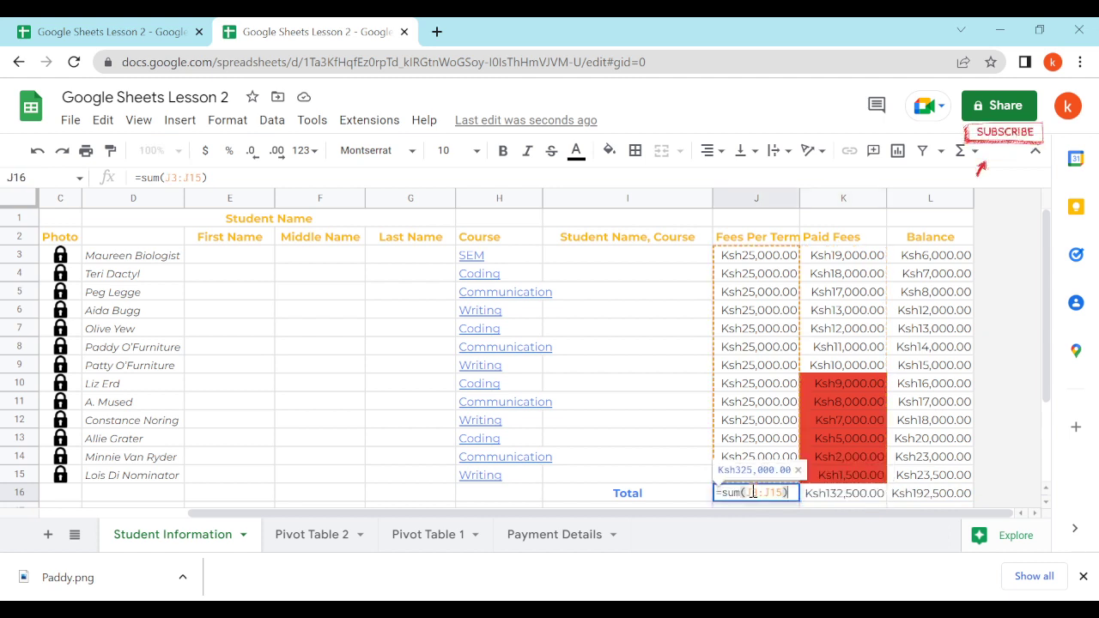
pyautogui.doubleClick(859, 491)
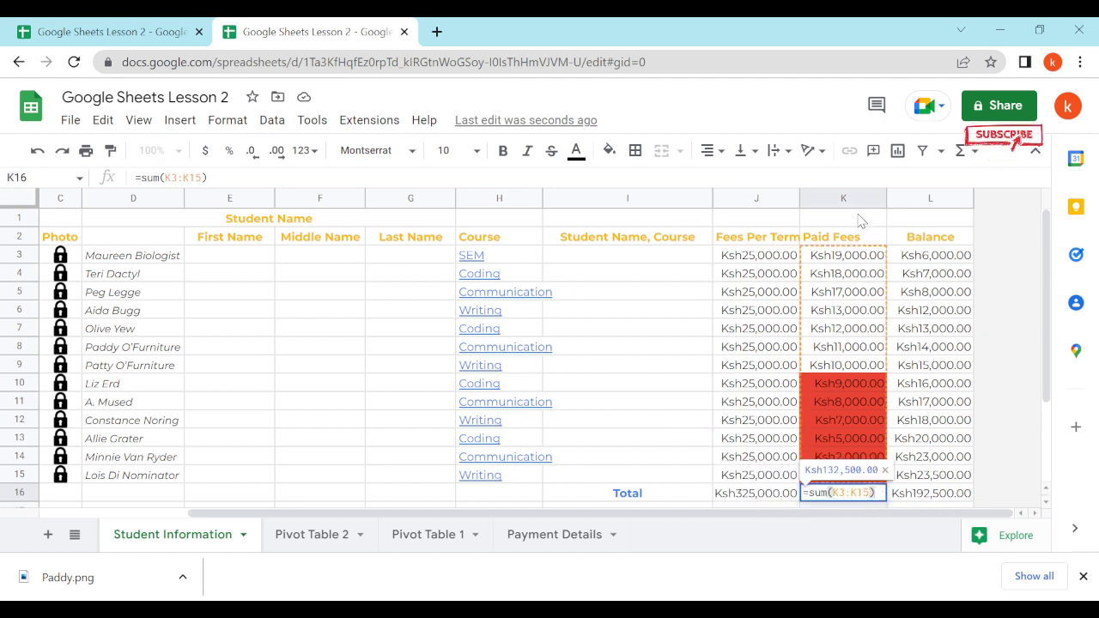
pyautogui.doubleClick(968, 497)
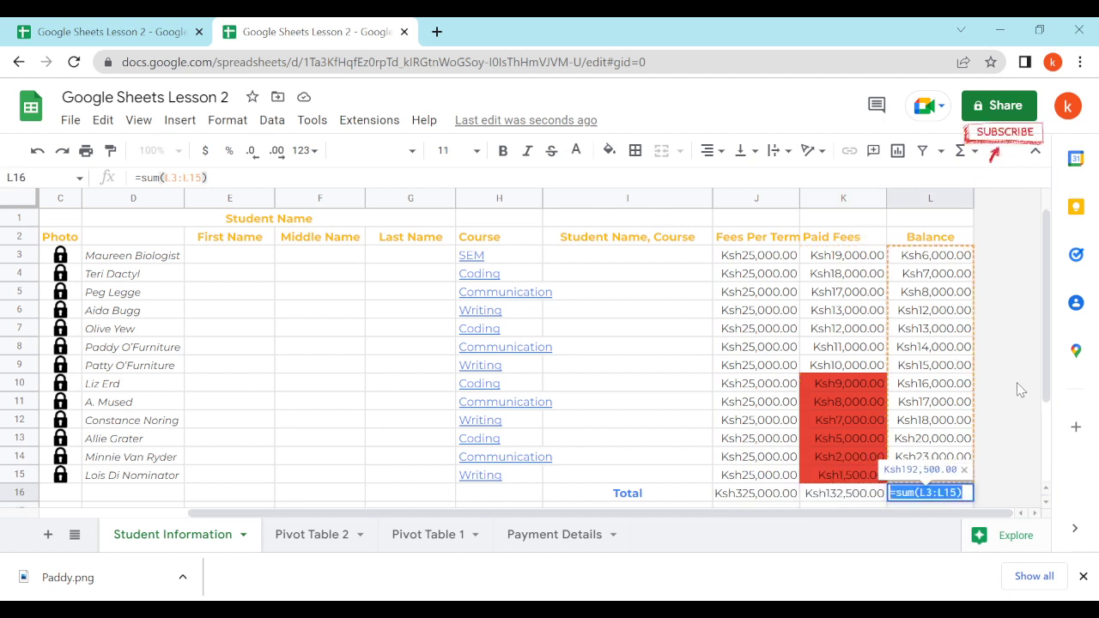
pyautogui.press('Return')
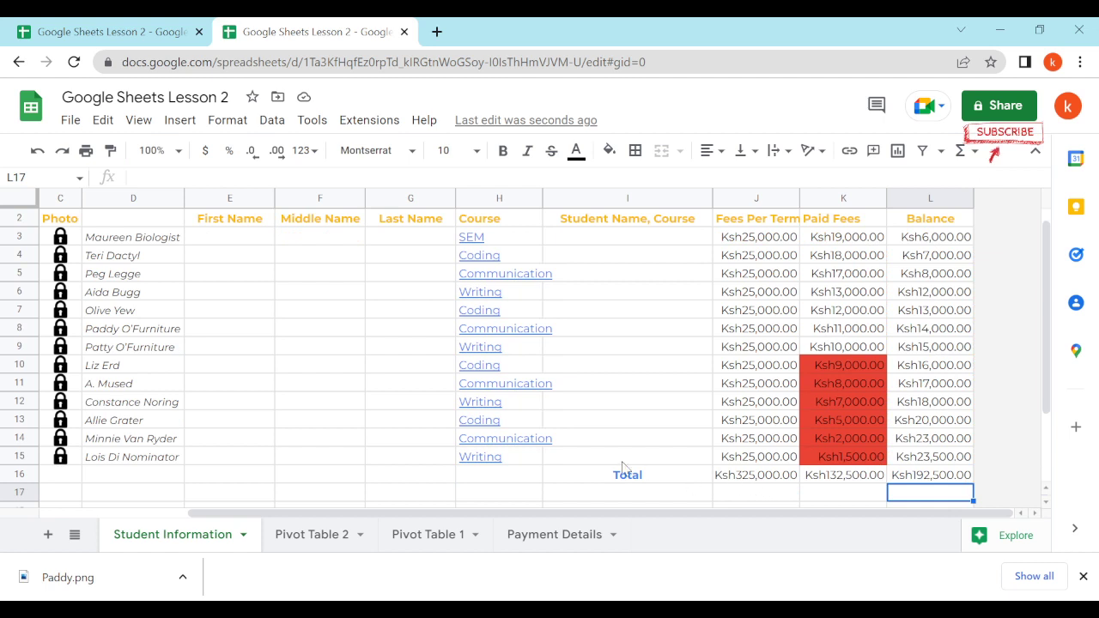
# Consult the Total row in the other Google Sheets Lesson 2 spreadsheet, return, and bold the totals across I16:L16 to match
pyautogui.click(588, 475)
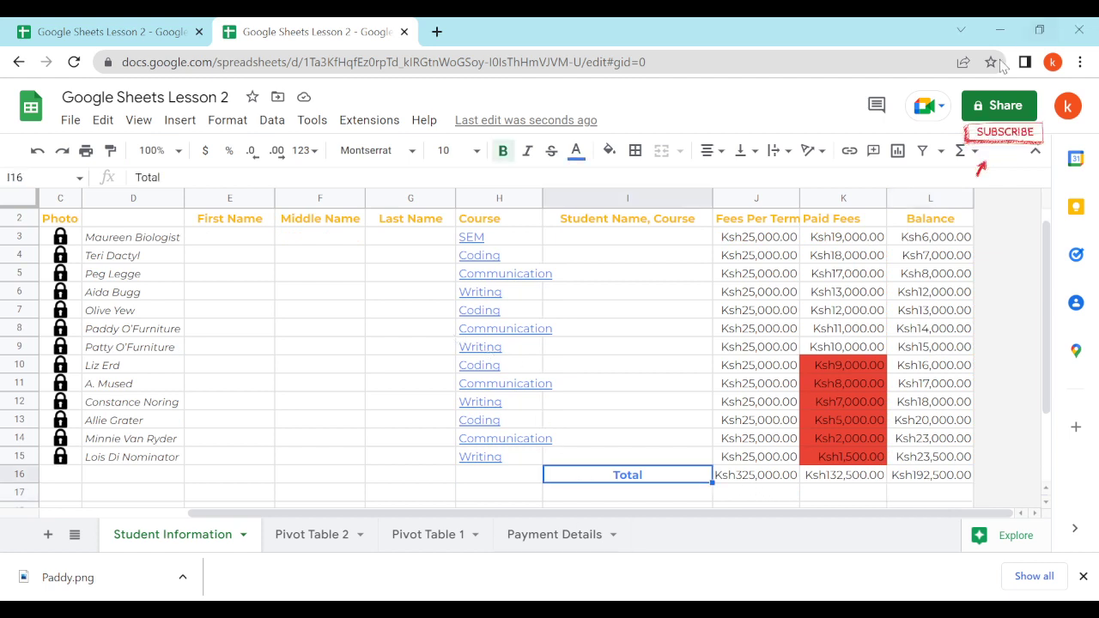
pyautogui.click(147, 25)
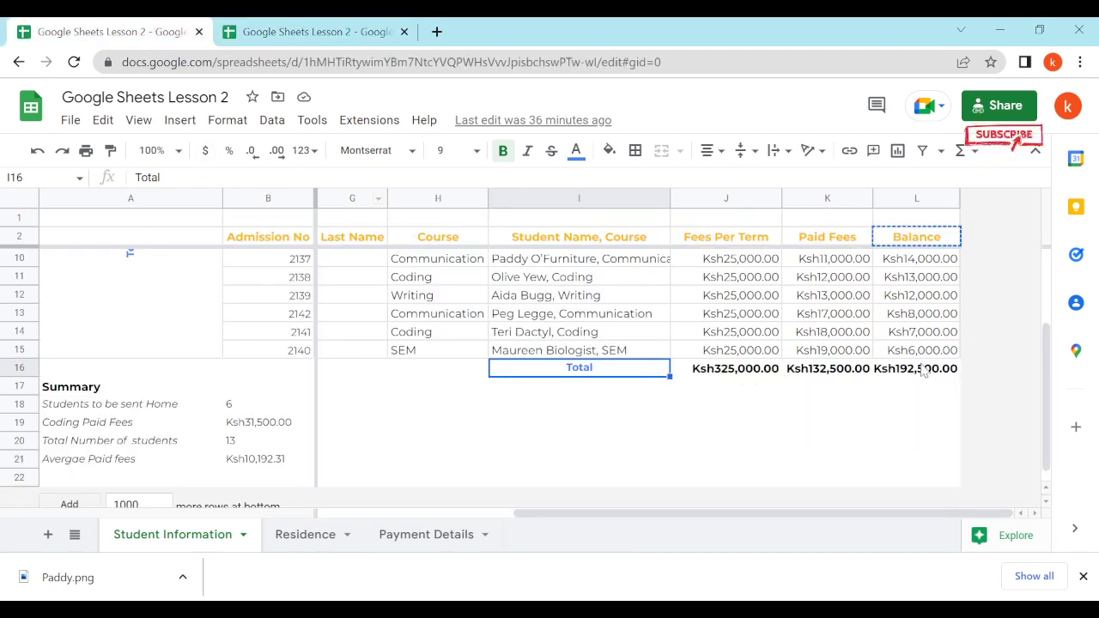
pyautogui.click(331, 33)
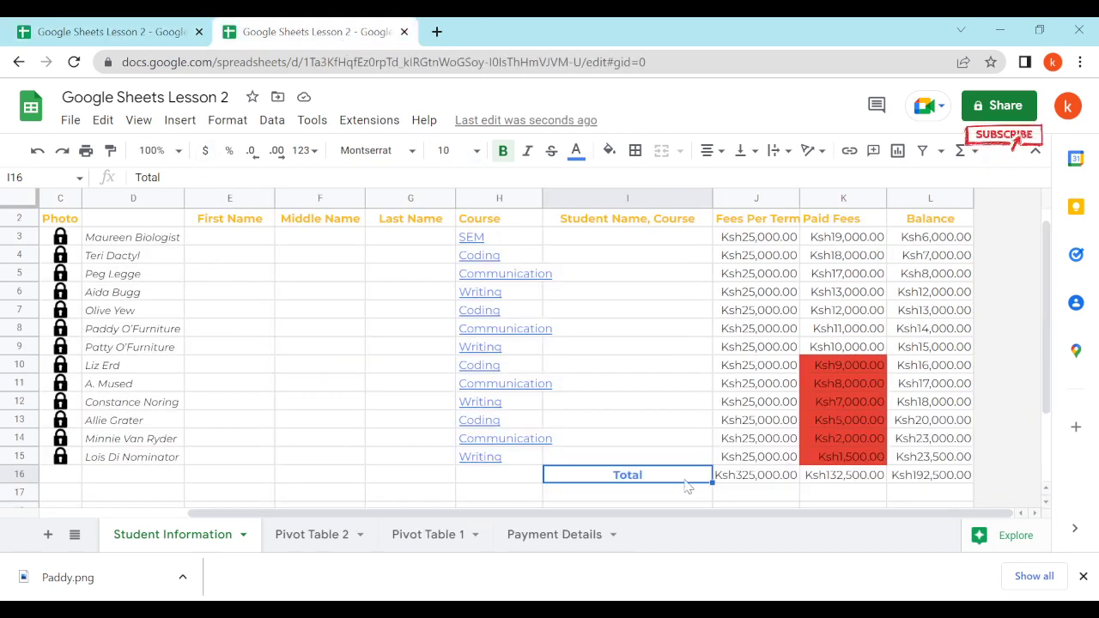
pyautogui.moveTo(688, 481); pyautogui.dragTo(938, 481)
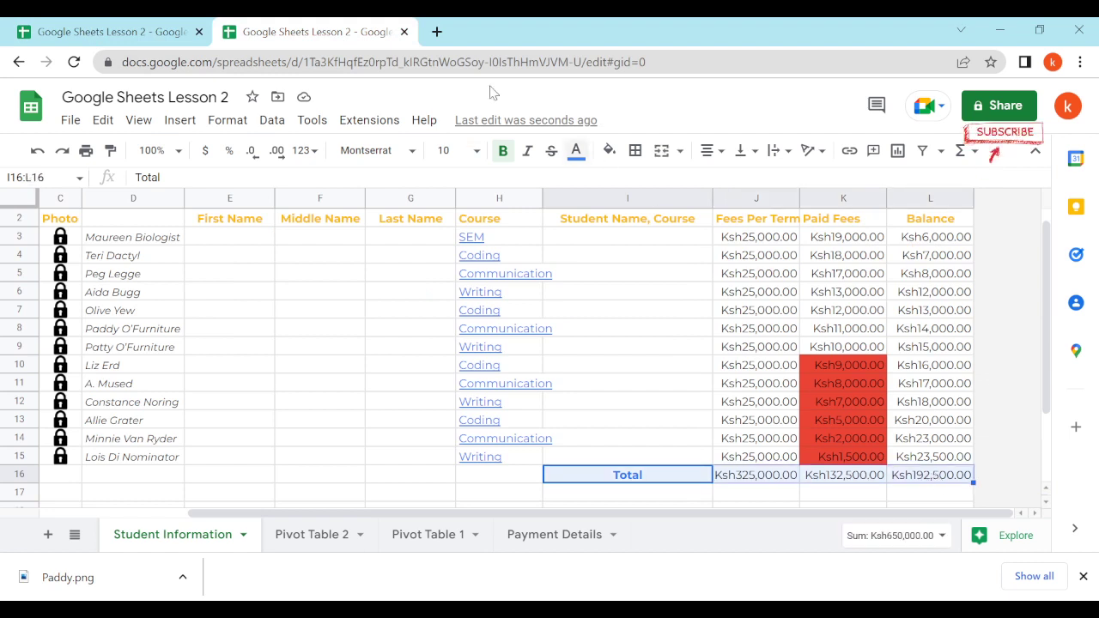
pyautogui.click(505, 156)
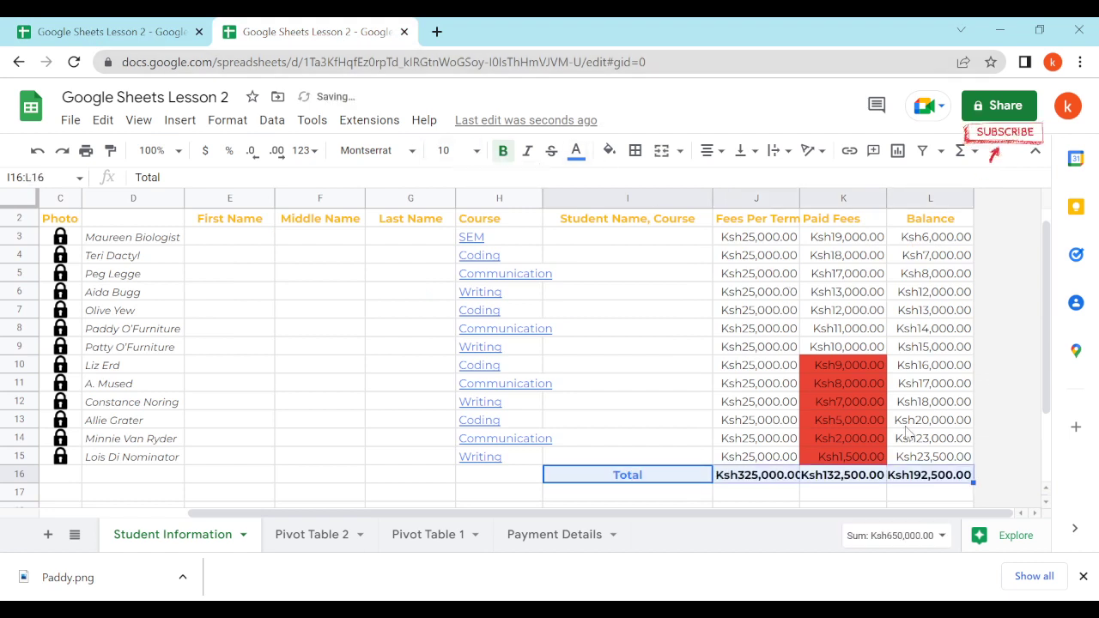
# Widen the Fees Per Term and Paid Fees columns slightly so their bold totals fit
pyautogui.click(777, 492)
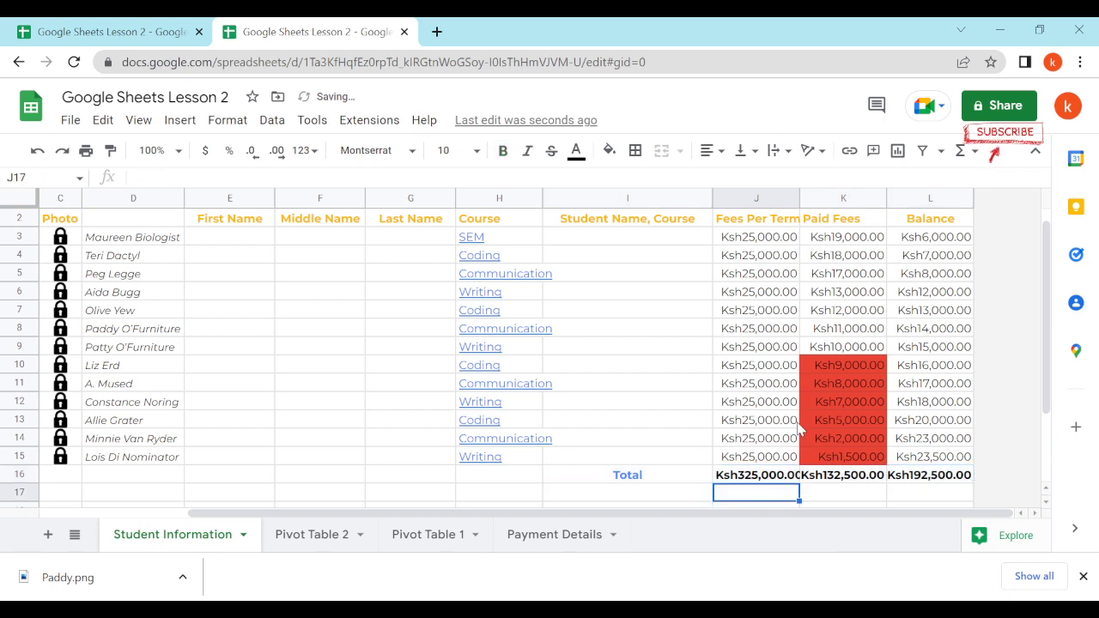
pyautogui.scroll(-2, 786, 464)
pyautogui.scroll(1, 799, 352)
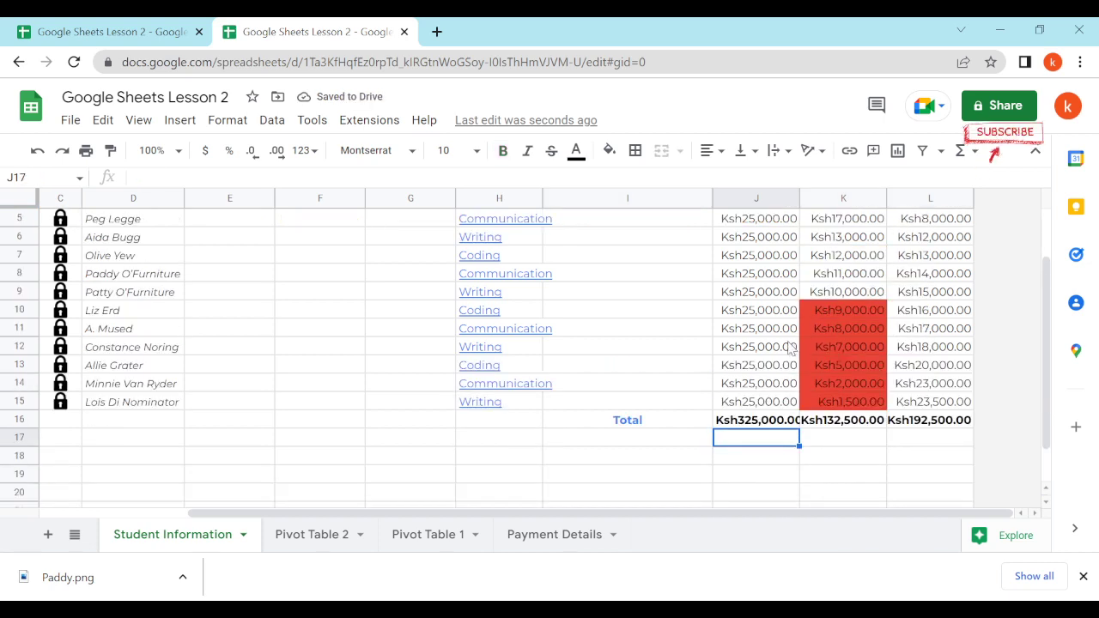
pyautogui.scroll(2, 782, 230)
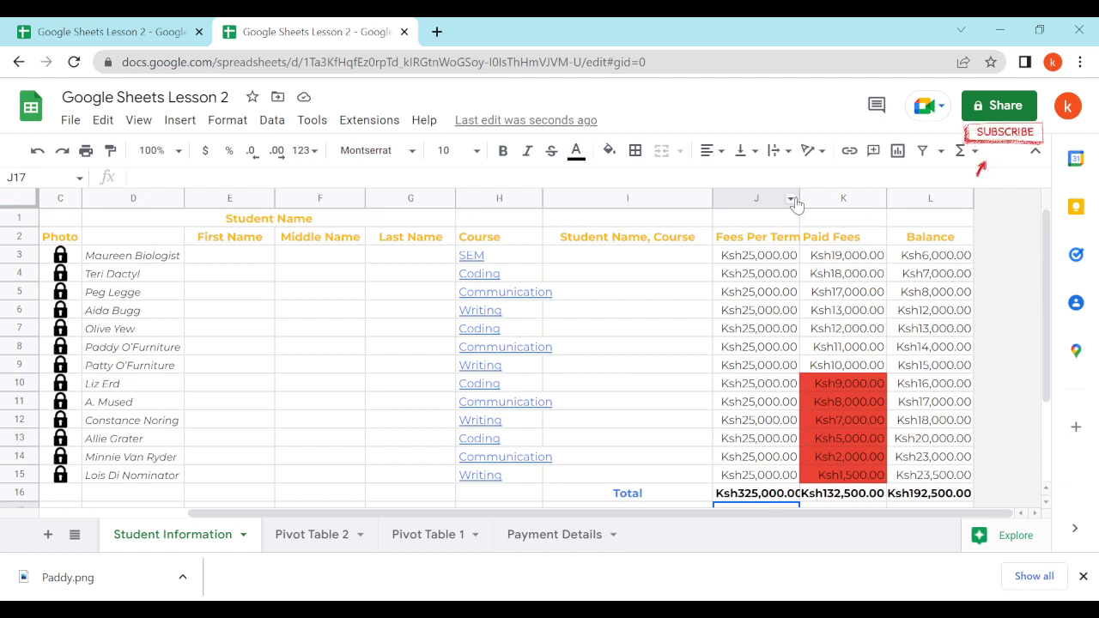
pyautogui.moveTo(798, 197); pyautogui.dragTo(806, 197)
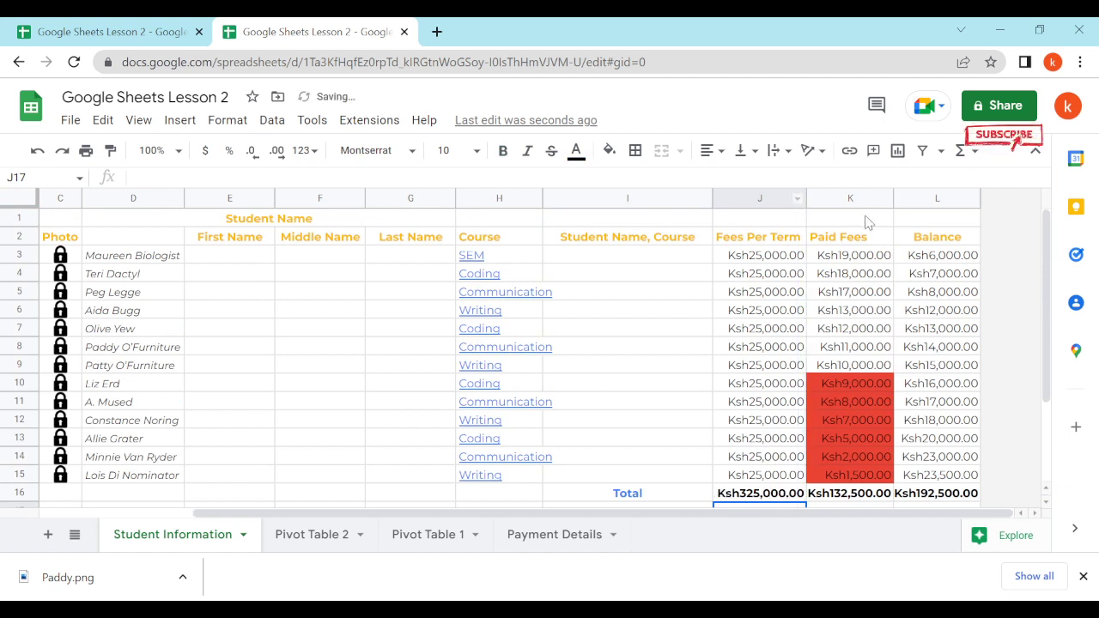
pyautogui.moveTo(894, 199); pyautogui.dragTo(898, 199)
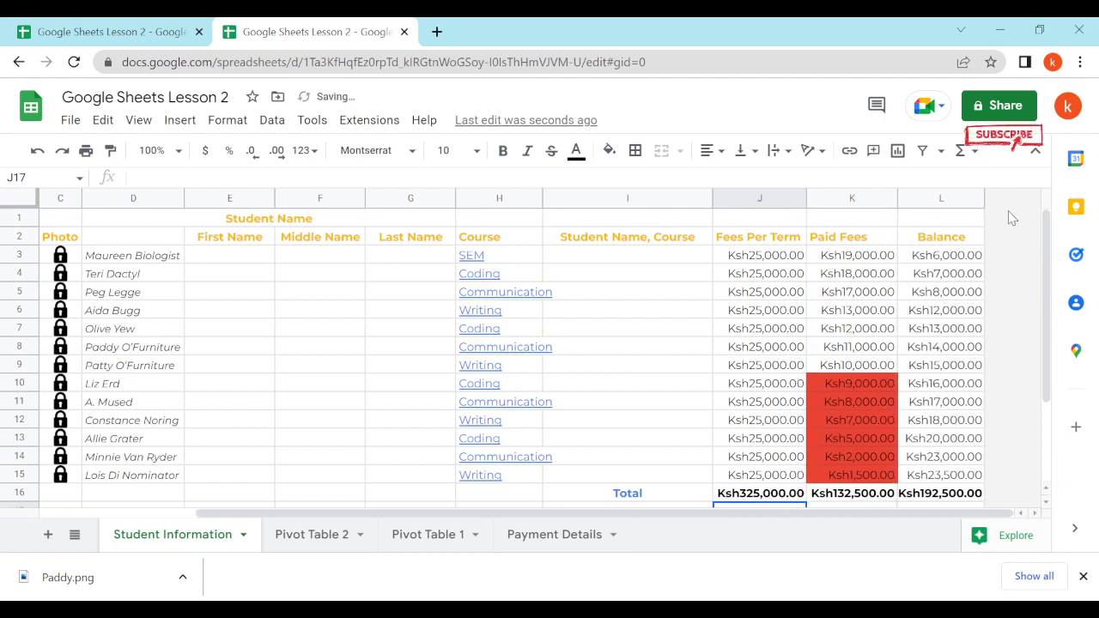
# Widen the Balance column slightly so its bold total fits
pyautogui.moveTo(982, 196); pyautogui.dragTo(988, 196)
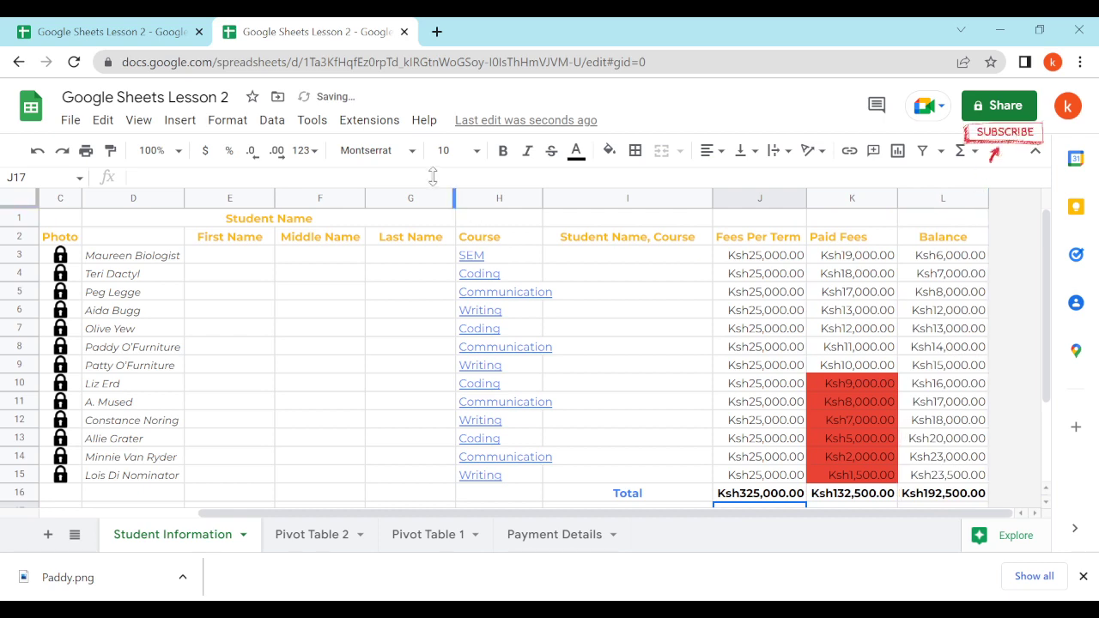
# Examine the Summary block in the other Google Sheets Lesson 2 spreadsheet and compare it with the Paid Fees data and empty rows in the working sheet
pyautogui.click(125, 39)
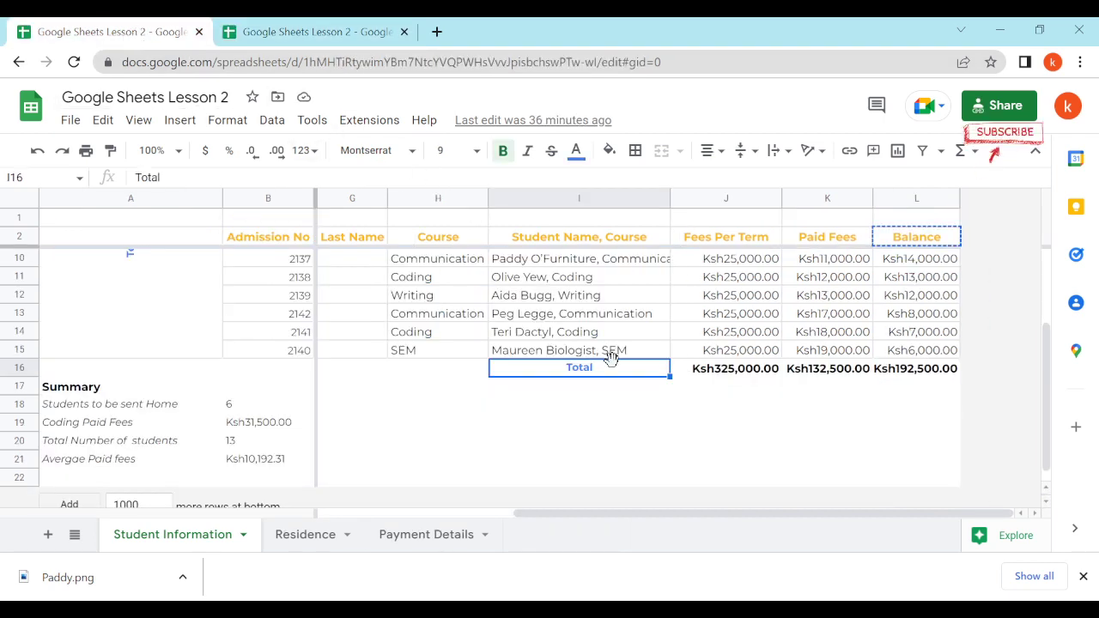
pyautogui.scroll(-1, 471, 363)
pyautogui.scroll(3, 507, 365)
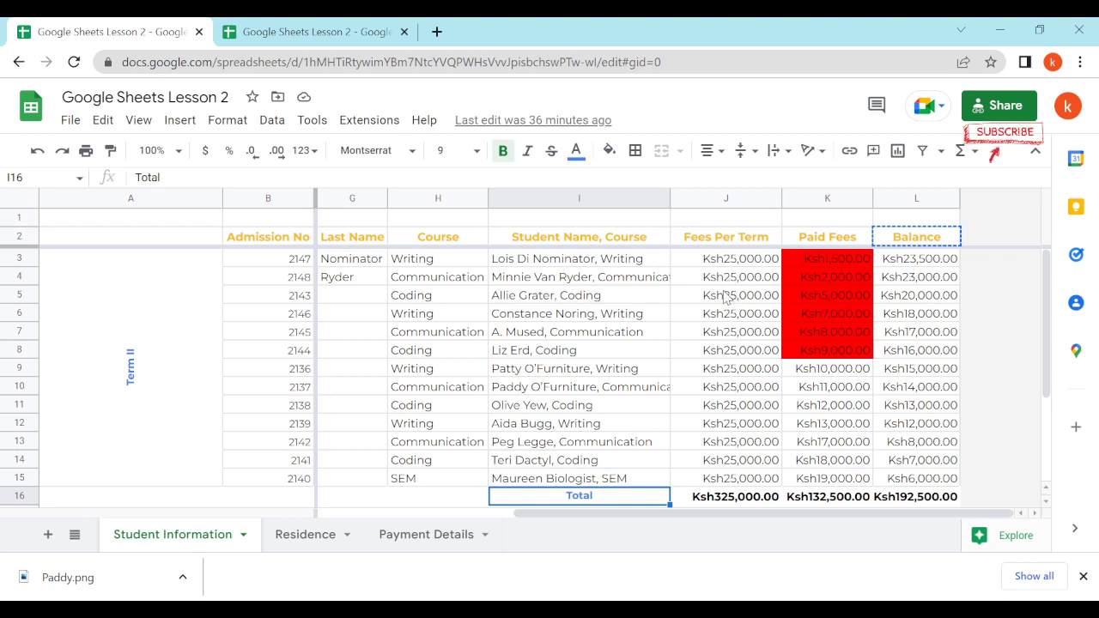
pyautogui.scroll(-3, 520, 369)
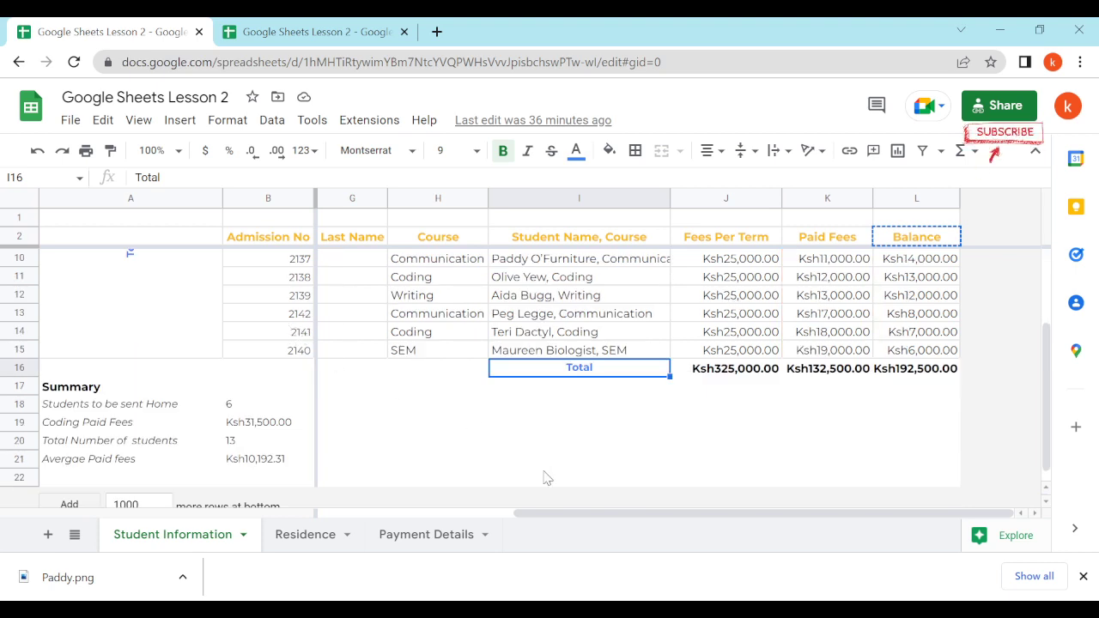
pyautogui.moveTo(558, 514); pyautogui.dragTo(361, 516)
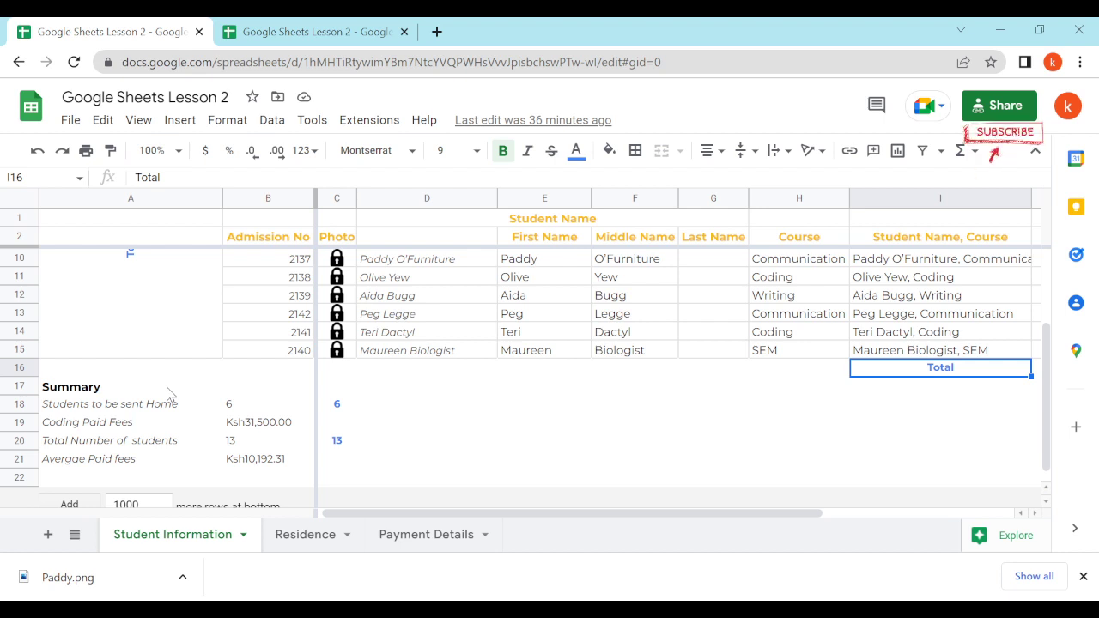
pyautogui.click(25, 410)
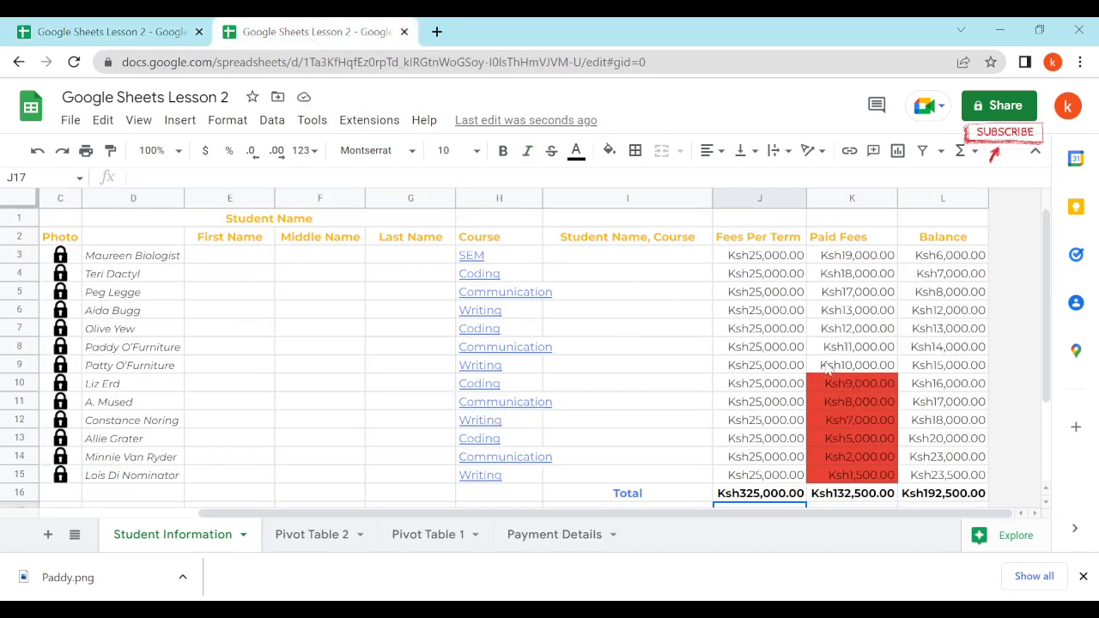
pyautogui.scroll(-1, 827, 369)
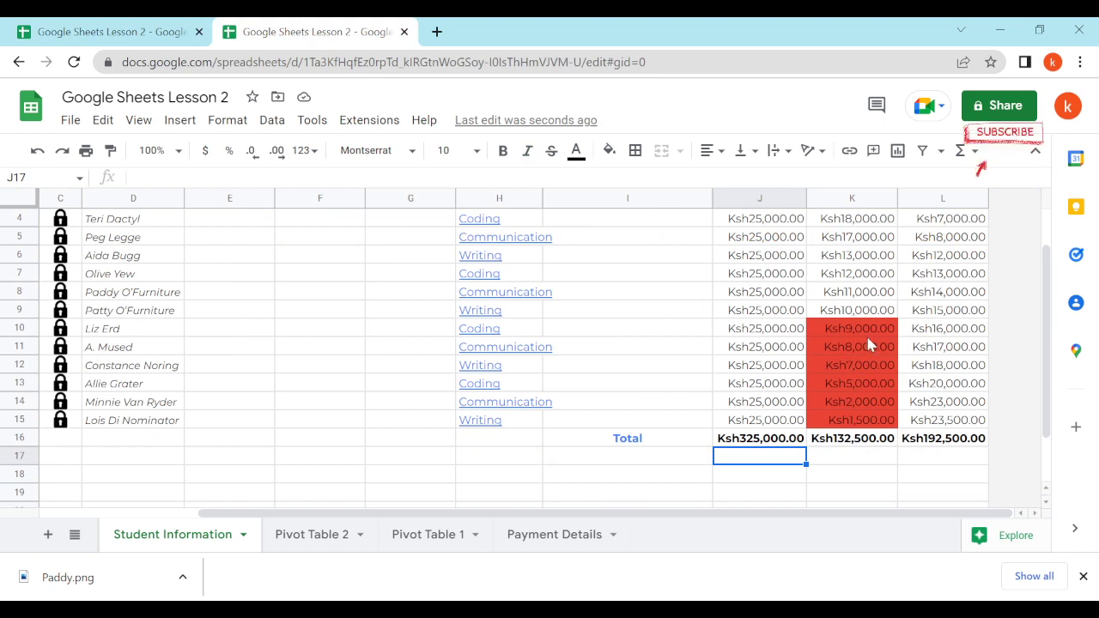
pyautogui.scroll(-1, 424, 316)
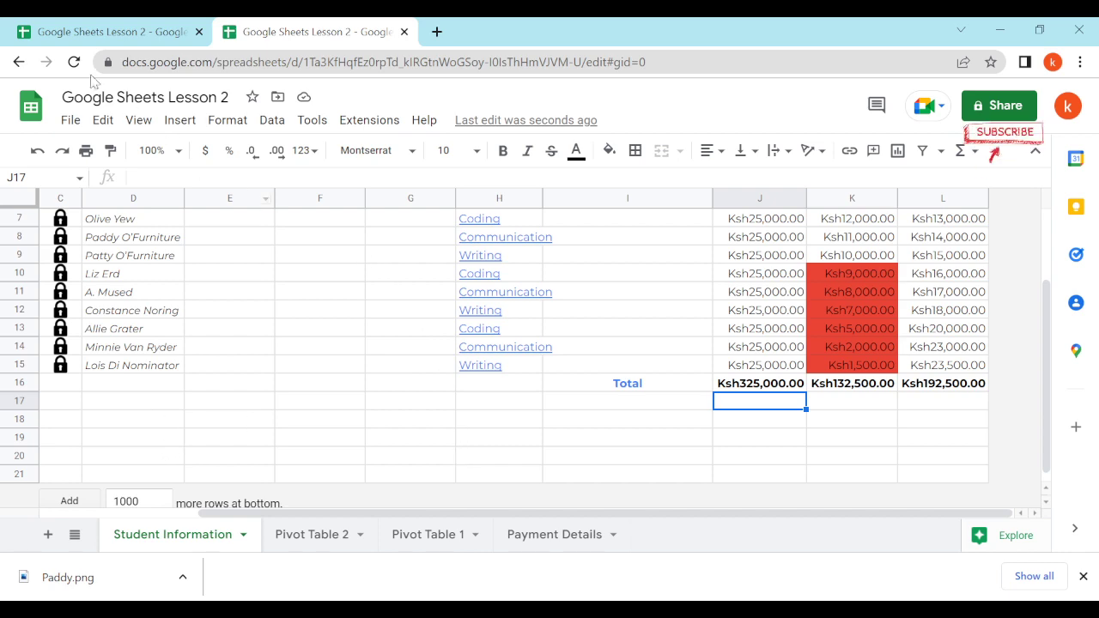
pyautogui.click(86, 32)
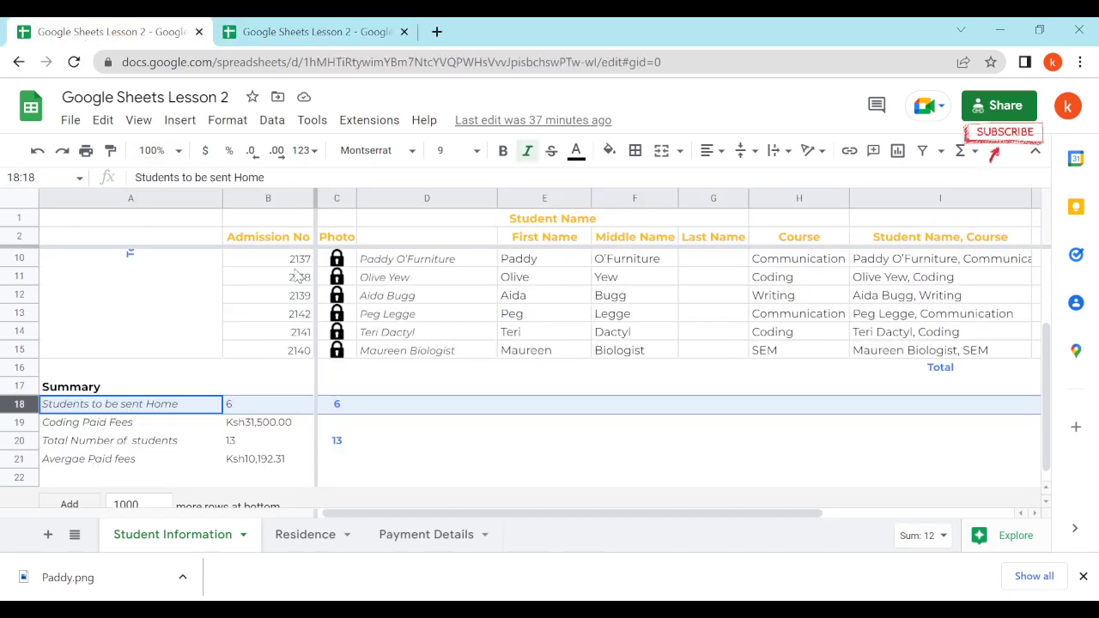
pyautogui.click(342, 35)
pyautogui.click(62, 418)
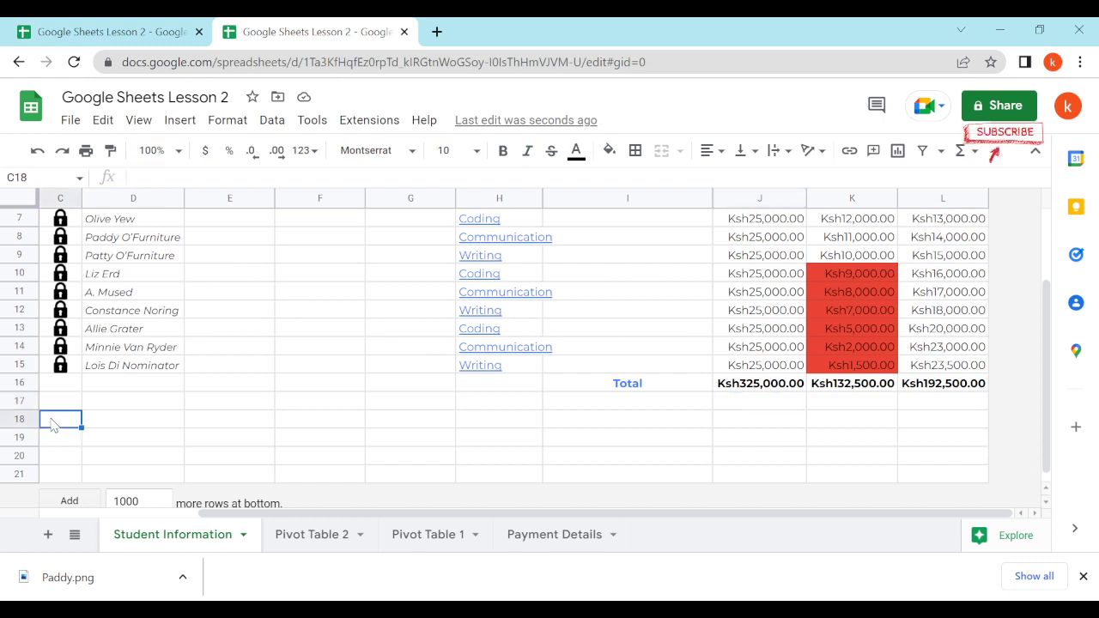
# Copy the Summary heading and its four labels in A17:A21 from the other Google Sheets Lesson 2 spreadsheet
pyautogui.click(153, 40)
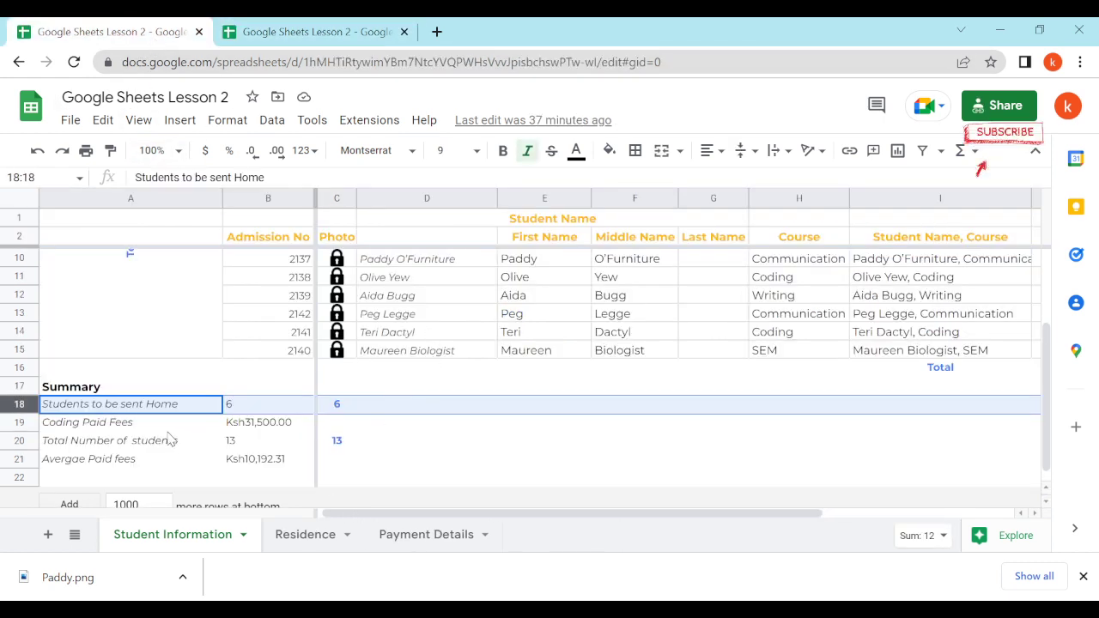
pyautogui.click(142, 414)
pyautogui.rightClick(141, 414)
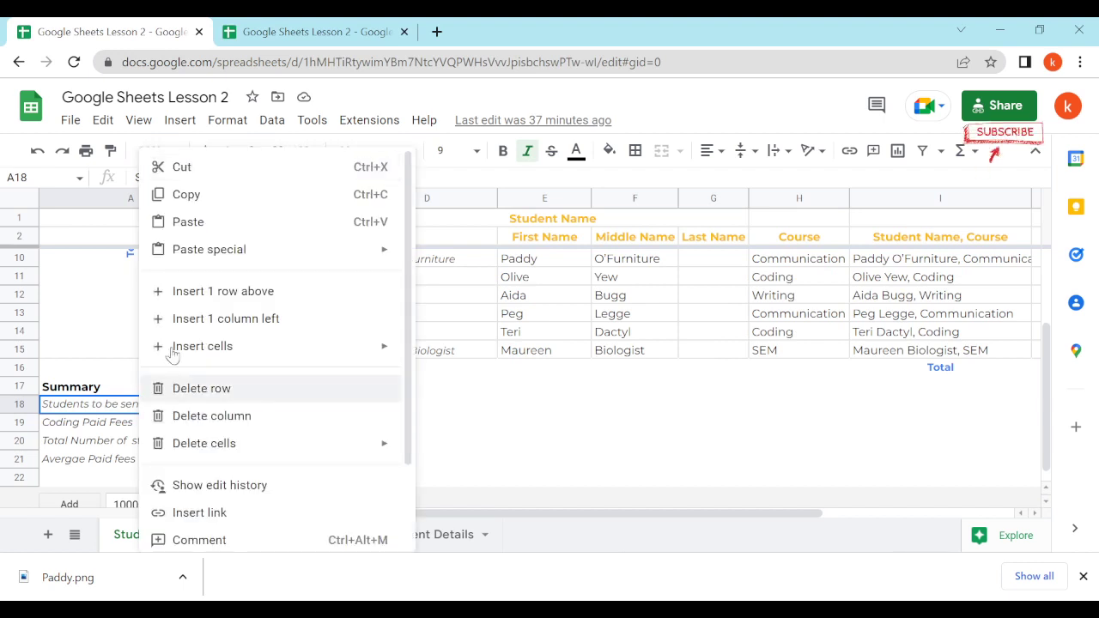
pyautogui.rightClick(88, 392)
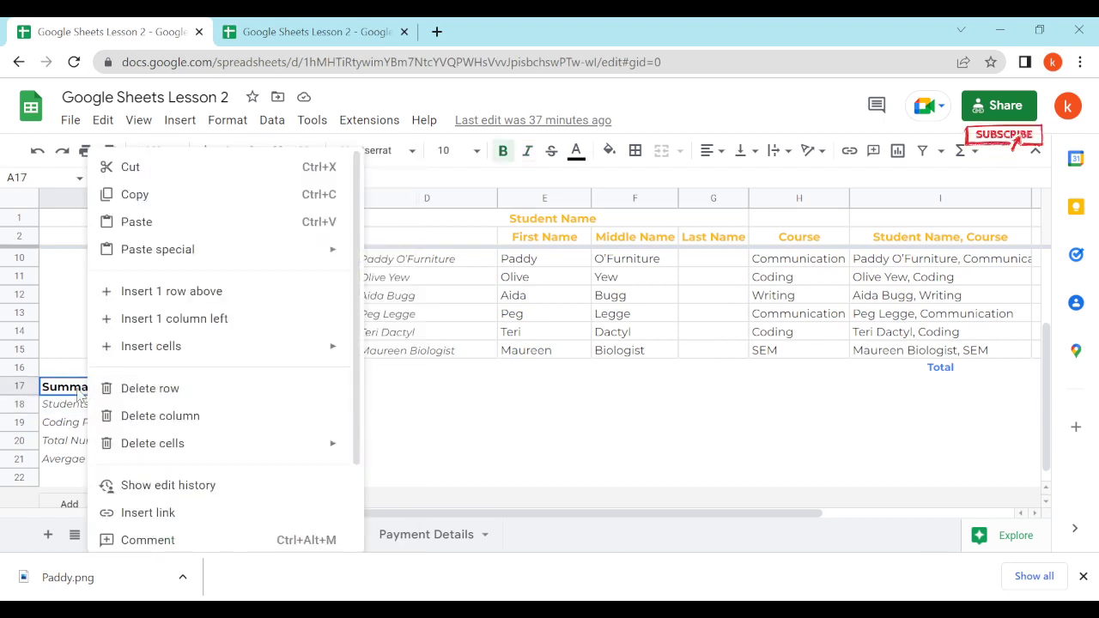
pyautogui.moveTo(86, 392); pyautogui.dragTo(86, 460)
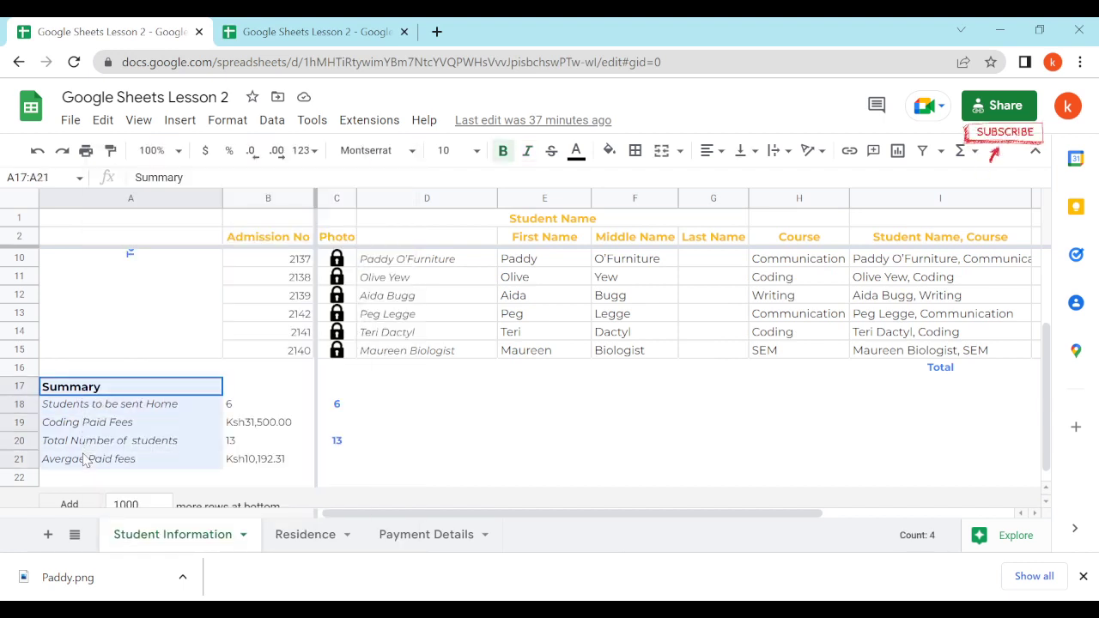
pyautogui.rightClick(86, 460)
pyautogui.click(150, 199)
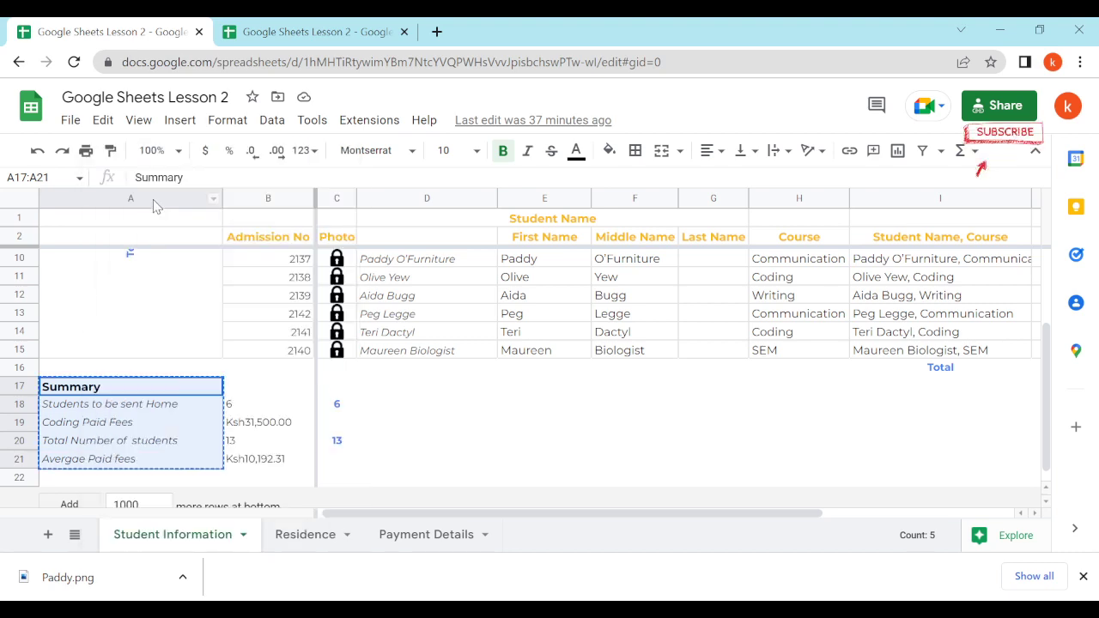
# Paste the Summary labels into A17:A21 of the working spreadsheet and widen column A to fit them
pyautogui.click(309, 31)
pyautogui.click(62, 402)
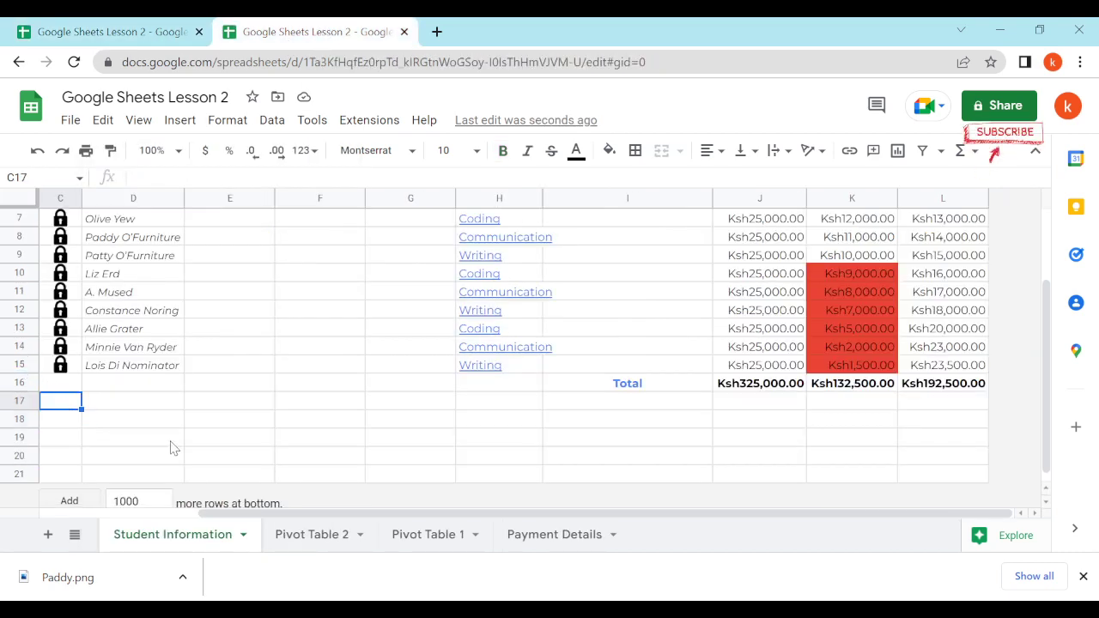
pyautogui.moveTo(238, 513); pyautogui.dragTo(75, 464)
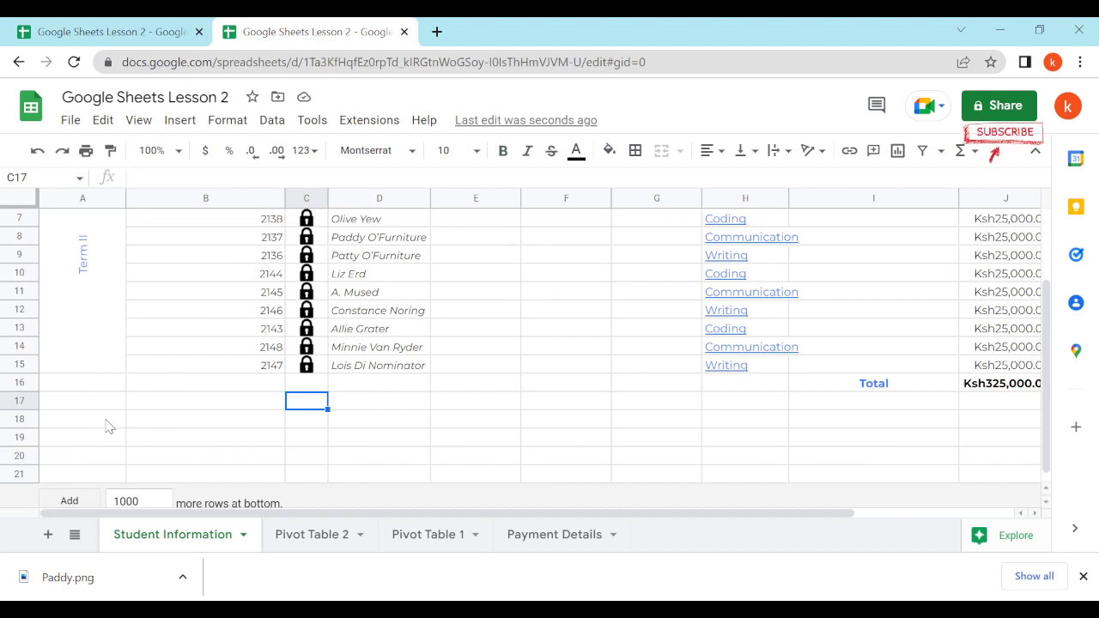
pyautogui.click(96, 422)
pyautogui.click(95, 401)
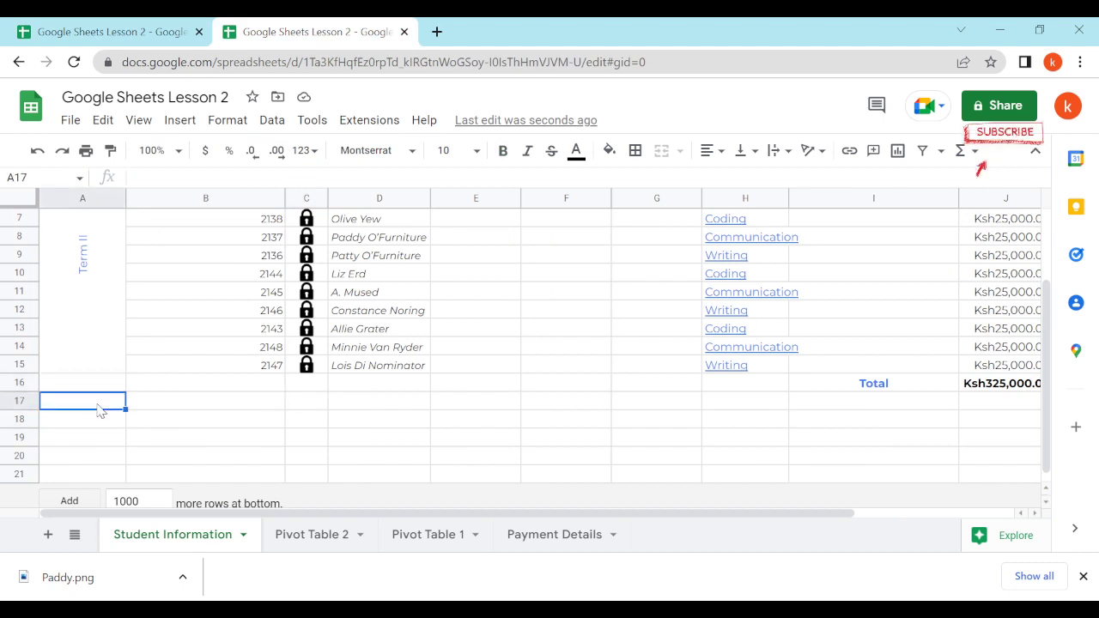
pyautogui.write('Summary Students to be sent Home Coding Paid Fees Total Number of Students Avergae Paid fees')
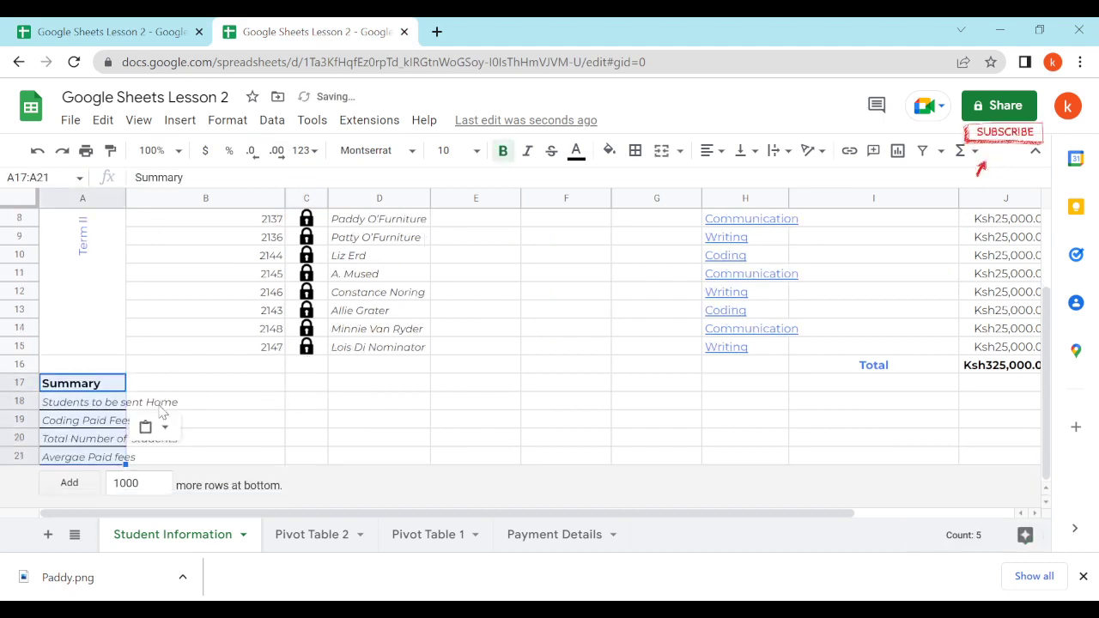
pyautogui.click(114, 425)
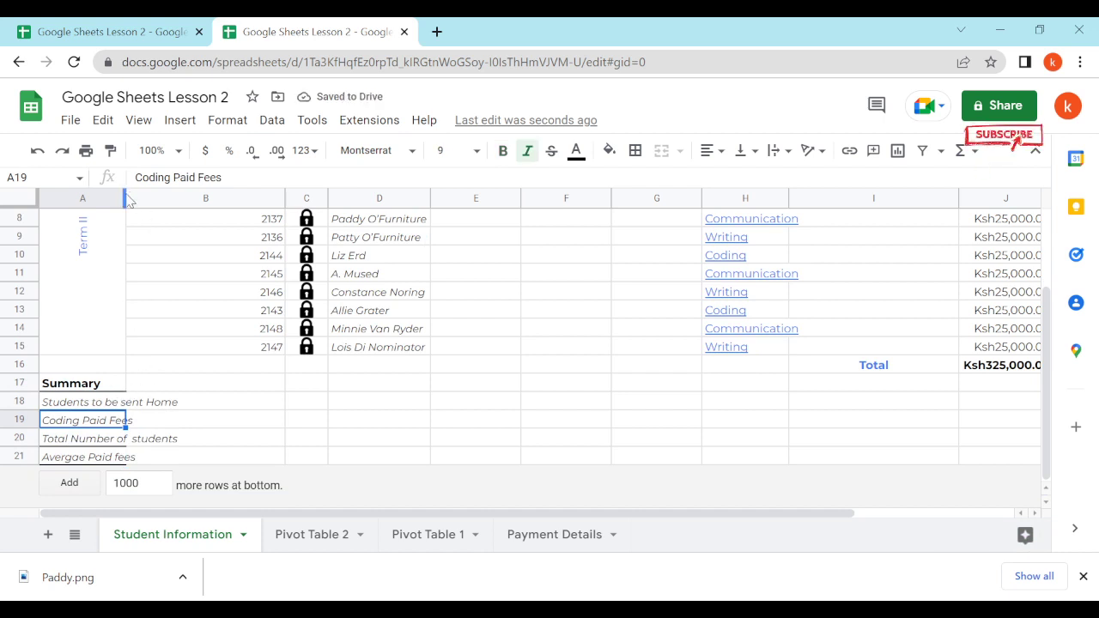
pyautogui.moveTo(156, 208); pyautogui.dragTo(194, 207)
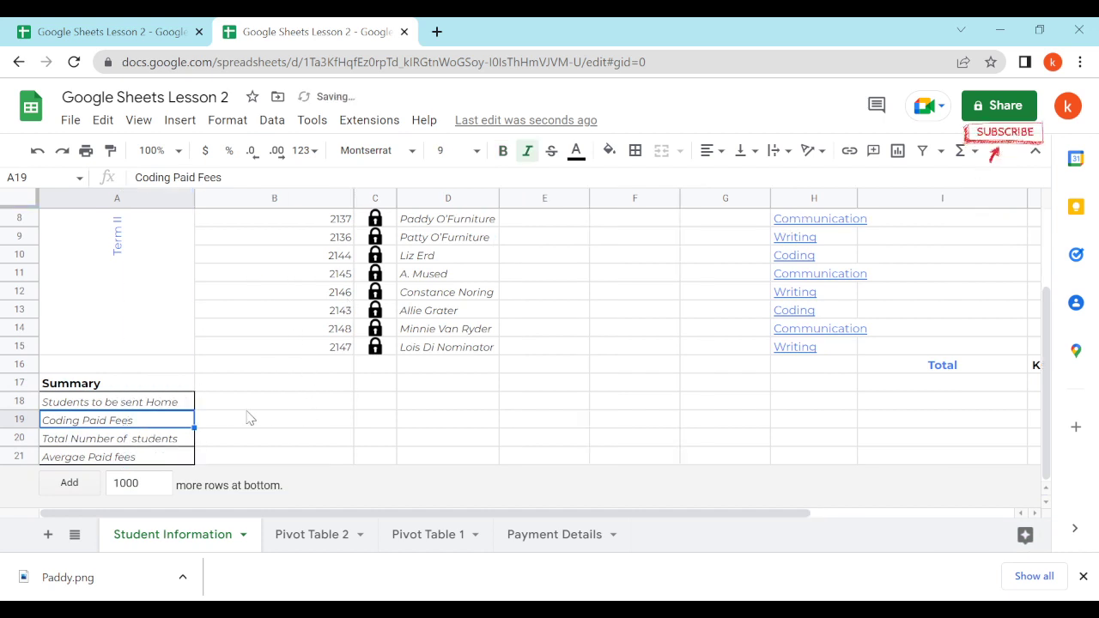
# Check the formulas for Students to be sent Home in B18 and C18 of the other Google Sheets Lesson 2 spreadsheet, and return
pyautogui.click(121, 406)
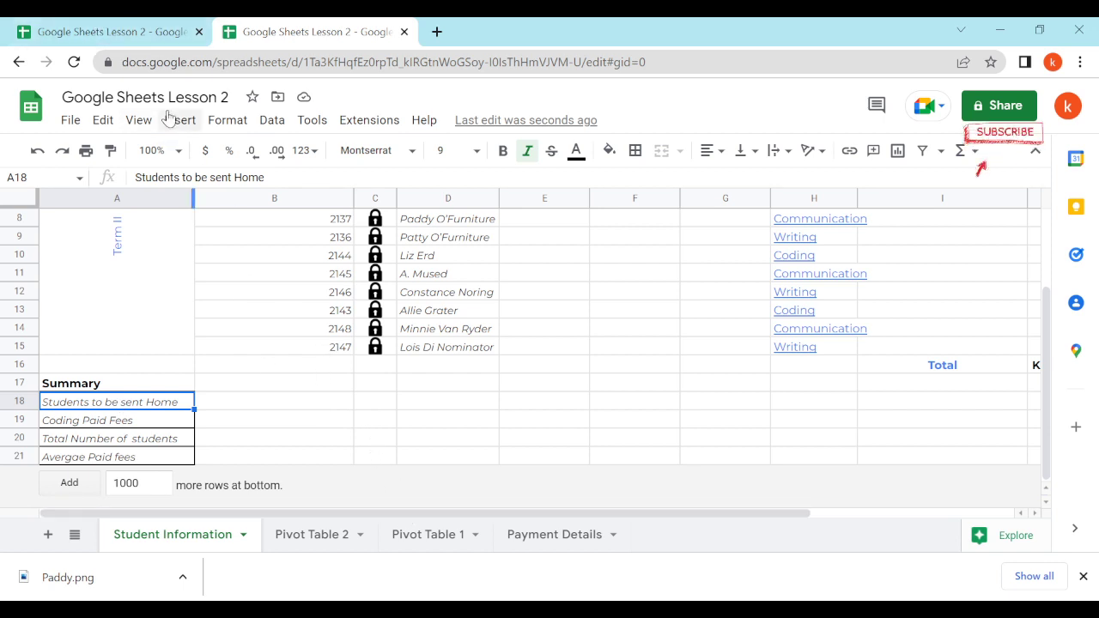
pyautogui.click(172, 34)
pyautogui.click(254, 409)
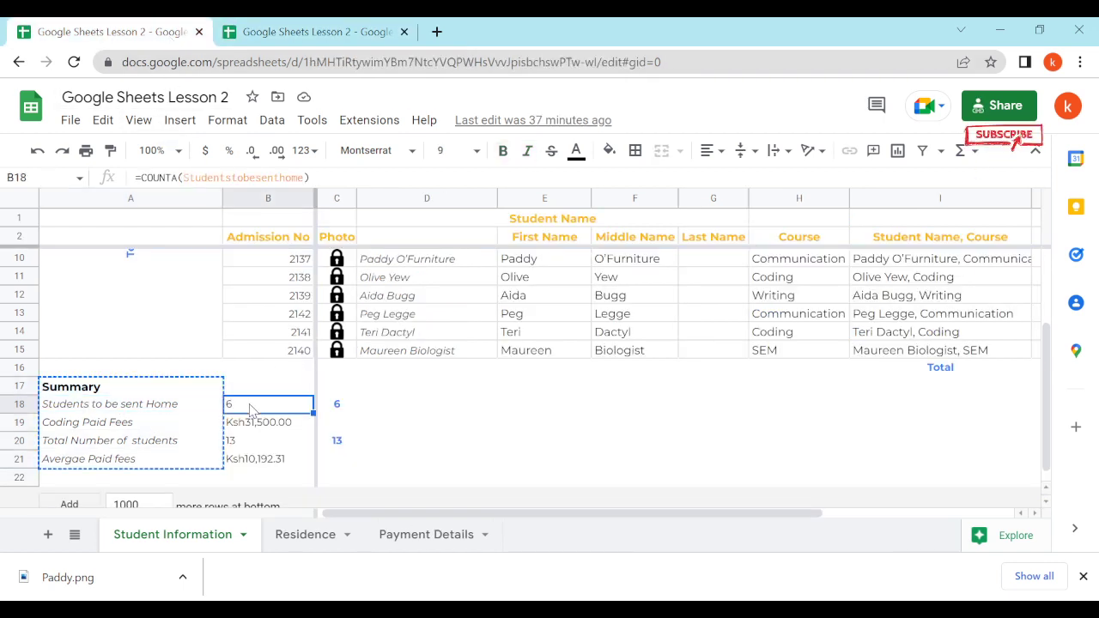
pyautogui.click(337, 405)
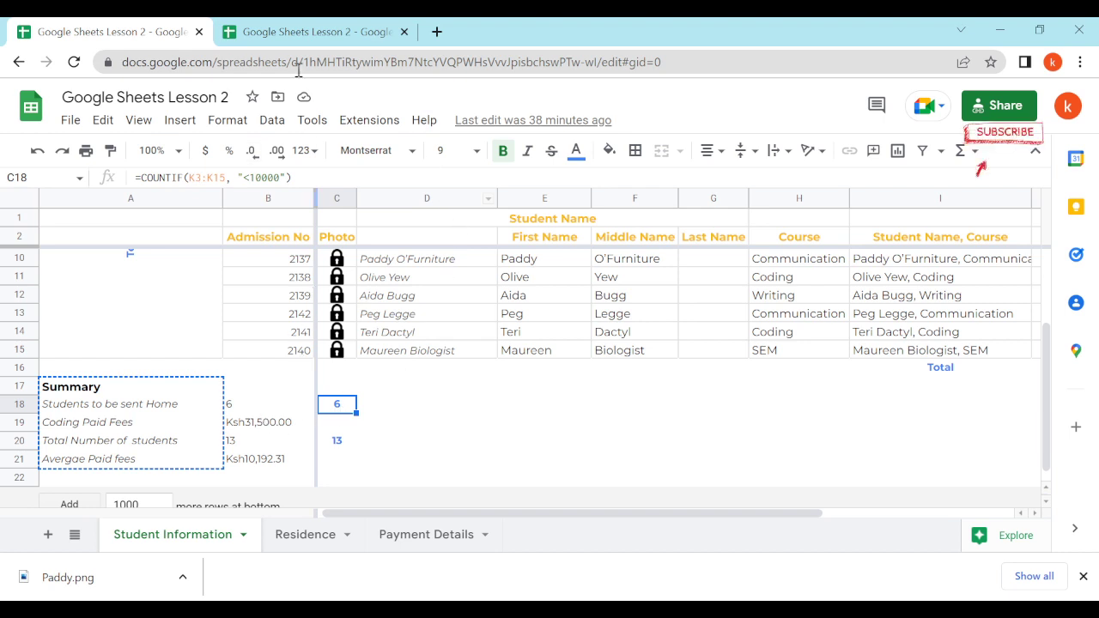
pyautogui.click(307, 35)
# Begin a COUNTIF formula in C18 of the working spreadsheet, in the Students to be sent Home row
pyautogui.click(383, 404)
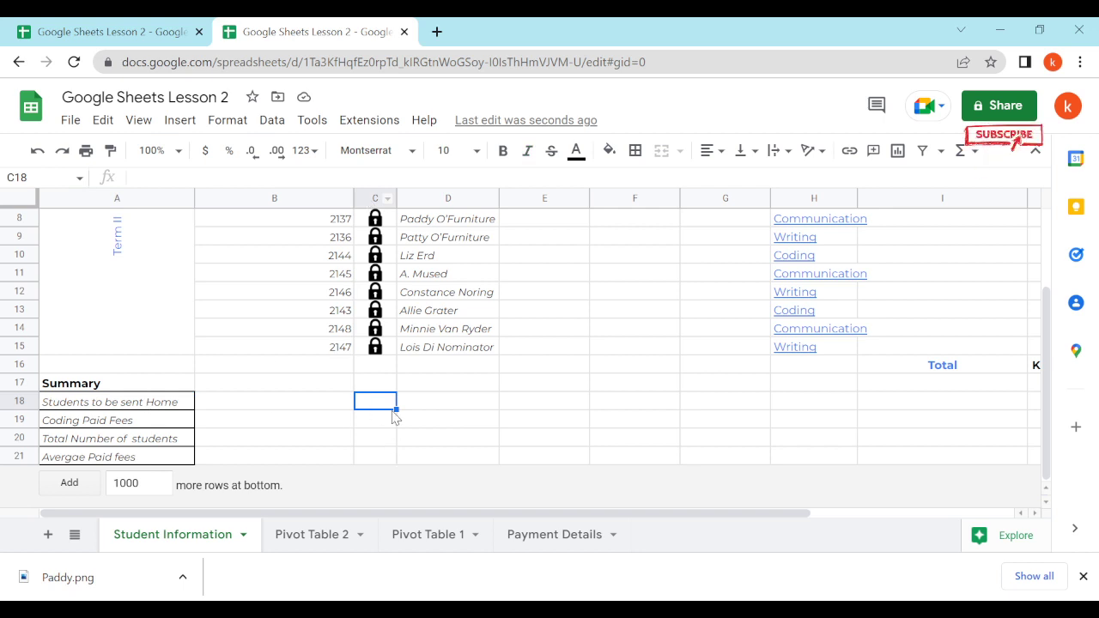
pyautogui.moveTo(453, 514); pyautogui.dragTo(628, 518)
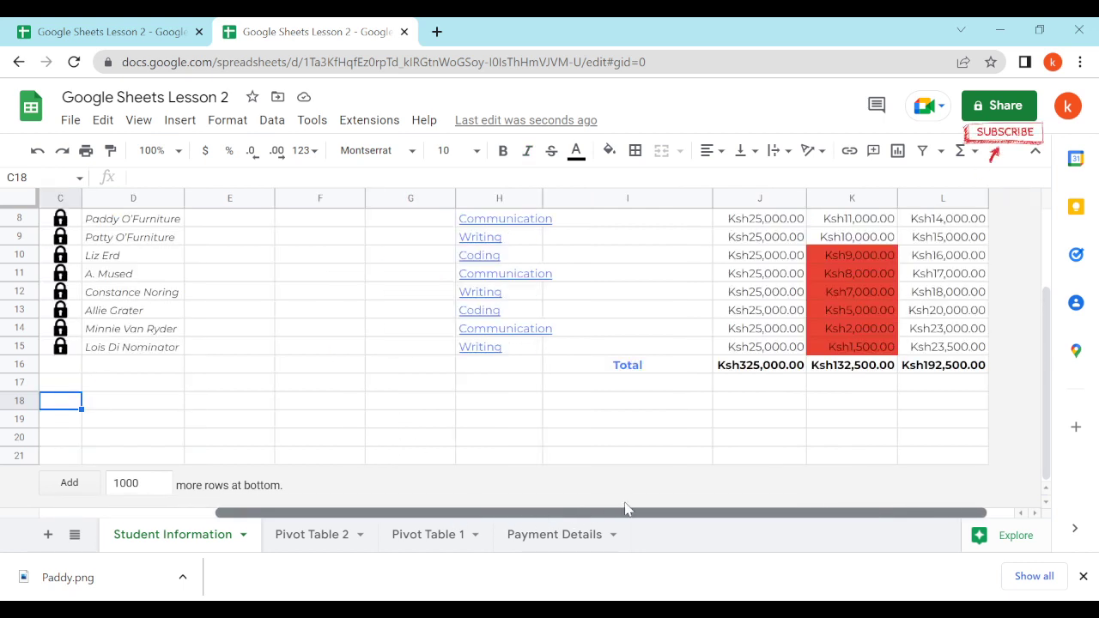
pyautogui.scroll(3, 822, 288)
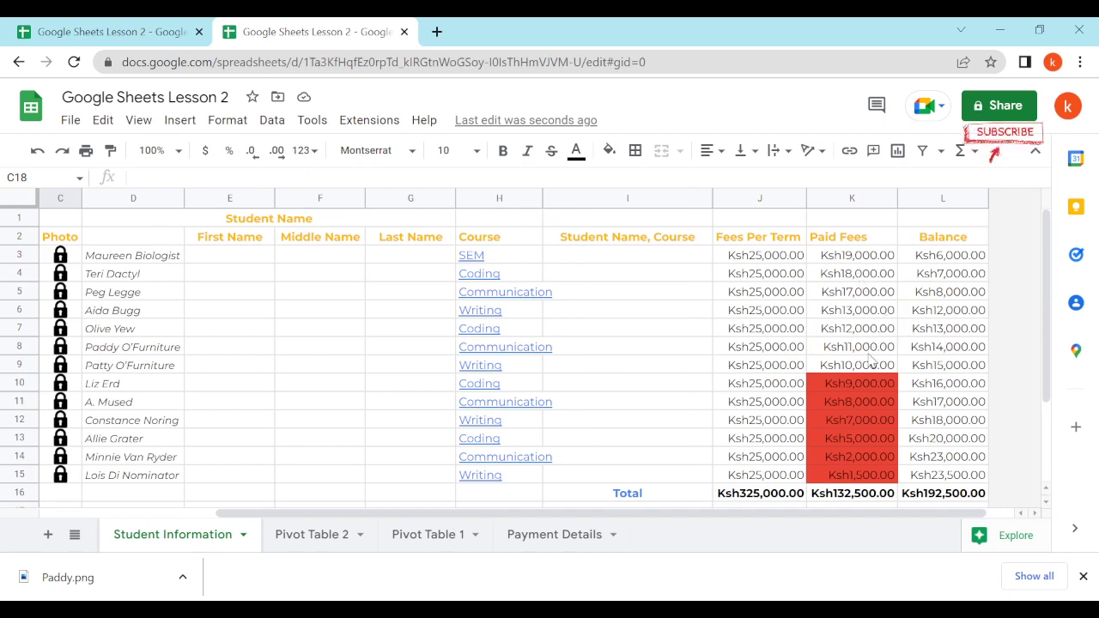
pyautogui.scroll(-1, 870, 360)
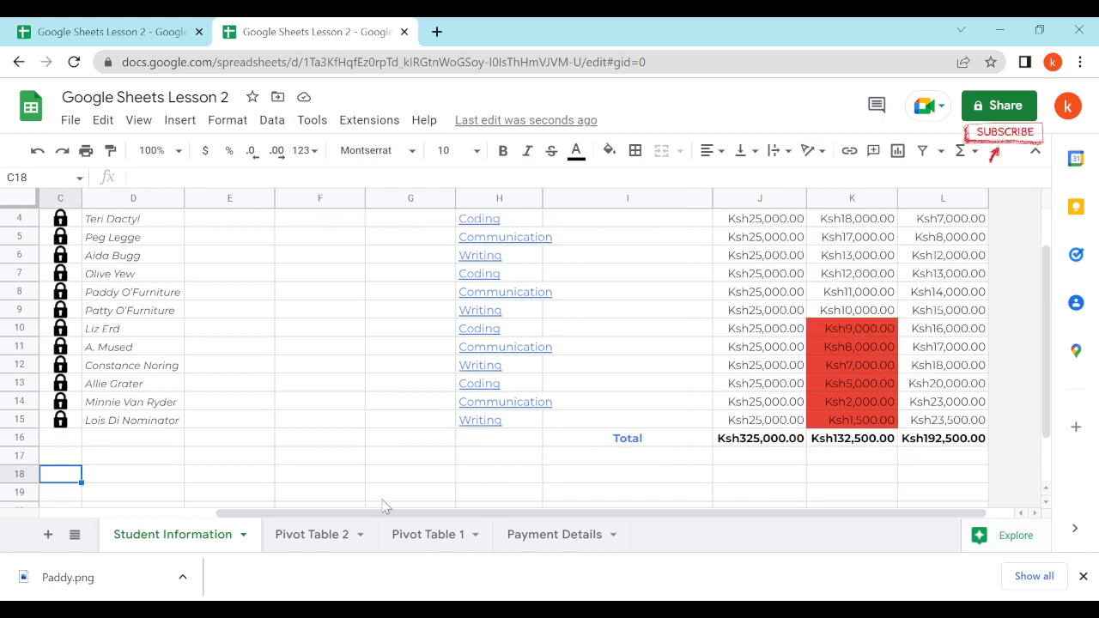
pyautogui.moveTo(383, 514); pyautogui.dragTo(336, 515)
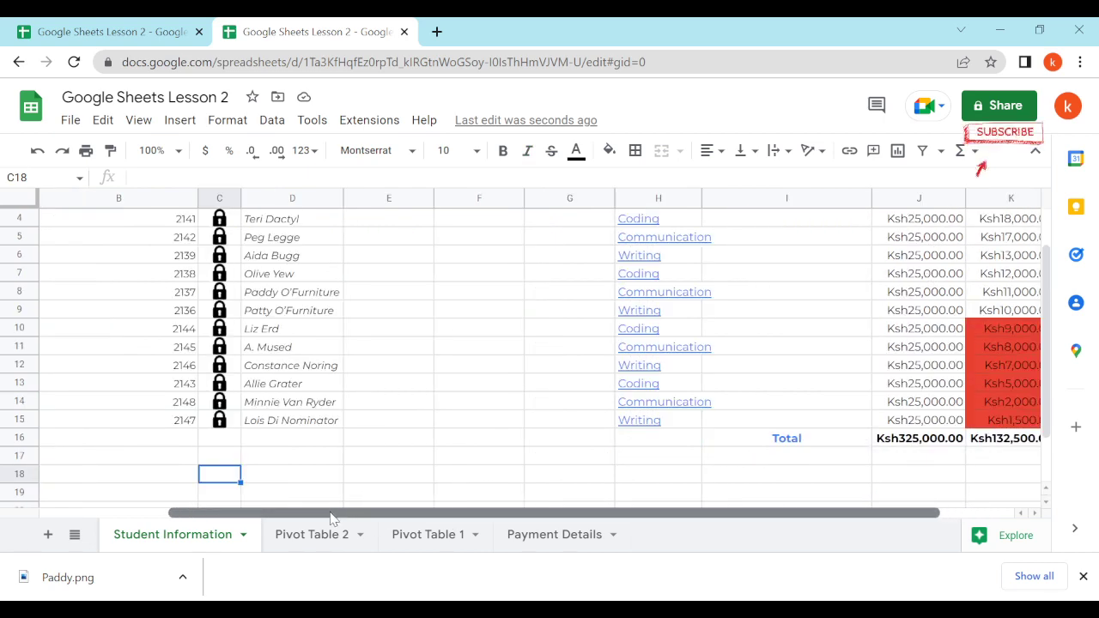
pyautogui.doubleClick(219, 472)
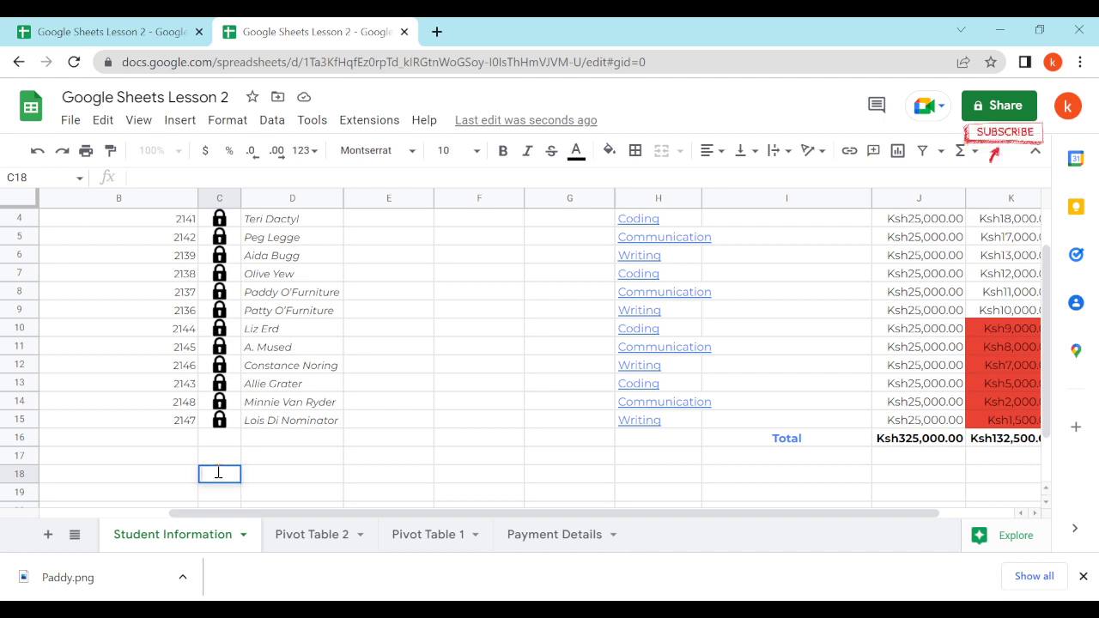
pyautogui.write('=')
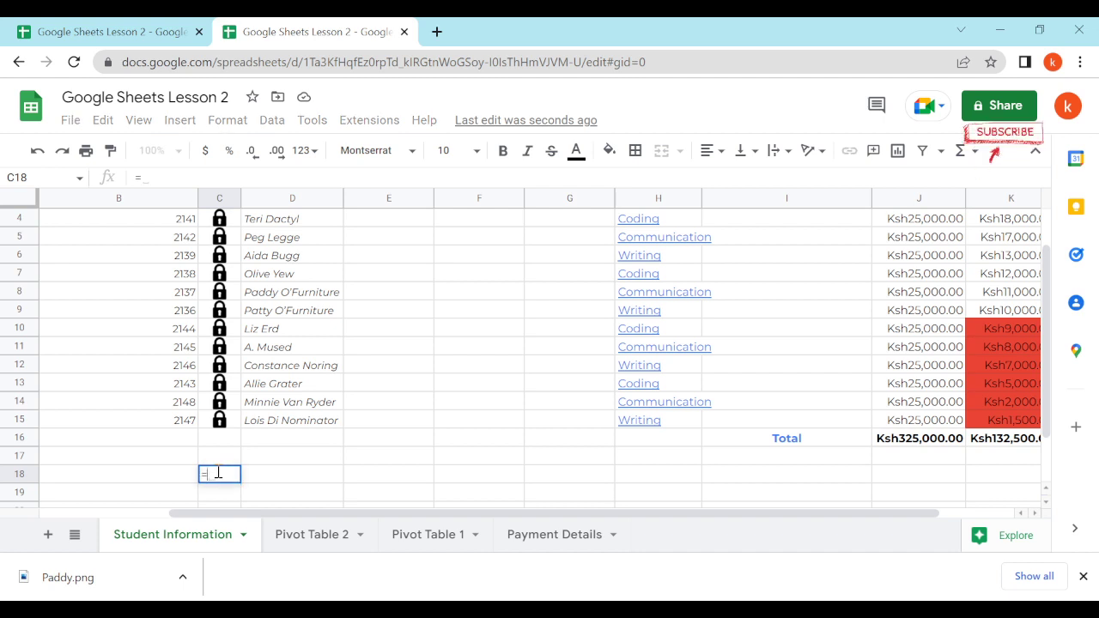
pyautogui.write('CO')
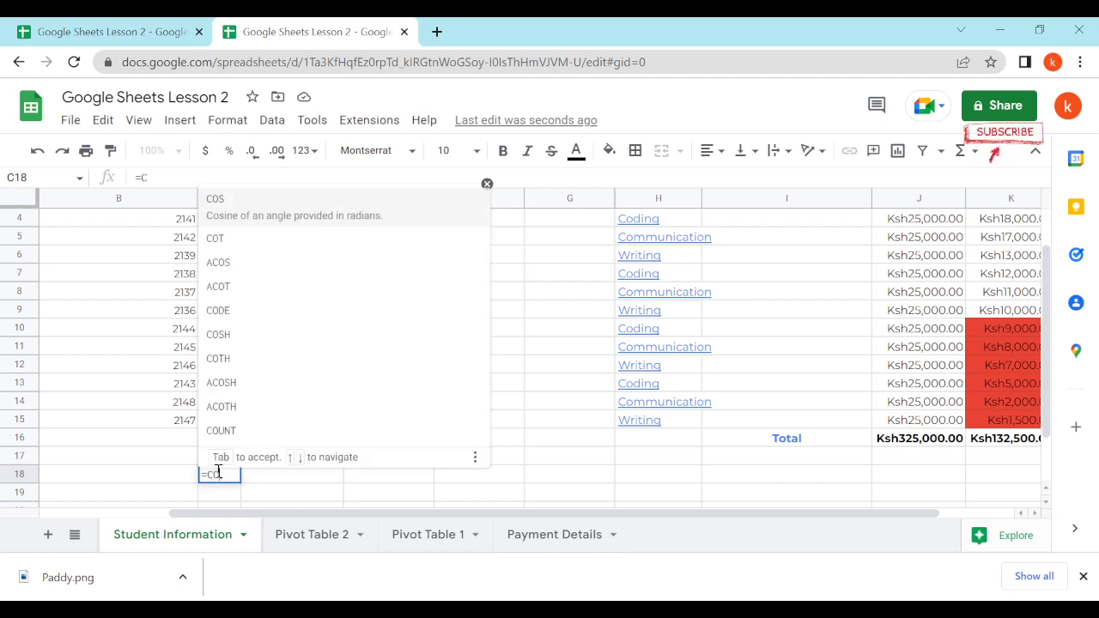
pyautogui.write('UNTIF')
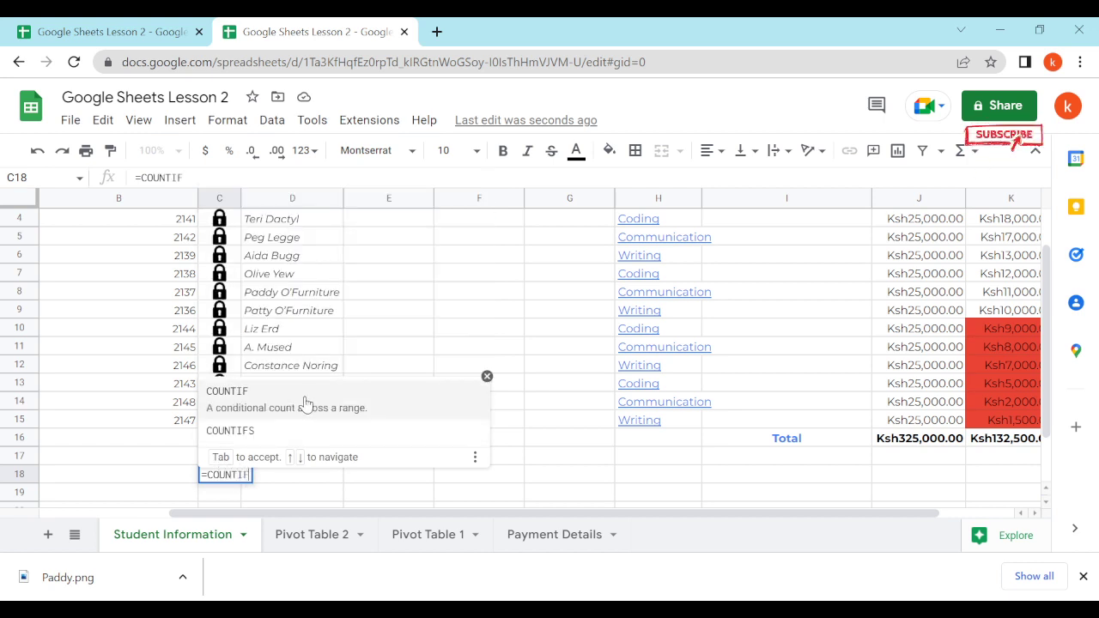
pyautogui.click(306, 404)
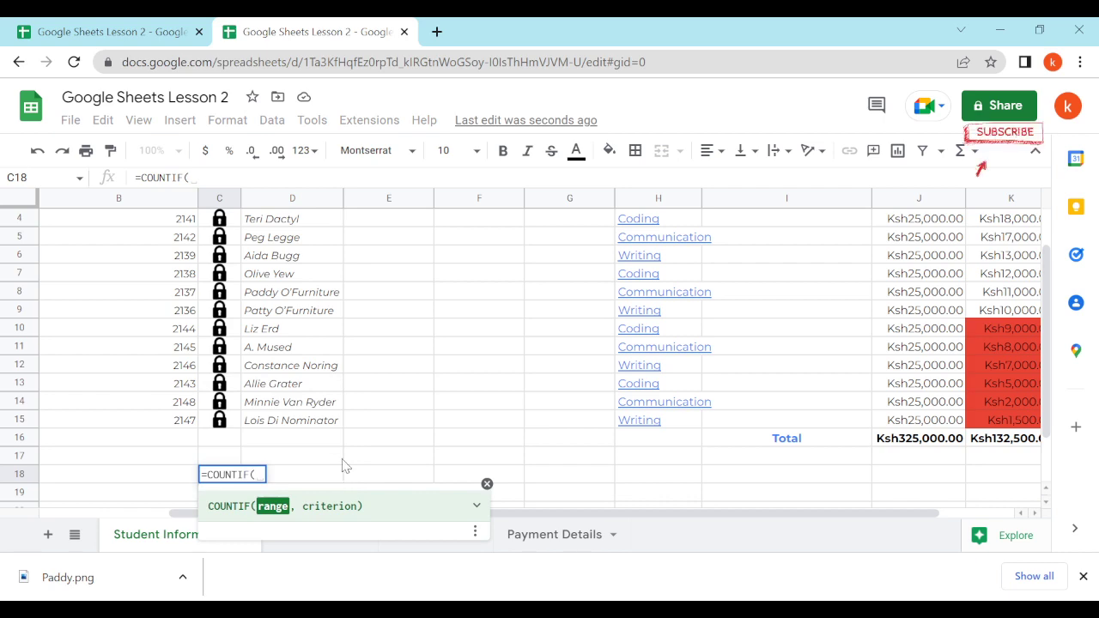
# Set the COUNTIF range in C18 to the Paid Fees amounts in K3:K15
pyautogui.scroll(-1, 363, 385)
pyautogui.scroll(1, 563, 466)
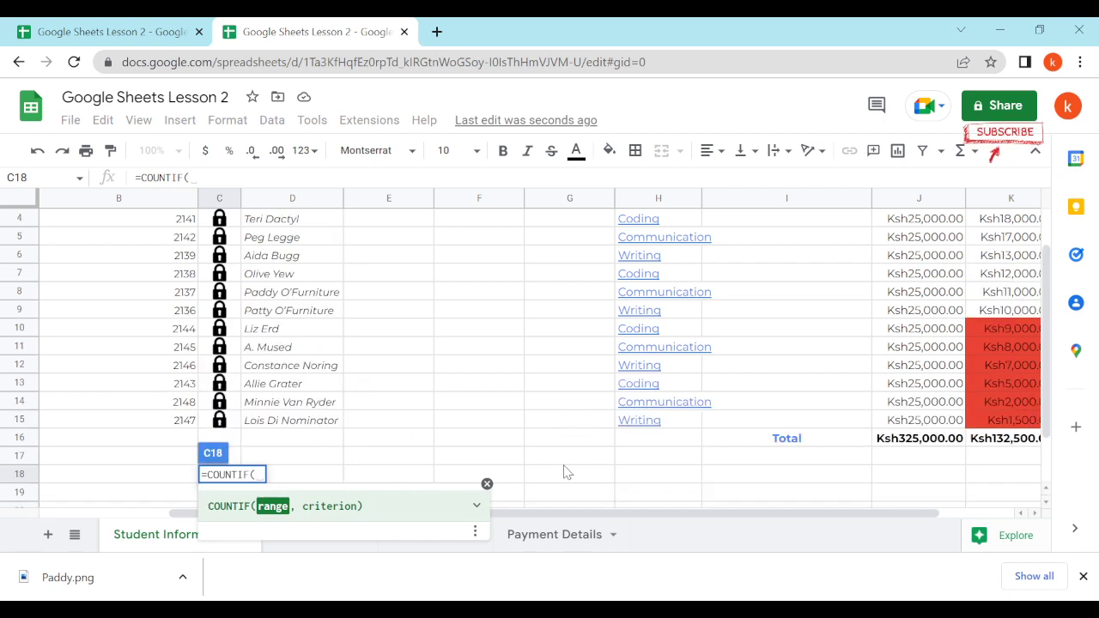
pyautogui.moveTo(564, 513); pyautogui.dragTo(721, 515)
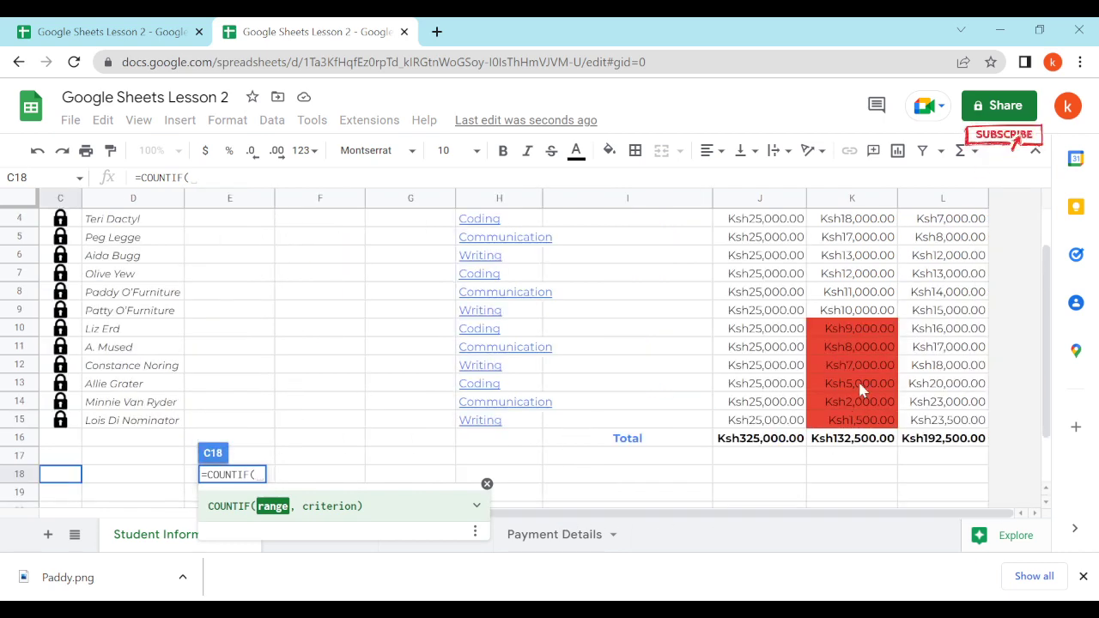
pyautogui.scroll(1, 884, 374)
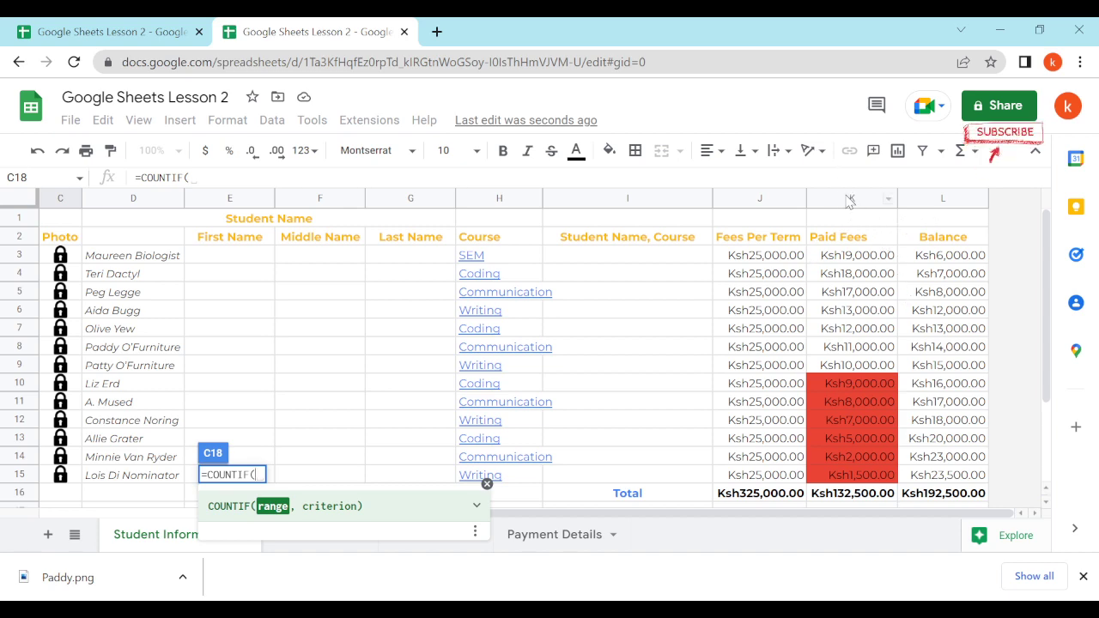
pyautogui.scroll(-2, 846, 266)
pyautogui.scroll(2, 851, 258)
pyautogui.click(863, 259)
pyautogui.moveTo(857, 293); pyautogui.dragTo(871, 468)
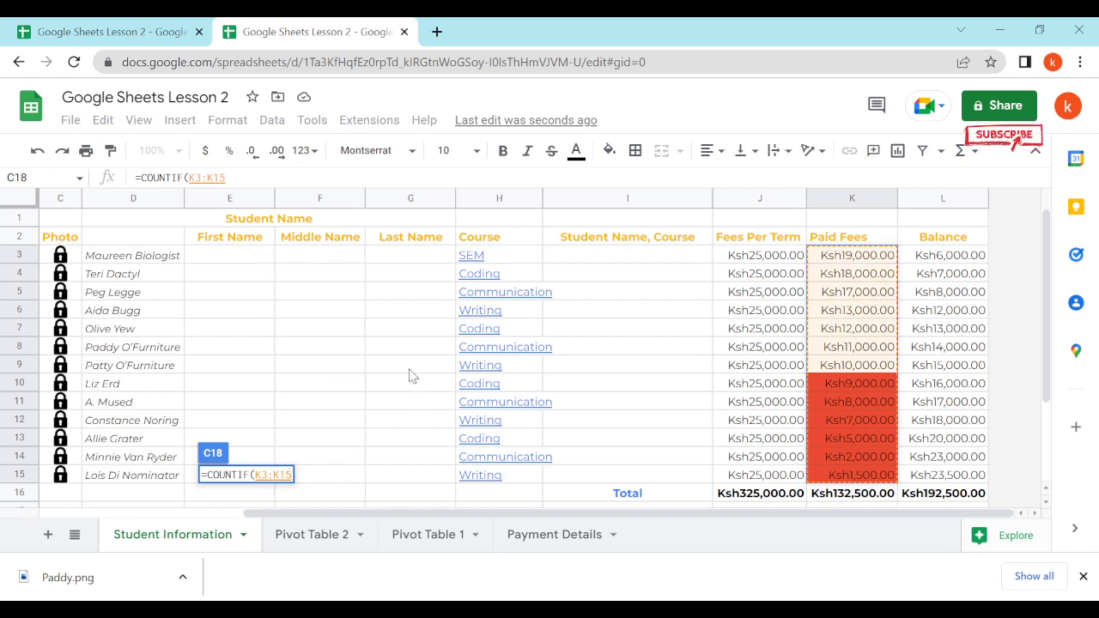
pyautogui.write(',')
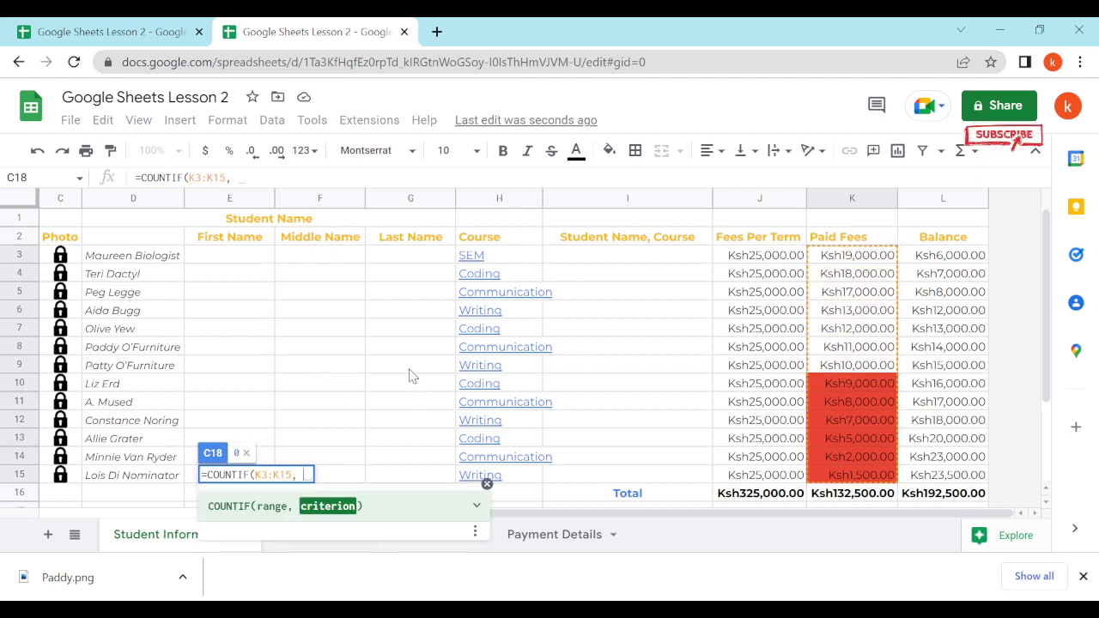
# Consult the other Google Sheets Lesson 2 spreadsheet for the criterion, then complete the C18 formula as =COUNTIF(K3:K15, "<10000")
pyautogui.click(129, 32)
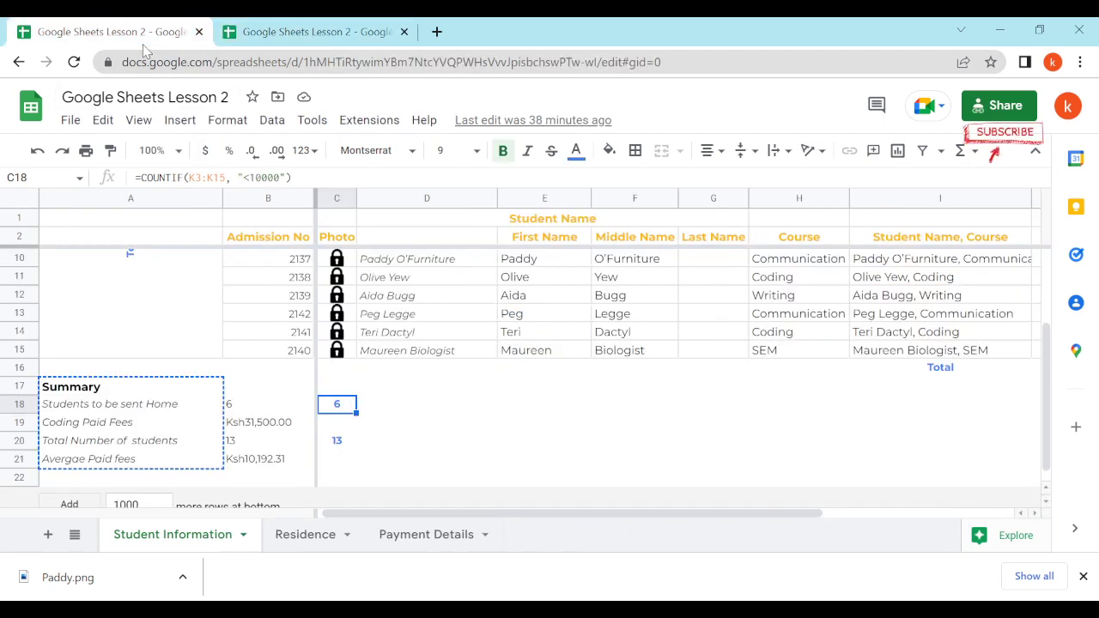
pyautogui.click(292, 32)
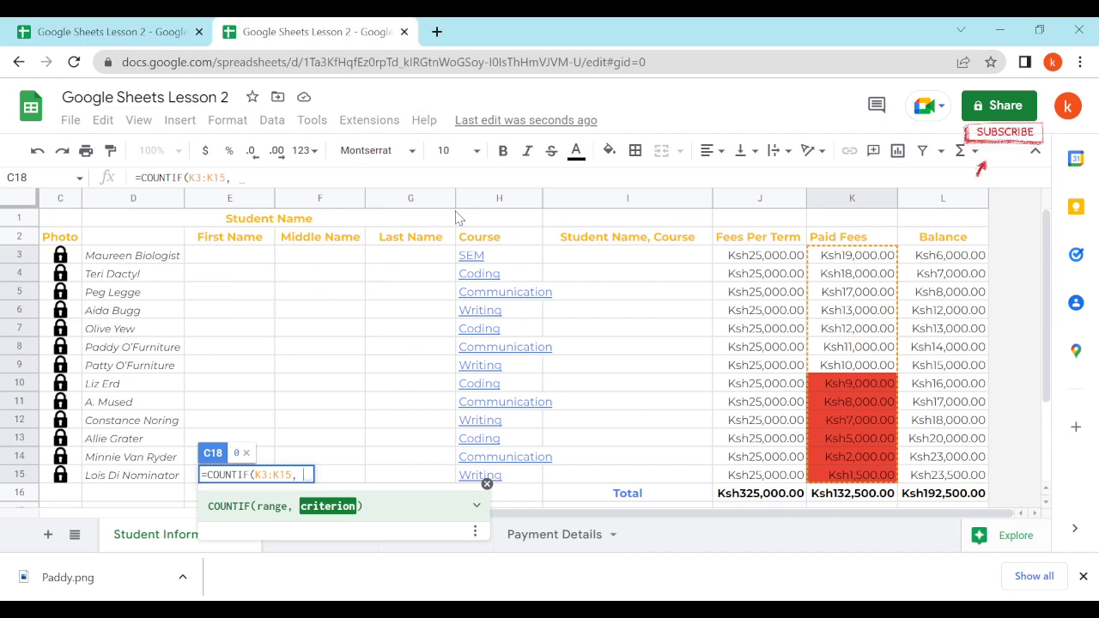
pyautogui.write('"')
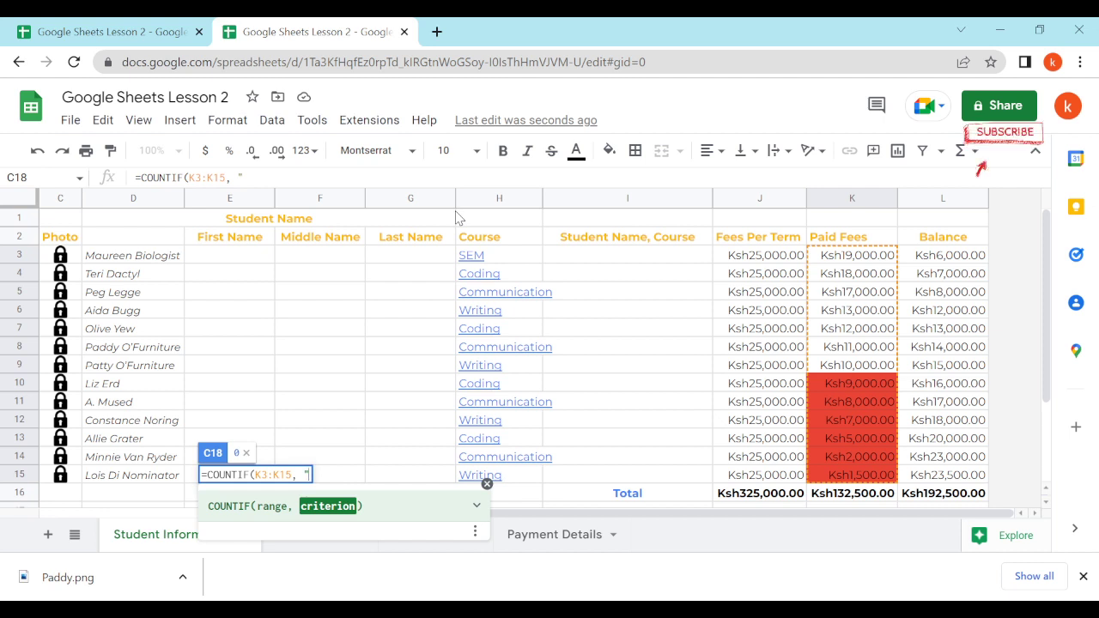
pyautogui.write('<')
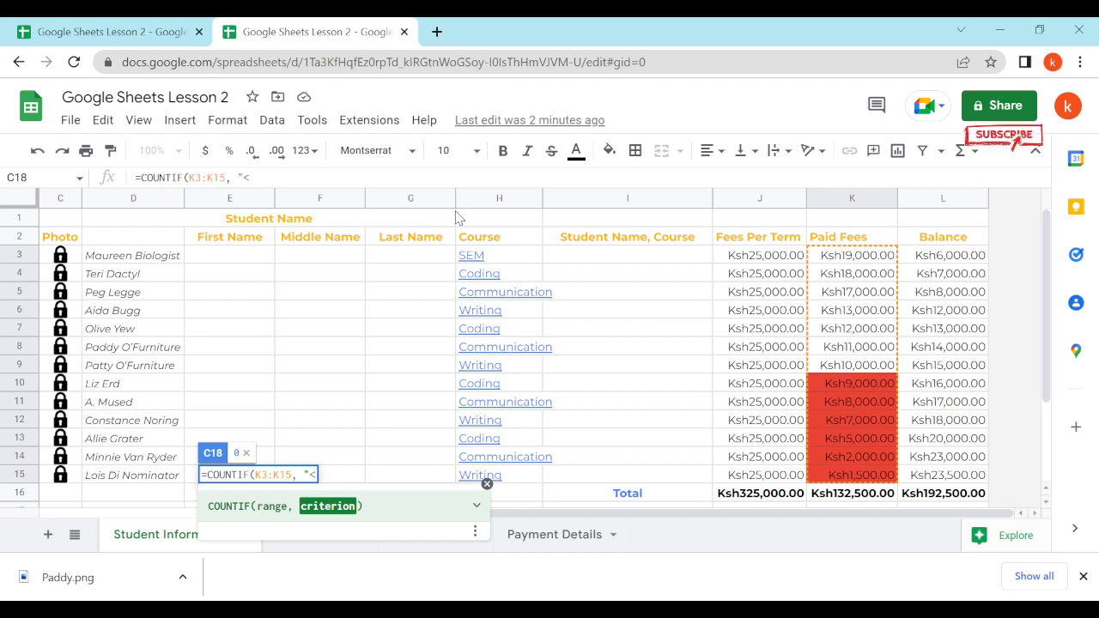
pyautogui.write('100')
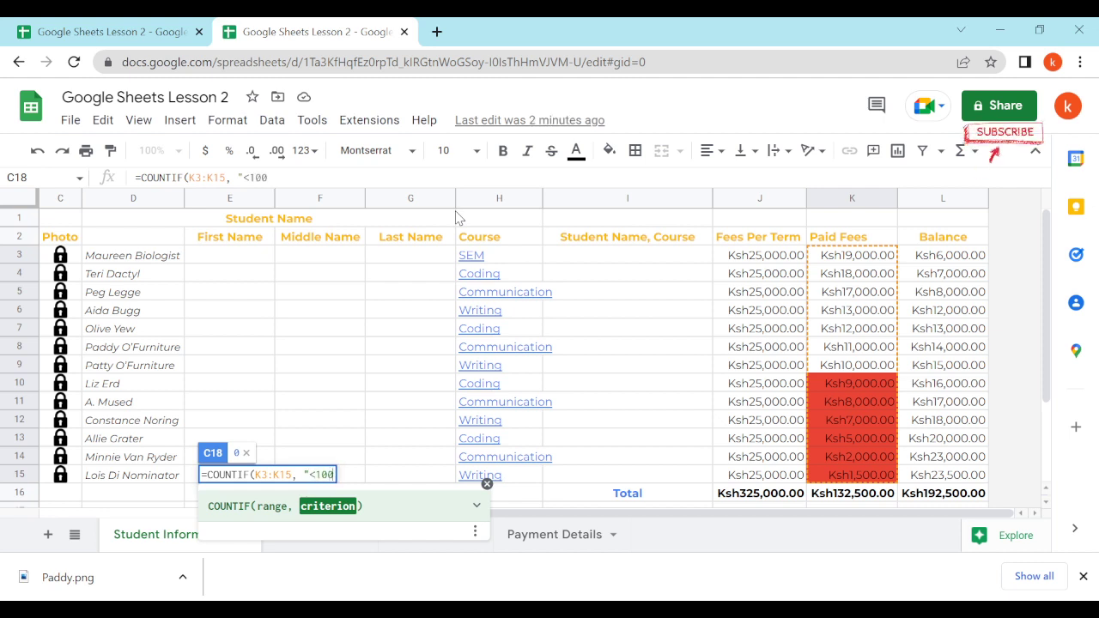
pyautogui.write('00")')
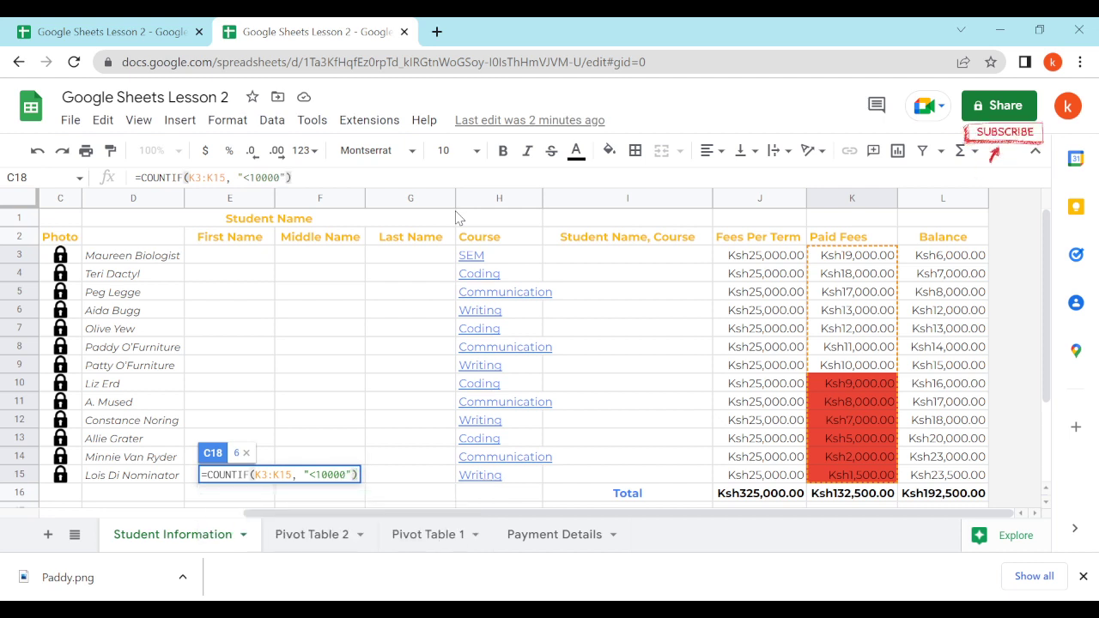
pyautogui.press('Return')
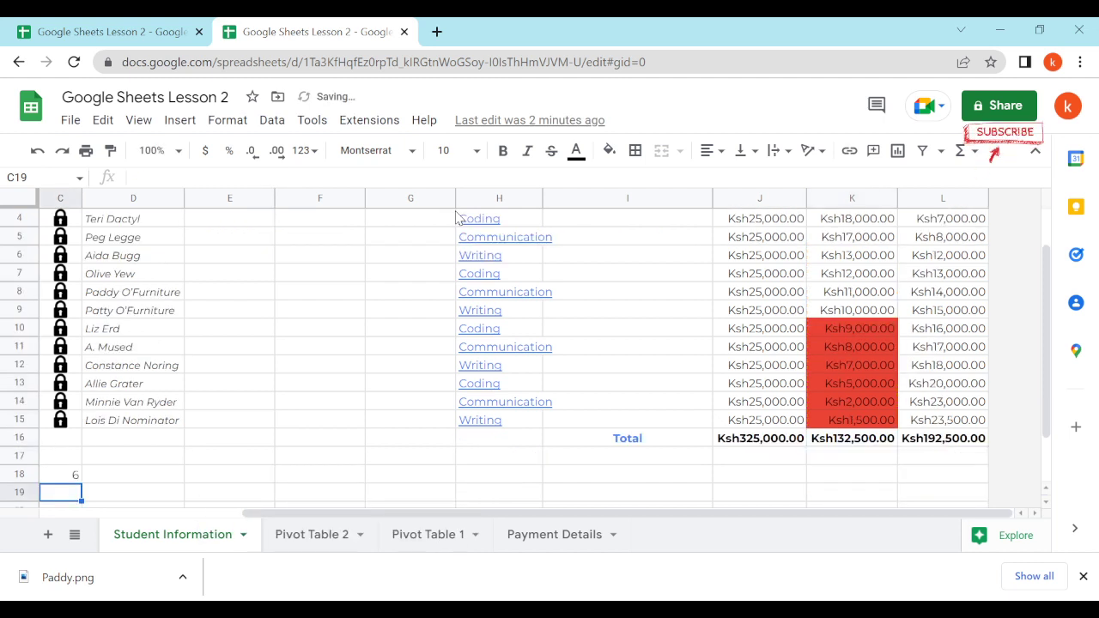
# Center the COUNTIF result horizontally in cell C18
pyautogui.moveTo(320, 516); pyautogui.dragTo(139, 515)
pyautogui.scroll(-1, 352, 448)
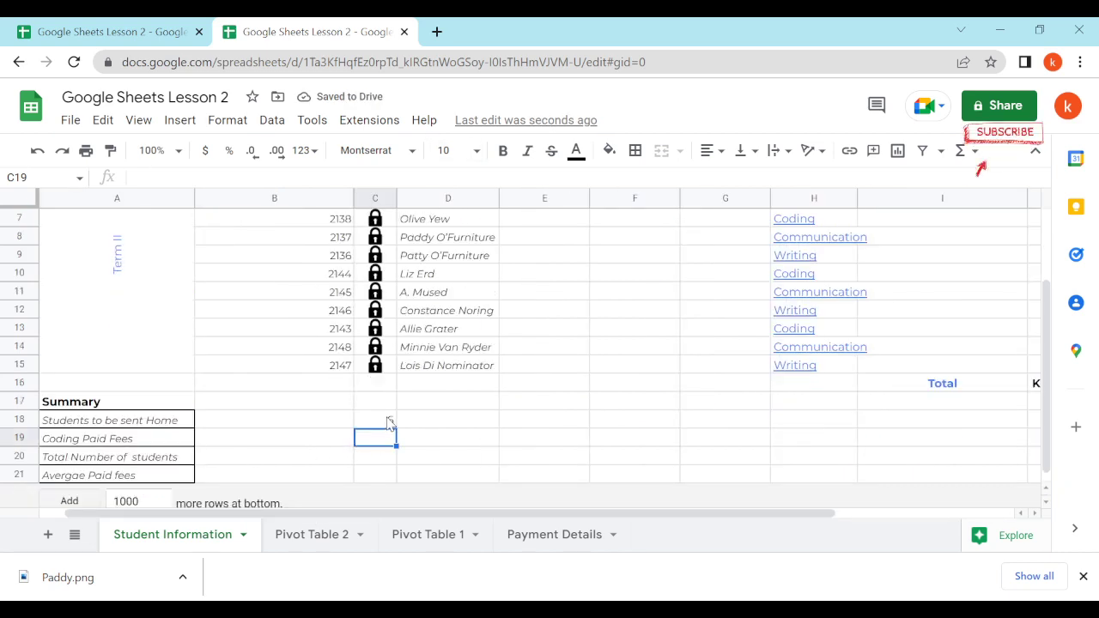
pyautogui.click(389, 421)
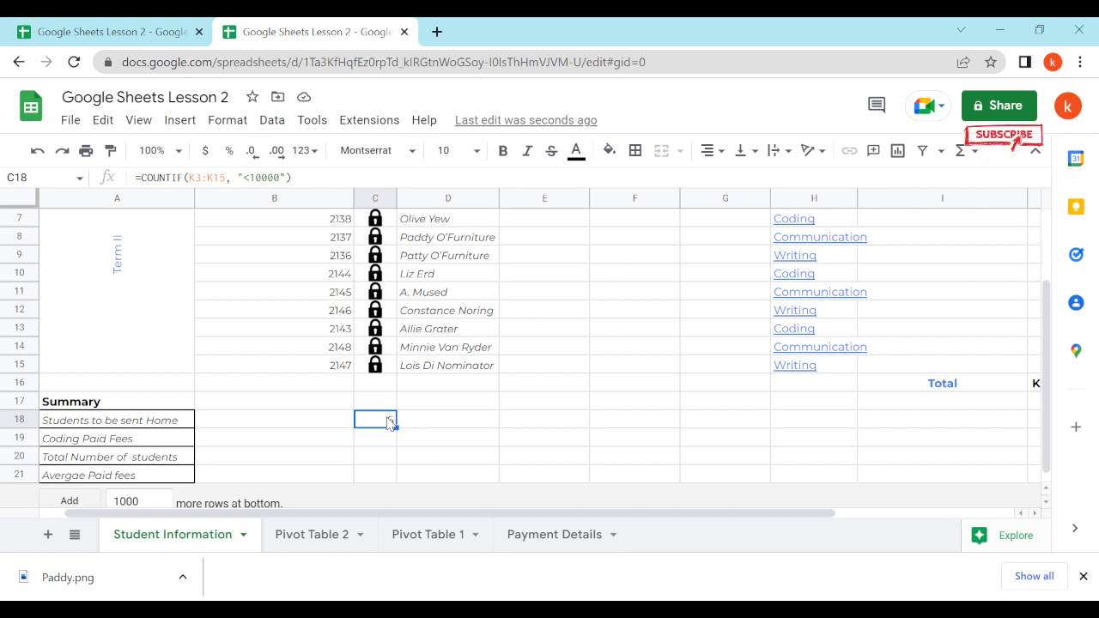
pyautogui.click(710, 150)
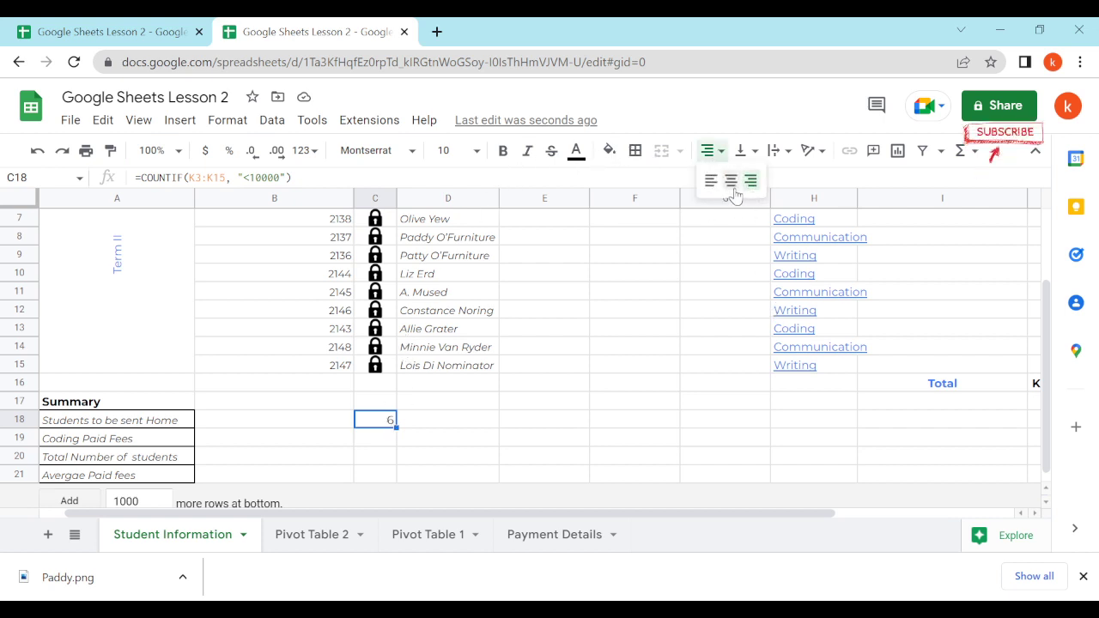
pyautogui.click(732, 183)
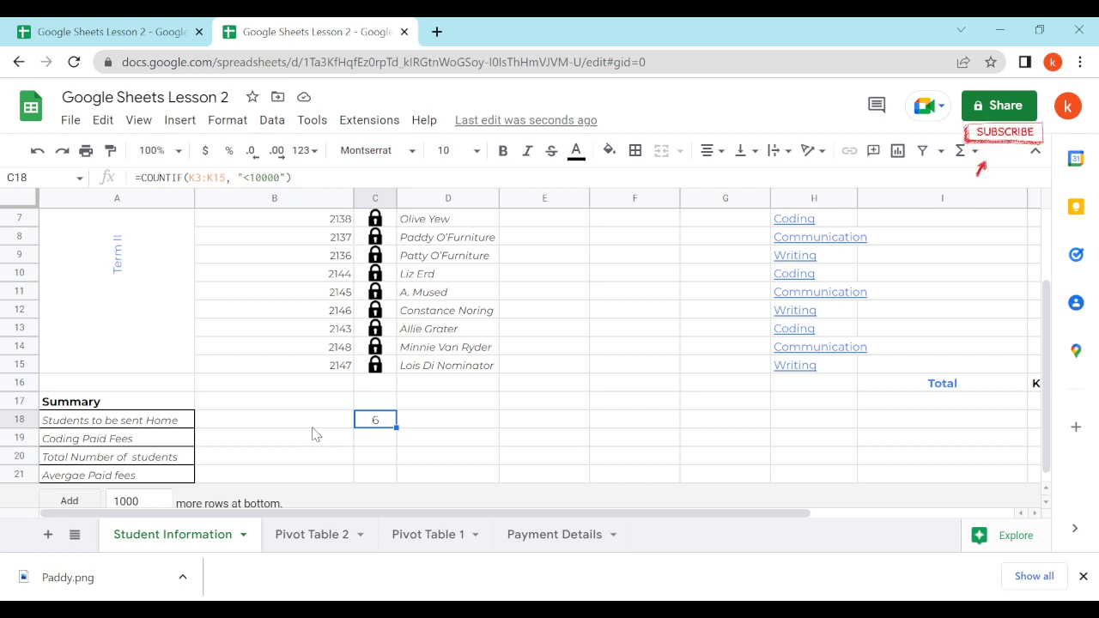
# Select B18 in the working spreadsheet, check the B18 formula in the other Google Sheets Lesson 2 spreadsheet, and return
pyautogui.click(314, 428)
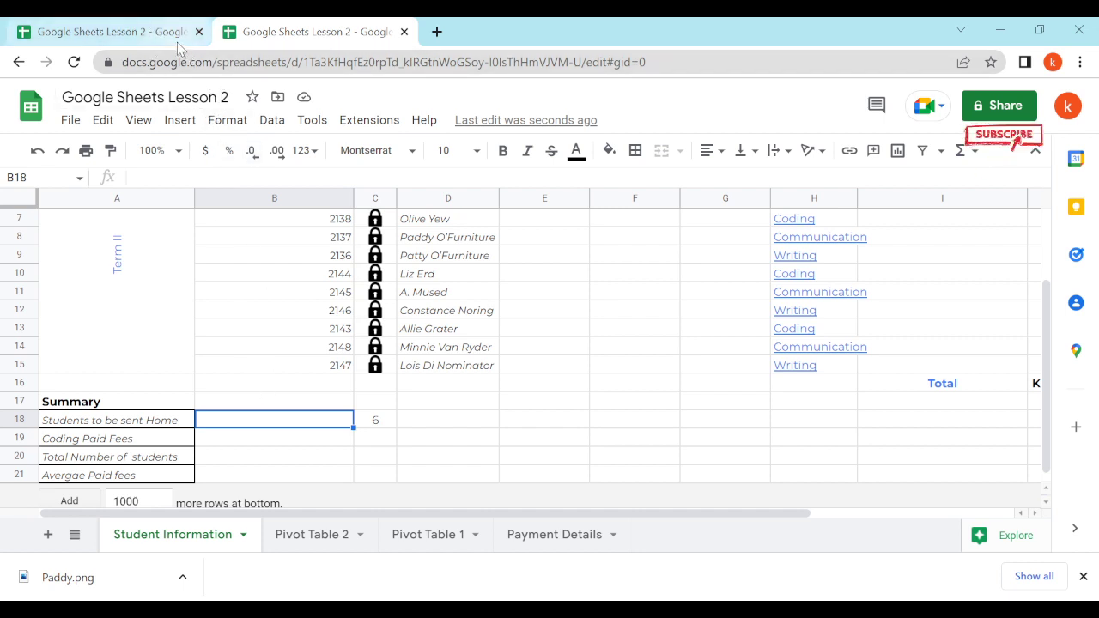
pyautogui.click(103, 32)
pyautogui.click(275, 407)
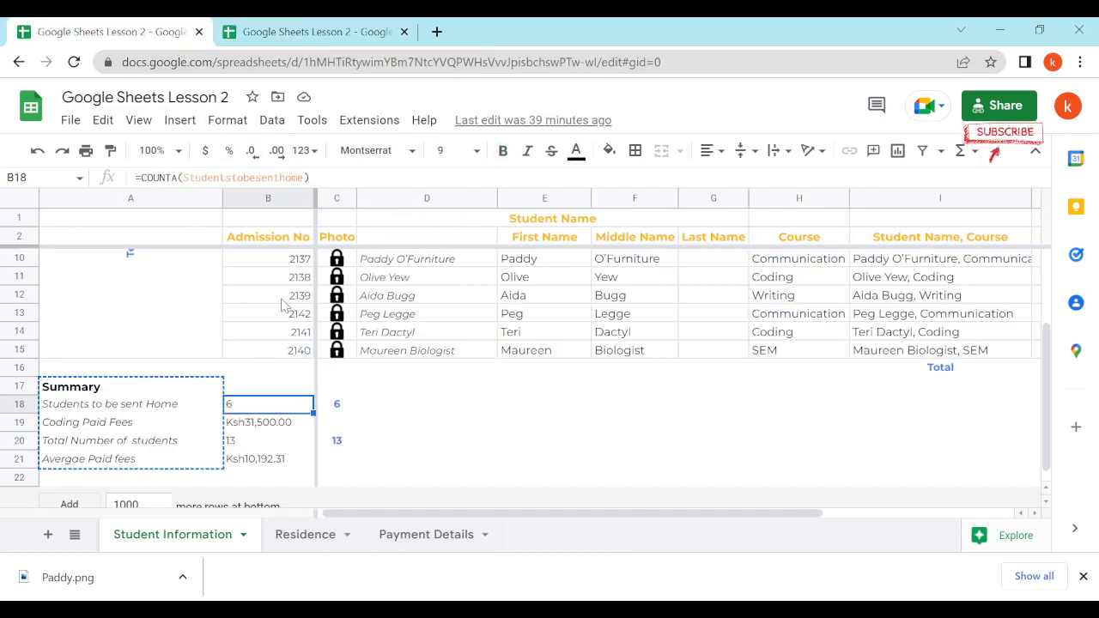
pyautogui.click(297, 33)
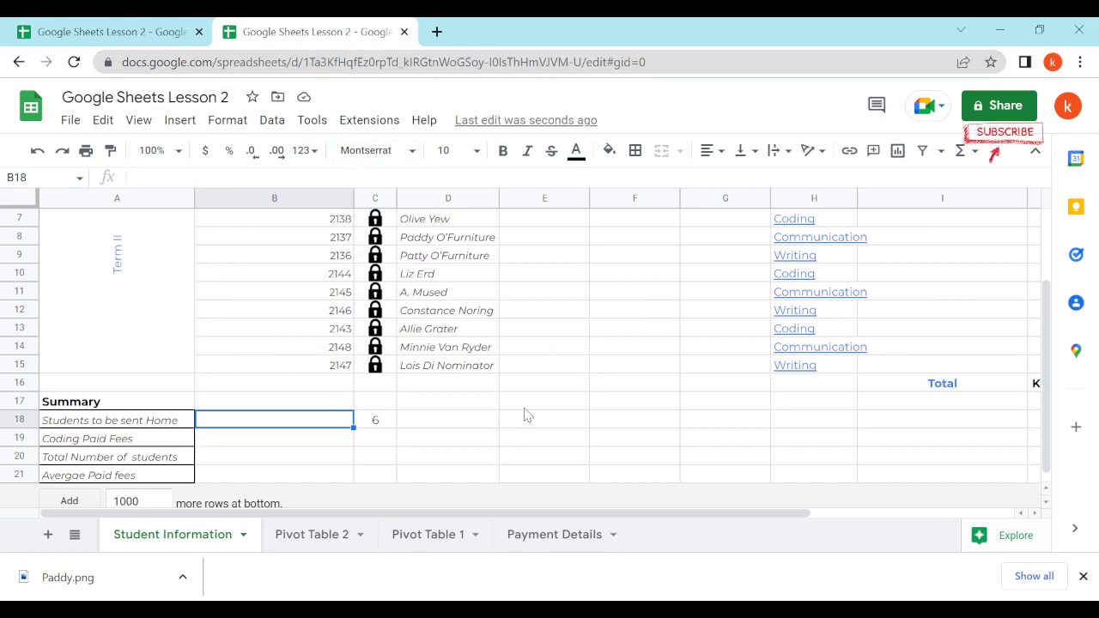
# Examine the Paid Fees column and its red-highlighted cells K10:K15 in the working spreadsheet
pyautogui.moveTo(518, 511); pyautogui.dragTo(722, 510)
pyautogui.scroll(1, 844, 331)
pyautogui.scroll(1, 844, 330)
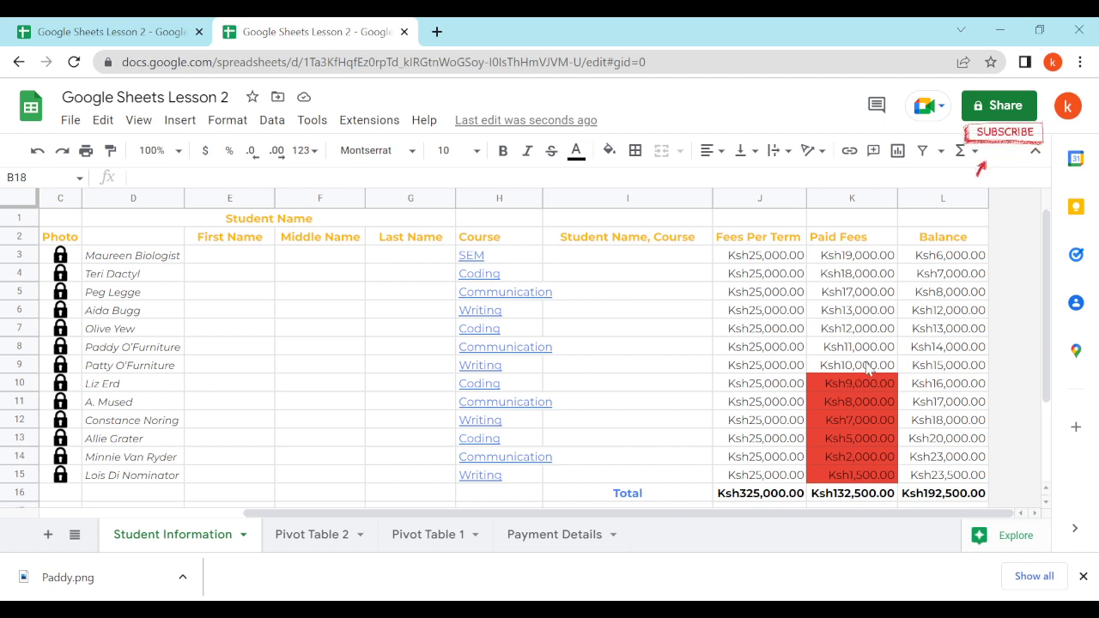
pyautogui.scroll(-1, 856, 383)
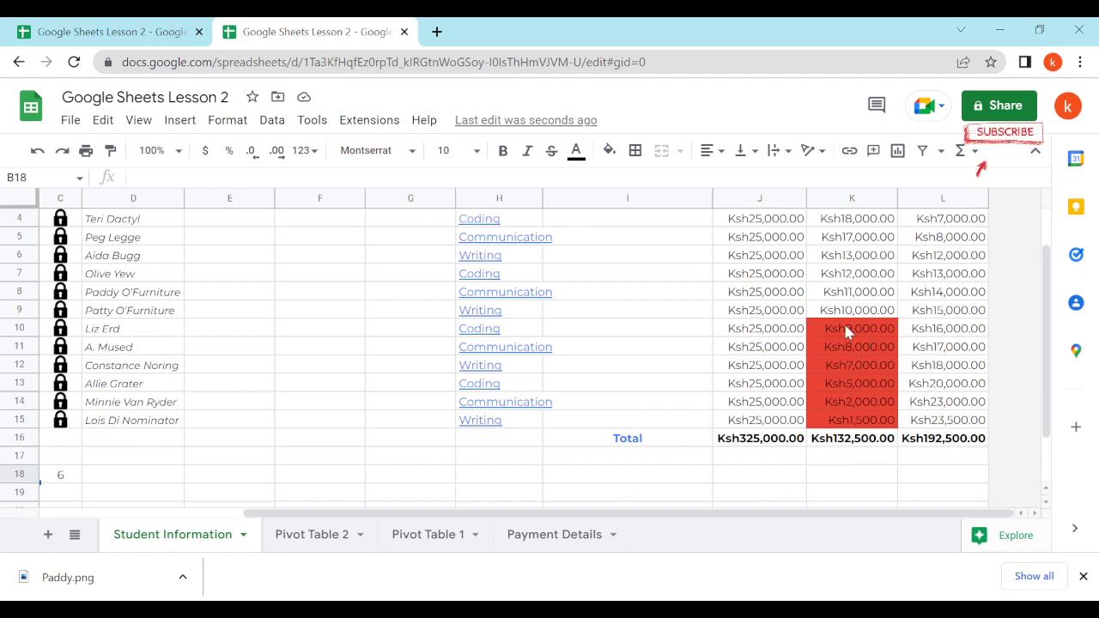
# Create a named range called tobesenthome for the red paid-fee cells K10:K15 on the Student Information sheet
pyautogui.moveTo(846, 332); pyautogui.dragTo(865, 425)
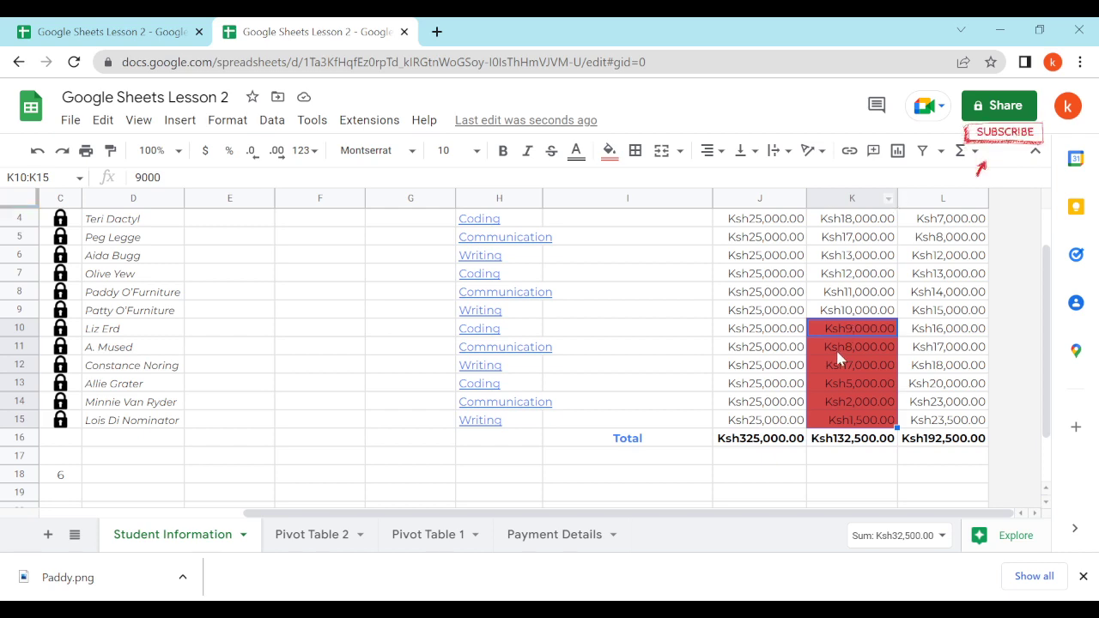
pyautogui.scroll(2, 836, 348)
pyautogui.click(268, 127)
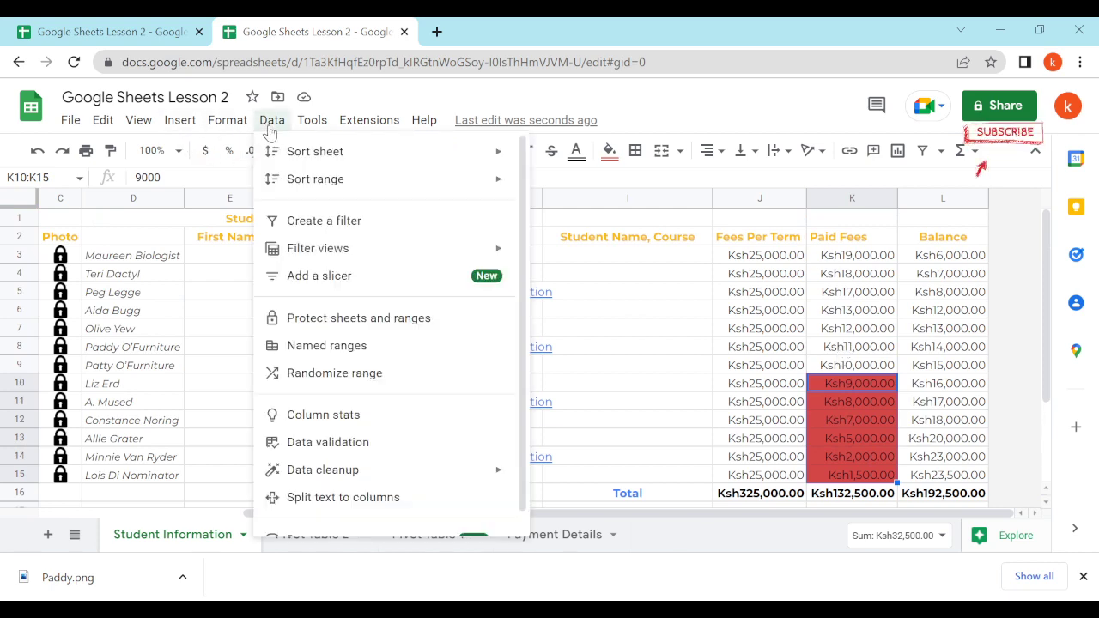
pyautogui.moveTo(359, 470)
pyautogui.scroll(-1, 351, 404)
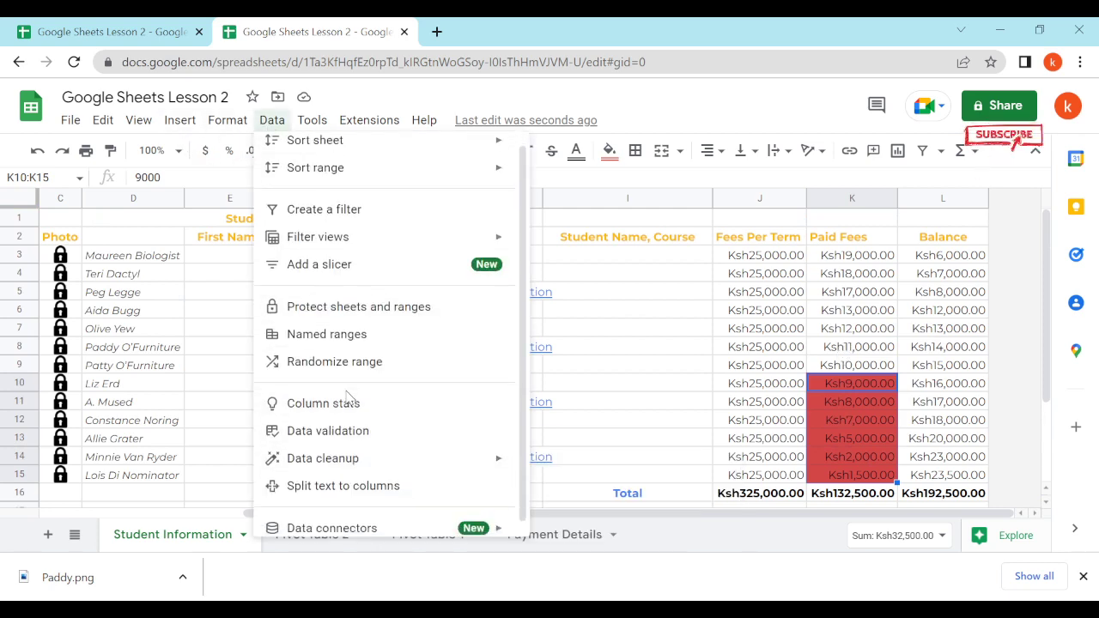
pyautogui.click(356, 331)
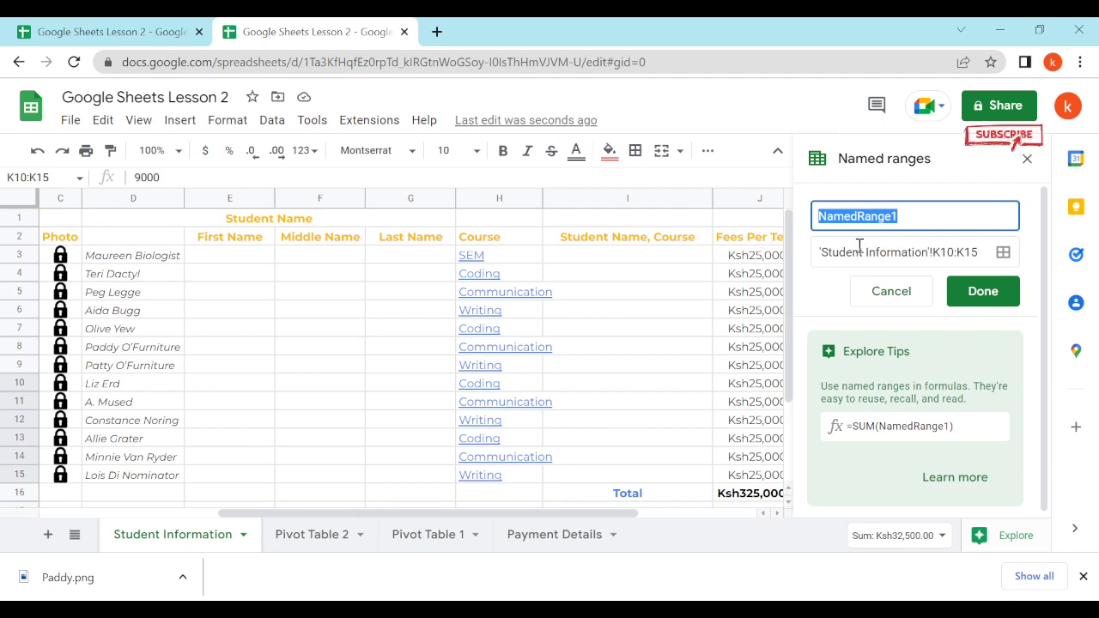
pyautogui.write('to')
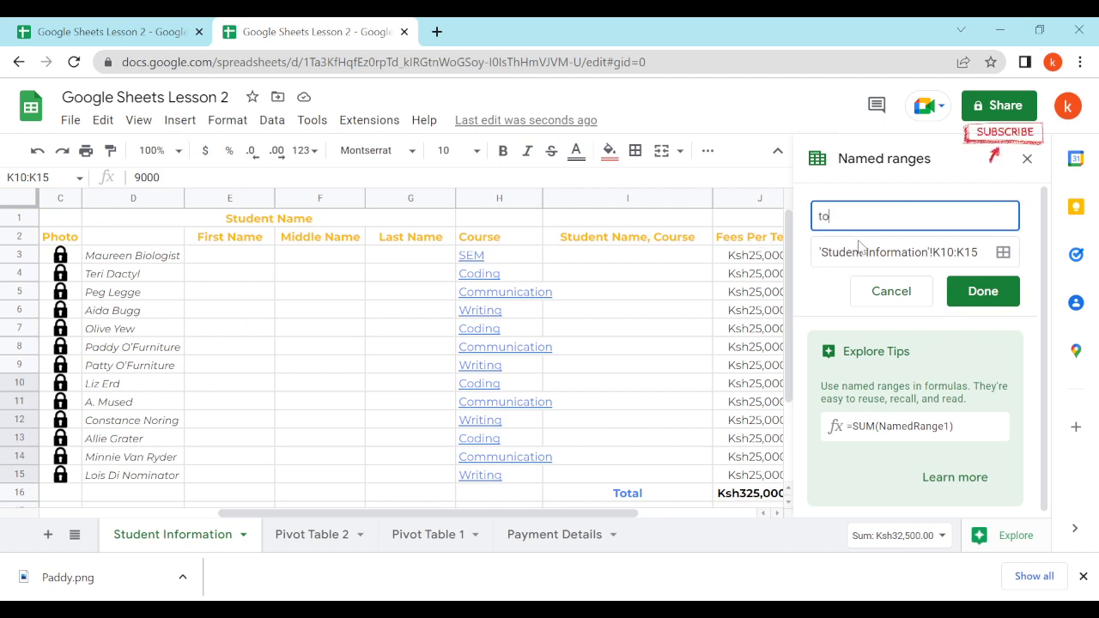
pyautogui.write('besenthome')
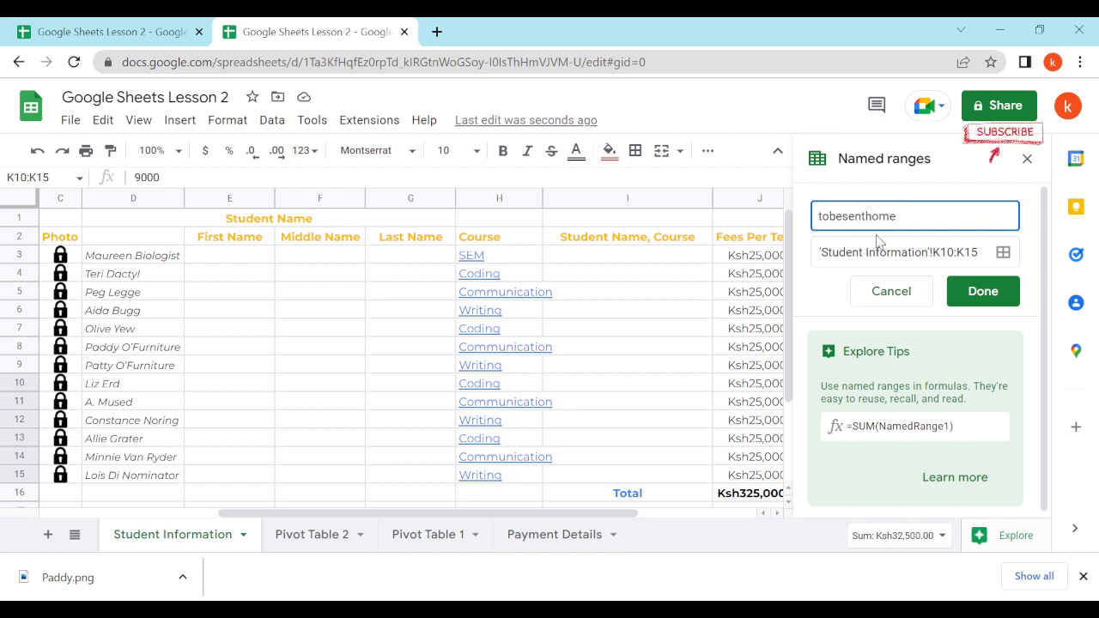
pyautogui.click(988, 292)
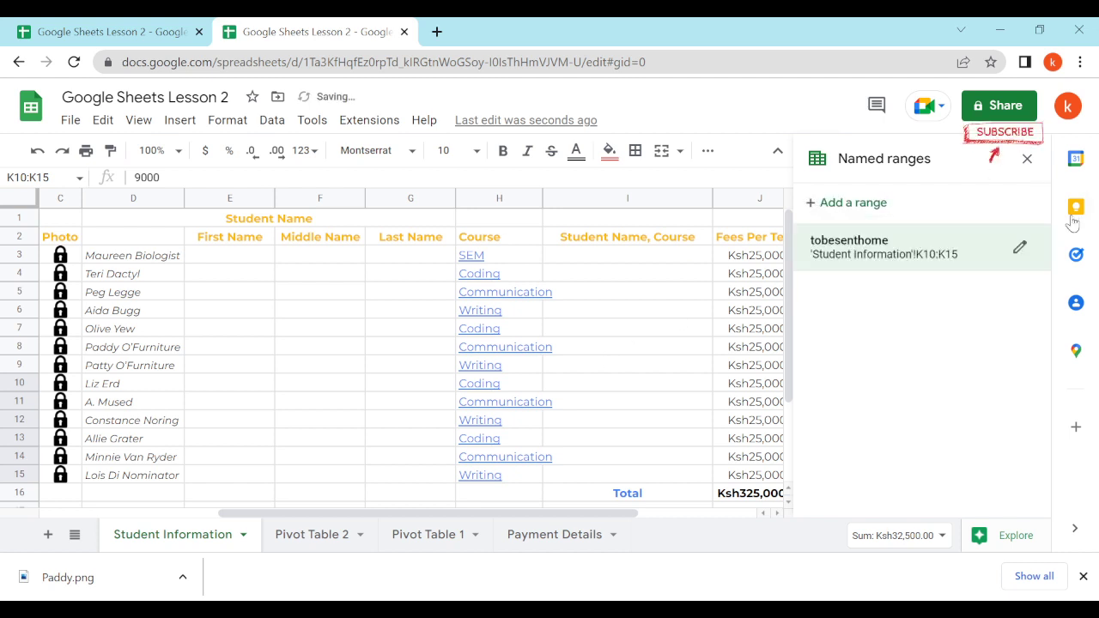
pyautogui.click(1027, 158)
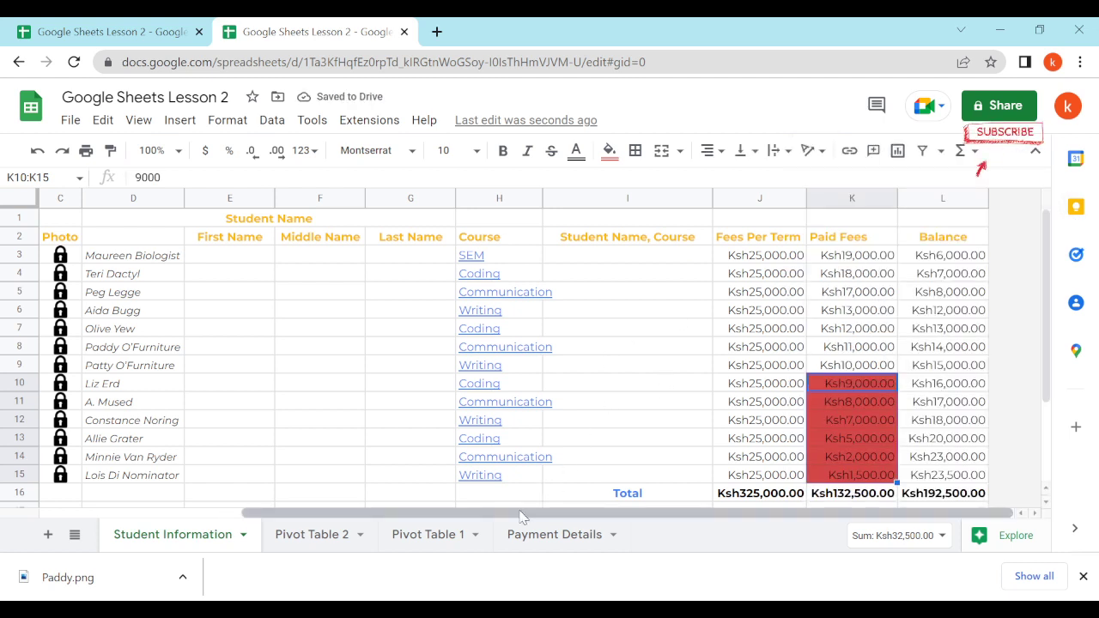
# Enter the formula =COUNTA(tobesenthome) in cell B18 of the summary, beside Students to be sent Home
pyautogui.moveTo(520, 515); pyautogui.dragTo(300, 512)
pyautogui.scroll(-3, 290, 398)
pyautogui.click(303, 403)
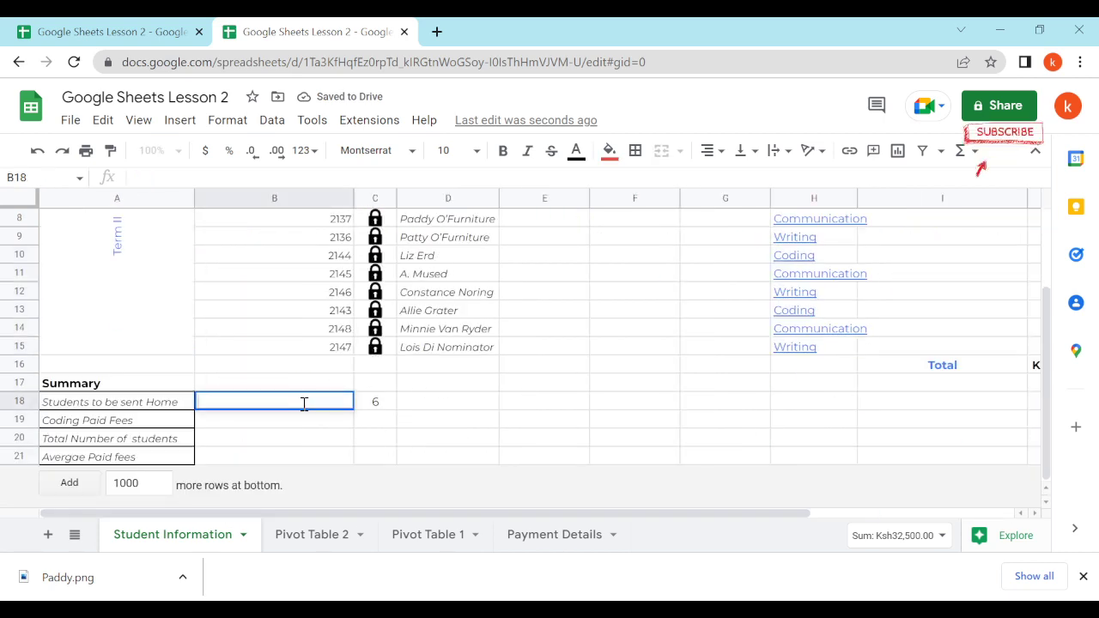
pyautogui.write('=counta')
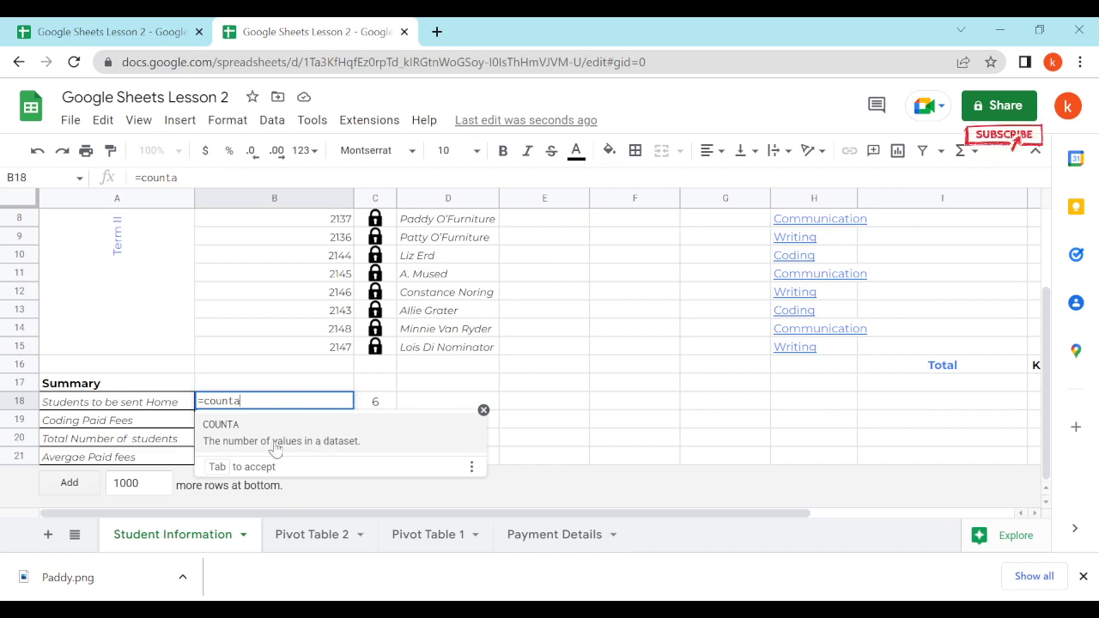
pyautogui.click(303, 441)
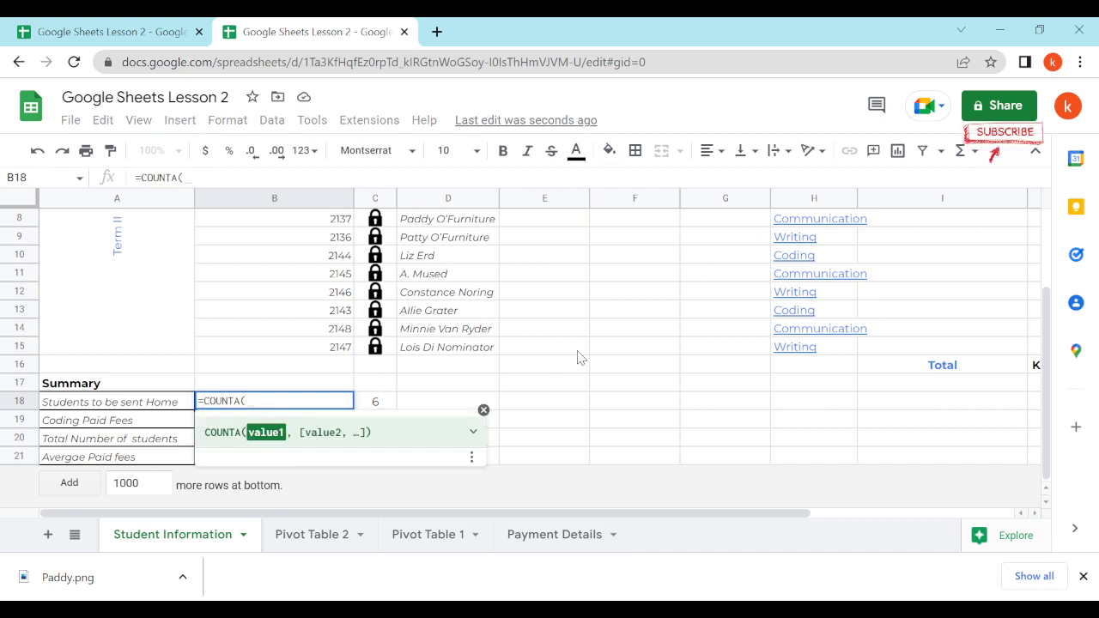
pyautogui.write('to')
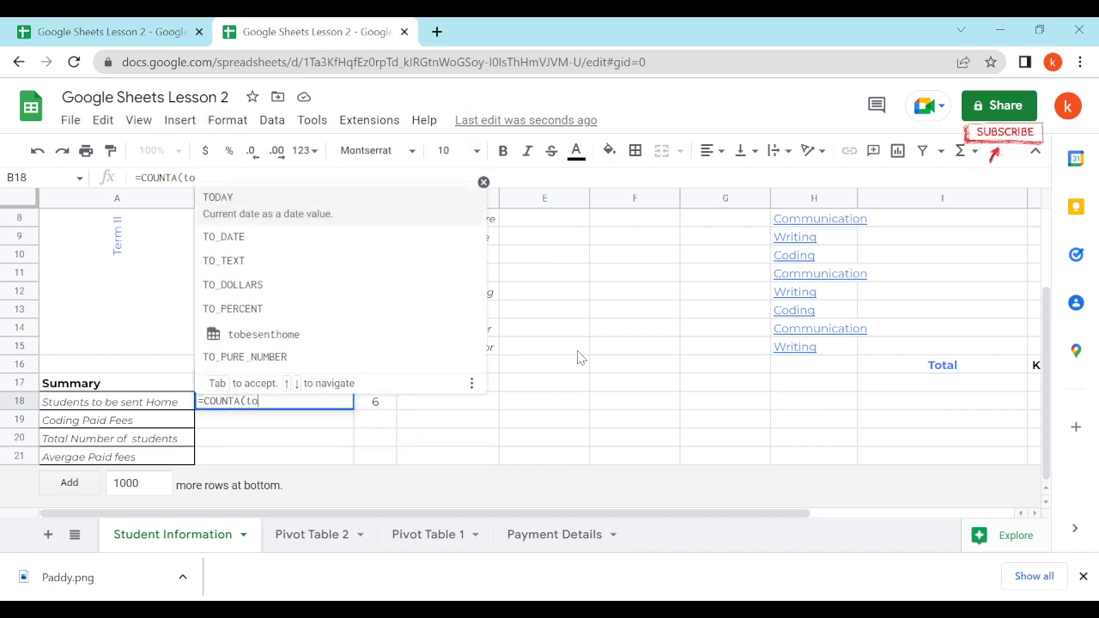
pyautogui.write('b')
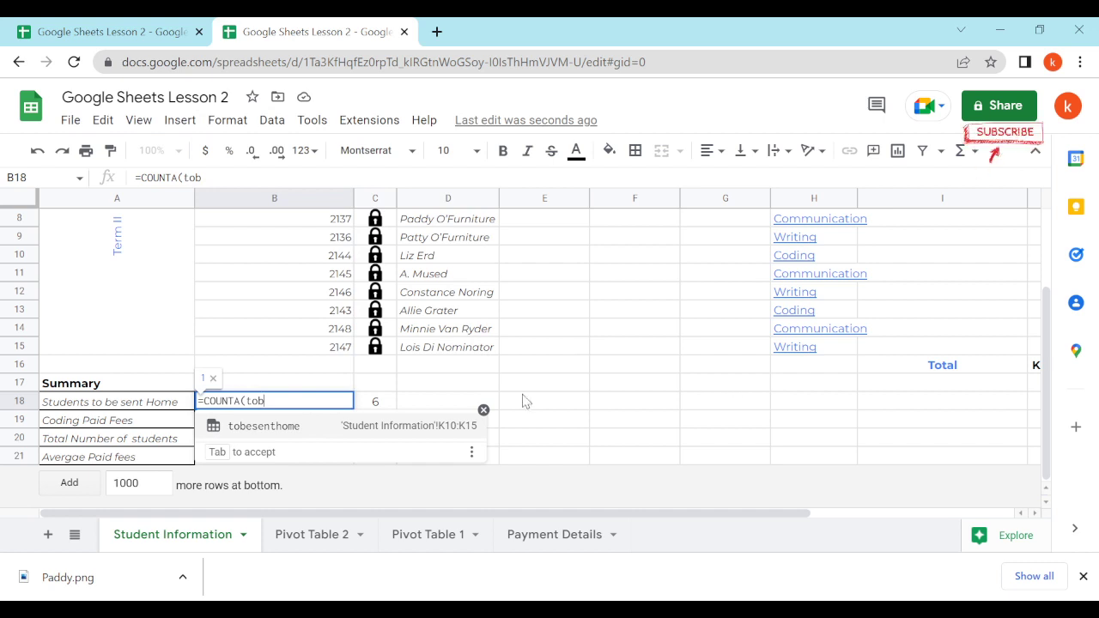
pyautogui.click(375, 427)
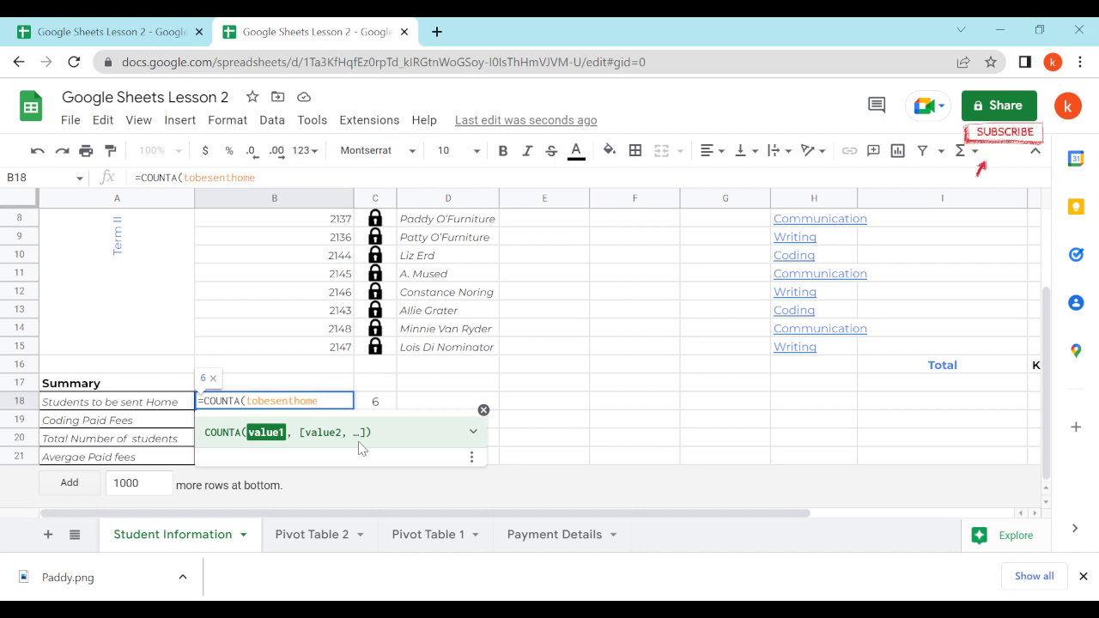
pyautogui.write(')')
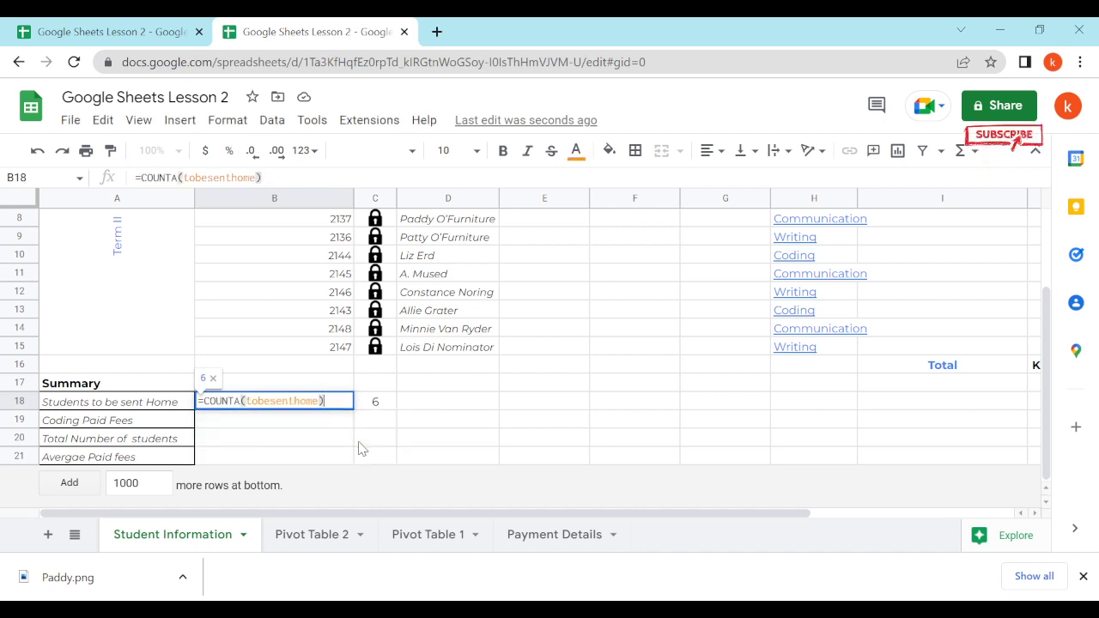
pyautogui.press('Return')
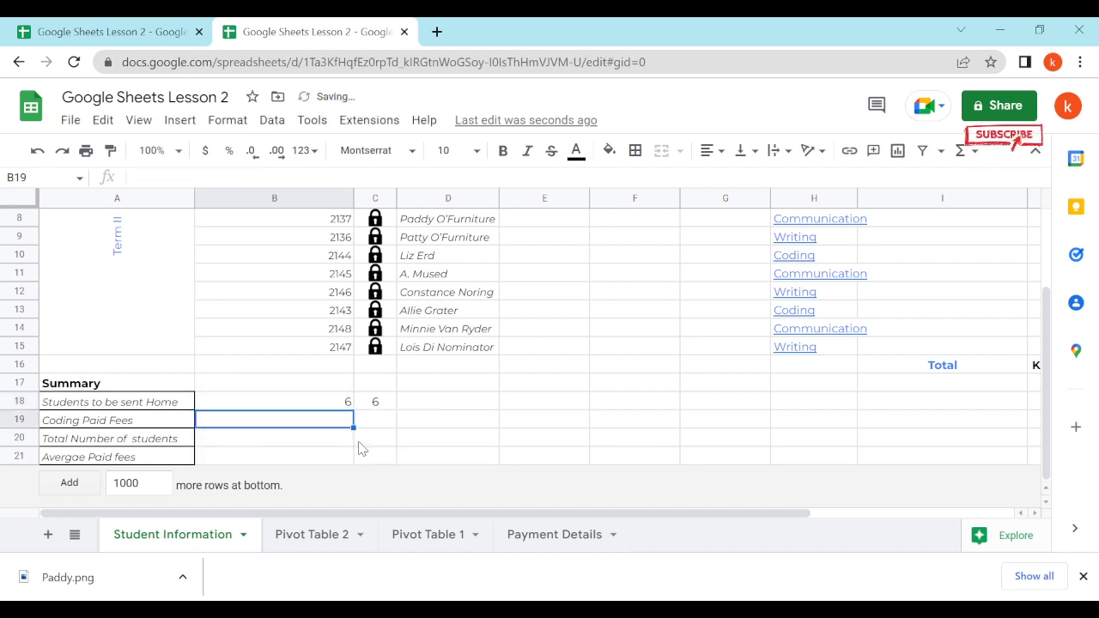
# Center the Students to be sent Home count horizontally in cell B18
pyautogui.click(341, 402)
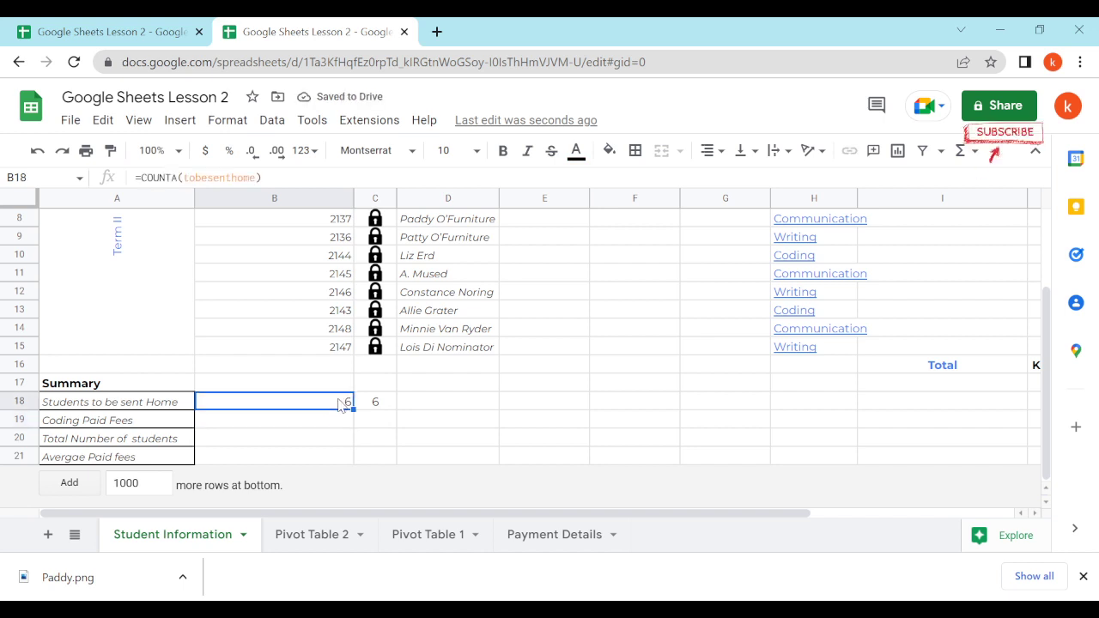
pyautogui.click(721, 151)
pyautogui.click(729, 179)
# Examine the Coding Paid Fees formula in B19 of the other Google Sheets Lesson 2 spreadsheet and the per-course sums in Pivot Table 2
pyautogui.click(165, 38)
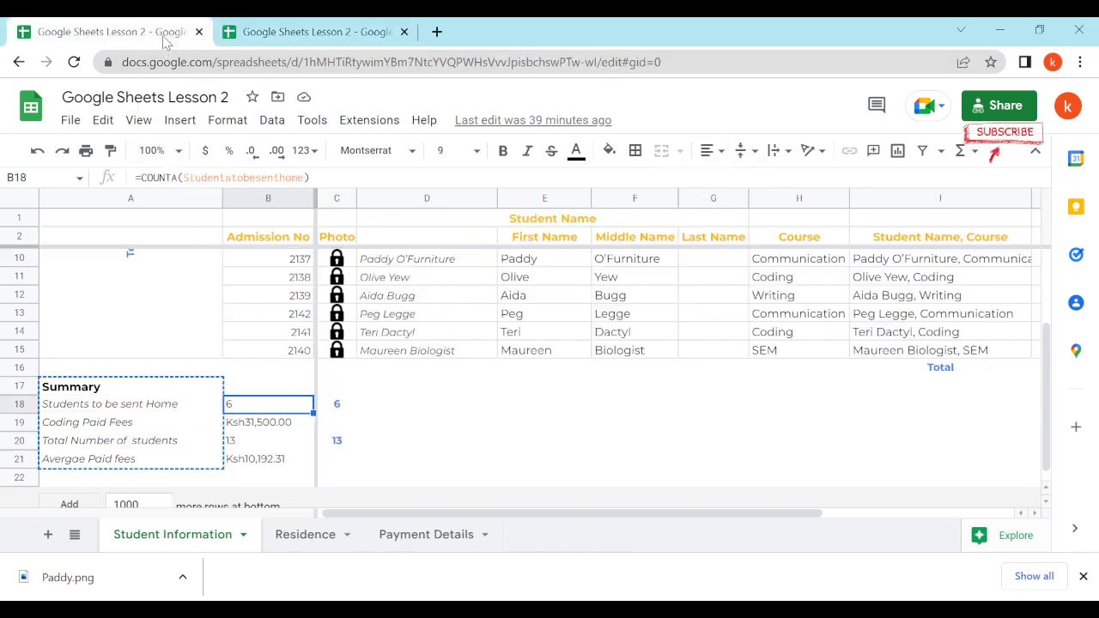
pyautogui.click(26, 422)
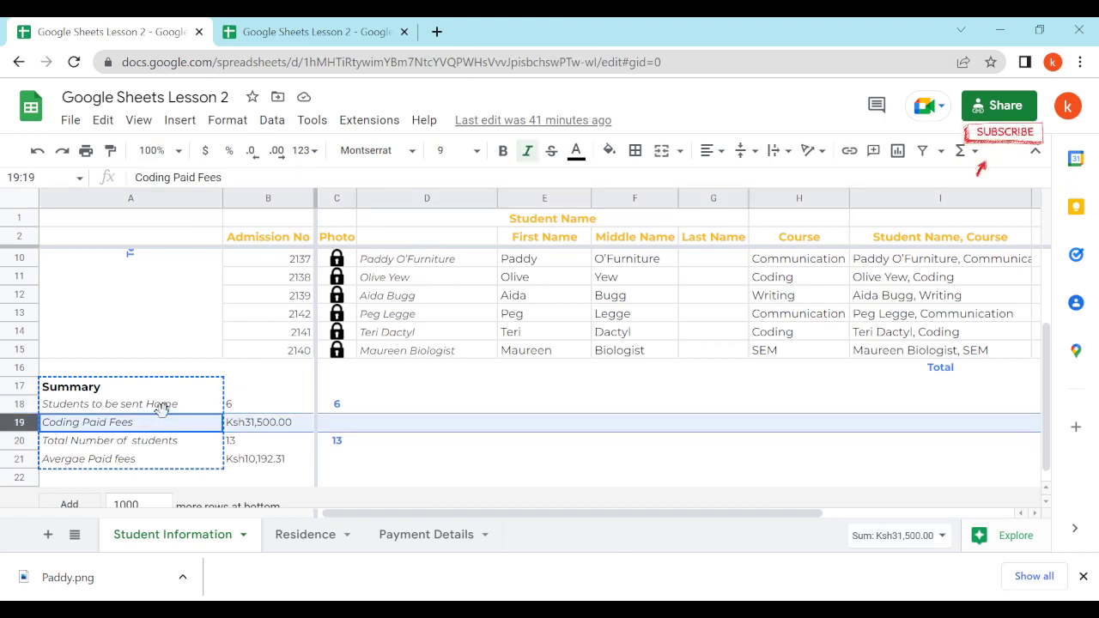
pyautogui.click(309, 31)
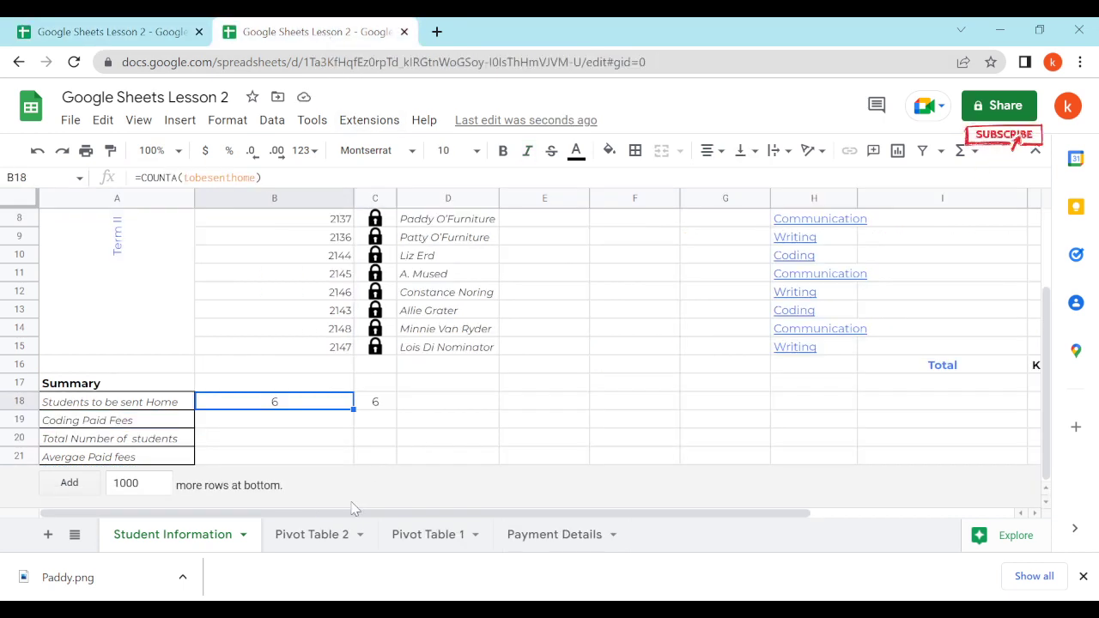
pyautogui.click(344, 536)
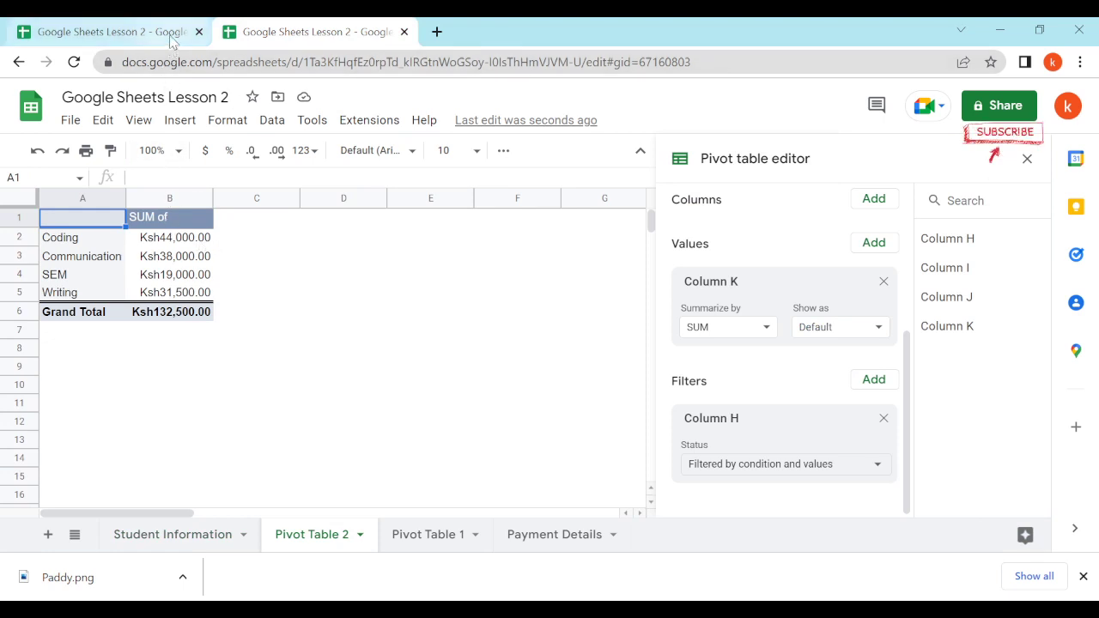
pyautogui.click(112, 32)
pyautogui.click(168, 429)
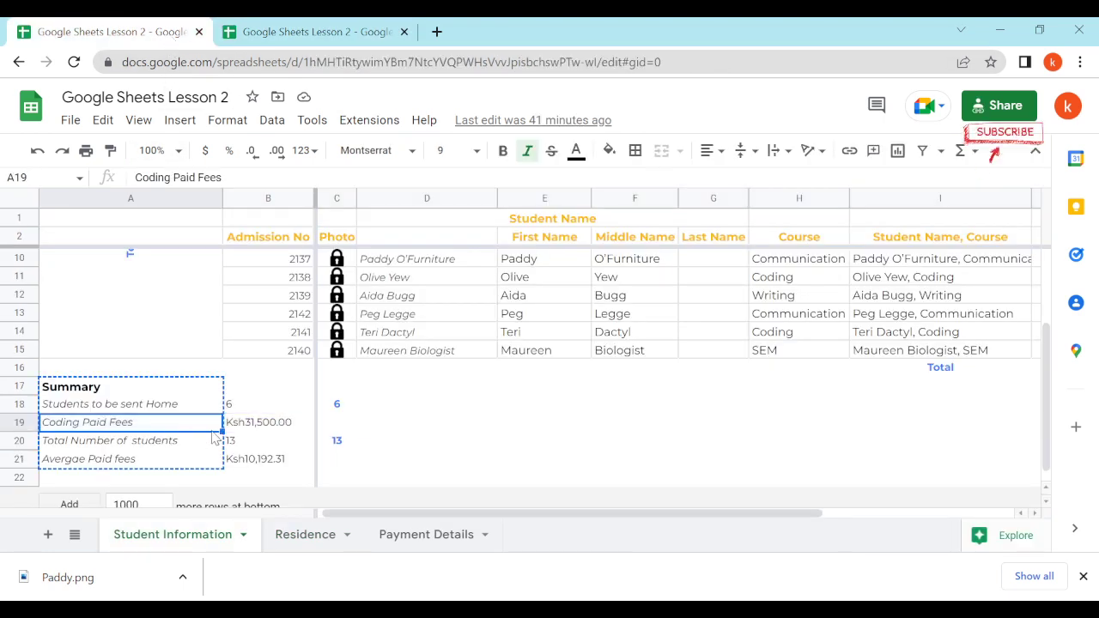
pyautogui.click(230, 429)
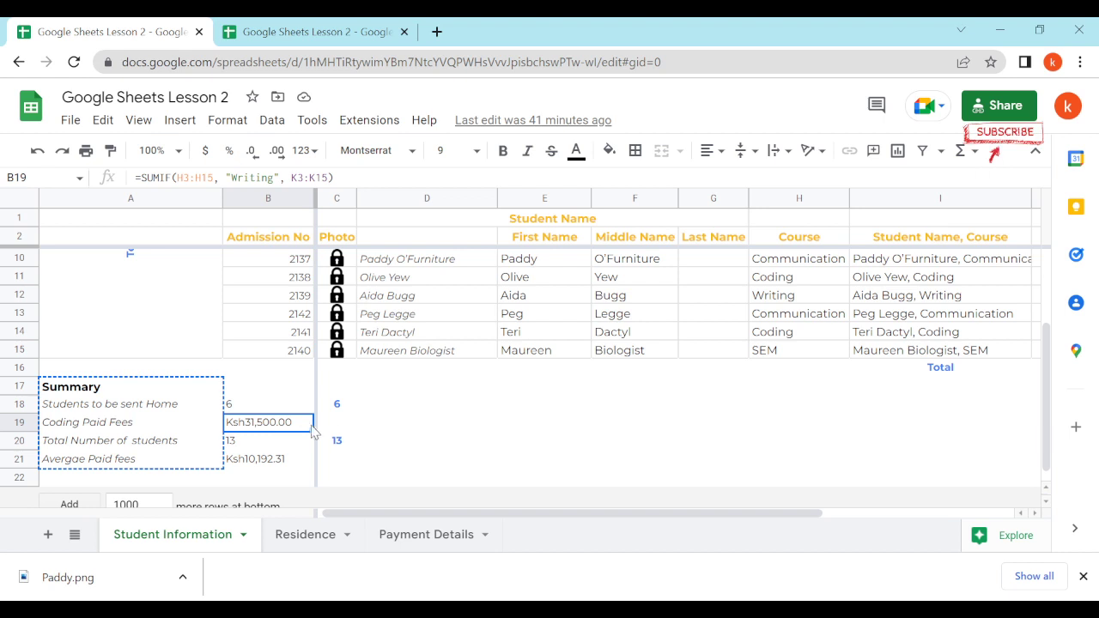
pyautogui.click(335, 43)
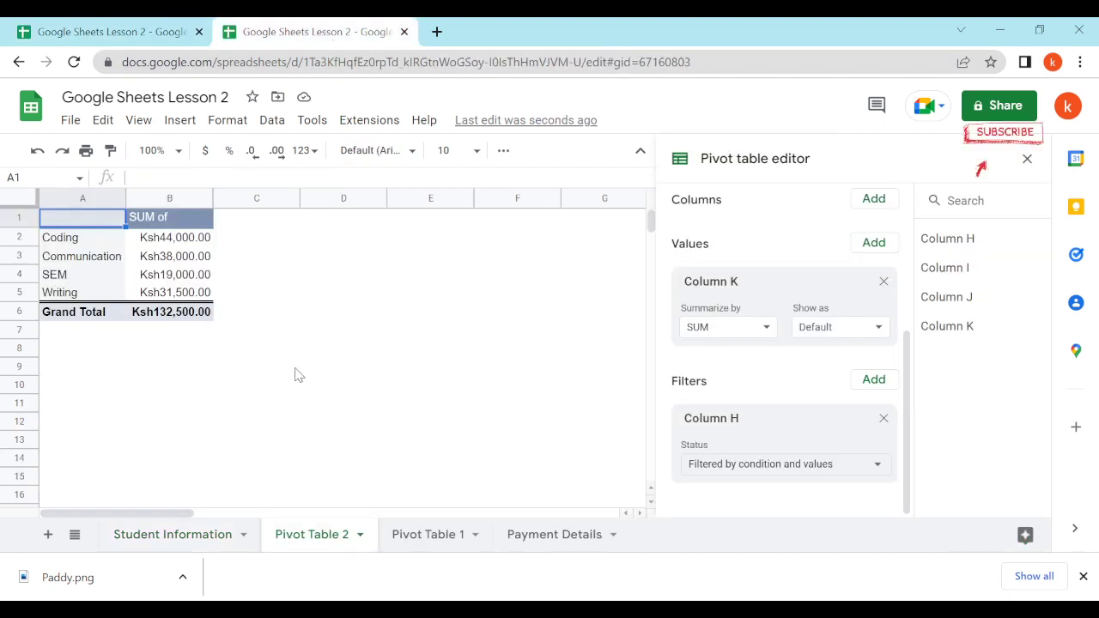
# Start a SUMIF formula in B19 of the Student Information summary, using the course cells H3:H15 as its range
pyautogui.click(214, 536)
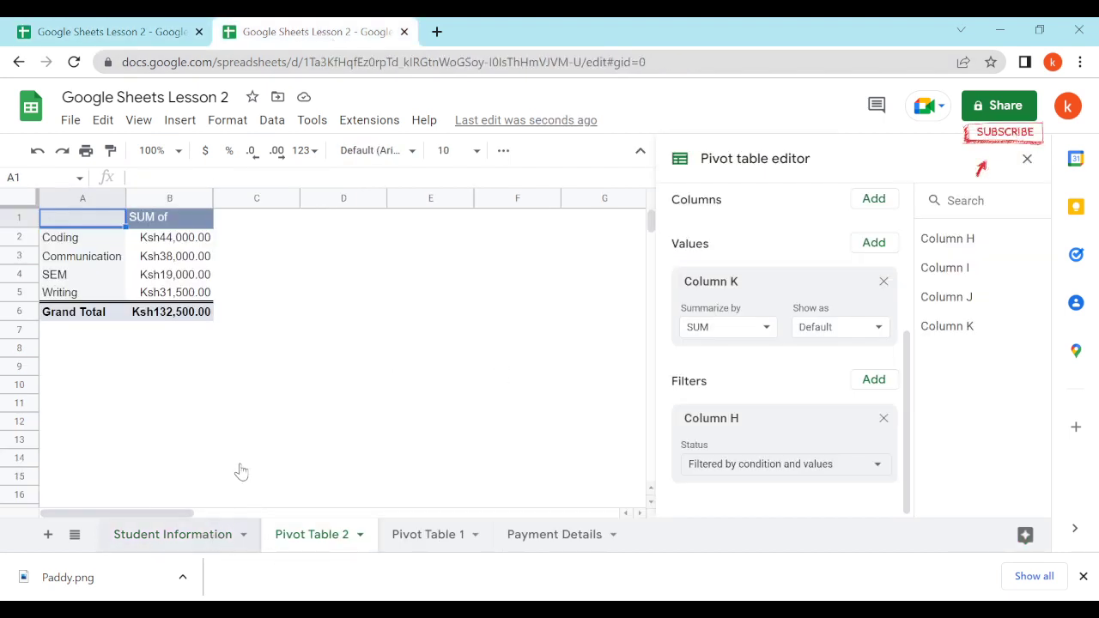
pyautogui.click(236, 424)
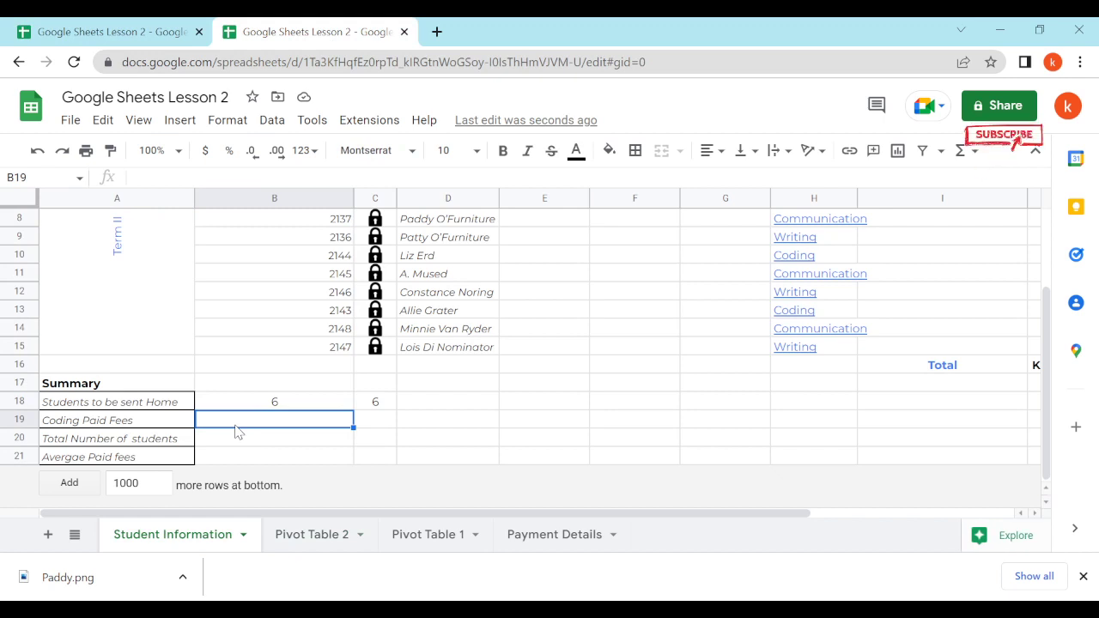
pyautogui.write('=')
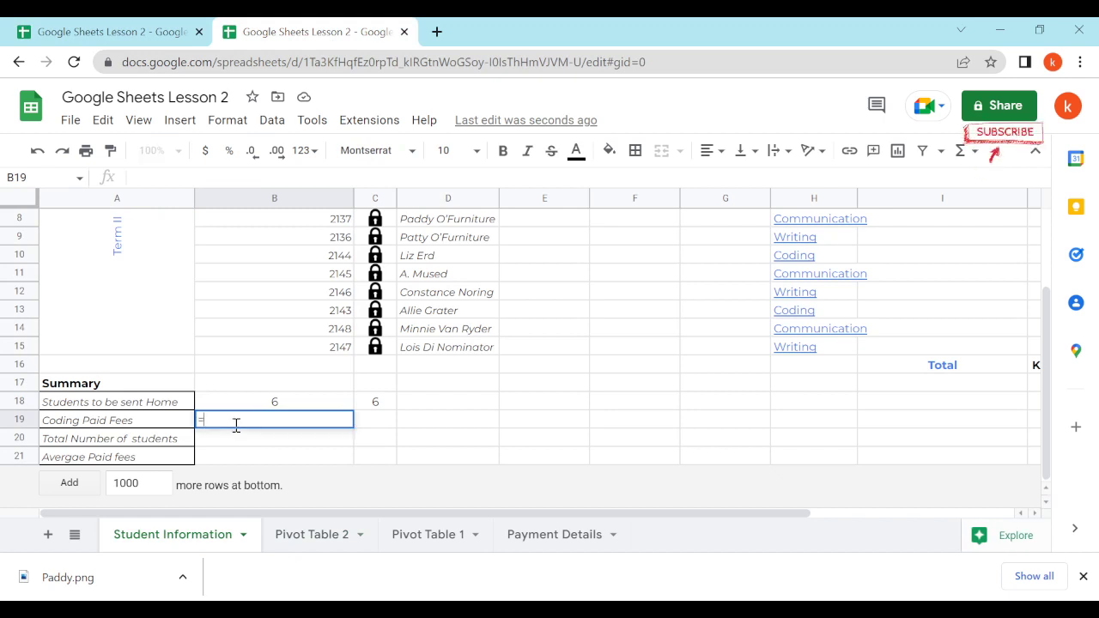
pyautogui.write('sum')
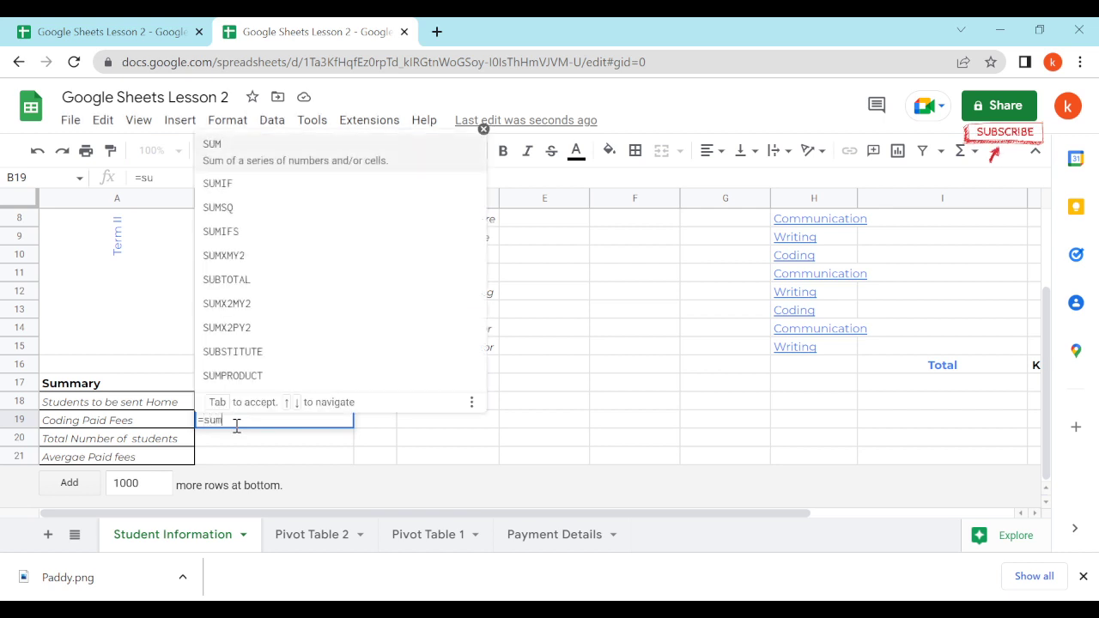
pyautogui.write('if')
pyautogui.press('Tab')
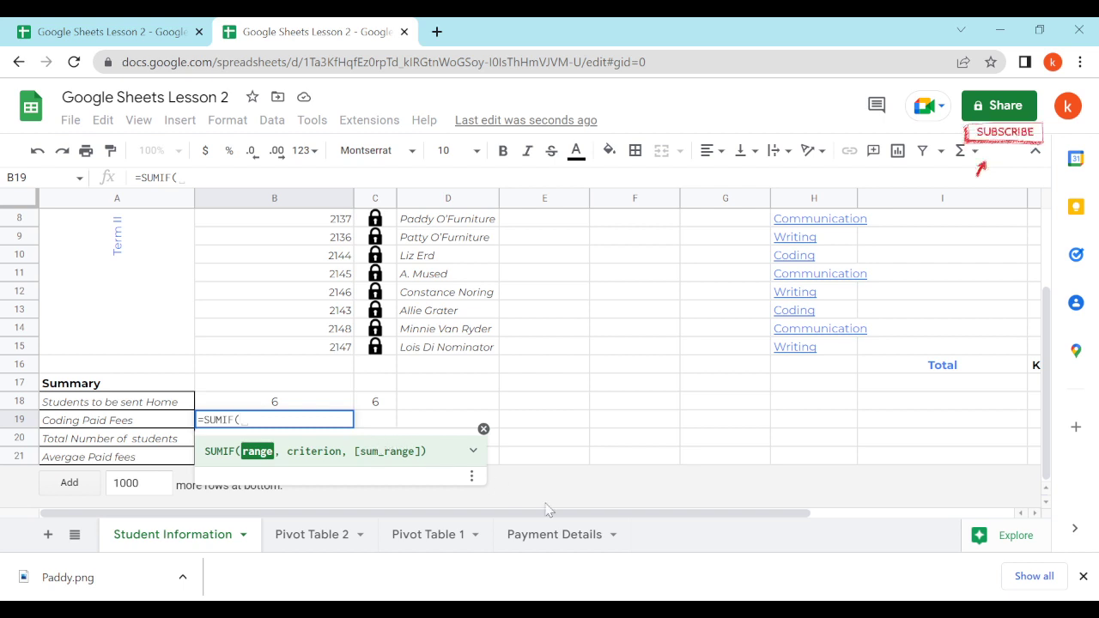
pyautogui.moveTo(574, 513); pyautogui.dragTo(776, 515)
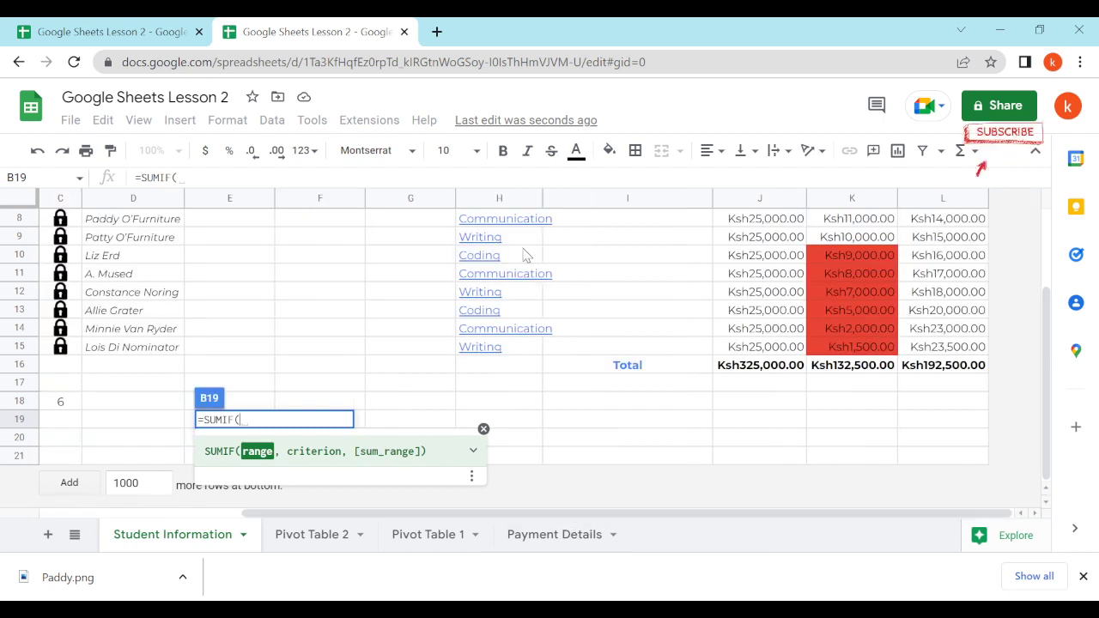
pyautogui.scroll(3, 524, 254)
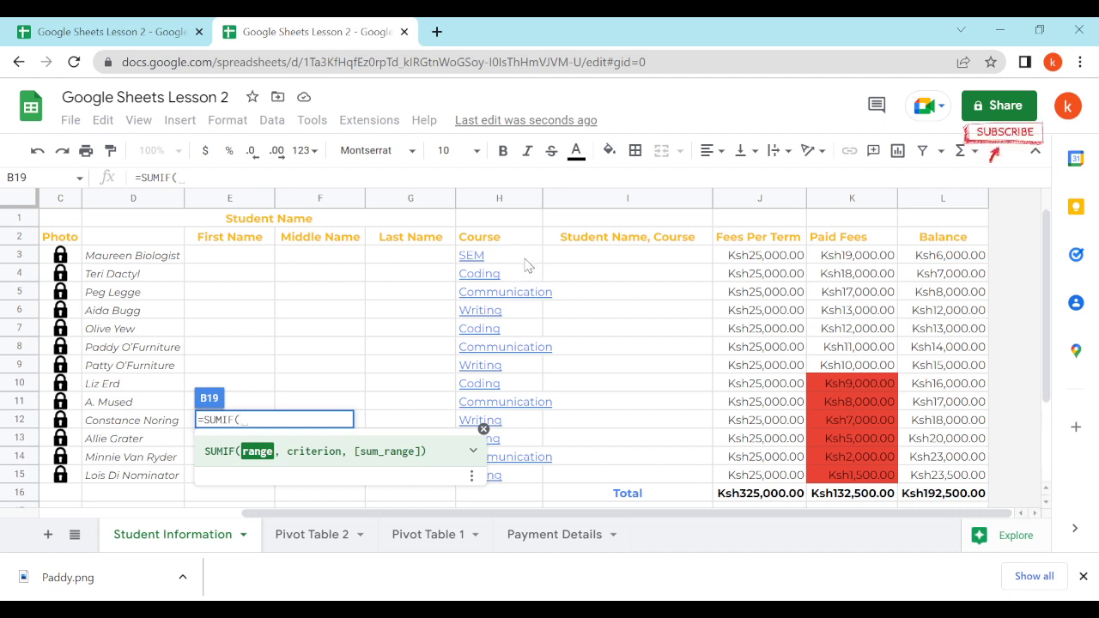
pyautogui.click(524, 261)
pyautogui.moveTo(527, 274); pyautogui.dragTo(524, 477)
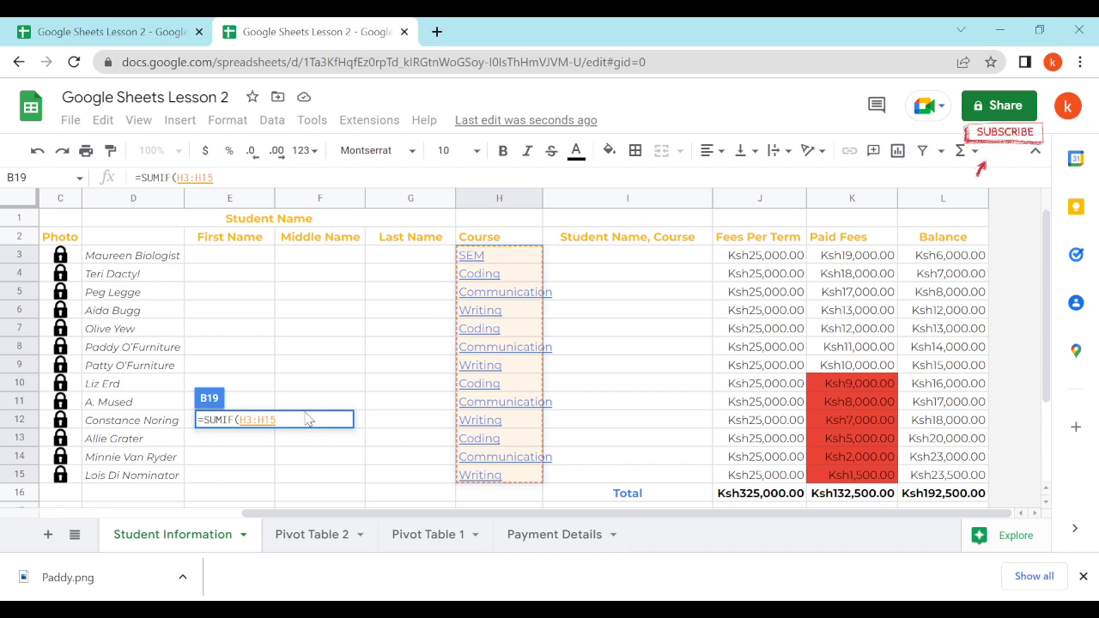
# Complete the SUMIF formula in B19 with the criterion "Coding" and the paid-fee cells K3:K15 as the sum range
pyautogui.write(', ')
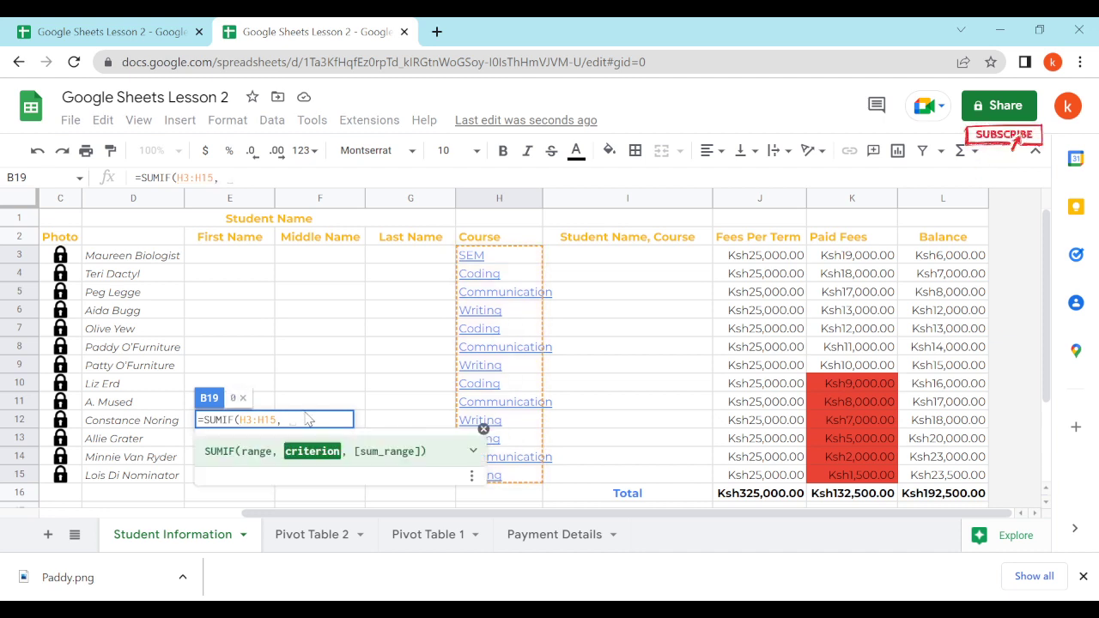
pyautogui.write('"')
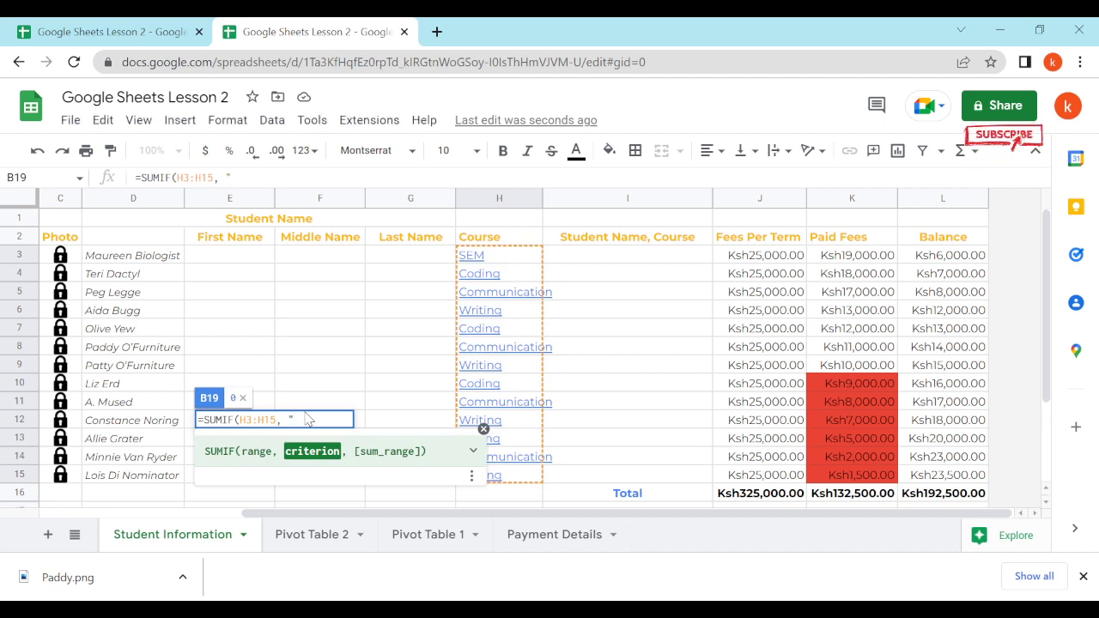
pyautogui.write('C')
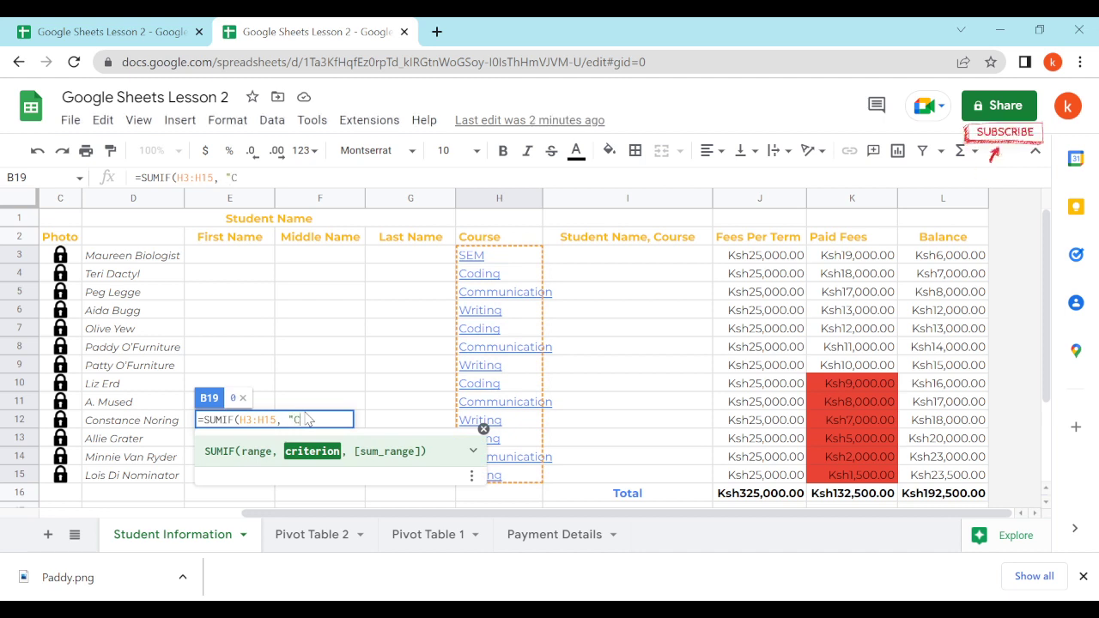
pyautogui.write('oding",')
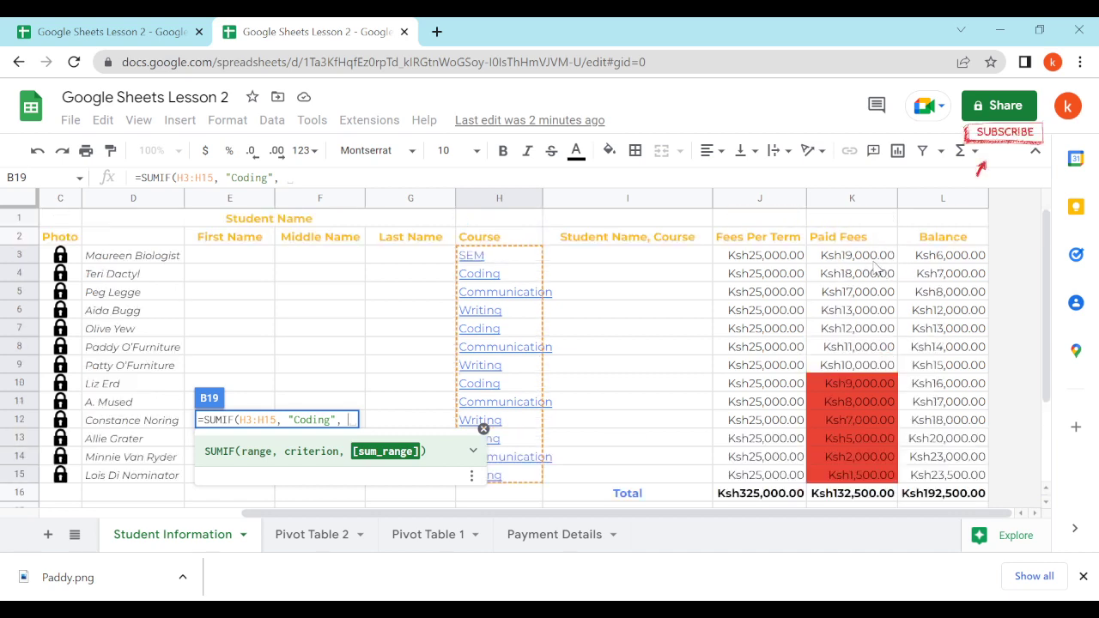
pyautogui.moveTo(870, 263); pyautogui.dragTo(878, 475)
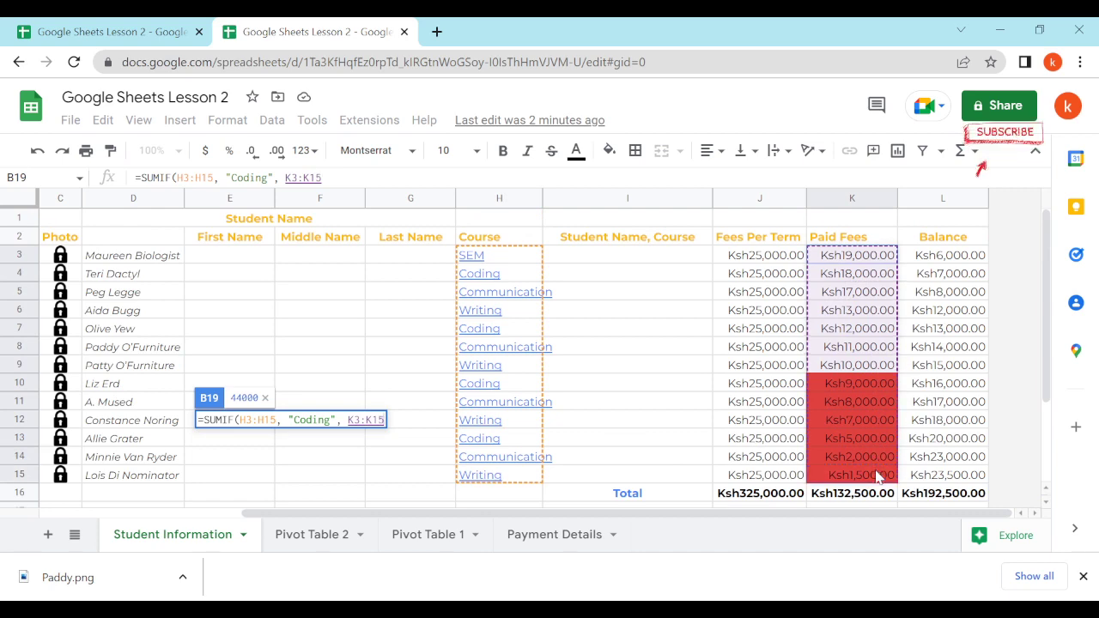
pyautogui.scroll(-2, 876, 367)
pyautogui.scroll(2, 876, 356)
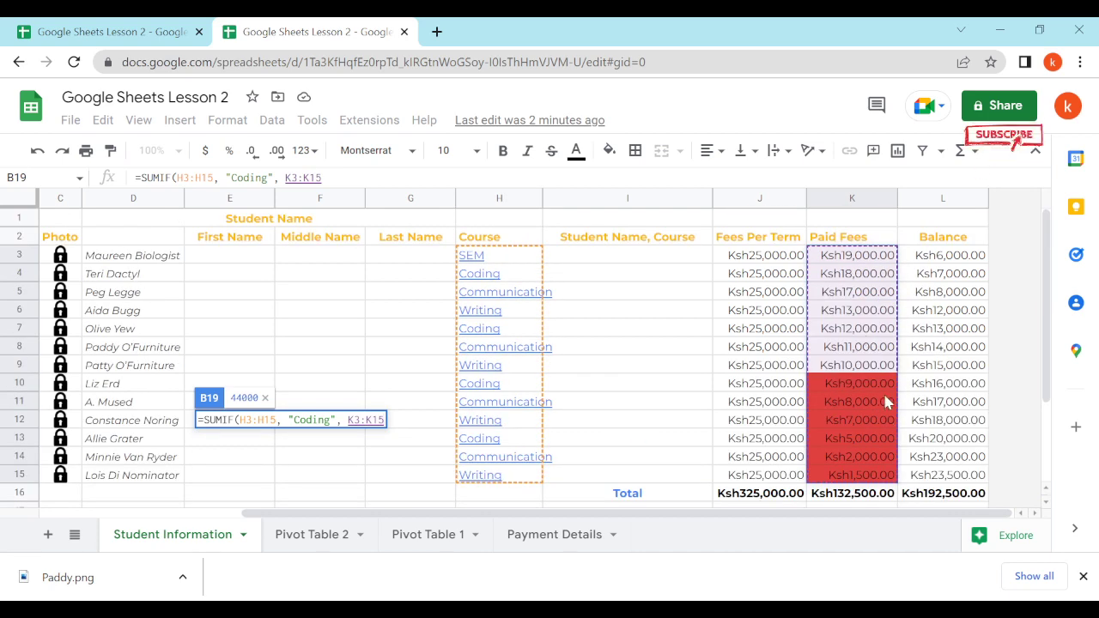
pyautogui.write(')')
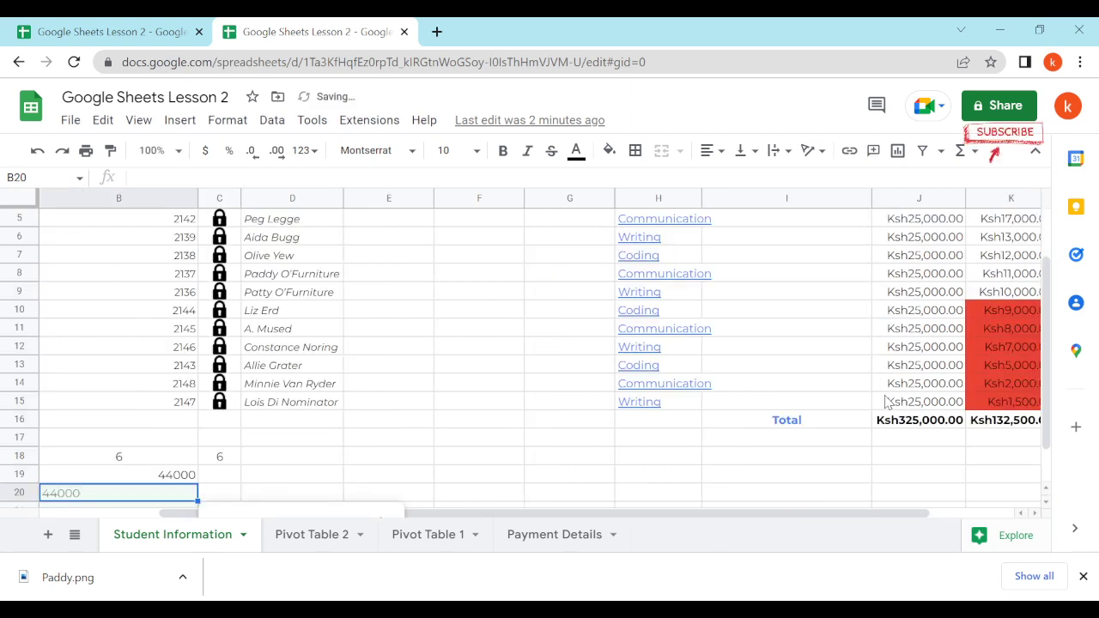
pyautogui.press('Return')
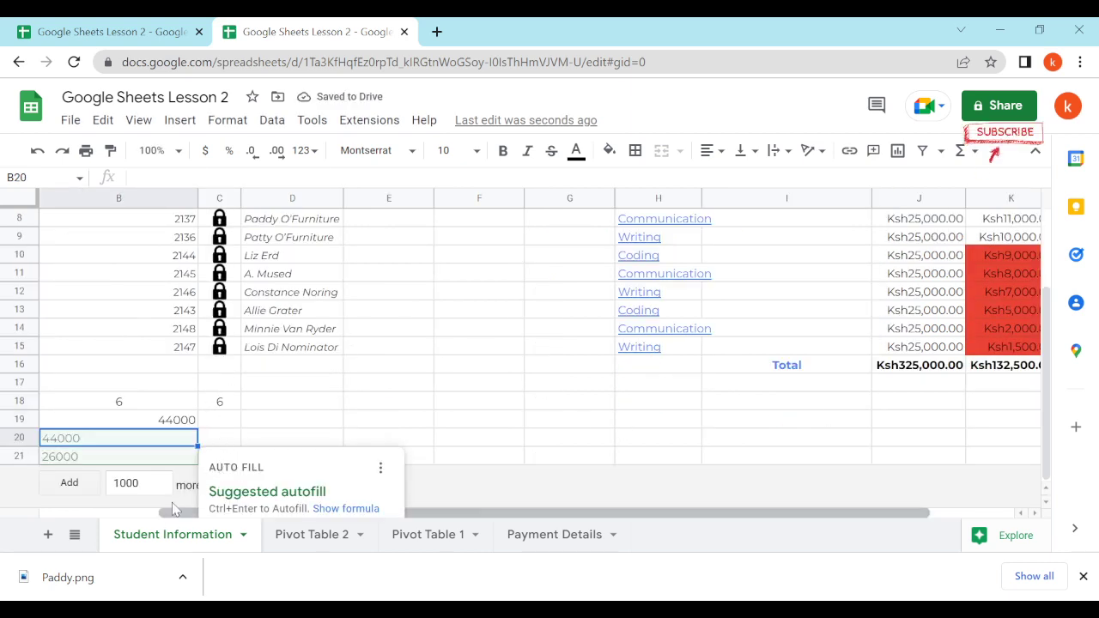
pyautogui.click(464, 422)
pyautogui.hscroll(-3, 388, 516)
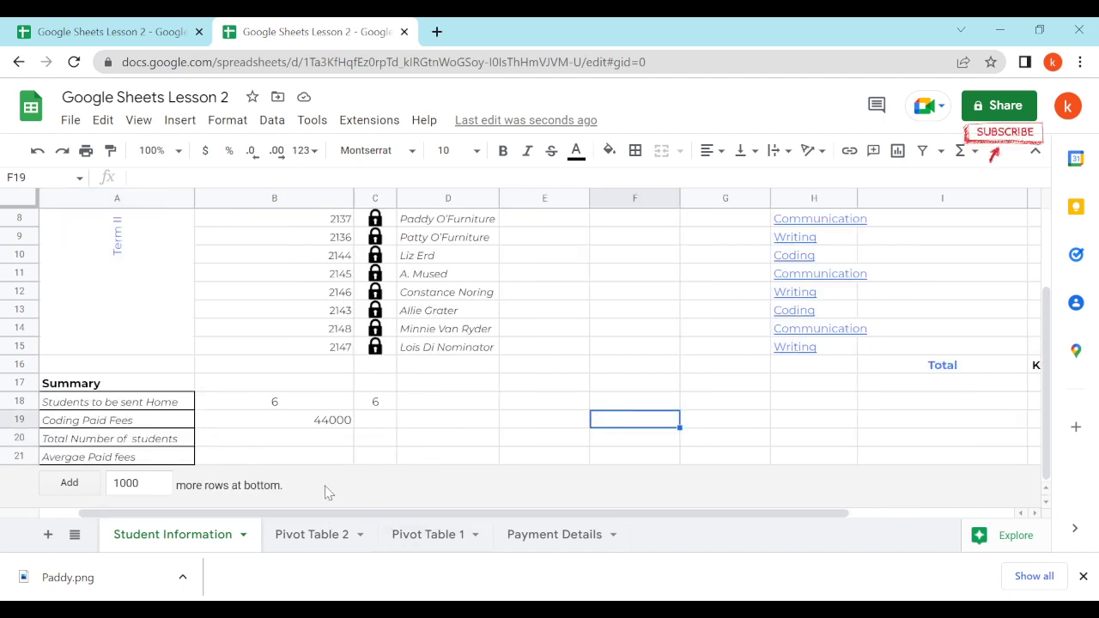
# Center the Coding Paid Fees result horizontally in cell B19
pyautogui.click(340, 423)
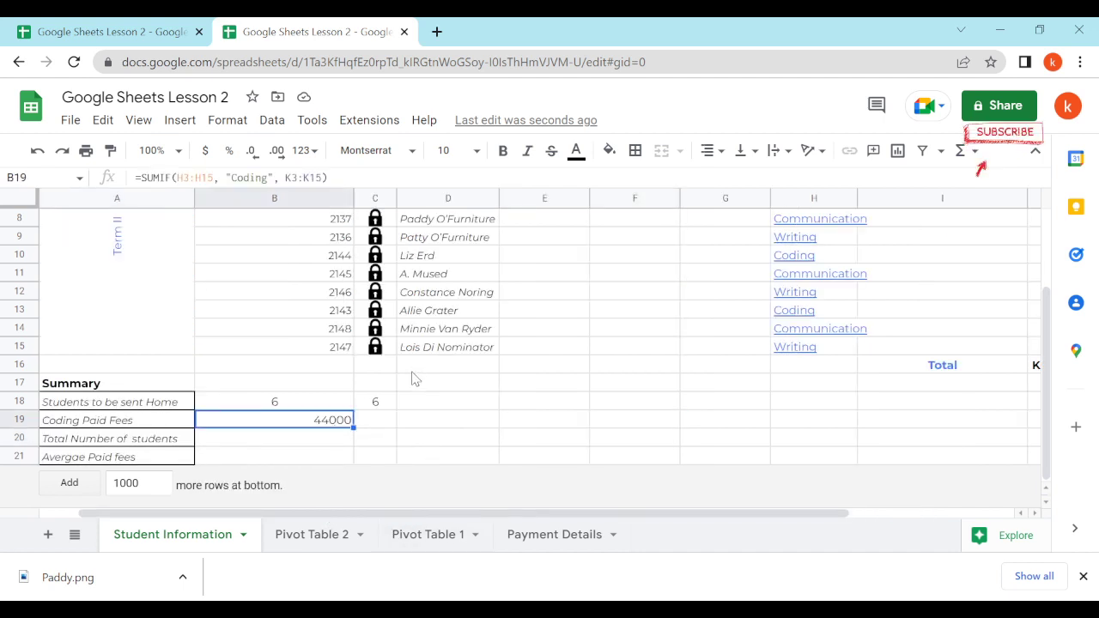
pyautogui.click(708, 150)
pyautogui.click(709, 179)
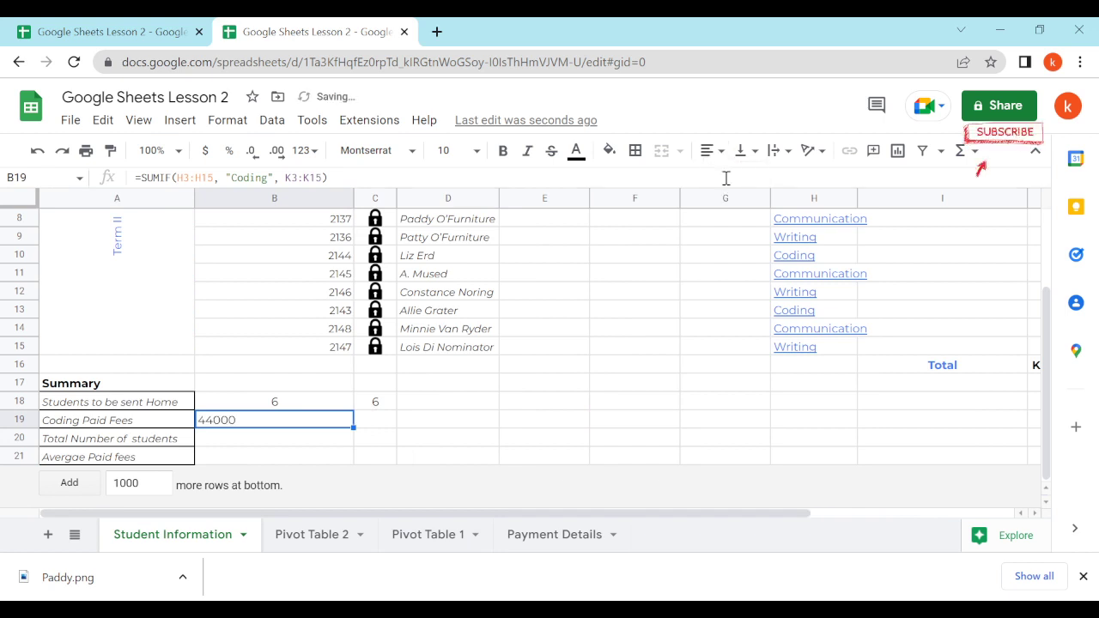
pyautogui.click(707, 150)
pyautogui.click(729, 179)
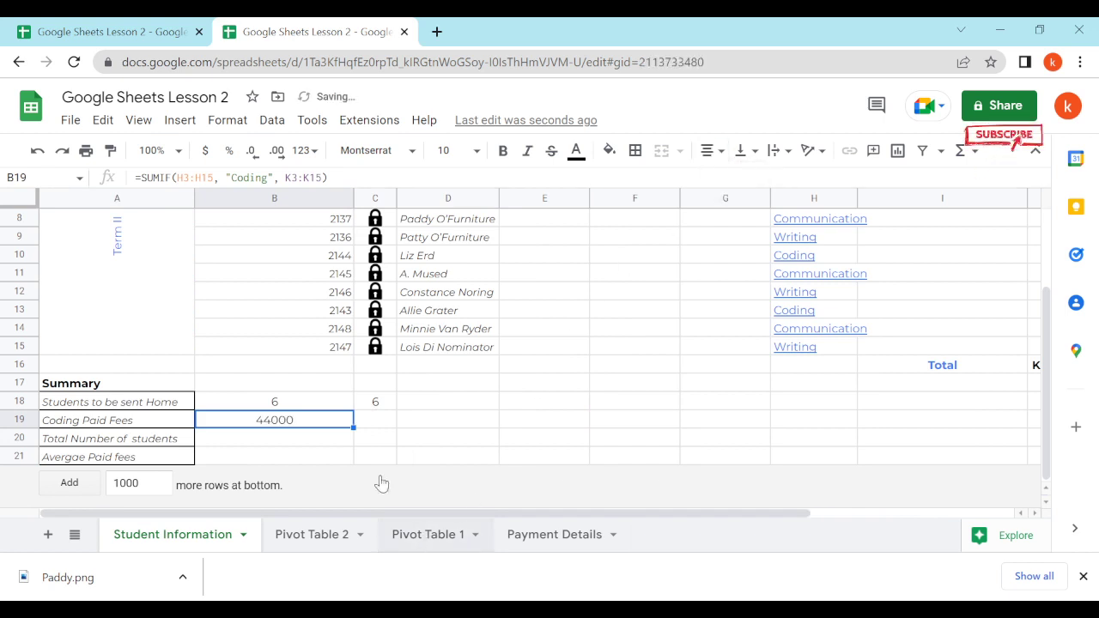
# Check the Coding sum in Pivot Table 2 and format the Coding Paid Fees in B19 as Ksh currency with two decimals
pyautogui.click(397, 534)
pyautogui.click(347, 543)
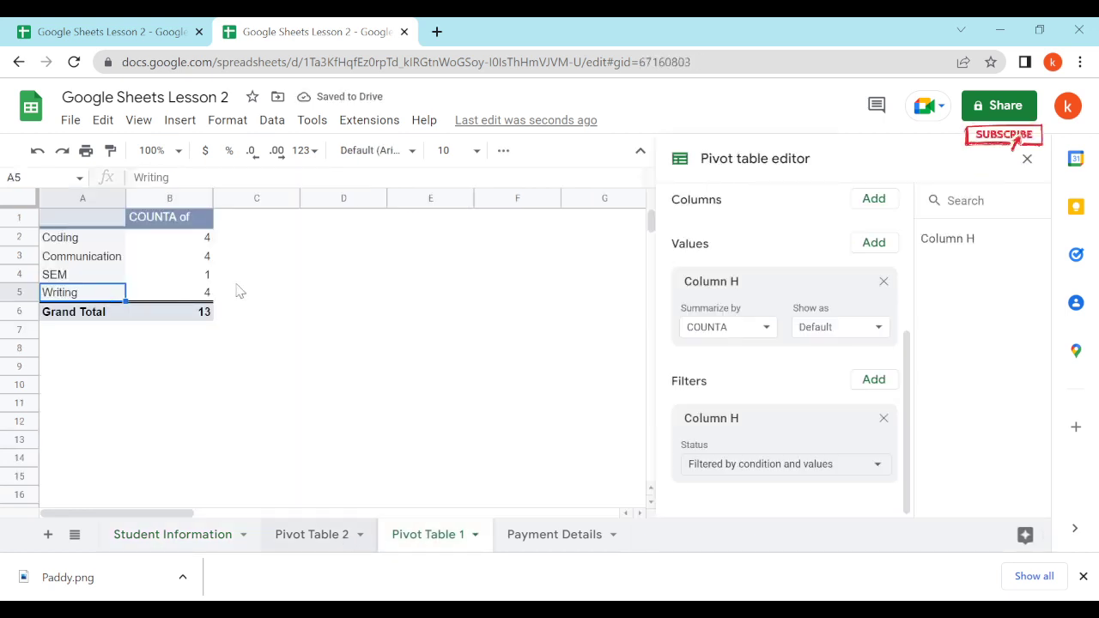
pyautogui.click(217, 538)
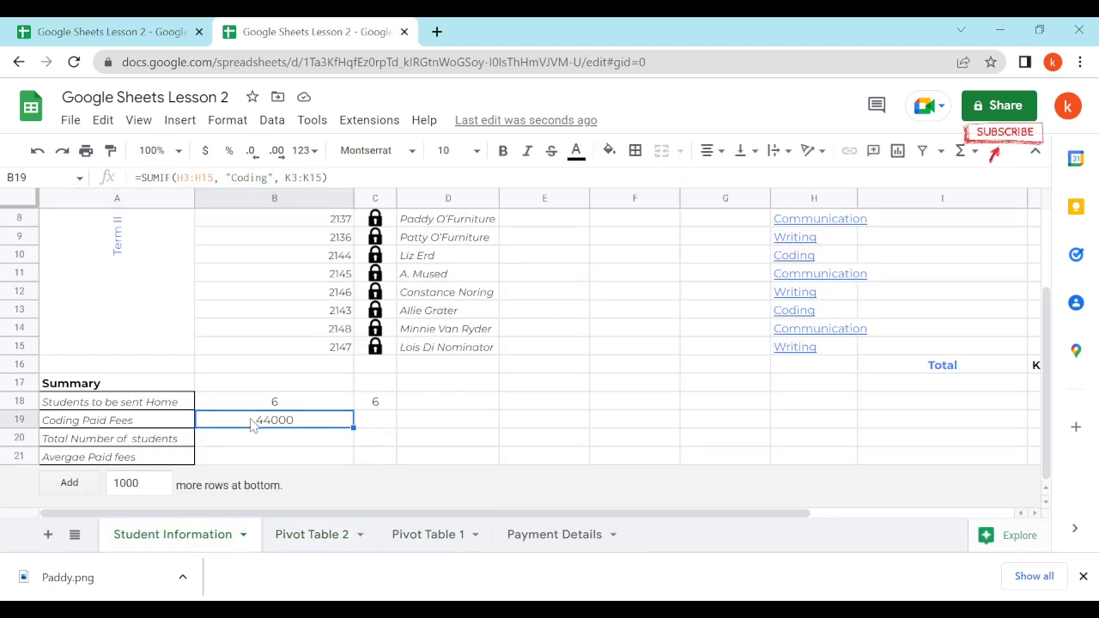
pyautogui.click(305, 150)
pyautogui.click(389, 451)
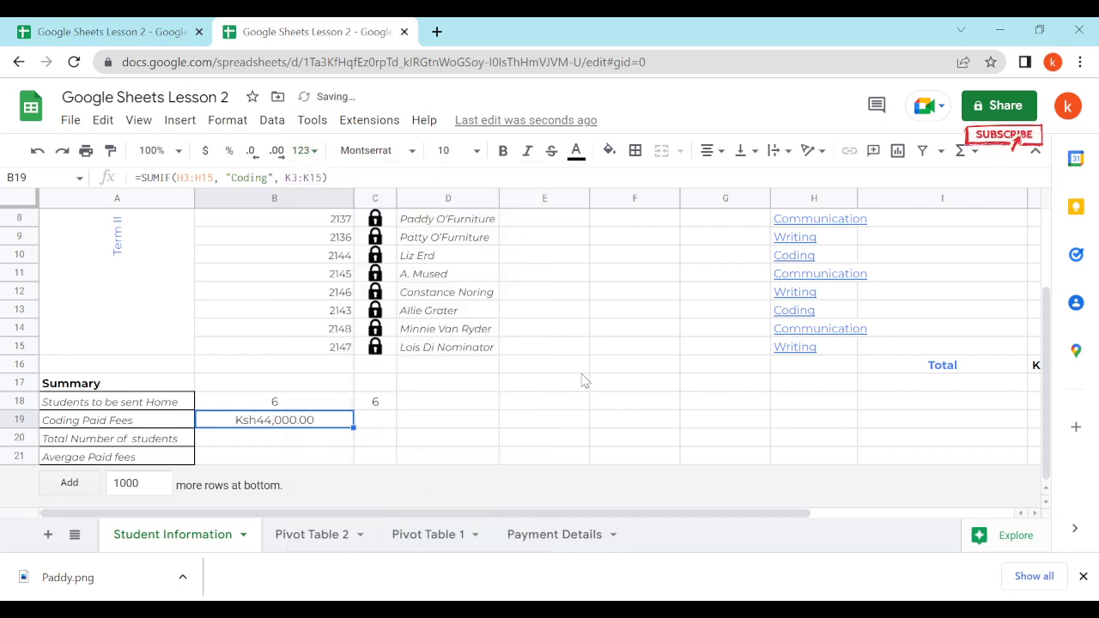
# Examine the Total Number of students formula in B20 of the other Google Sheets Lesson 2 spreadsheet and review this sheet's student list
pyautogui.click(150, 445)
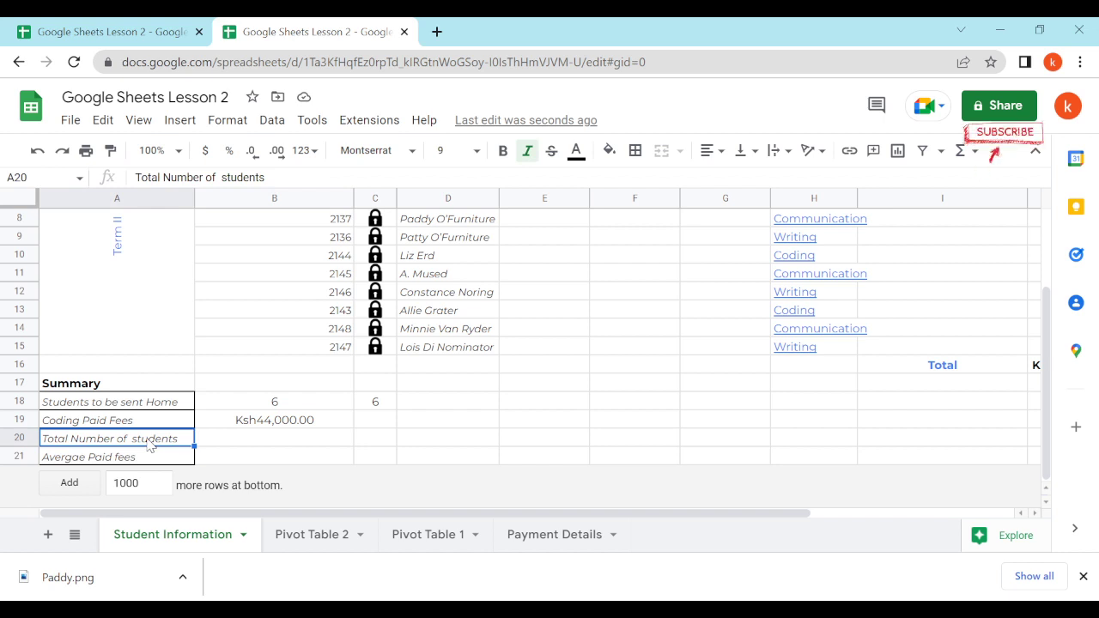
pyautogui.click(116, 32)
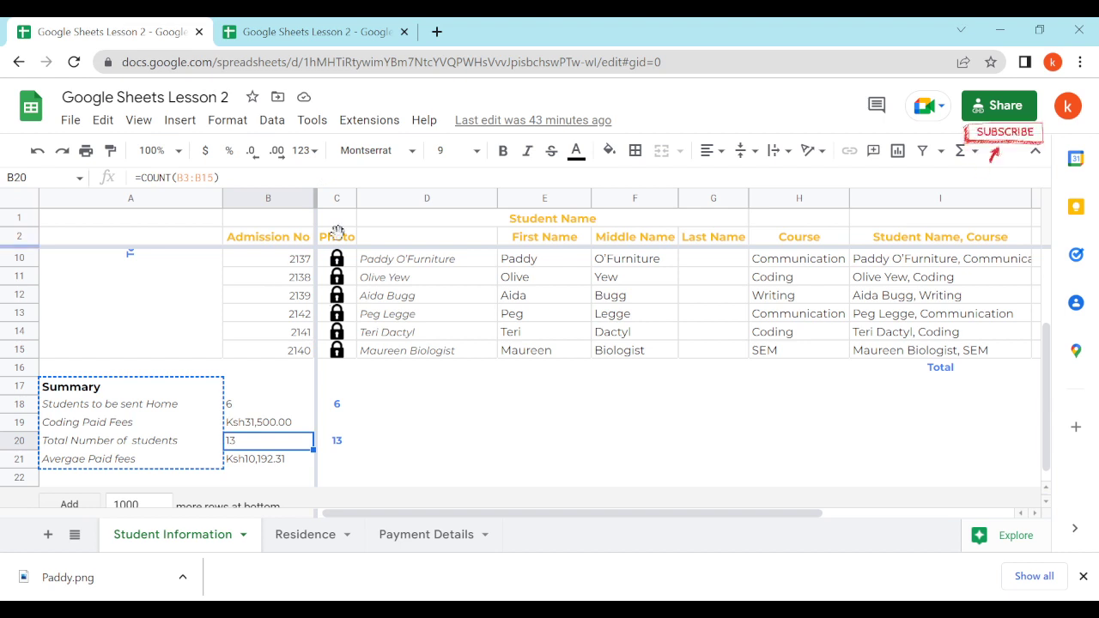
pyautogui.click(348, 34)
pyautogui.scroll(2, 425, 358)
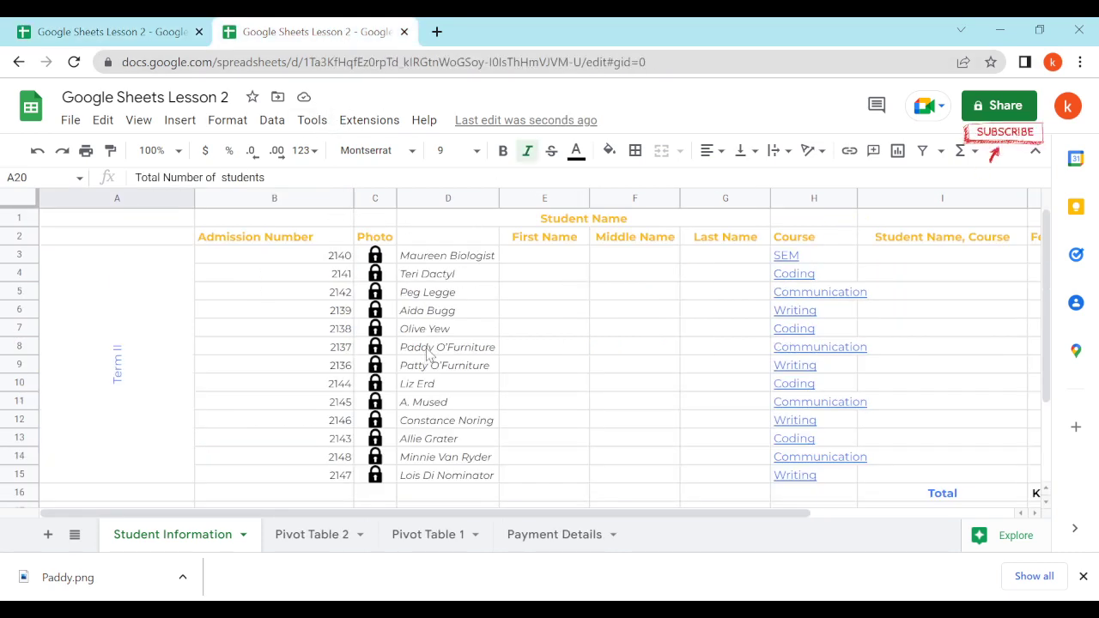
pyautogui.scroll(-2, 432, 356)
pyautogui.scroll(2, 438, 232)
pyautogui.scroll(-2, 257, 468)
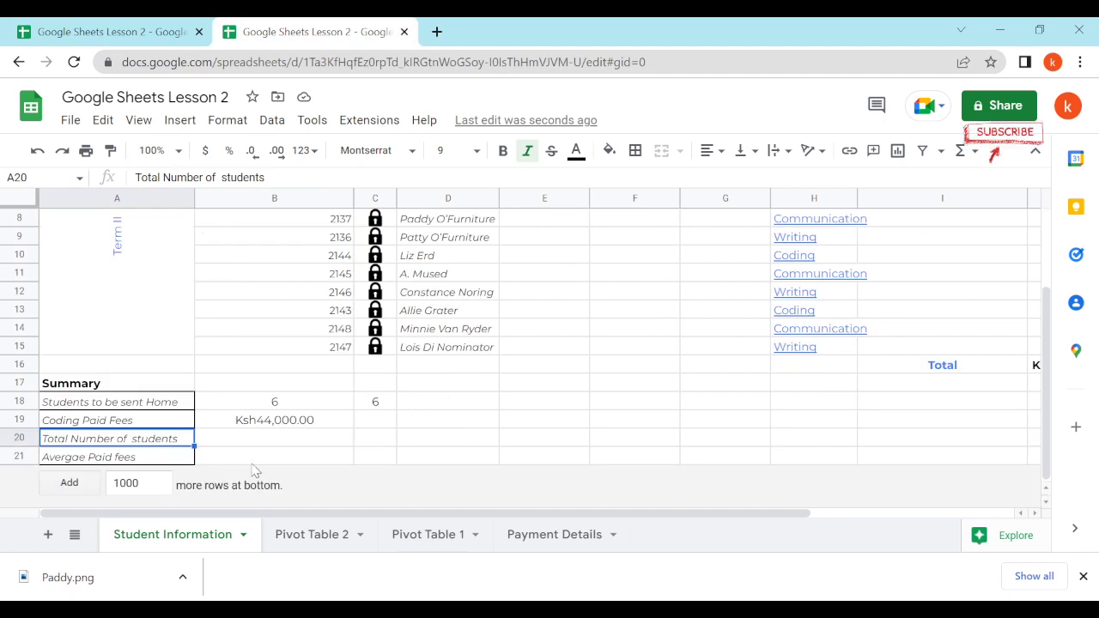
# Start a COUNT formula in cell B20 for the Total Number of students
pyautogui.click(261, 436)
pyautogui.write('=')
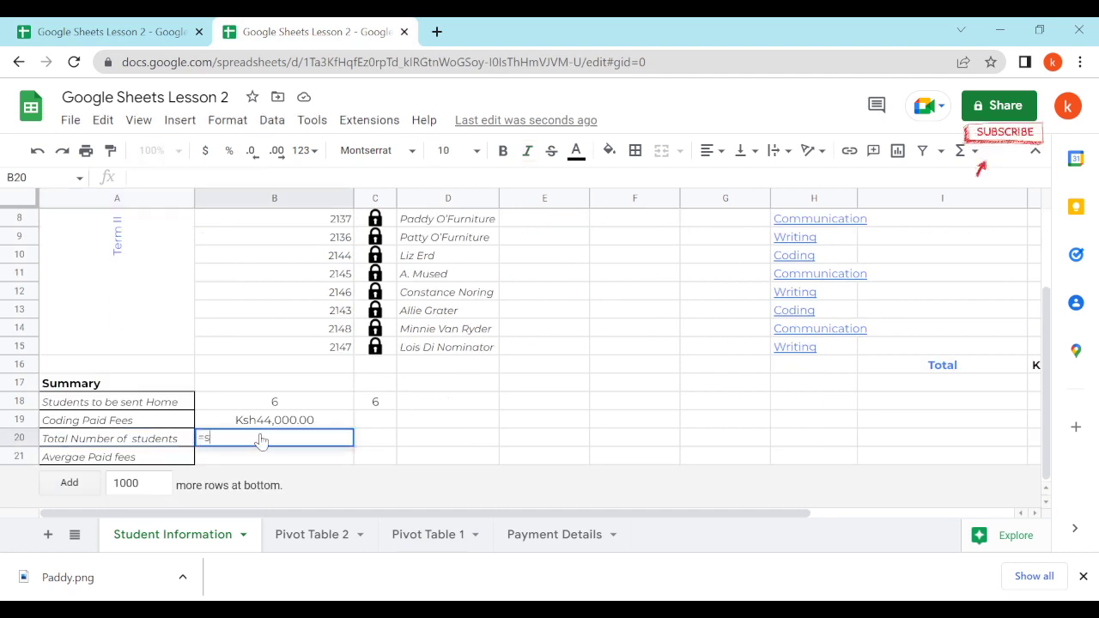
pyautogui.write('coount')
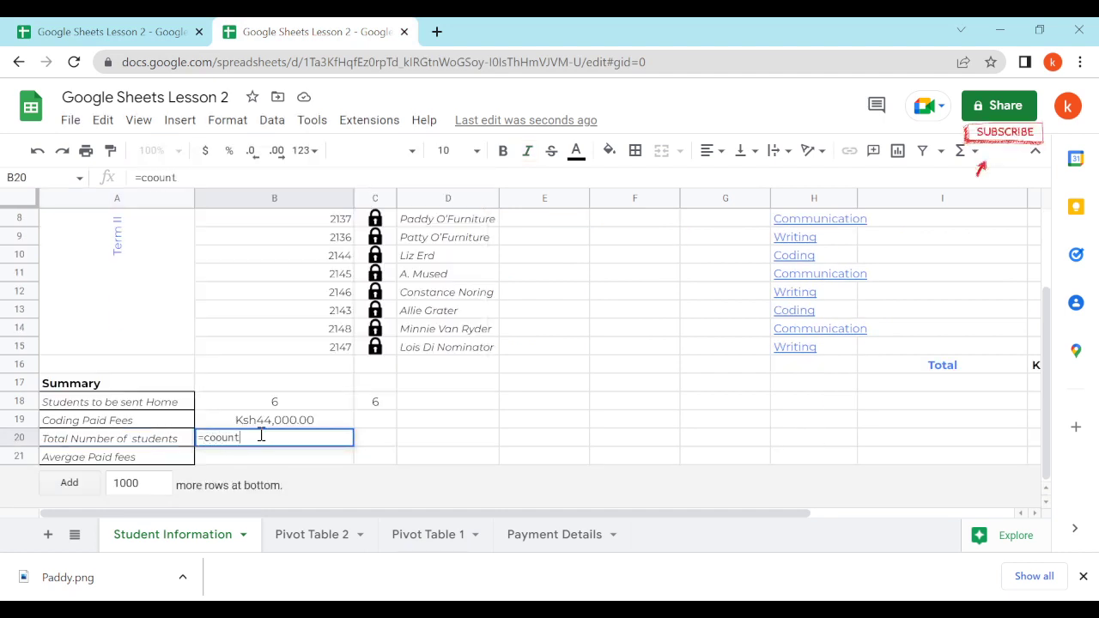
pyautogui.press('BackSpace')
pyautogui.press('BackSpace')
pyautogui.press('BackSpace')
pyautogui.press('BackSpace')
pyautogui.press('BackSpace')
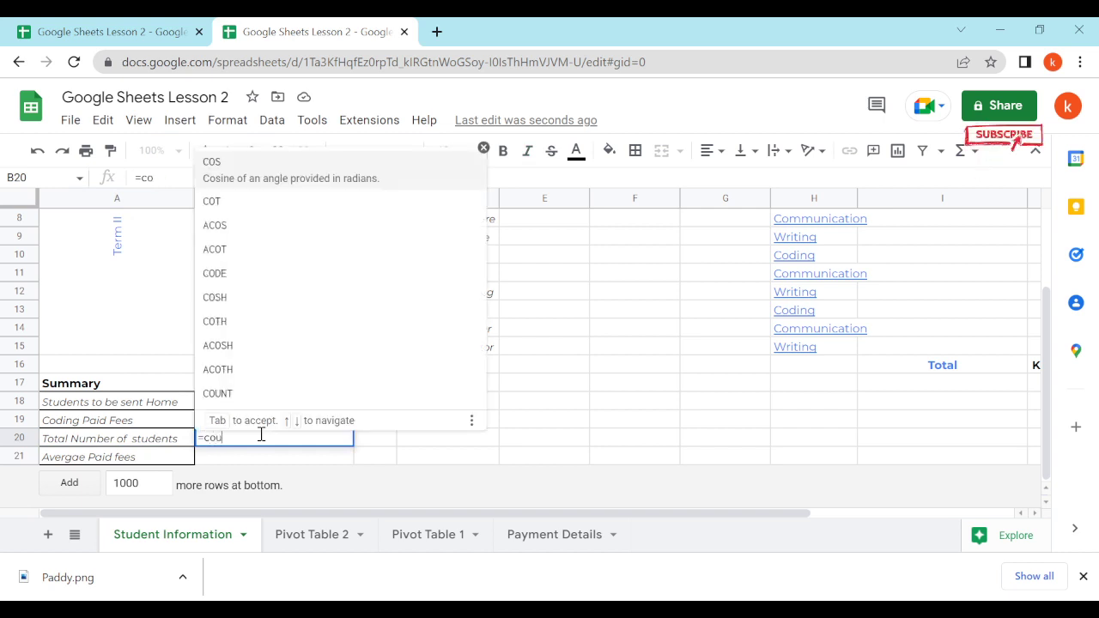
pyautogui.write('unt')
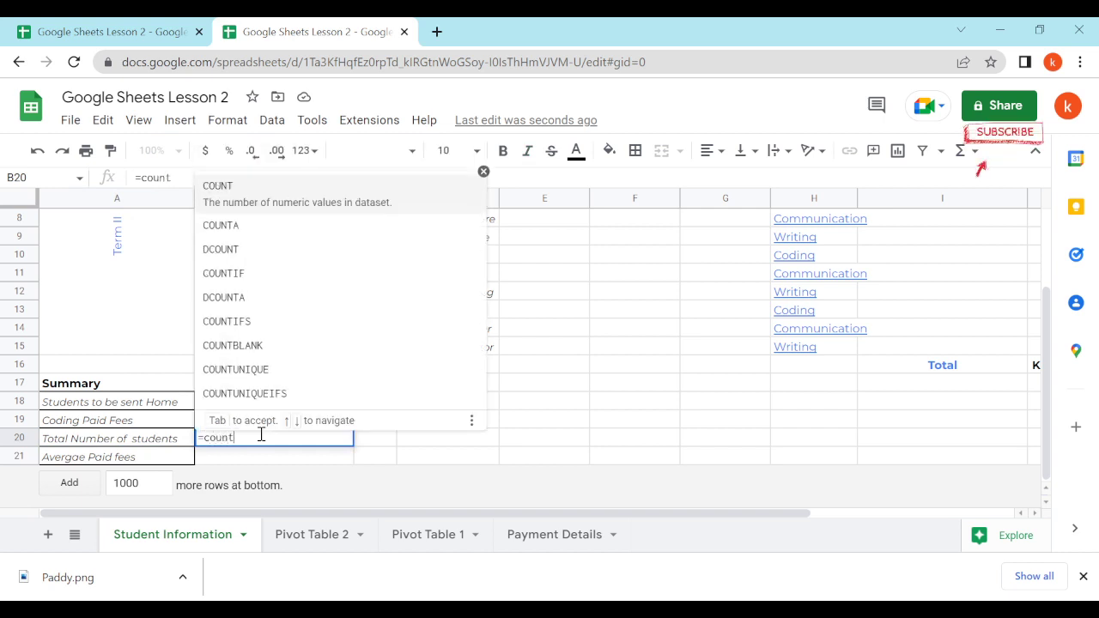
pyautogui.click(324, 200)
# Complete the COUNT formula in B20 with the student-name cells D3:D15 as its range
pyautogui.scroll(3, 522, 350)
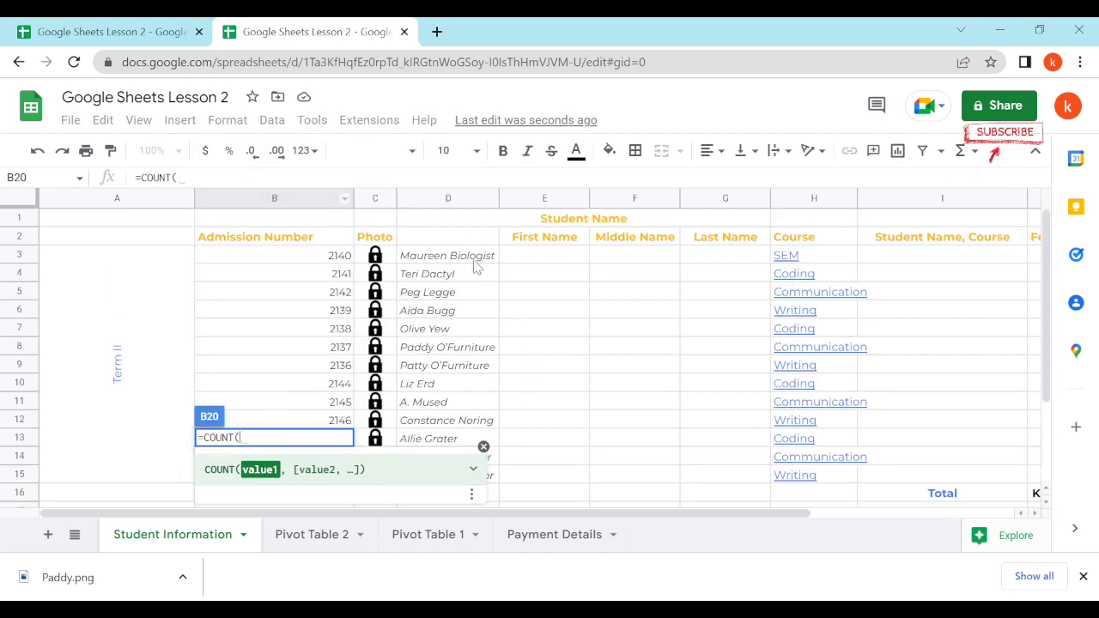
pyautogui.scroll(-2, 477, 251)
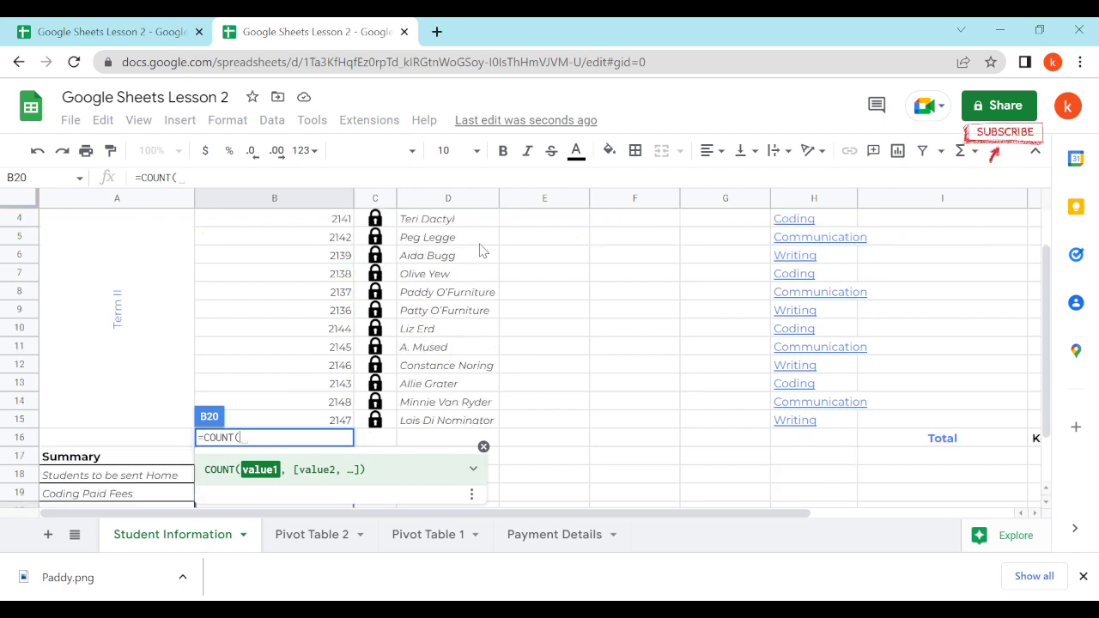
pyautogui.scroll(2, 481, 249)
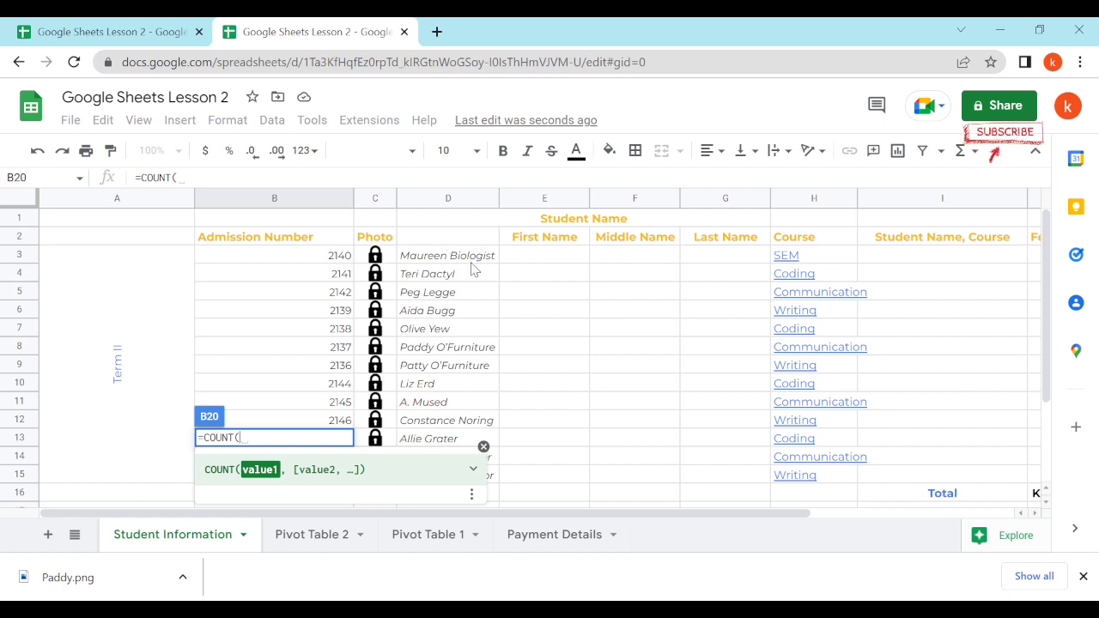
pyautogui.moveTo(461, 265); pyautogui.dragTo(460, 481)
pyautogui.write(')')
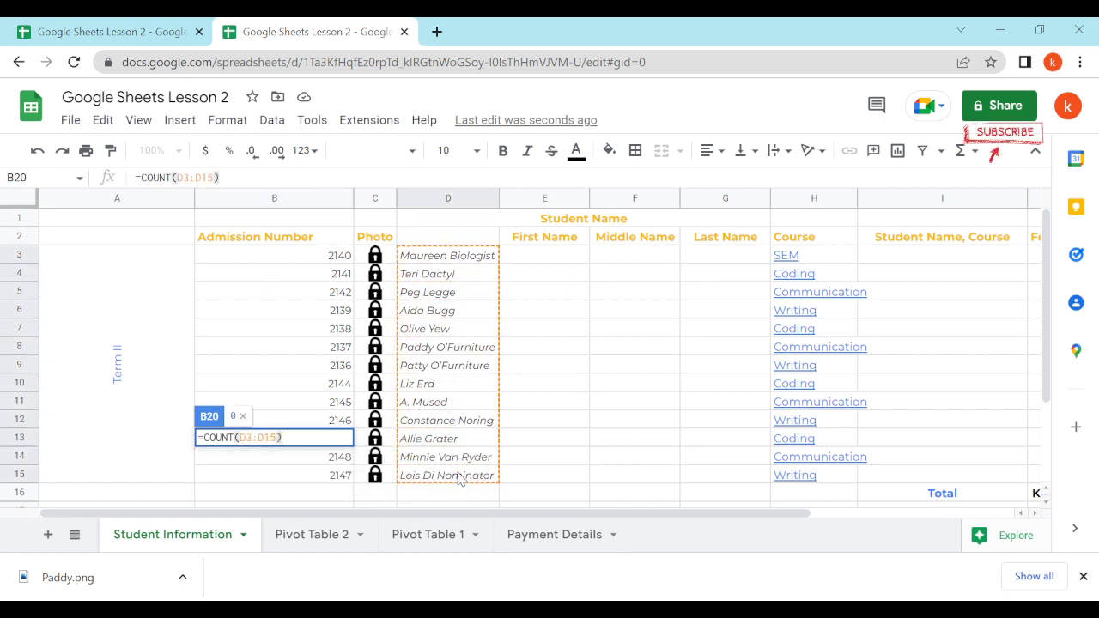
pyautogui.press('Return')
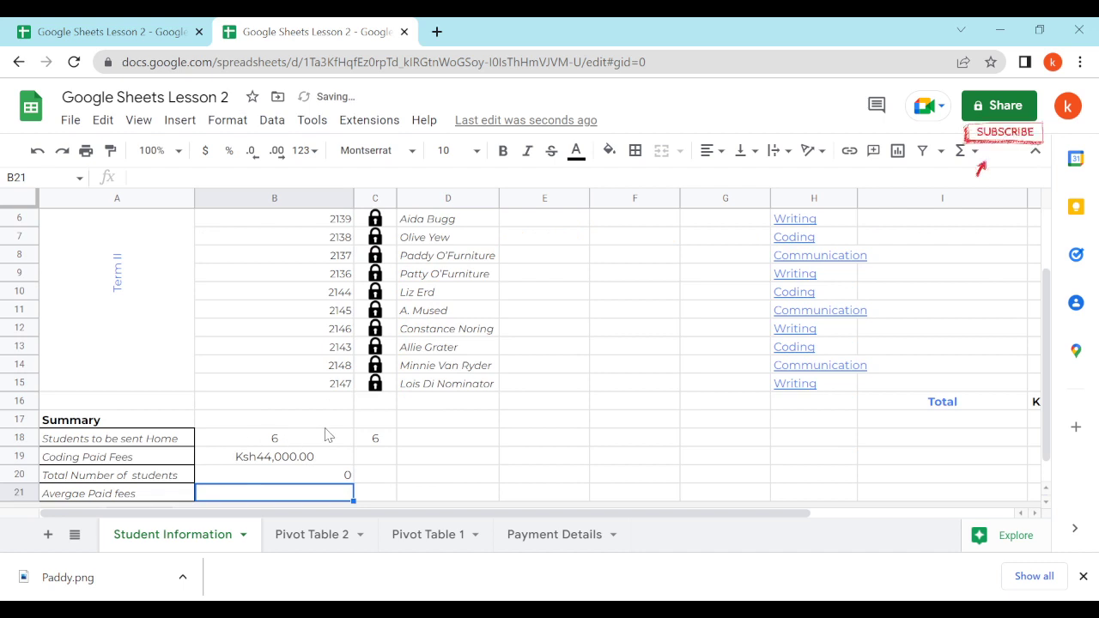
# Compare B20 with the same formula in the other Google Sheets Lesson 2 spreadsheet and change its function to COUNTA
pyautogui.click(296, 475)
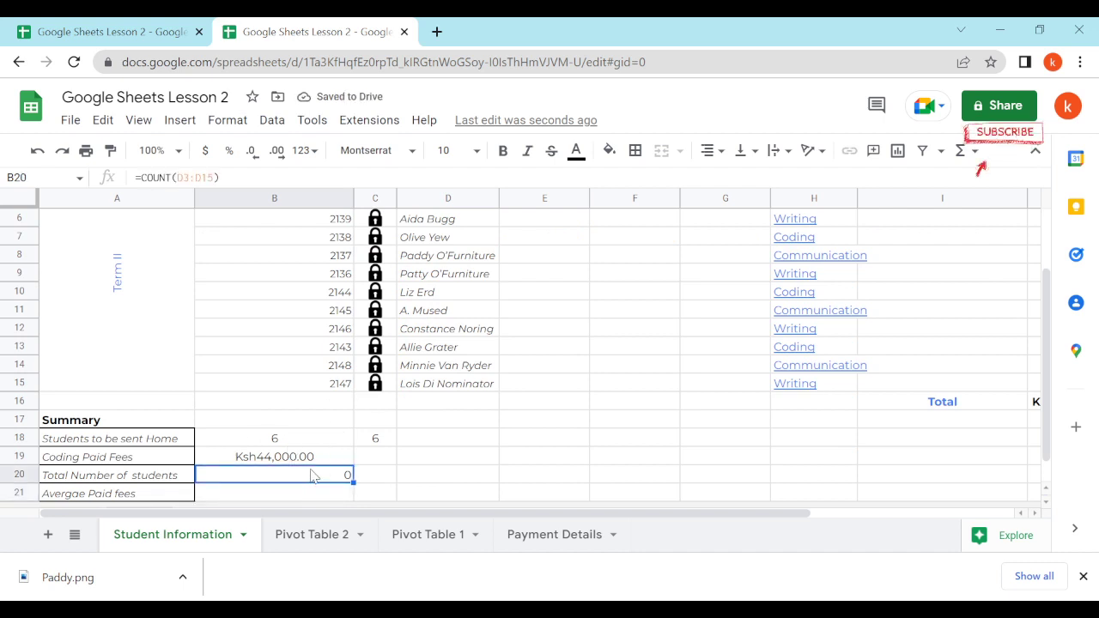
pyautogui.doubleClick(311, 476)
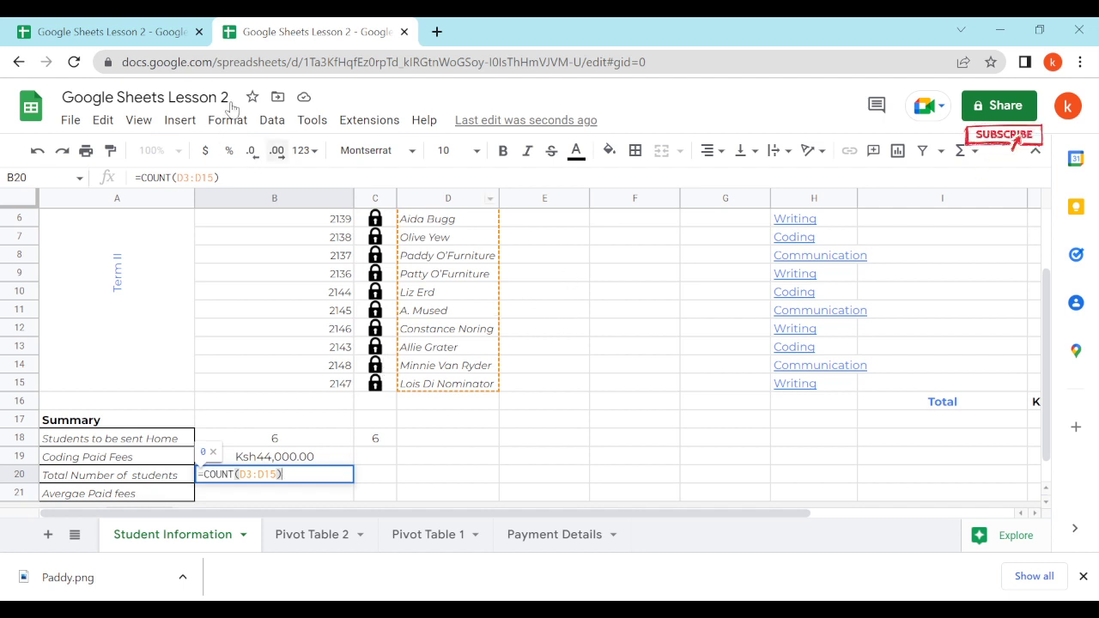
pyautogui.click(162, 39)
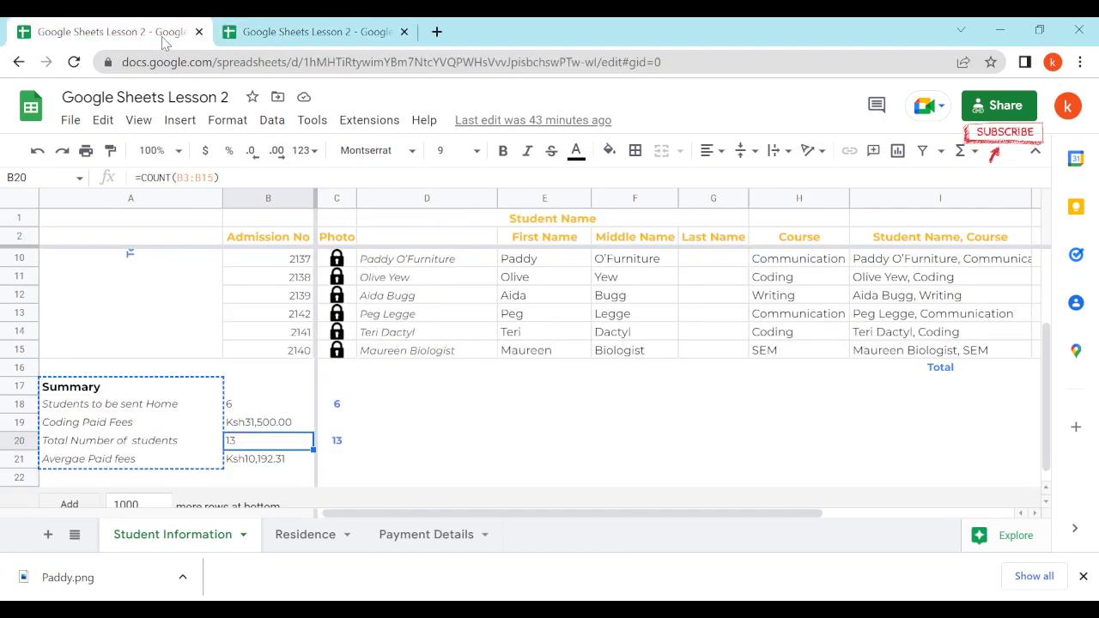
pyautogui.click(325, 34)
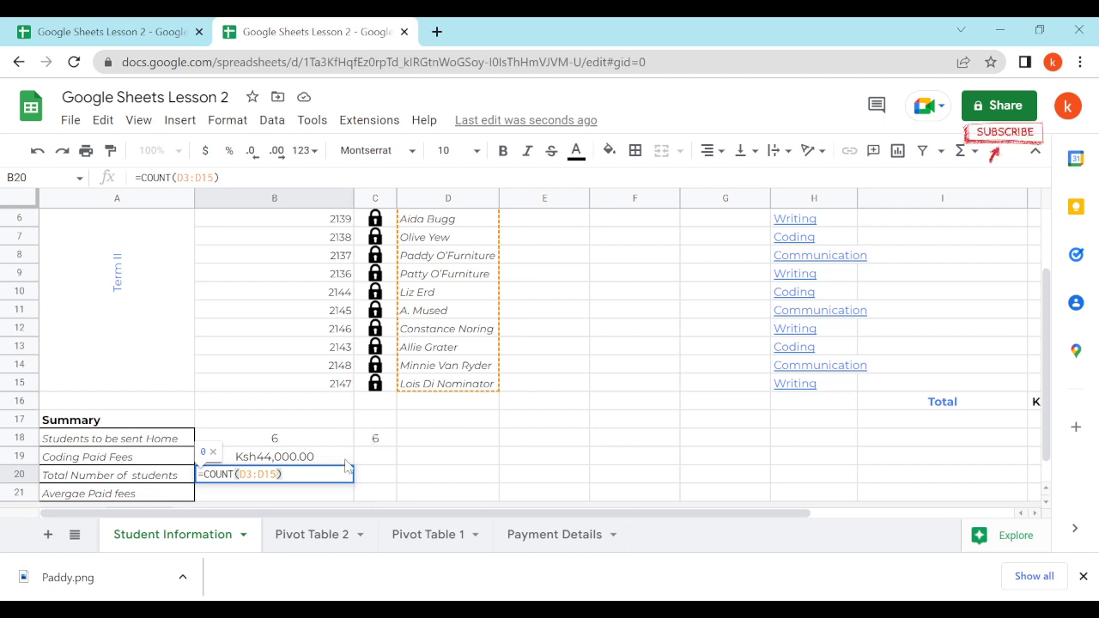
pyautogui.click(236, 474)
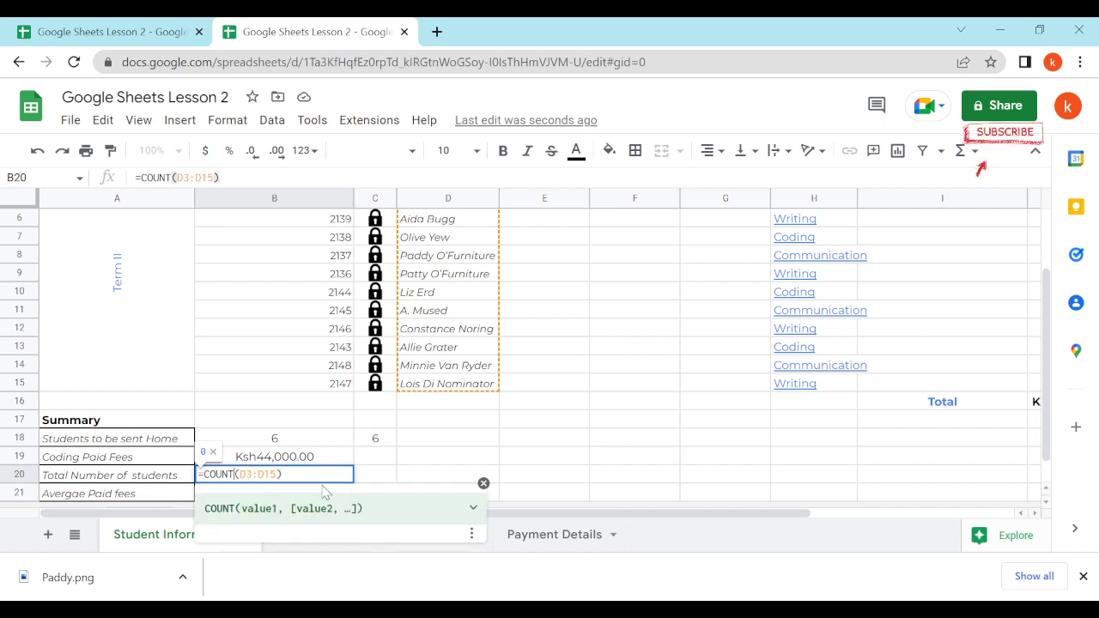
pyautogui.write('A')
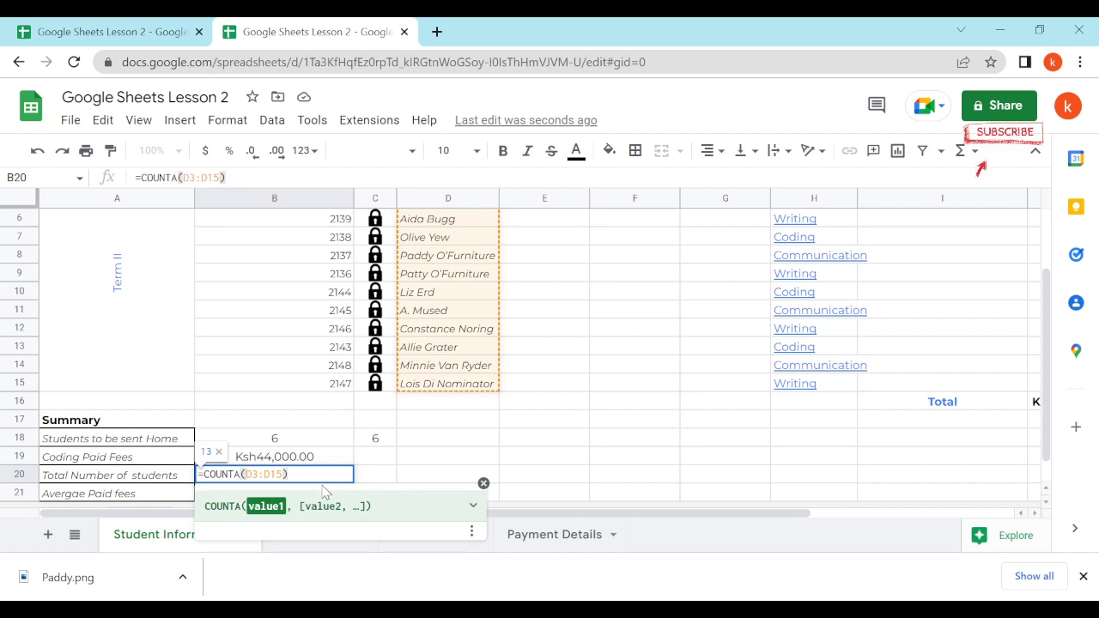
pyautogui.press('Return')
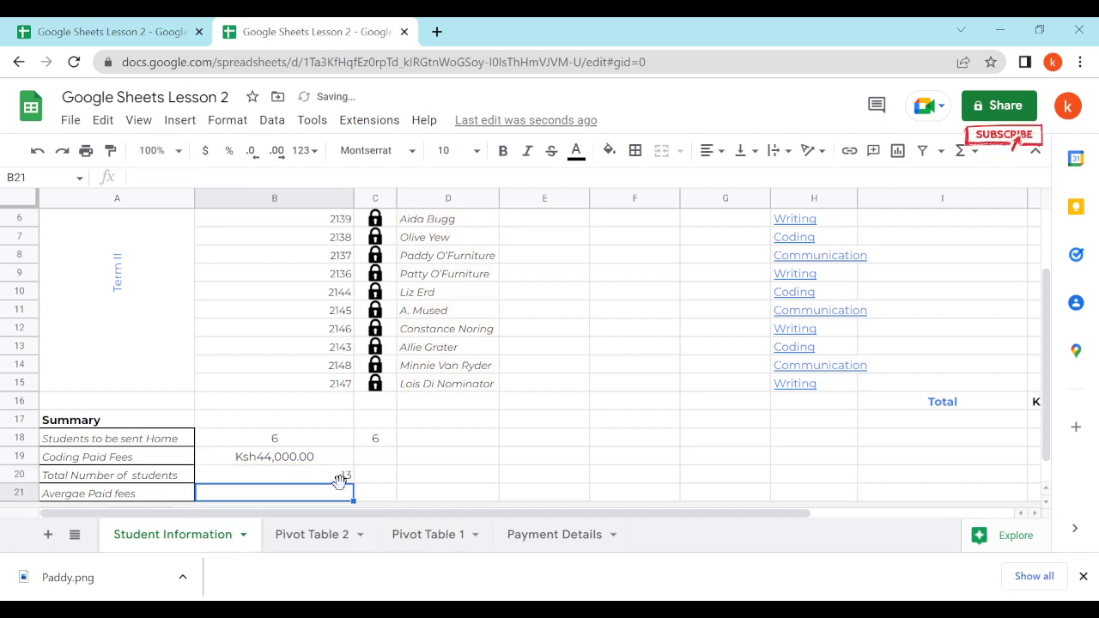
pyautogui.tripleClick(350, 475)
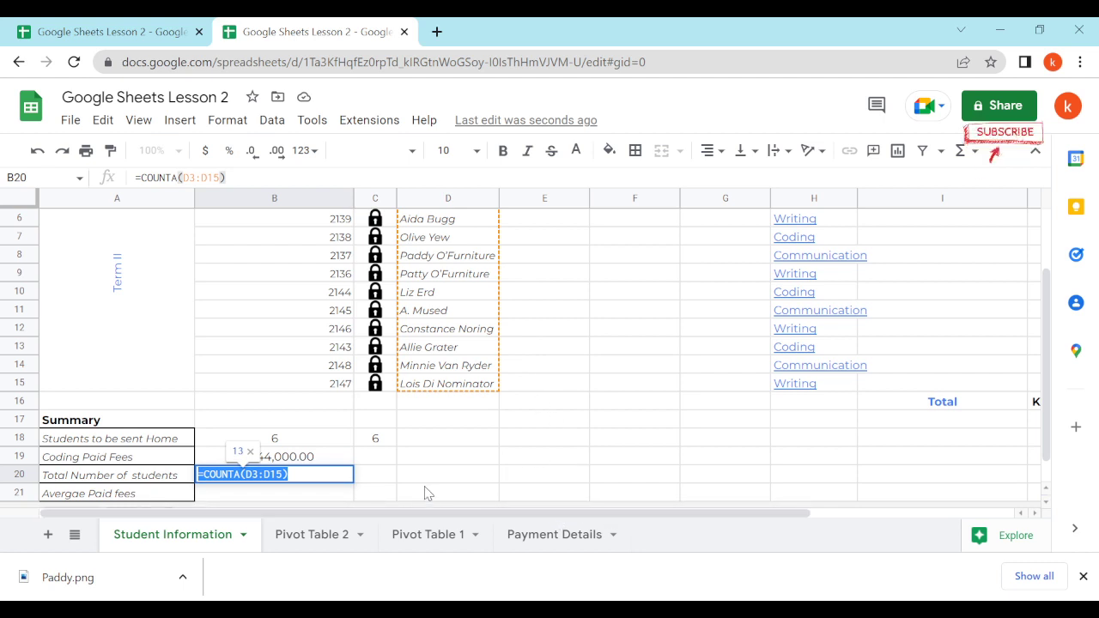
pyautogui.press('Return')
# Review the Paid Fees column and change the function in B20 from COUNTA back to COUNT
pyautogui.moveTo(520, 516); pyautogui.dragTo(743, 503)
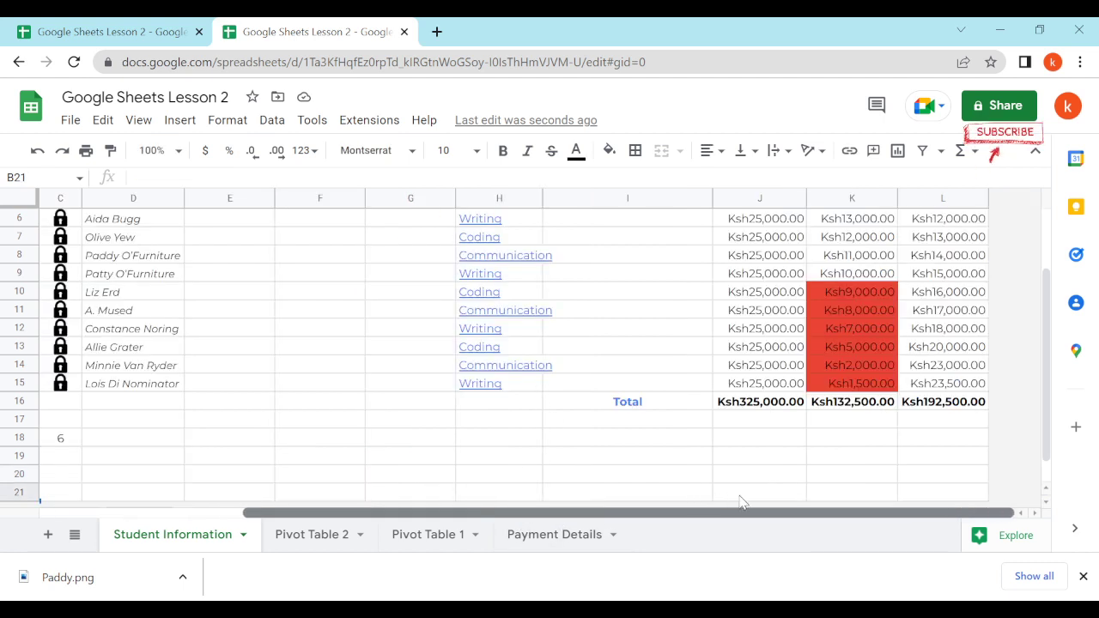
pyautogui.scroll(3, 773, 318)
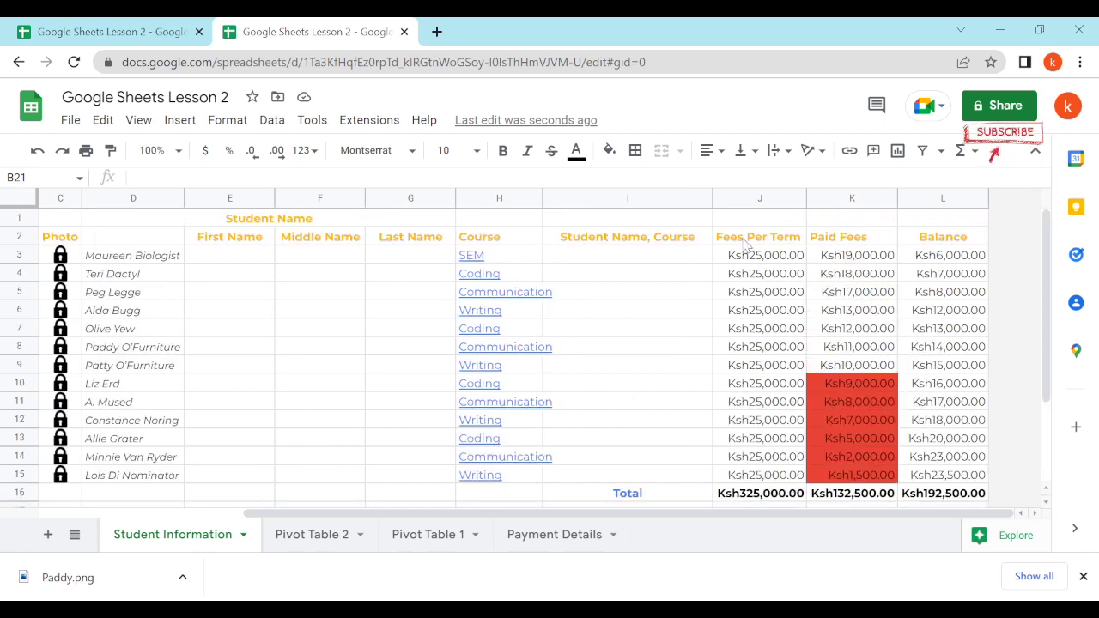
pyautogui.scroll(-1, 744, 258)
pyautogui.moveTo(387, 514); pyautogui.dragTo(255, 469)
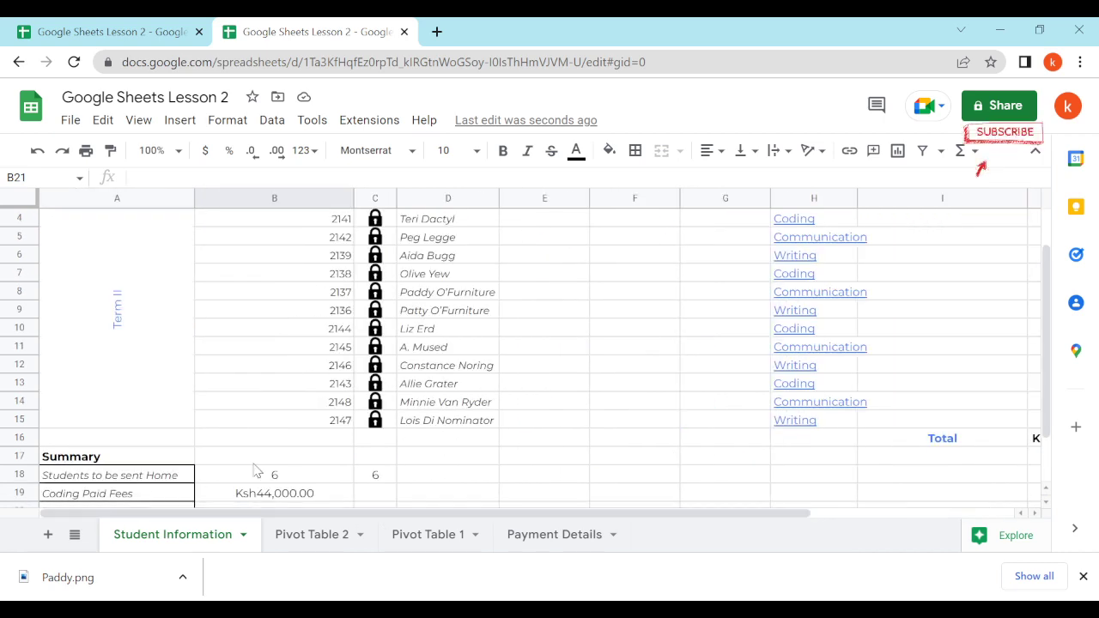
pyautogui.scroll(-1, 311, 496)
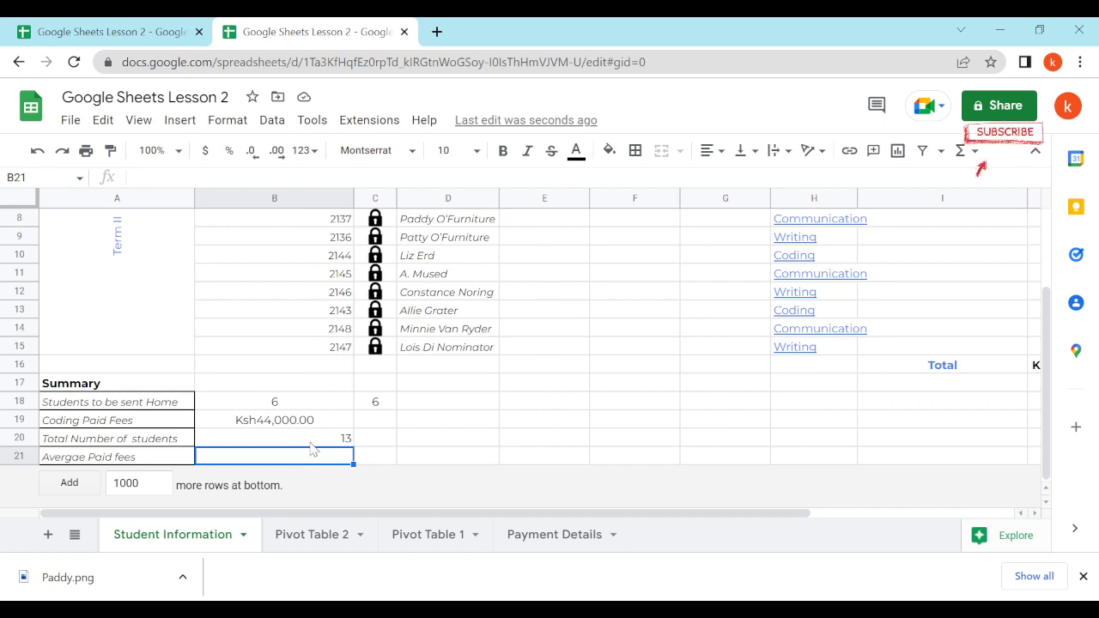
pyautogui.click(313, 450)
pyautogui.doubleClick(314, 449)
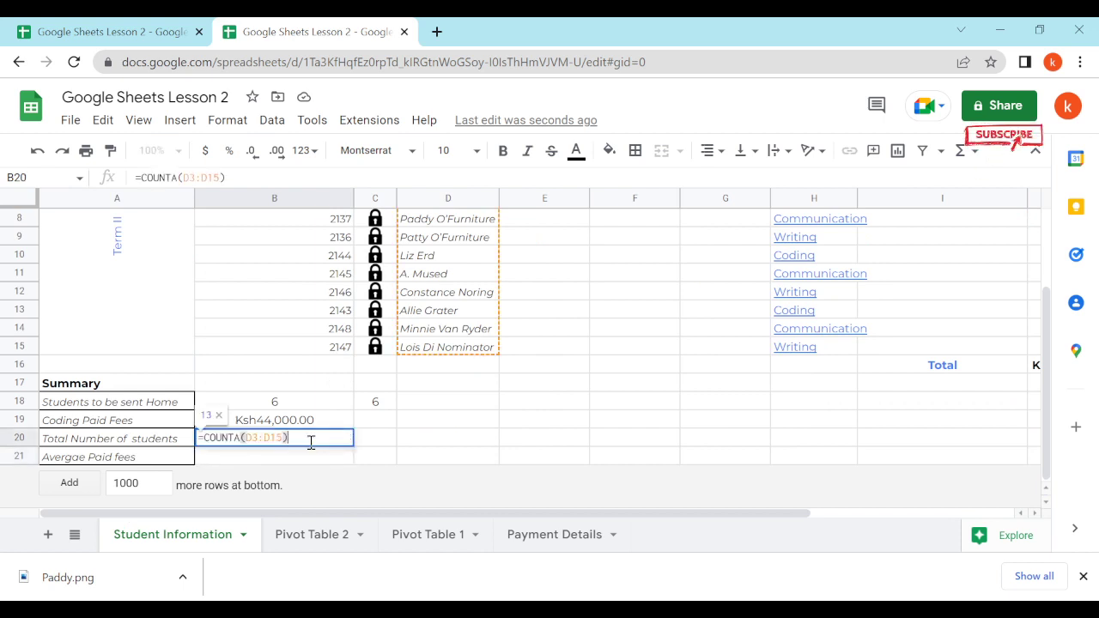
pyautogui.click(243, 438)
pyautogui.press('BackSpace')
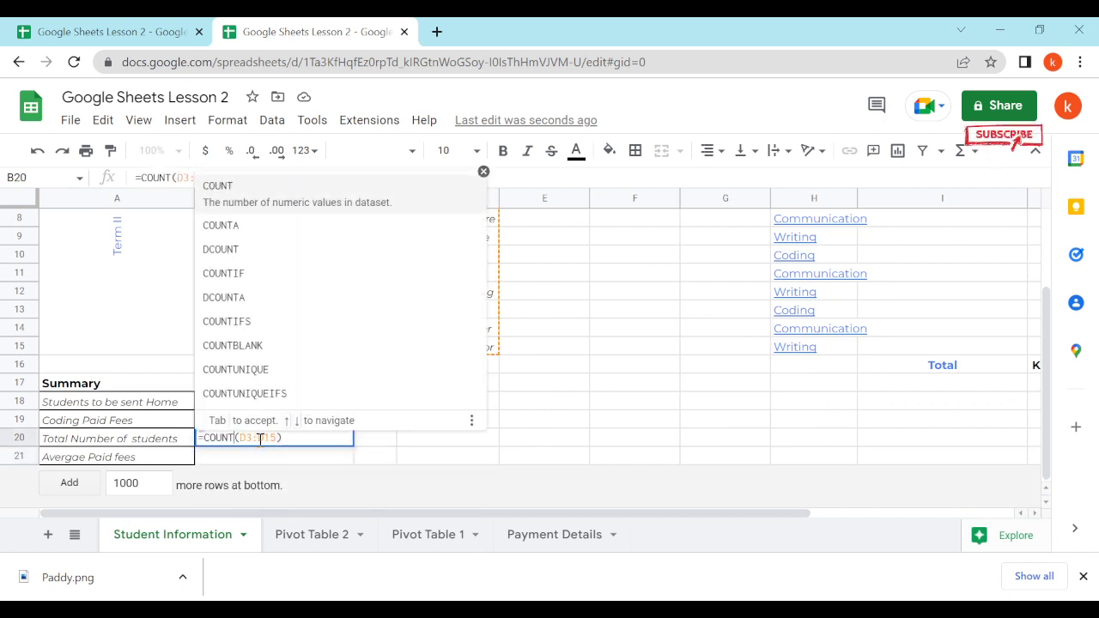
# Replace the range in B20's COUNT formula with the paid-fee cells K3:K15
pyautogui.click(271, 438)
pyautogui.press('BackSpace')
pyautogui.press('BackSpace')
pyautogui.press('BackSpace')
pyautogui.press('BackSpace')
pyautogui.press('BackSpace')
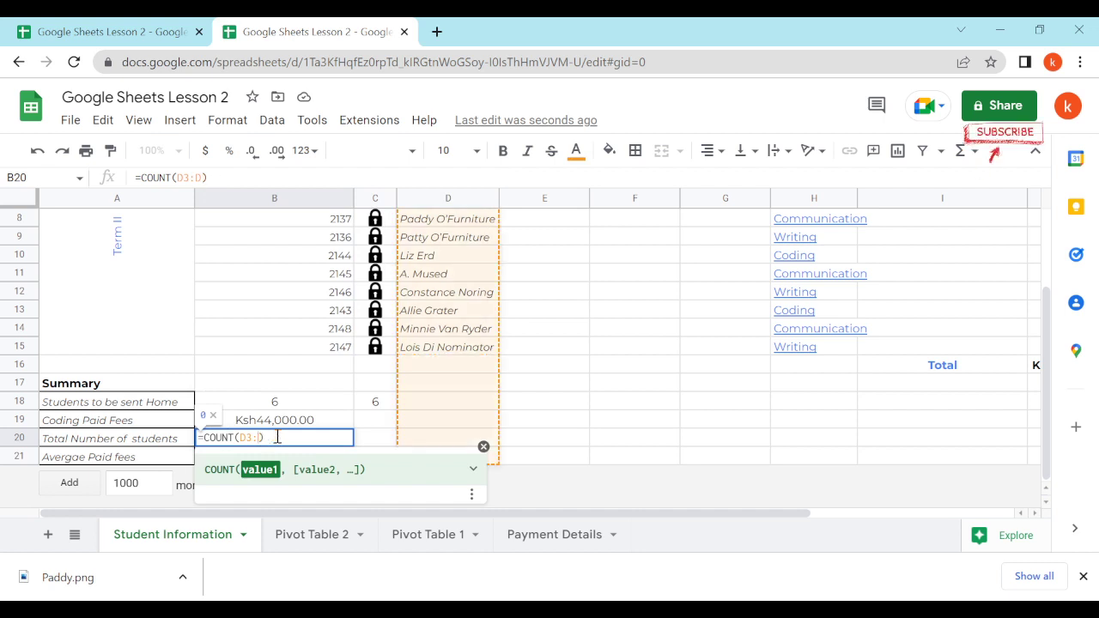
pyautogui.press('BackSpace')
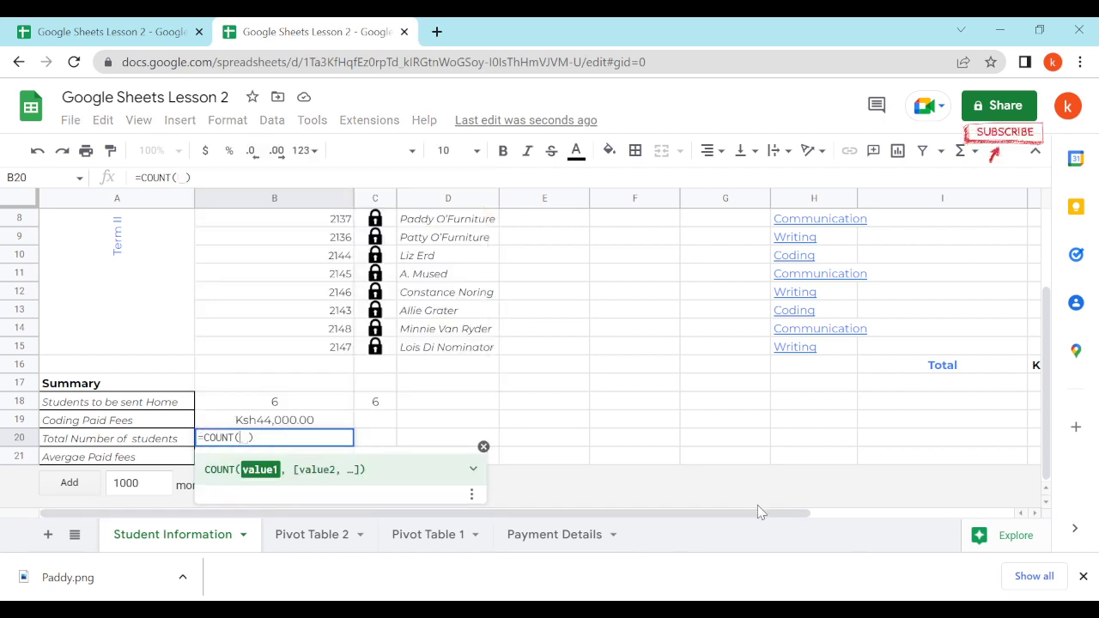
pyautogui.moveTo(767, 516); pyautogui.dragTo(984, 376)
pyautogui.scroll(3, 984, 376)
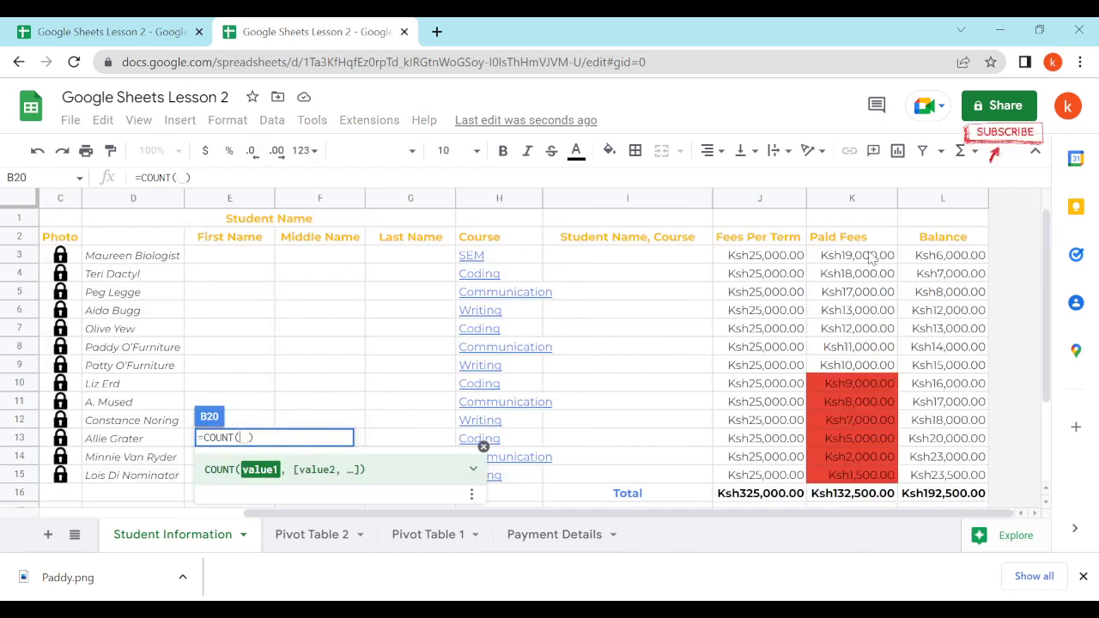
pyautogui.moveTo(878, 257); pyautogui.dragTo(869, 477)
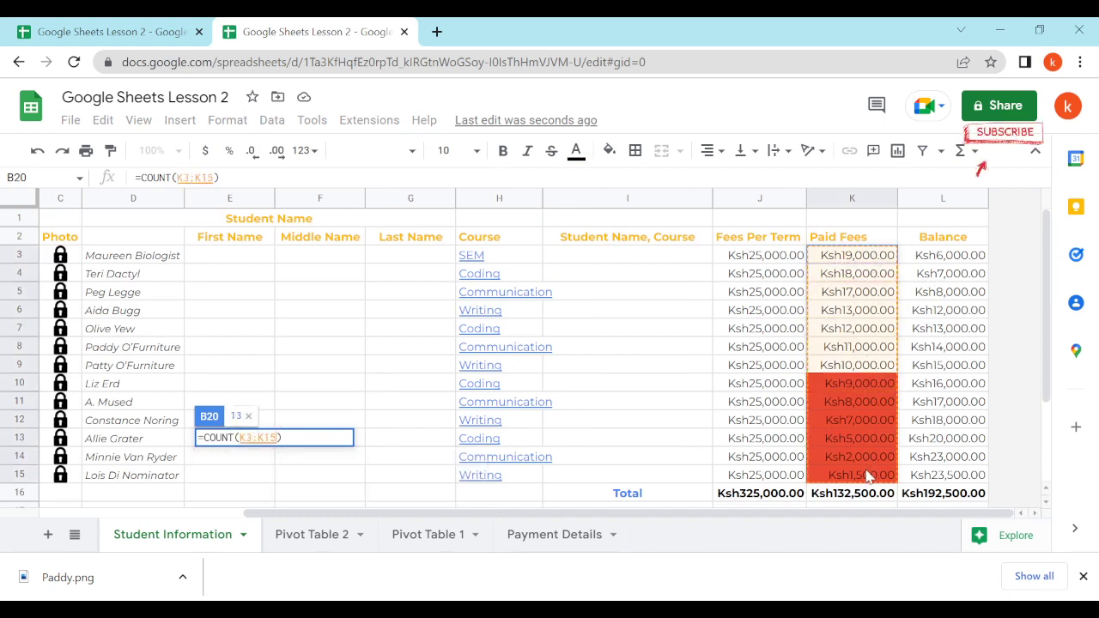
pyautogui.press('Return')
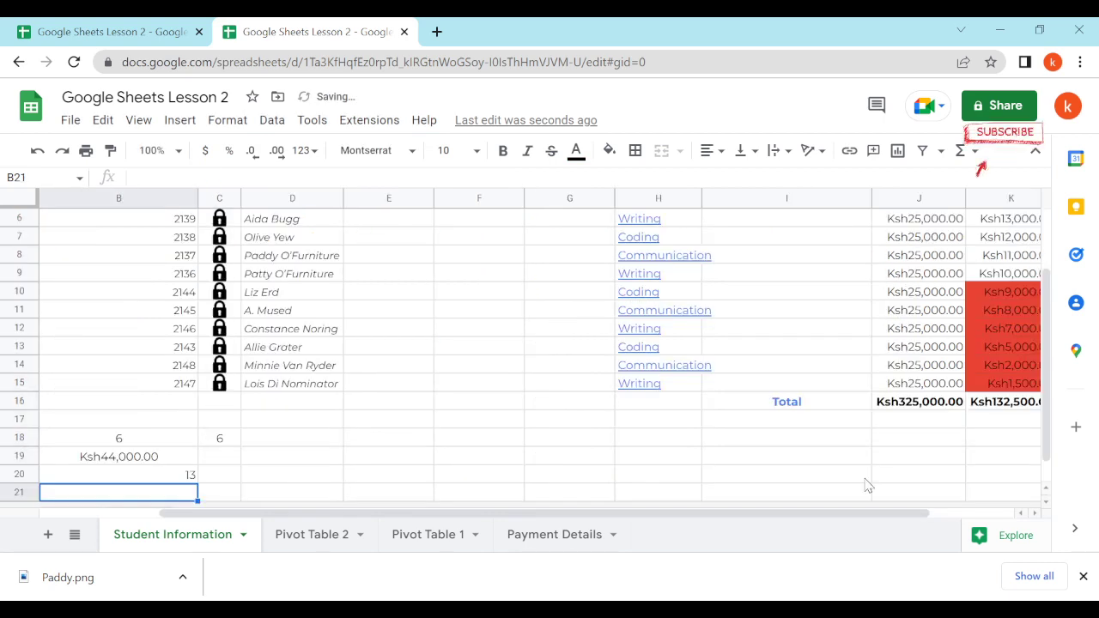
# Center the Total Number of students result horizontally in cell B20
pyautogui.hscroll(-2, 230, 512)
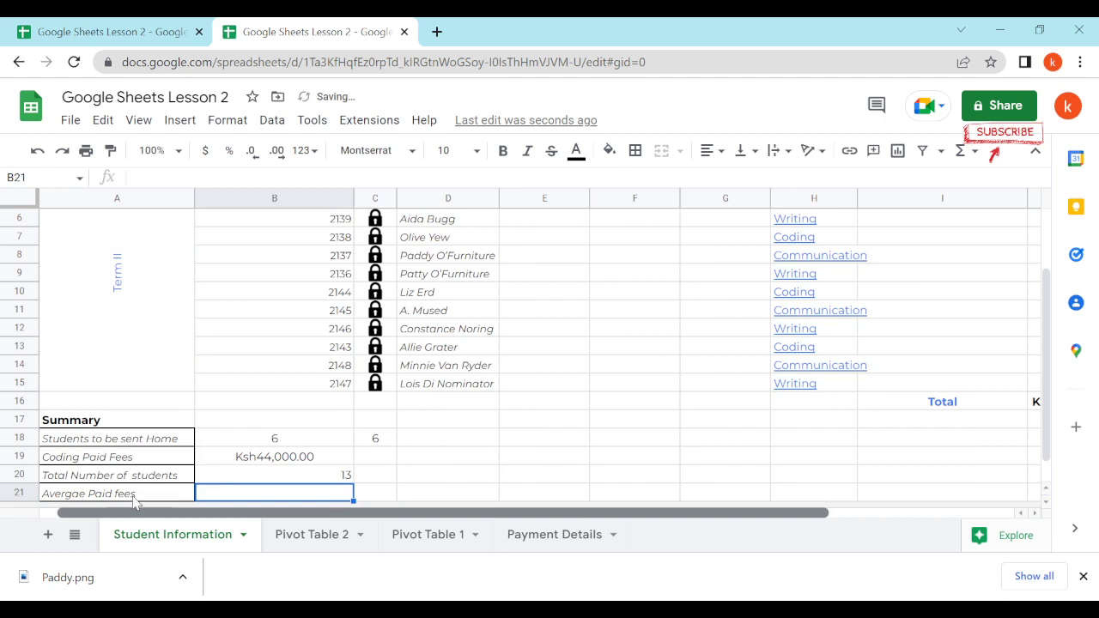
pyautogui.click(243, 473)
pyautogui.click(710, 152)
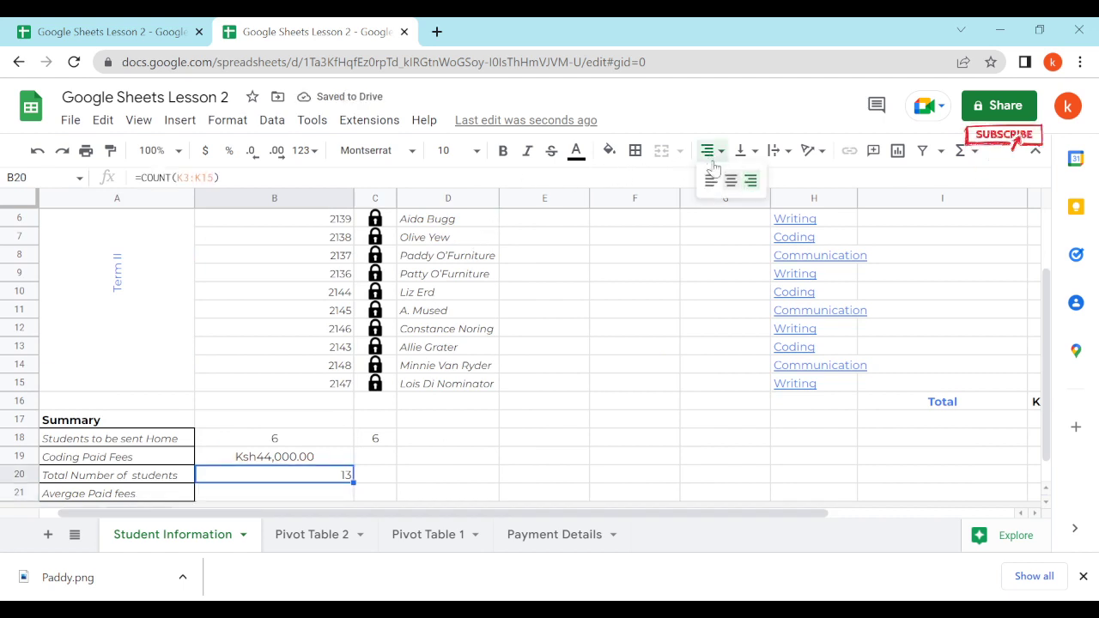
pyautogui.click(729, 182)
pyautogui.scroll(-1, 164, 454)
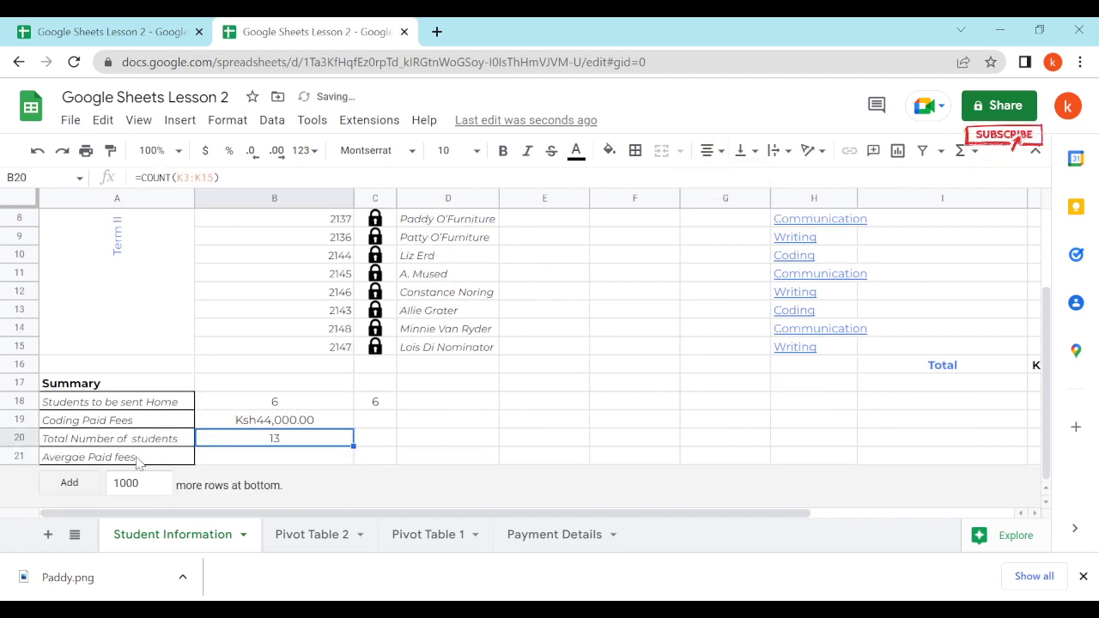
# Enter an AVERAGE formula over the paid-fee cells K3:K15 in B21 for the average paid fees
pyautogui.click(137, 461)
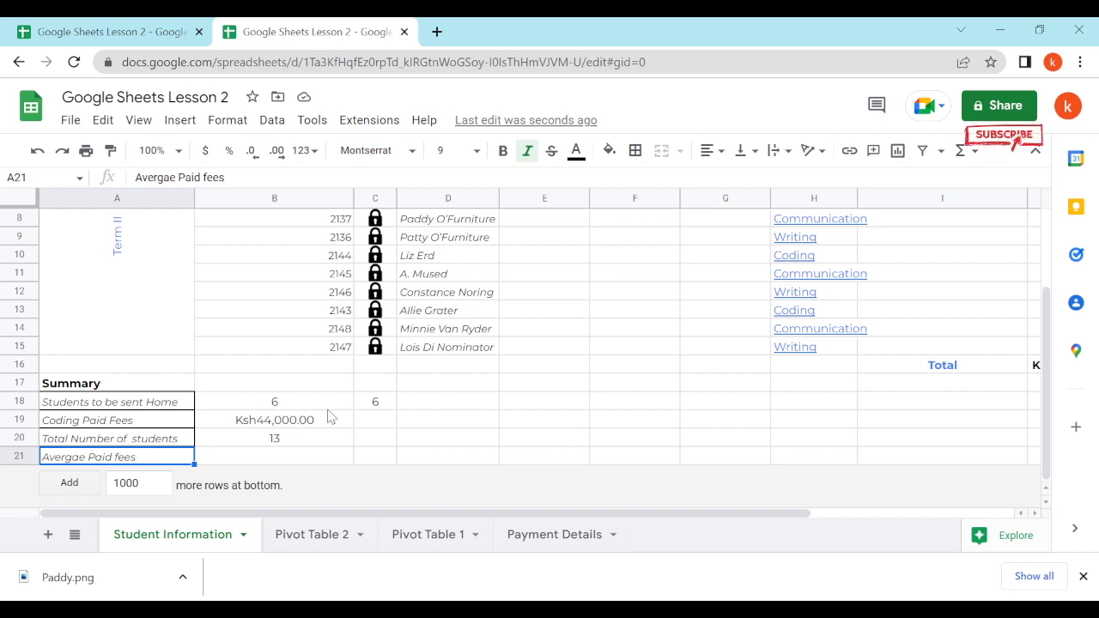
pyautogui.click(331, 457)
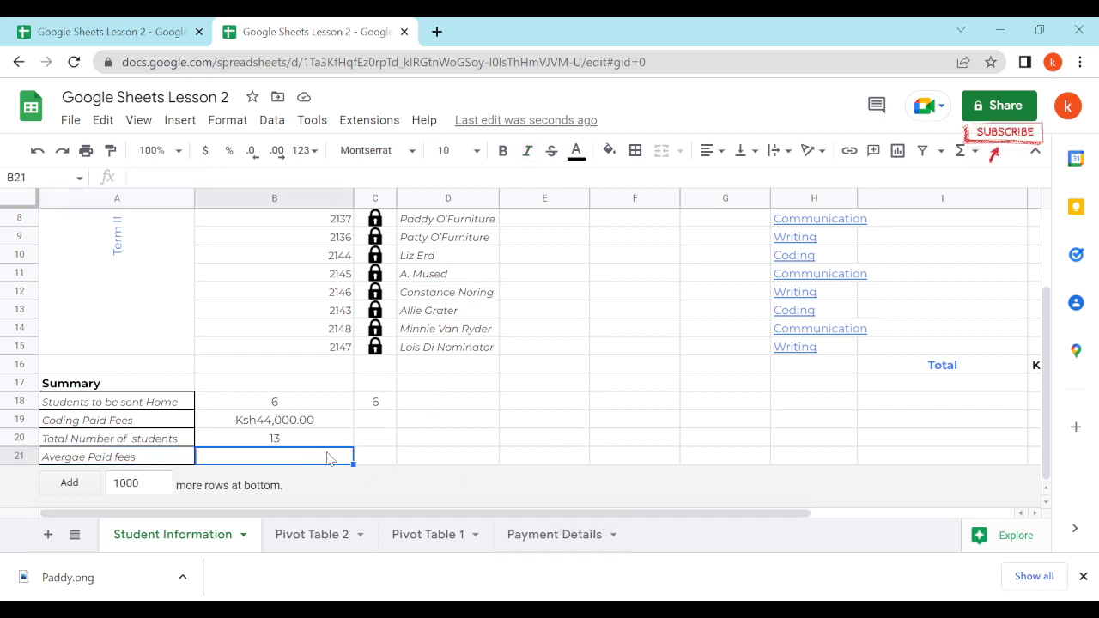
pyautogui.moveTo(650, 514); pyautogui.dragTo(822, 458)
pyautogui.scroll(3, 808, 371)
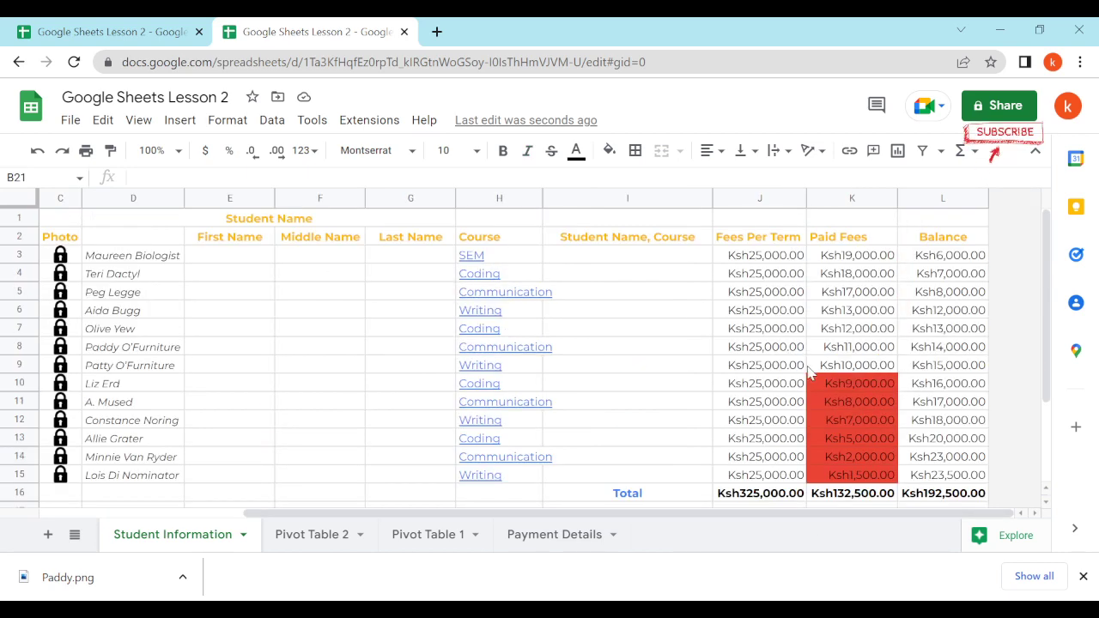
pyautogui.scroll(-3, 841, 304)
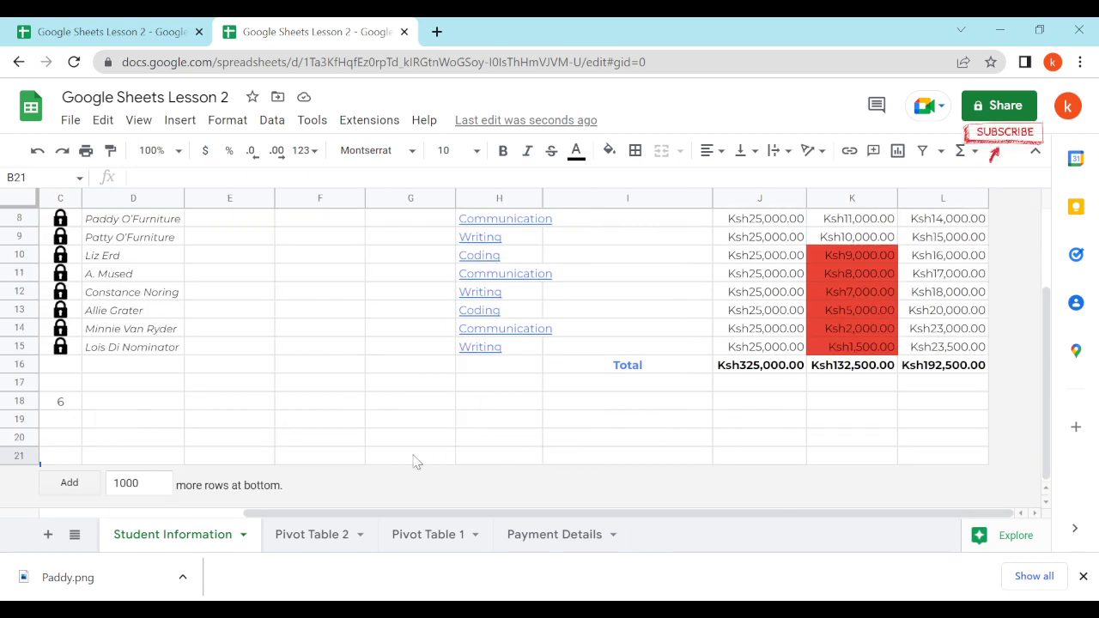
pyautogui.moveTo(412, 513); pyautogui.dragTo(157, 453)
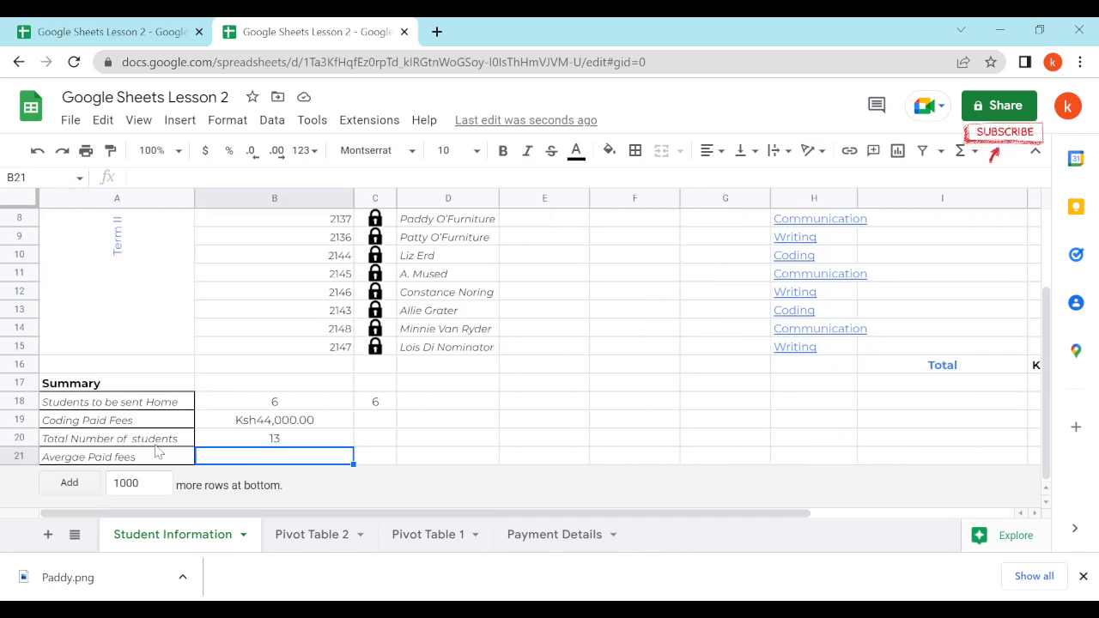
pyautogui.doubleClick(277, 458)
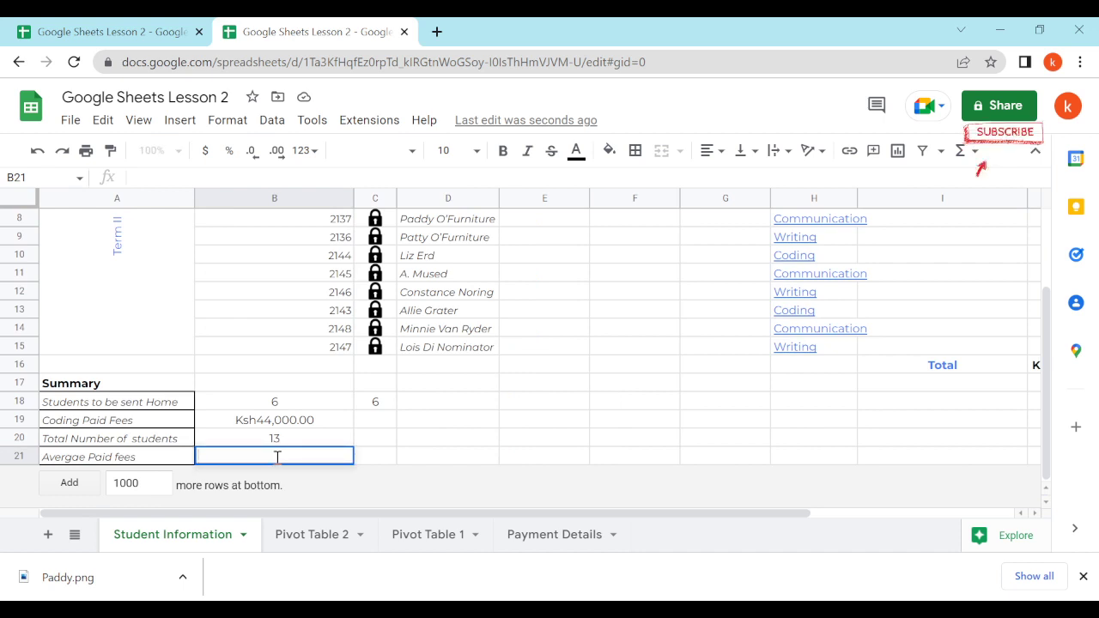
pyautogui.write('=')
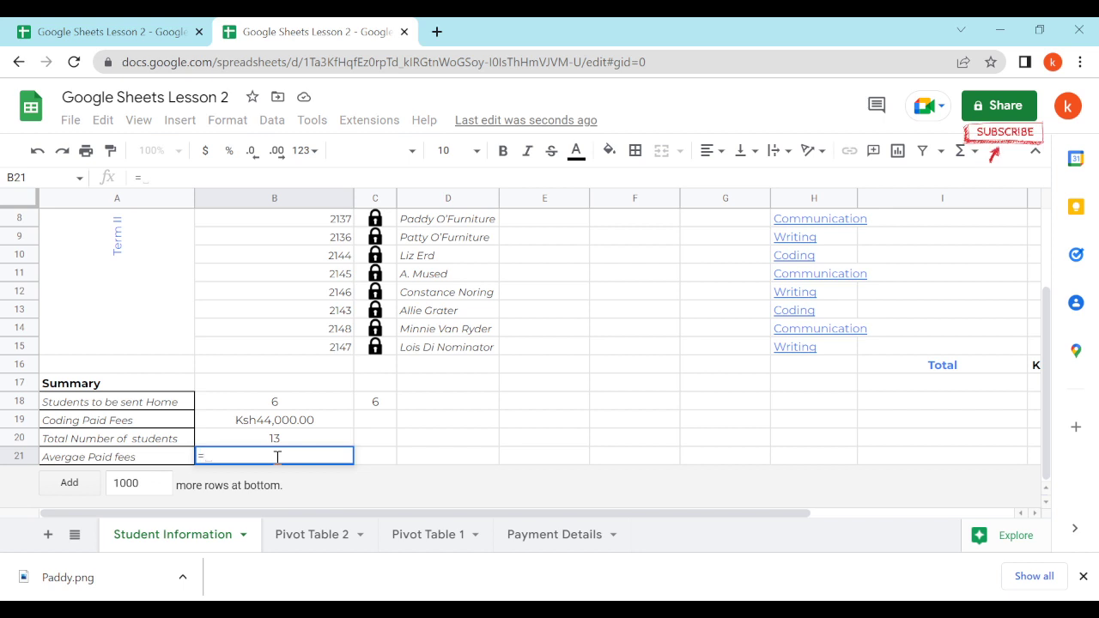
pyautogui.write('AVE')
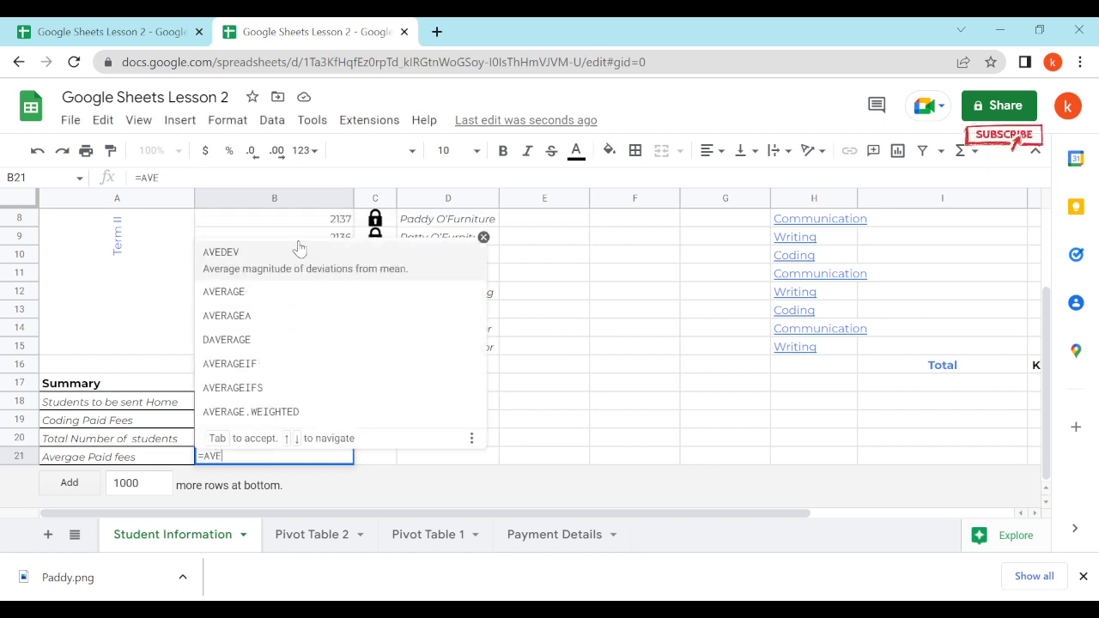
pyautogui.click(262, 299)
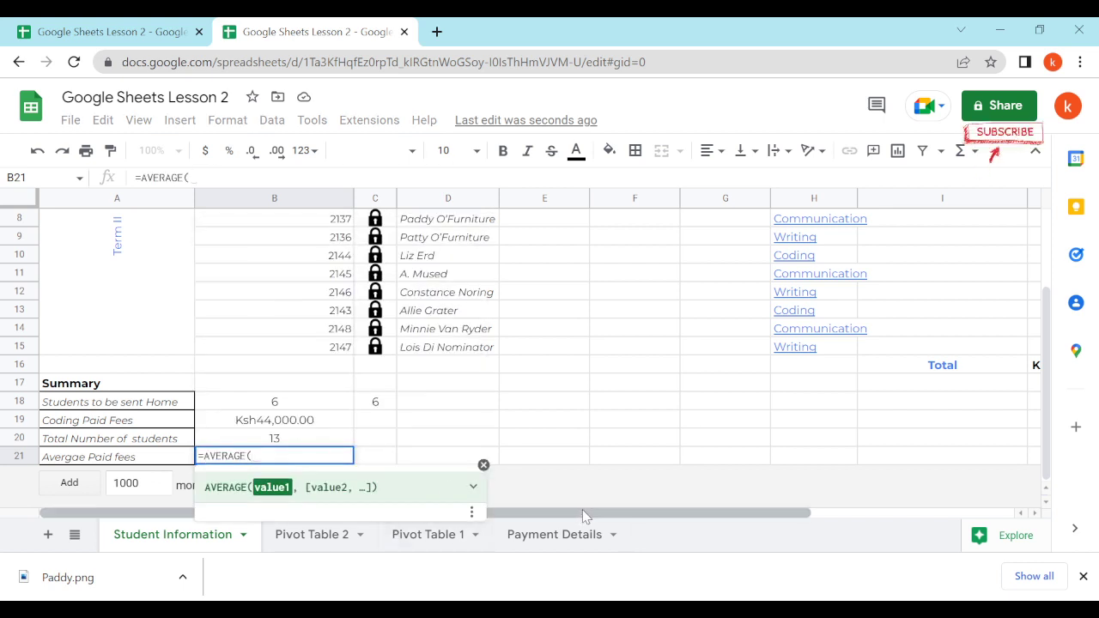
pyautogui.moveTo(582, 513); pyautogui.dragTo(852, 502)
pyautogui.scroll(3, 816, 342)
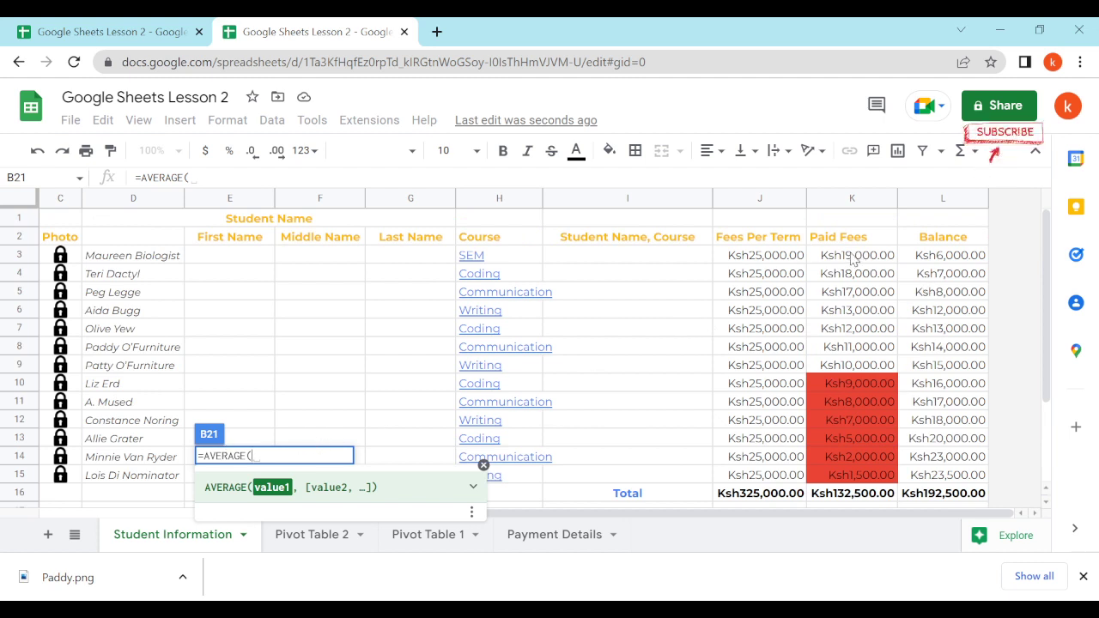
pyautogui.moveTo(853, 257); pyautogui.dragTo(872, 522)
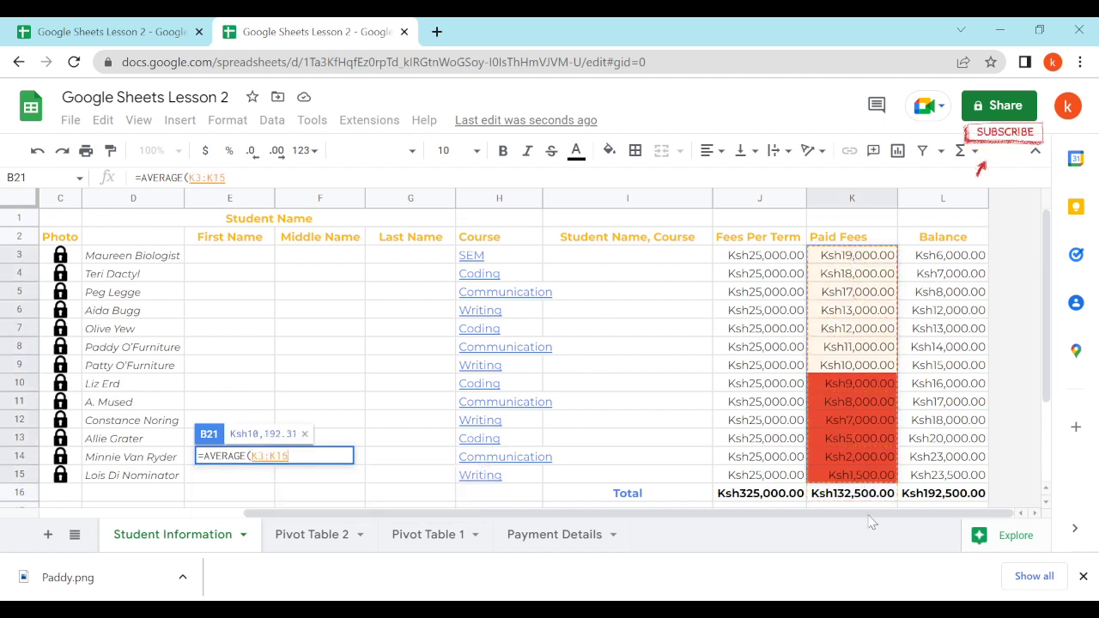
pyautogui.press('Return')
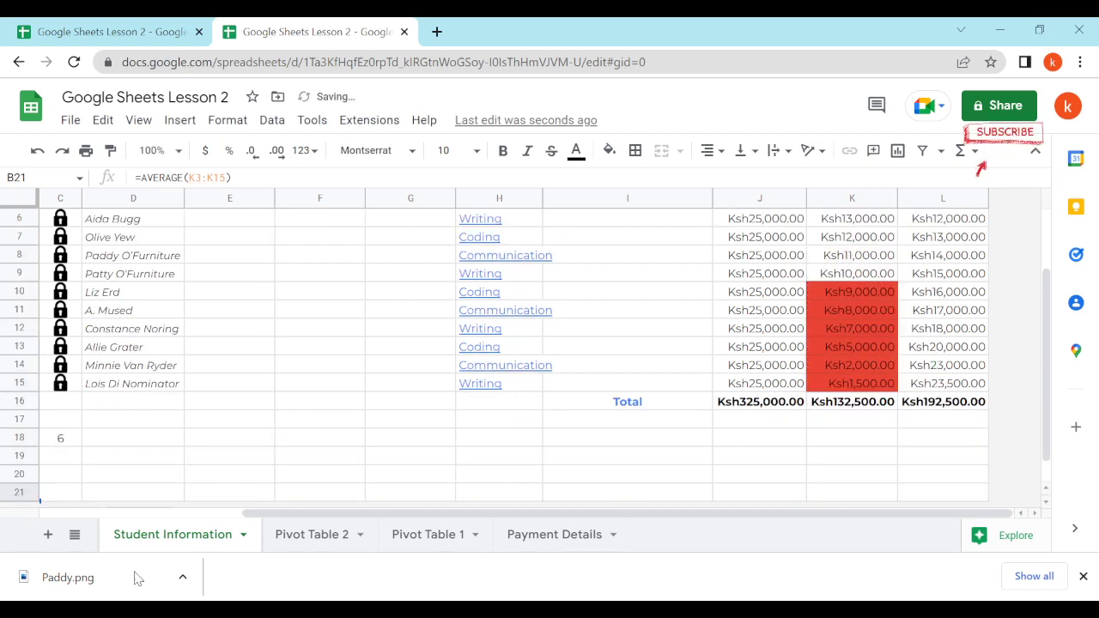
# Center the average paid fees result horizontally in cell B21
pyautogui.moveTo(286, 512); pyautogui.dragTo(82, 513)
pyautogui.scroll(-1, 286, 418)
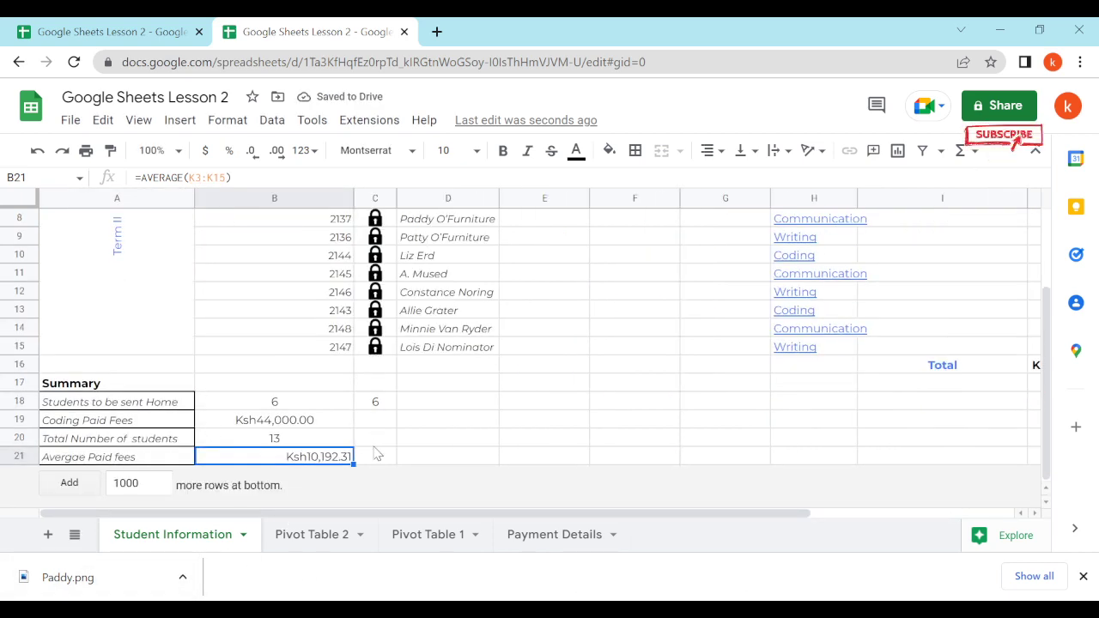
pyautogui.click(711, 150)
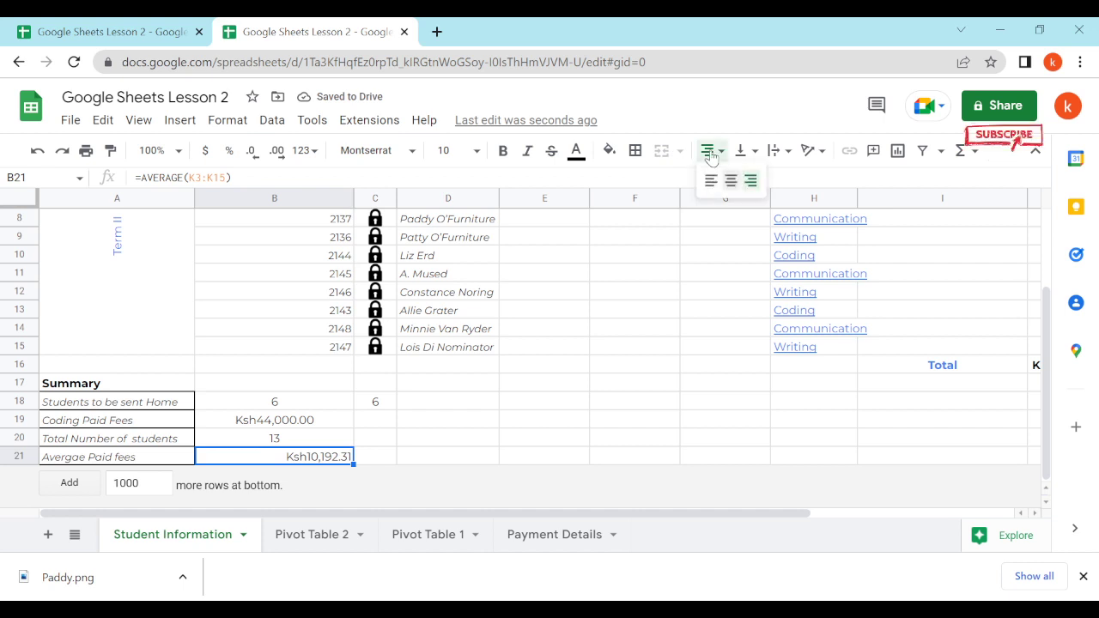
pyautogui.click(731, 181)
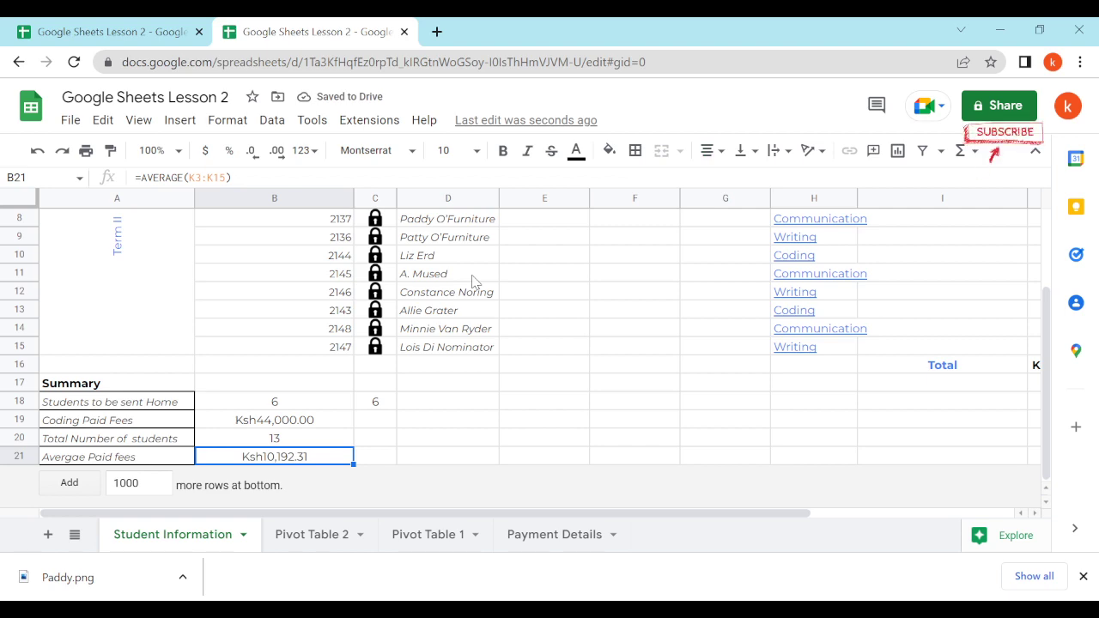
# Examine the name and course columns in the other Google Sheets Lesson 2 spreadsheet and return to the working spreadsheet
pyautogui.click(127, 32)
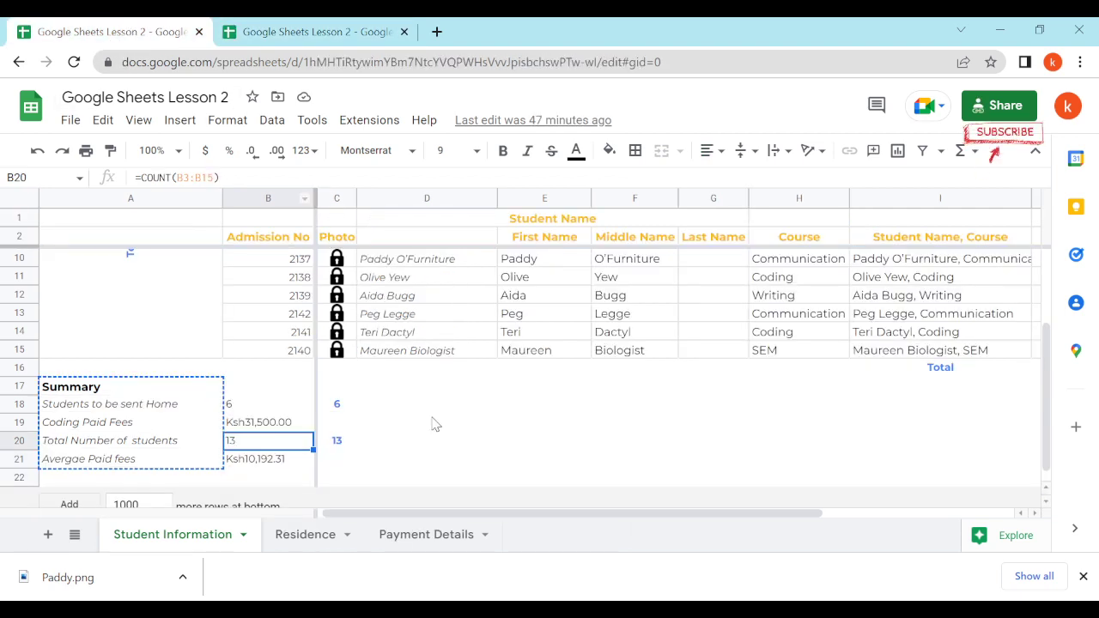
pyautogui.scroll(3, 404, 408)
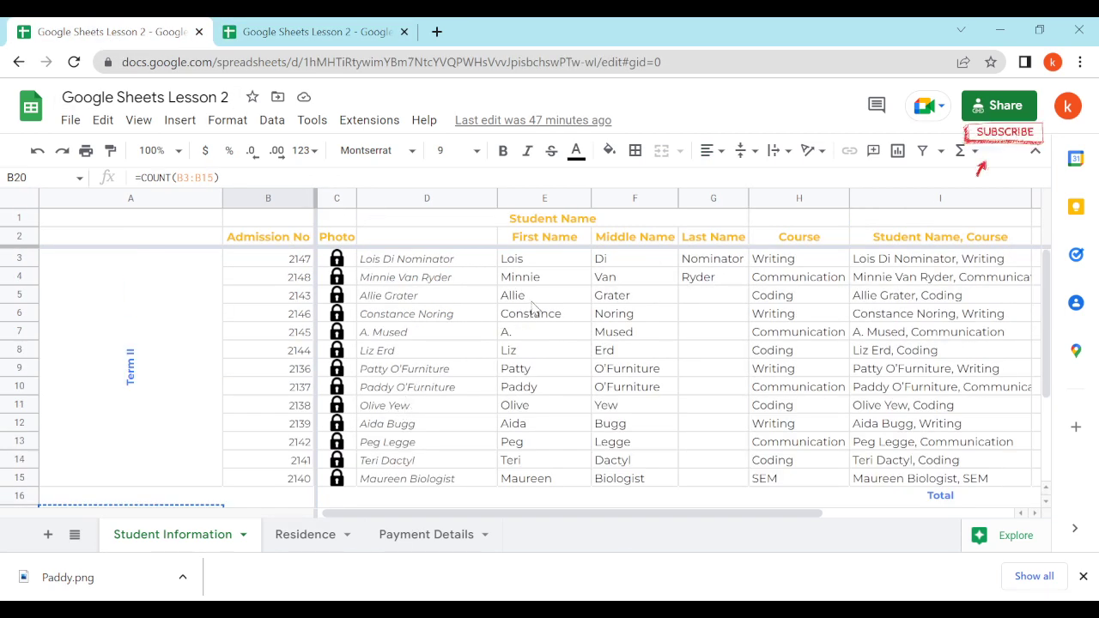
pyautogui.scroll(-3, 524, 311)
pyautogui.scroll(3, 528, 319)
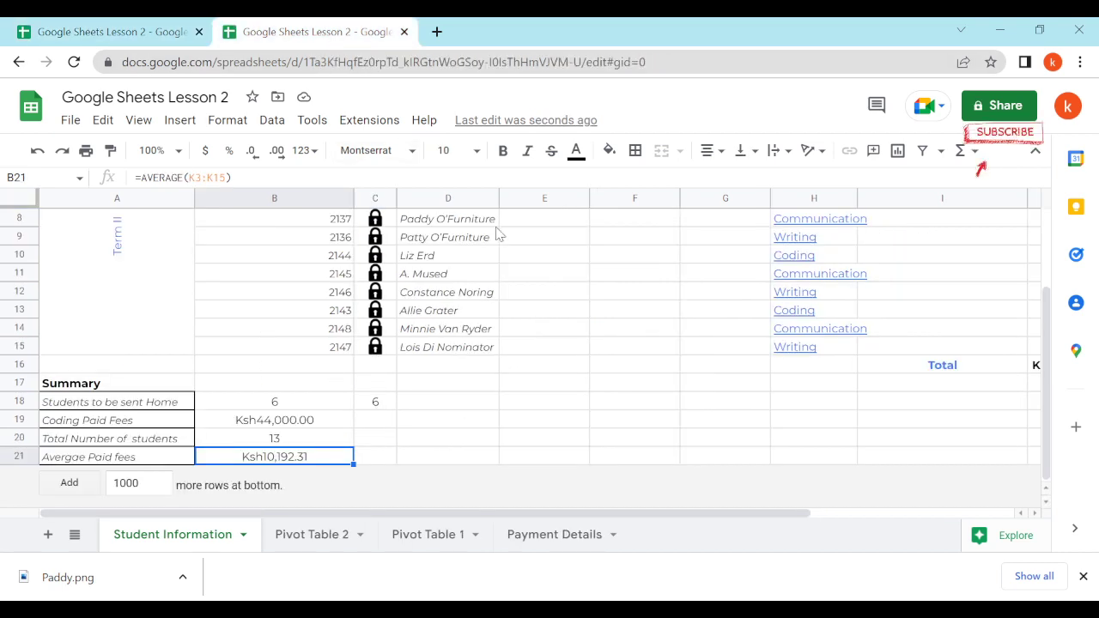
# Enter =SPLIT(D3, " ") in E3 to separate the first student's full name at the spaces
pyautogui.scroll(3, 513, 275)
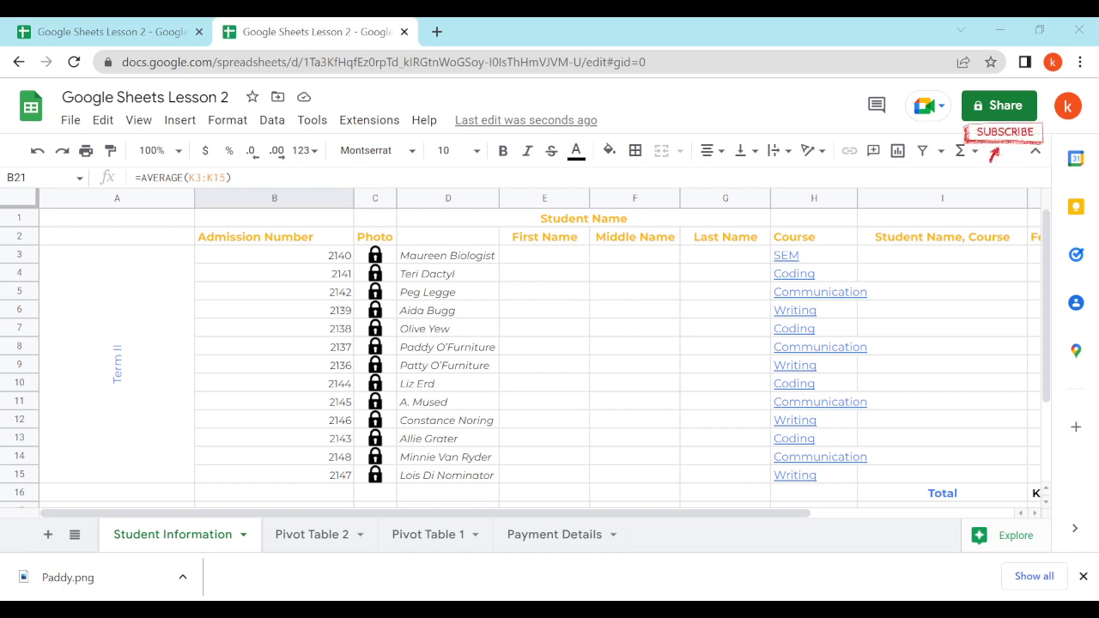
pyautogui.click(676, 369)
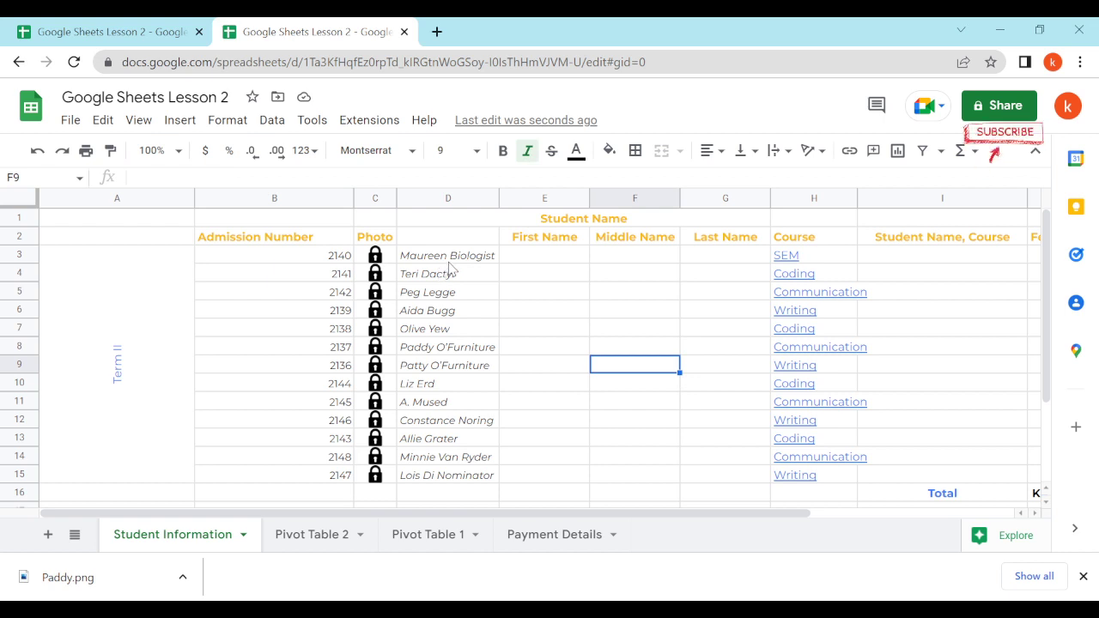
pyautogui.click(509, 261)
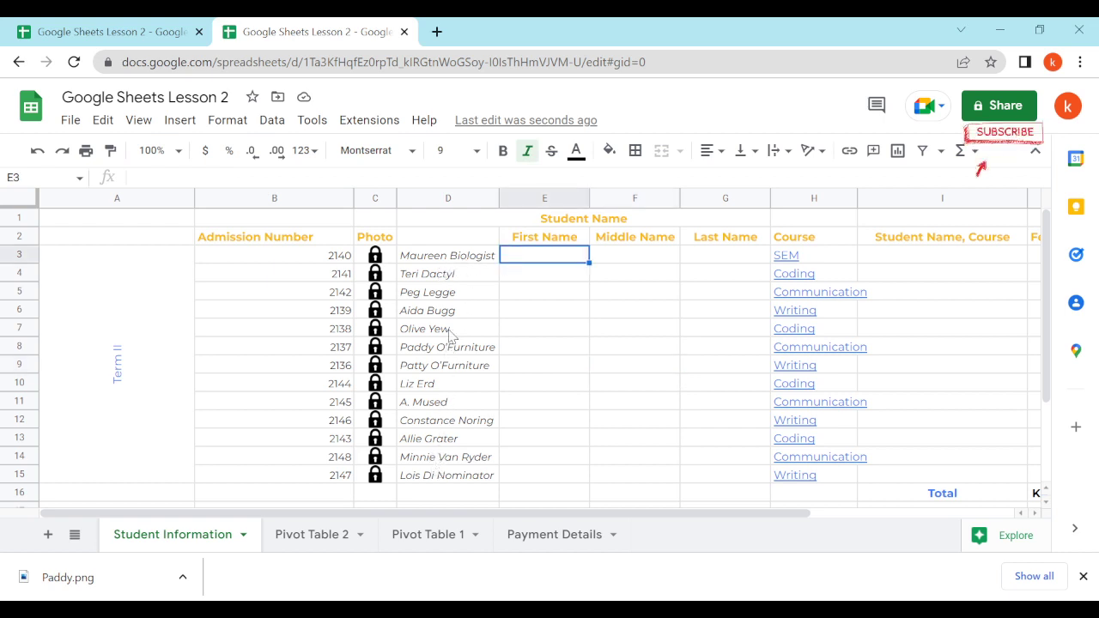
pyautogui.click(465, 257)
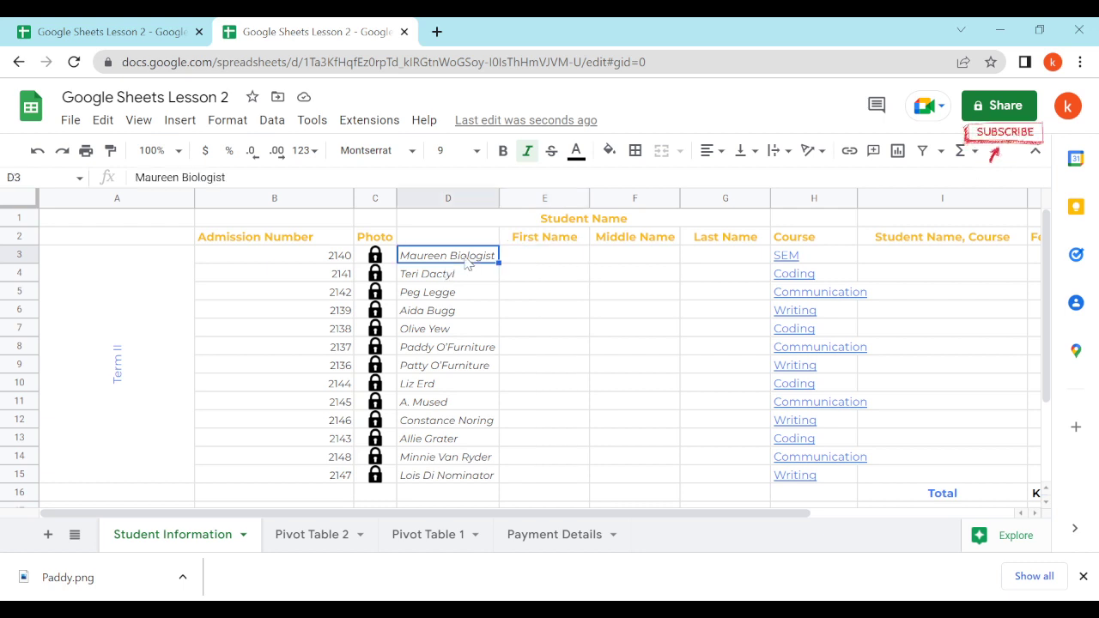
pyautogui.doubleClick(537, 254)
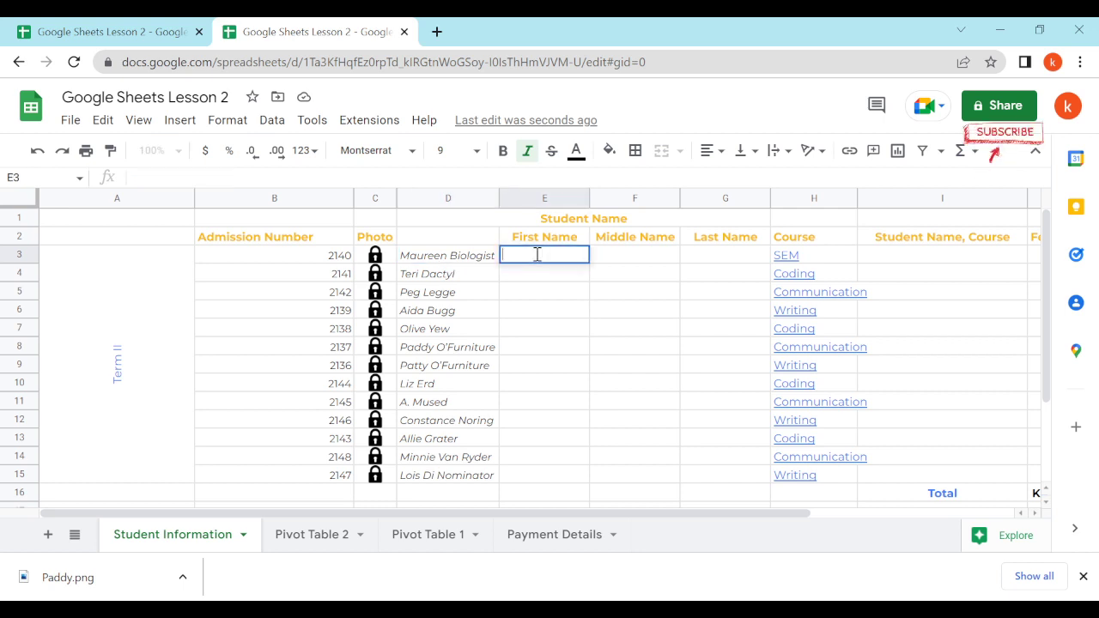
pyautogui.write('=SPLIT(')
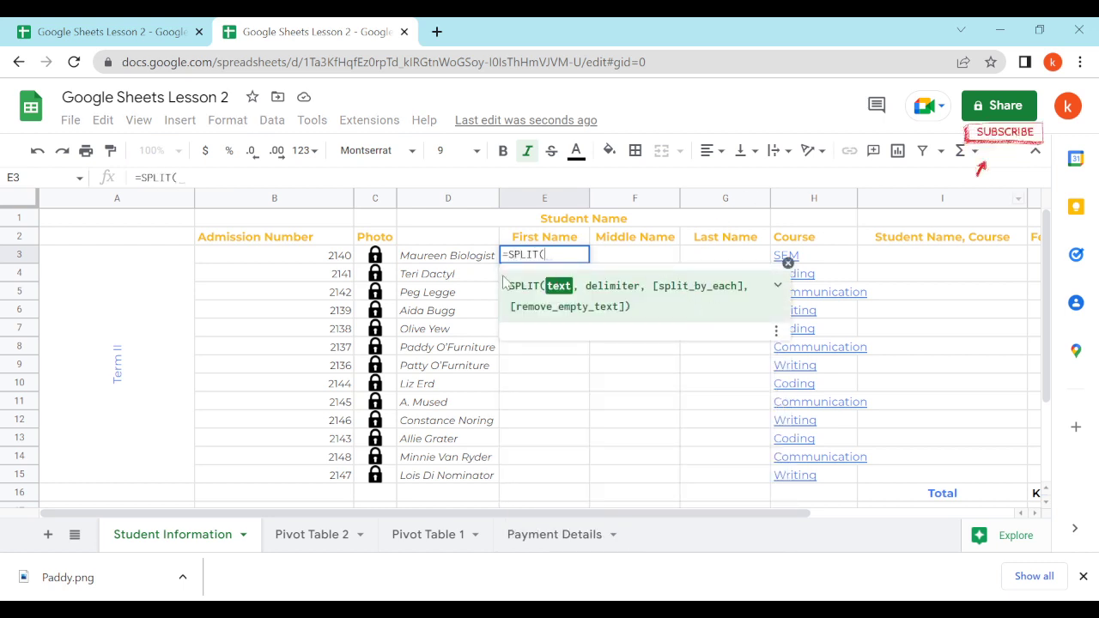
pyautogui.click(446, 256)
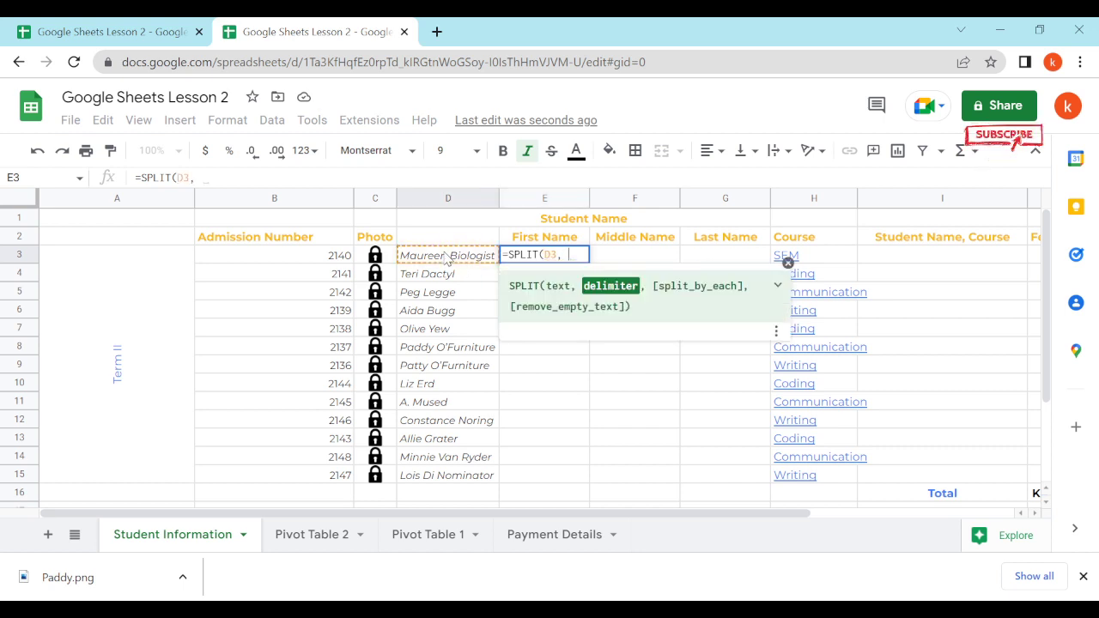
pyautogui.write(', ')
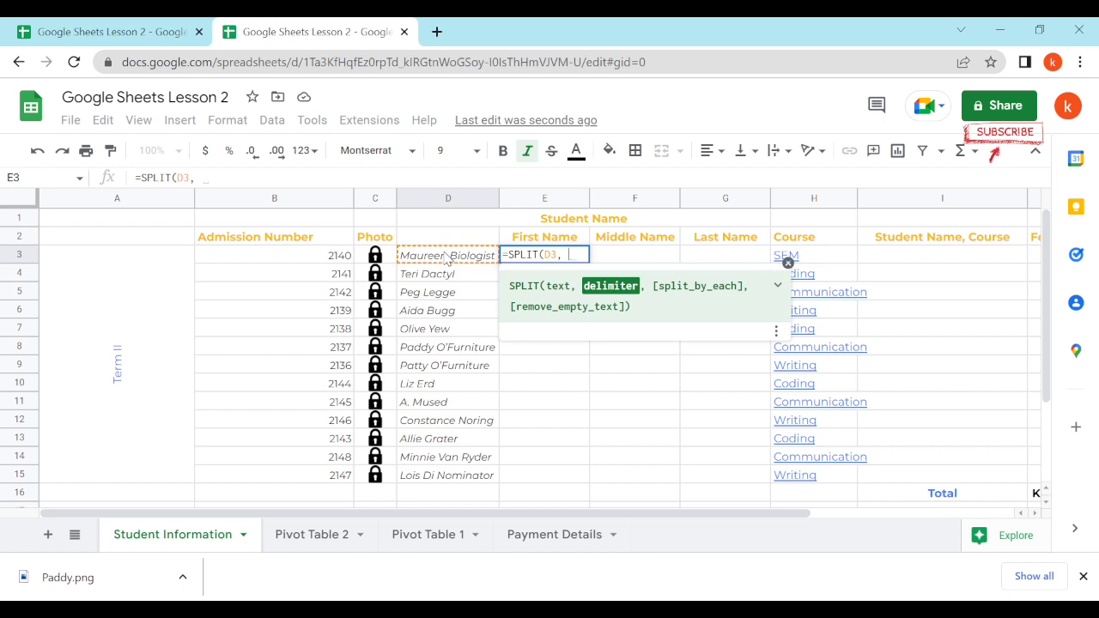
pyautogui.write('" "')
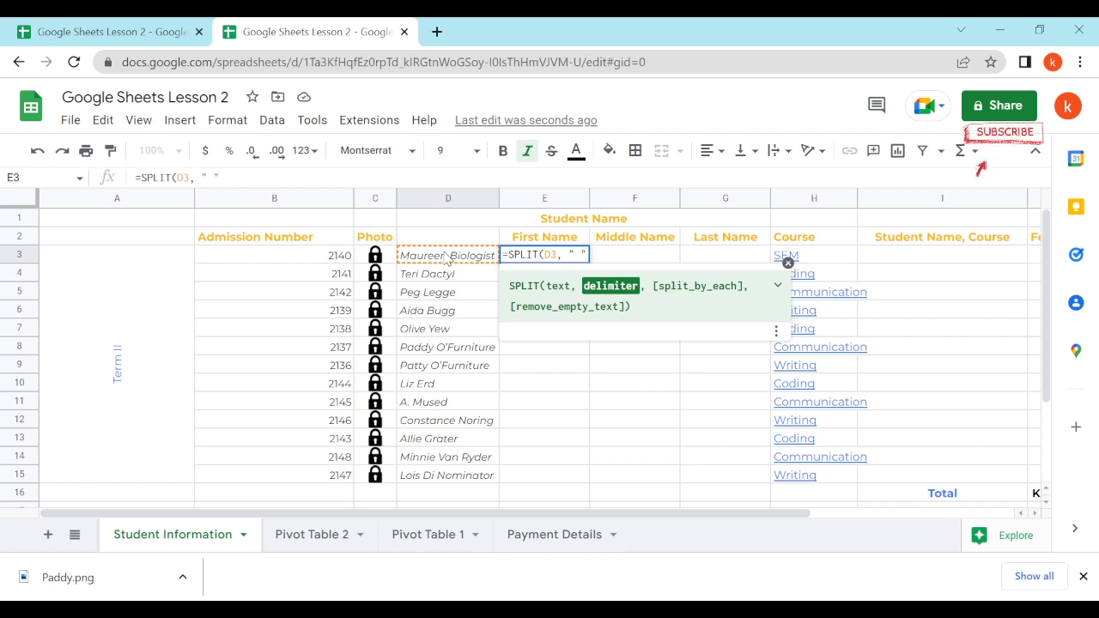
pyautogui.write(')')
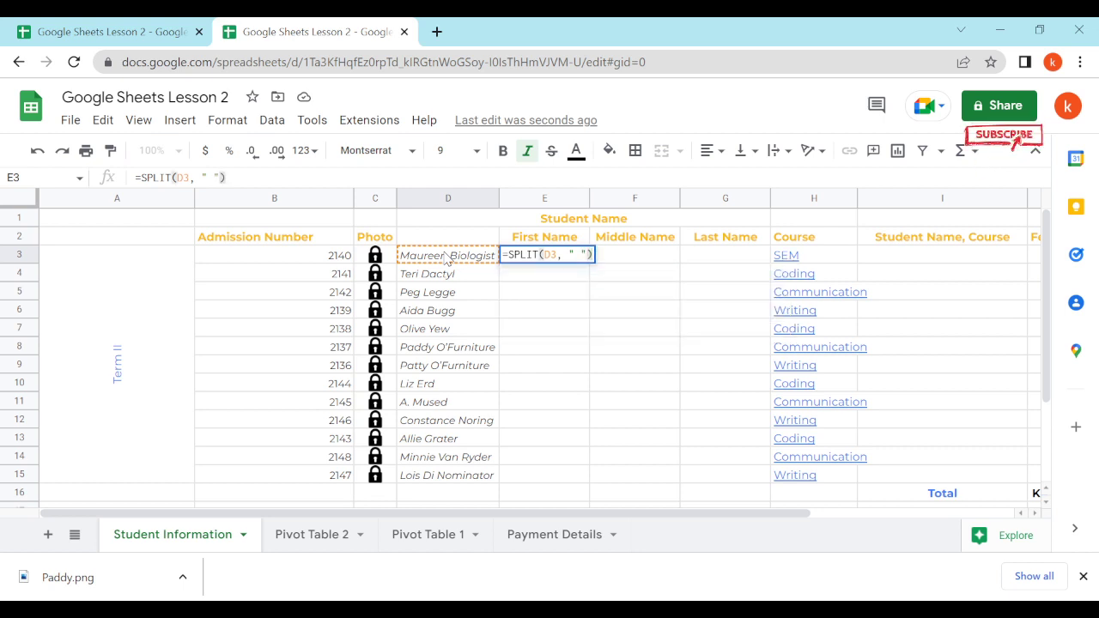
pyautogui.press('Return')
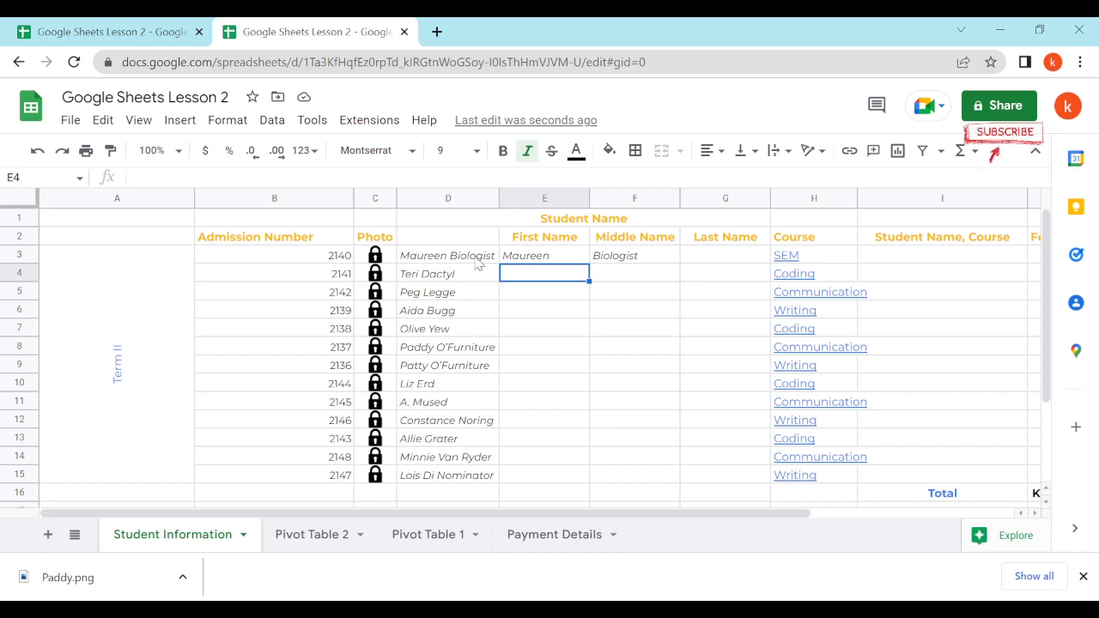
# Fill the SPLIT formula from E3 down through E15 for all remaining students
pyautogui.click(541, 257)
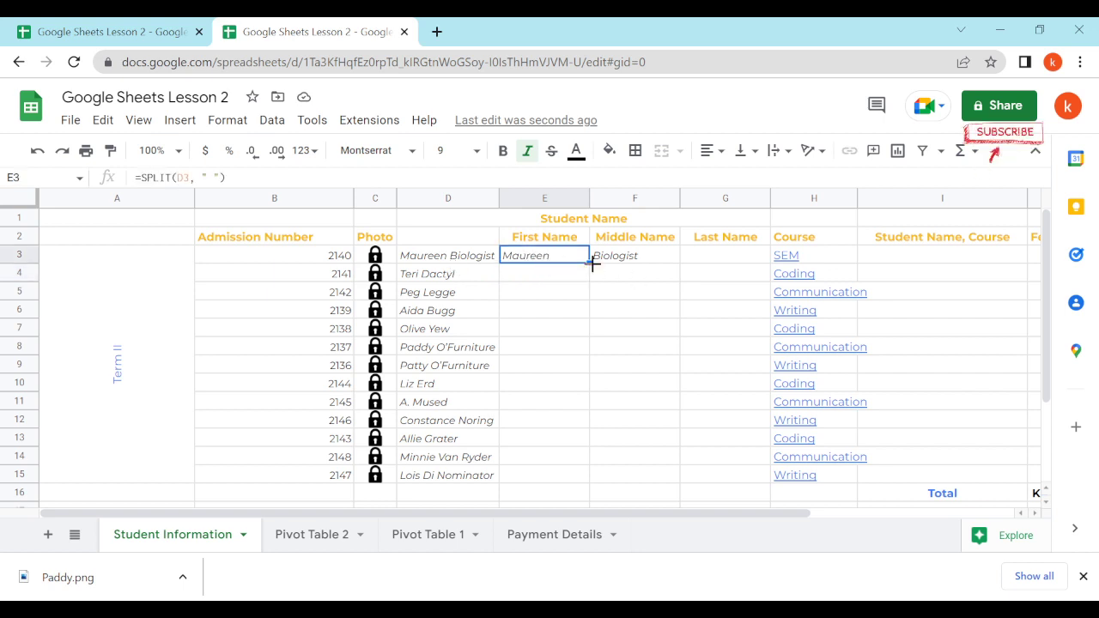
pyautogui.moveTo(591, 264); pyautogui.dragTo(577, 354)
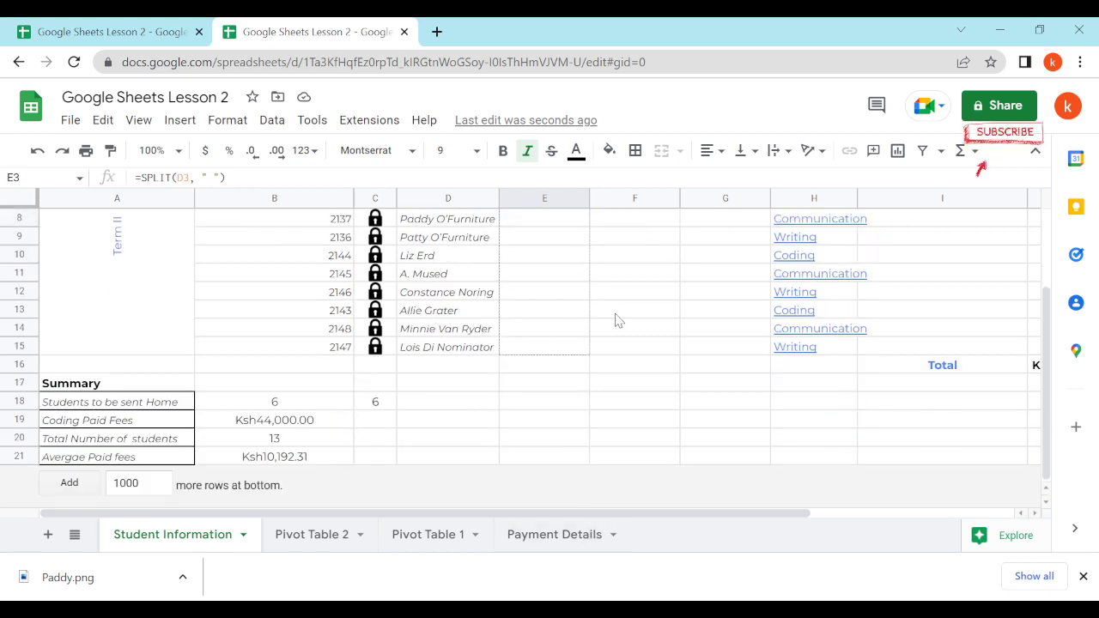
pyautogui.moveTo(617, 320); pyautogui.dragTo(618, 318)
pyautogui.scroll(3, 627, 309)
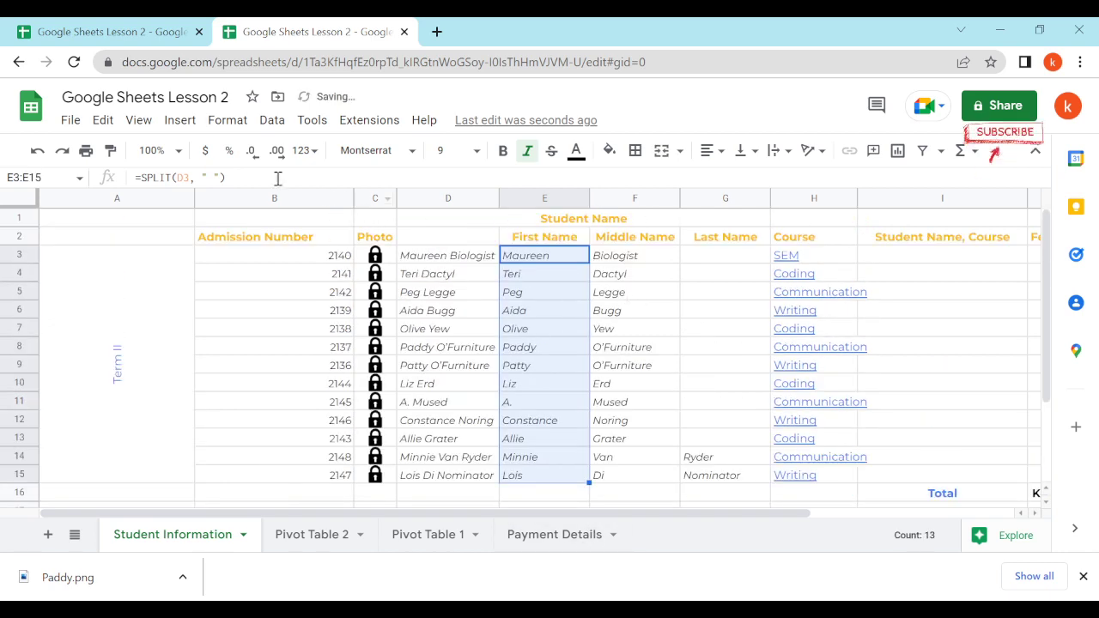
# Switch to the other Google Sheets Lesson 2 spreadsheet and review its split name and combined Student Name, Course columns
pyautogui.click(110, 34)
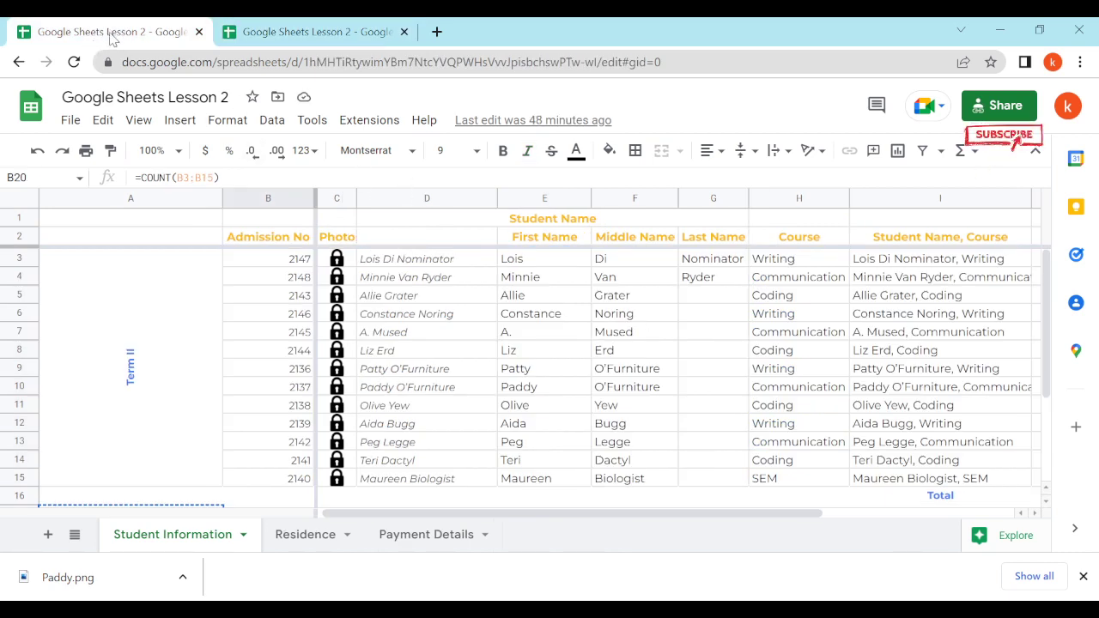
pyautogui.scroll(-1, 634, 337)
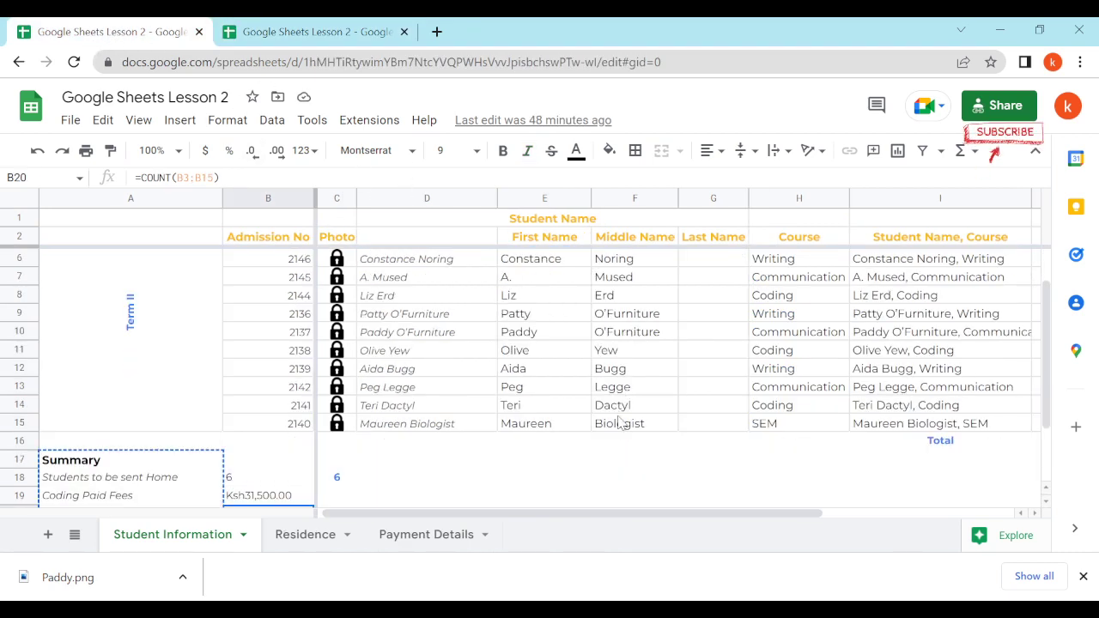
pyautogui.scroll(1, 619, 395)
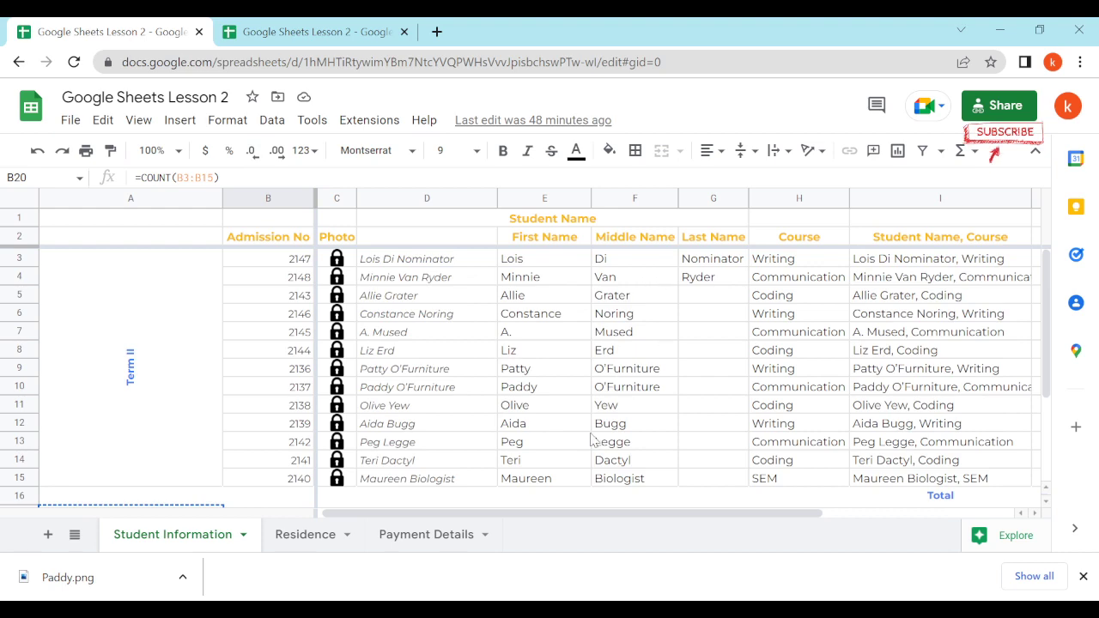
# Compare the Student Name, Course columns of both spreadsheets and inspect the CONCATENATE formula in I3 of the completed one
pyautogui.click(344, 39)
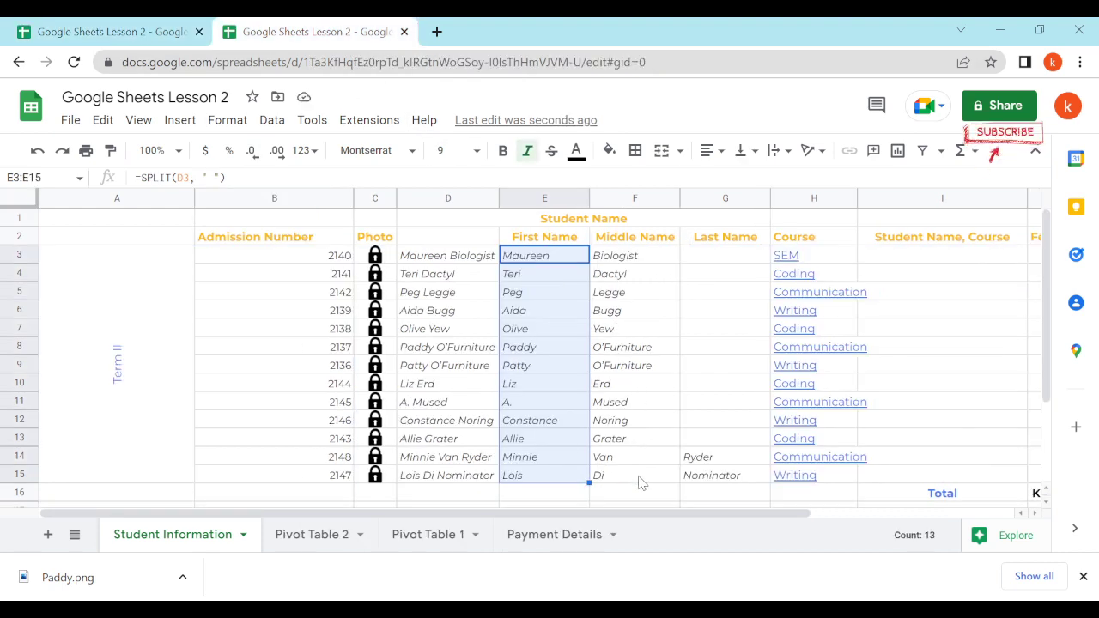
pyautogui.moveTo(623, 514); pyautogui.dragTo(819, 521)
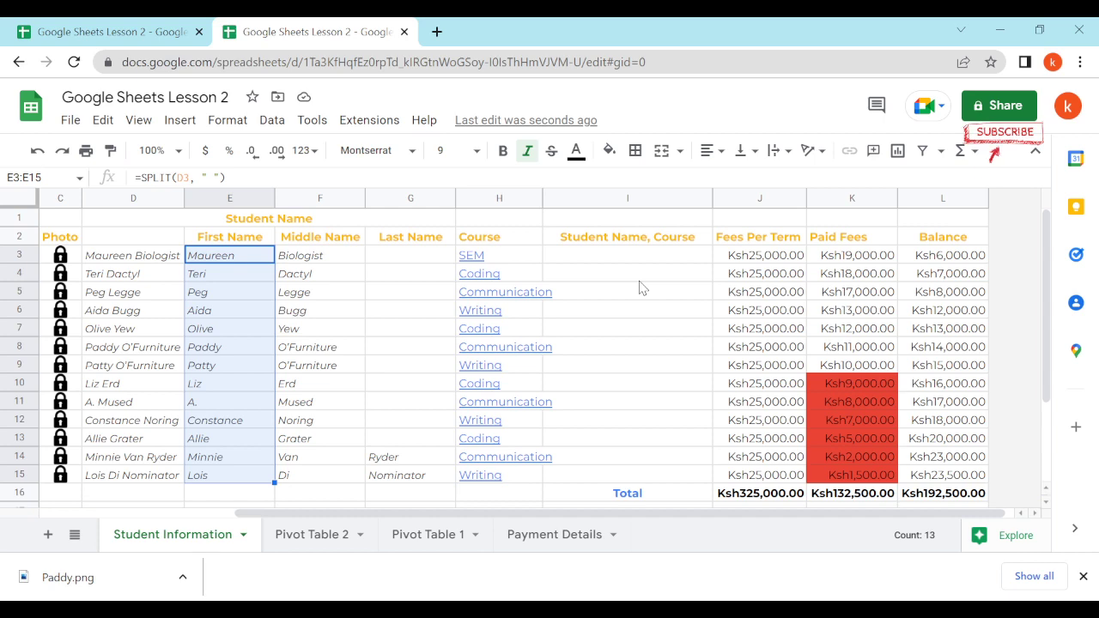
pyautogui.click(108, 43)
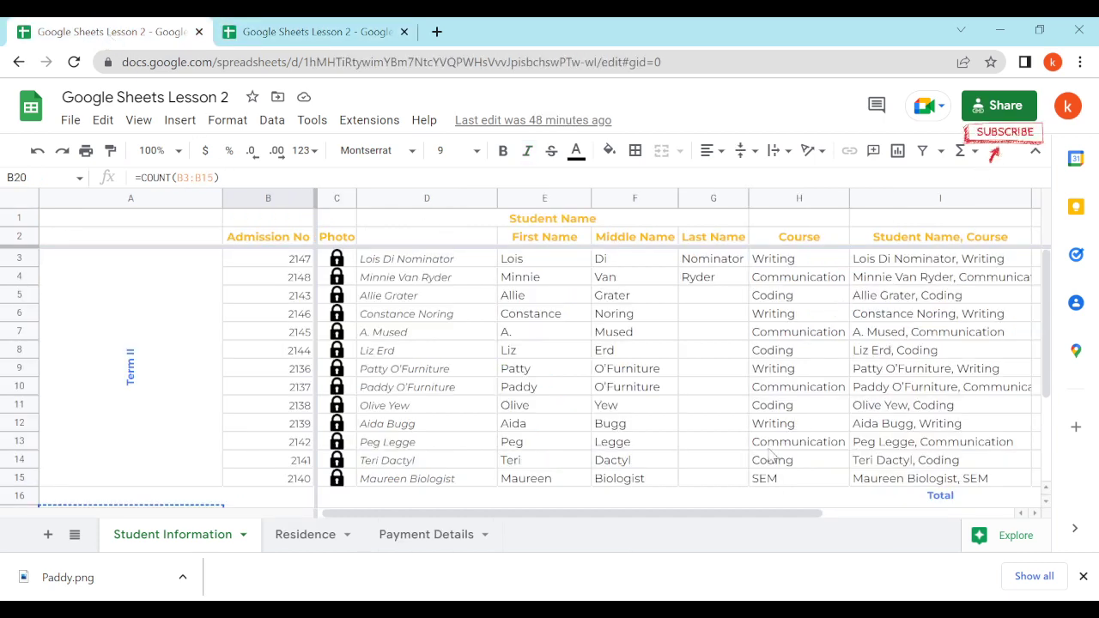
pyautogui.moveTo(729, 512); pyautogui.dragTo(897, 513)
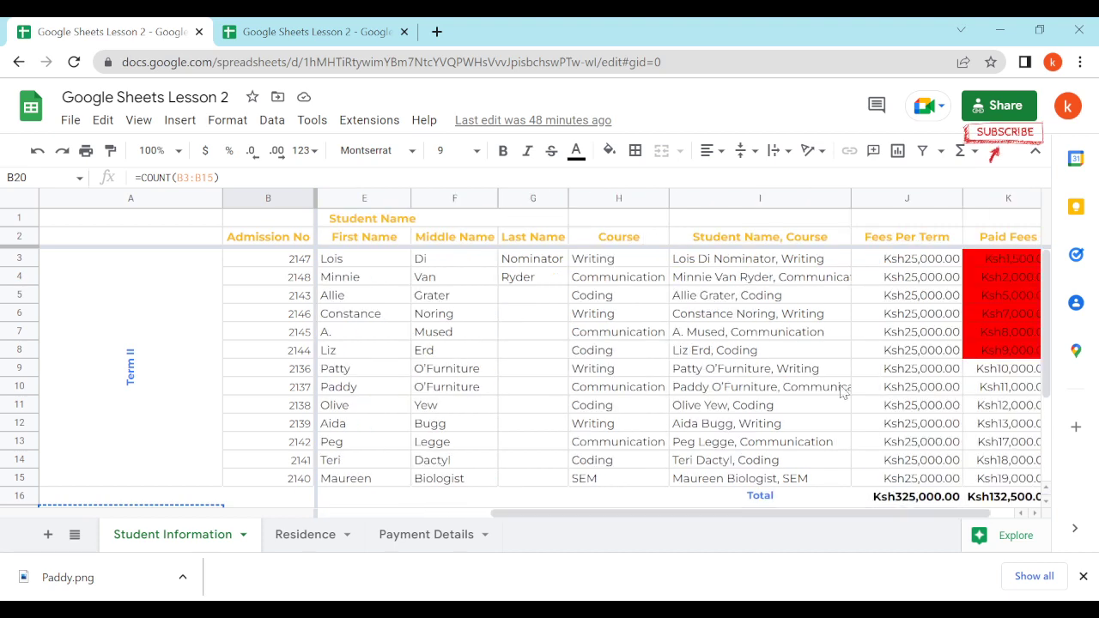
pyautogui.doubleClick(736, 258)
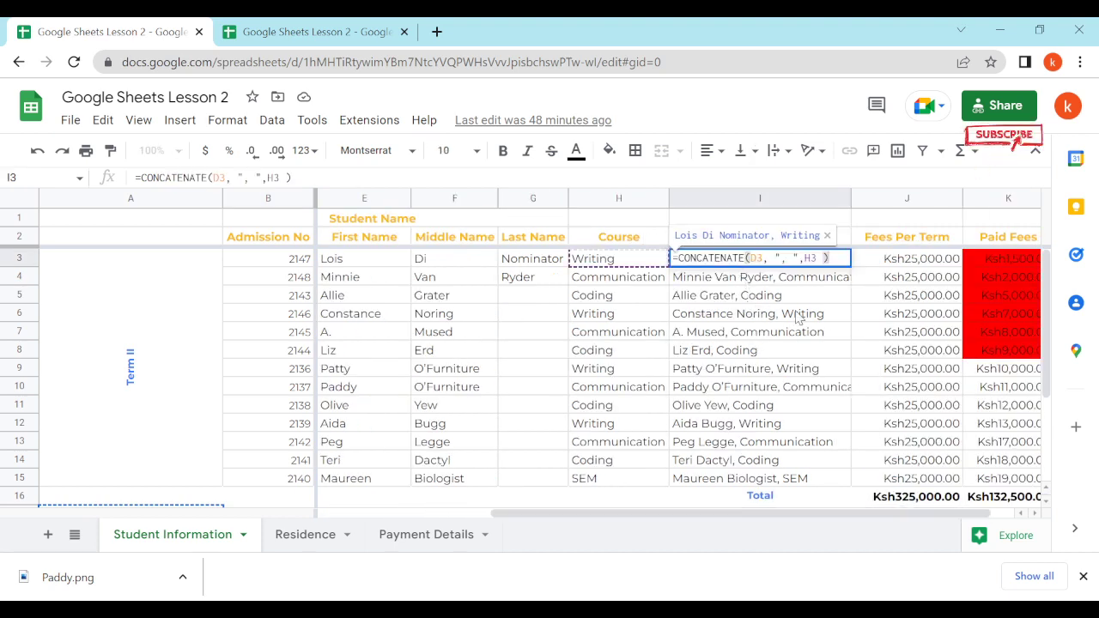
# In the working spreadsheet, enter =CONCATENATE(D3, " , ", H3) in I3 to join the first student's full name and course
pyautogui.click(323, 32)
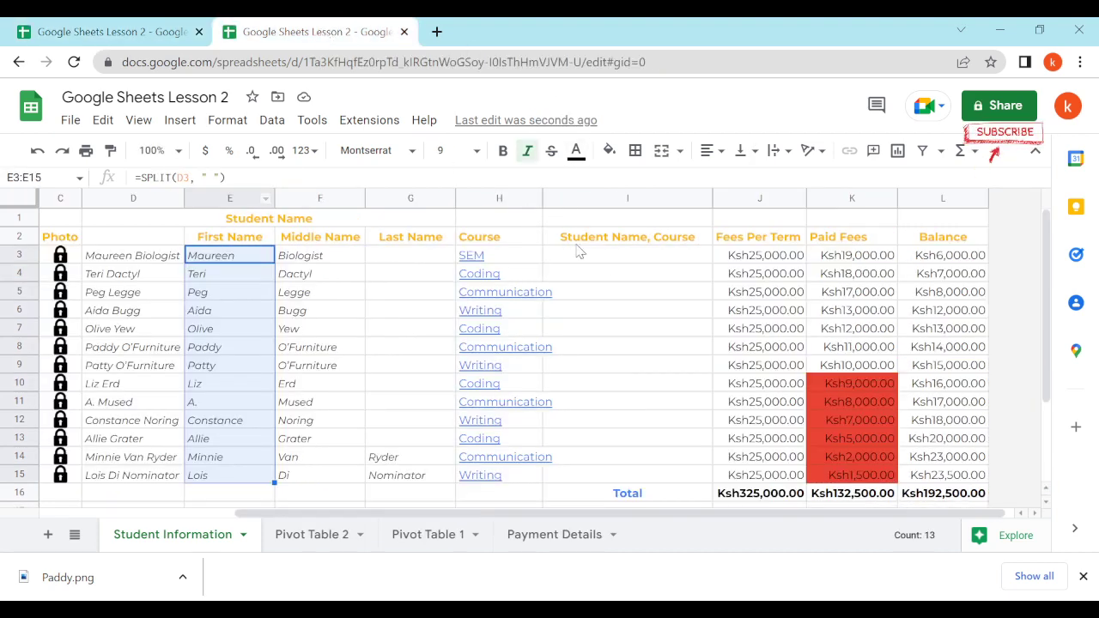
pyautogui.click(605, 261)
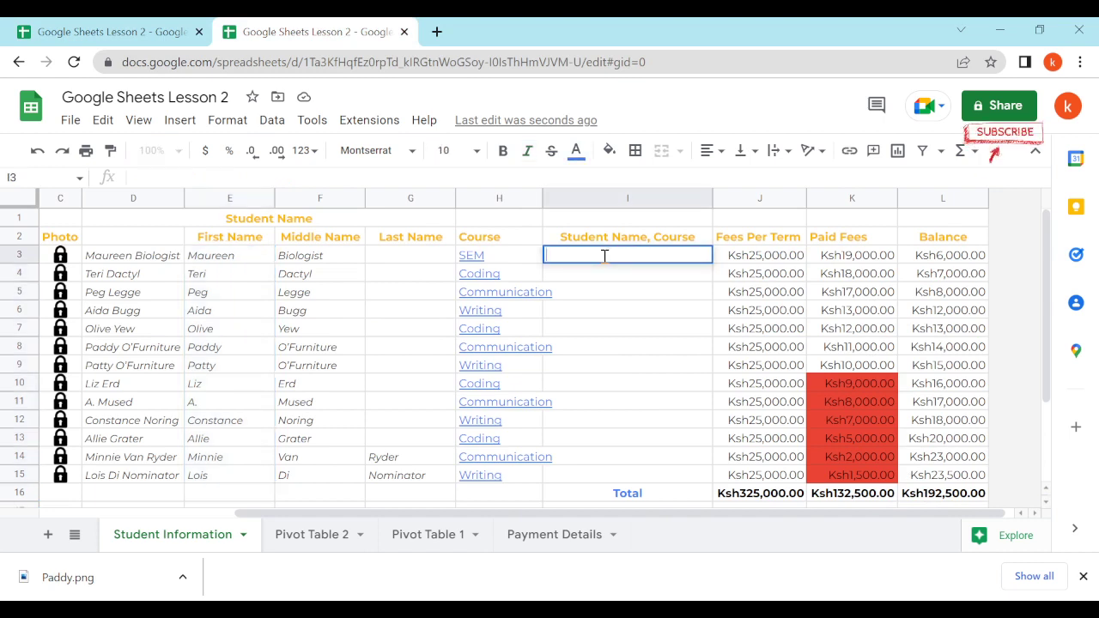
pyautogui.write('=')
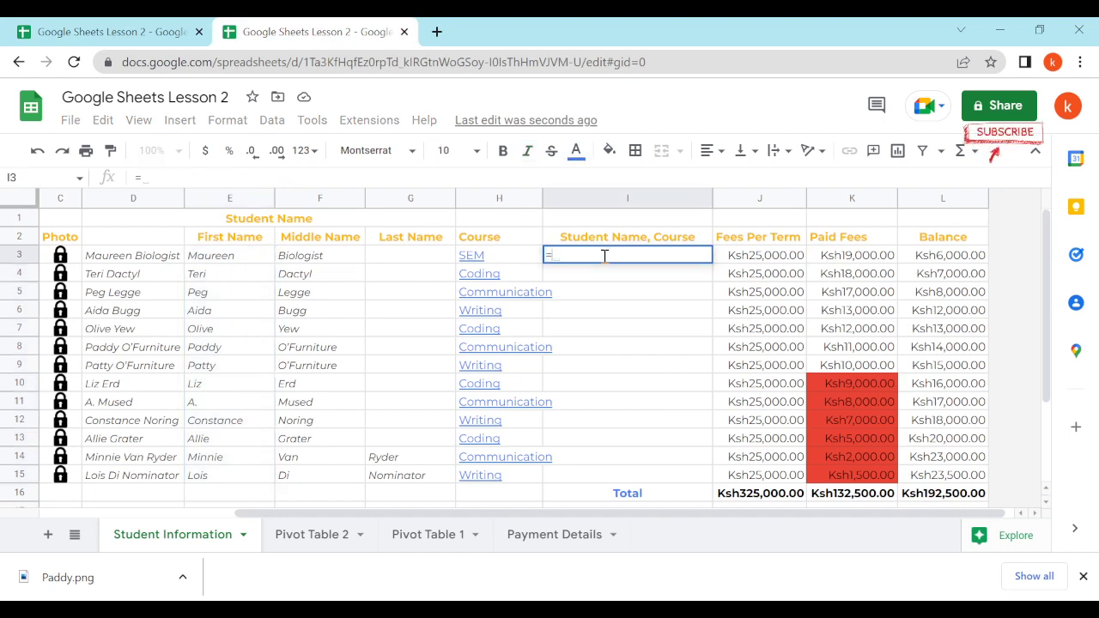
pyautogui.write('CONCATENATE(')
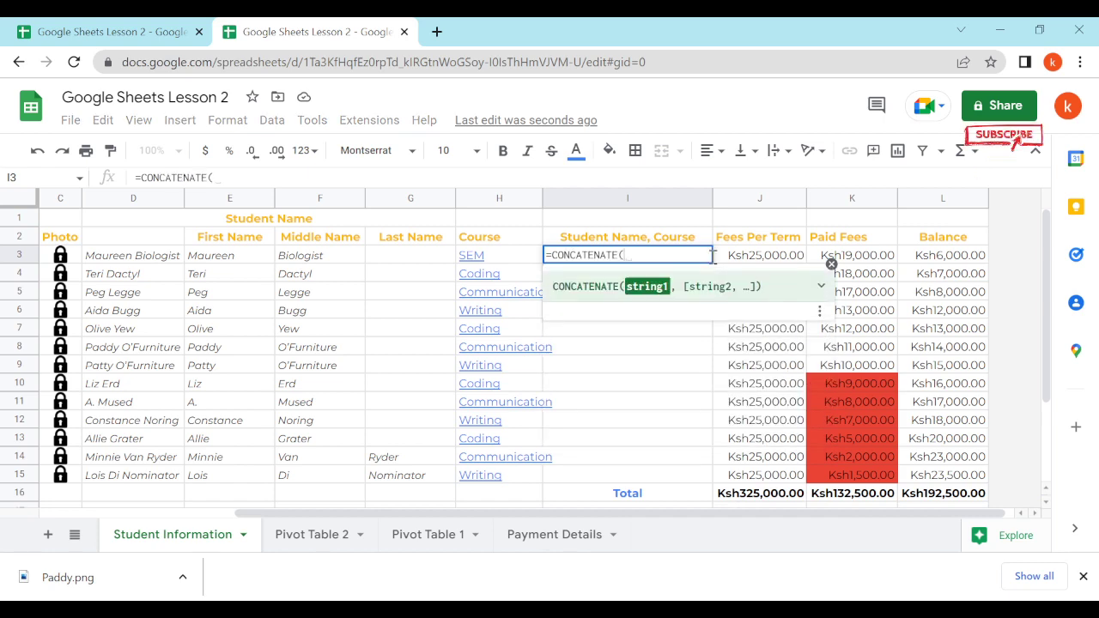
pyautogui.click(713, 365)
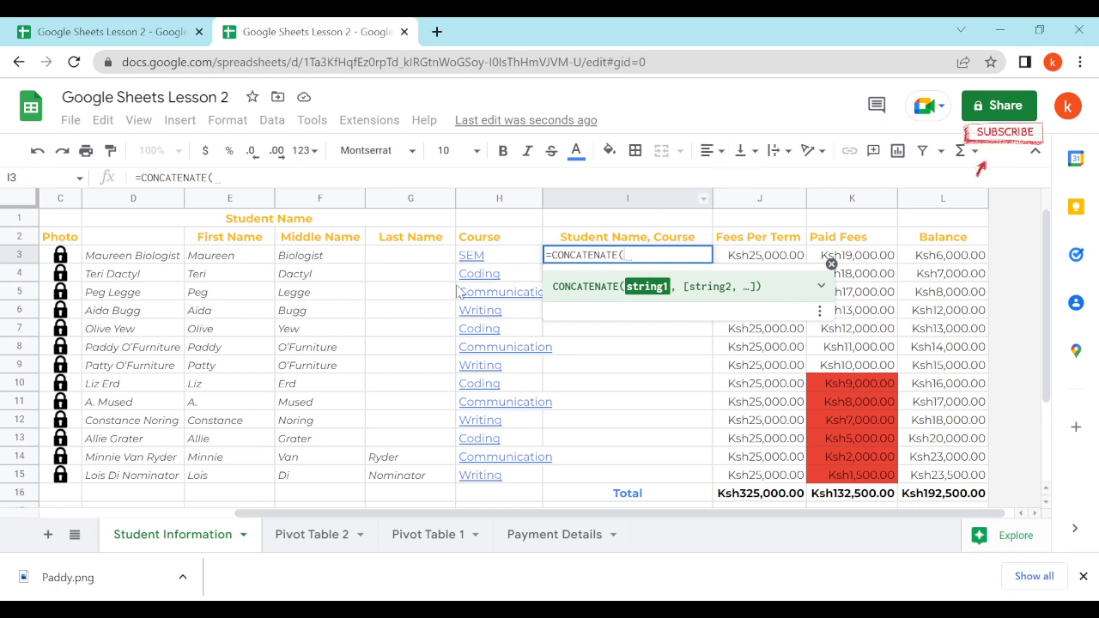
pyautogui.click(138, 262)
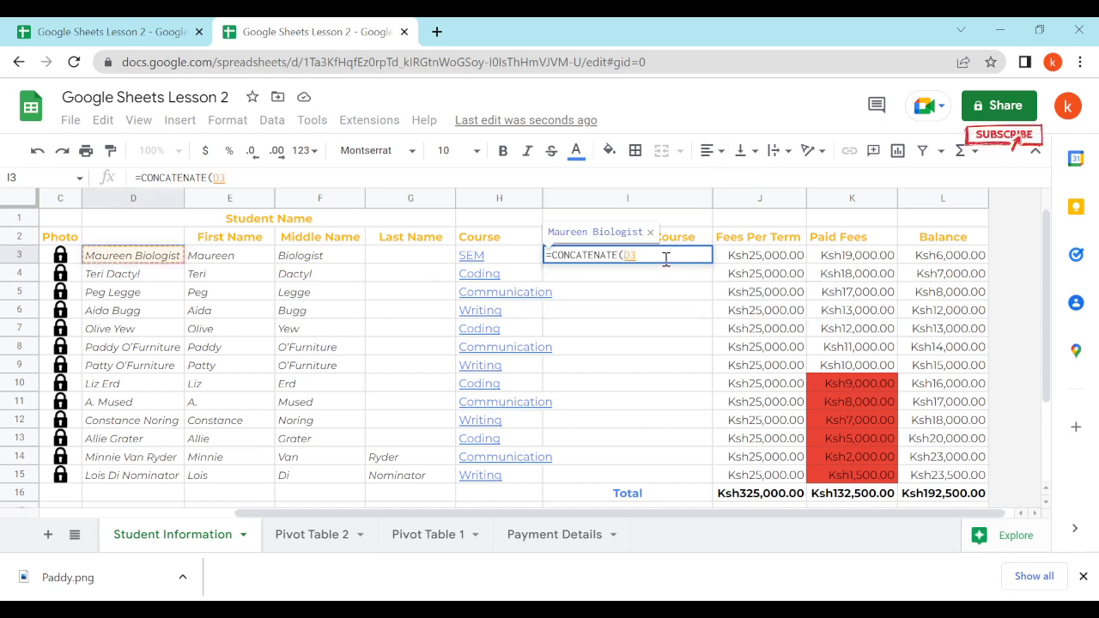
pyautogui.write(',')
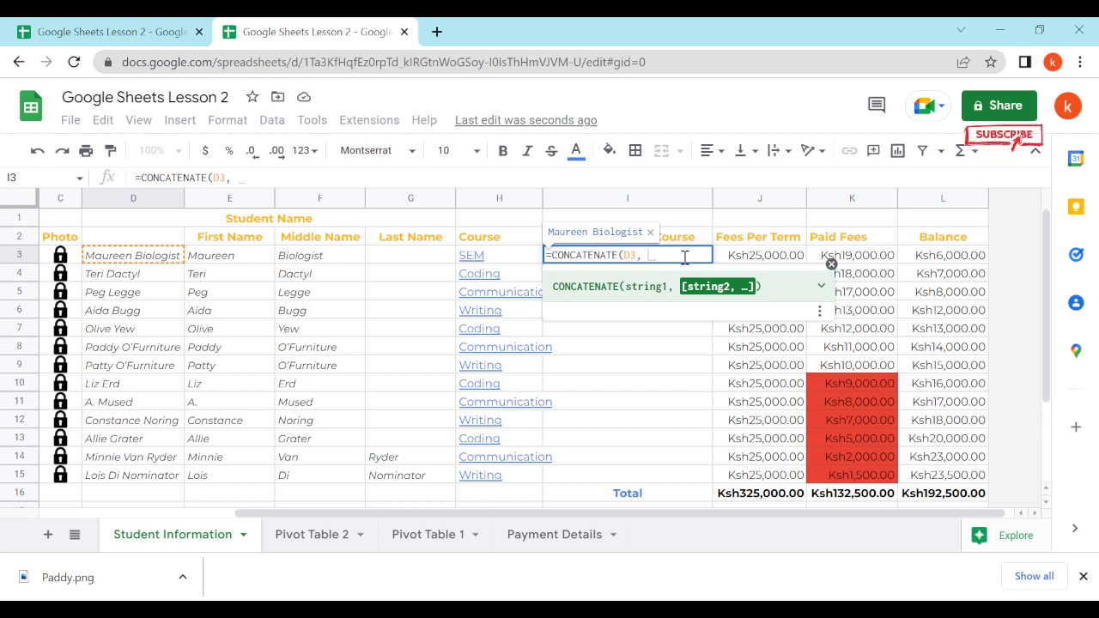
pyautogui.write('"')
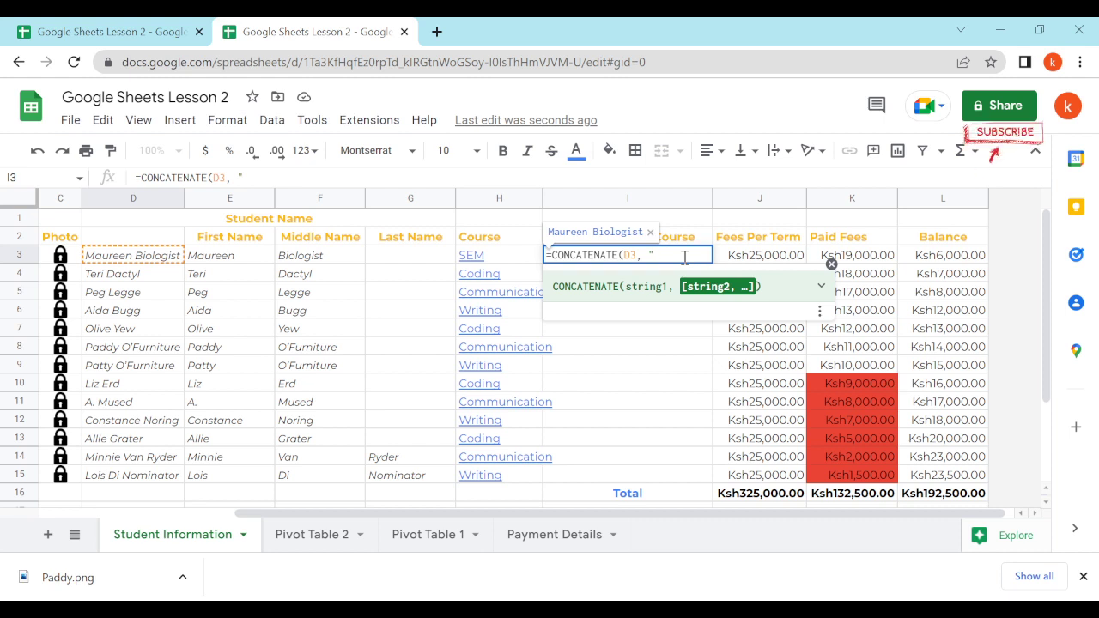
pyautogui.write(' , ",')
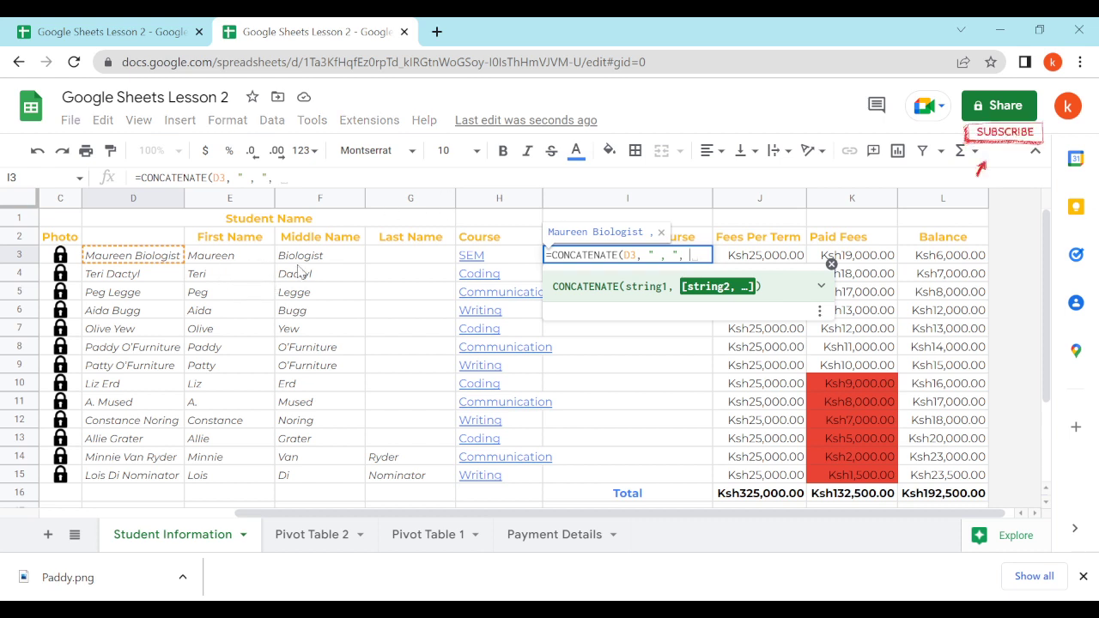
pyautogui.click(507, 256)
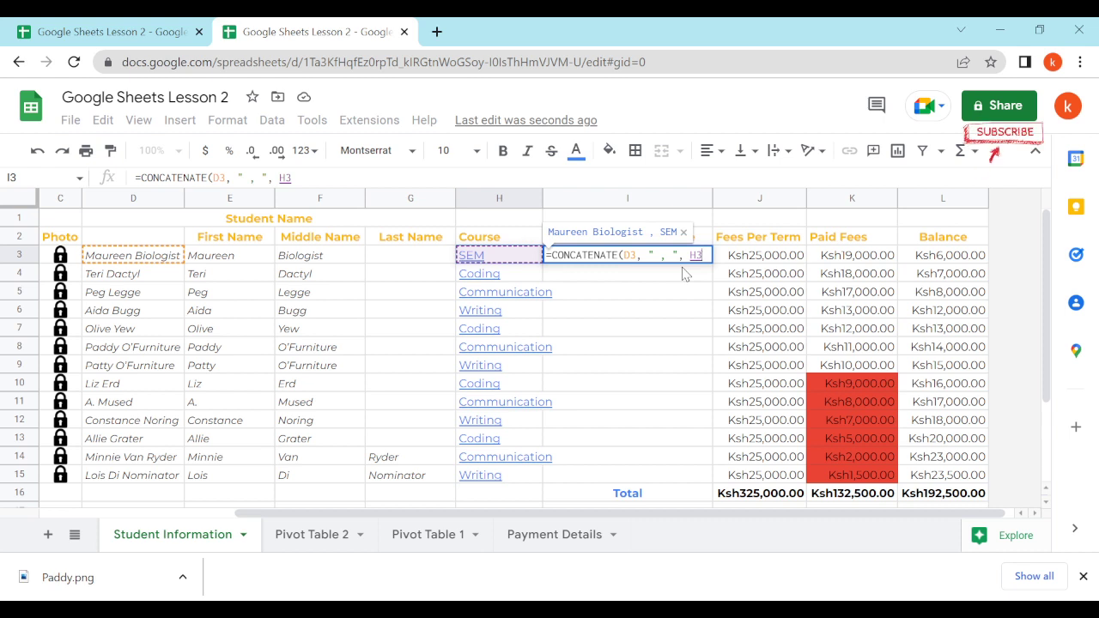
pyautogui.press('Return')
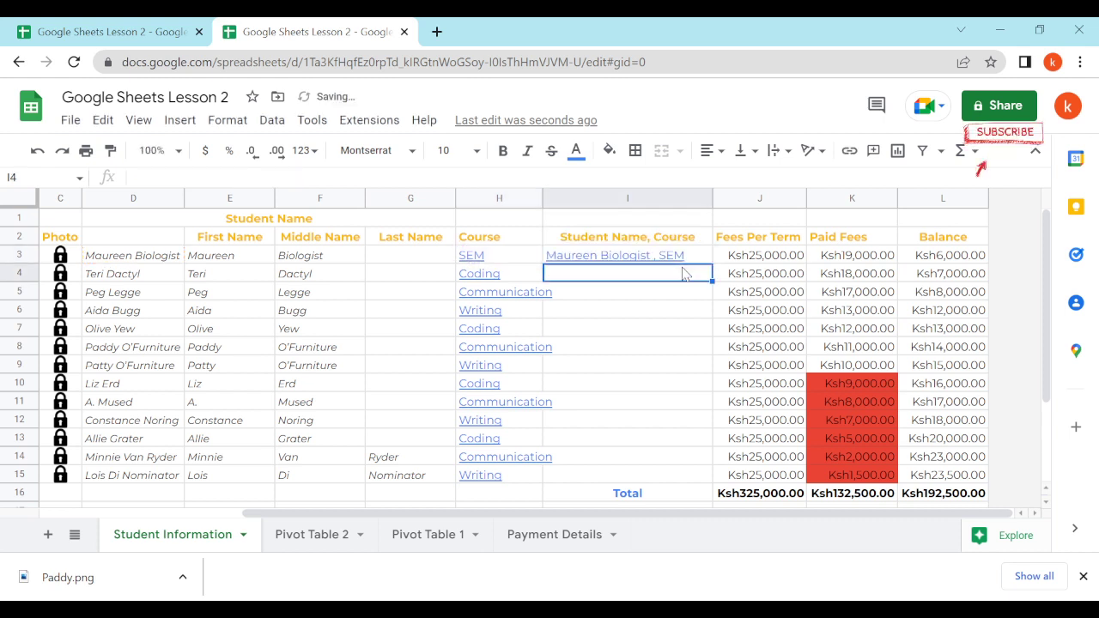
# Fill the CONCATENATE formula from I3 down through I15 and compare the results with the other spreadsheet's Student Name, Course column
pyautogui.press('Up')
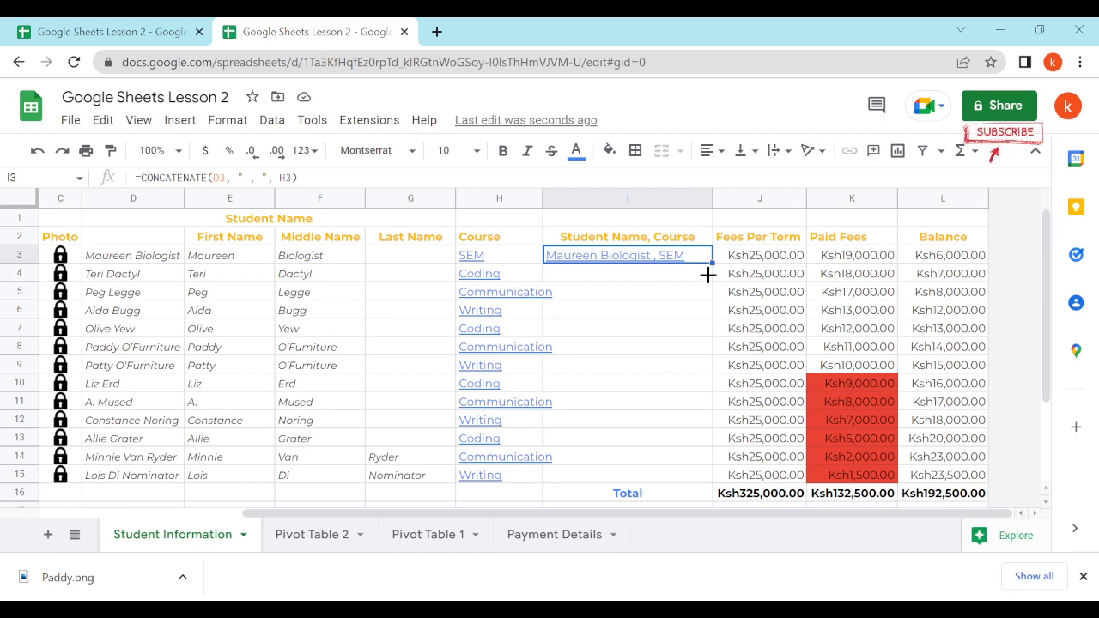
pyautogui.moveTo(709, 274); pyautogui.dragTo(719, 475)
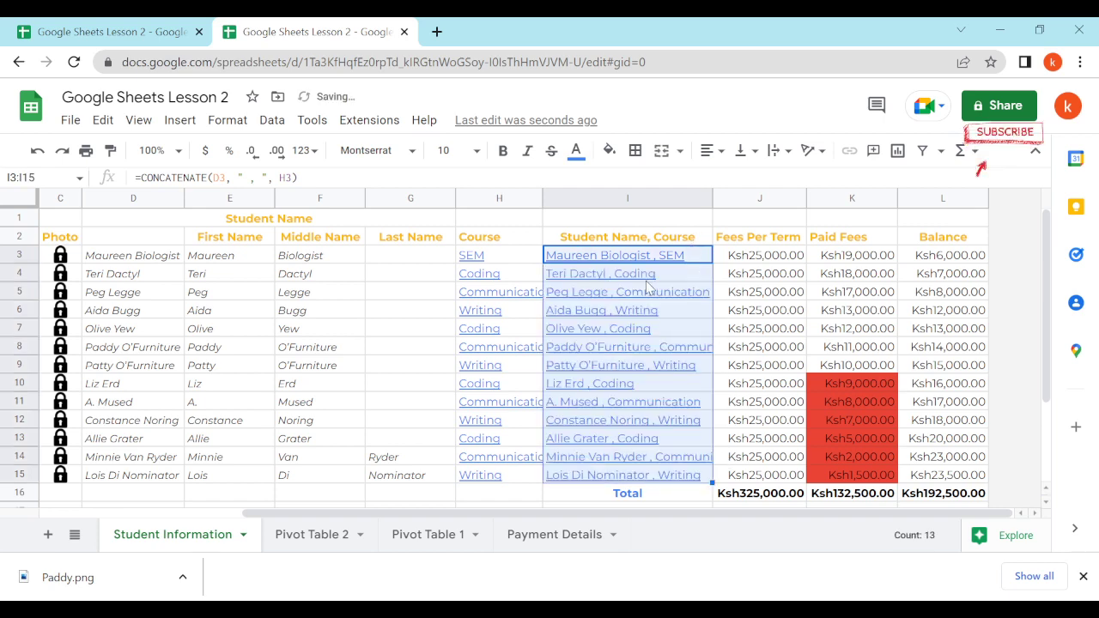
pyautogui.click(135, 41)
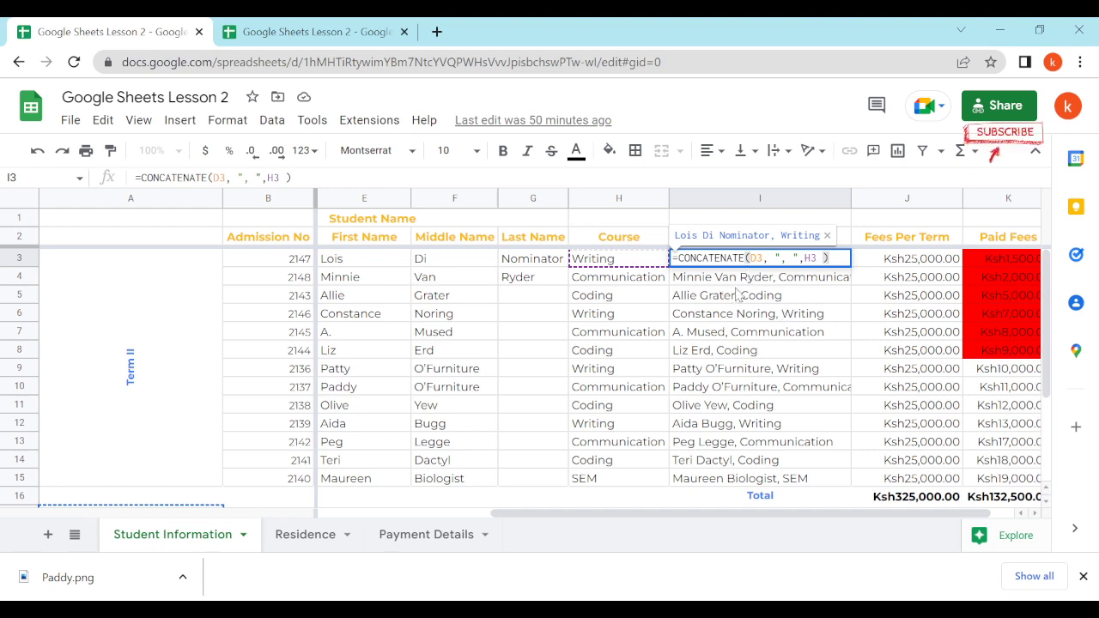
pyautogui.press('Return')
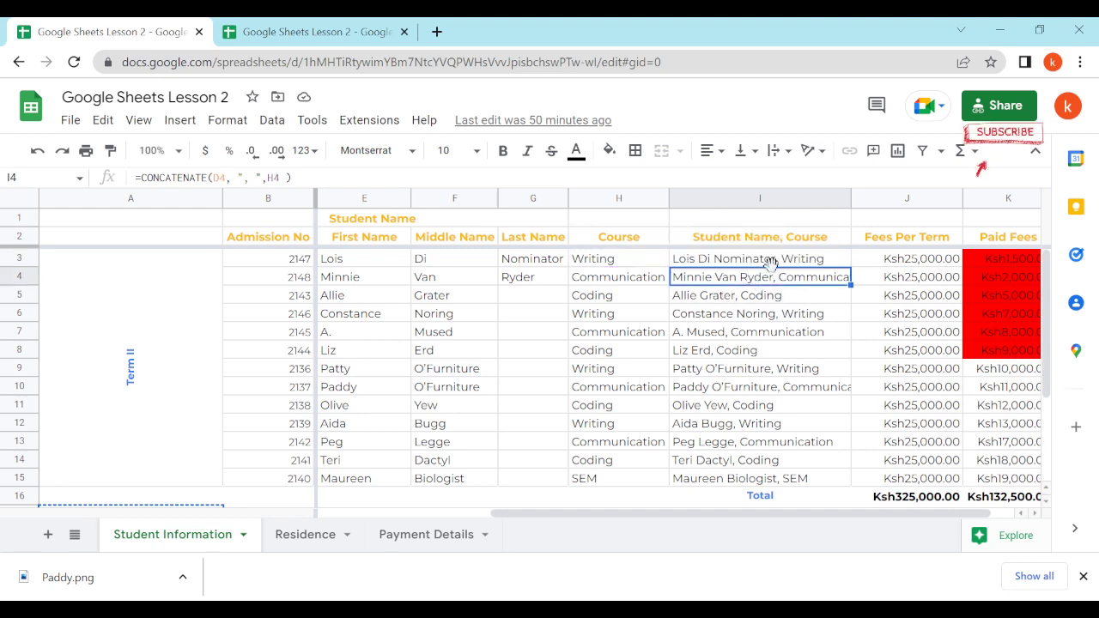
pyautogui.scroll(-1, 770, 275)
pyautogui.scroll(1, 777, 378)
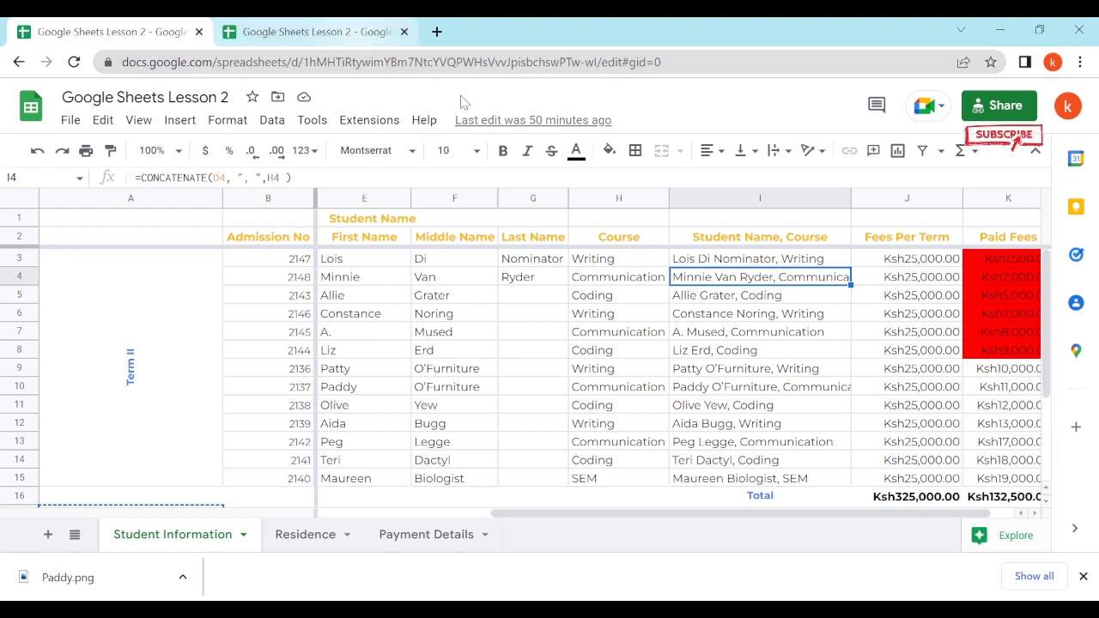
# Back in the working spreadsheet, format I3:I15 as black text without underline and widen column I to fit the entries
pyautogui.click(346, 35)
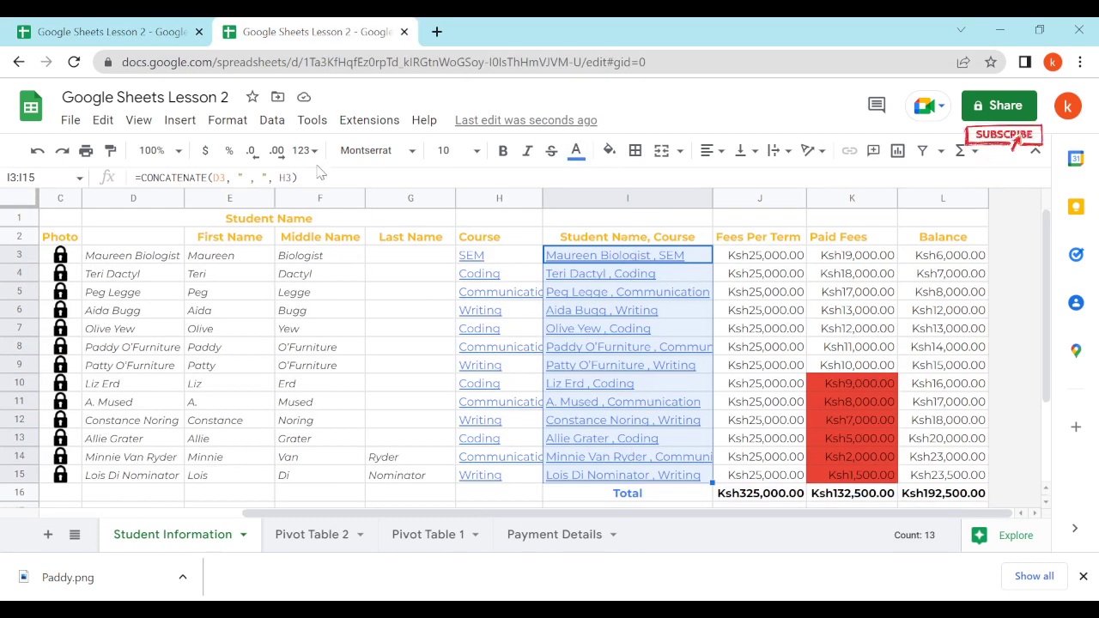
pyautogui.click(577, 152)
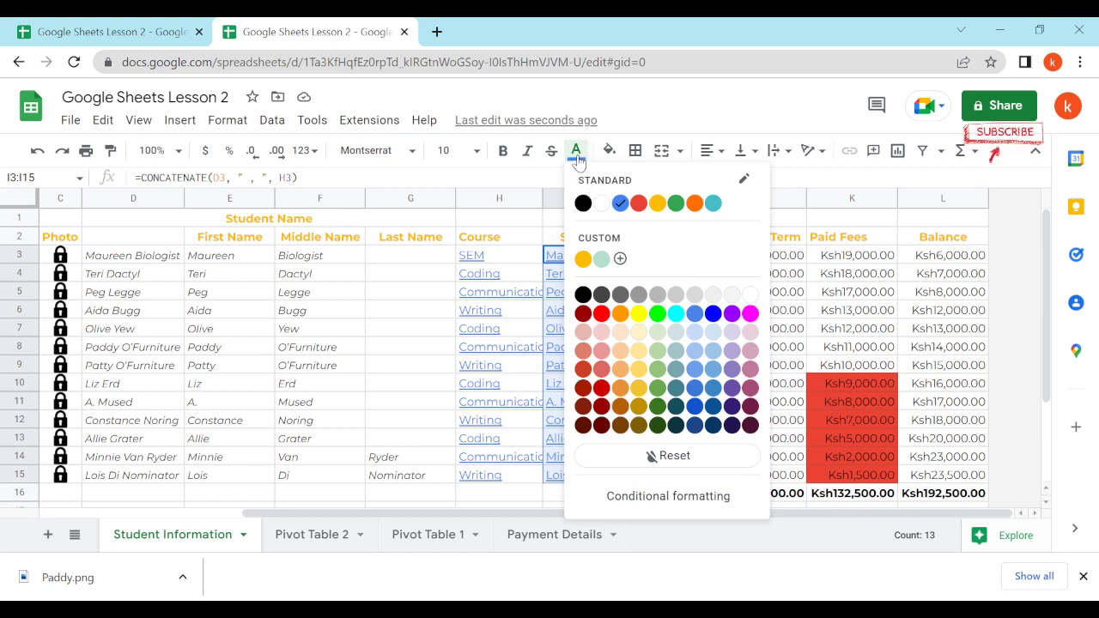
pyautogui.click(584, 204)
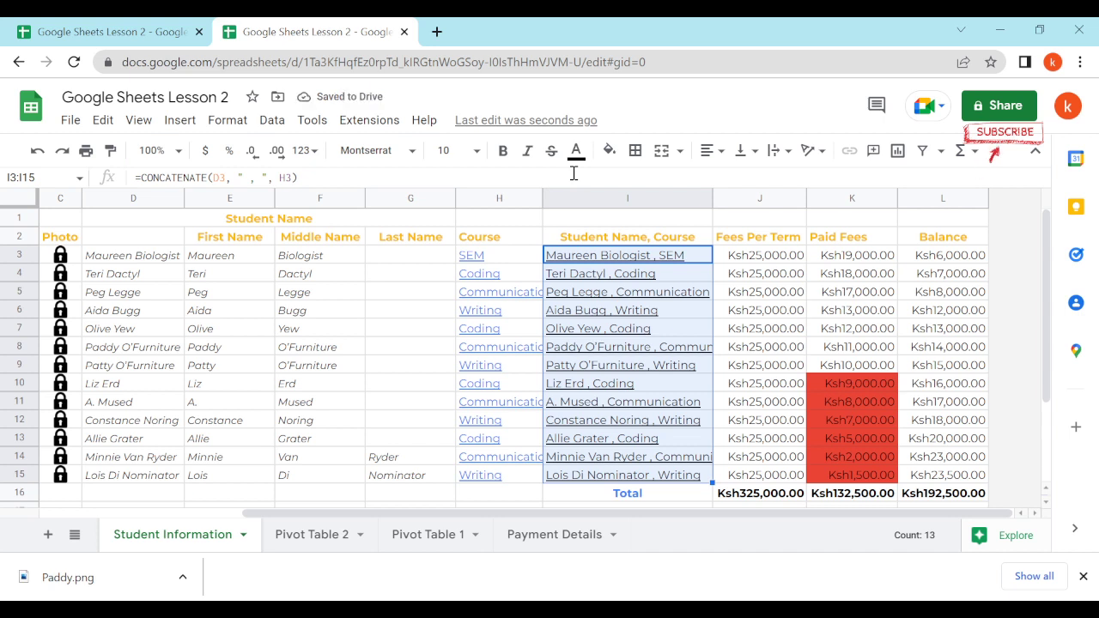
pyautogui.hotkey('ctrl', 'u')
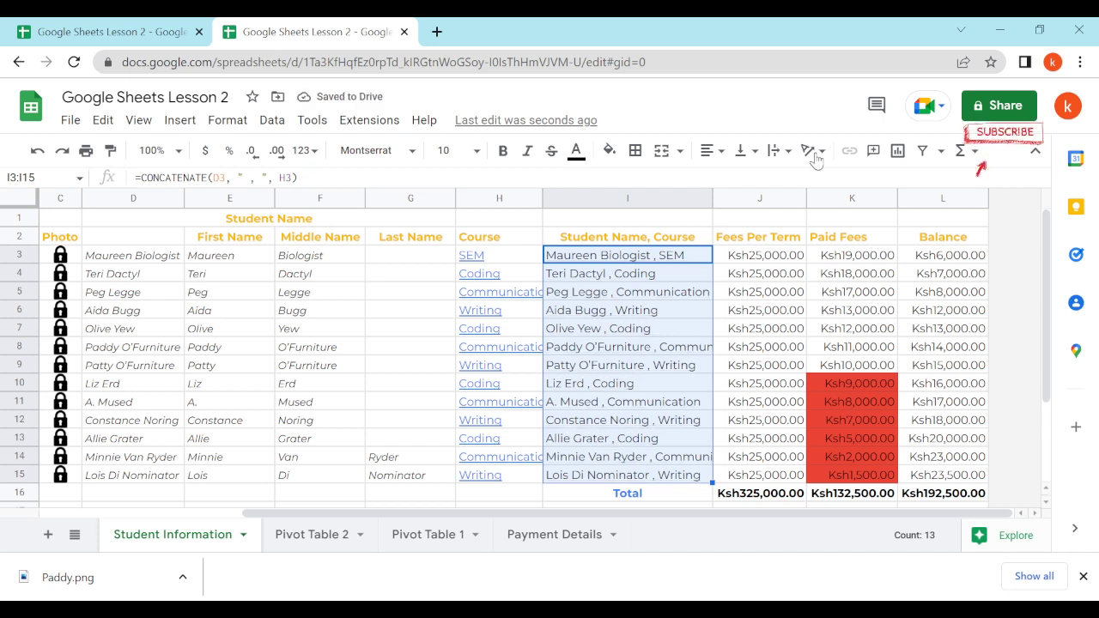
pyautogui.moveTo(712, 201); pyautogui.dragTo(782, 199)
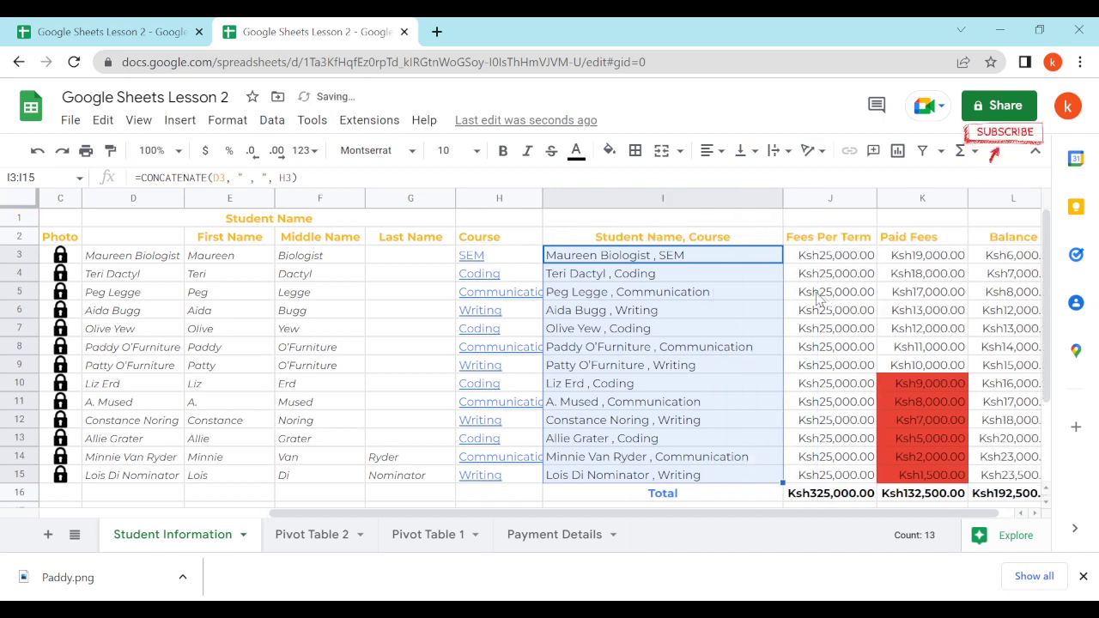
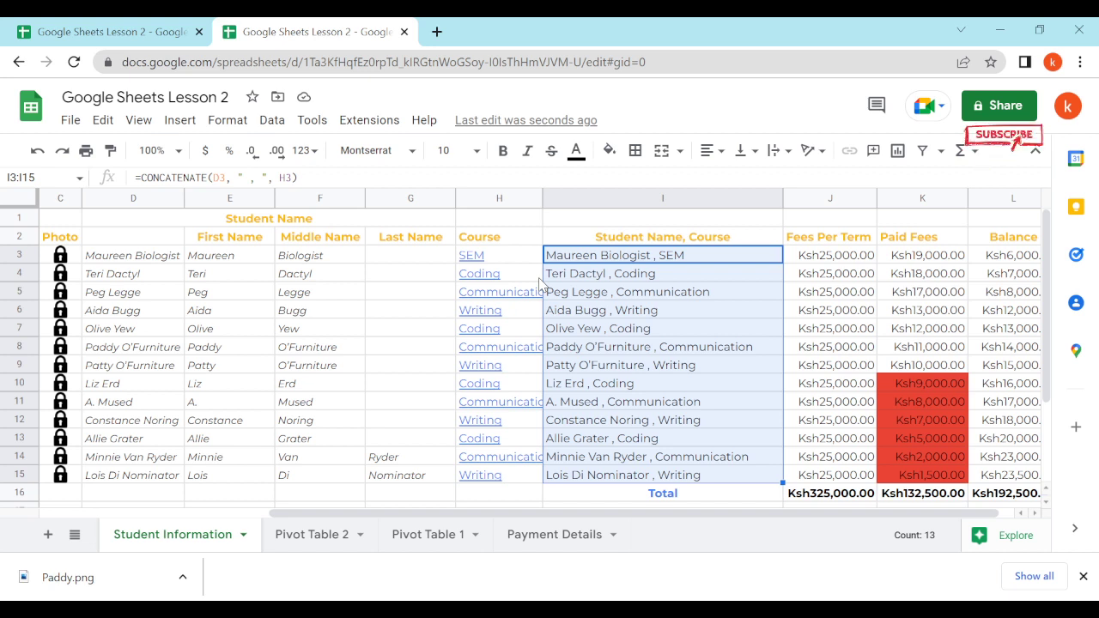
# In the other Google Sheets Lesson 2 spreadsheet, examine the Student Information and Residence sheets, comparing their admission number columns
pyautogui.click(47, 36)
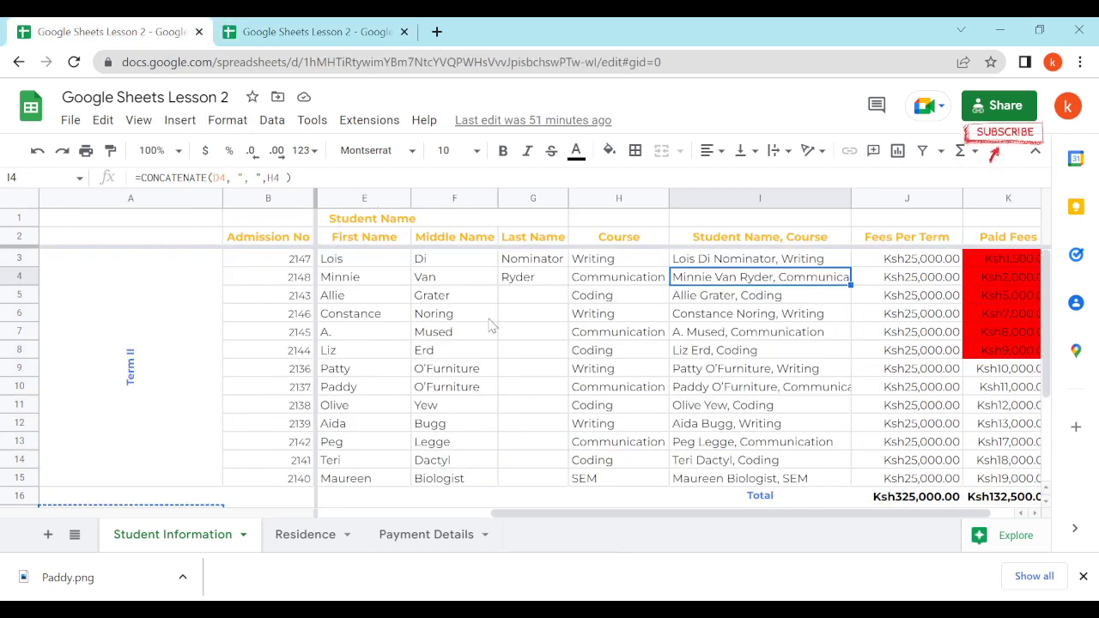
pyautogui.moveTo(603, 513); pyautogui.dragTo(431, 512)
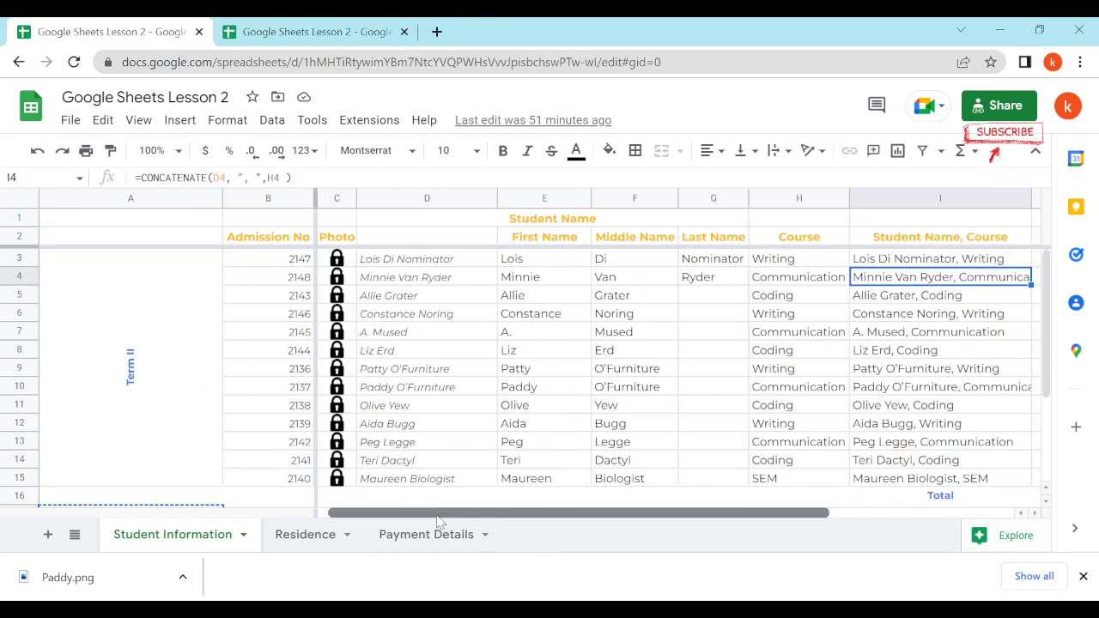
pyautogui.scroll(-3, 434, 360)
pyautogui.scroll(3, 433, 361)
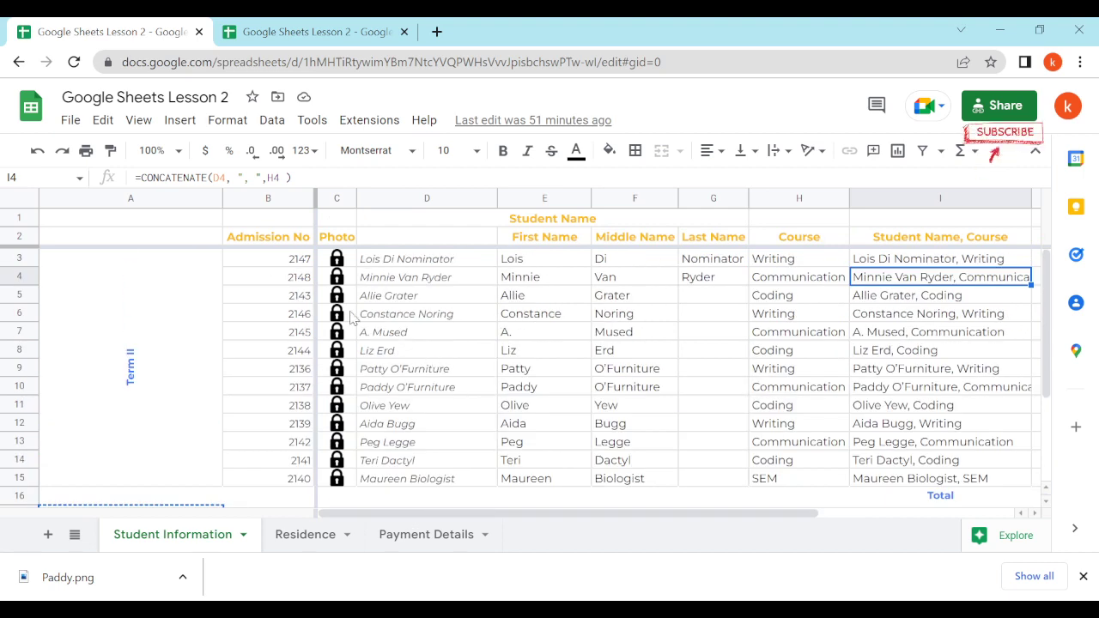
pyautogui.moveTo(603, 515)
pyautogui.mouseDown()
pyautogui.moveTo(896, 522)
pyautogui.moveTo(606, 516)
pyautogui.mouseUp()
pyautogui.click(296, 538)
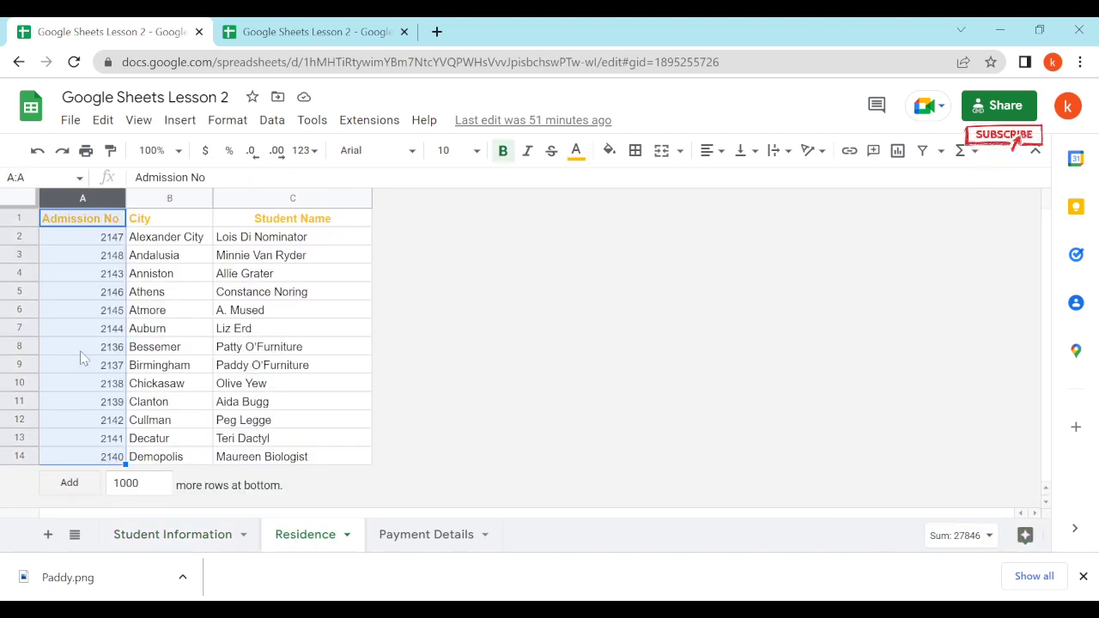
pyautogui.click(115, 241)
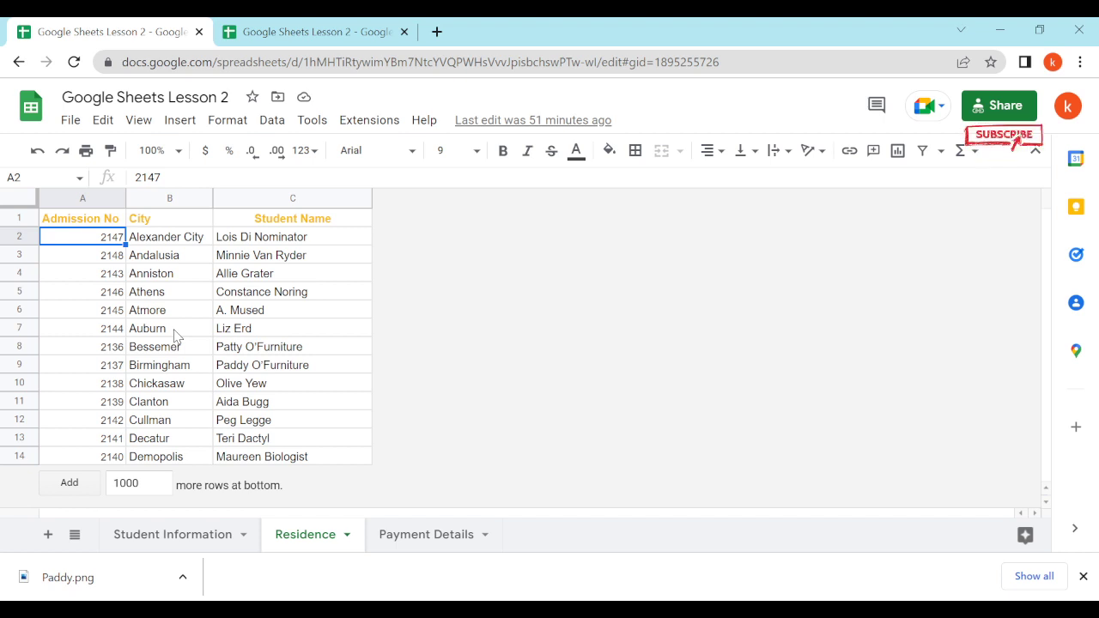
pyautogui.click(193, 541)
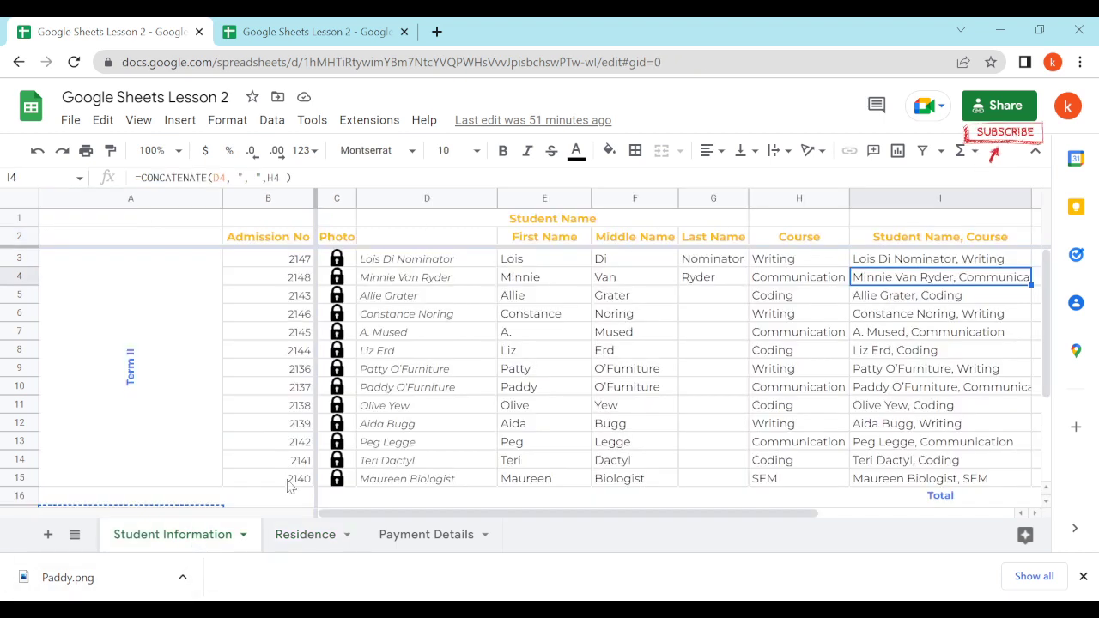
pyautogui.click(282, 532)
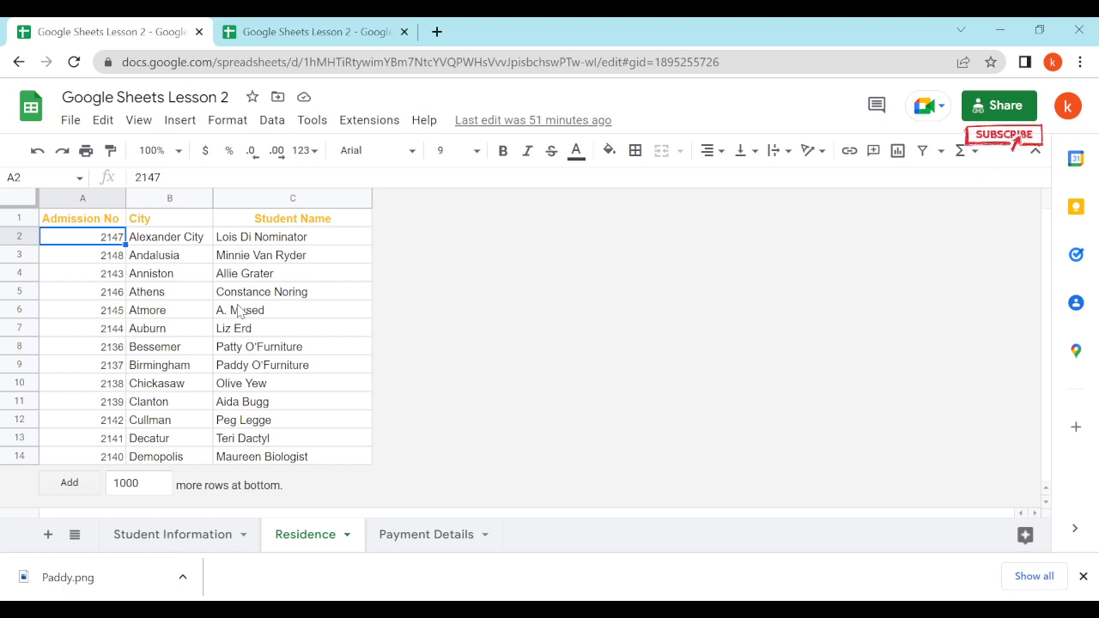
pyautogui.click(88, 196)
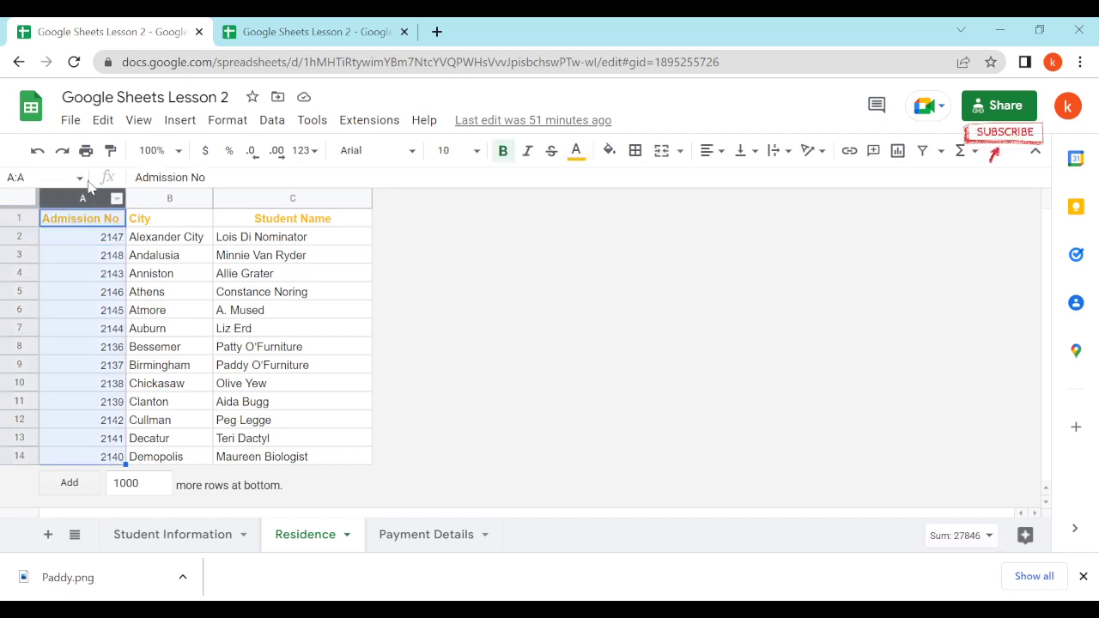
# Switch to the working Google Sheets Lesson 2 spreadsheet and add a new blank sheet after Student Information
pyautogui.click(202, 543)
pyautogui.click(130, 198)
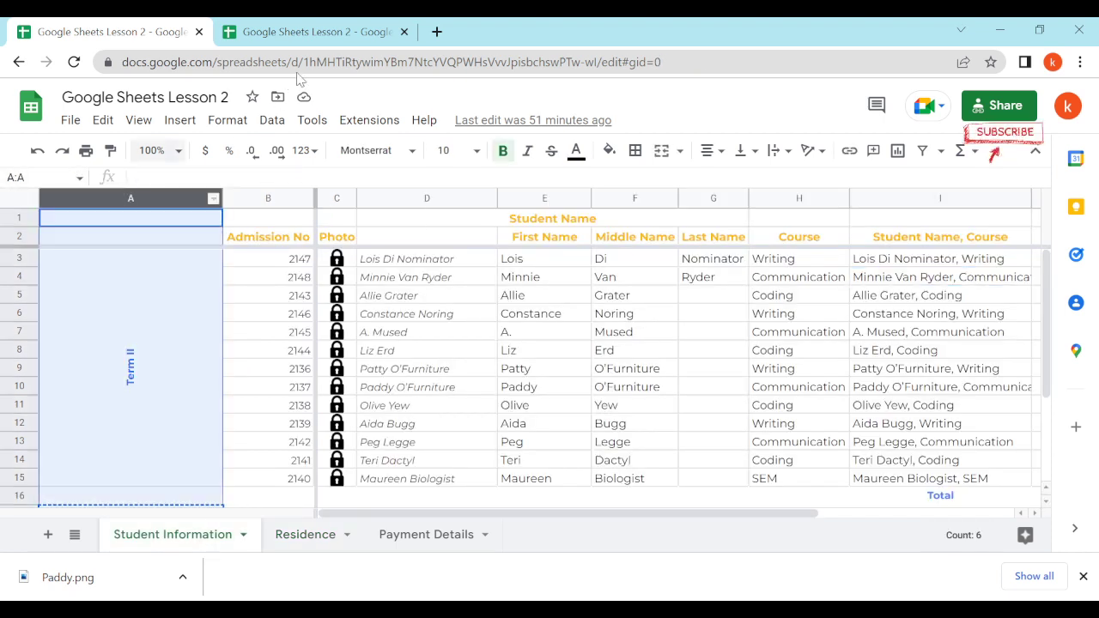
pyautogui.click(314, 34)
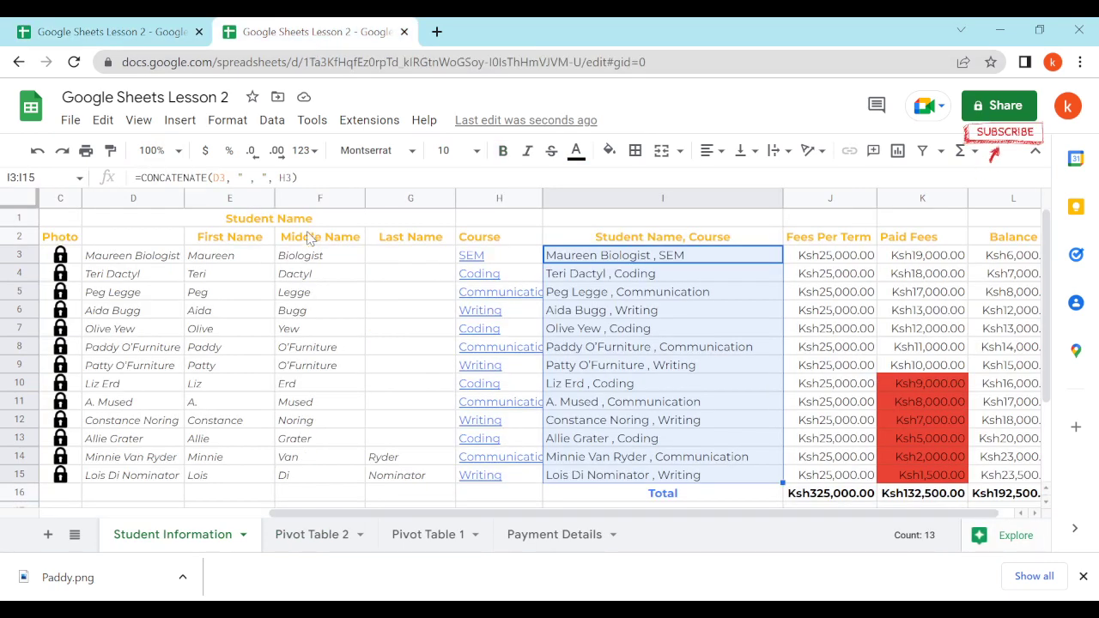
pyautogui.click(49, 535)
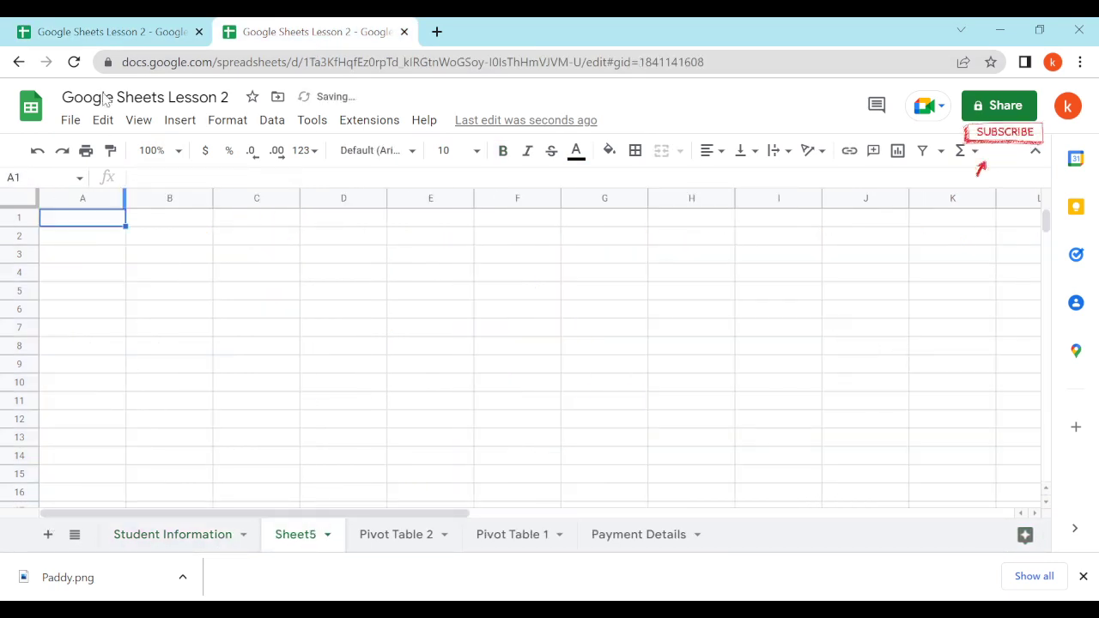
# Copy the Admission No and City data in A1:B14 from the other spreadsheet's Residence sheet into the new sheet, starting at A1
pyautogui.click(171, 32)
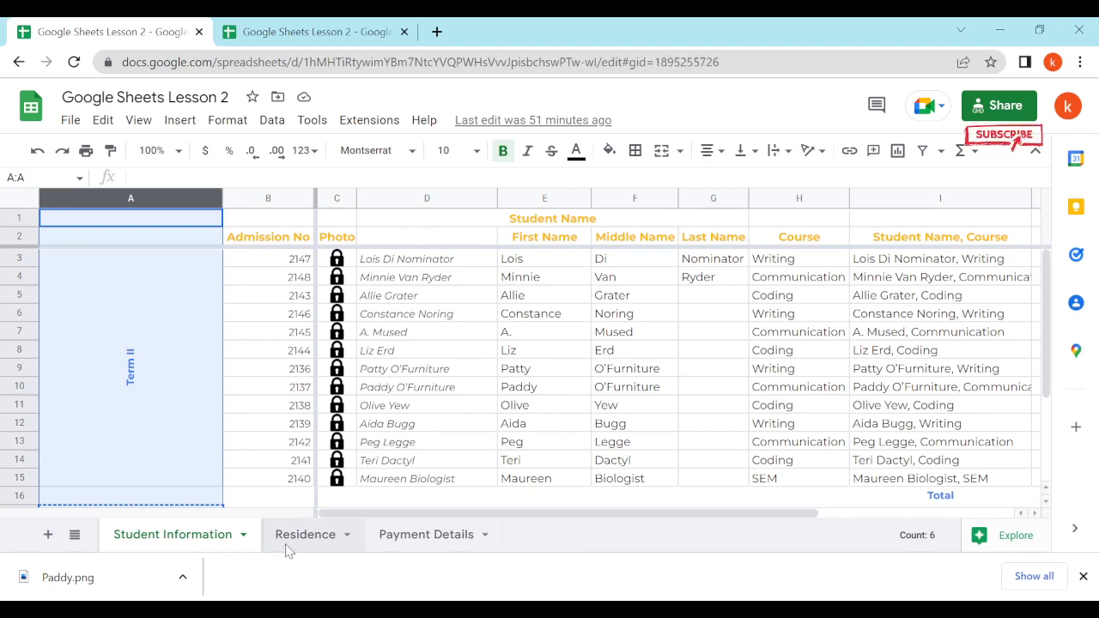
pyautogui.click(289, 536)
pyautogui.click(141, 237)
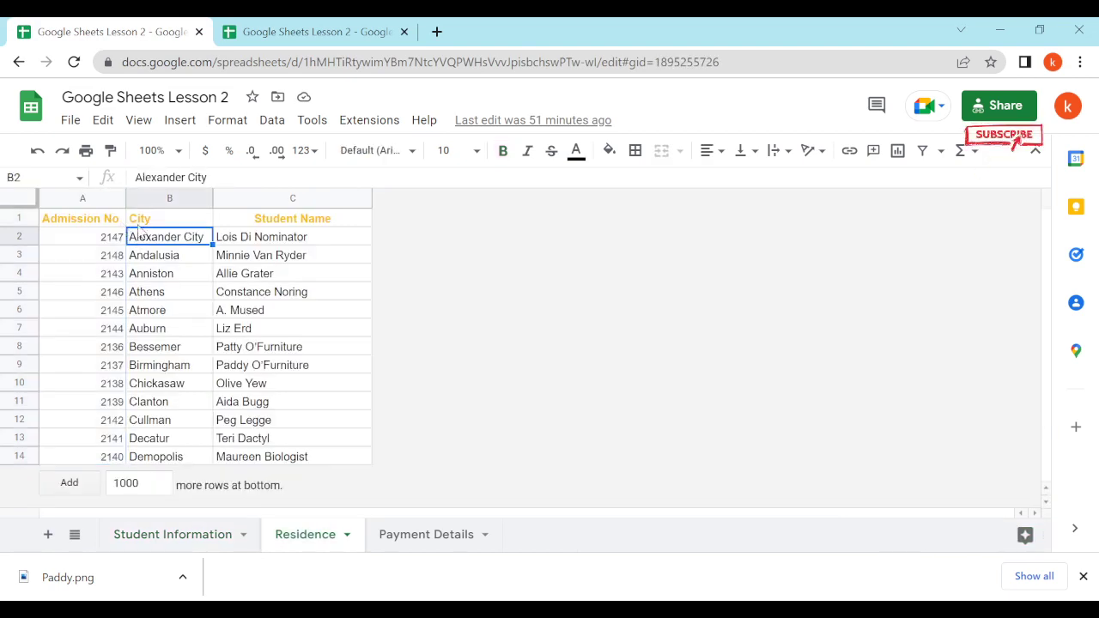
pyautogui.moveTo(86, 218); pyautogui.dragTo(171, 458)
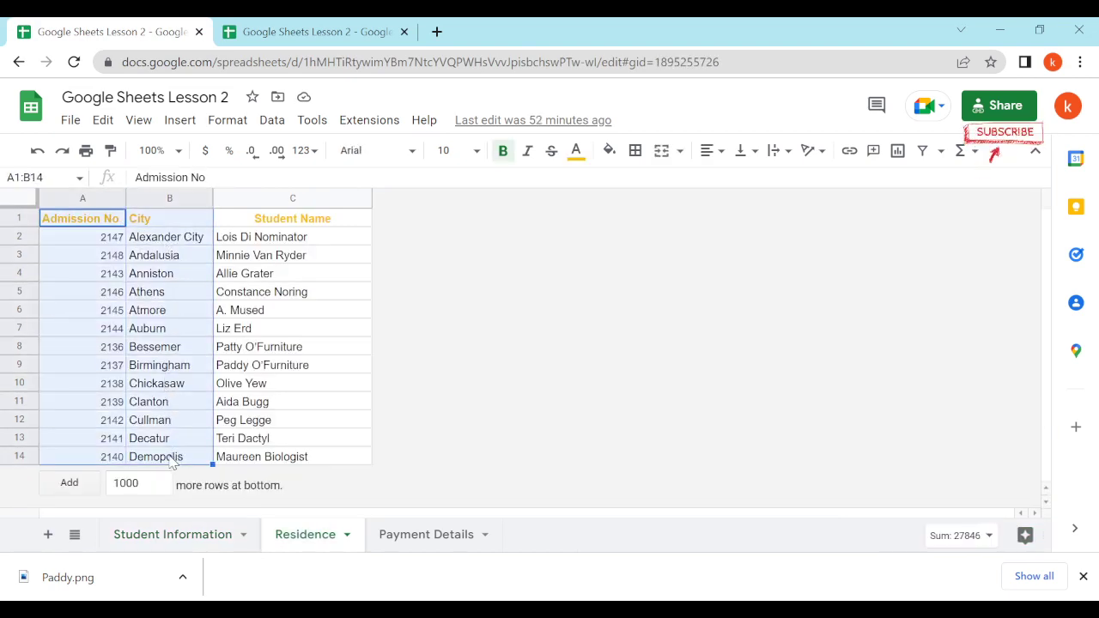
pyautogui.rightClick(172, 459)
pyautogui.click(220, 195)
pyautogui.hotkey('ctrl', 'Tab')
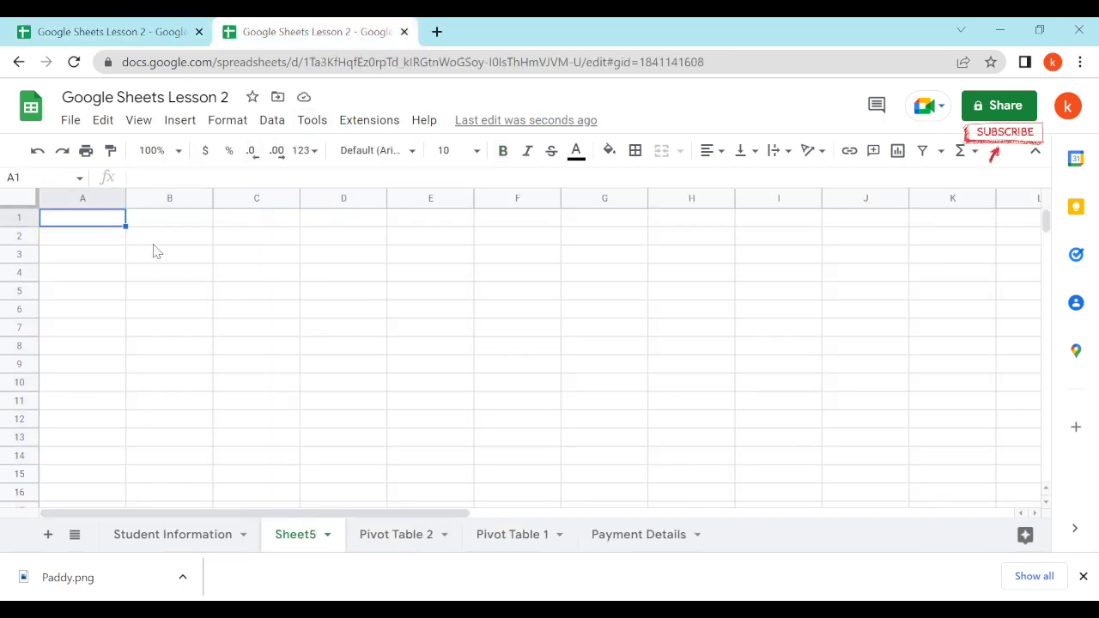
pyautogui.hotkey('ctrl', 'v')
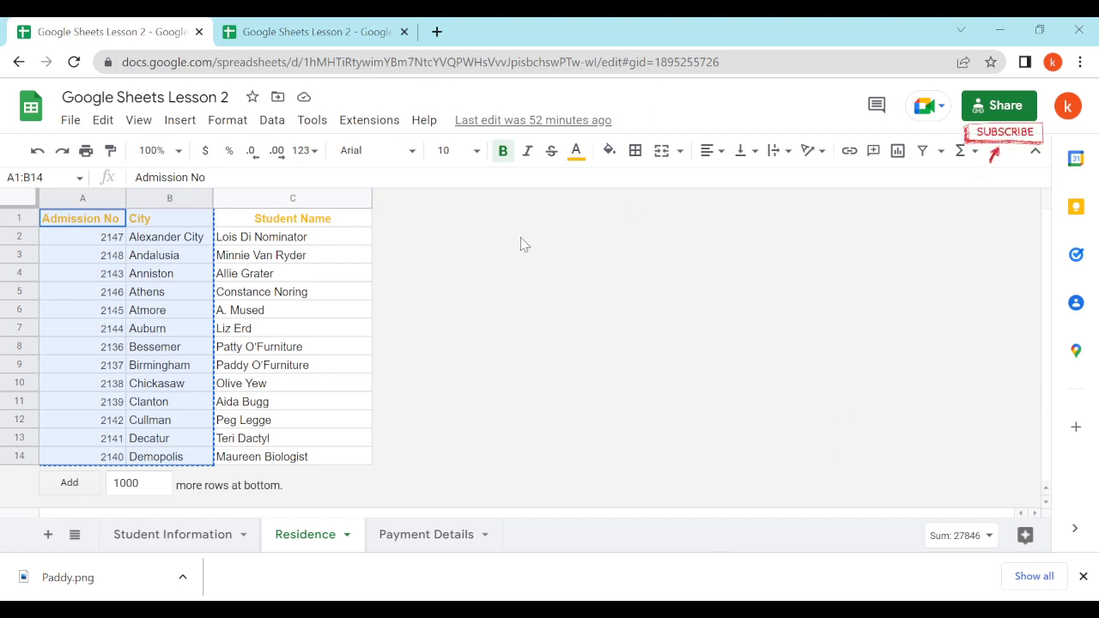
# Rename the new sheet in the working spreadsheet as Residence
pyautogui.click(318, 33)
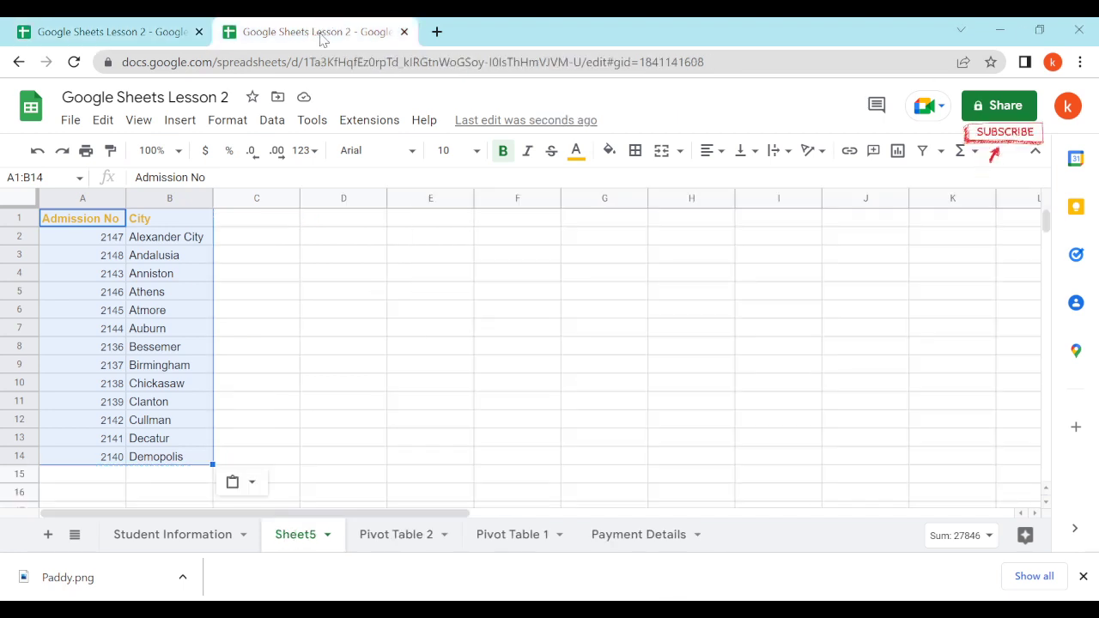
pyautogui.doubleClick(301, 535)
pyautogui.write('Re')
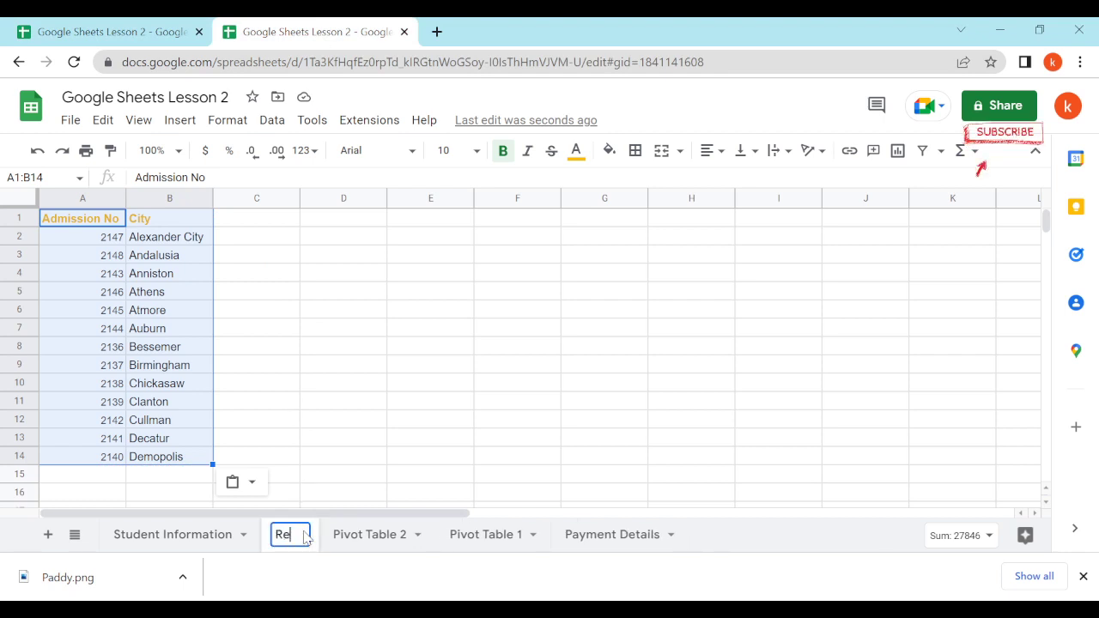
pyautogui.write('sidence')
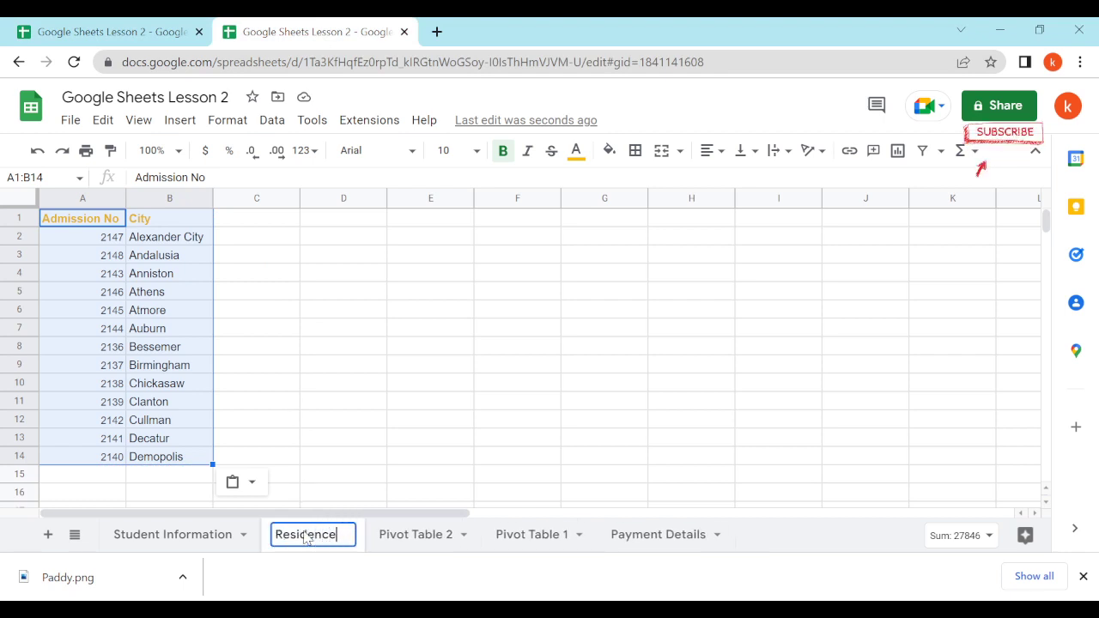
pyautogui.click(292, 407)
pyautogui.click(241, 223)
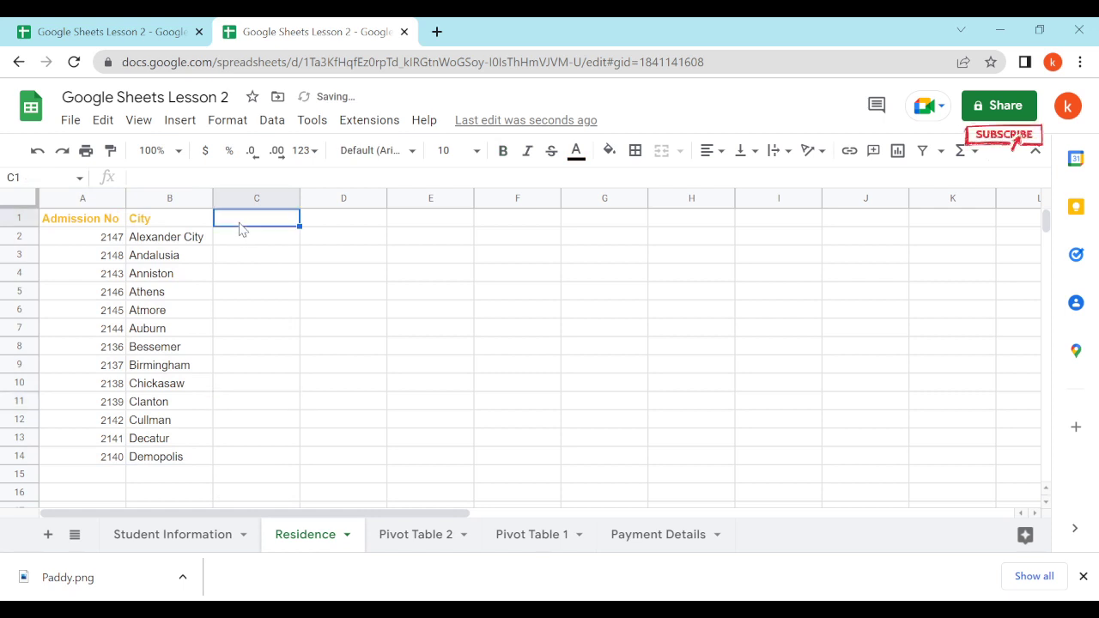
pyautogui.write('Student')
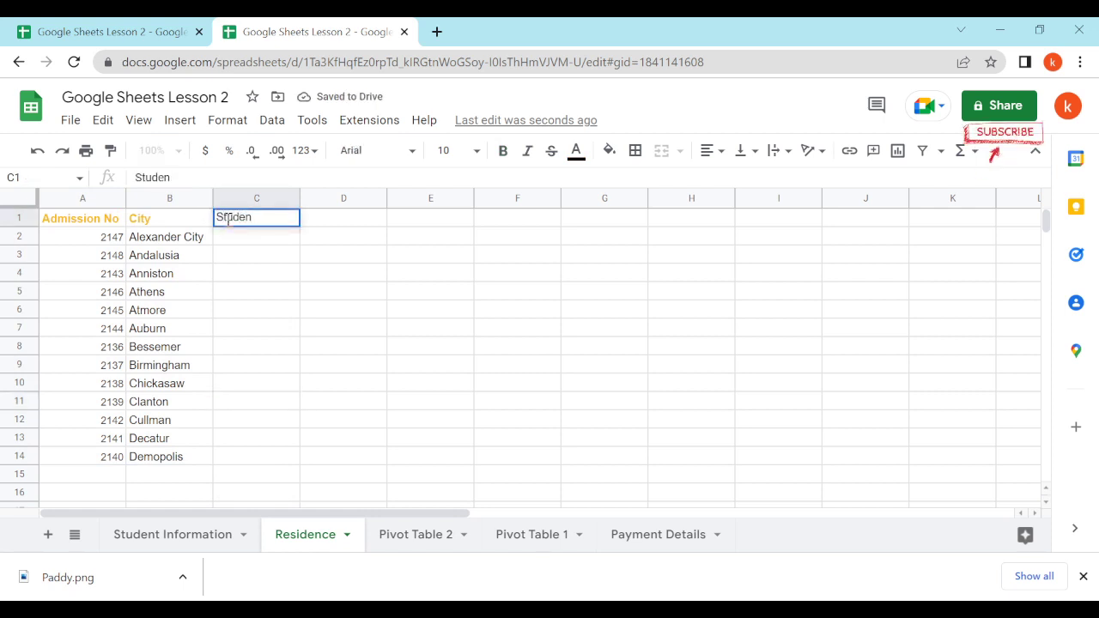
pyautogui.press('BackSpace')
pyautogui.press('BackSpace')
pyautogui.press('BackSpace')
pyautogui.press('BackSpace')
pyautogui.press('BackSpace')
pyautogui.press('BackSpace')
# Try copying the Student Name header from the other spreadsheet's Residence sheet into C1, and clear the cell again
pyautogui.click(170, 34)
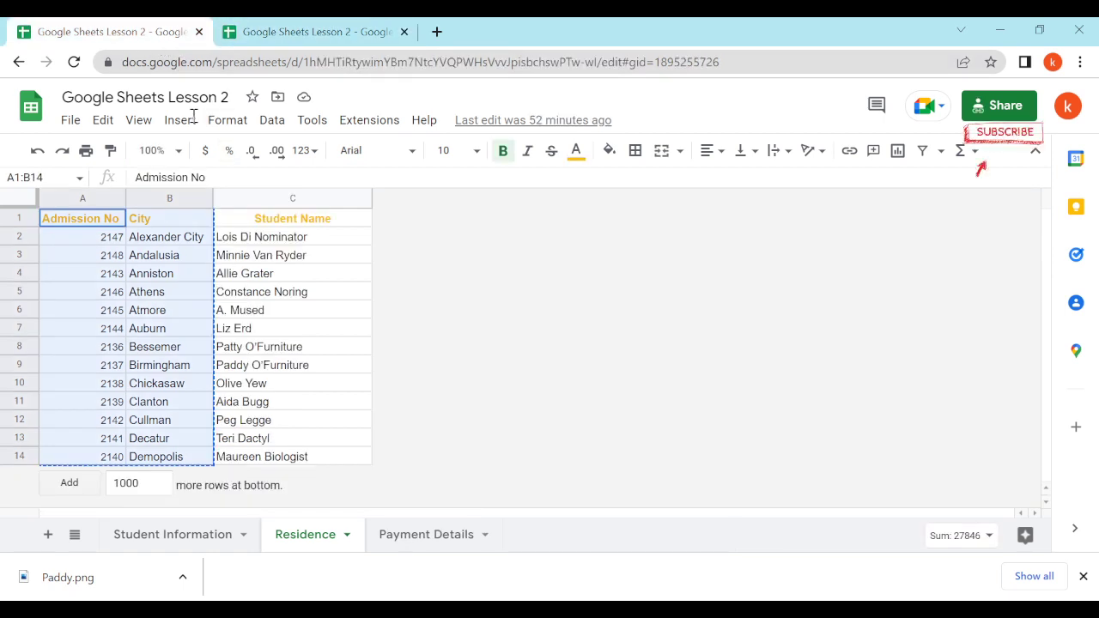
pyautogui.click(263, 222)
pyautogui.hotkey('ctrl', 'c')
pyautogui.click(312, 37)
pyautogui.hotkey('ctrl', 'v')
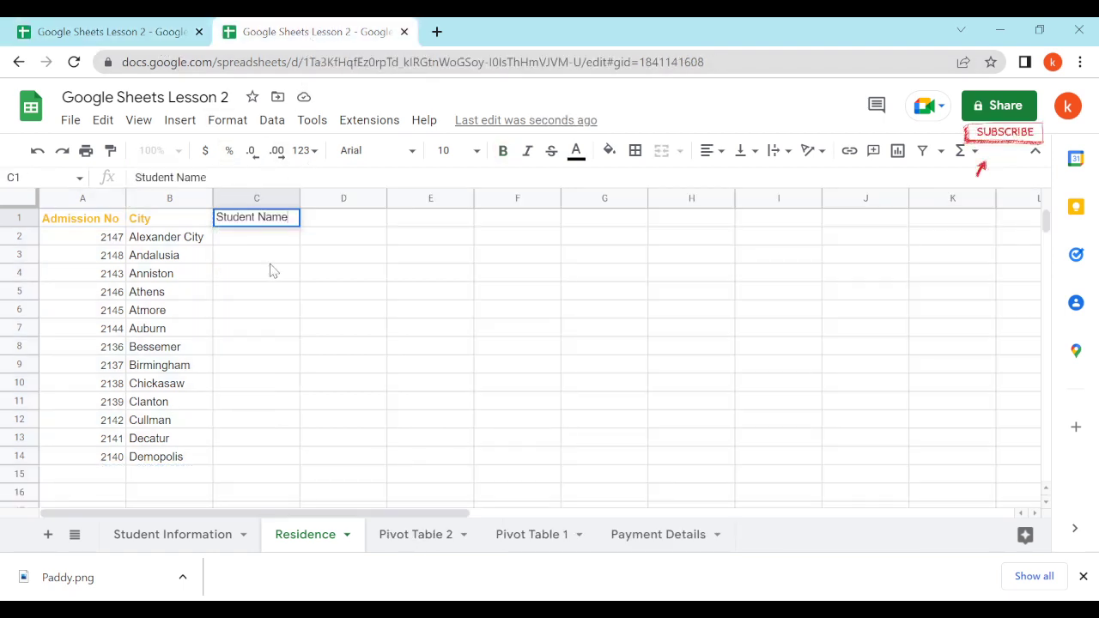
pyautogui.click(263, 238)
pyautogui.click(263, 222)
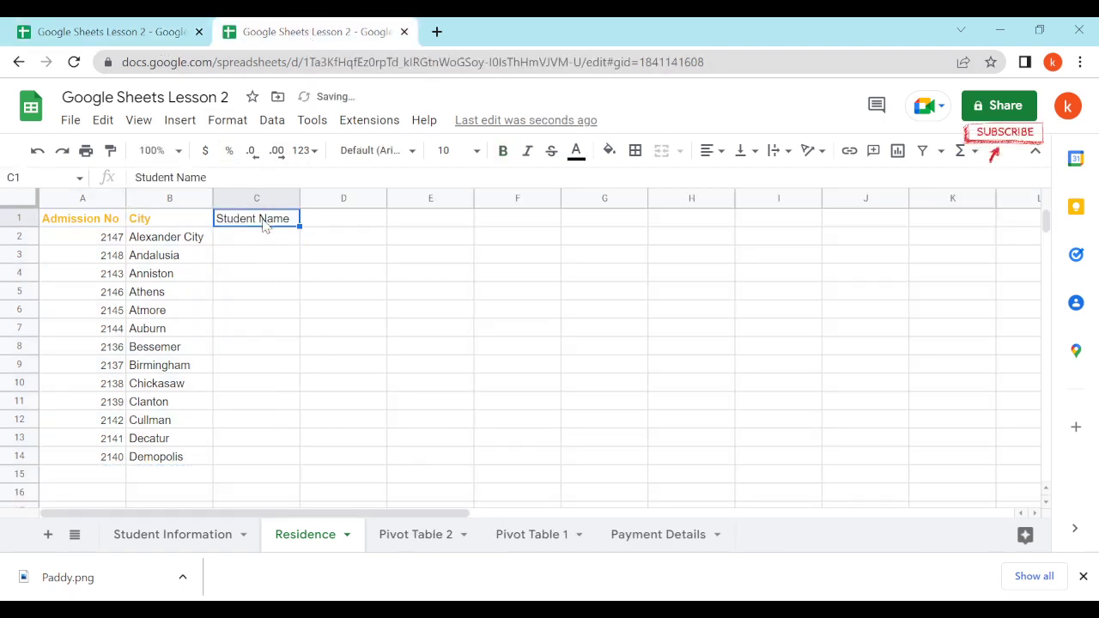
pyautogui.press('Delete')
# Try pasting the copied header into C1 again and check the source cell in the other spreadsheet
pyautogui.click(283, 248)
pyautogui.click(303, 219)
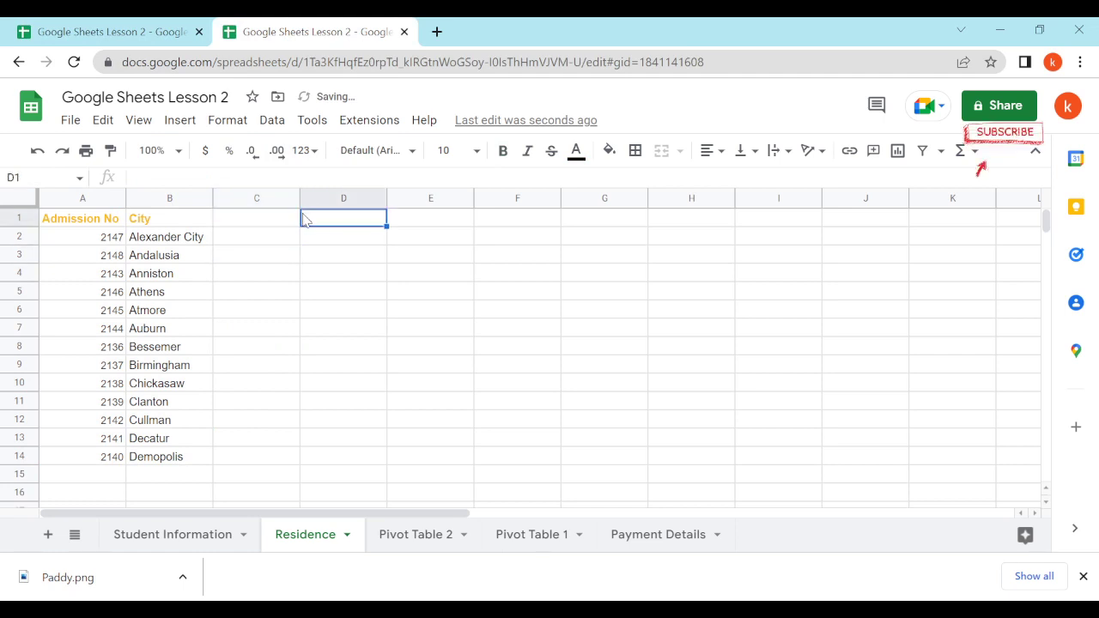
pyautogui.click(280, 225)
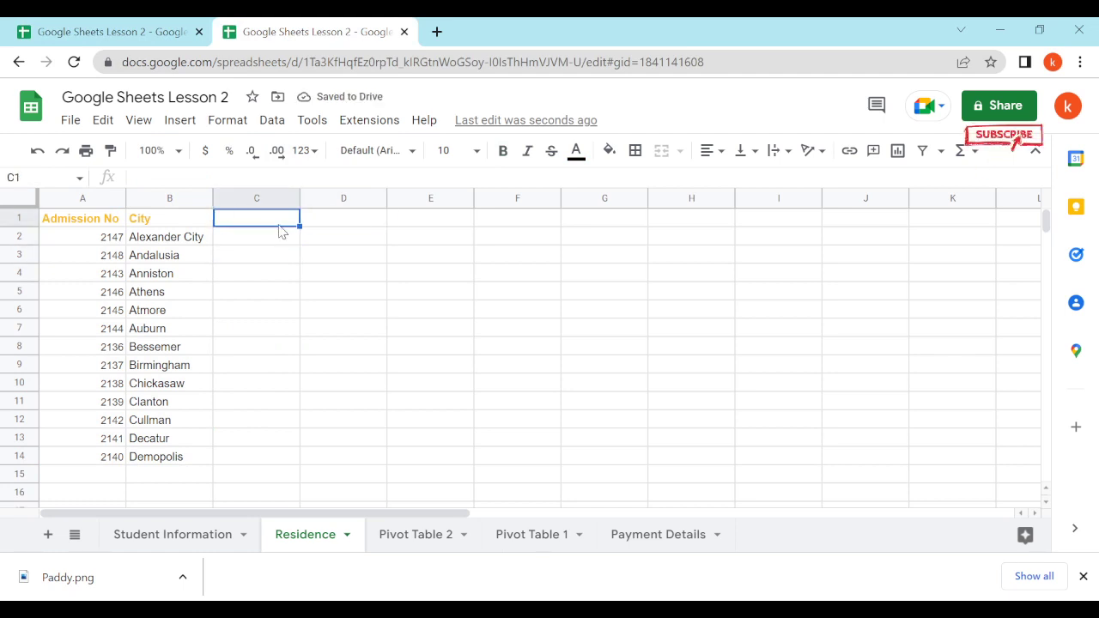
pyautogui.hotkey('ctrl', 'v')
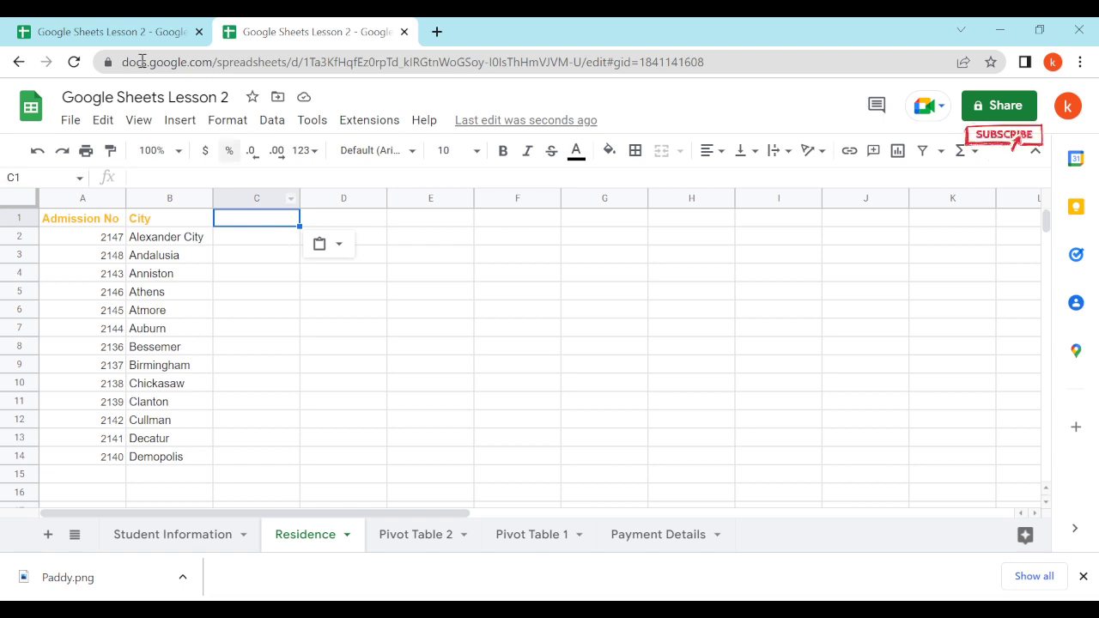
pyautogui.click(144, 35)
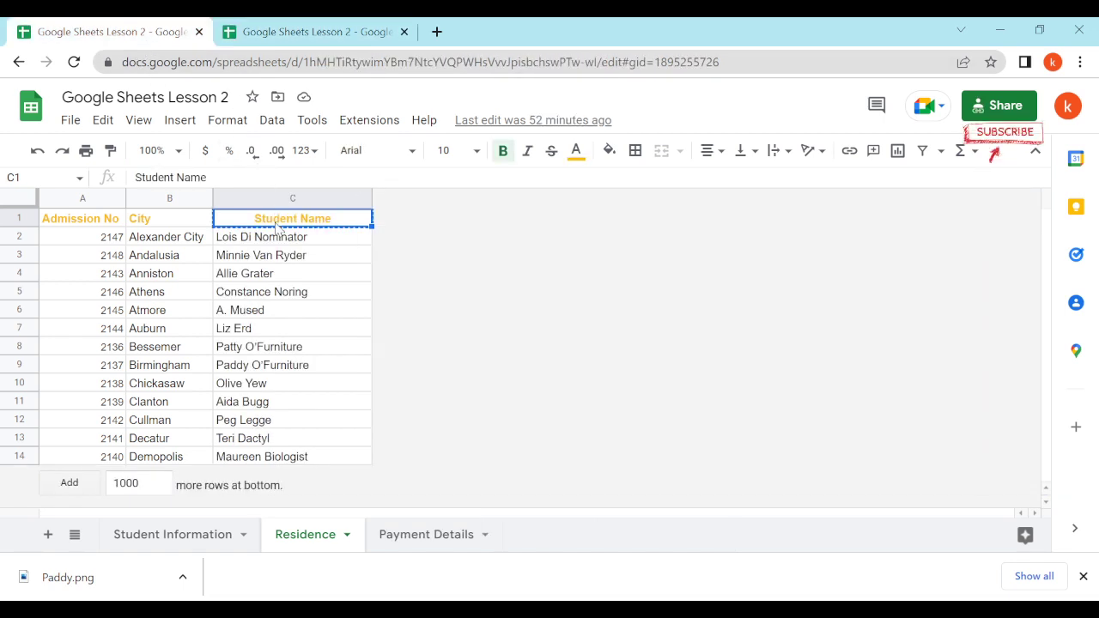
pyautogui.hotkey('ctrl', 'Tab')
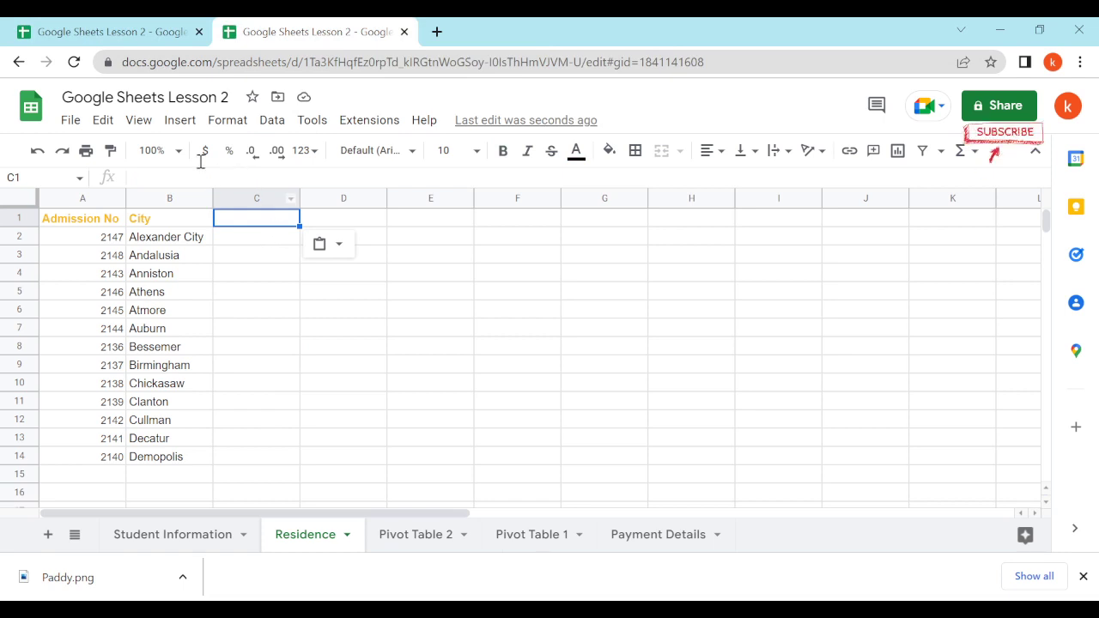
# Copy the Student Name header from the other spreadsheet's Residence sheet and enter it in C1 of the working Residence sheet
pyautogui.click(143, 32)
pyautogui.rightClick(319, 230)
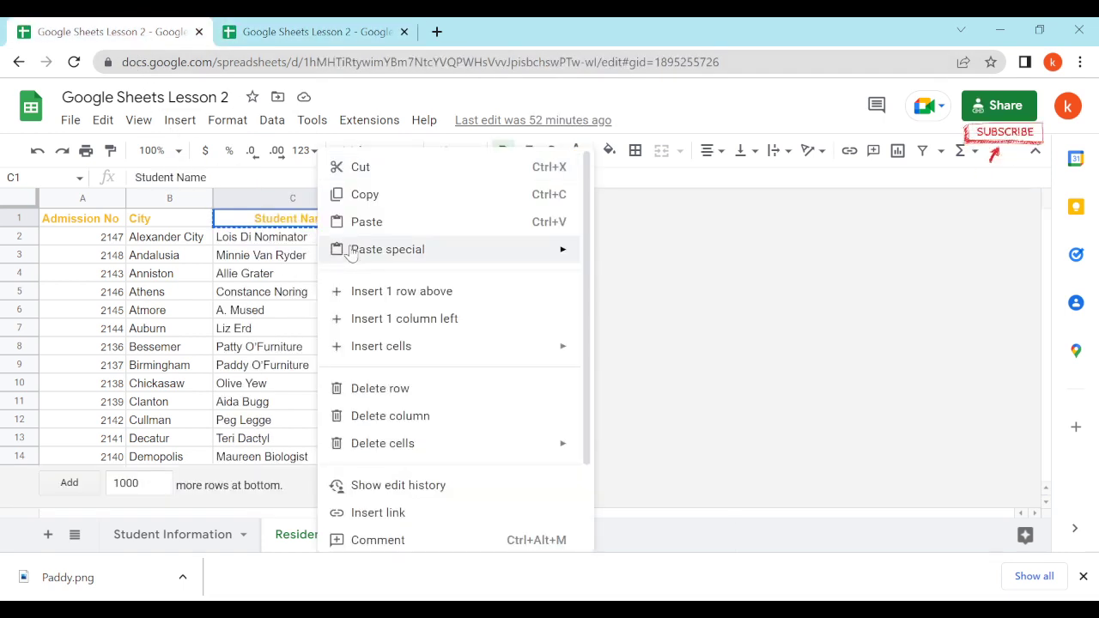
pyautogui.click(364, 194)
pyautogui.click(300, 38)
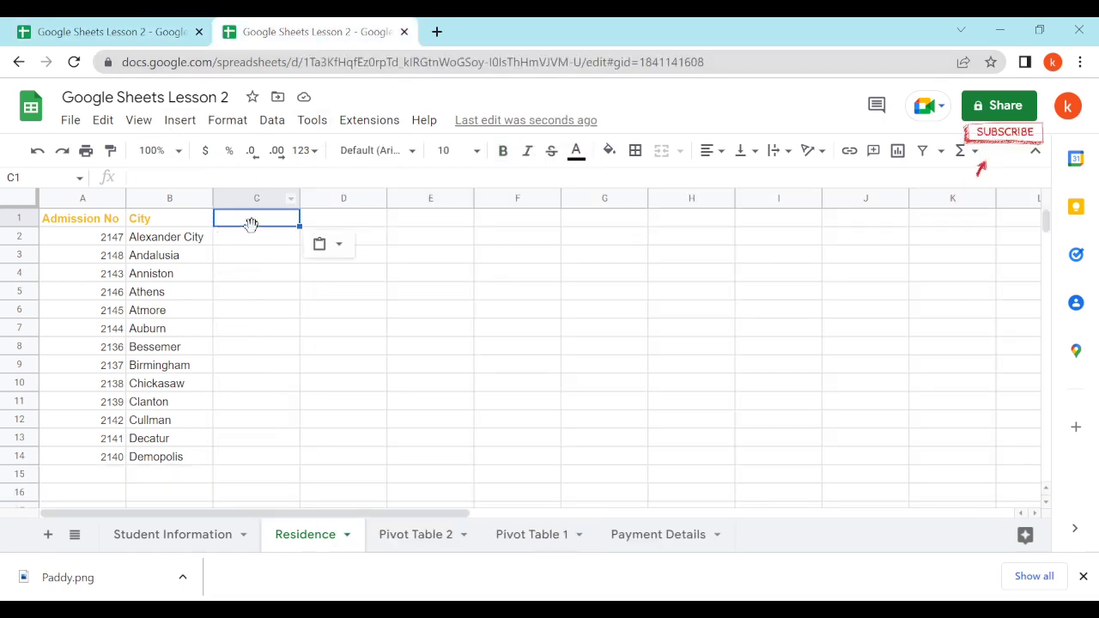
pyautogui.click(261, 314)
pyautogui.click(271, 221)
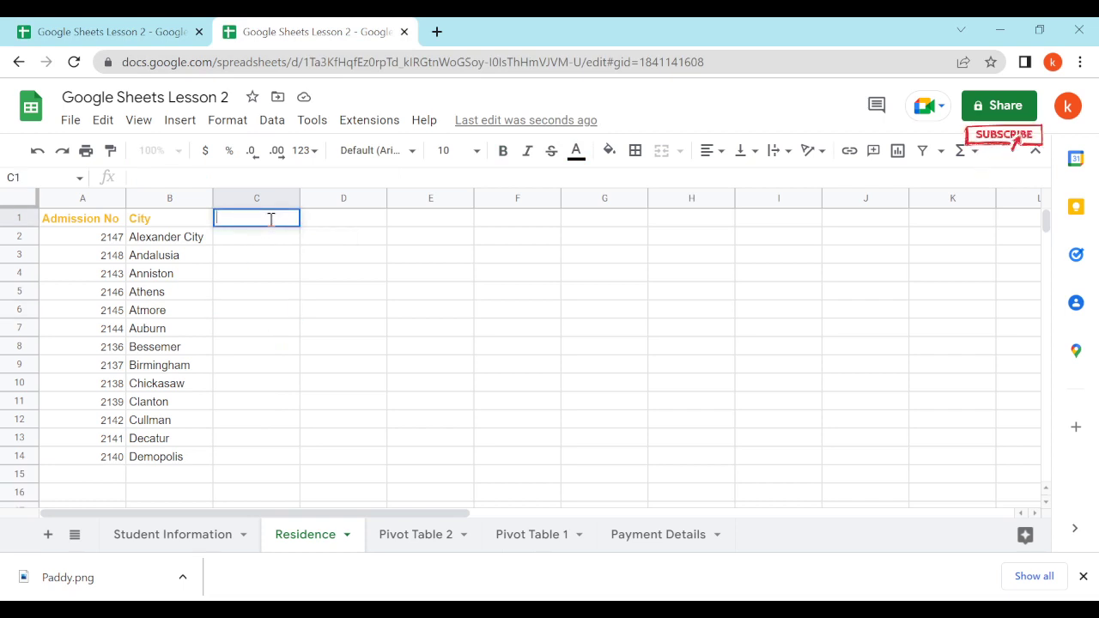
pyautogui.hotkey('ctrl', 'v')
pyautogui.press('Return')
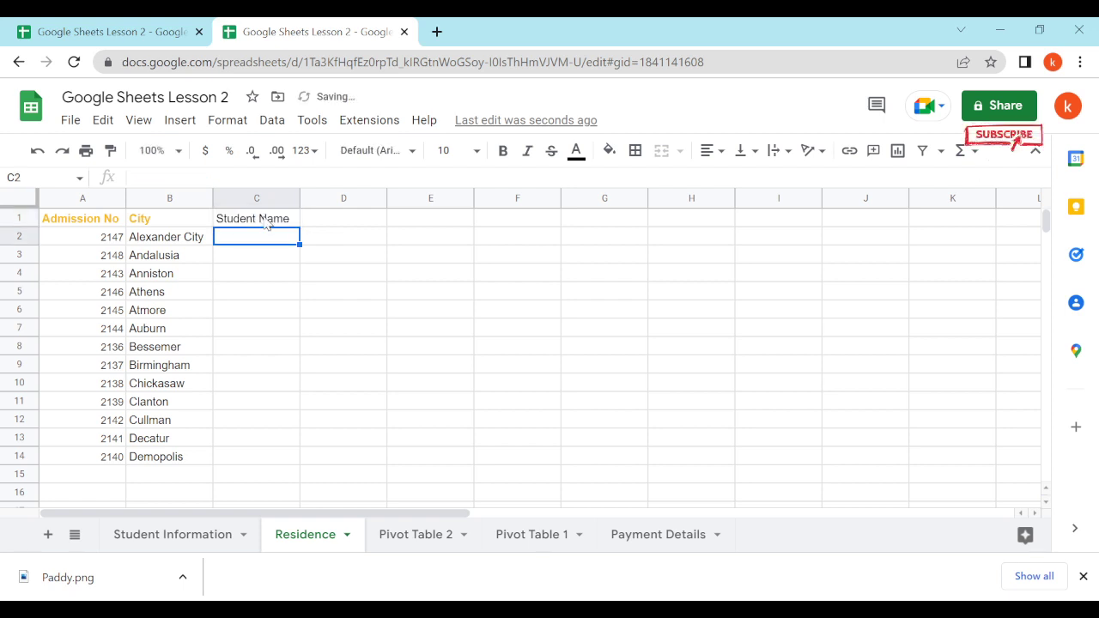
# Format the Student Name header in C1 as bold yellow text to match the neighbouring headers
pyautogui.click(276, 221)
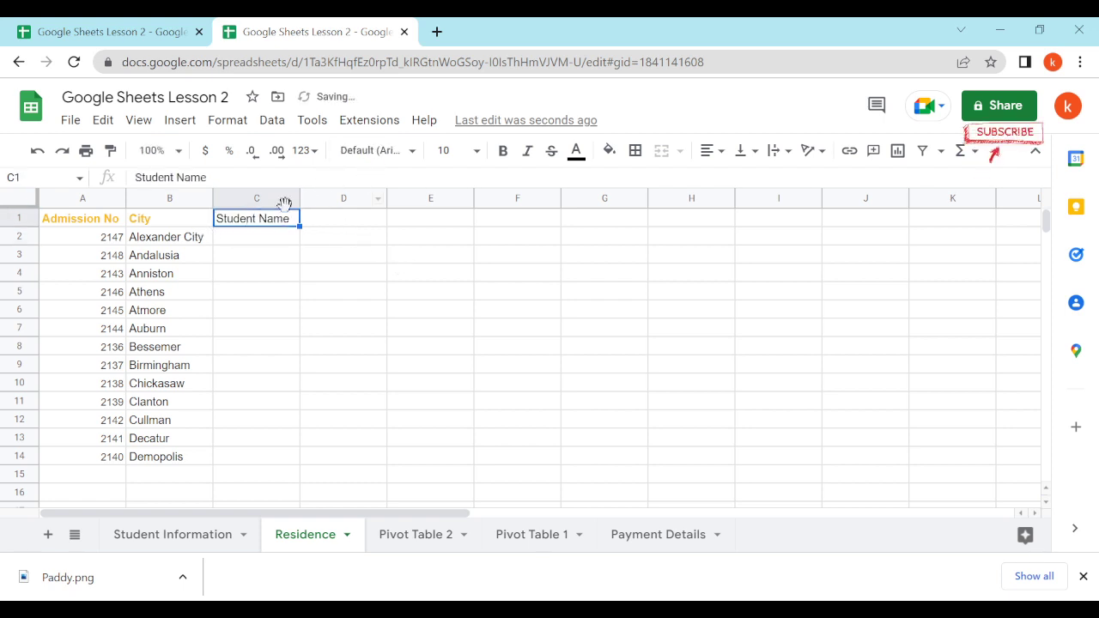
pyautogui.click(576, 153)
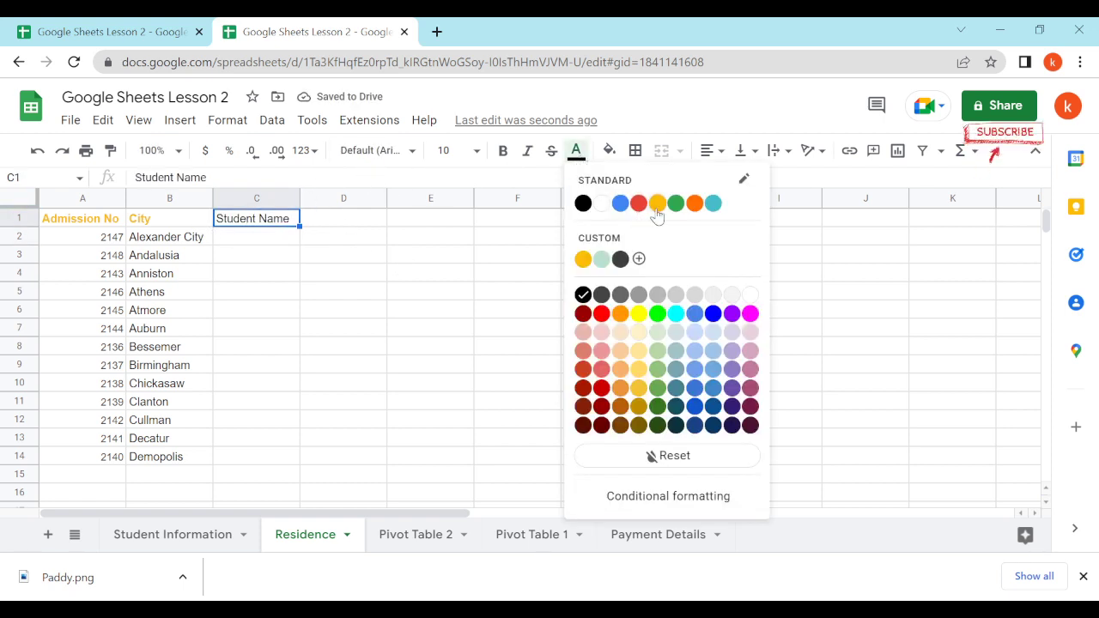
pyautogui.click(657, 203)
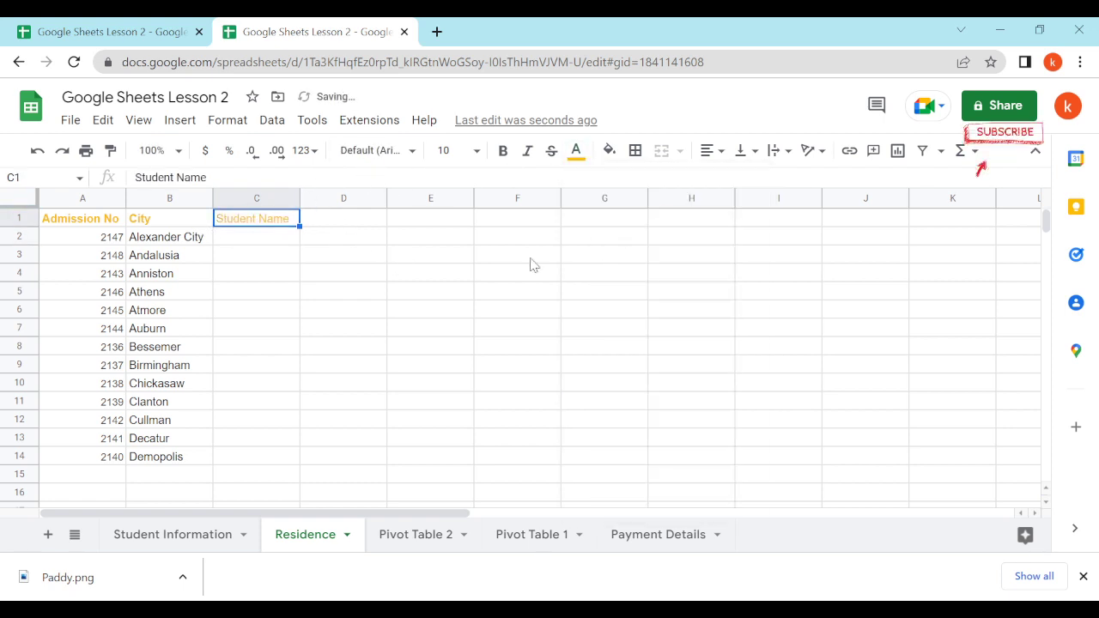
pyautogui.click(502, 151)
pyautogui.moveTo(347, 291); pyautogui.dragTo(430, 292)
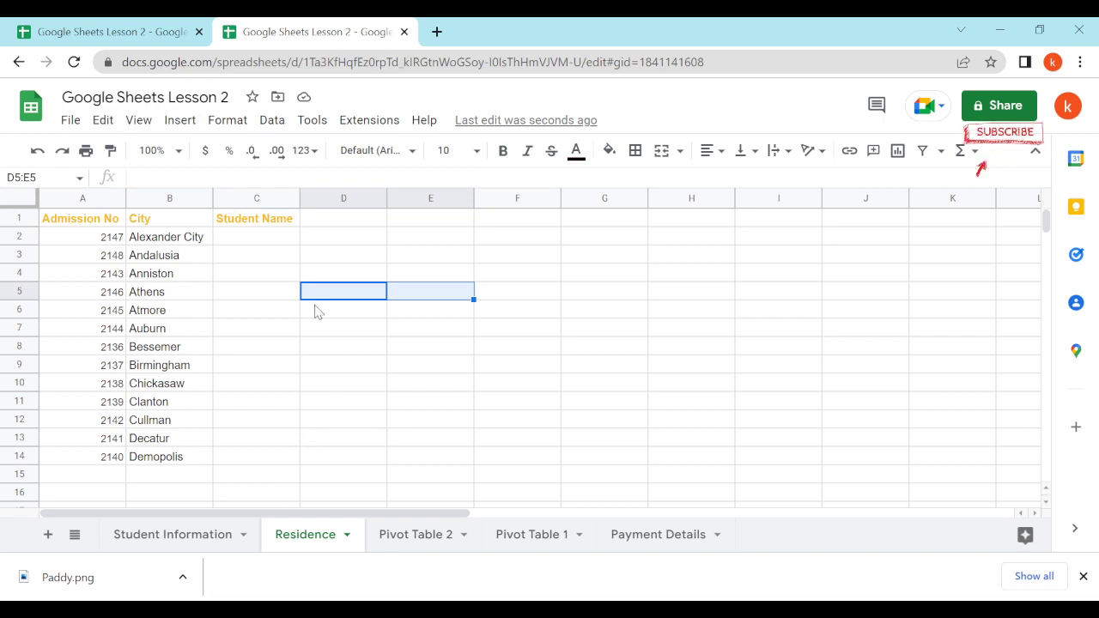
# Start a VLOOKUP formula in C2 of the Residence sheet with the admission number in A2 as search key
pyautogui.click(219, 538)
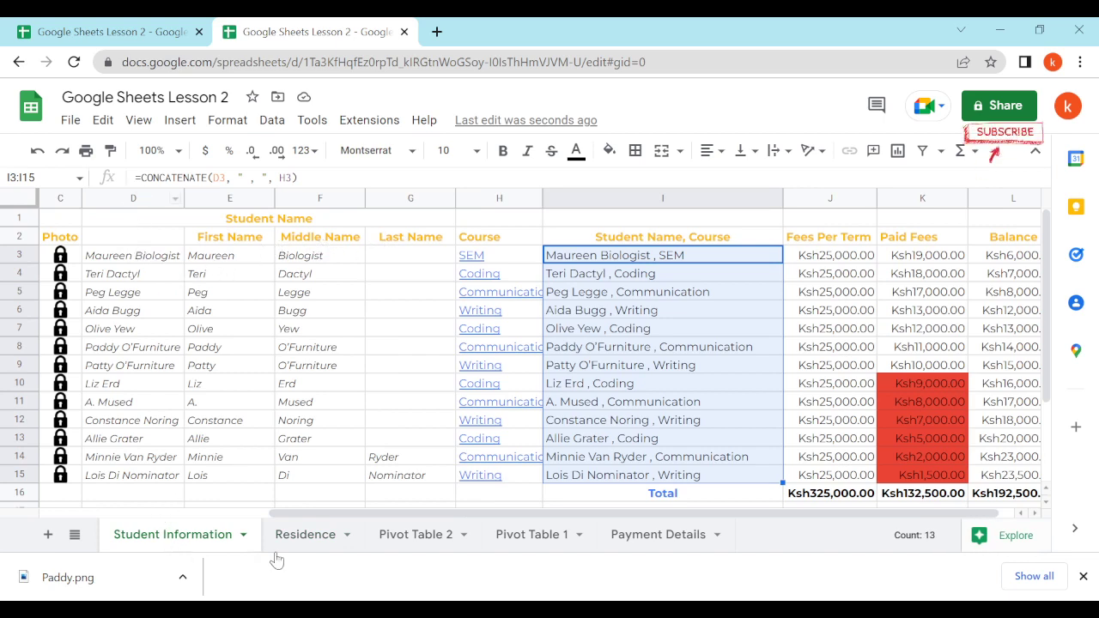
pyautogui.click(305, 534)
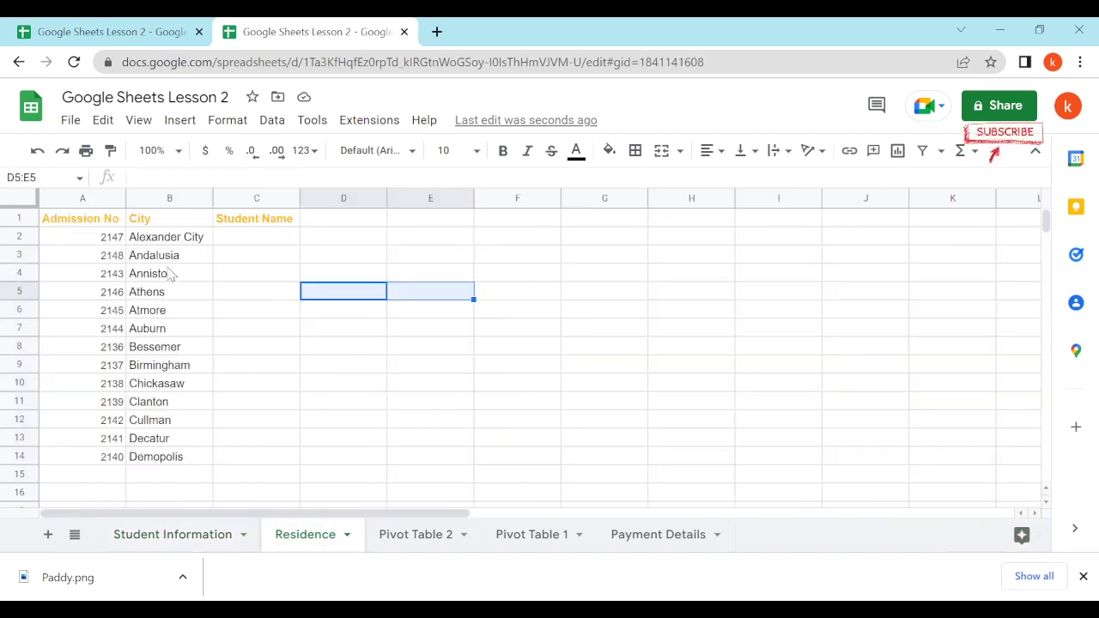
pyautogui.doubleClick(278, 235)
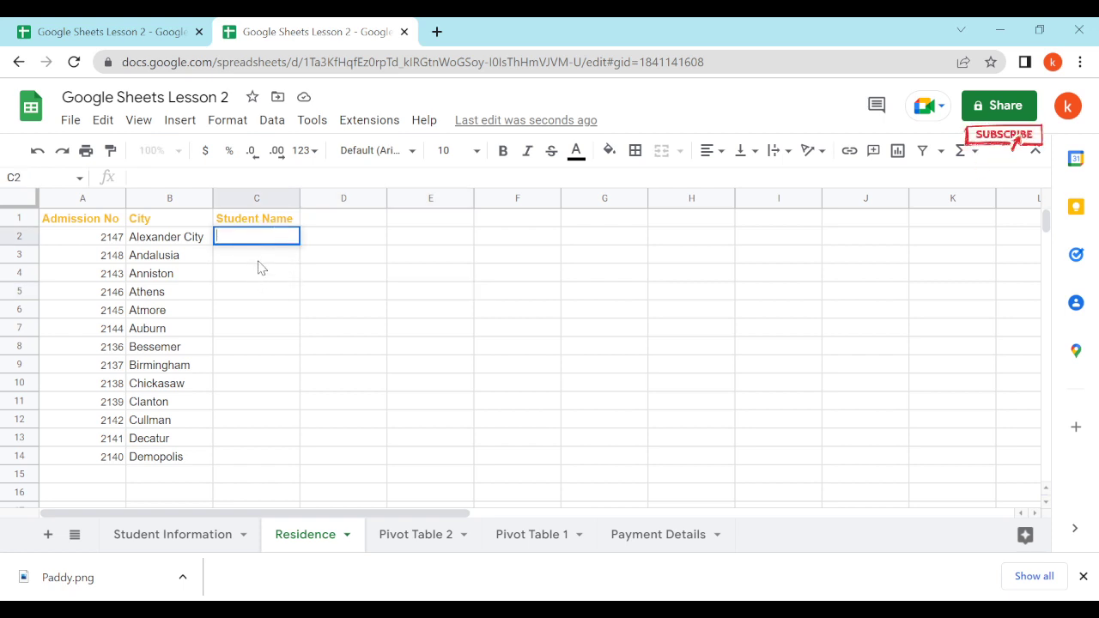
pyautogui.write('=vlo')
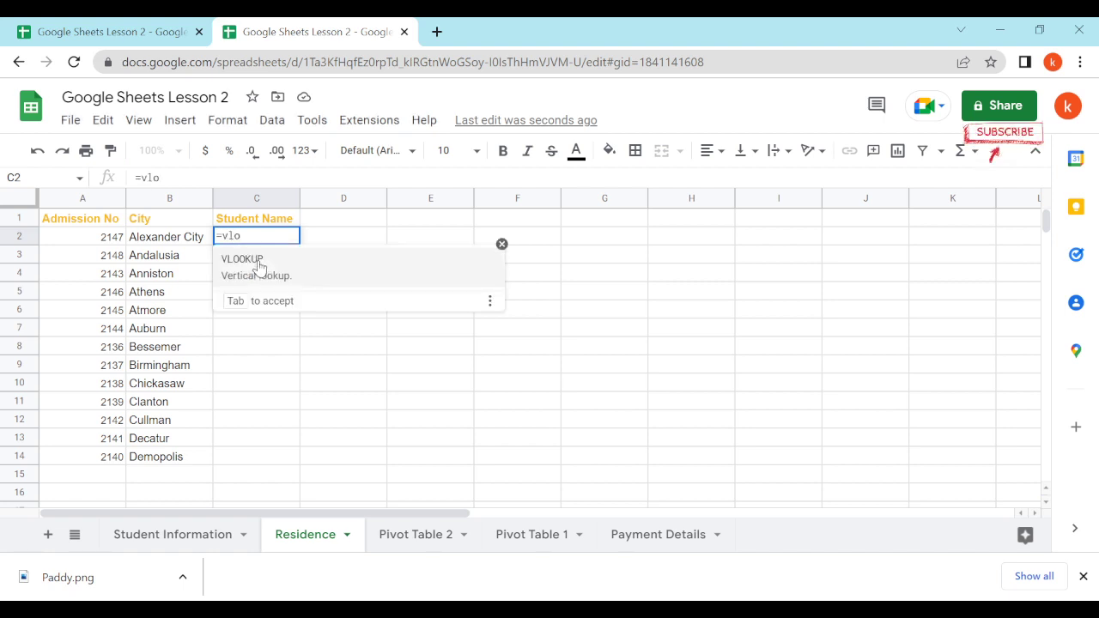
pyautogui.click(259, 267)
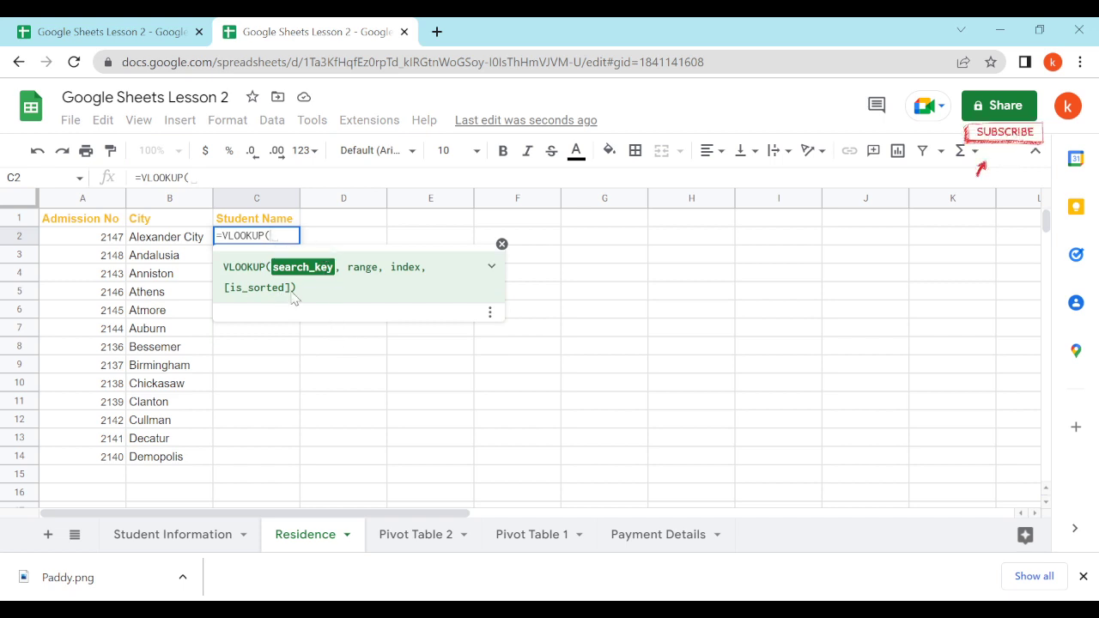
pyautogui.click(112, 240)
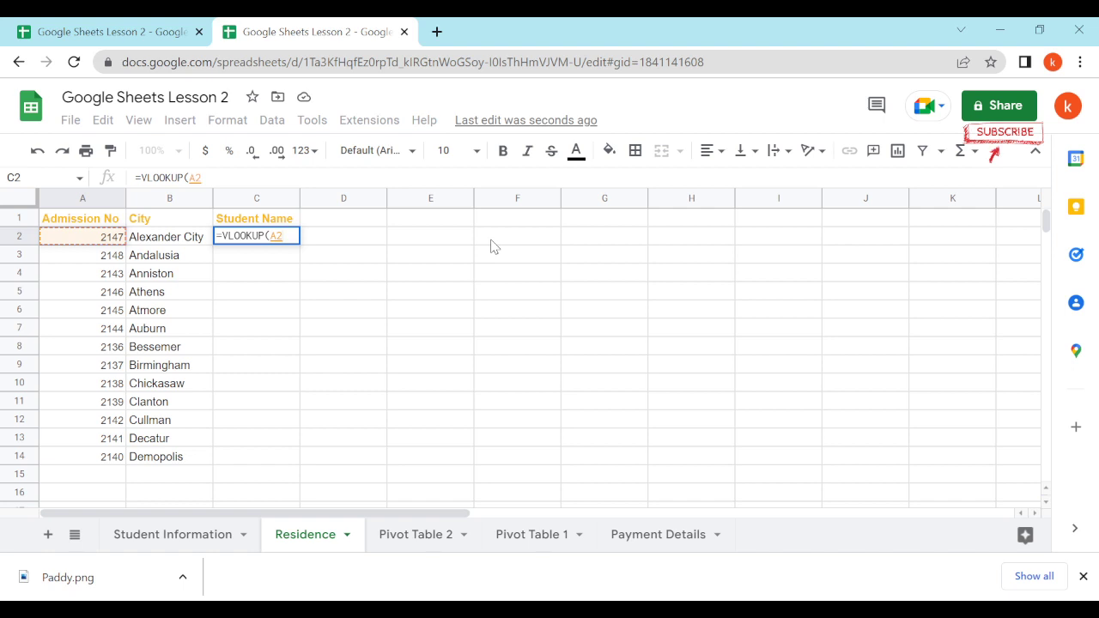
pyautogui.write(',')
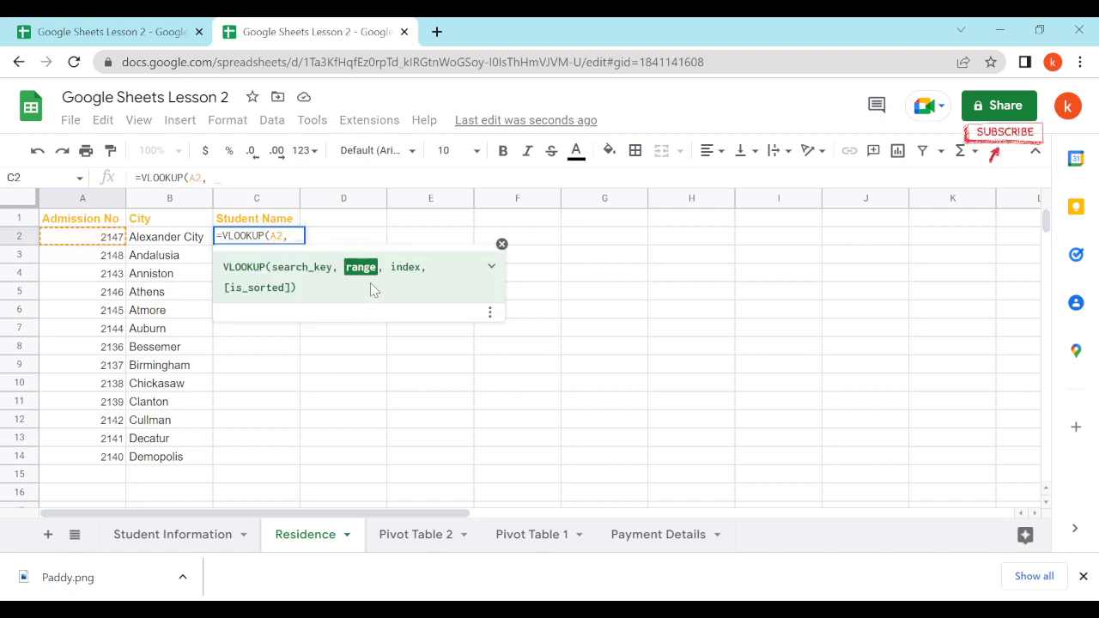
# Complete the C2 VLOOKUP with range 'Student Information'!B2:D15, index 3 and false for exact matching
pyautogui.click(197, 535)
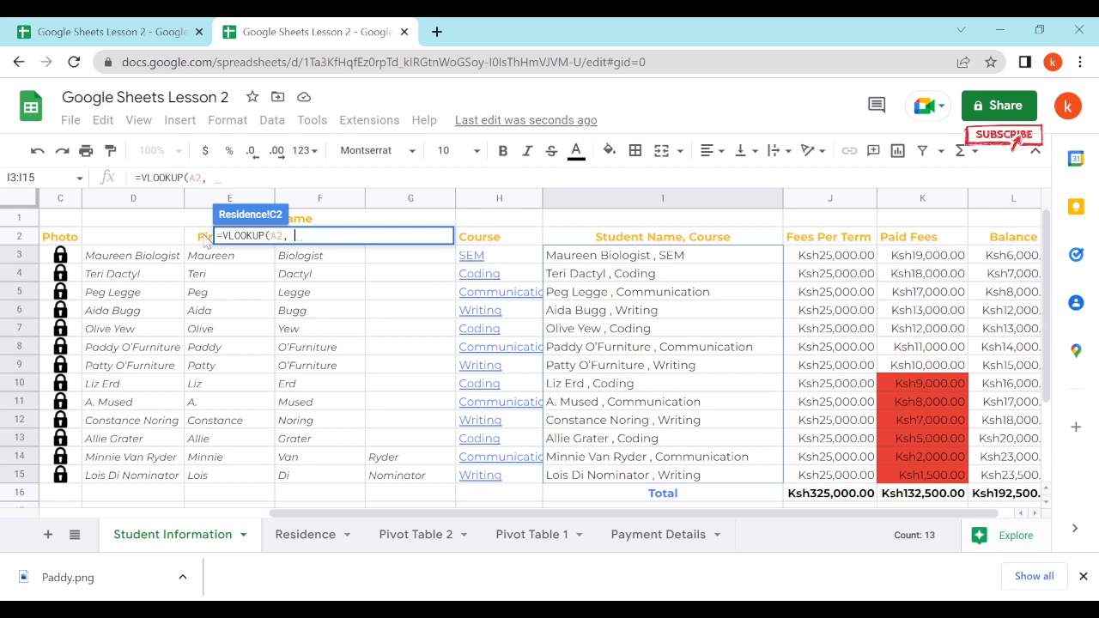
pyautogui.moveTo(358, 513); pyautogui.dragTo(275, 500)
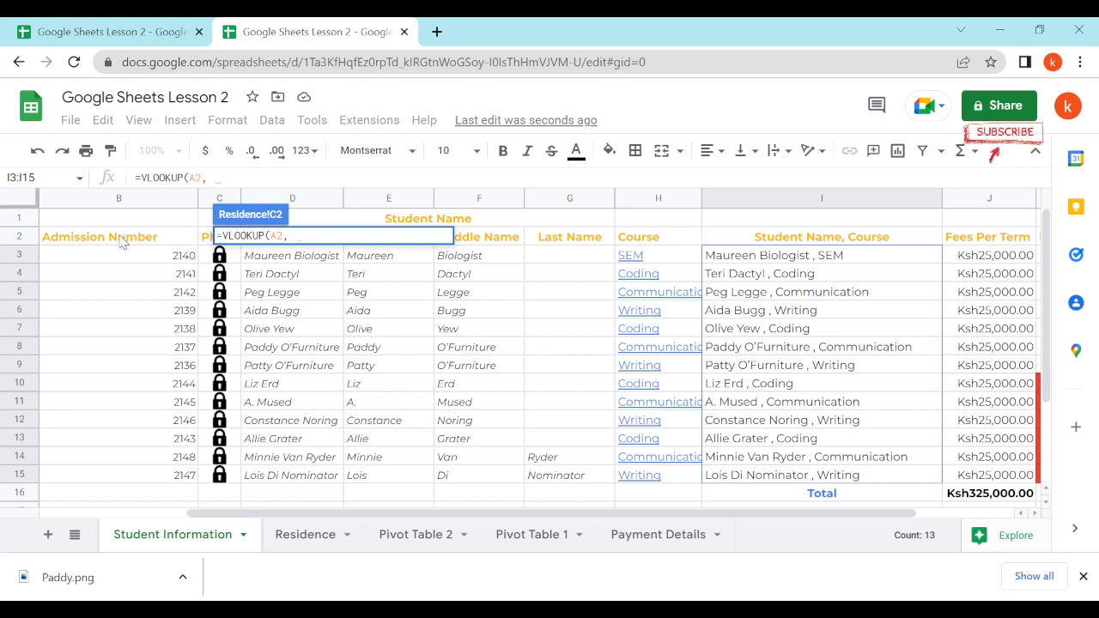
pyautogui.moveTo(100, 243); pyautogui.dragTo(331, 482)
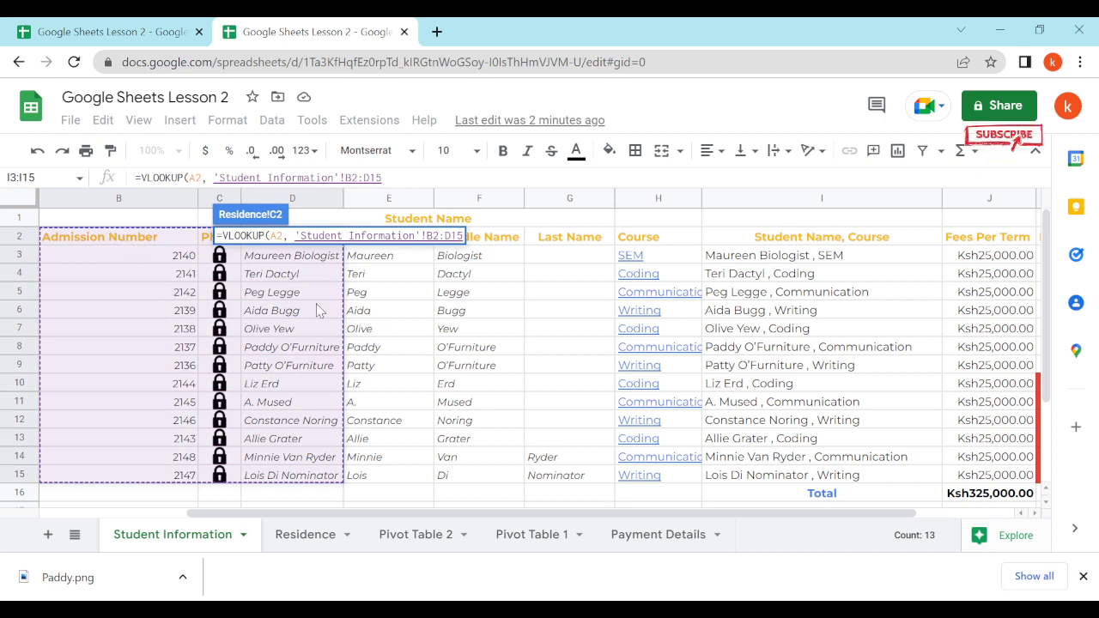
pyautogui.write(',')
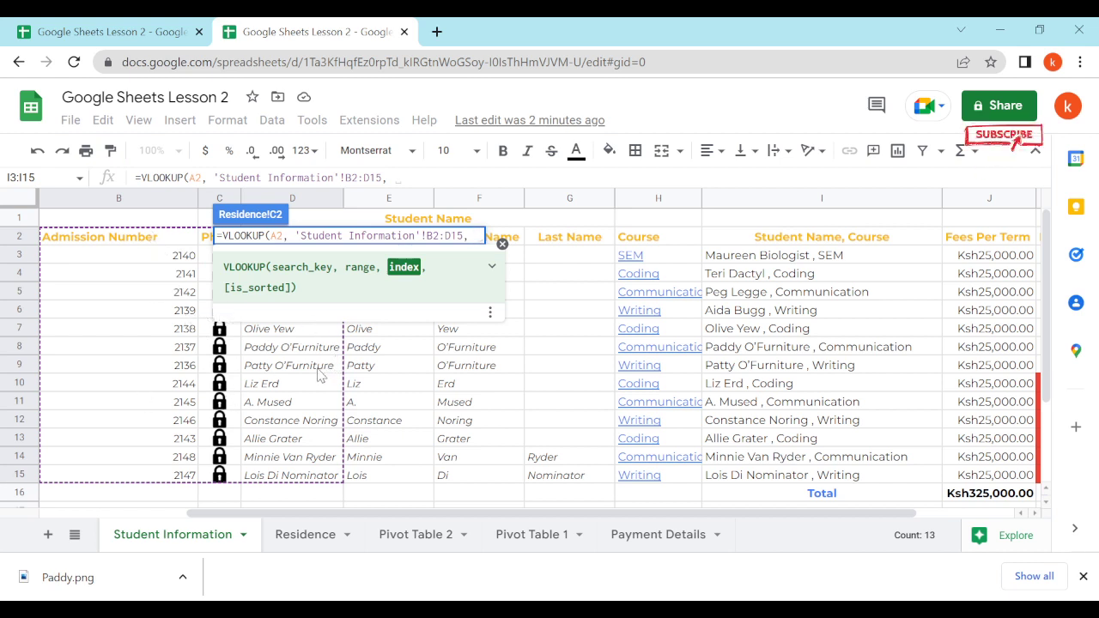
pyautogui.write('3,')
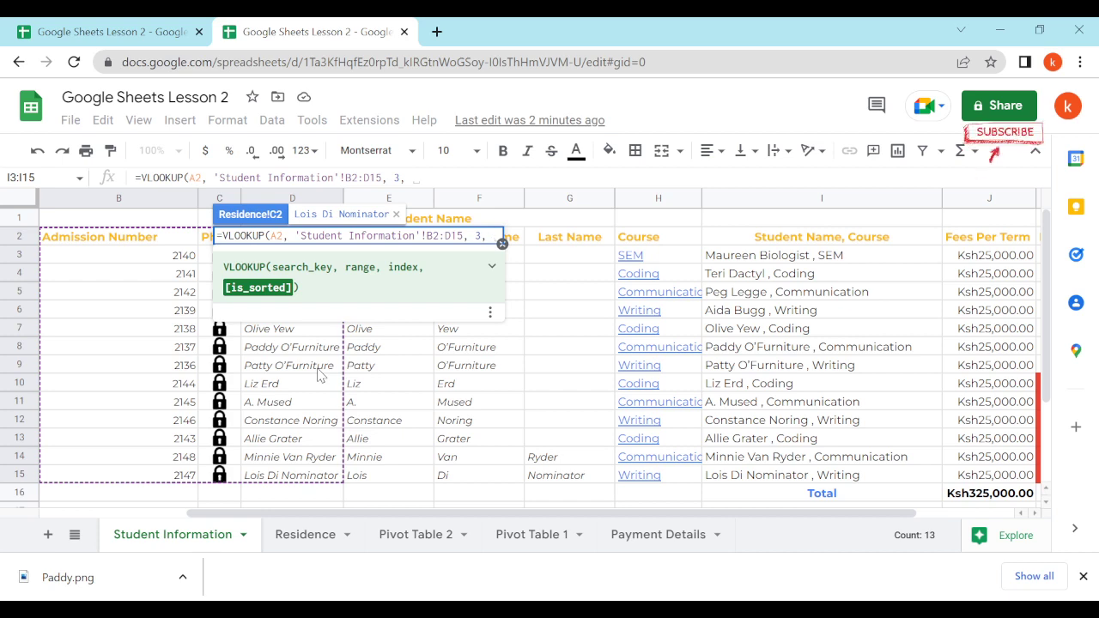
pyautogui.write('false)')
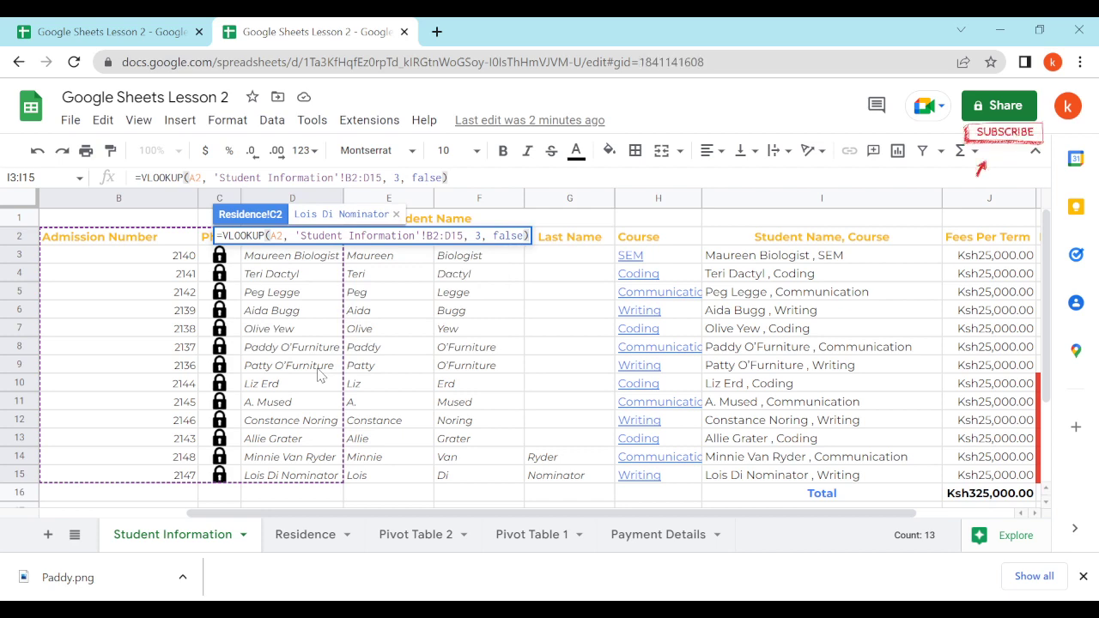
pyautogui.press('Return')
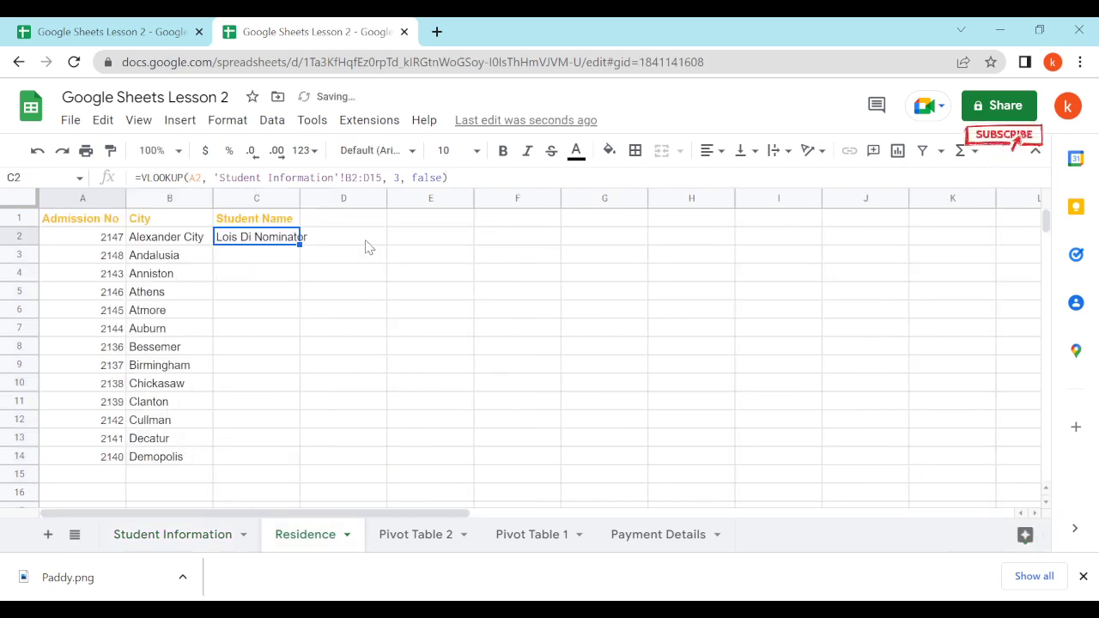
# Review the C2 lookup formula and compare its result with the matching admission number in the Student Information sheet
pyautogui.doubleClick(267, 239)
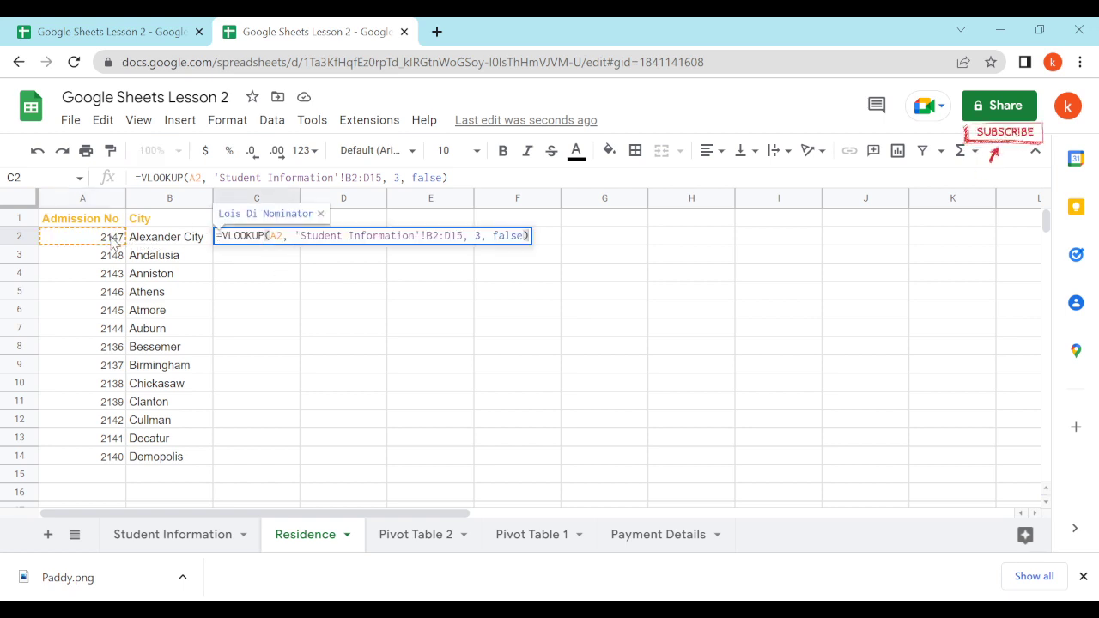
pyautogui.press('Return')
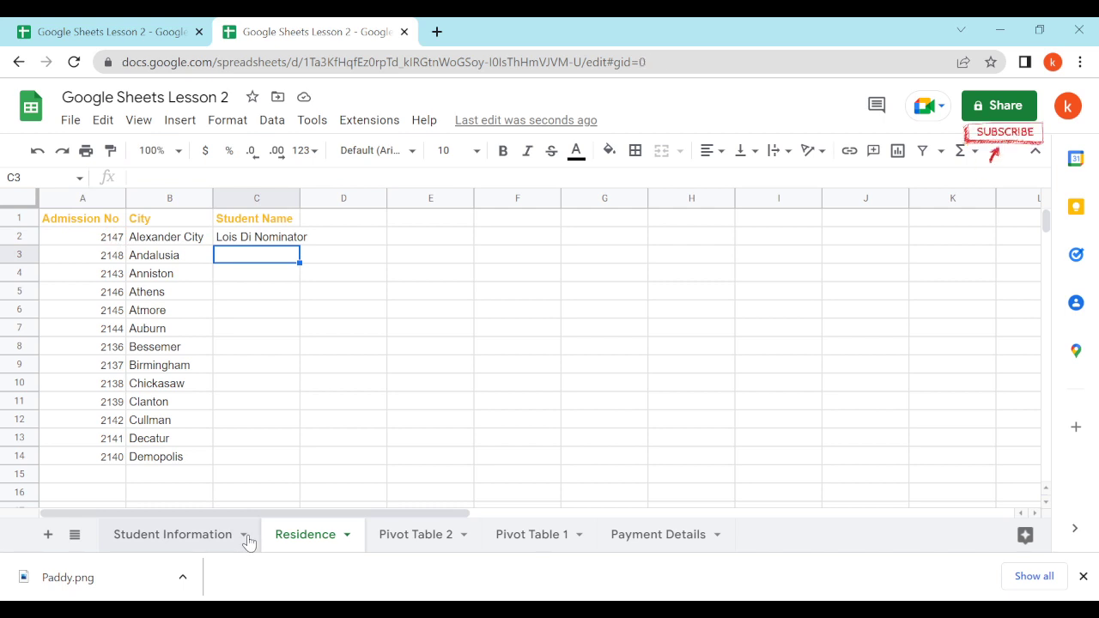
pyautogui.click(242, 536)
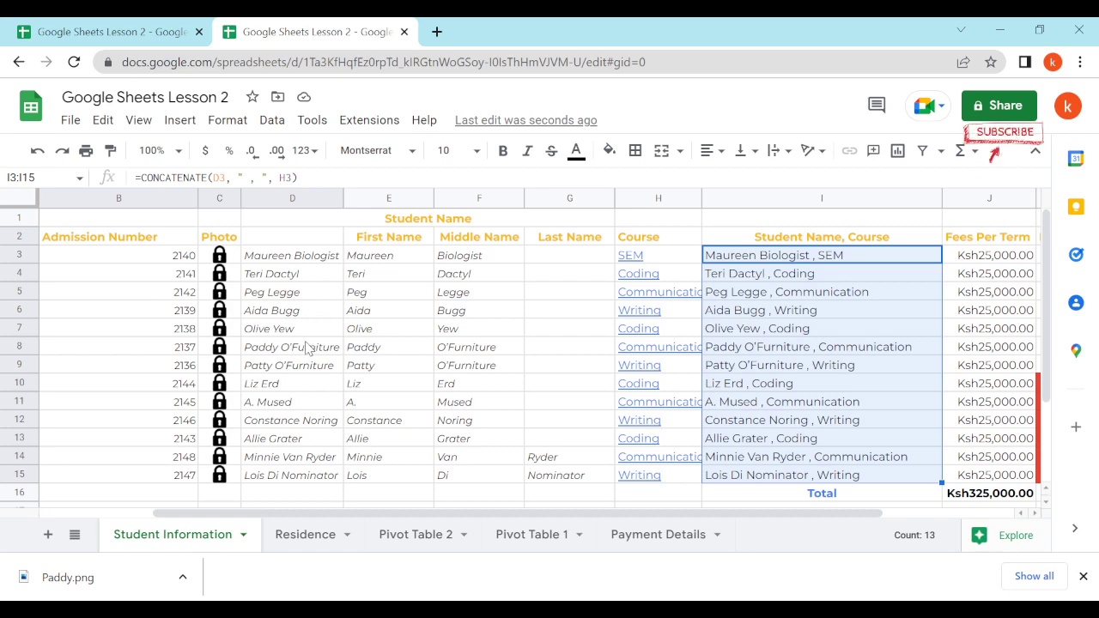
pyautogui.click(311, 535)
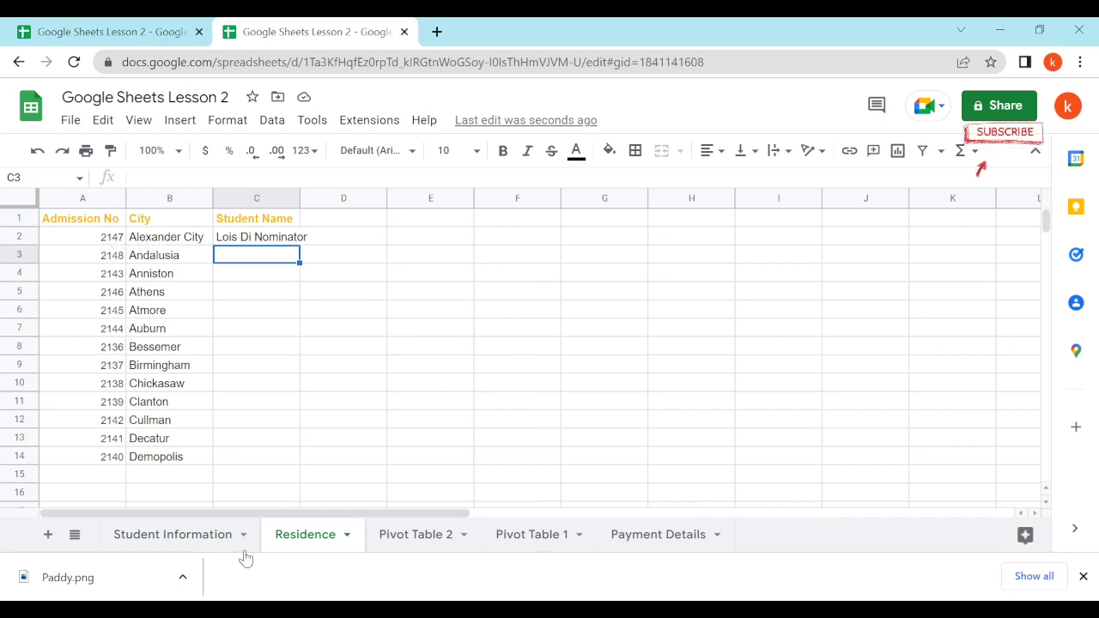
pyautogui.click(225, 534)
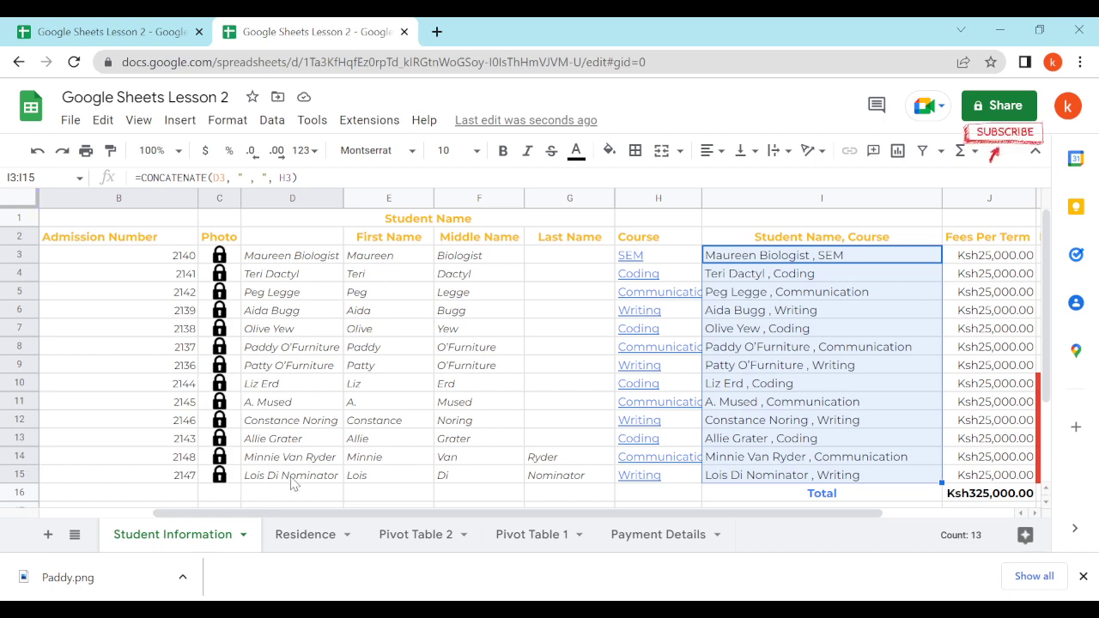
pyautogui.click(301, 541)
# Fill C2:C14 with the VLOOKUP using the suggested absolute range $B$2:$D$15, and widen column C to fit the names
pyautogui.click(294, 239)
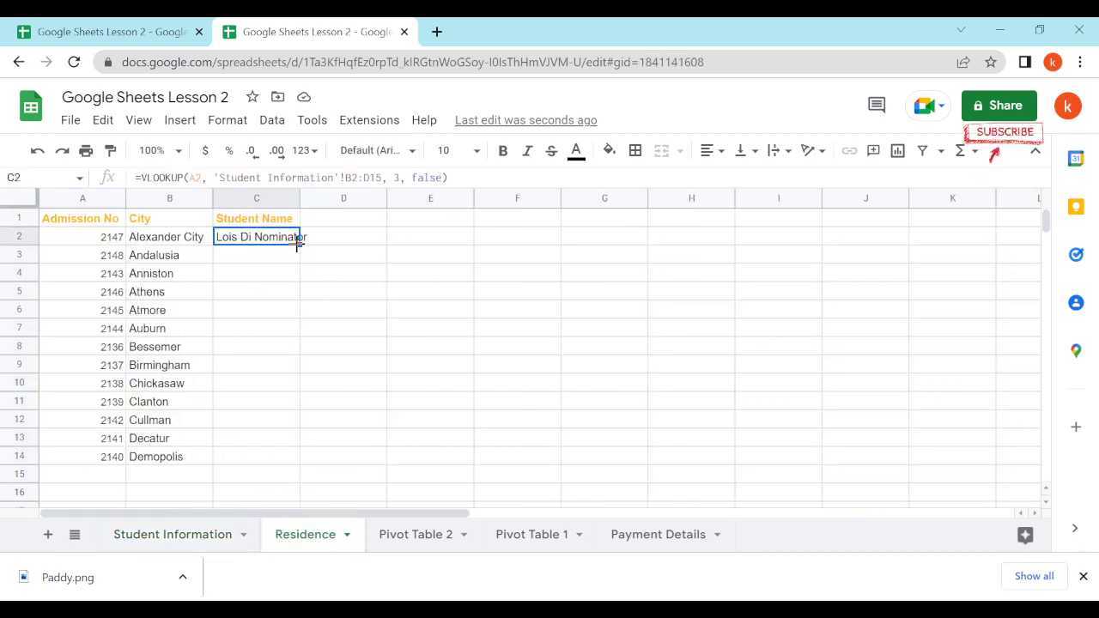
pyautogui.moveTo(298, 244); pyautogui.dragTo(268, 458)
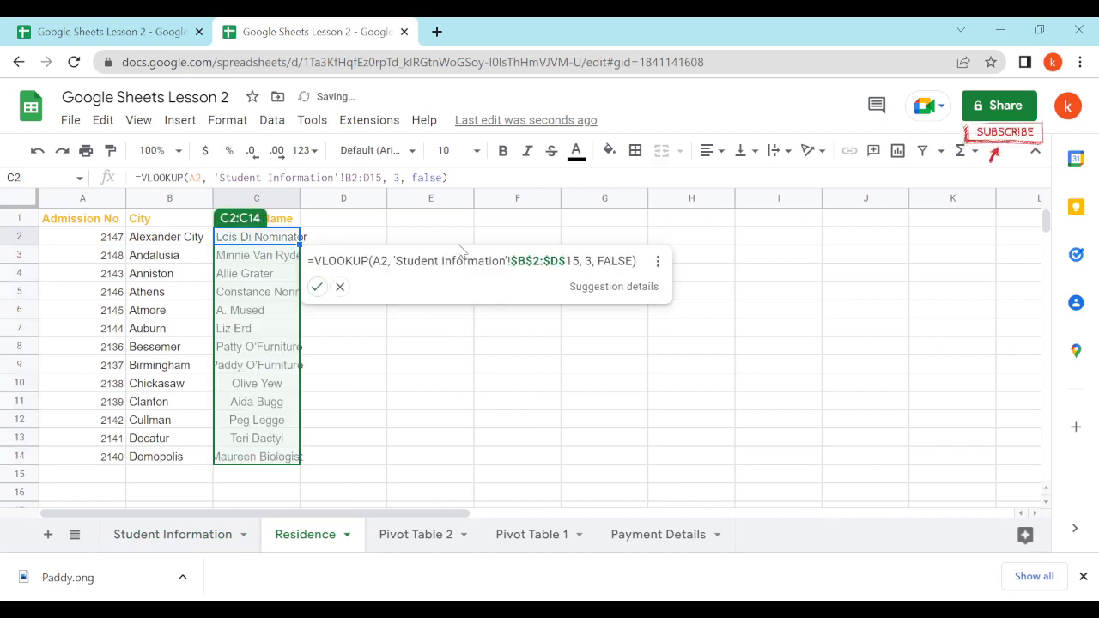
pyautogui.click(316, 287)
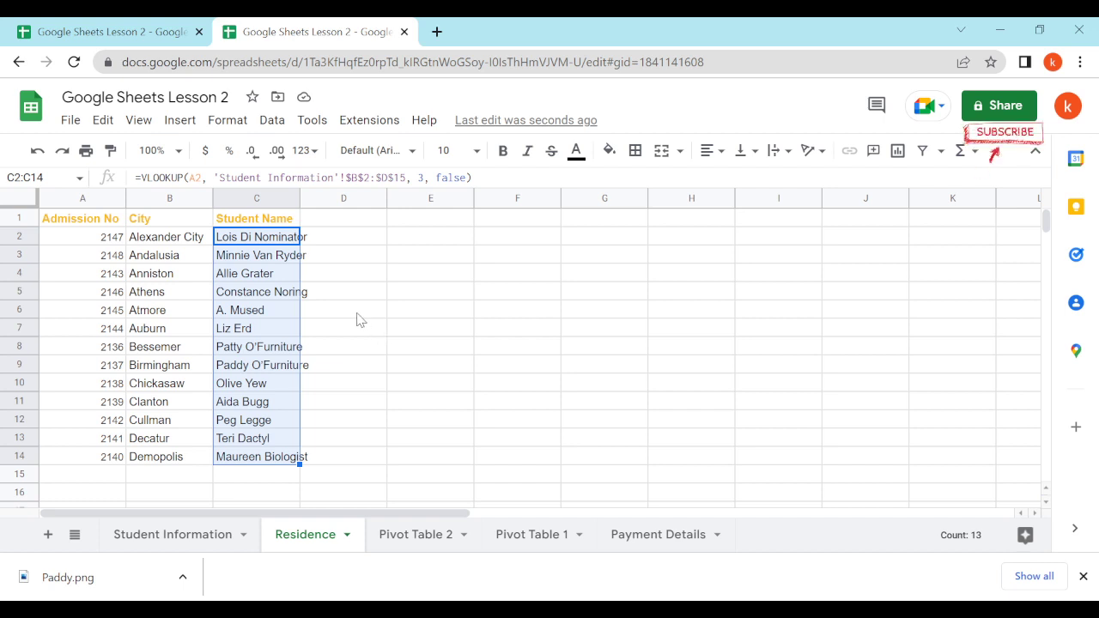
pyautogui.moveTo(300, 200); pyautogui.dragTo(339, 203)
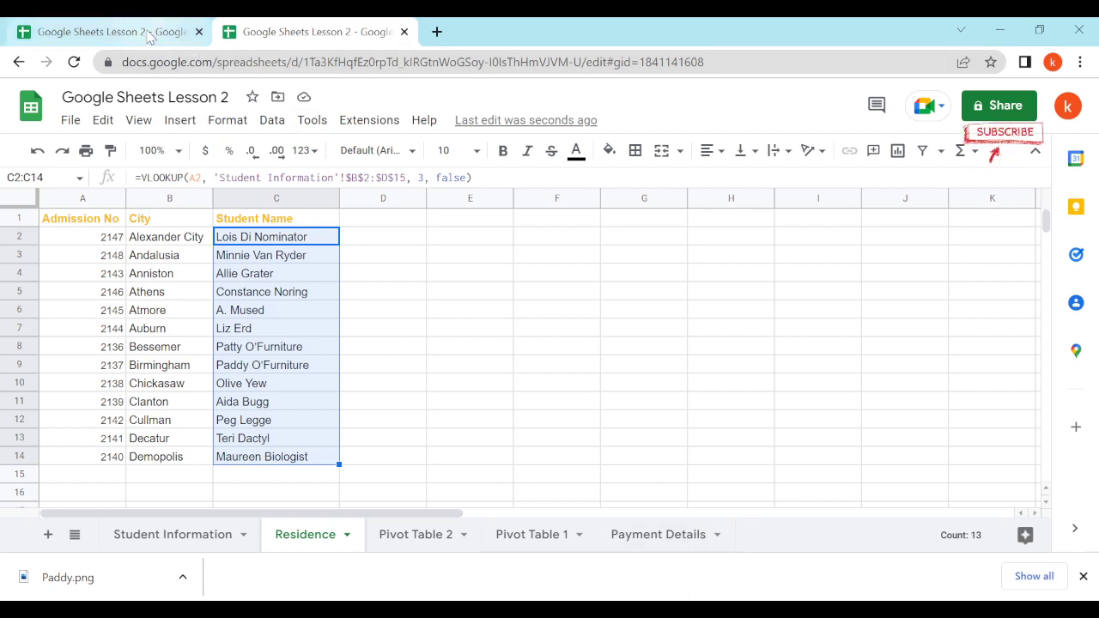
# Examine the other spreadsheet's Student Information sheet, including its summary rows, and compare it with the working spreadsheet
pyautogui.click(189, 41)
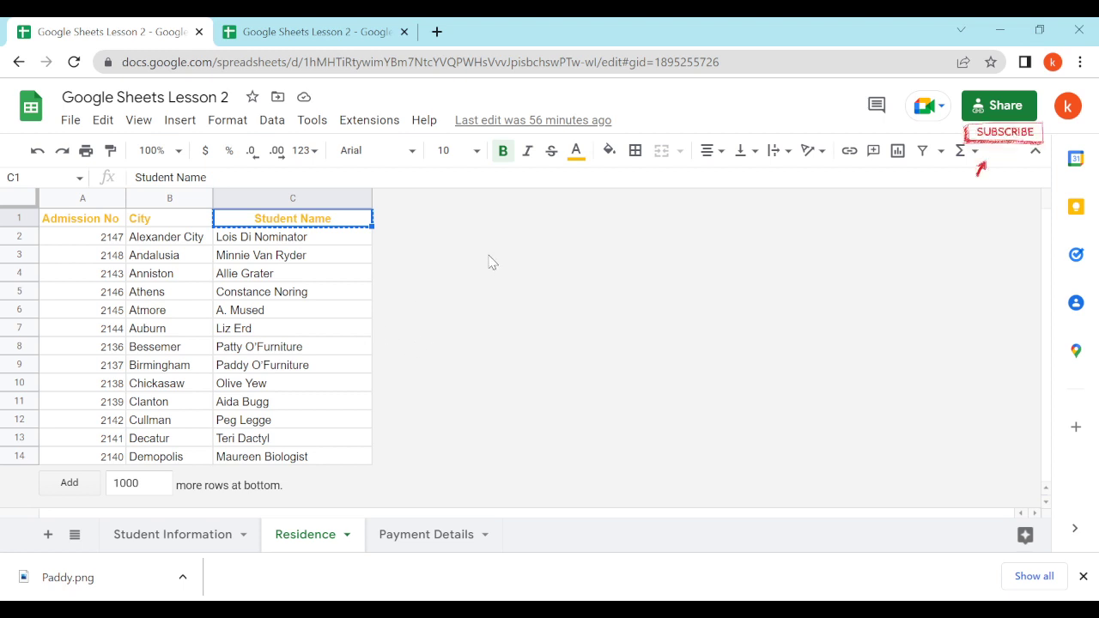
pyautogui.click(213, 539)
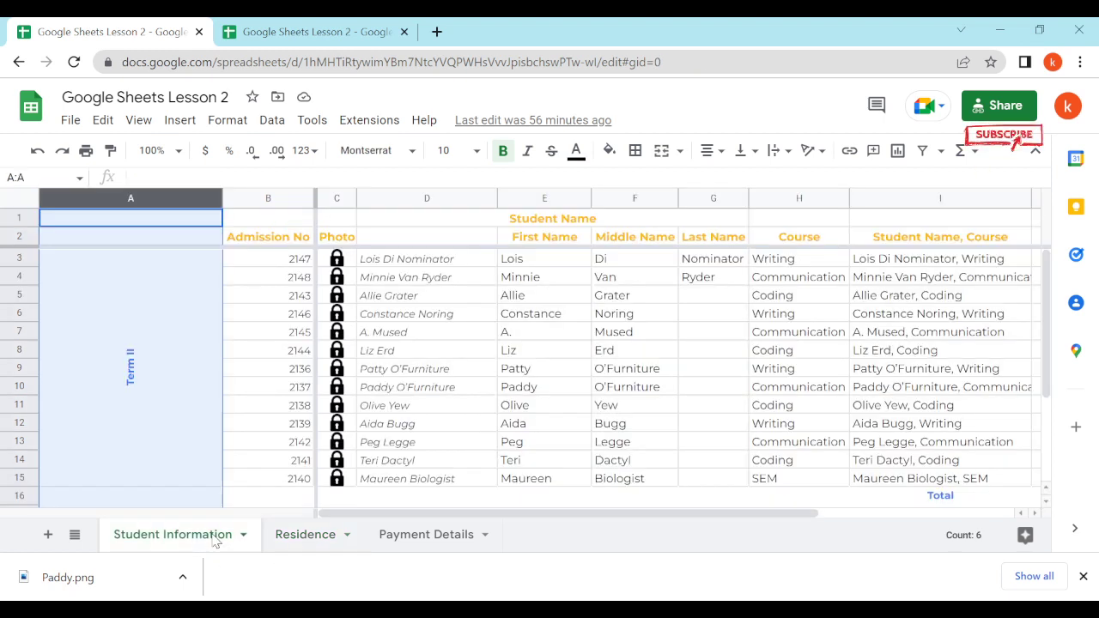
pyautogui.scroll(-3, 369, 344)
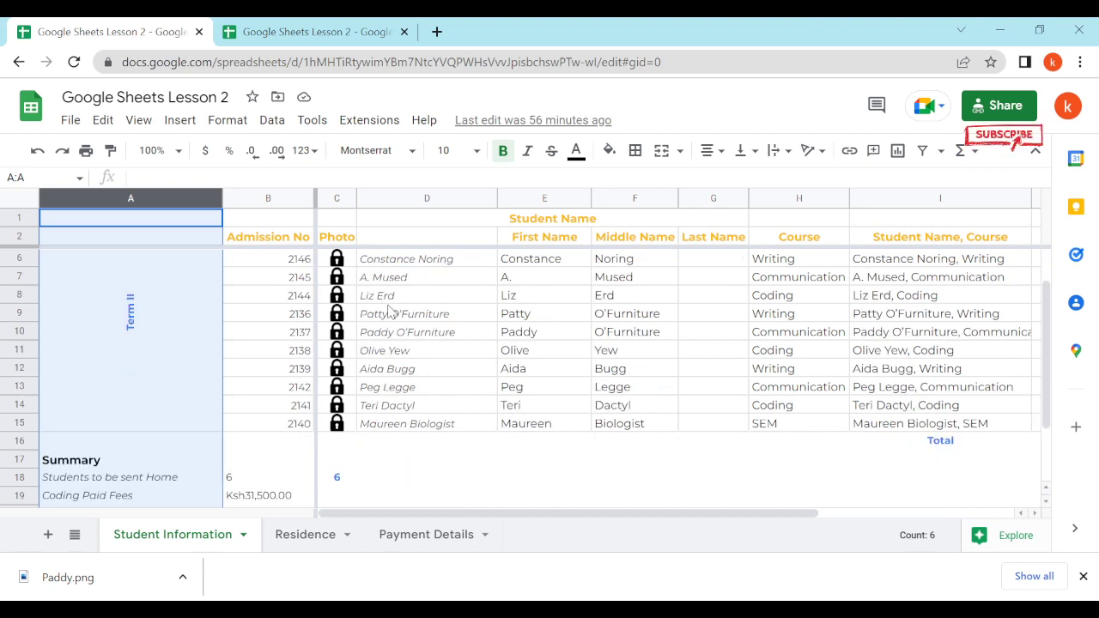
pyautogui.scroll(1, 413, 283)
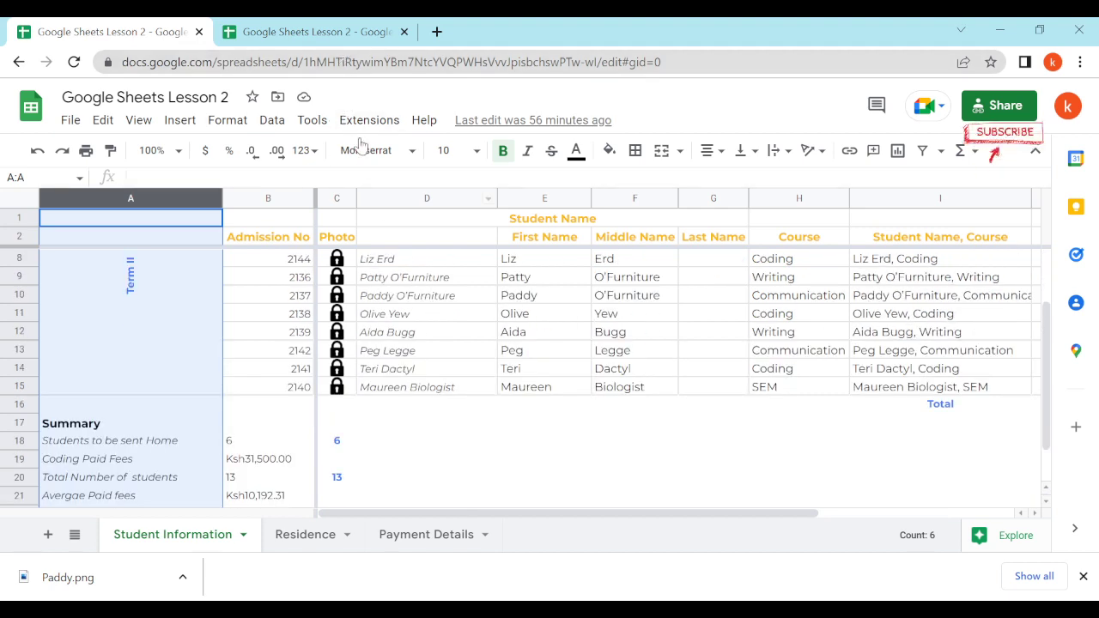
pyautogui.click(381, 62)
pyautogui.click(365, 35)
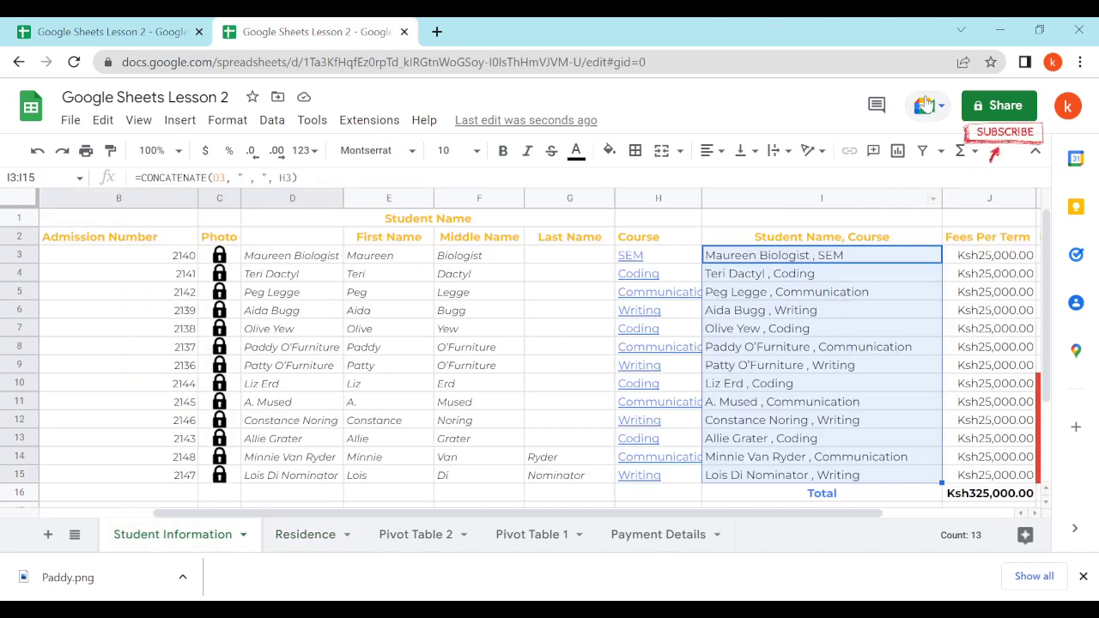
pyautogui.click(138, 35)
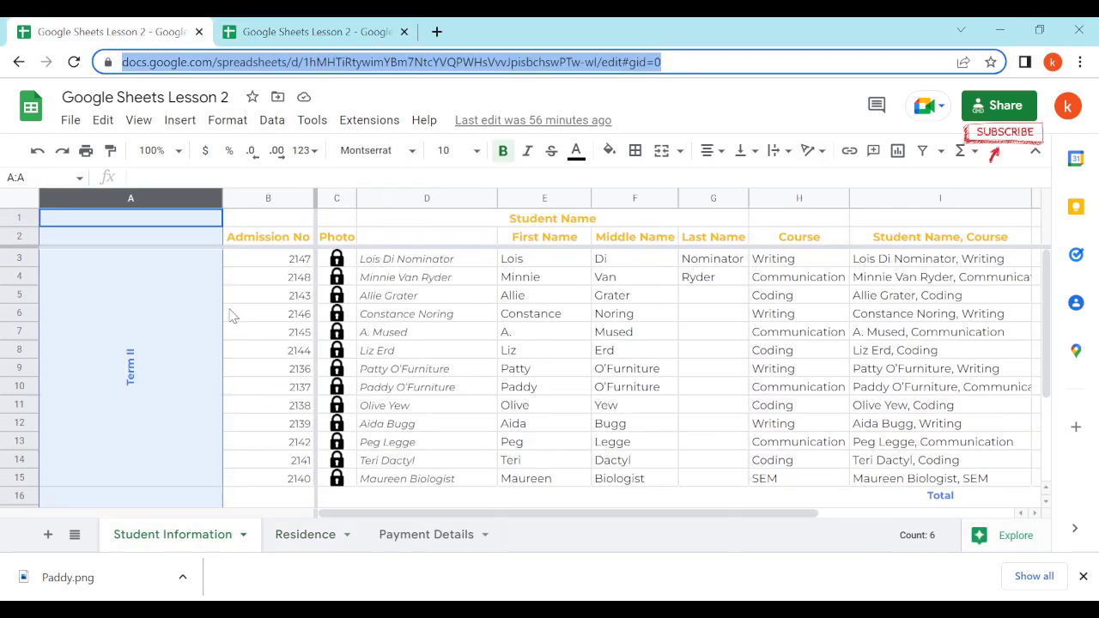
pyautogui.click(254, 279)
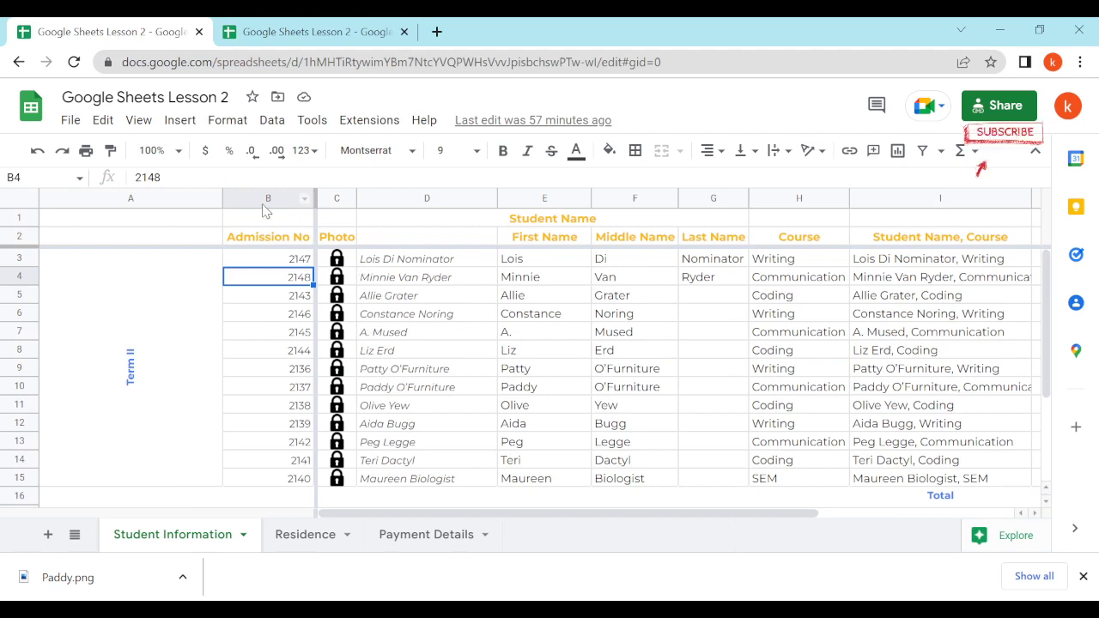
pyautogui.moveTo(375, 514); pyautogui.dragTo(429, 486)
# Narrow the Admission Number column B in the working spreadsheet's Student Information sheet to fit its header
pyautogui.click(280, 34)
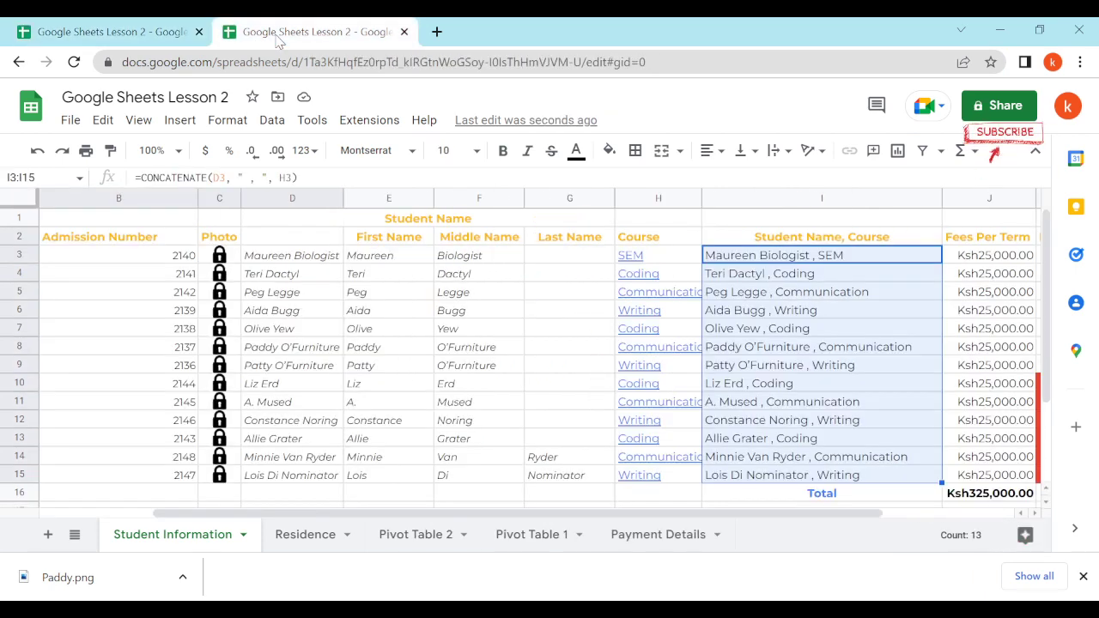
pyautogui.moveTo(271, 509); pyautogui.dragTo(199, 417)
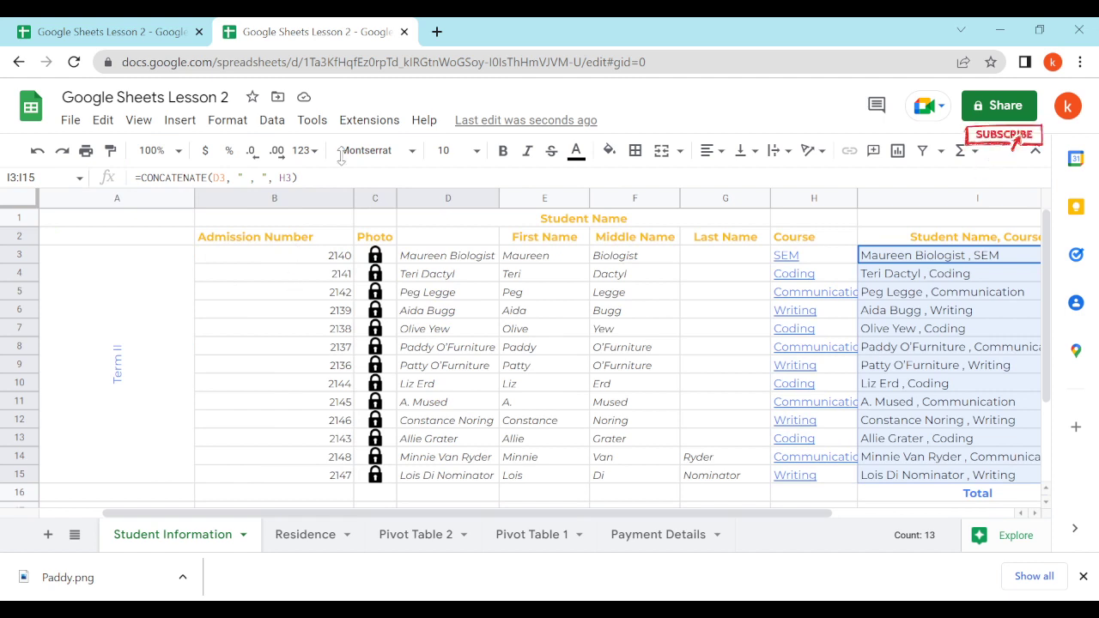
pyautogui.moveTo(352, 199); pyautogui.dragTo(318, 199)
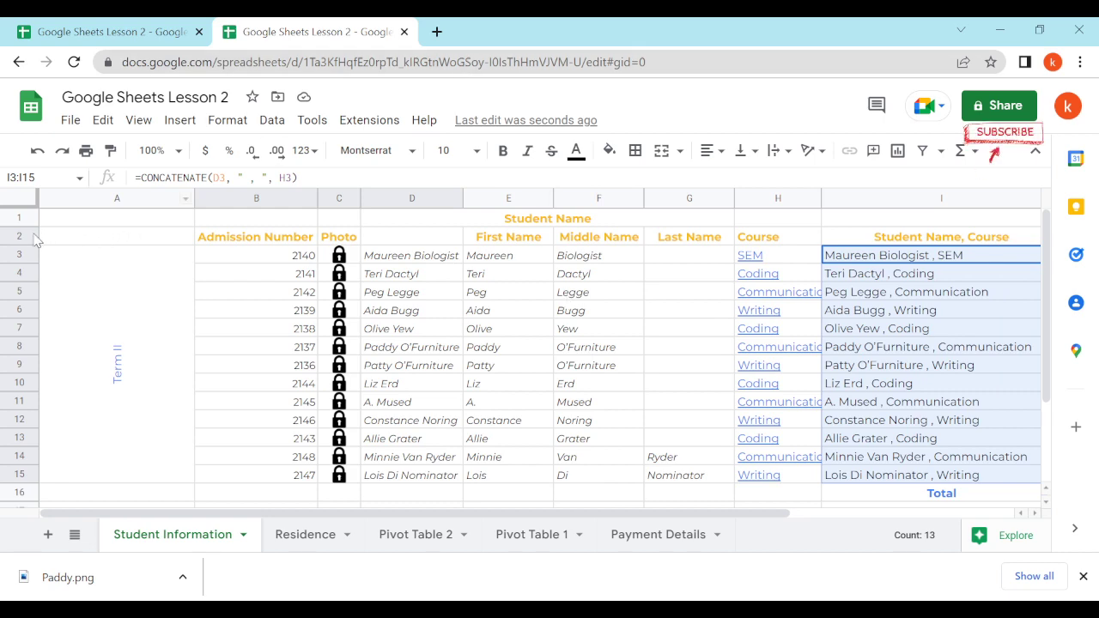
# Compare how the header rows behave when scrolling the Student Information sheets of the other and the working spreadsheet
pyautogui.click(147, 32)
pyautogui.scroll(-3, 418, 314)
pyautogui.scroll(3, 394, 262)
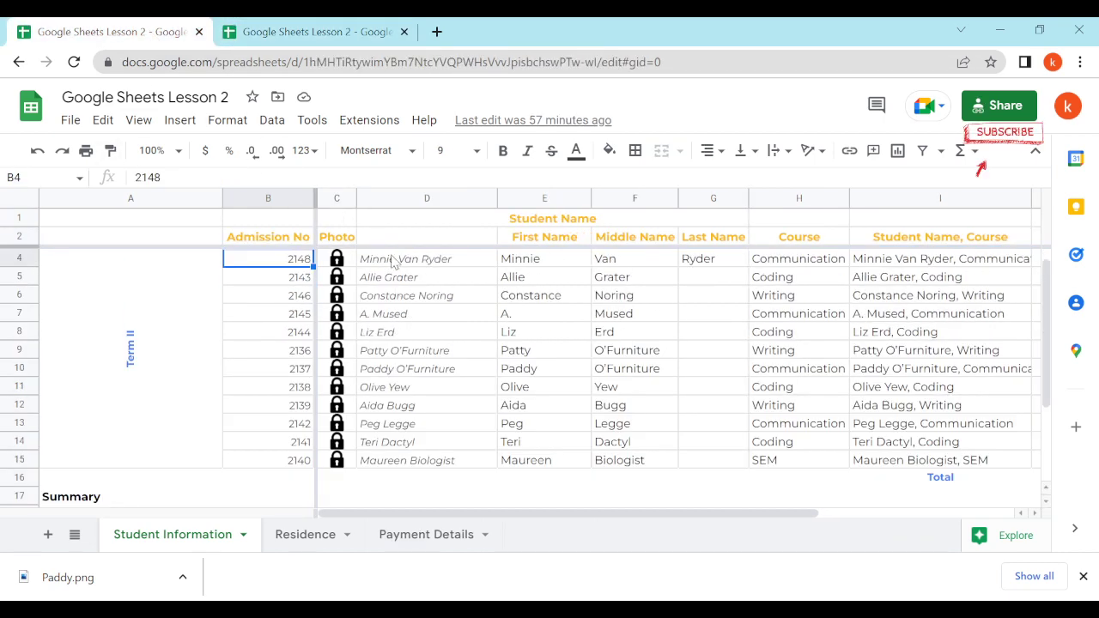
pyautogui.hotkey('ctrl', 'Tab')
pyautogui.scroll(-3, 440, 263)
pyautogui.scroll(3, 440, 264)
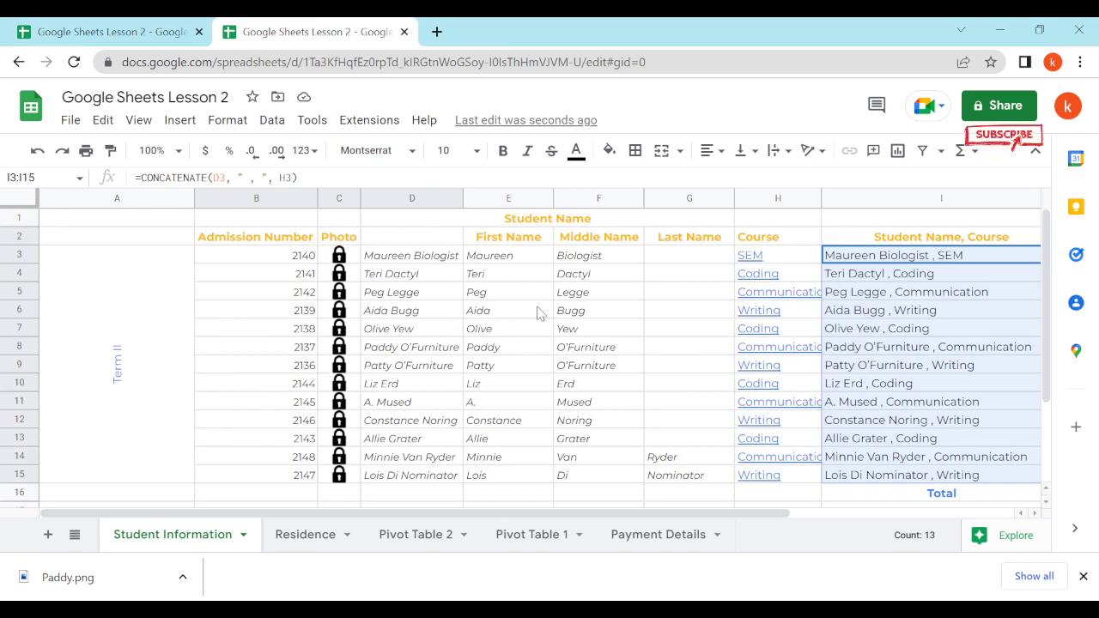
# Examine the frozen headers and the summary rows in the reference spreadsheet's Student Information sheet, and return to the working spreadsheet
pyautogui.click(129, 31)
pyautogui.scroll(-3, 433, 314)
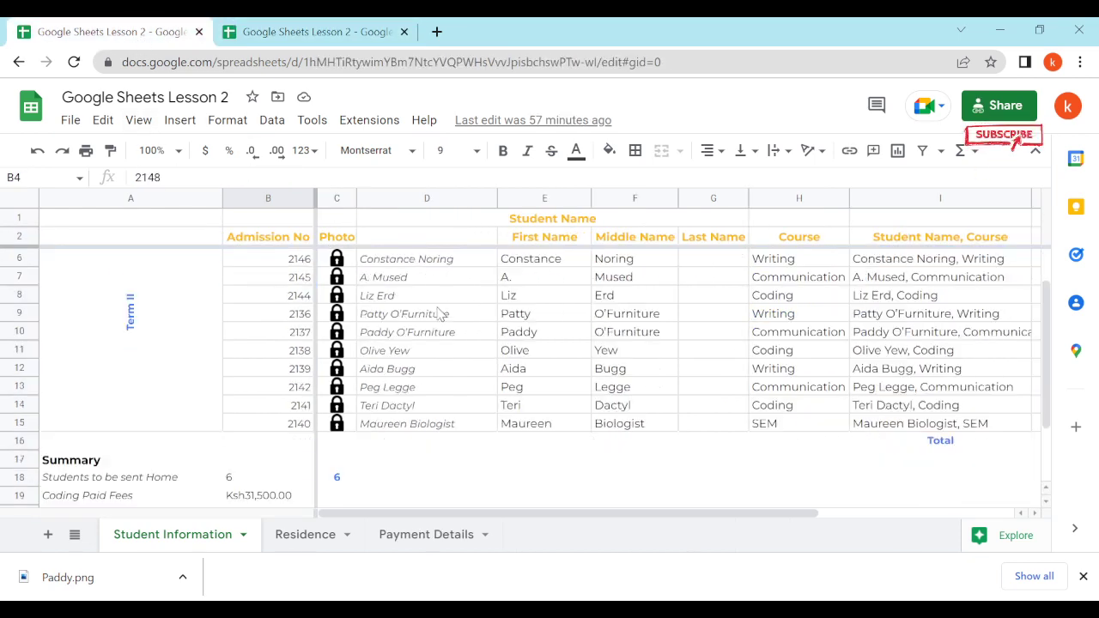
pyautogui.scroll(3, 420, 342)
pyautogui.scroll(-3, 172, 309)
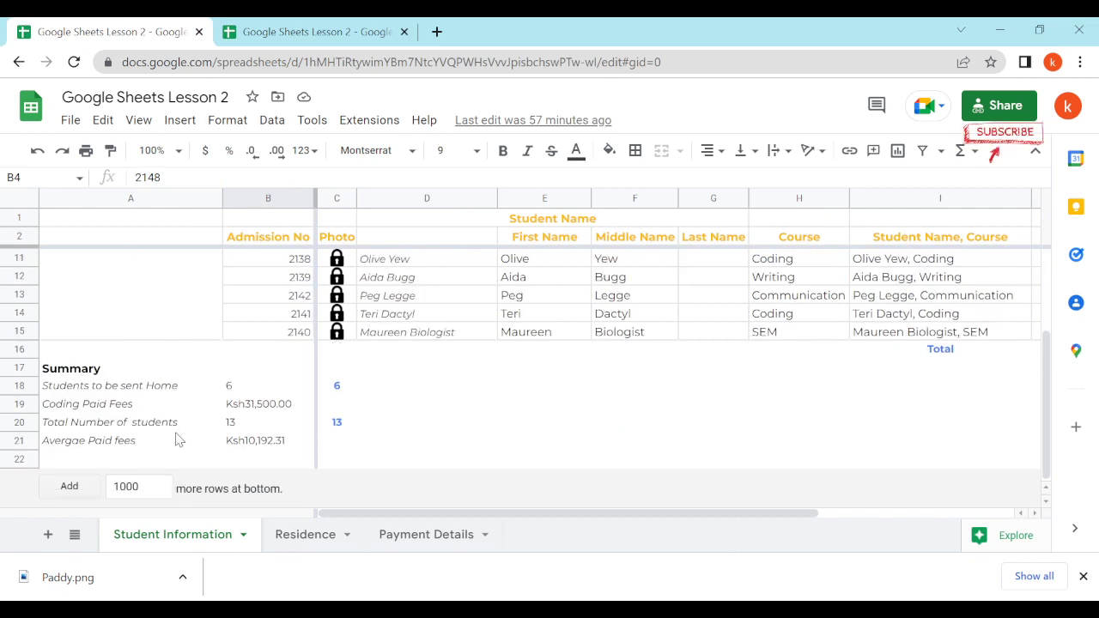
pyautogui.scroll(3, 390, 455)
pyautogui.hotkey('ctrl', 'Tab')
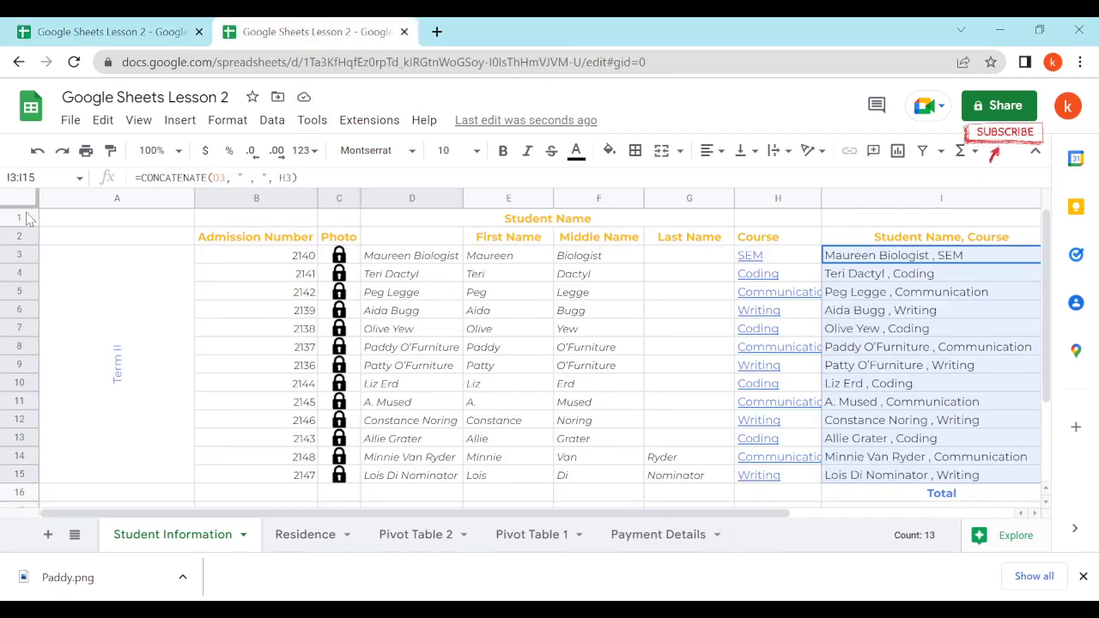
# Try freezing the working Student Information sheet up to row 1, check the header while scrolling, and undo the freeze
pyautogui.moveTo(26, 222); pyautogui.dragTo(20, 235)
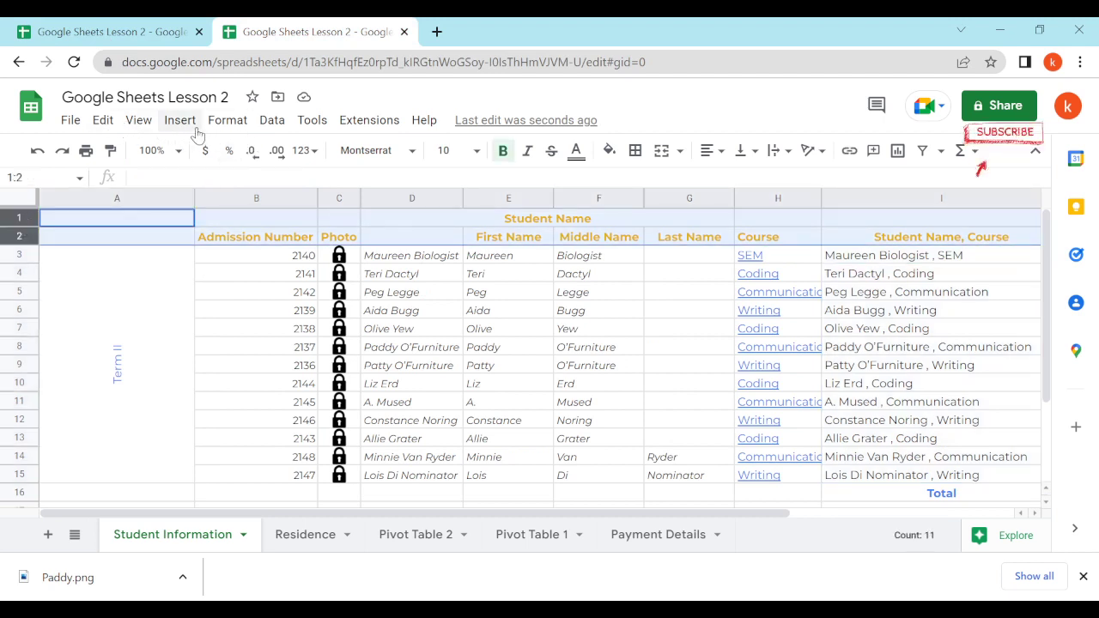
pyautogui.click(228, 129)
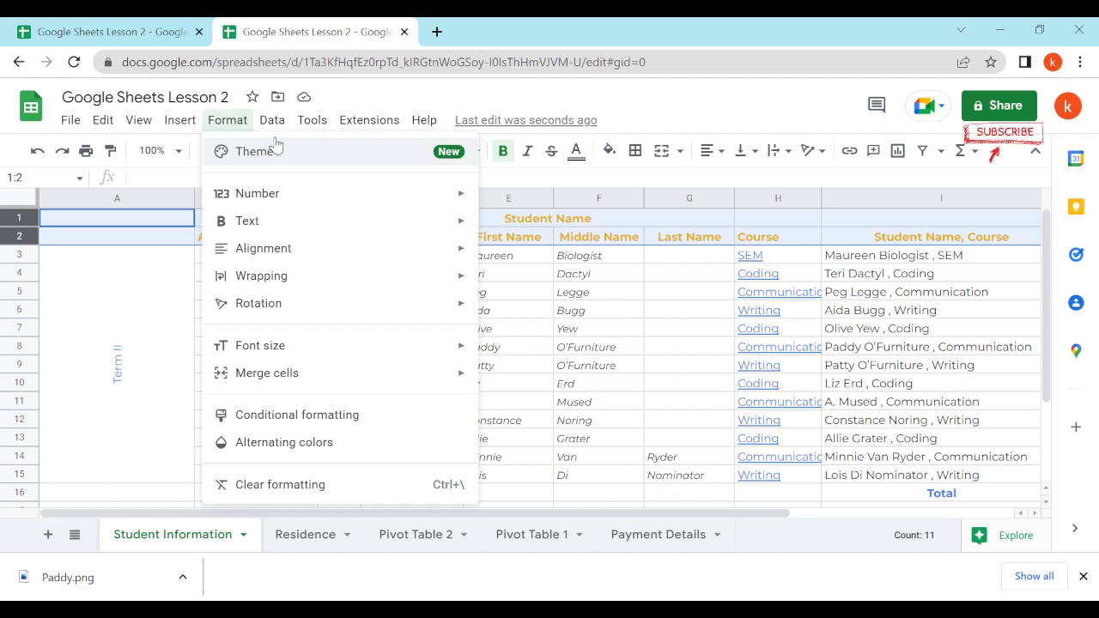
pyautogui.click(136, 125)
pyautogui.moveTo(209, 180)
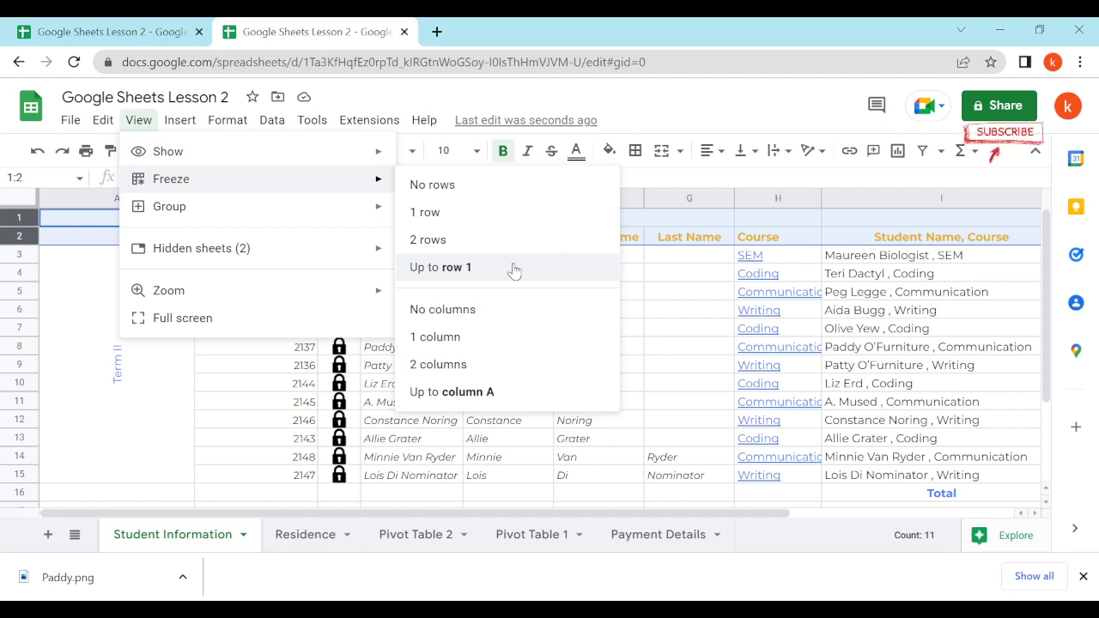
pyautogui.click(486, 275)
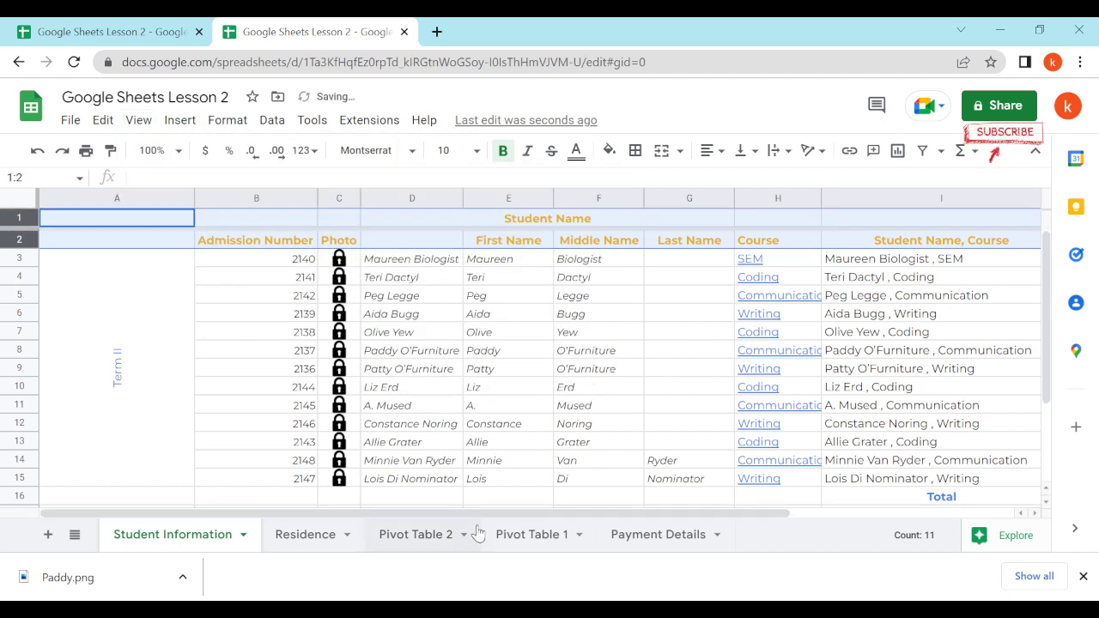
pyautogui.moveTo(534, 514); pyautogui.dragTo(163, 500)
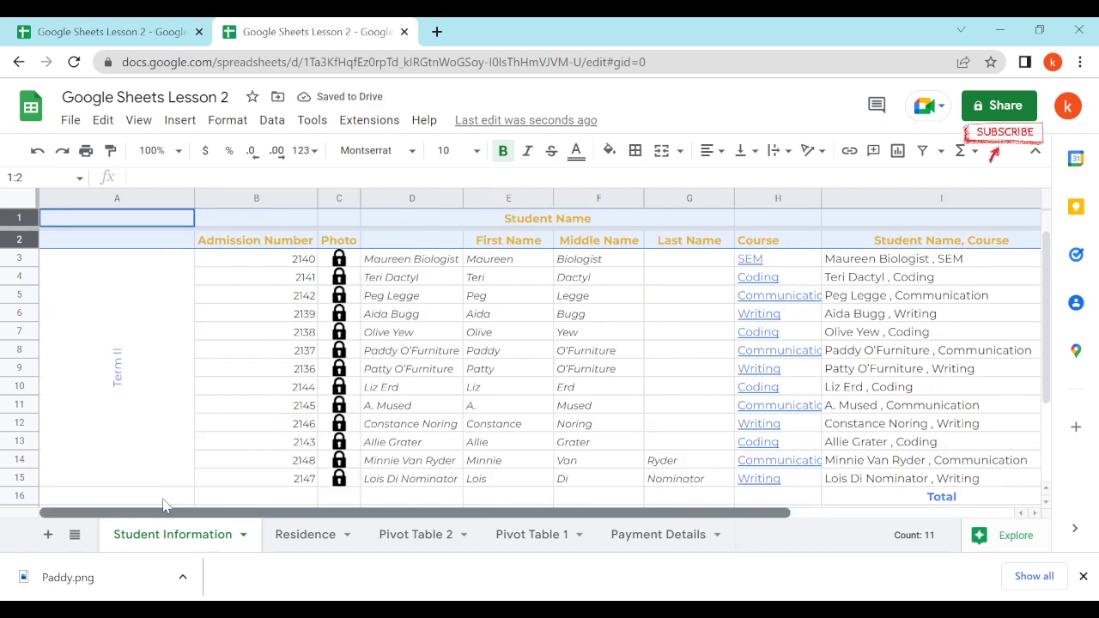
pyautogui.scroll(-2, 241, 363)
pyautogui.scroll(2, 266, 356)
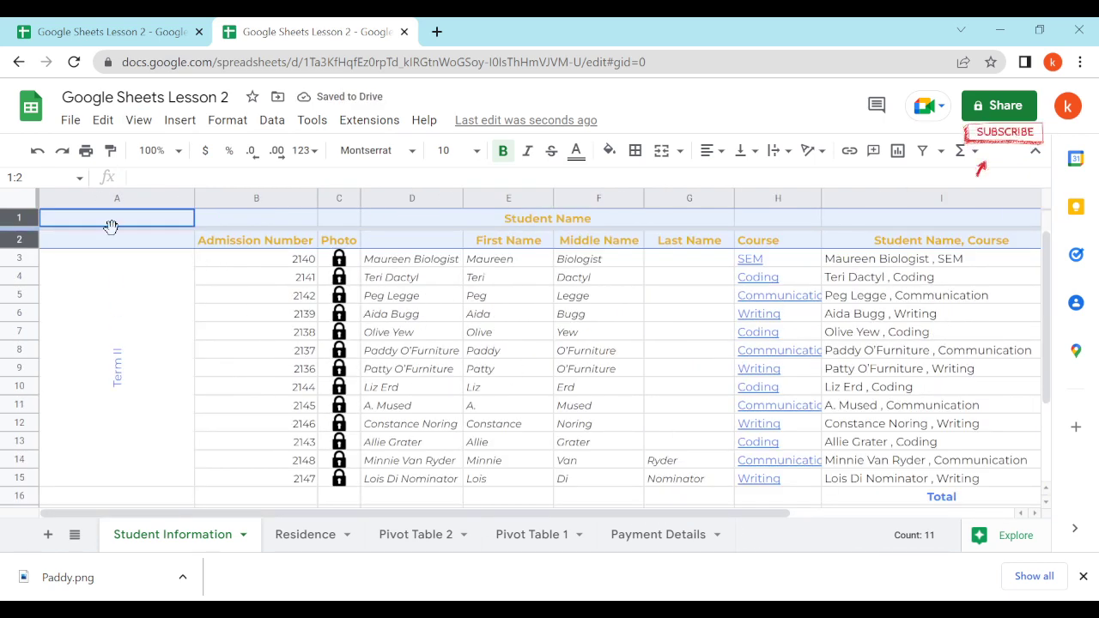
pyautogui.click(37, 152)
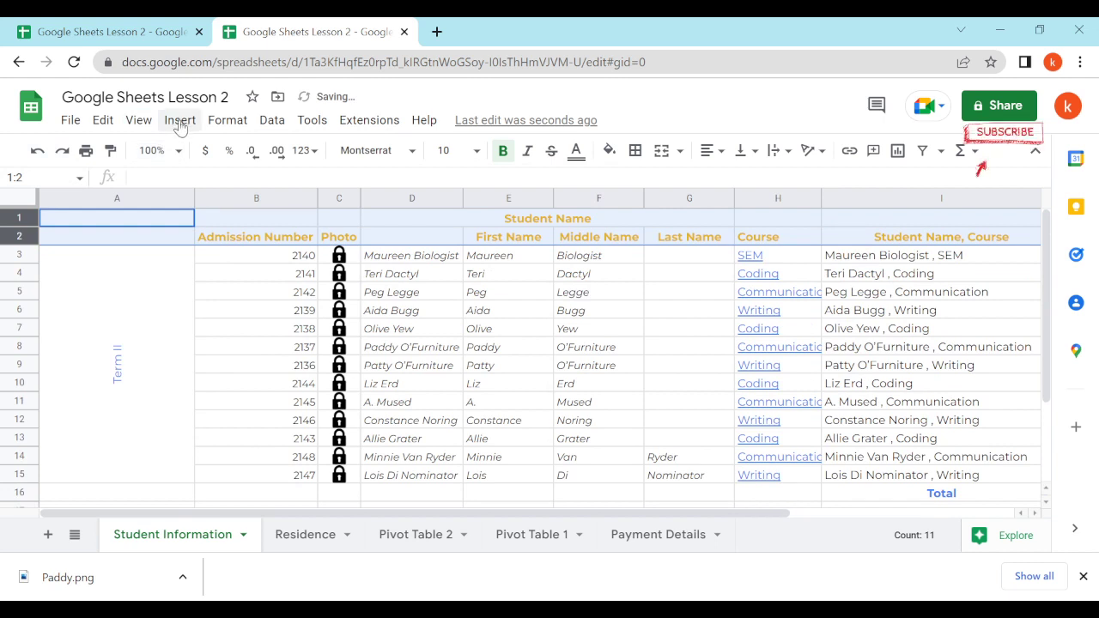
# Freeze the top two header rows of the Student Information sheet
pyautogui.click(140, 124)
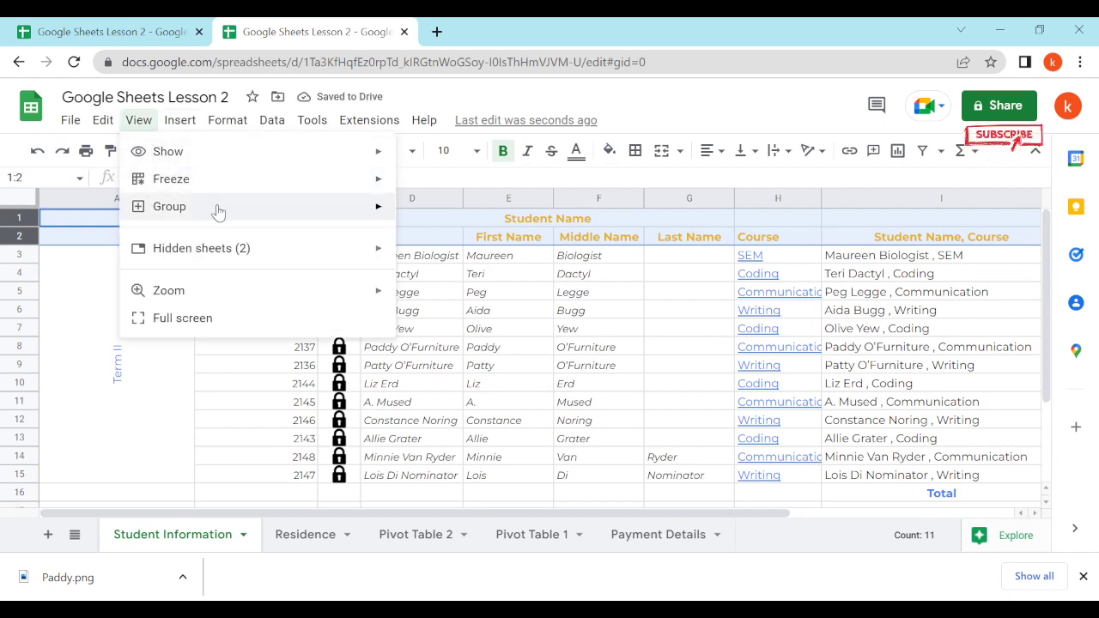
pyautogui.moveTo(288, 182)
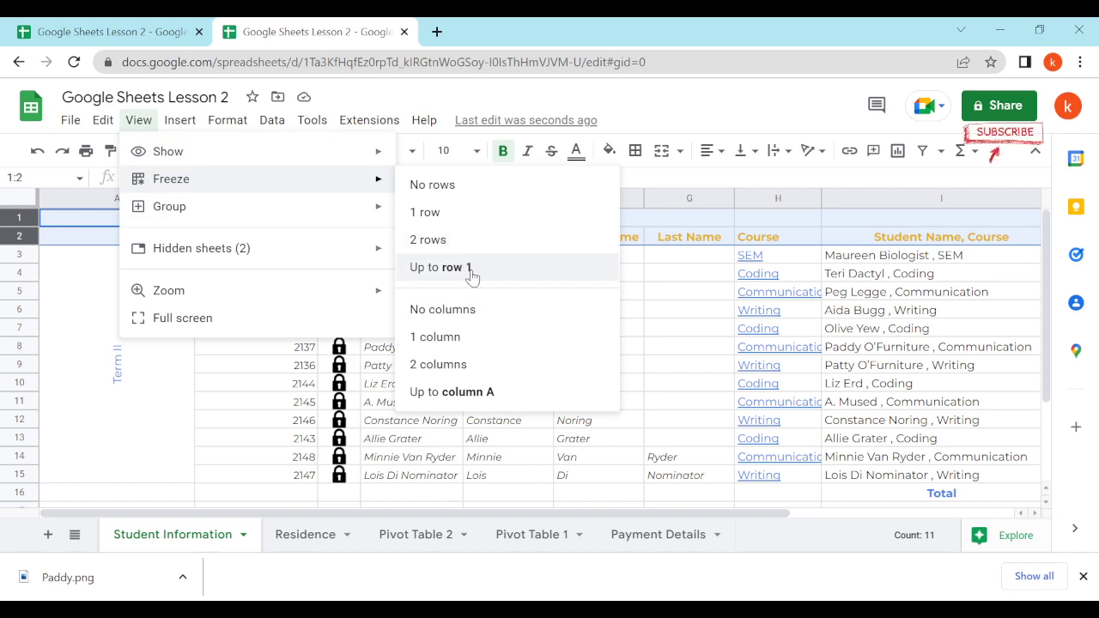
pyautogui.click(446, 242)
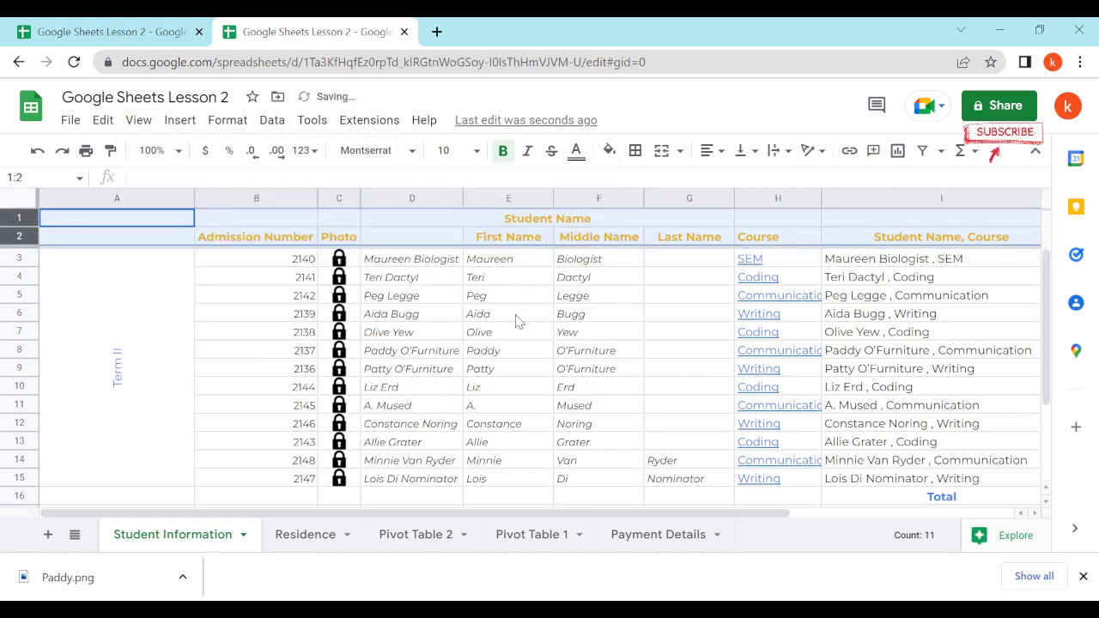
# Check how the frozen header rows behave between the student records and the summary rows
pyautogui.scroll(-3, 515, 320)
pyautogui.scroll(3, 477, 339)
pyautogui.scroll(-3, 487, 311)
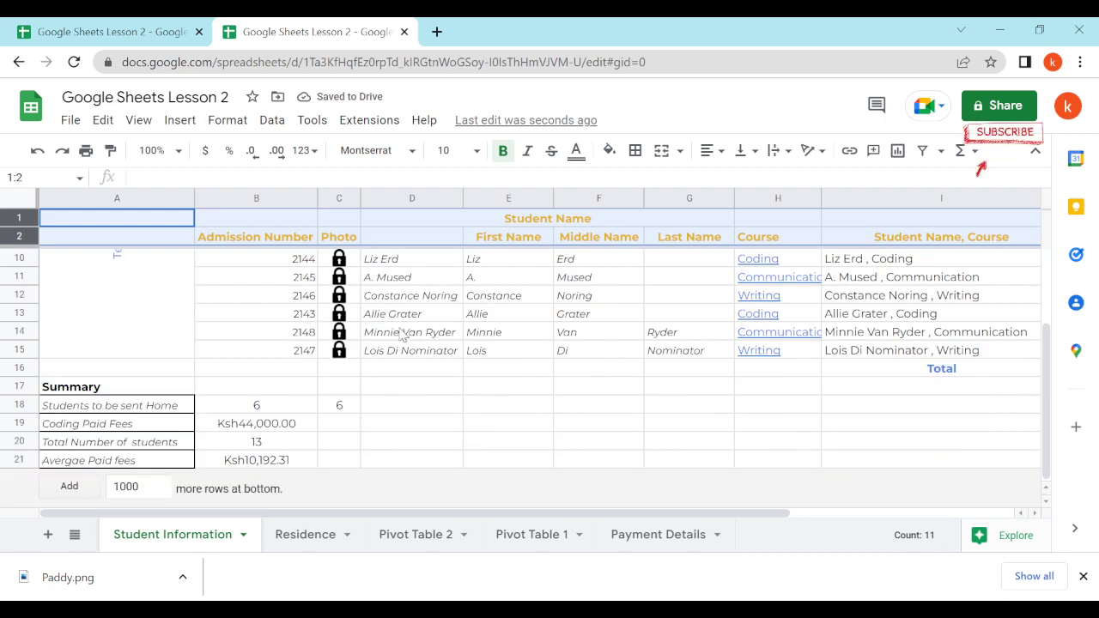
pyautogui.scroll(3, 402, 335)
pyautogui.scroll(-1, 405, 312)
pyautogui.scroll(1, 249, 240)
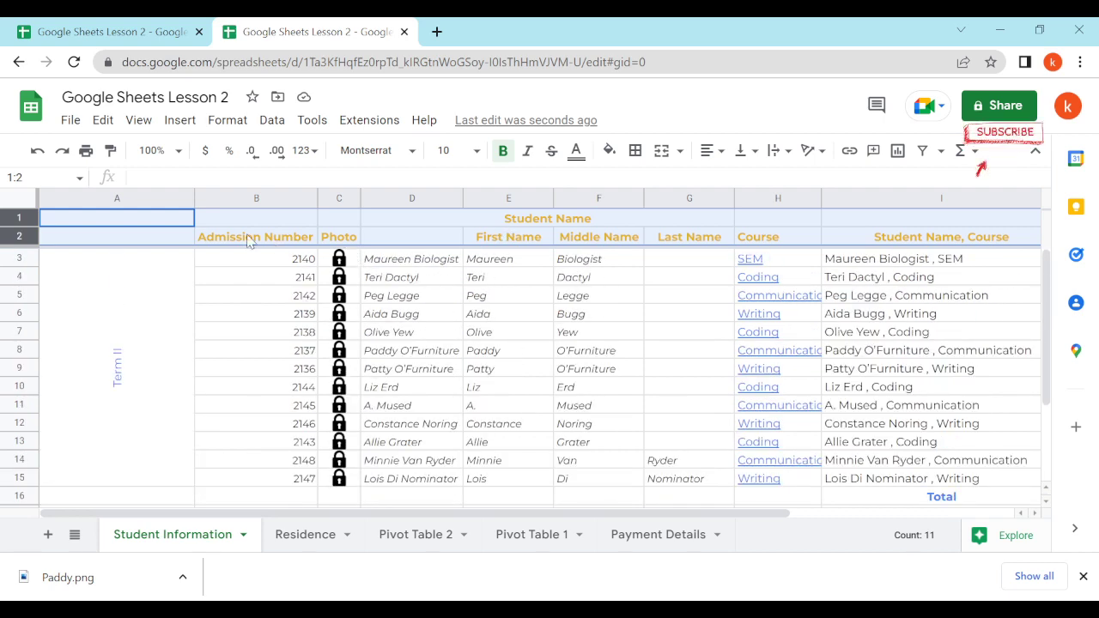
pyautogui.scroll(-2, 257, 301)
pyautogui.scroll(2, 249, 297)
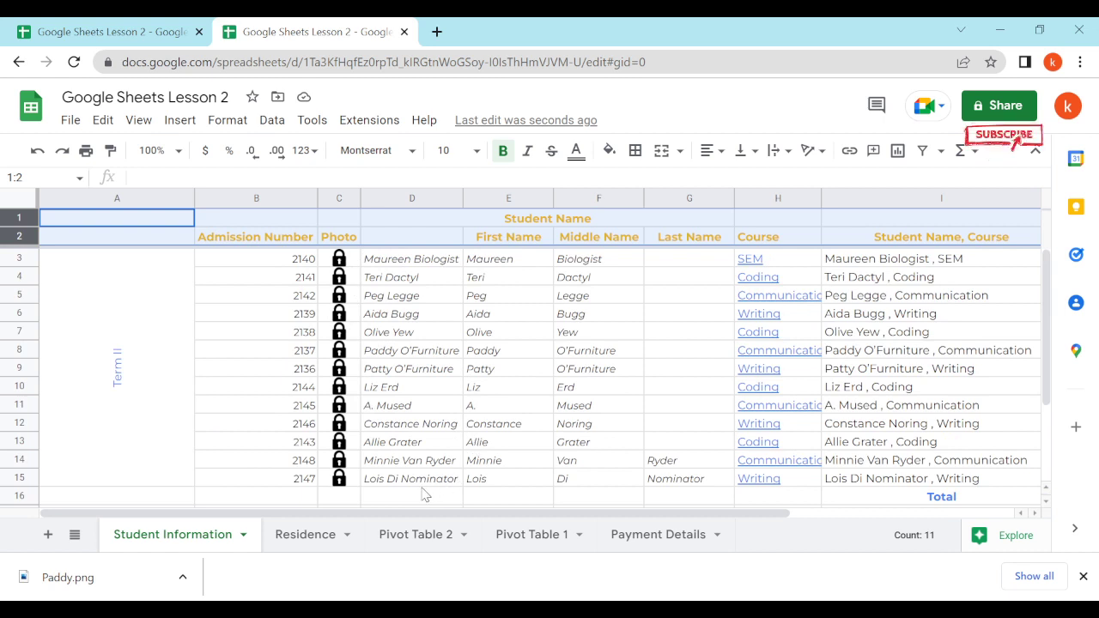
# Freeze the Student Information columns up to the Admission Number column B, and check the frozen area across the whole sheet
pyautogui.click(264, 297)
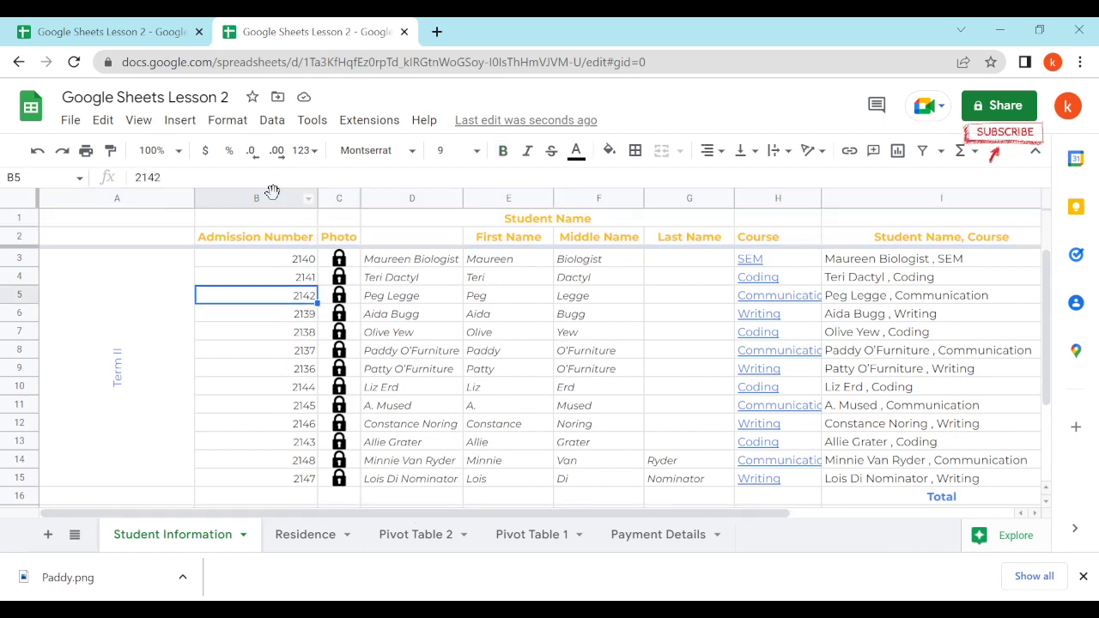
pyautogui.click(272, 190)
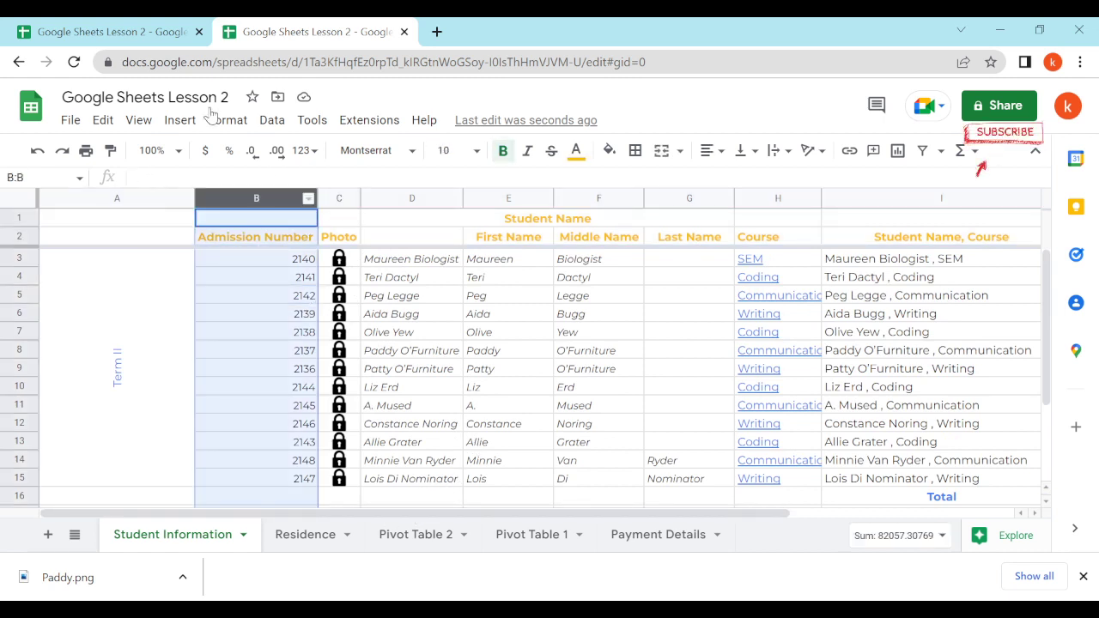
pyautogui.click(143, 128)
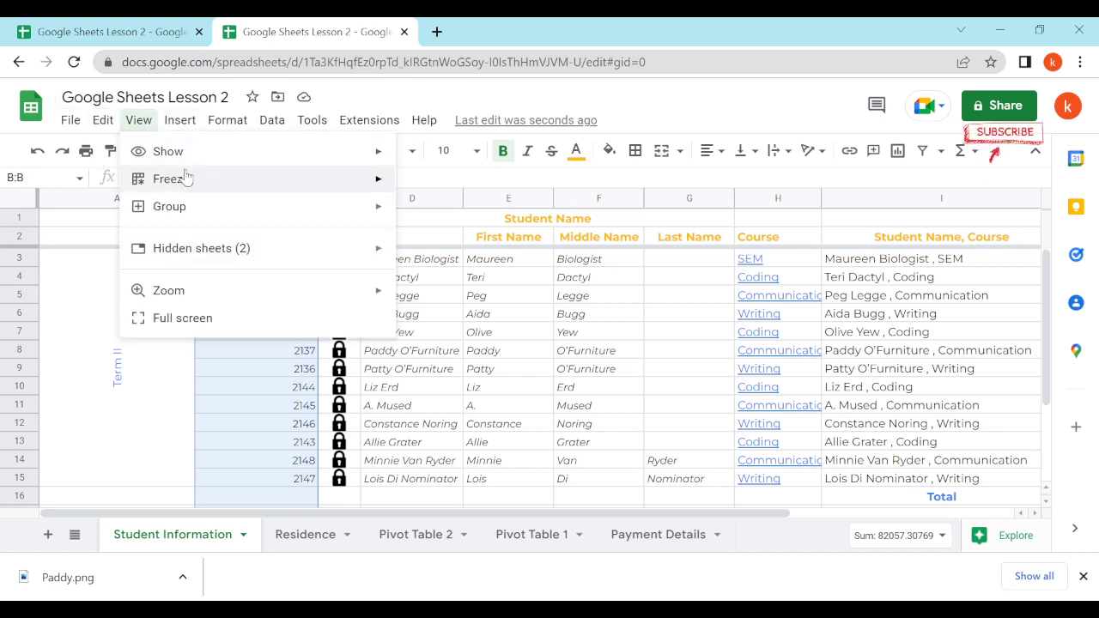
pyautogui.click(510, 395)
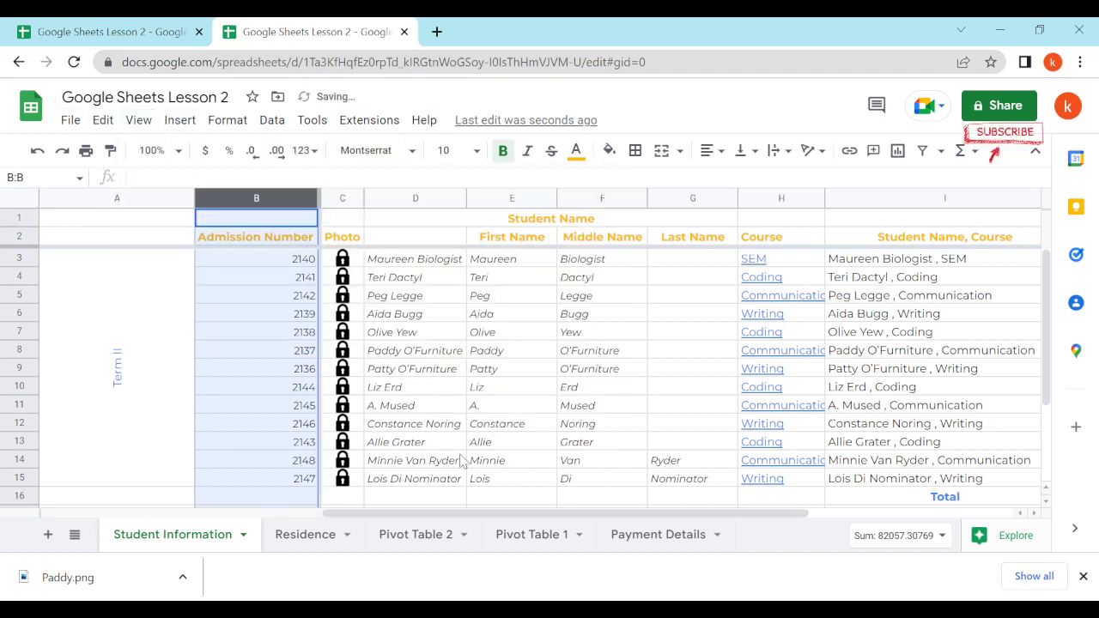
pyautogui.moveTo(432, 515); pyautogui.dragTo(369, 518)
pyautogui.scroll(-3, 384, 292)
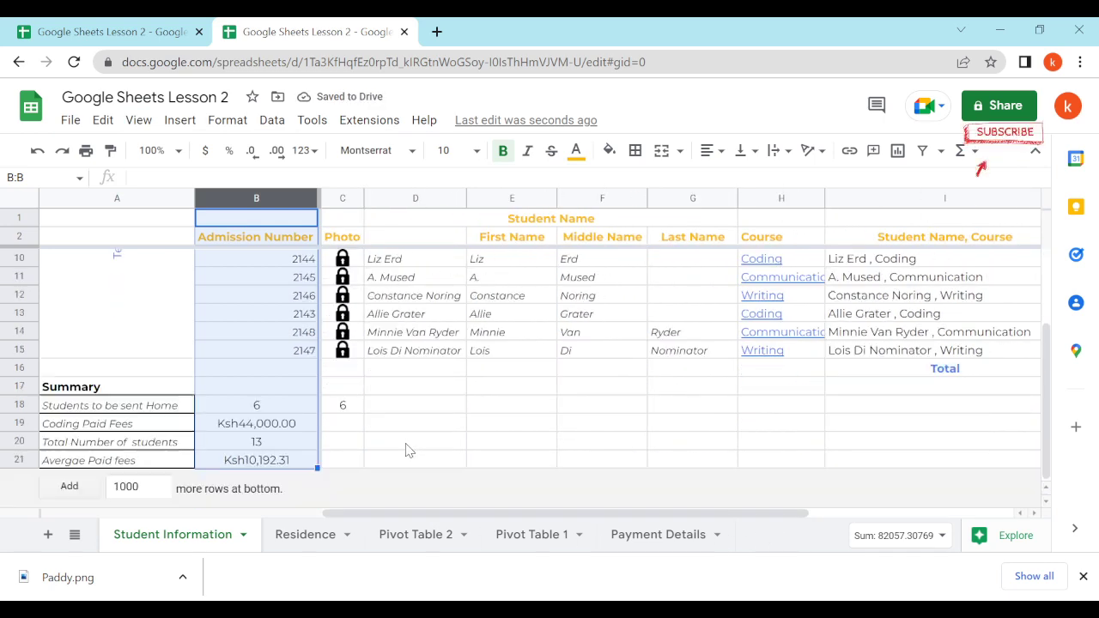
pyautogui.moveTo(392, 518); pyautogui.dragTo(629, 533)
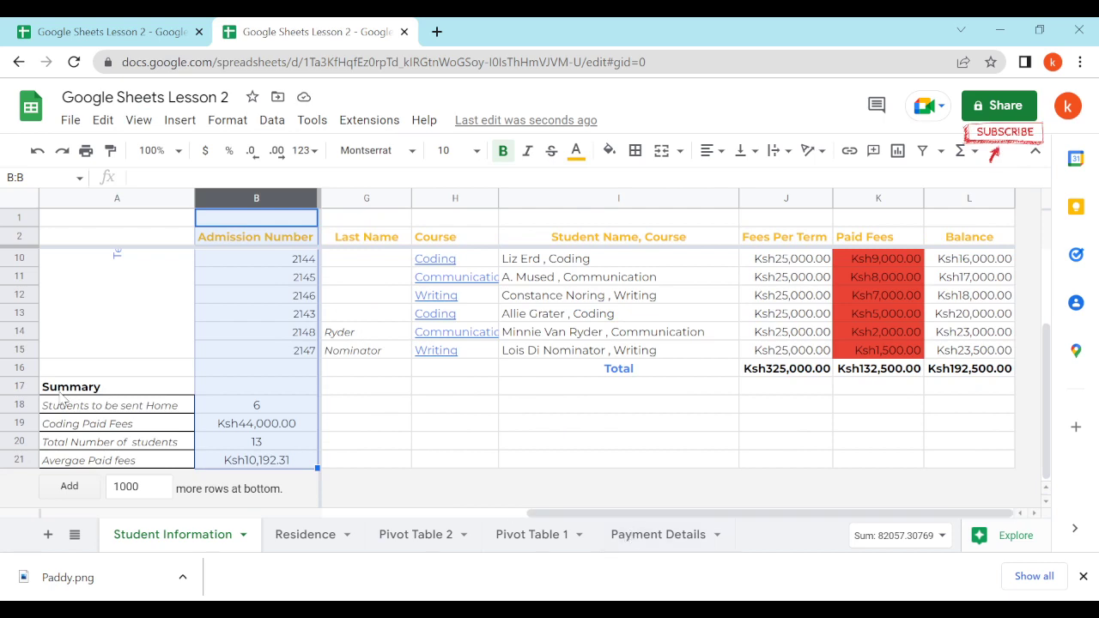
pyautogui.scroll(3, 258, 257)
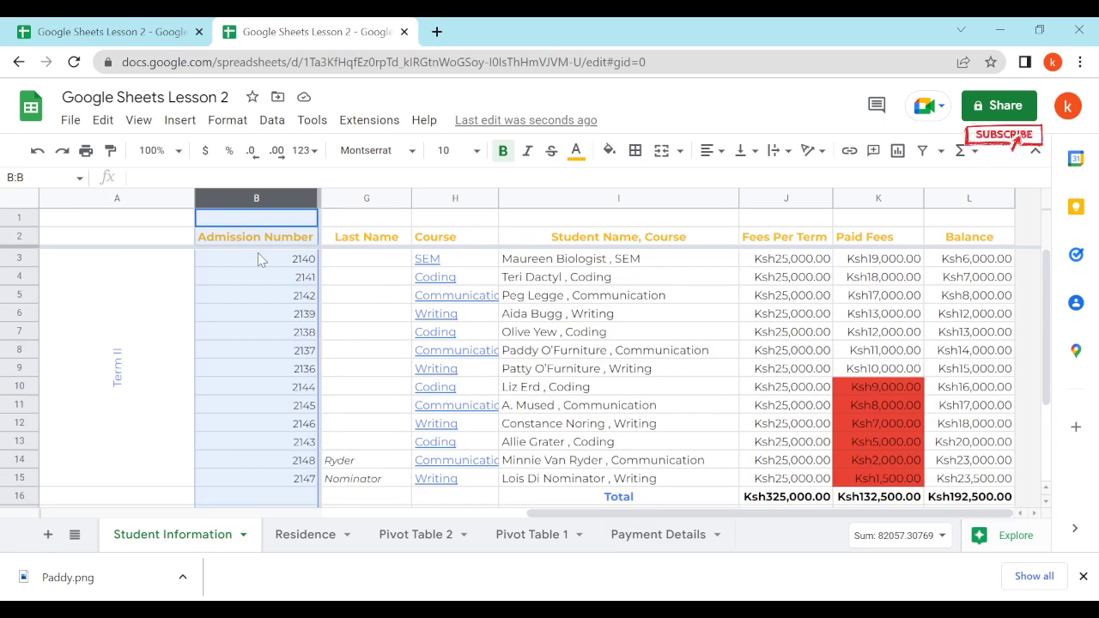
pyautogui.scroll(-3, 362, 294)
pyautogui.scroll(3, 378, 307)
pyautogui.scroll(-3, 486, 455)
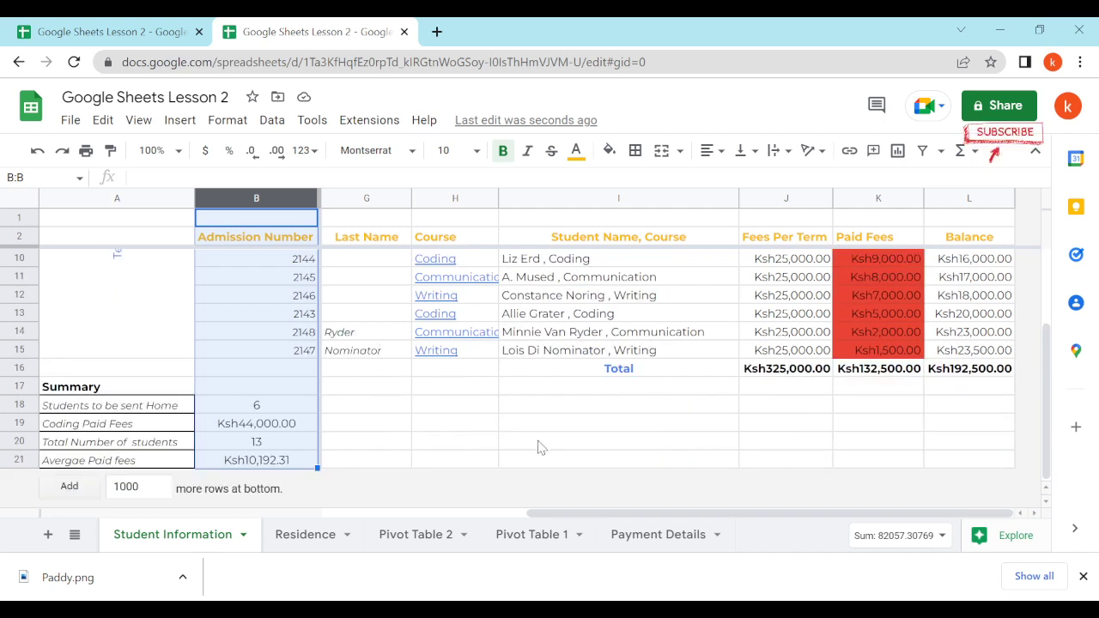
# Examine the border styling of the summary rows in the reference spreadsheet, and return to the working spreadsheet
pyautogui.click(137, 33)
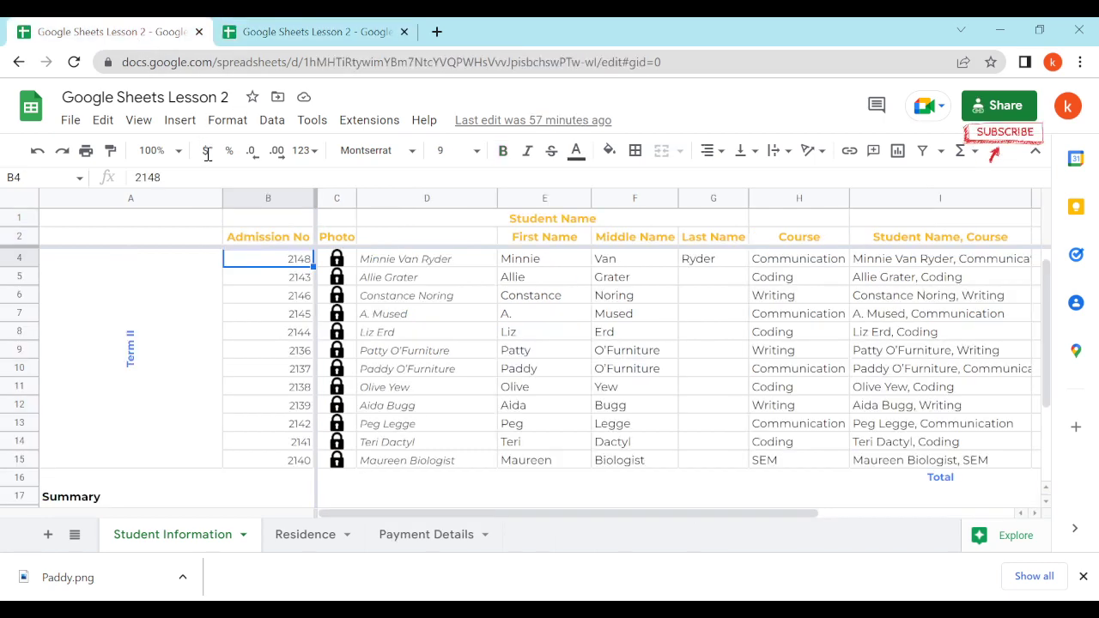
pyautogui.scroll(-3, 369, 338)
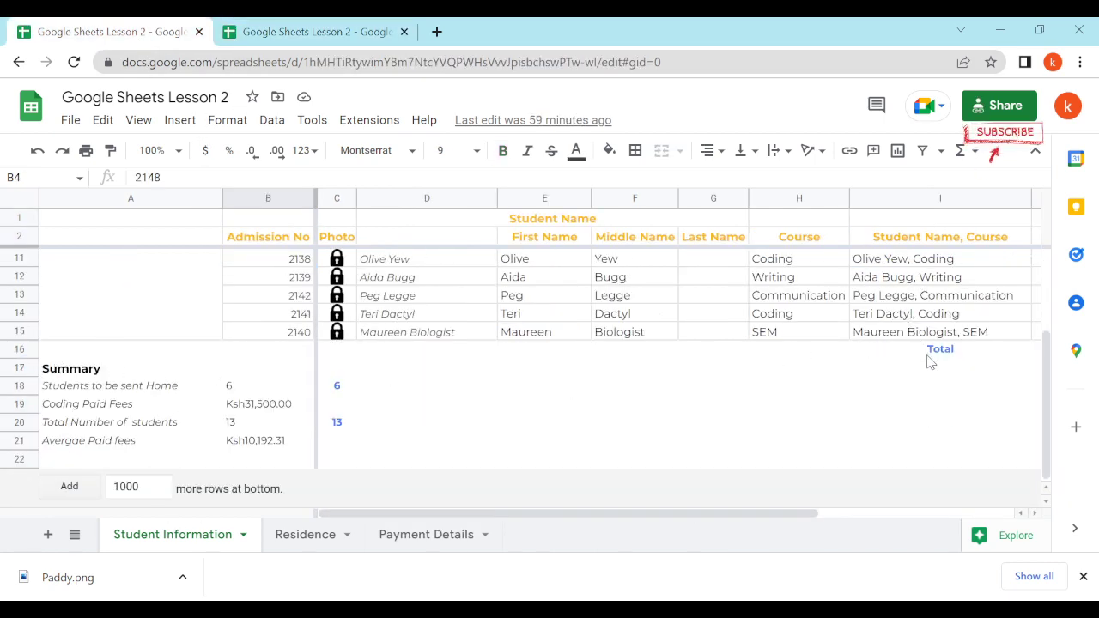
pyautogui.hotkey('ctrl', 'Tab')
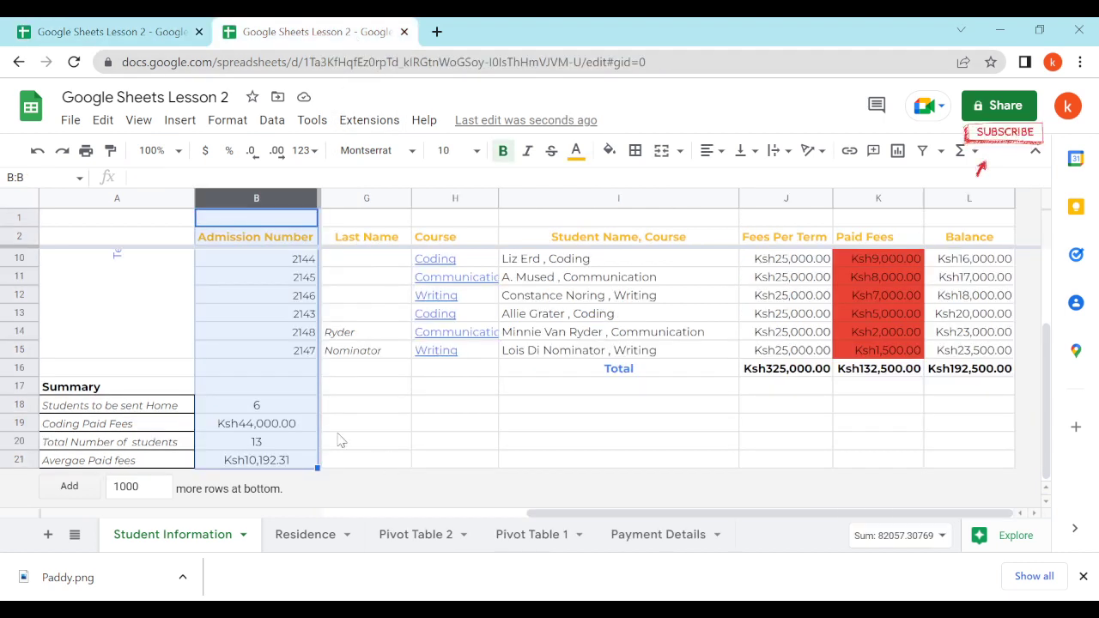
# Apply white borders to all cells of the summary rows 17 to 21 in the Student Information sheet
pyautogui.click(129, 371)
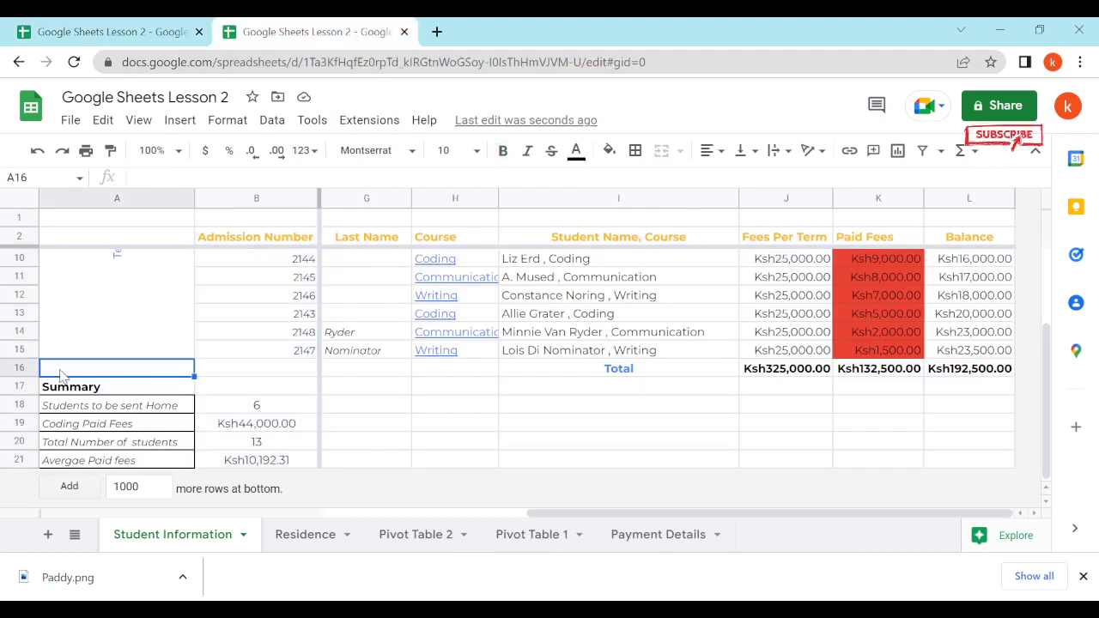
pyautogui.click(137, 391)
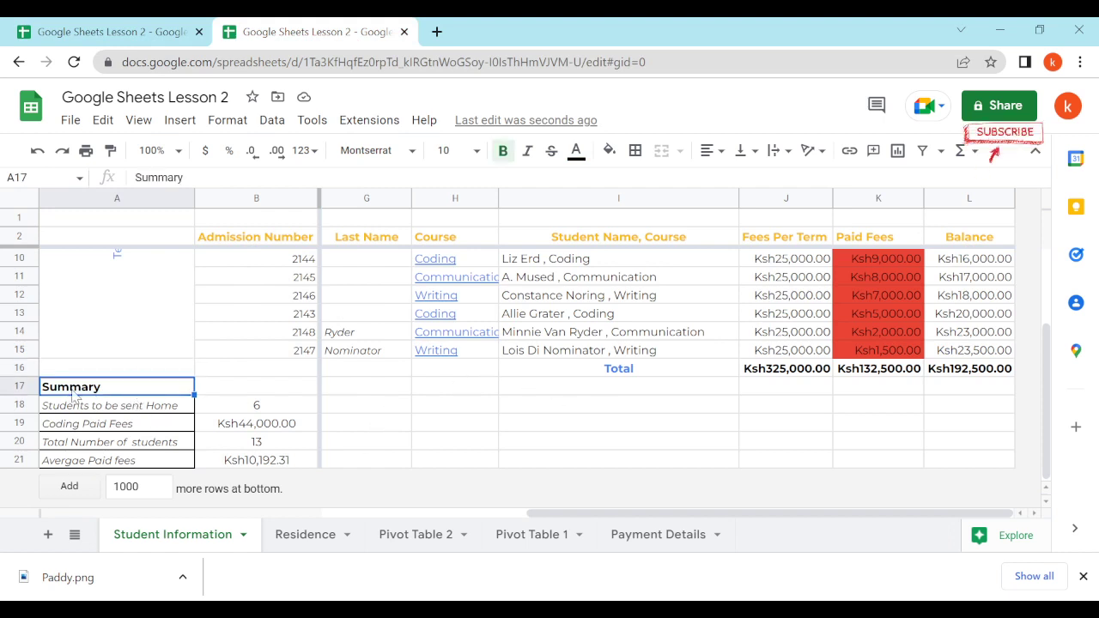
pyautogui.moveTo(21, 387); pyautogui.dragTo(19, 455)
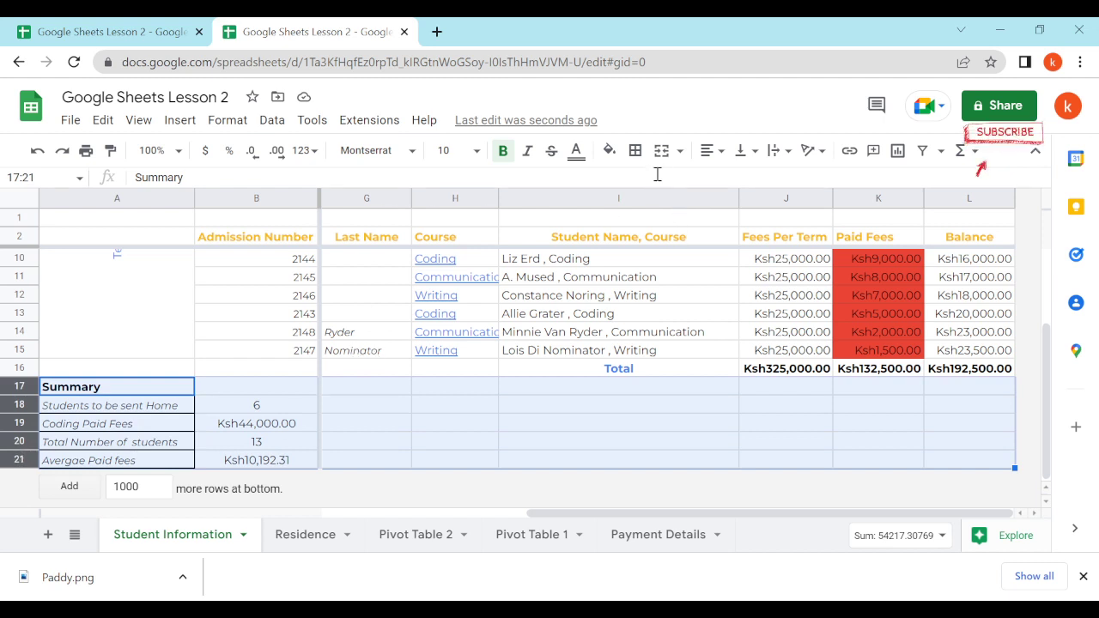
pyautogui.click(637, 153)
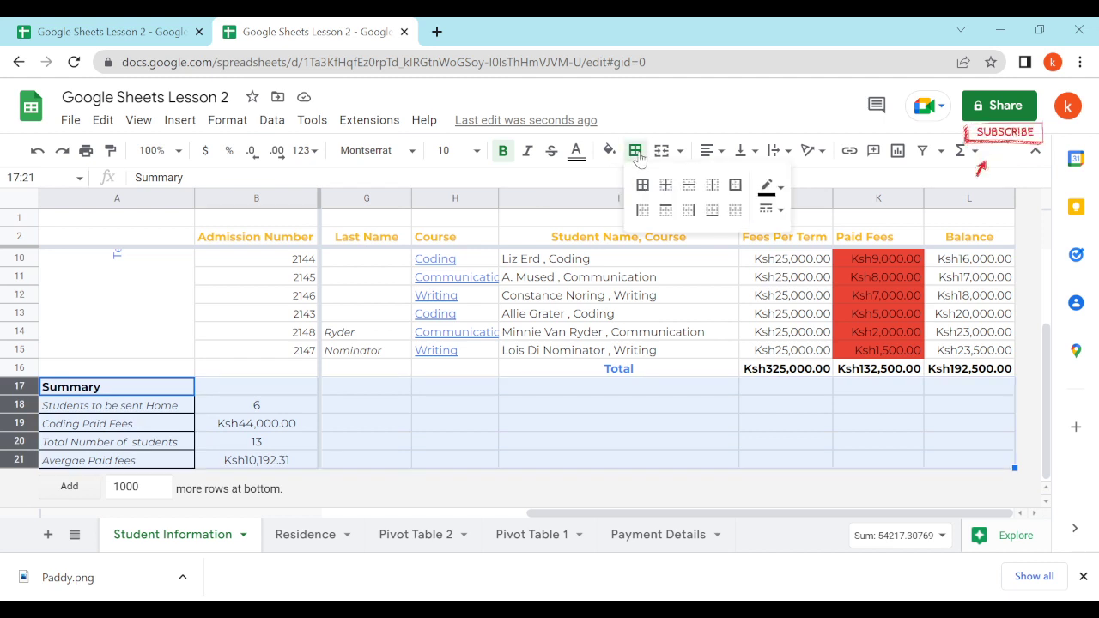
pyautogui.click(768, 189)
pyautogui.click(811, 238)
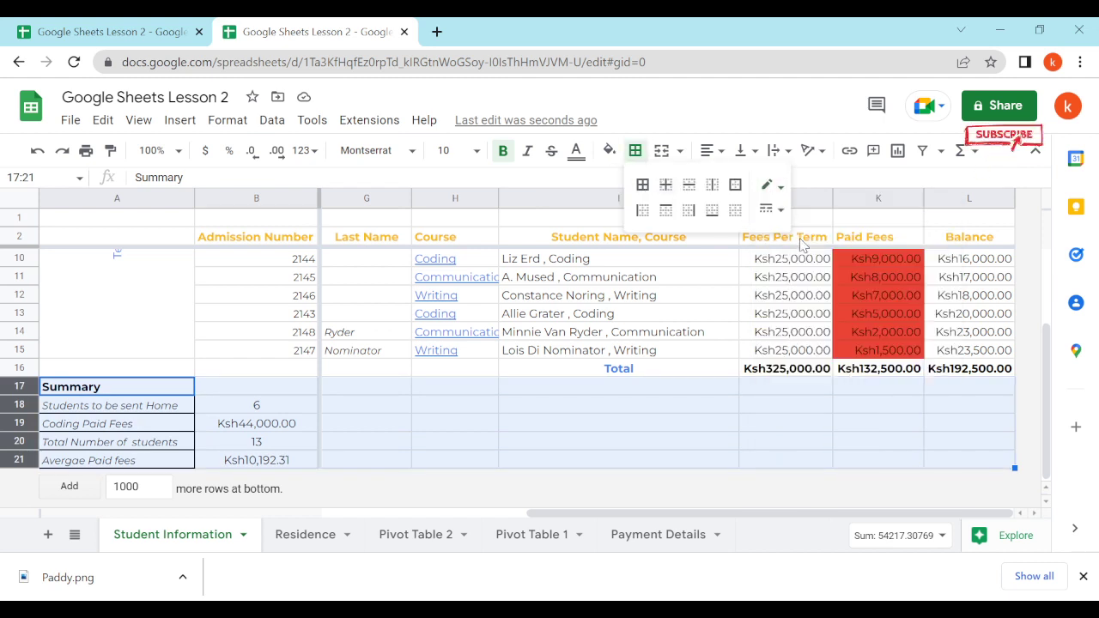
pyautogui.click(645, 186)
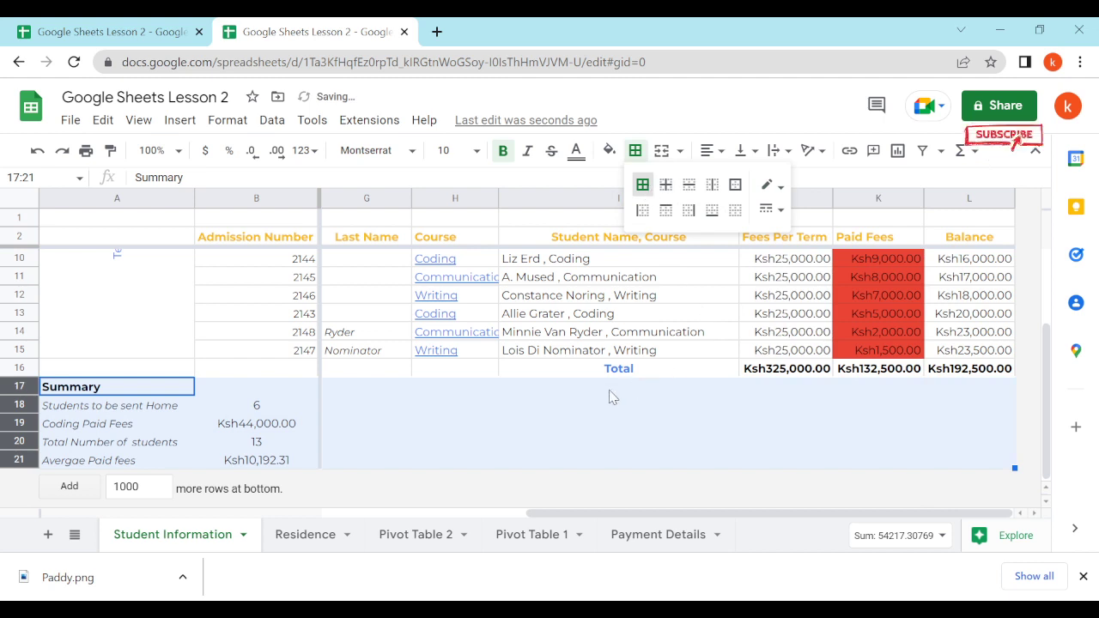
pyautogui.click(578, 426)
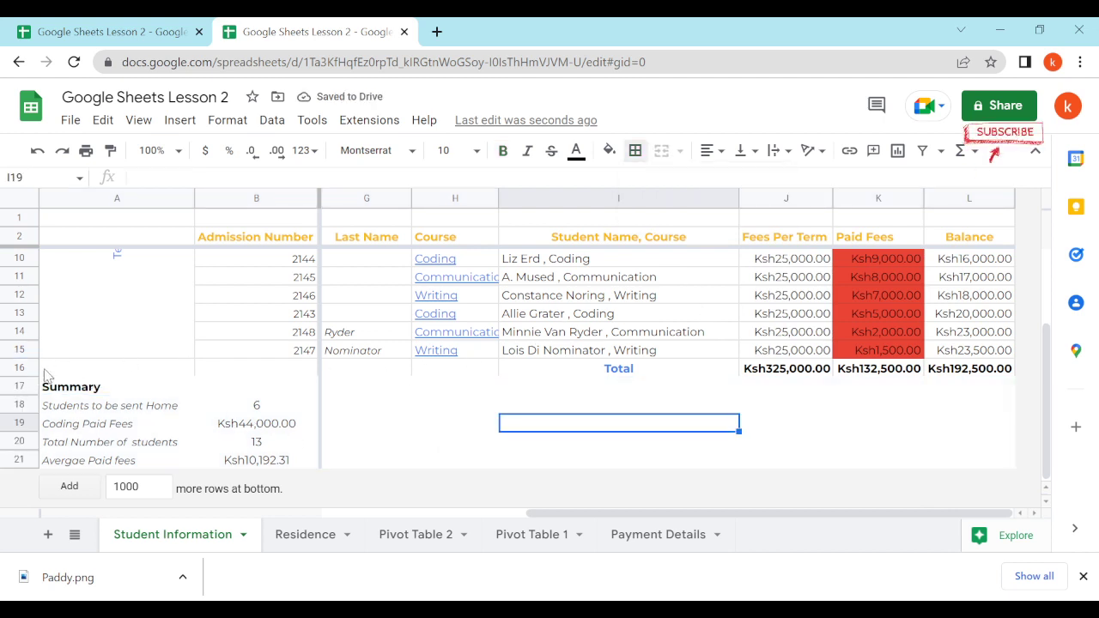
pyautogui.moveTo(528, 514); pyautogui.dragTo(339, 504)
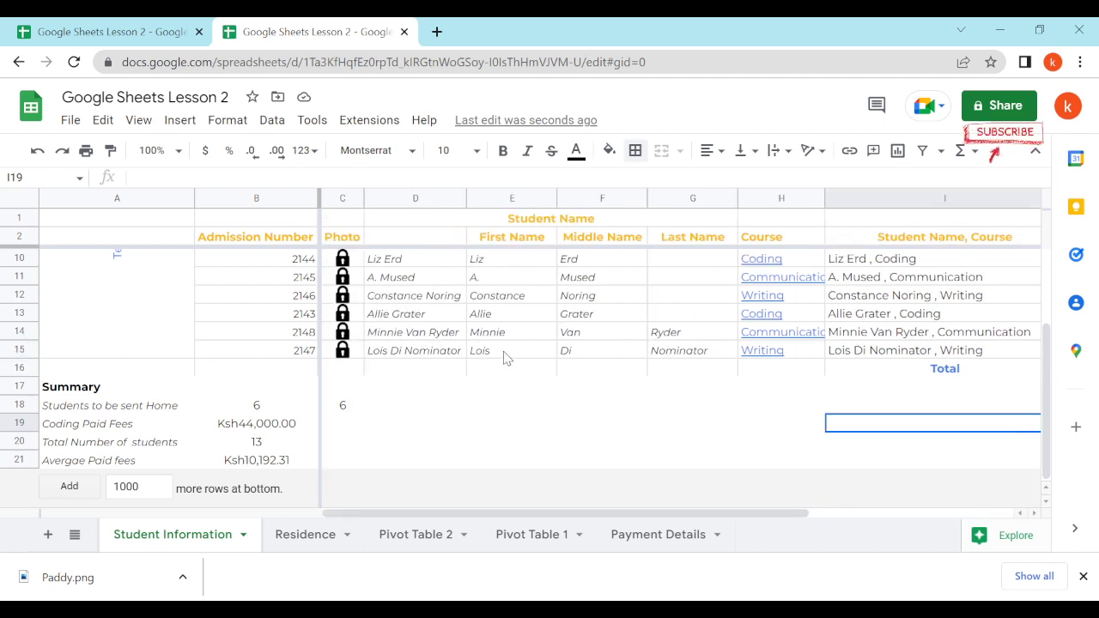
# Clear all borders from the Total row 16 in the Student Information sheet
pyautogui.click(26, 367)
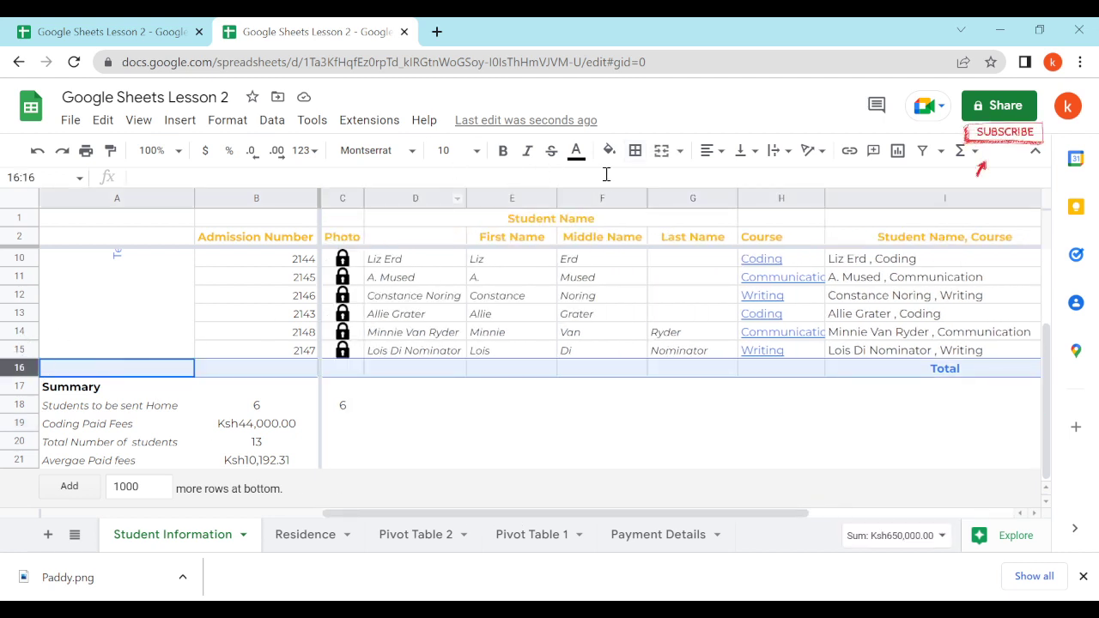
pyautogui.click(636, 152)
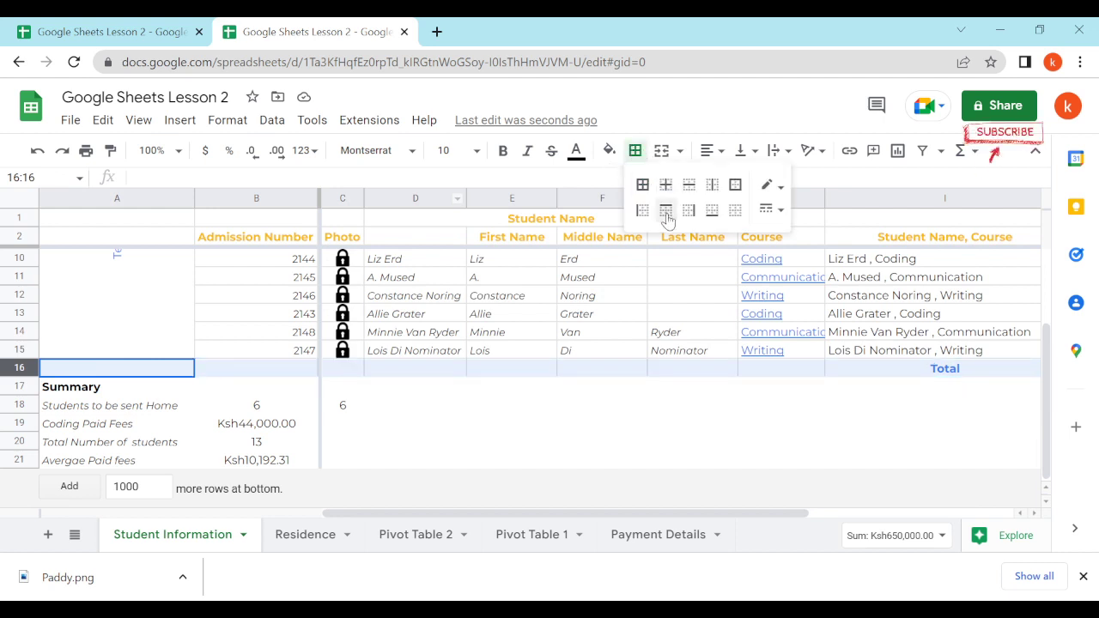
pyautogui.click(713, 213)
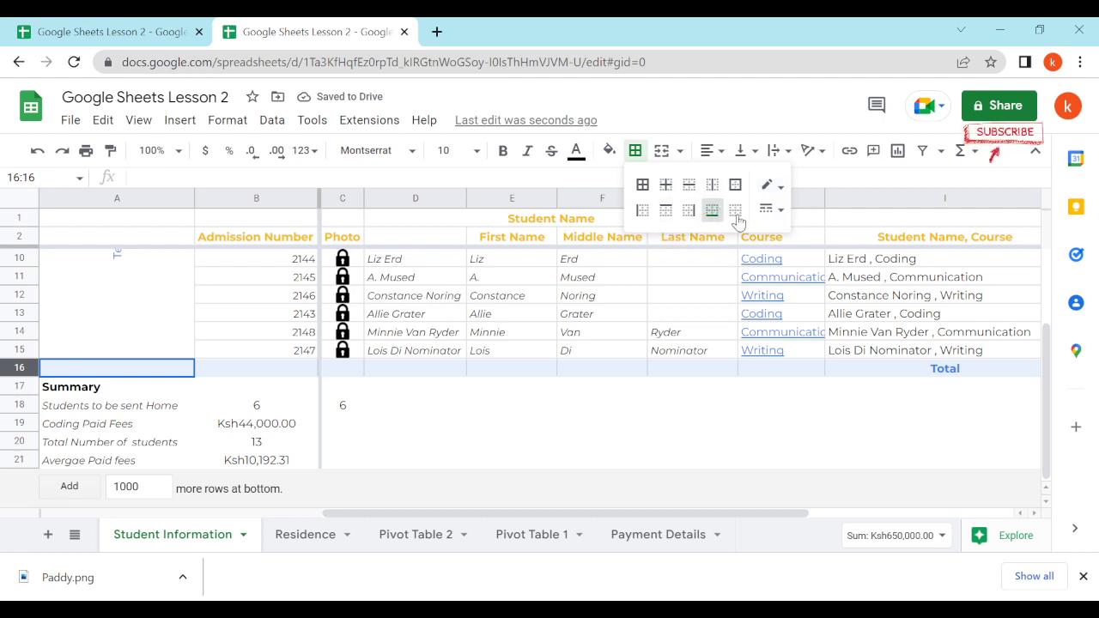
pyautogui.click(737, 214)
pyautogui.click(721, 319)
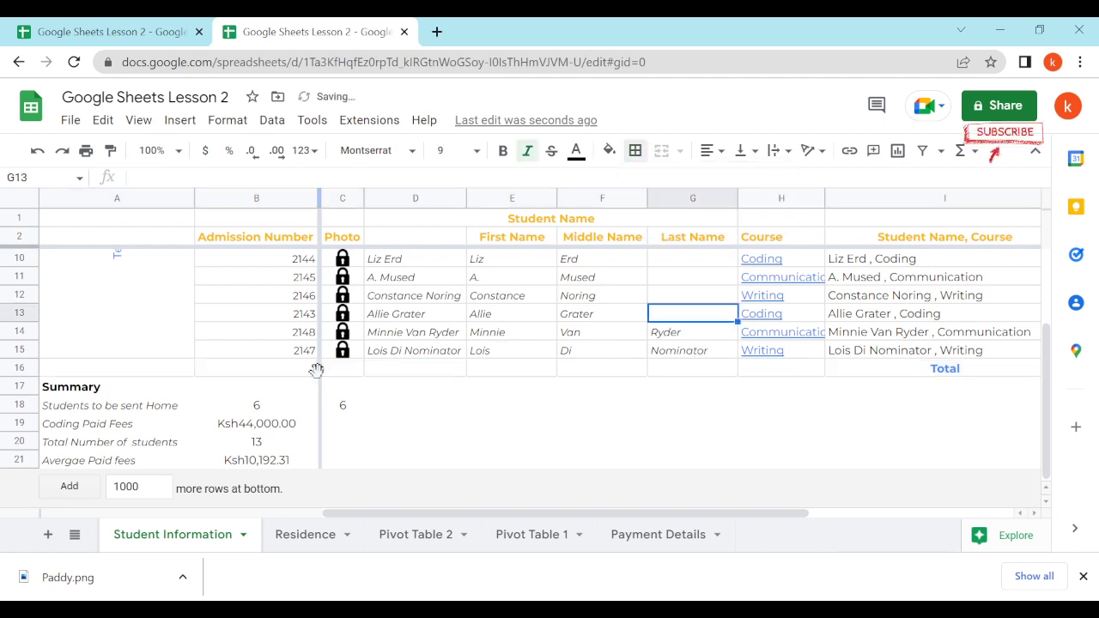
# Compare the Total and summary rows with the reference spreadsheet, and return to the working spreadsheet
pyautogui.scroll(1, 330, 388)
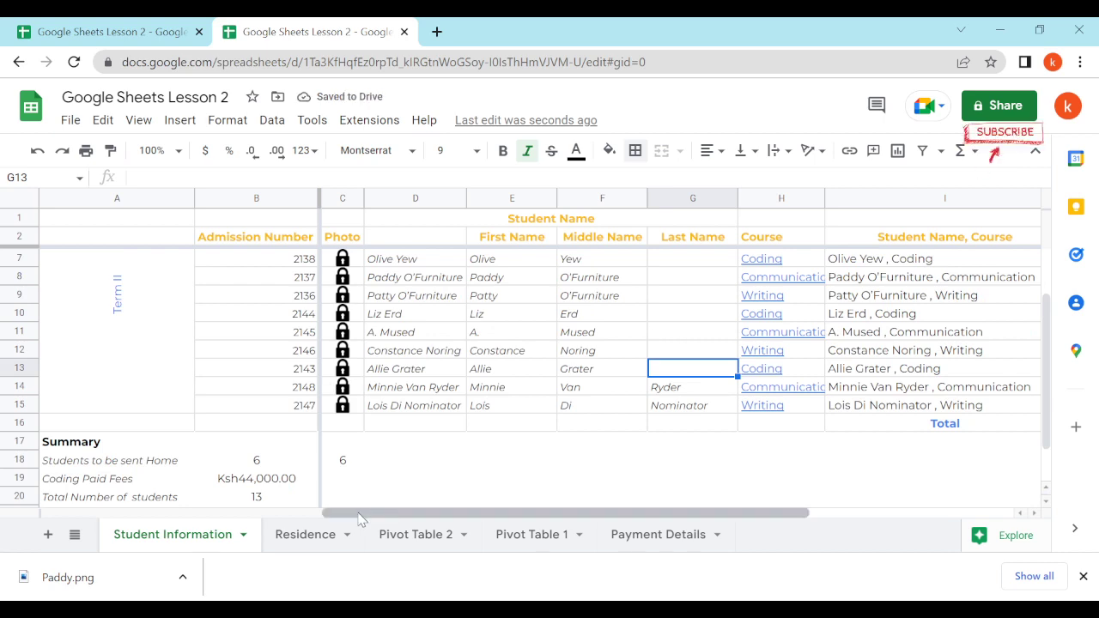
pyautogui.click(165, 40)
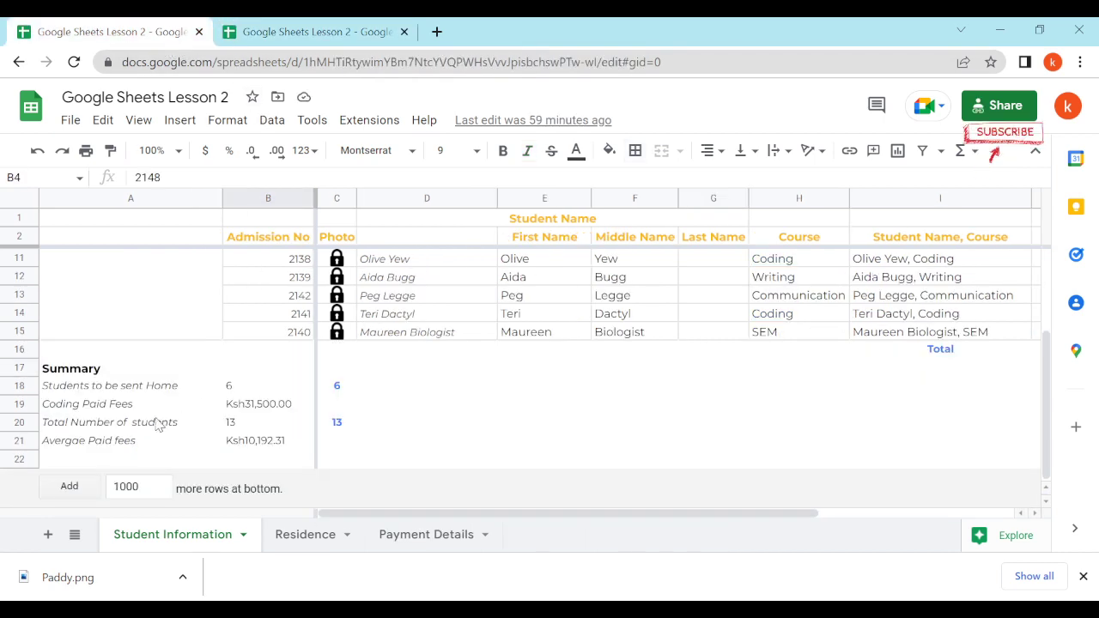
pyautogui.hotkey('ctrl', 'Tab')
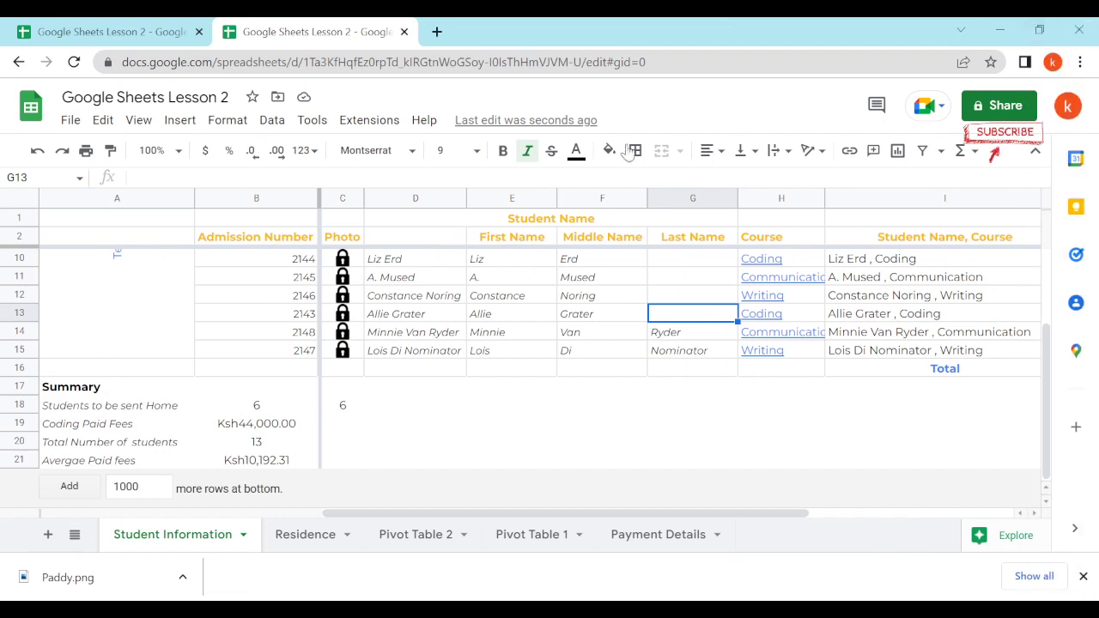
# Widen the Course column H until the longest course name, Communication, fits in its cell
pyautogui.scroll(1, 464, 343)
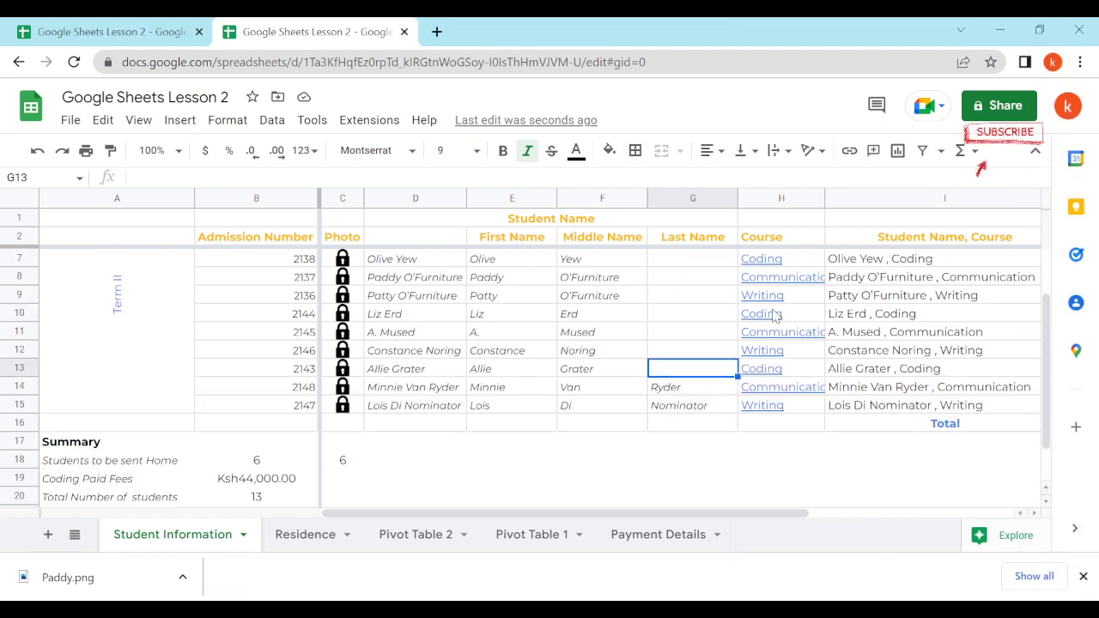
pyautogui.click(775, 423)
pyautogui.click(673, 327)
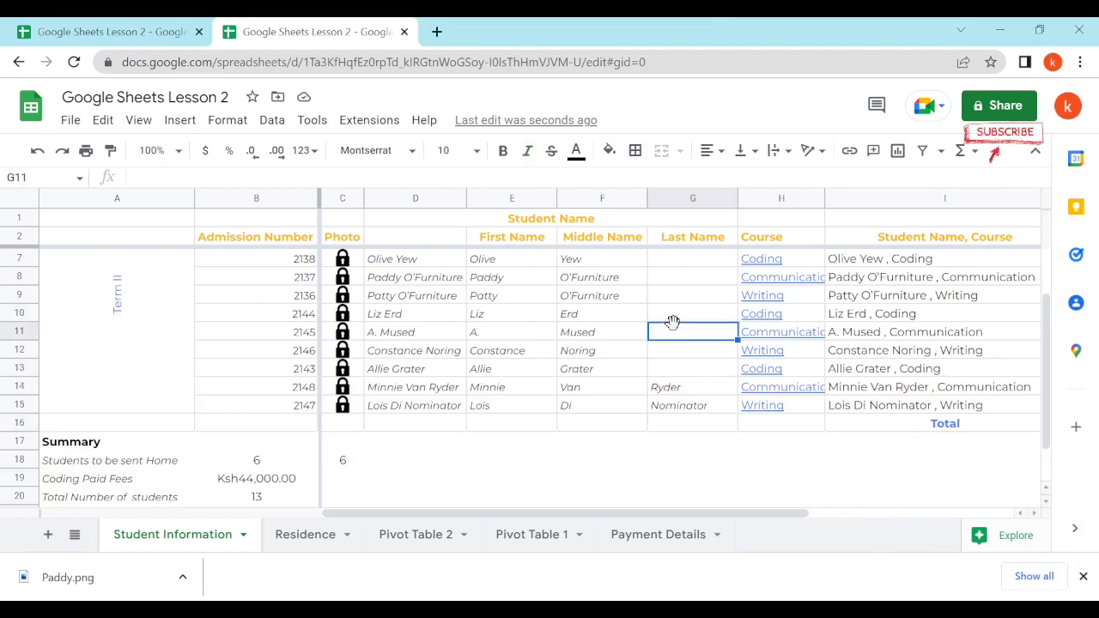
pyautogui.scroll(2, 730, 297)
pyautogui.scroll(-1, 733, 331)
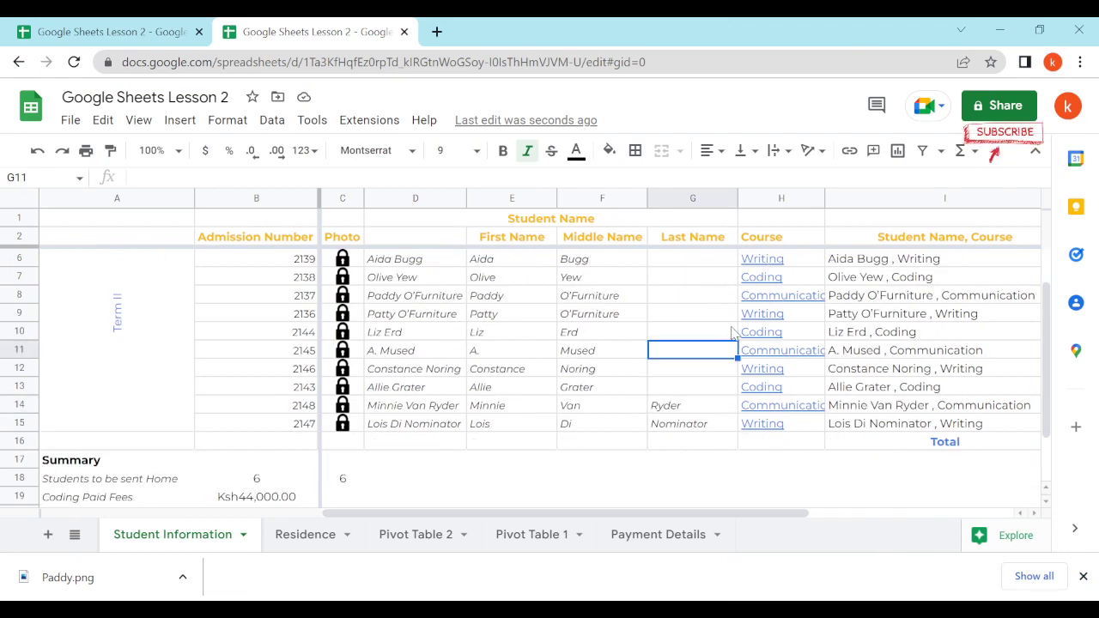
pyautogui.click(774, 443)
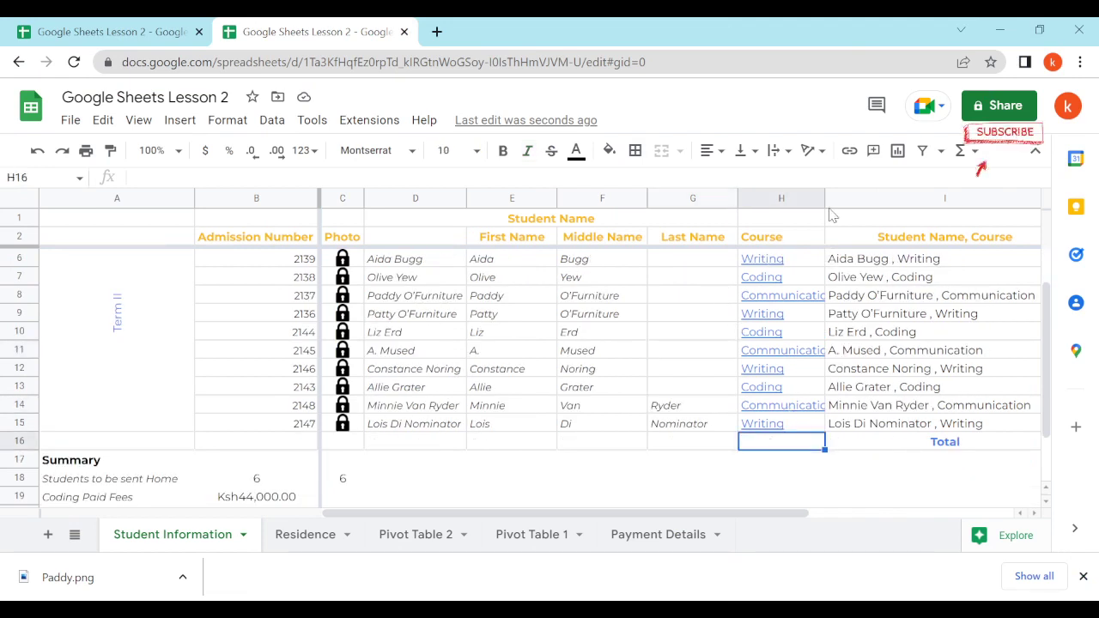
pyautogui.moveTo(825, 198); pyautogui.dragTo(863, 203)
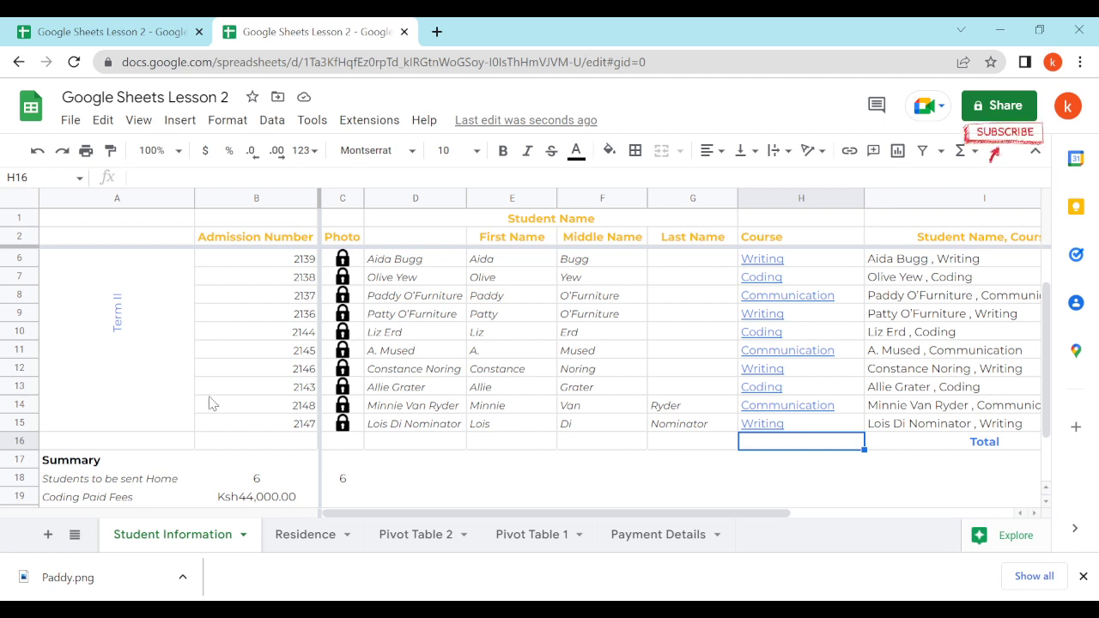
# Enter a sample student name in D16, and fill H16 with Writing by accepting the autocomplete suggestion for "Wr"
pyautogui.doubleClick(768, 444)
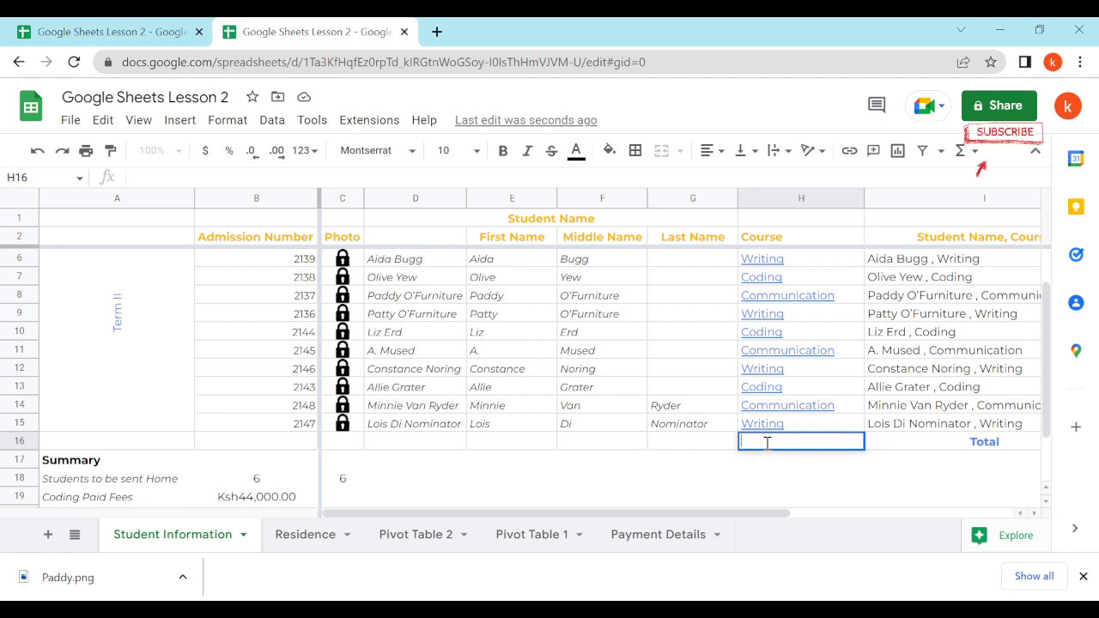
pyautogui.click(415, 462)
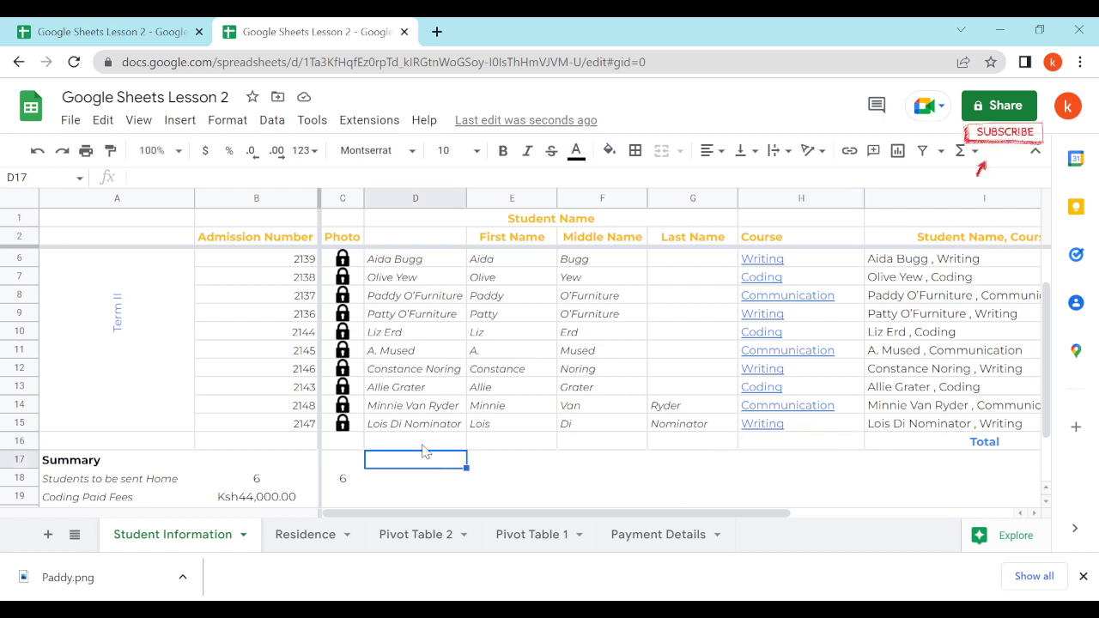
pyautogui.click(424, 442)
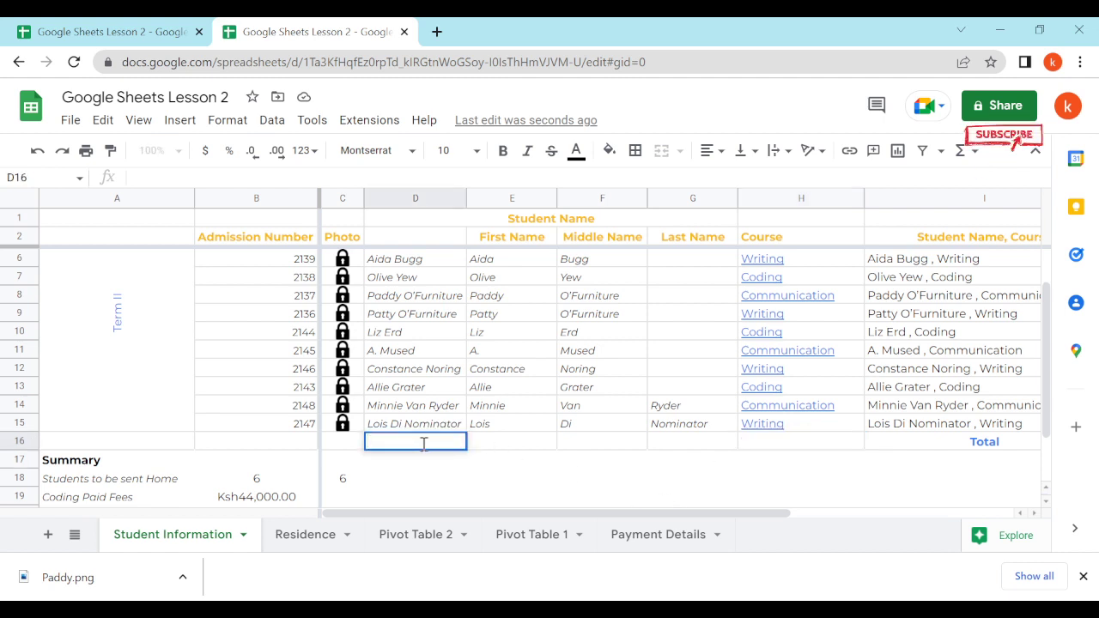
pyautogui.write('John')
pyautogui.click(531, 371)
pyautogui.click(790, 443)
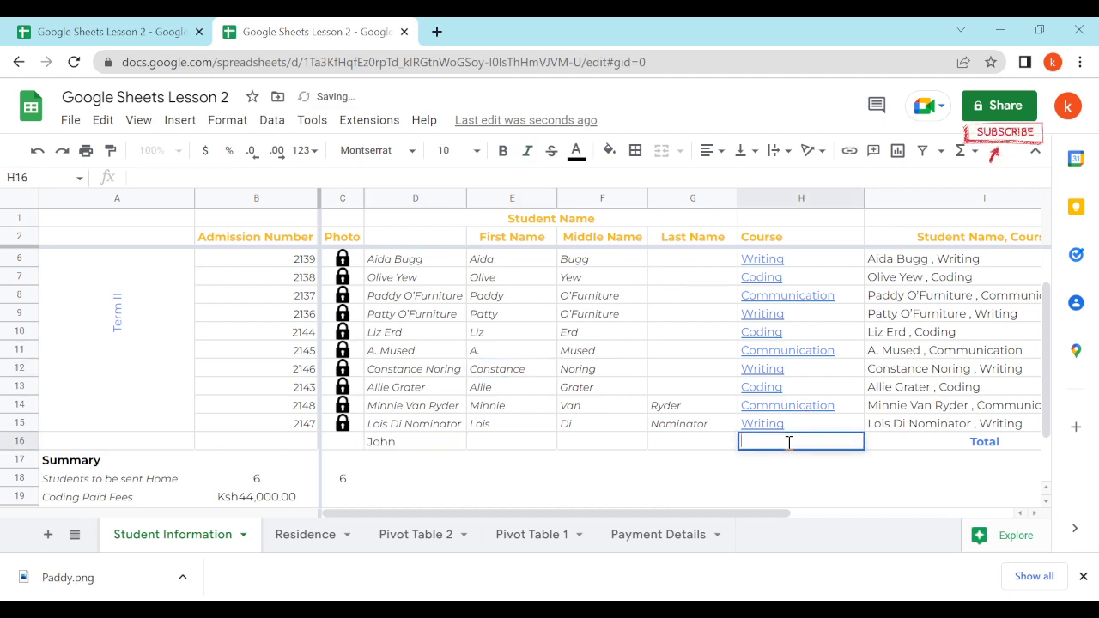
pyautogui.write('Wr')
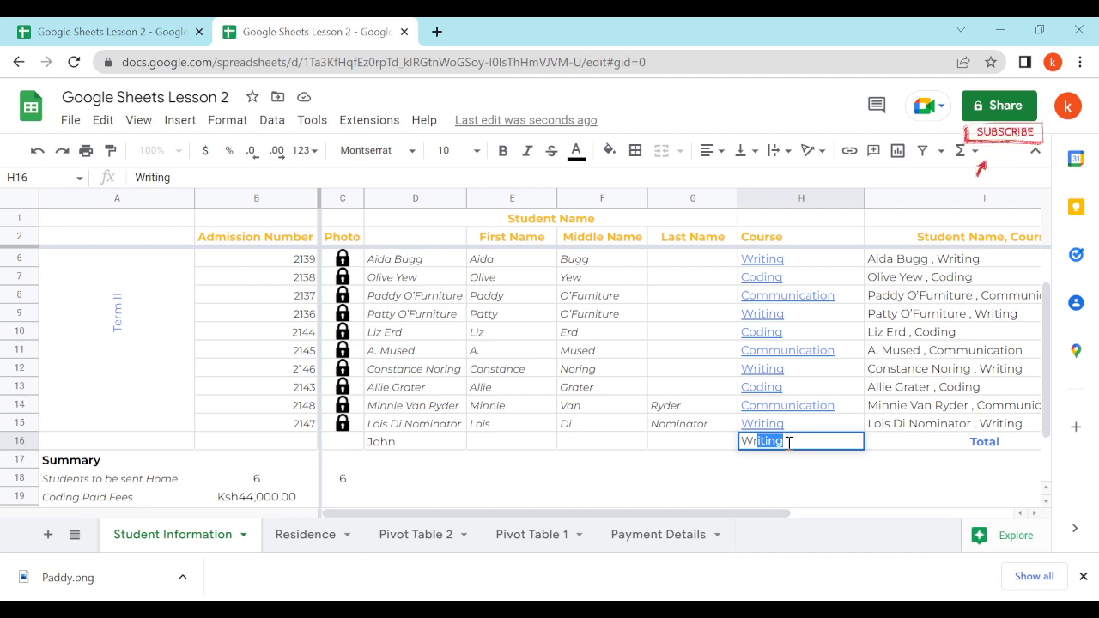
pyautogui.press('Return')
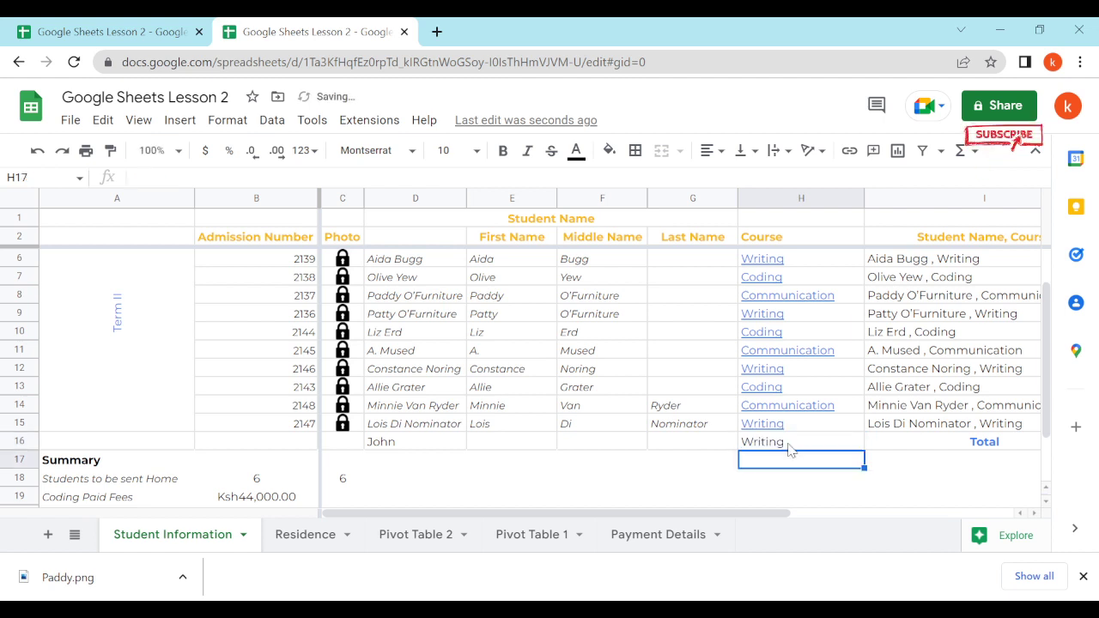
# Delete the sample course from H16 and the sample student name from D16
pyautogui.click(788, 444)
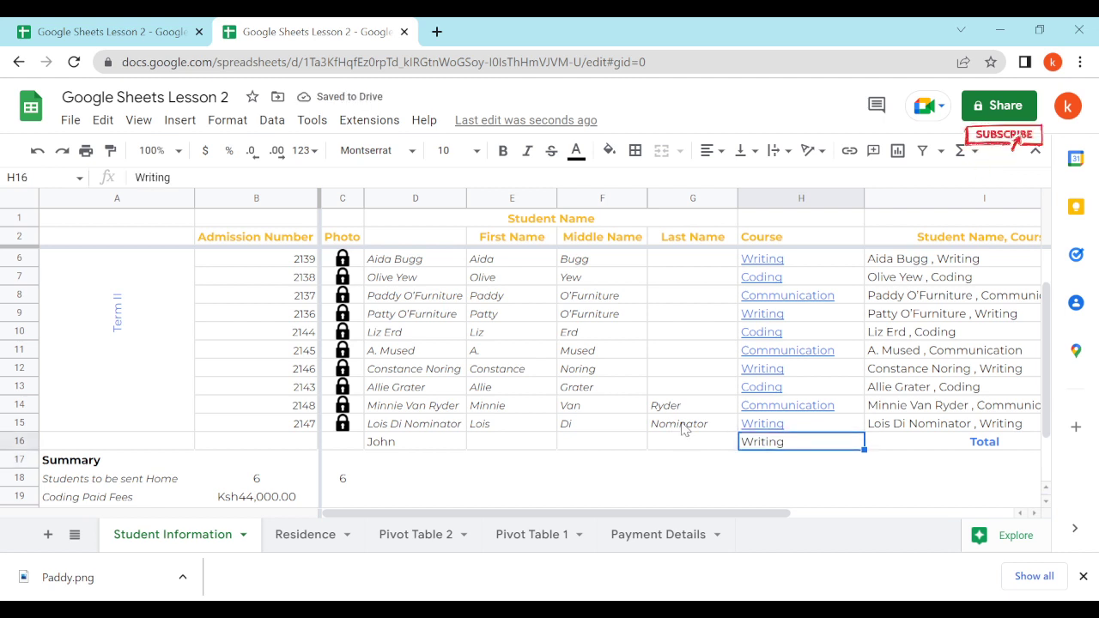
pyautogui.press('Delete')
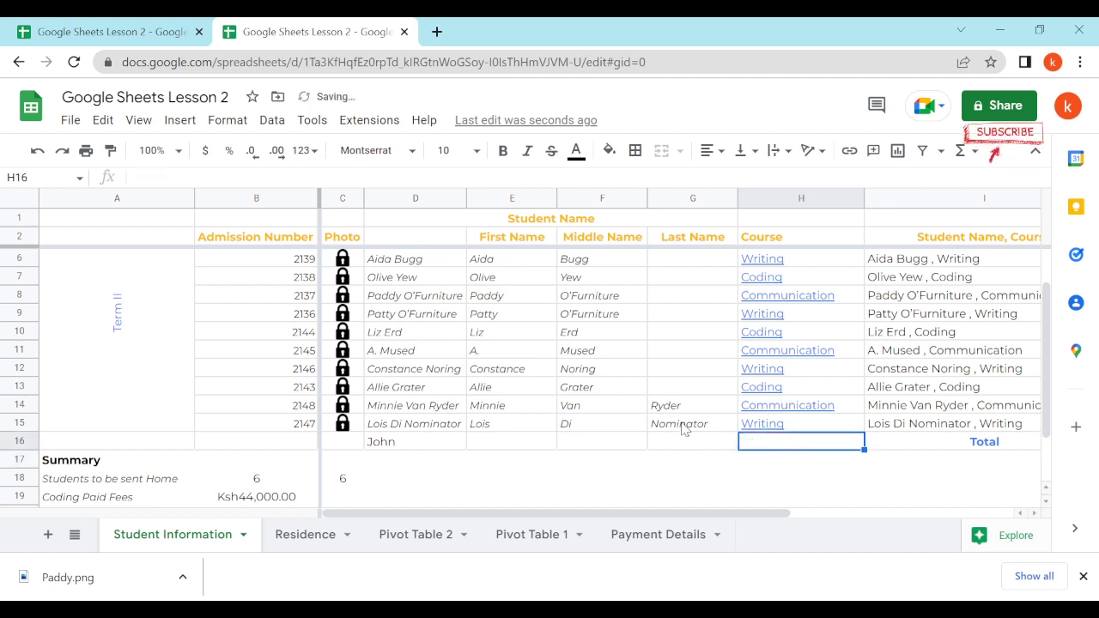
pyautogui.click(374, 446)
pyautogui.press('Delete')
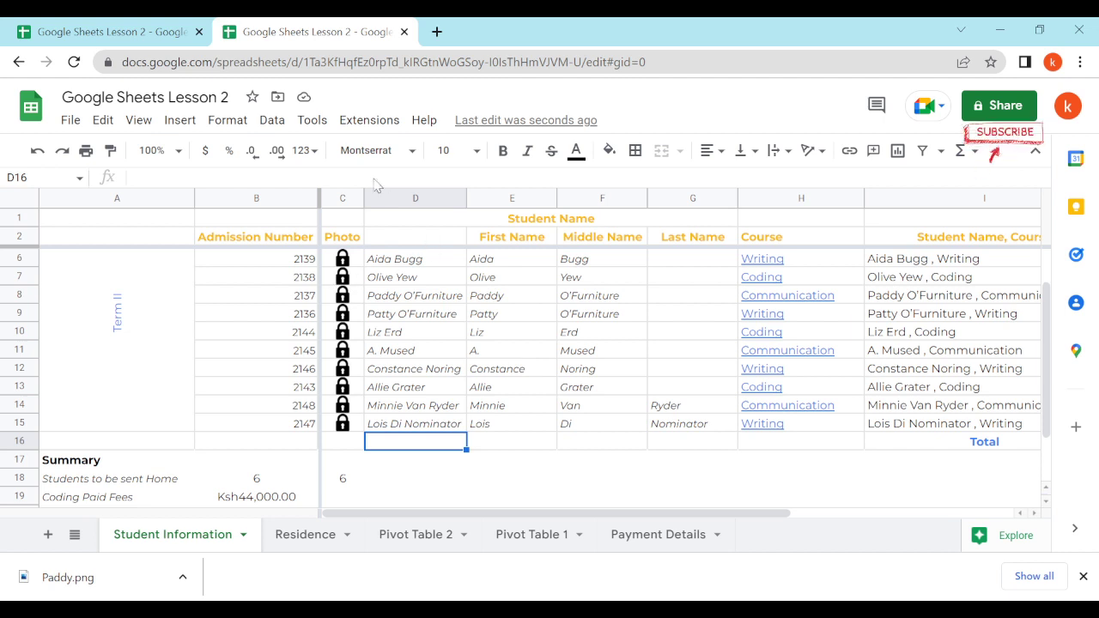
# Run a spell check on the sheet, and correct "Avergae" to "Average" in the summary label in A21
pyautogui.click(323, 123)
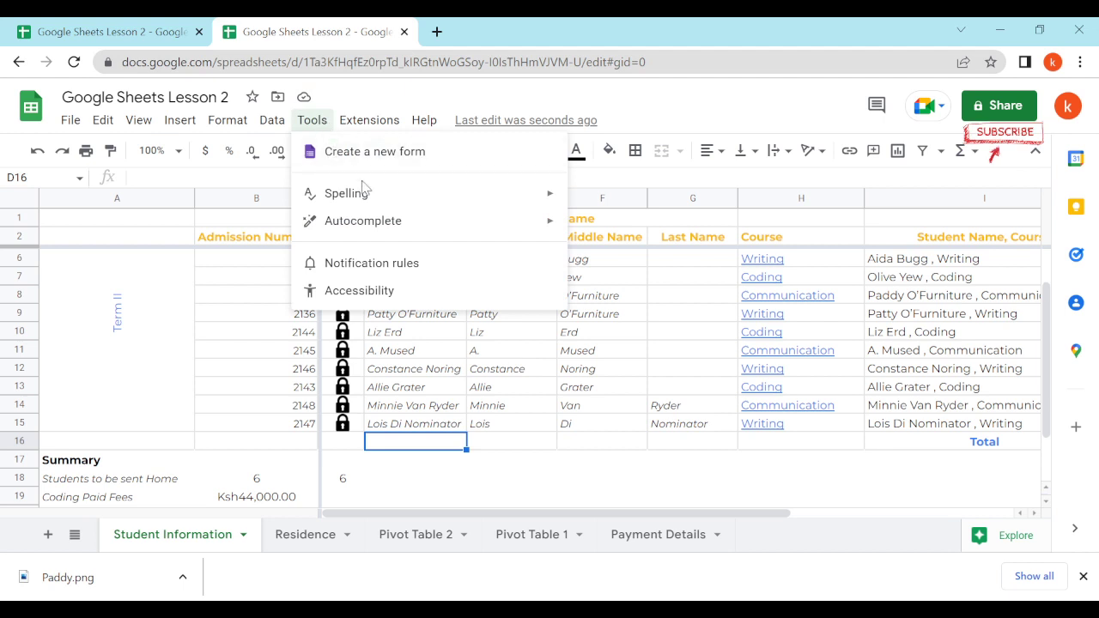
pyautogui.moveTo(474, 201)
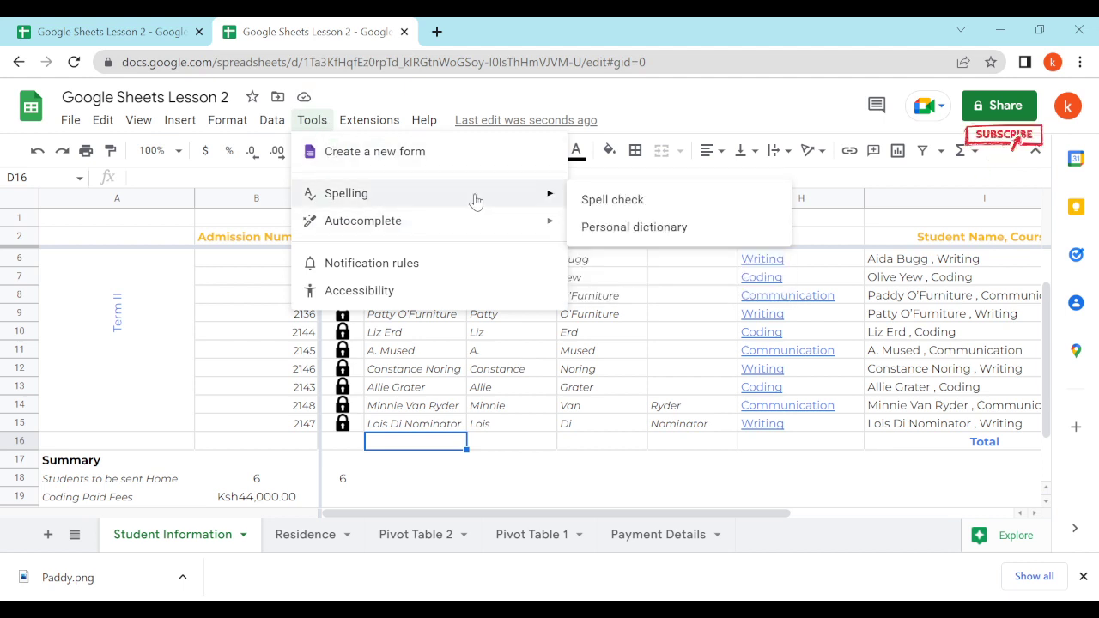
pyautogui.click(647, 199)
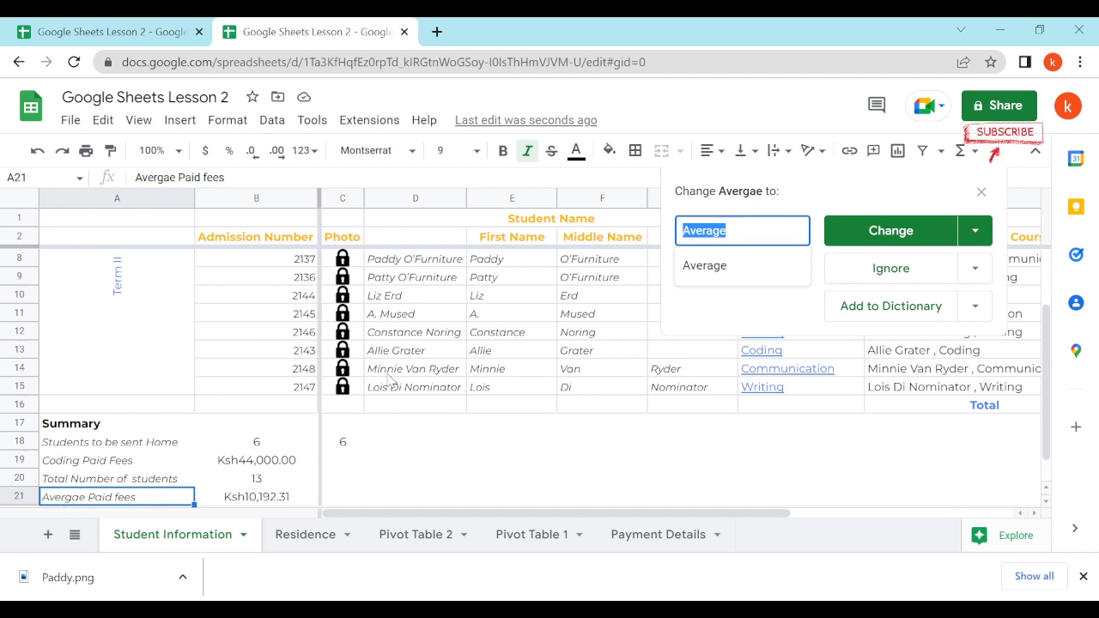
pyautogui.scroll(-1, 158, 438)
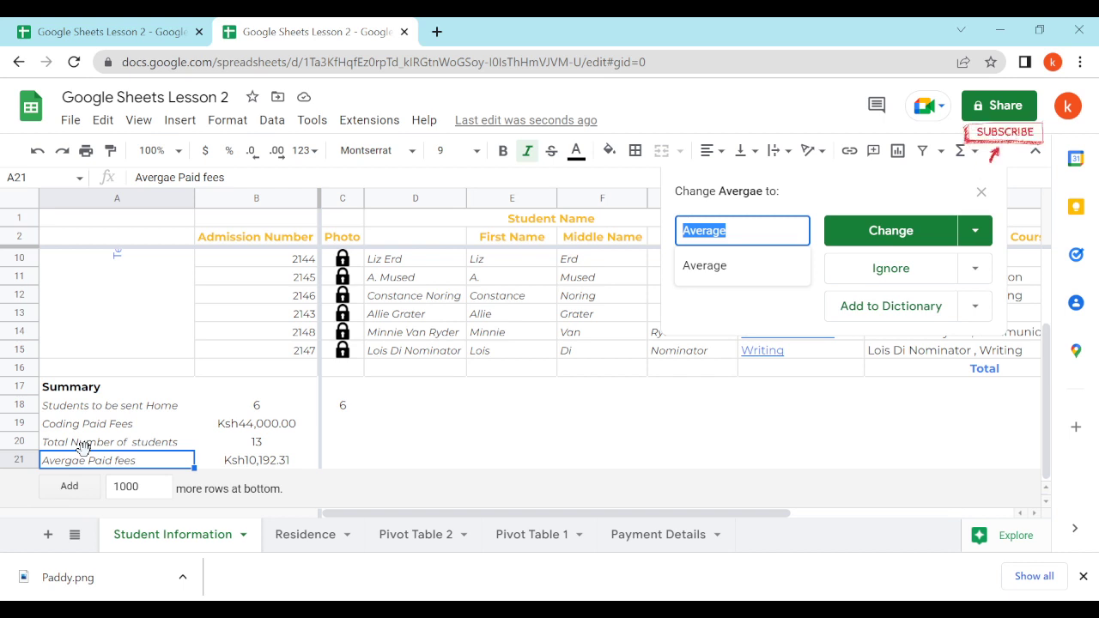
pyautogui.click(902, 232)
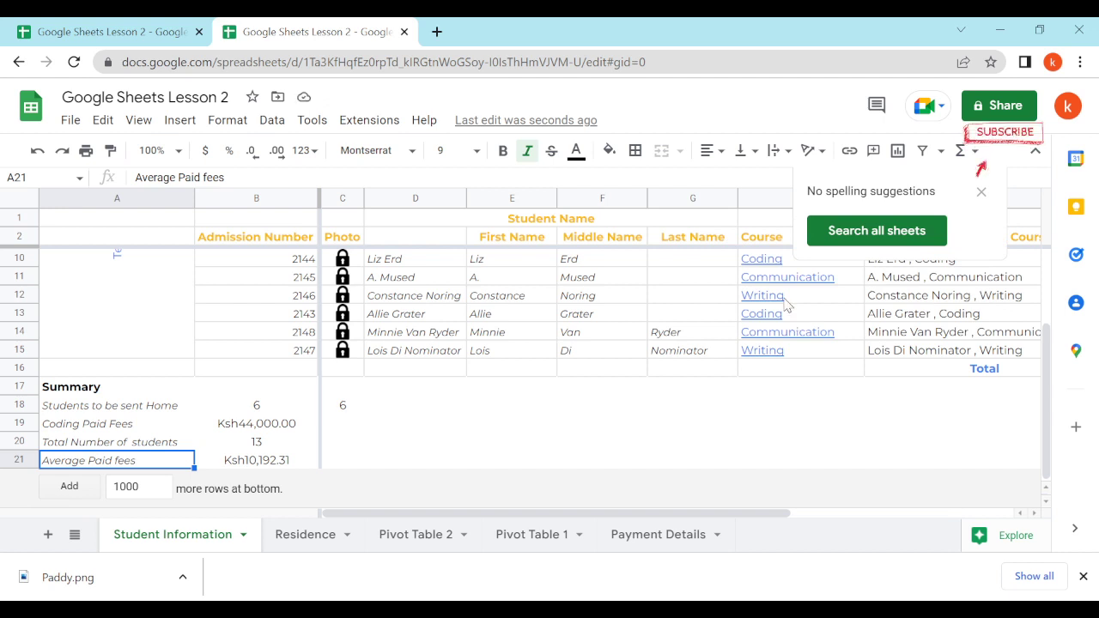
pyautogui.click(981, 191)
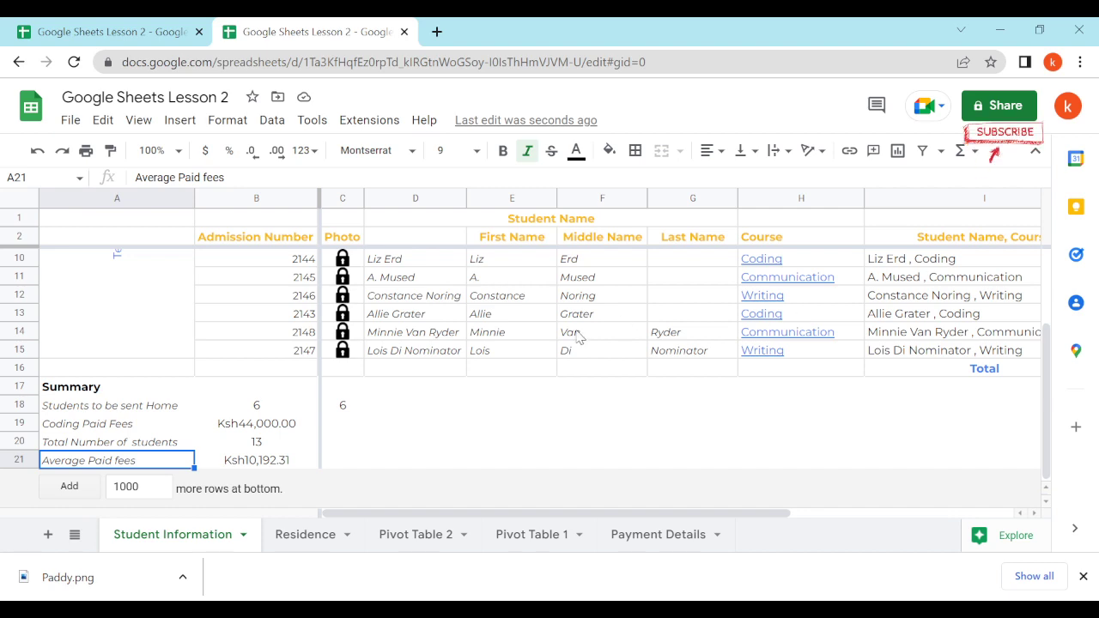
pyautogui.scroll(5, 578, 337)
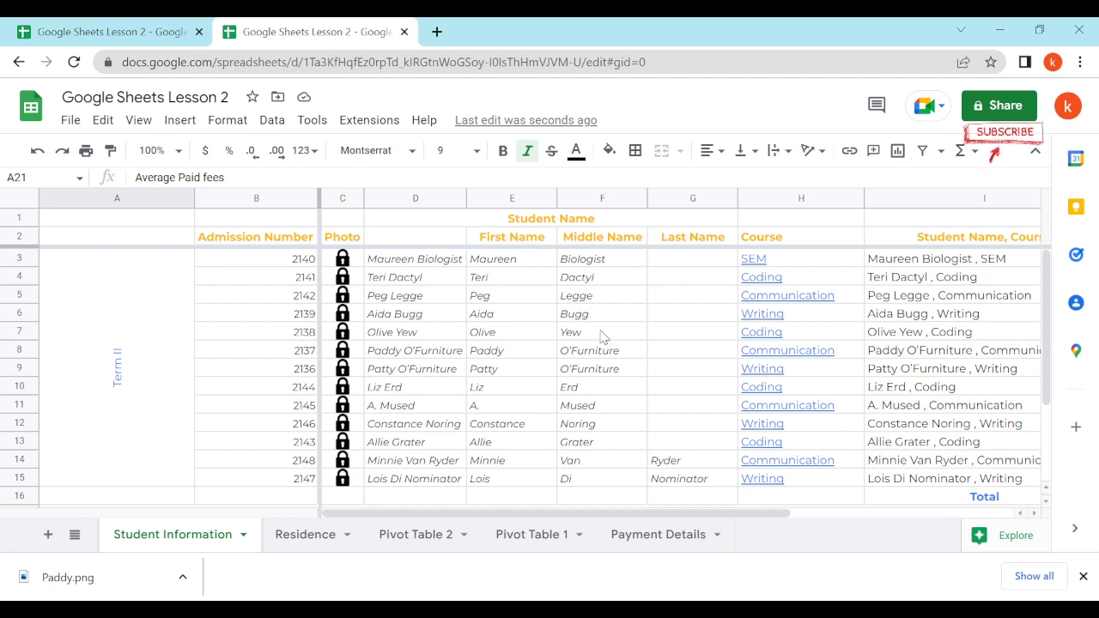
pyautogui.scroll(-1, 601, 334)
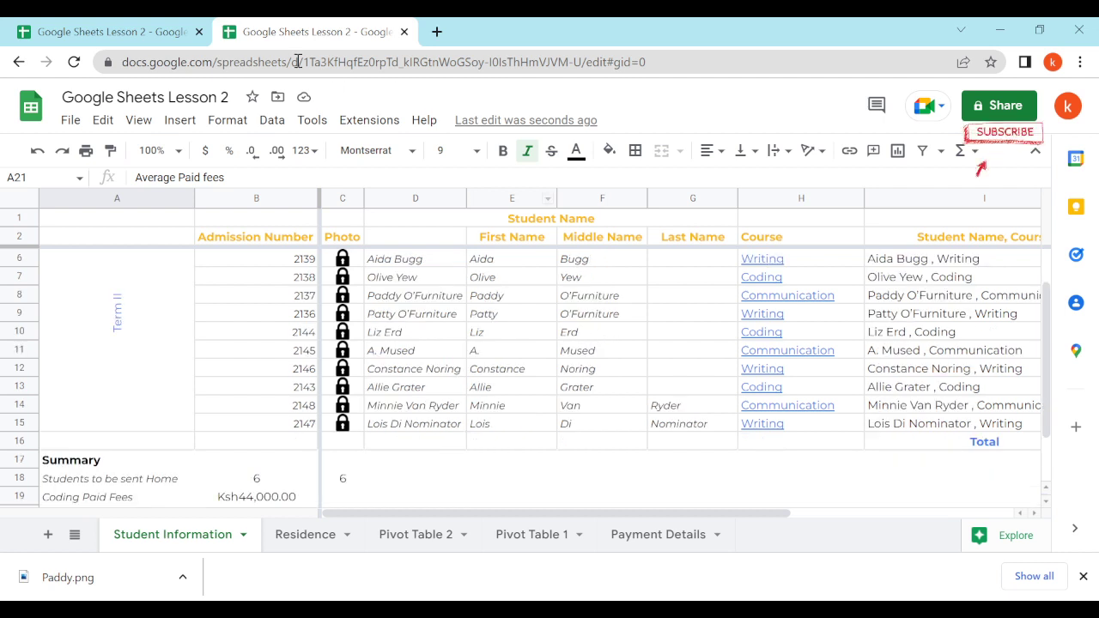